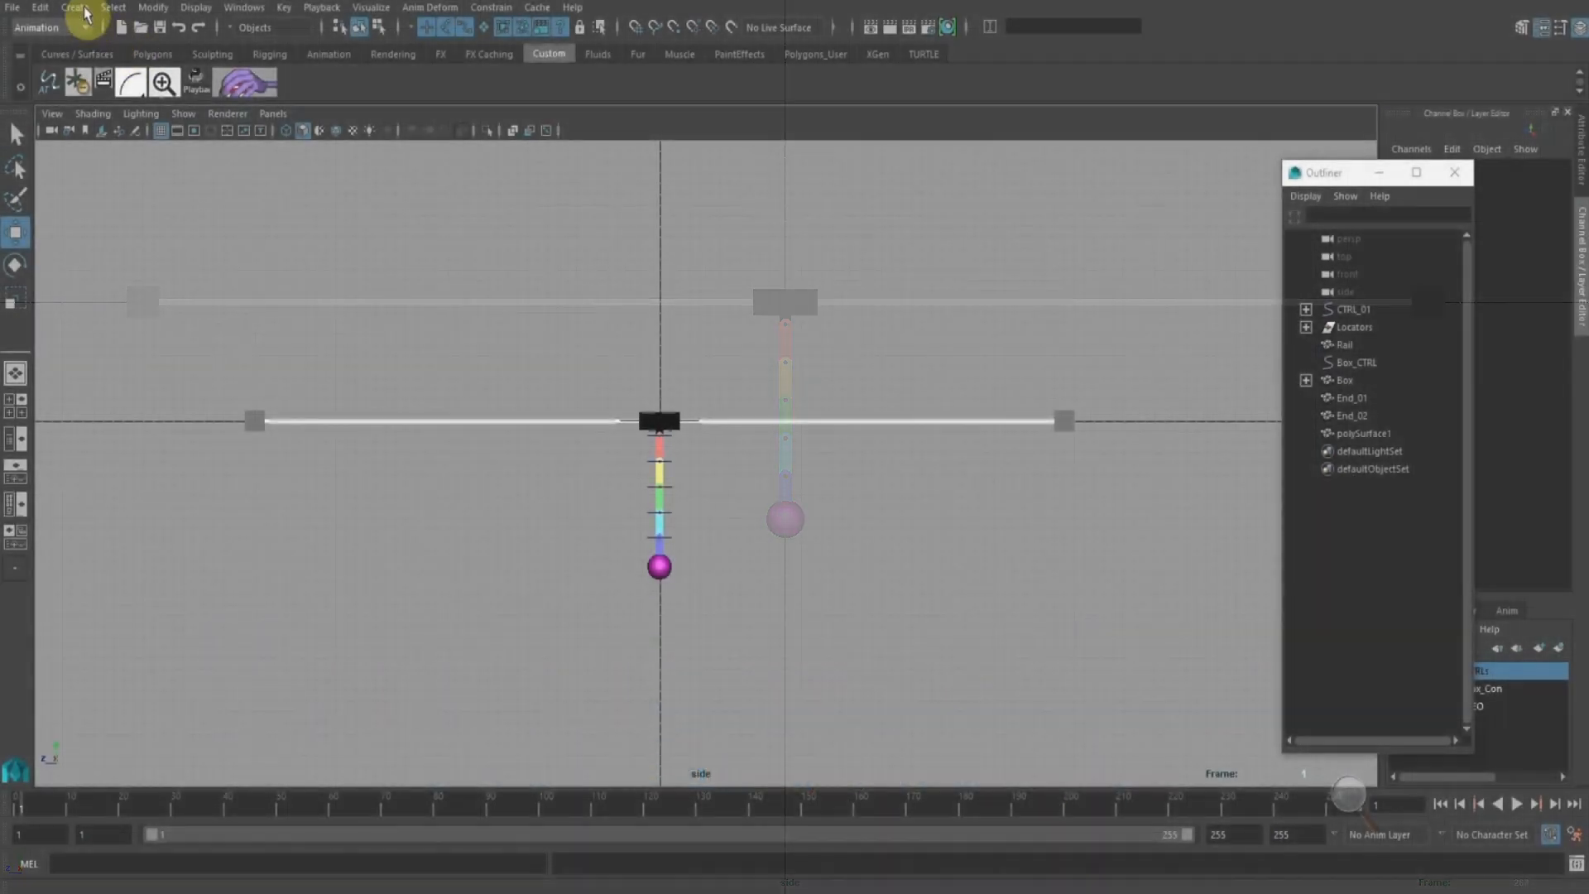
Create a text object in the Verdana font containing the animator's first name followed by the student ID
left_click(75, 8)
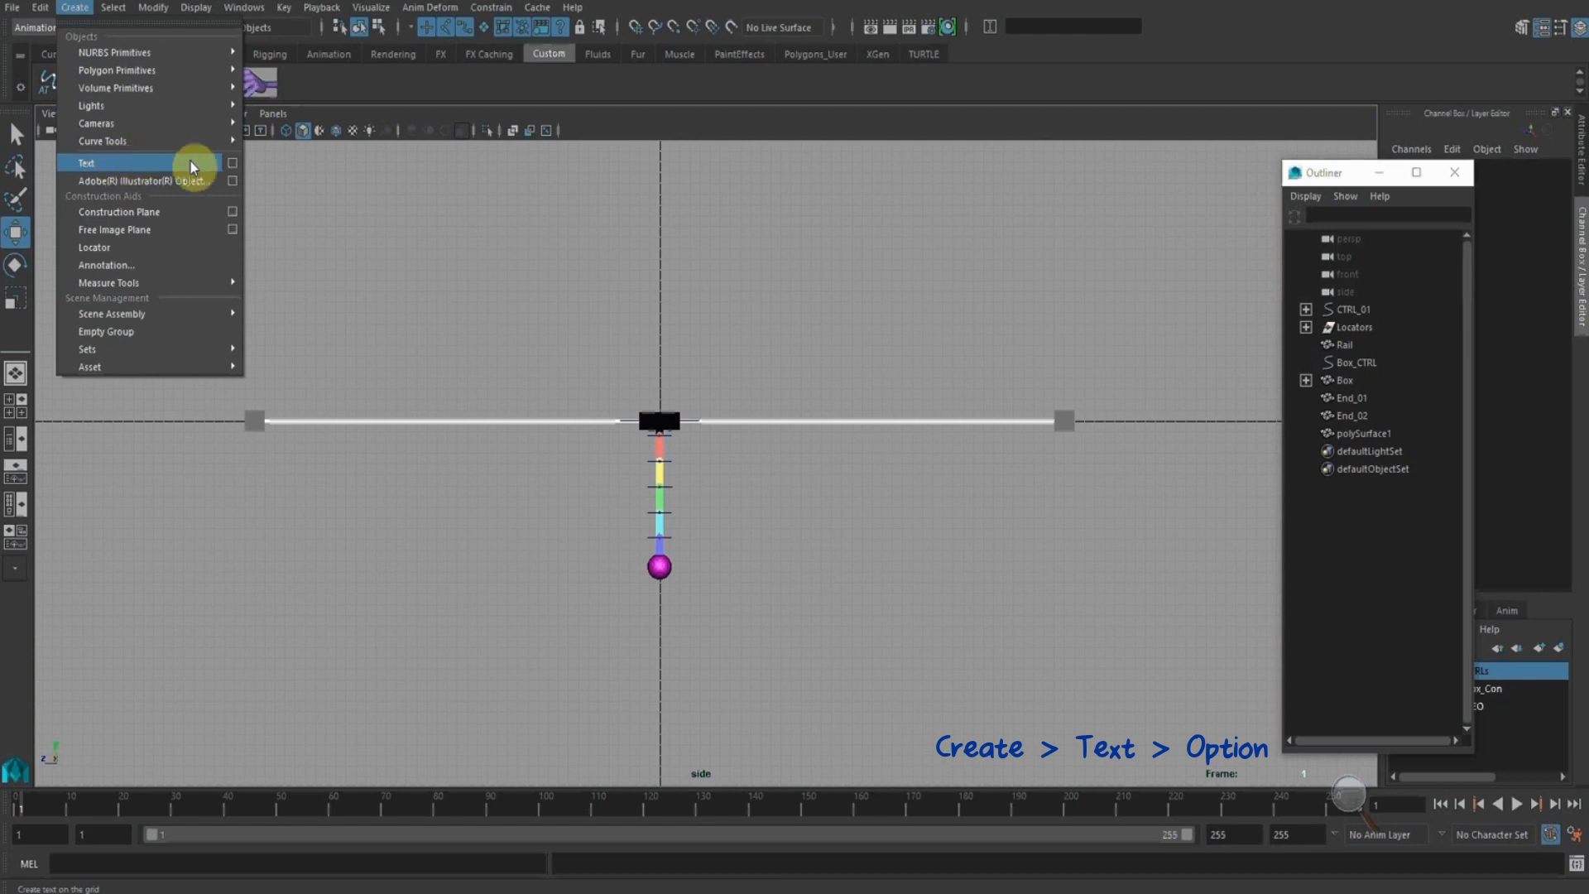
left_click(233, 164)
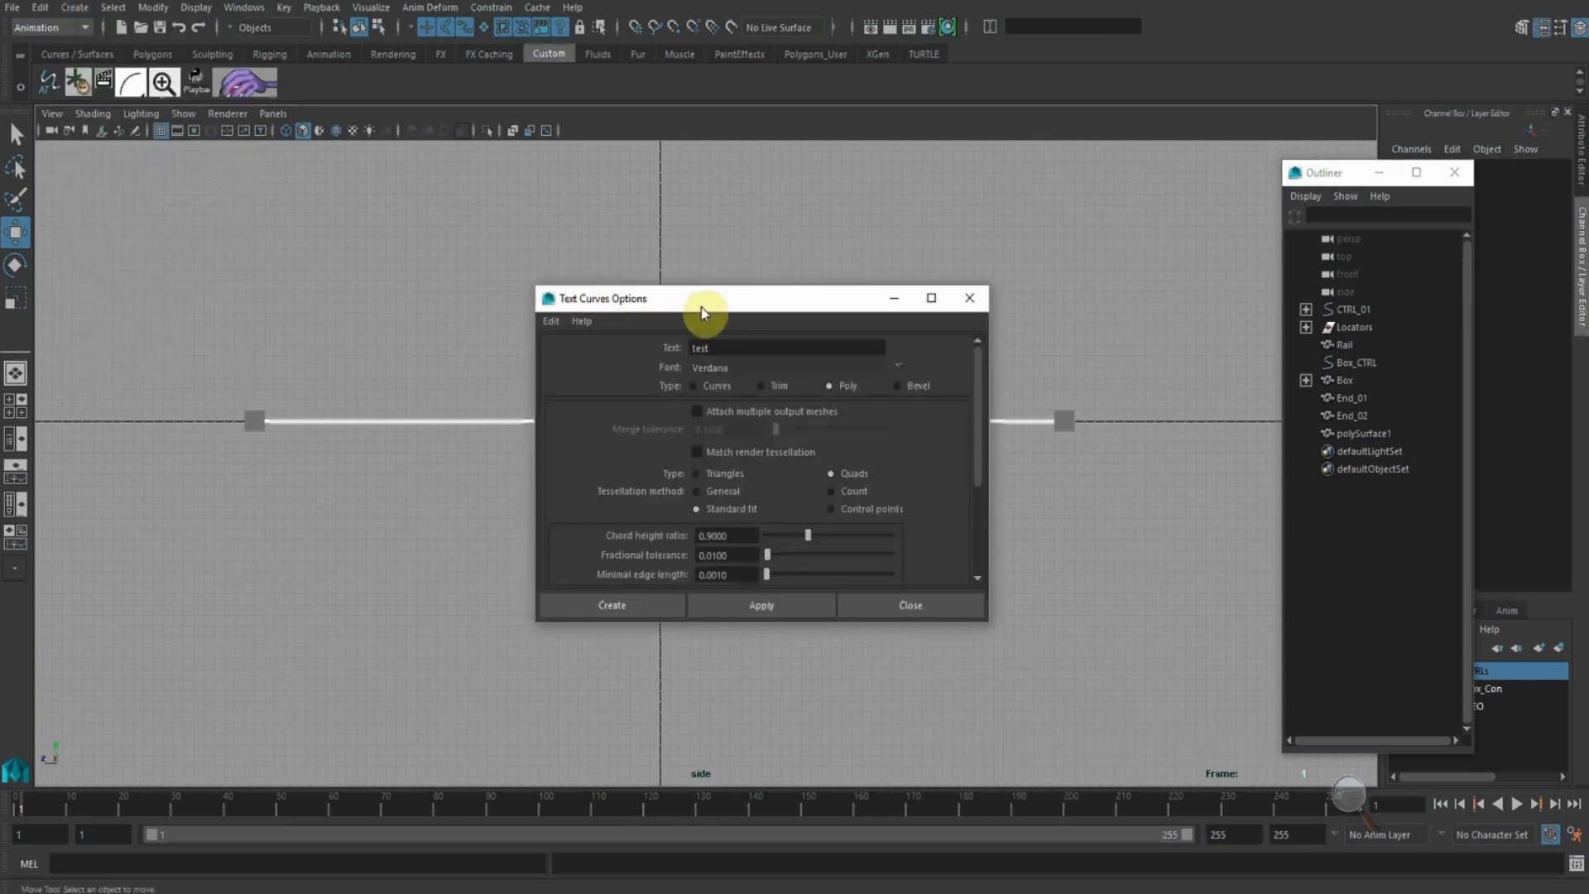
left_click_drag(702, 308, 958, 205)
double_click(956, 245)
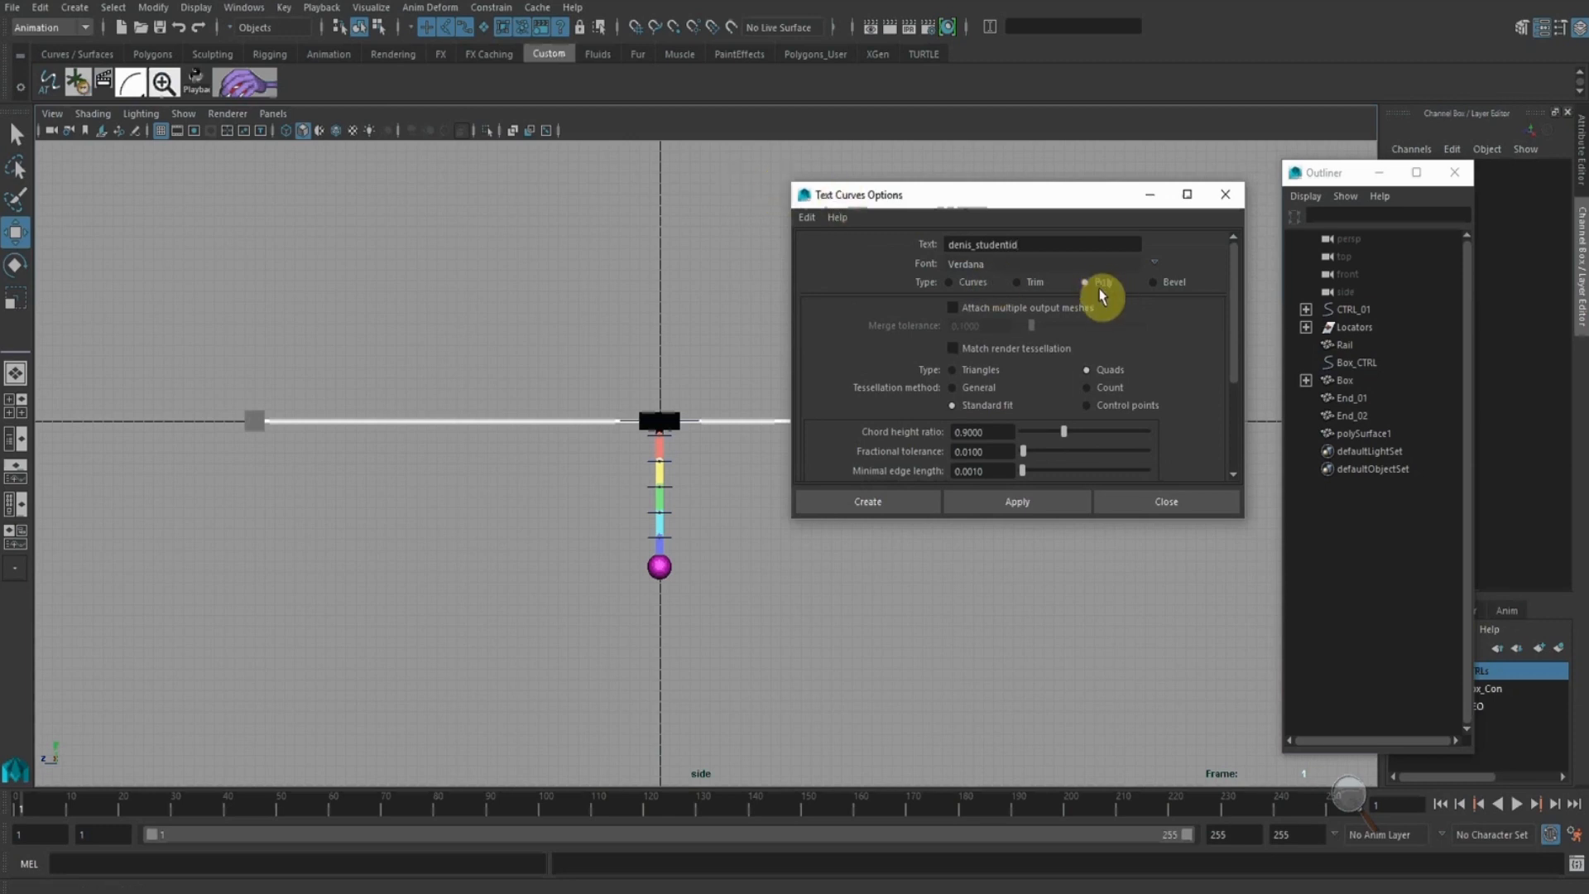
left_click(917, 505)
Rotate the new text object 90 degrees in Y and scale it up uniformly to about 15.1
left_click(15, 298)
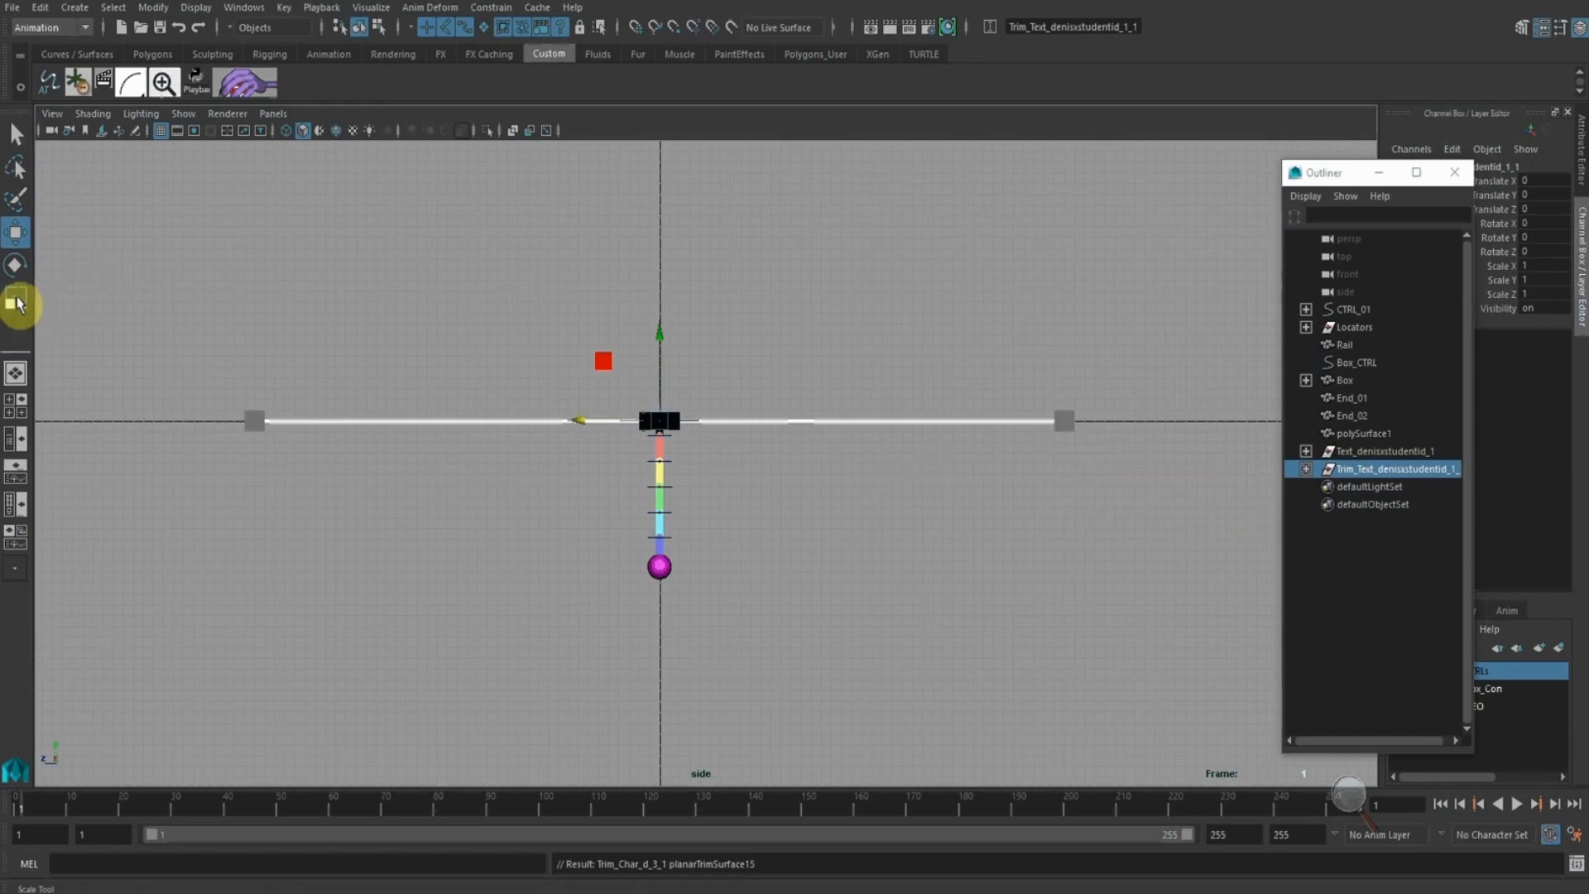
left_click_drag(671, 418, 723, 453)
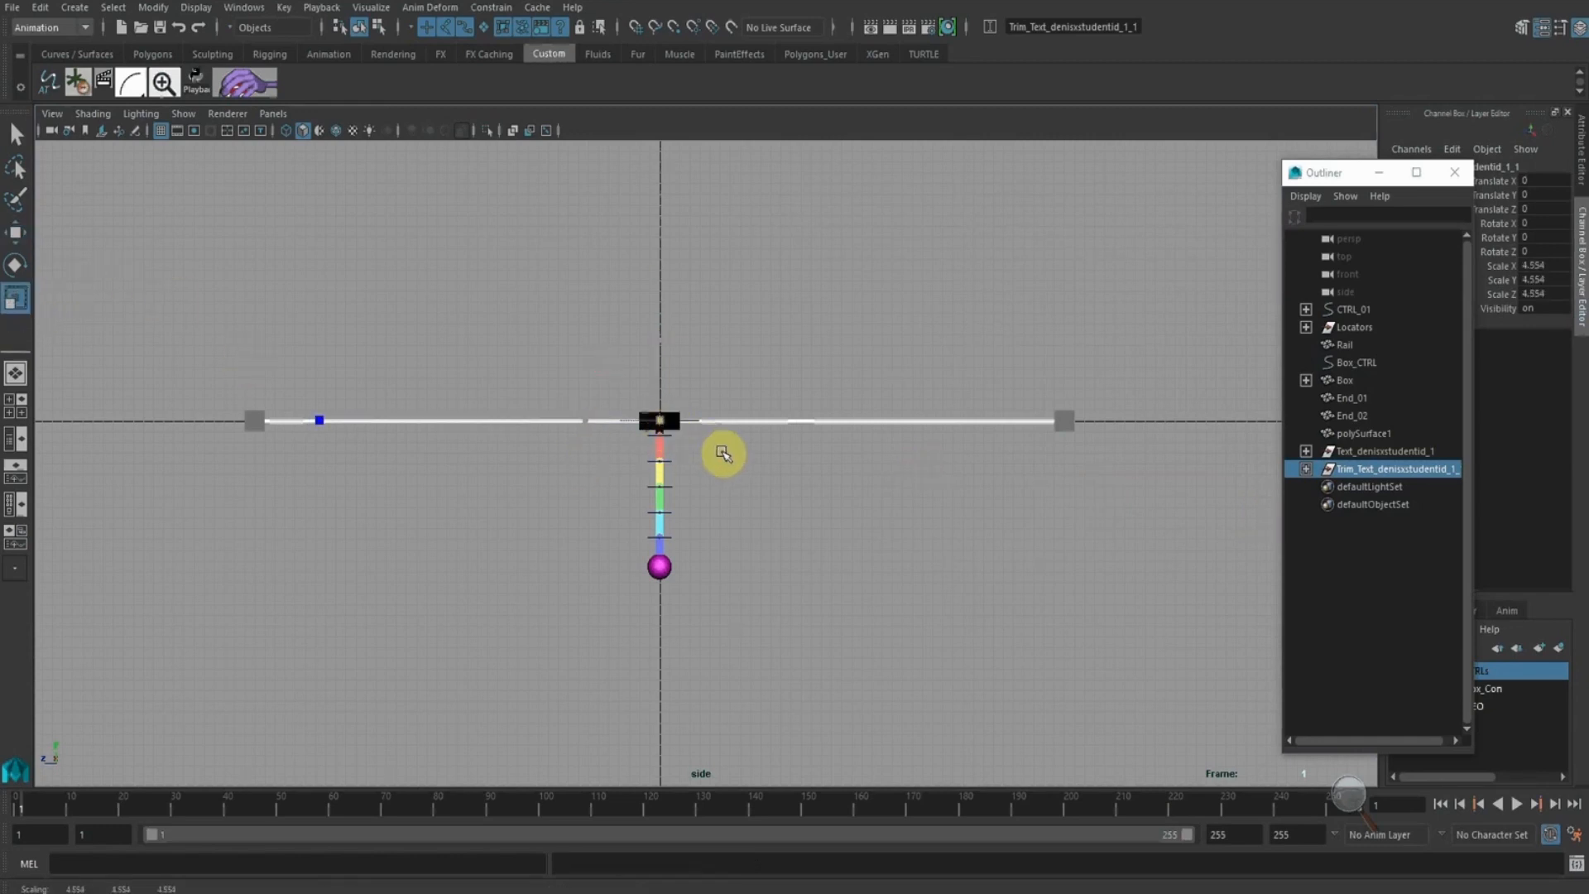
left_click(1535, 238)
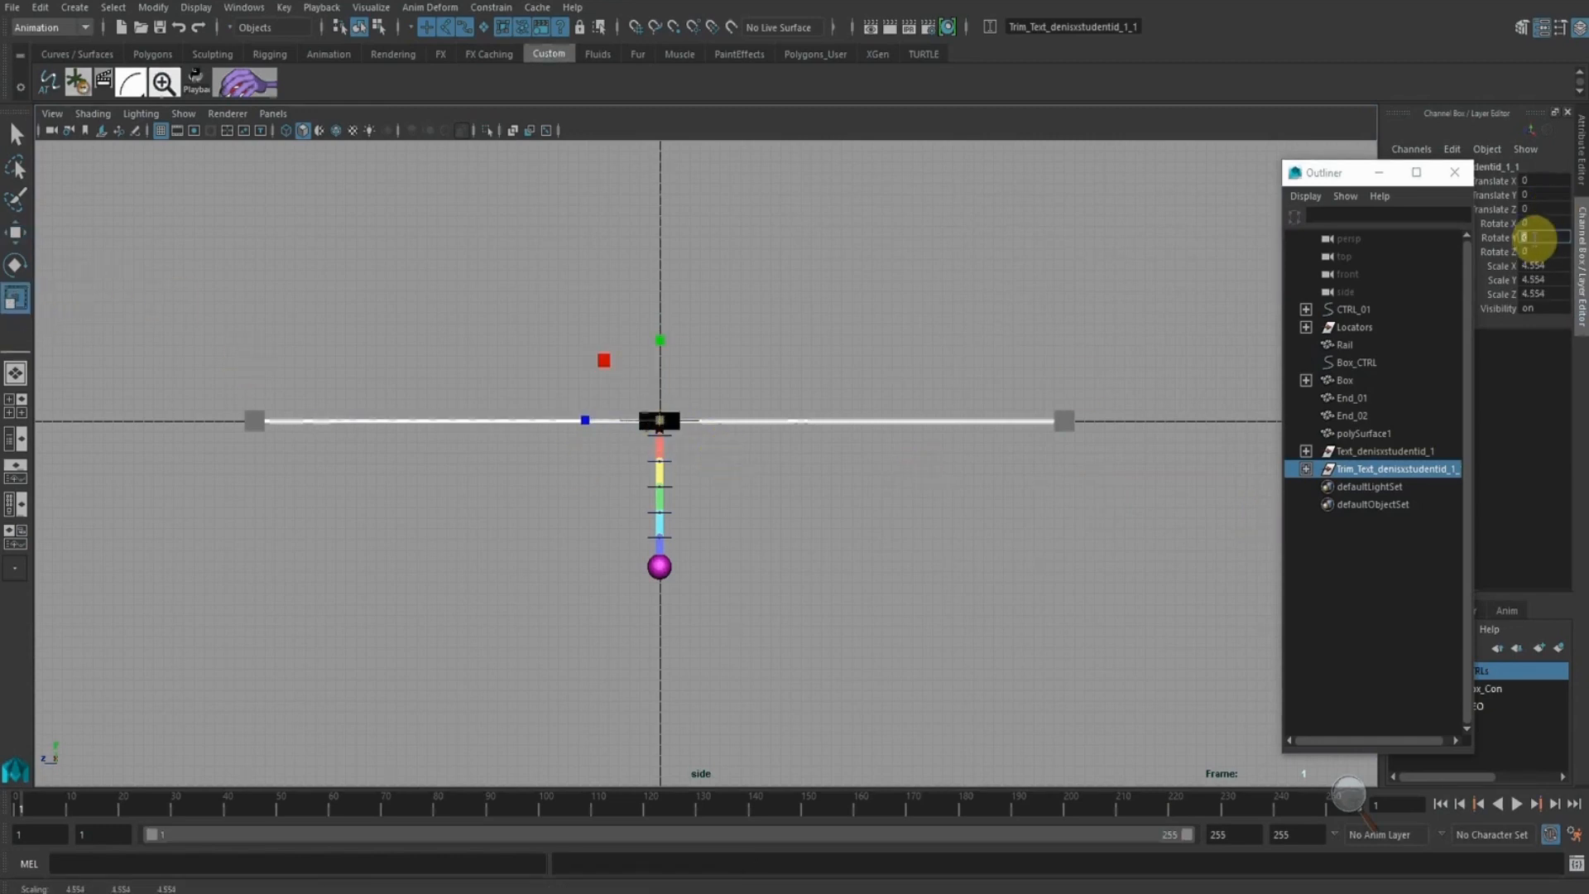
type("90")
key("Return")
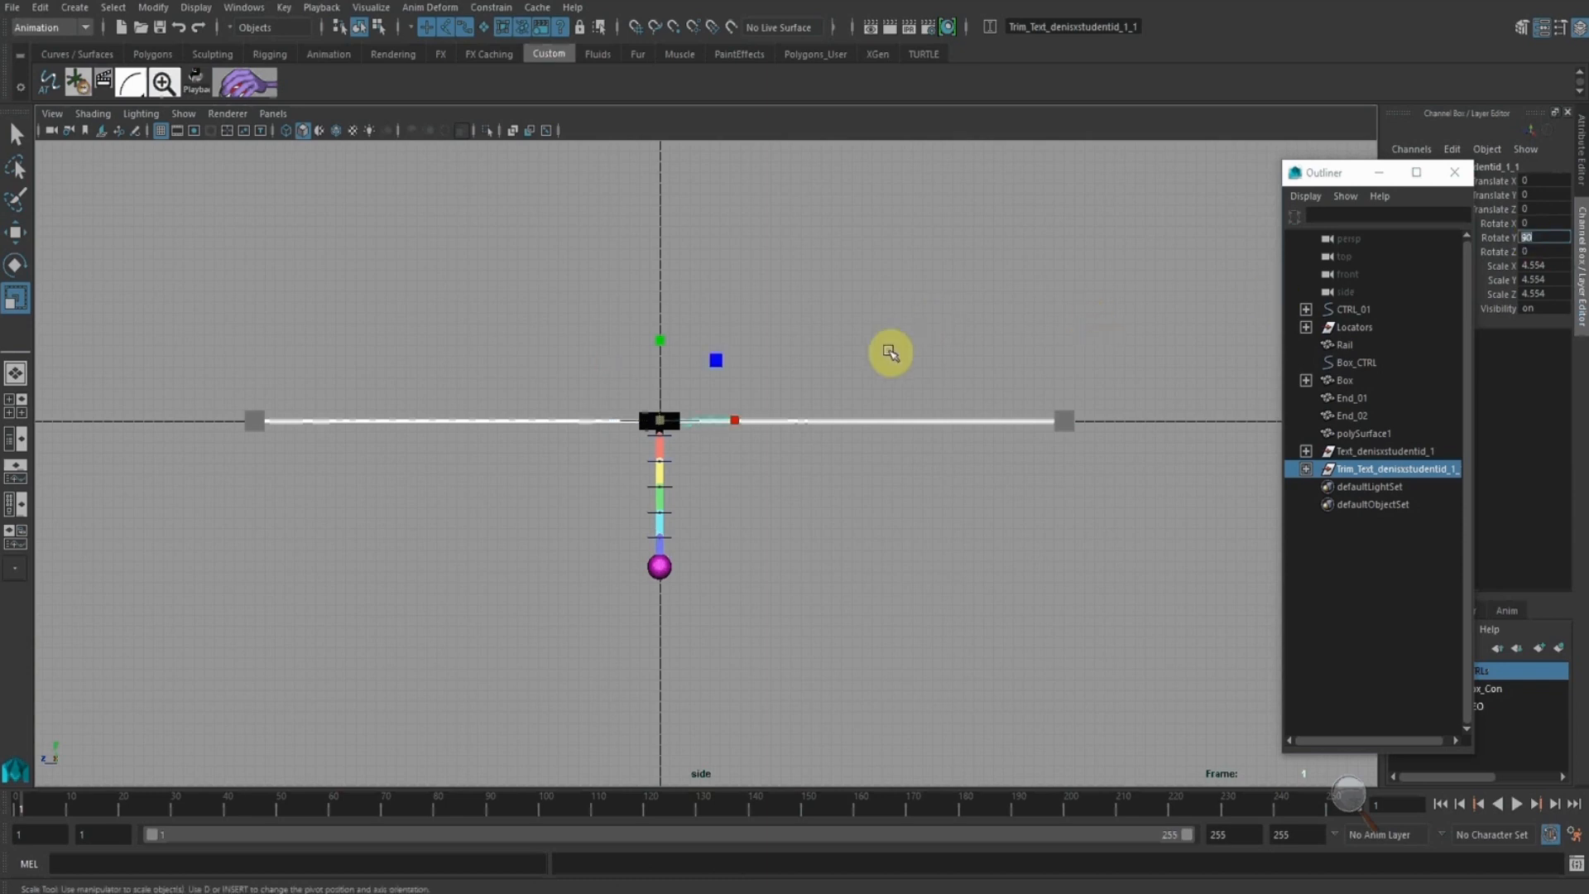
left_click_drag(659, 422, 843, 497)
Move the text above the rail's right half, to about 24 in Y and -76 in Z, and deselect it
left_click(15, 234)
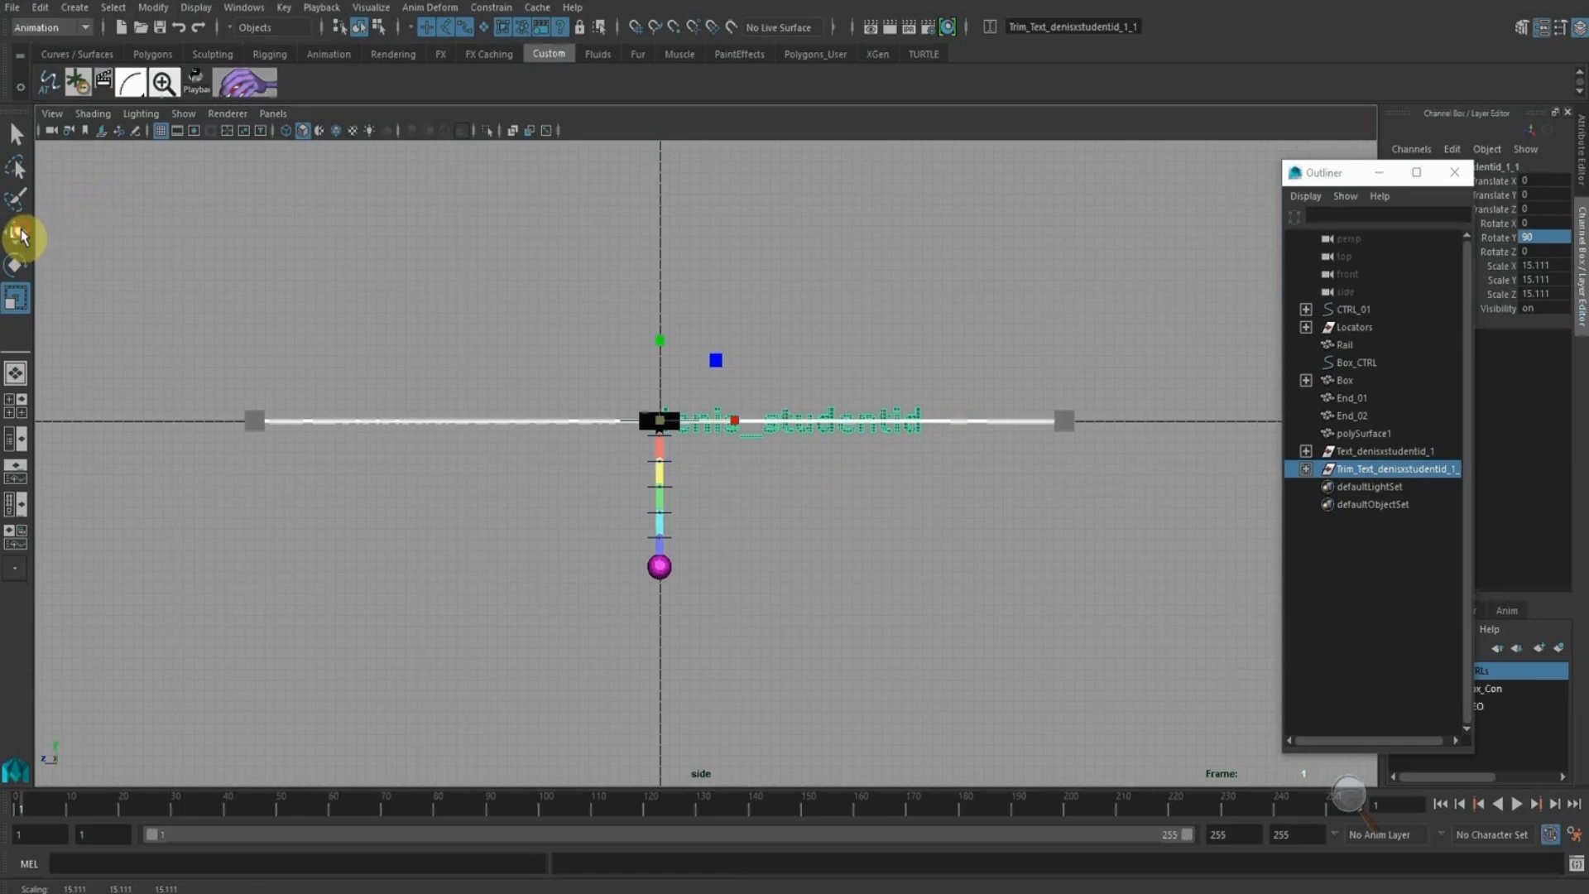
left_click_drag(669, 334, 734, 372)
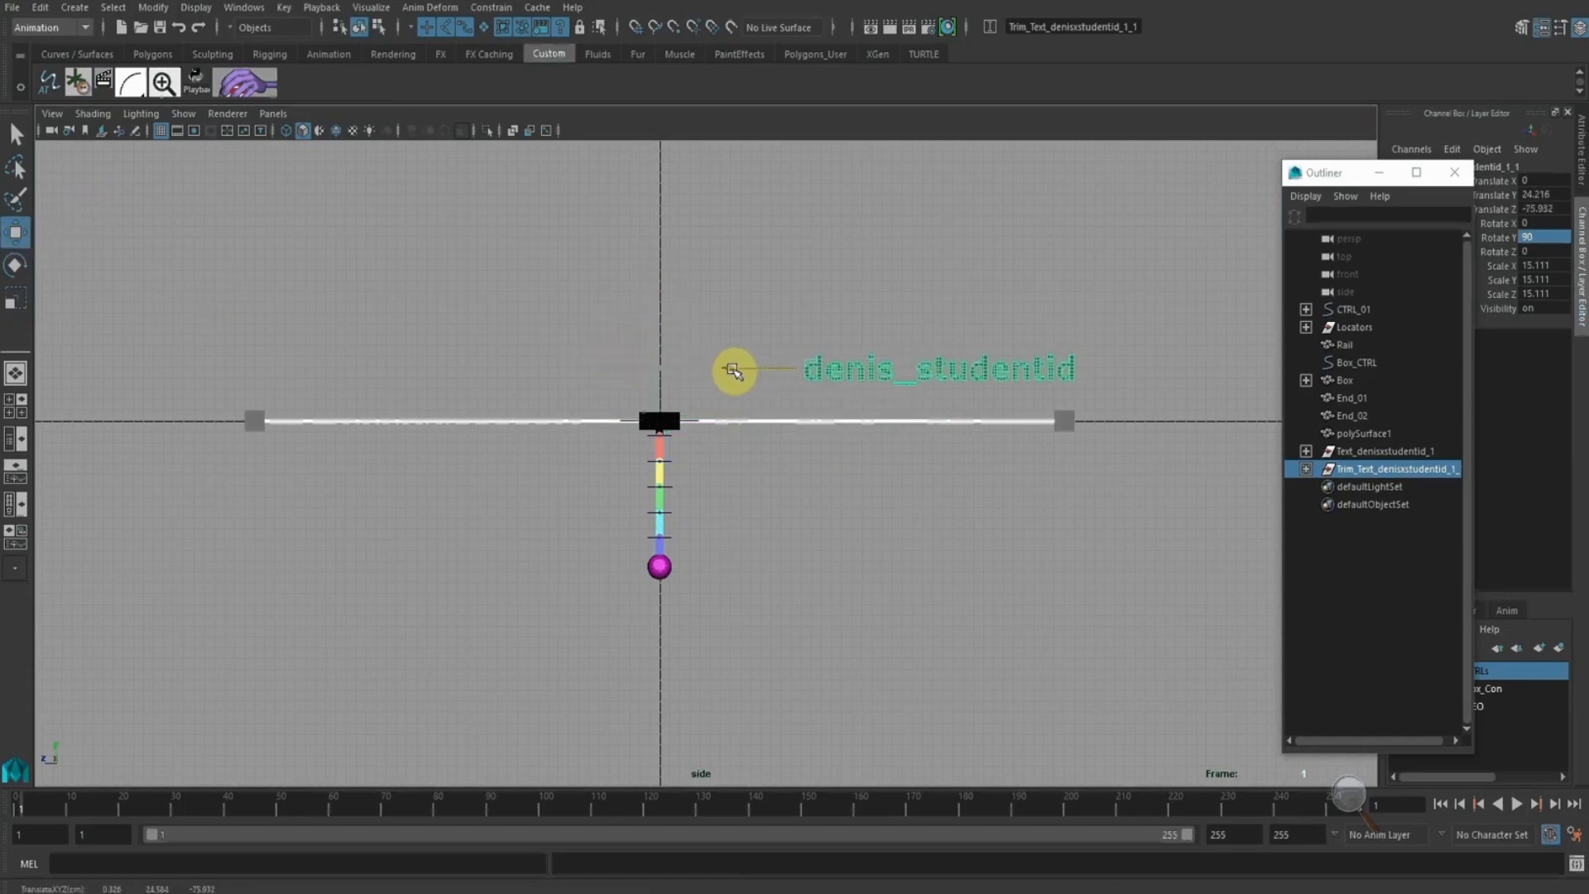
left_click(1011, 266)
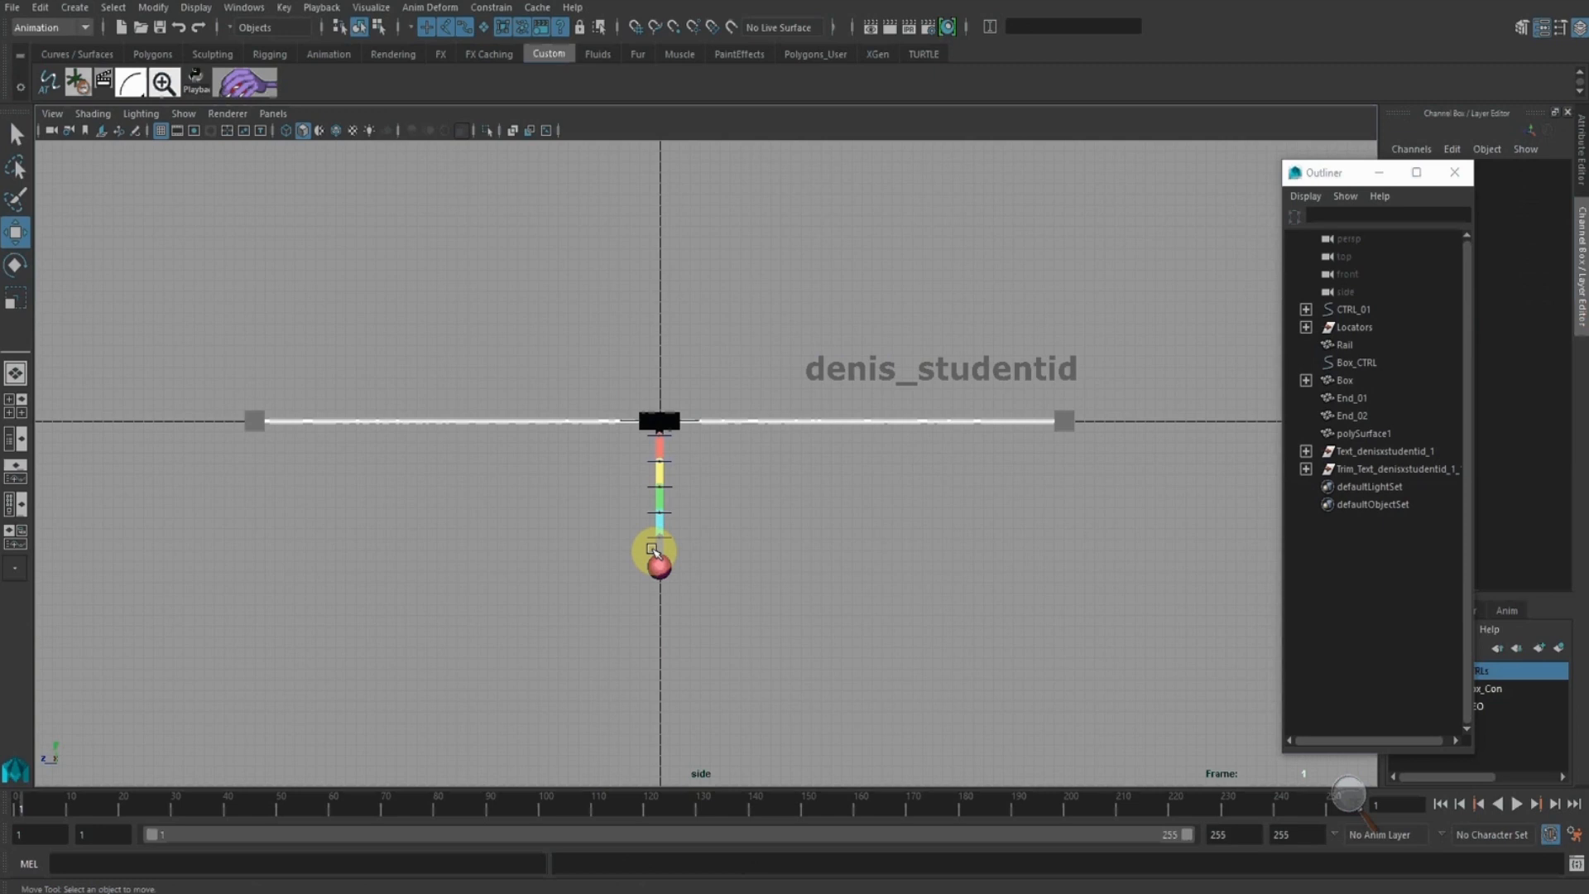
Switch to the Three Panes Split Top layout and widen the shaded side view
left_click(274, 116)
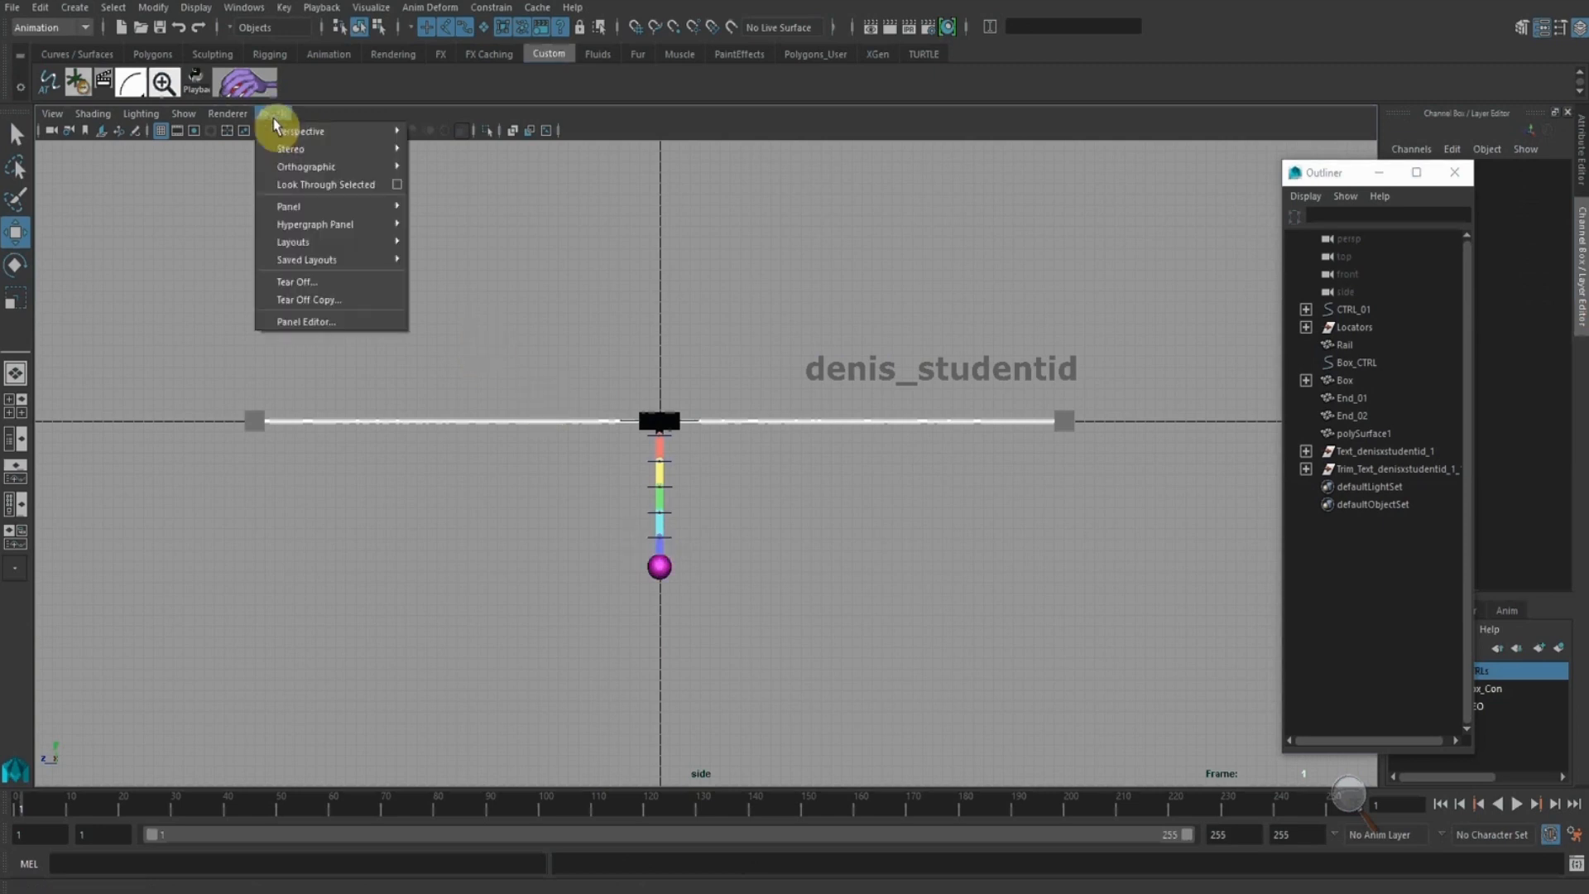
mouse_move(304, 242)
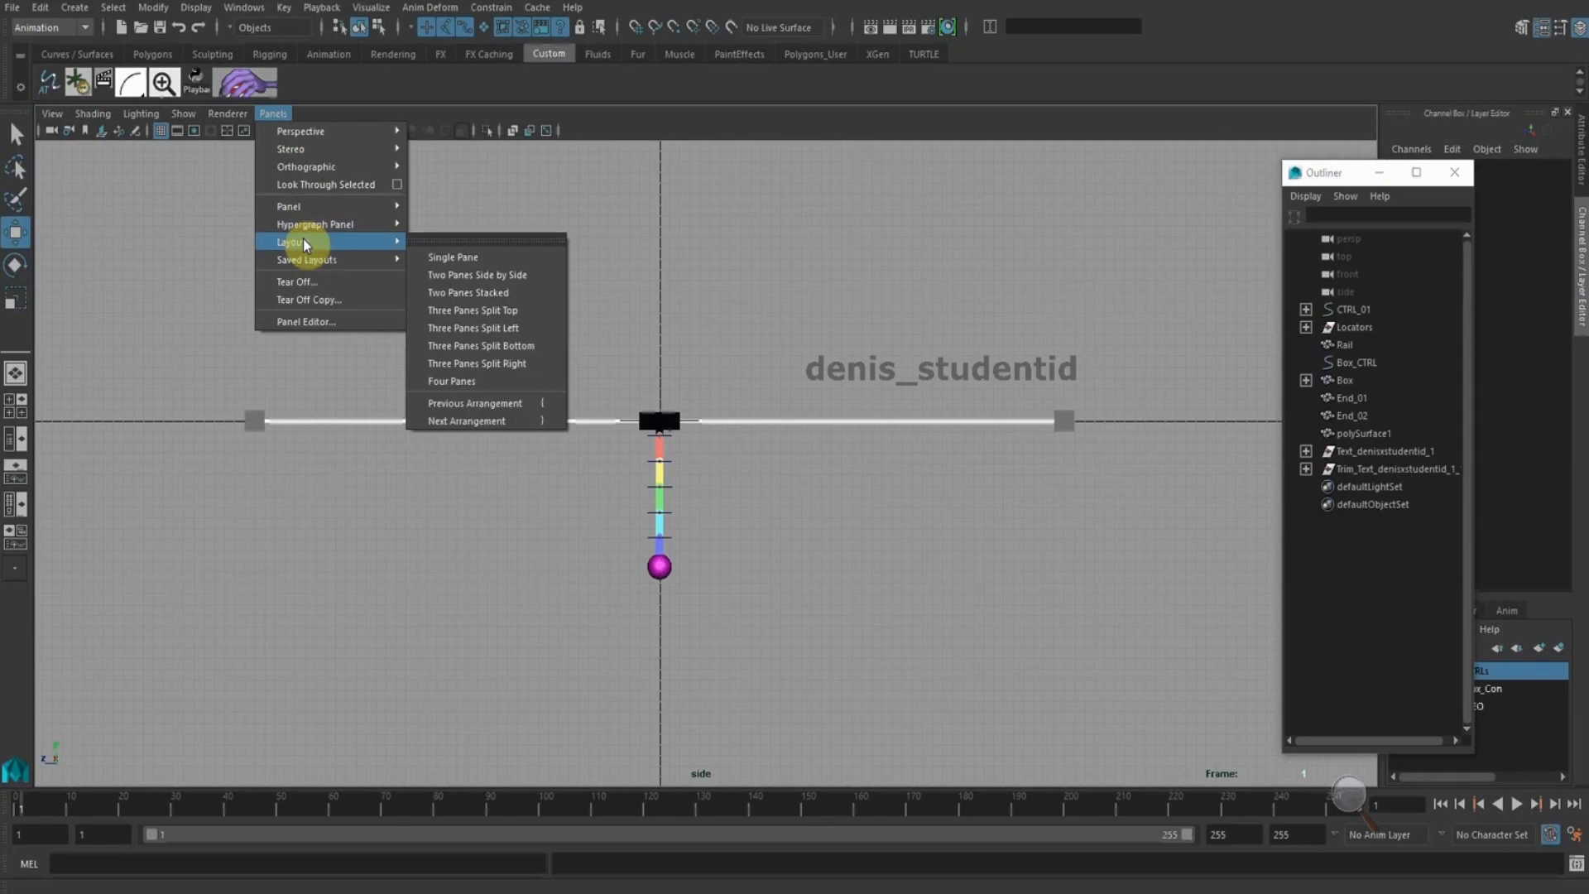
left_click(468, 312)
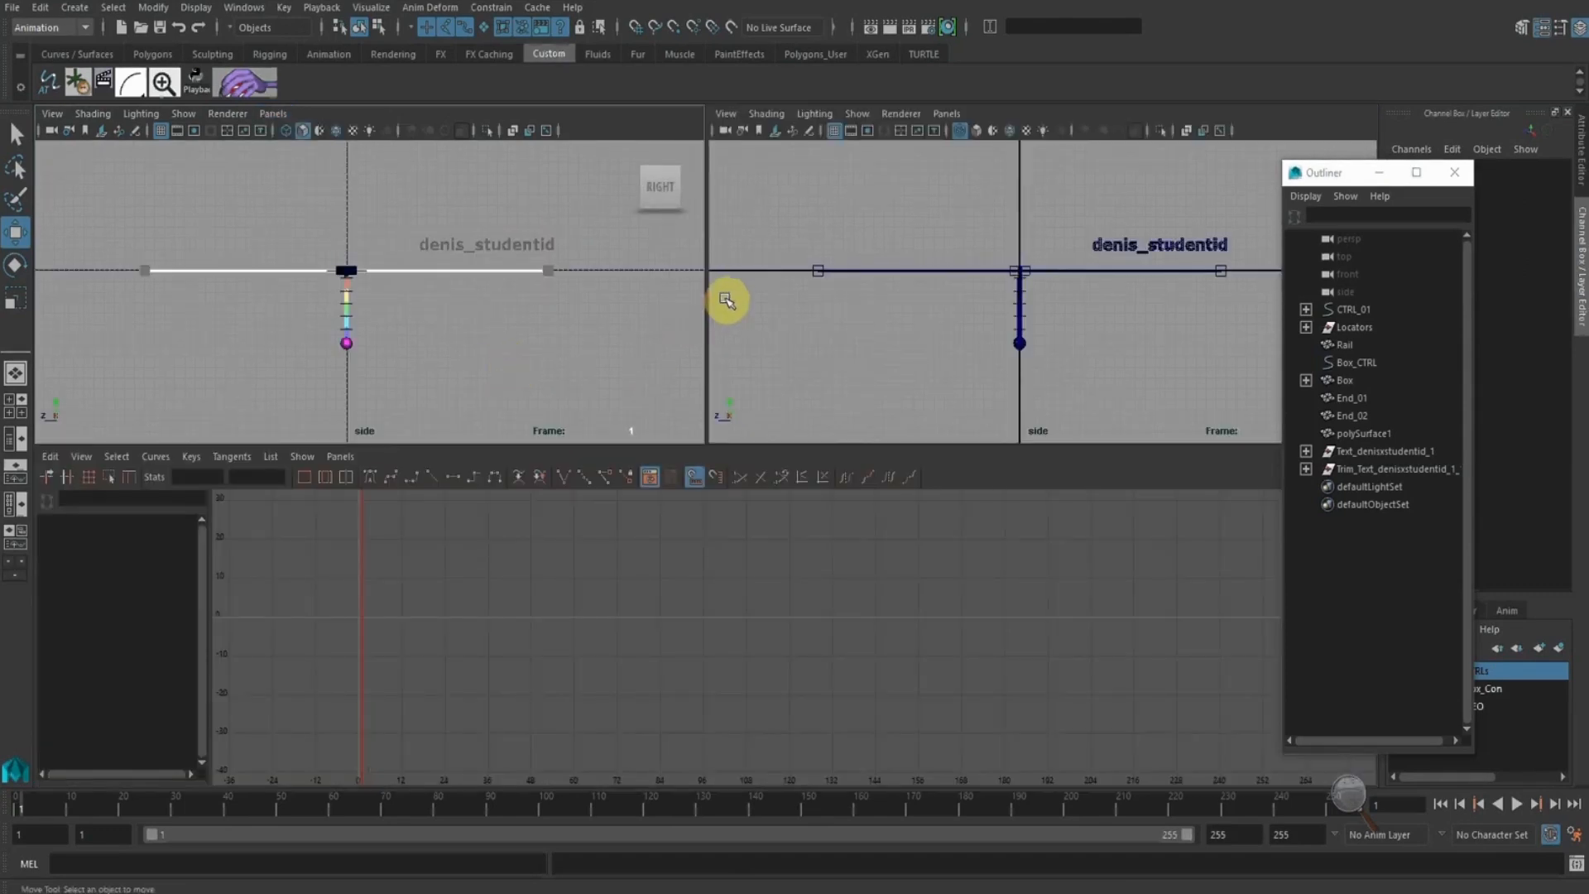
left_click_drag(706, 298, 840, 294)
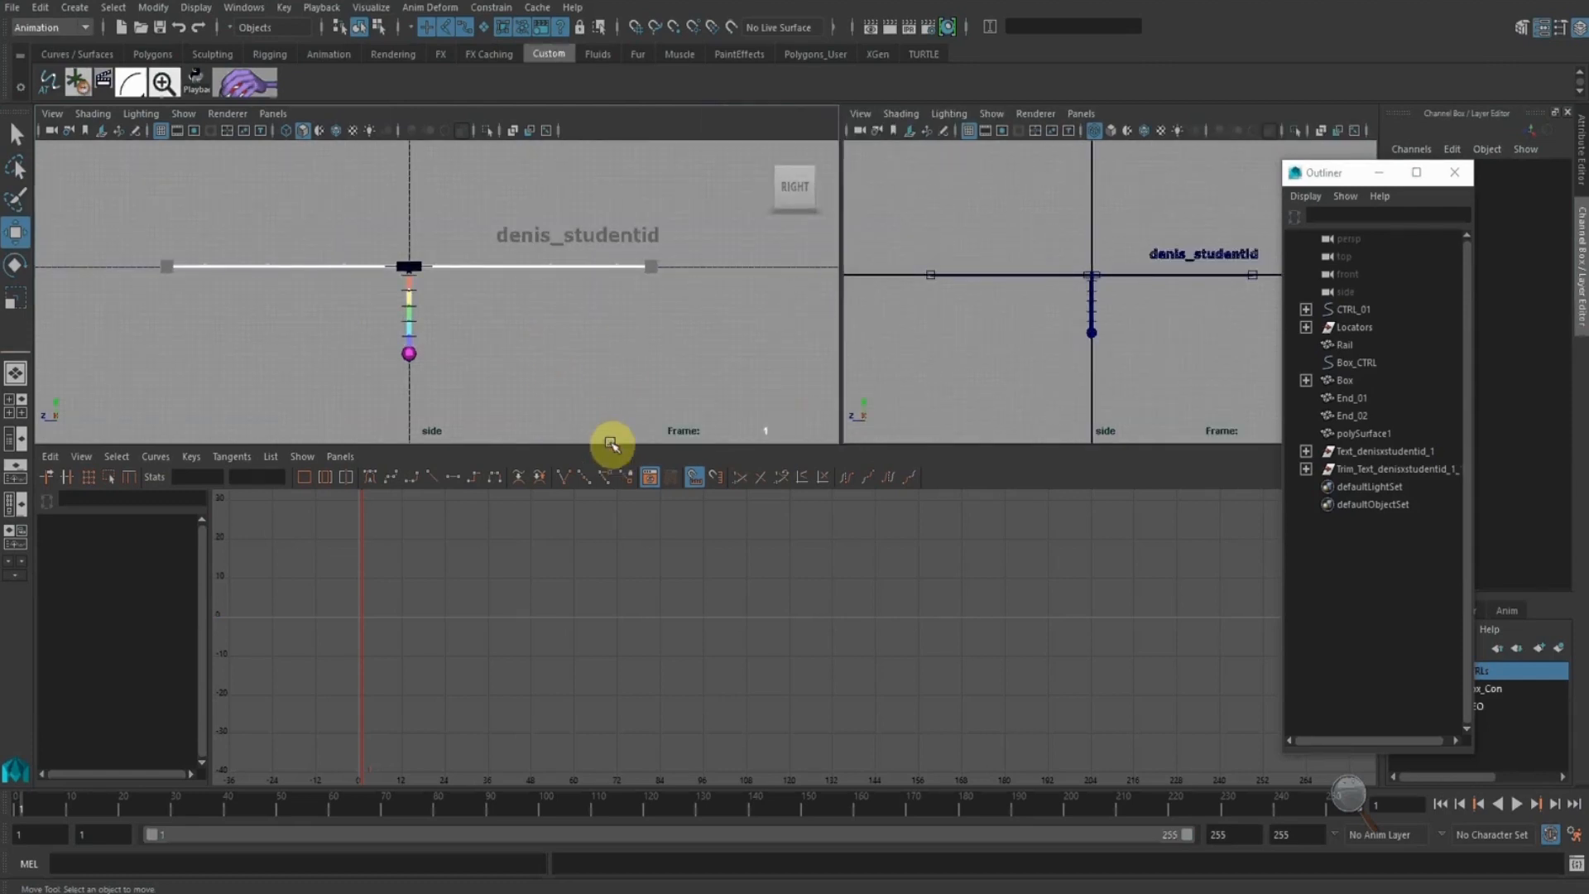
Change the second, wireframe side view to the perspective view and display only NURBS curves in it
key("space")
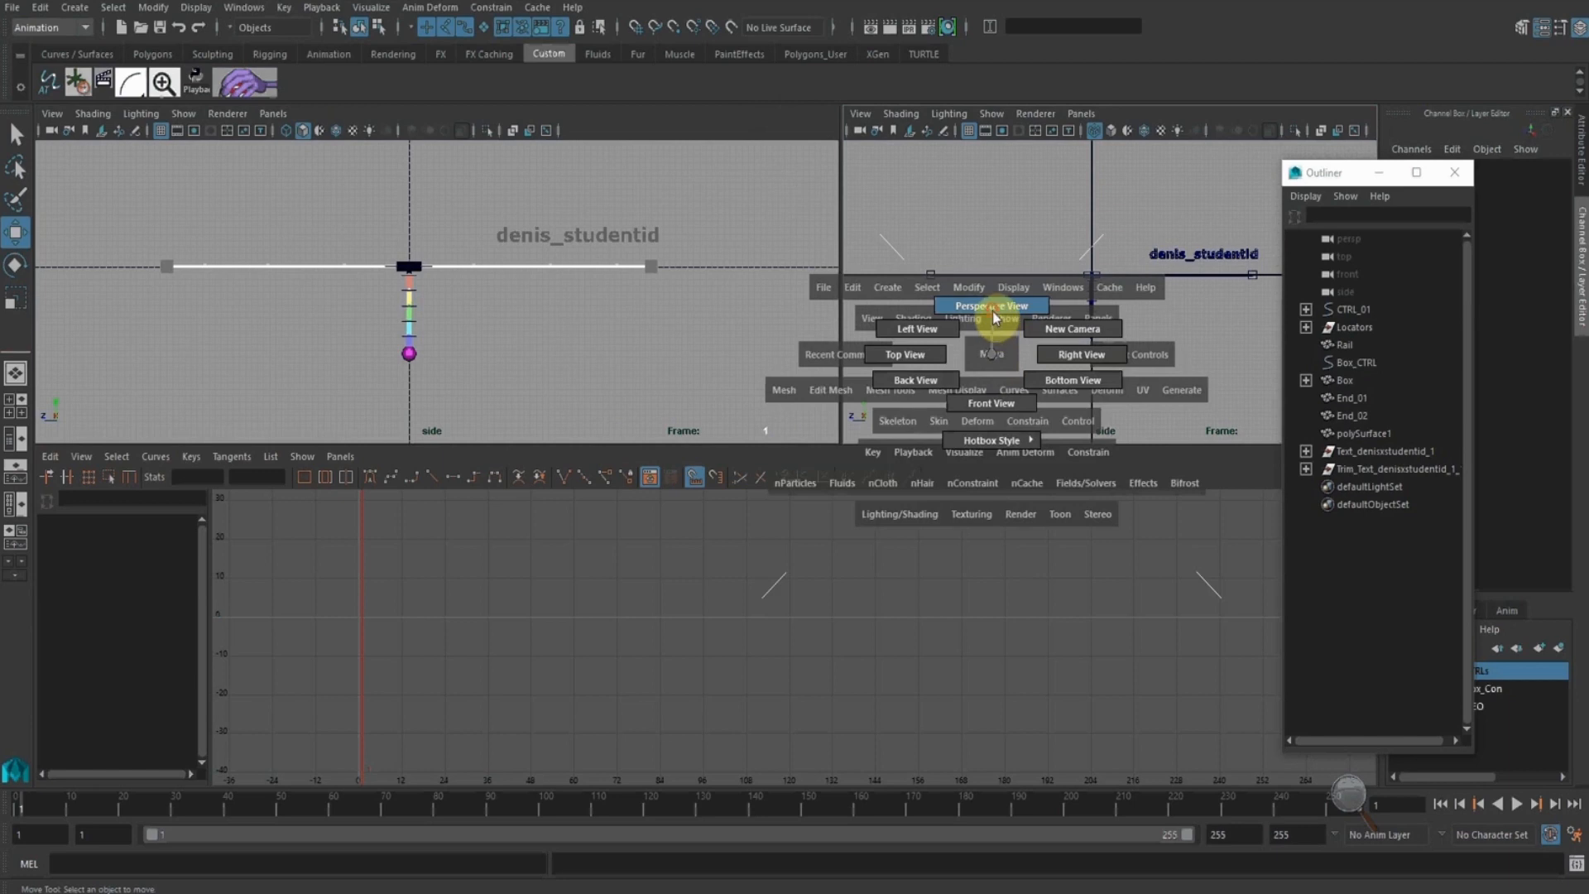
left_click_drag(995, 319, 997, 317)
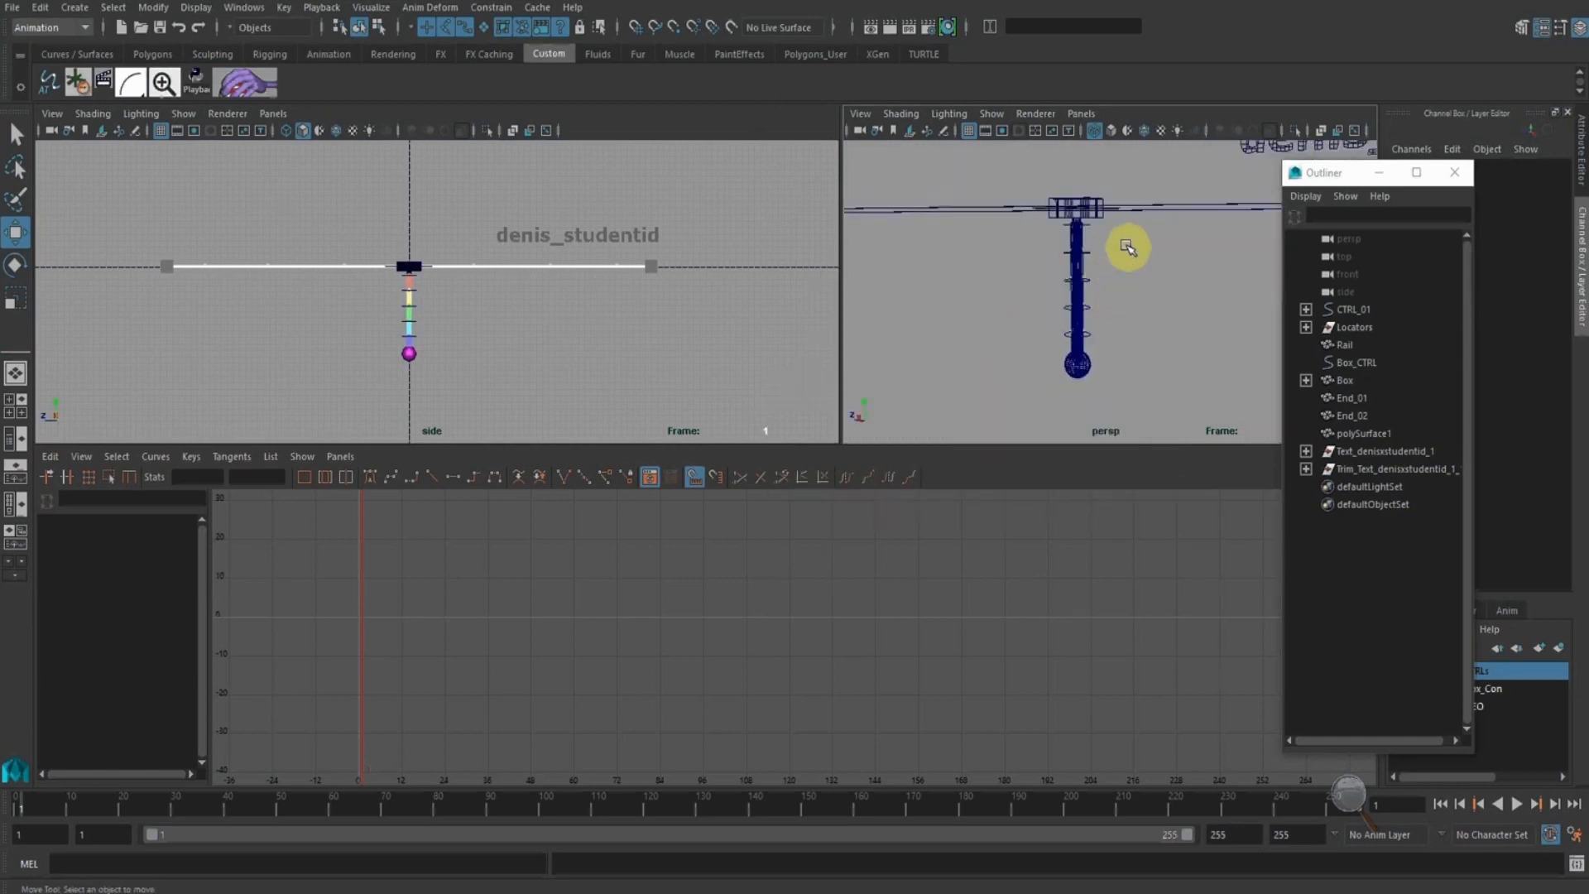
left_click_drag(1124, 241, 1021, 340)
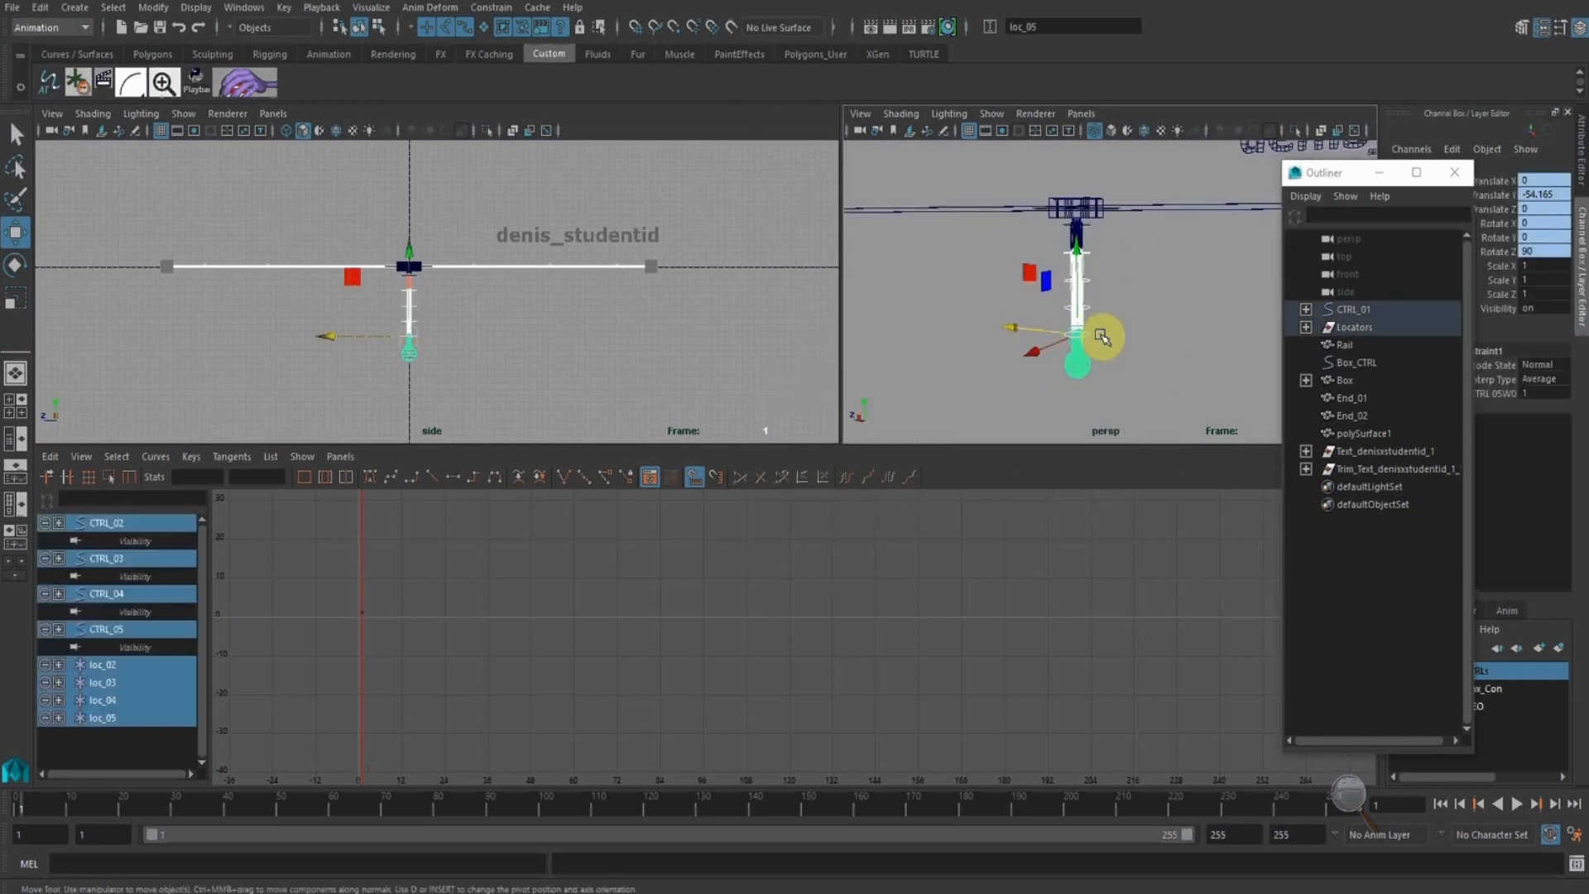
left_click(940, 196)
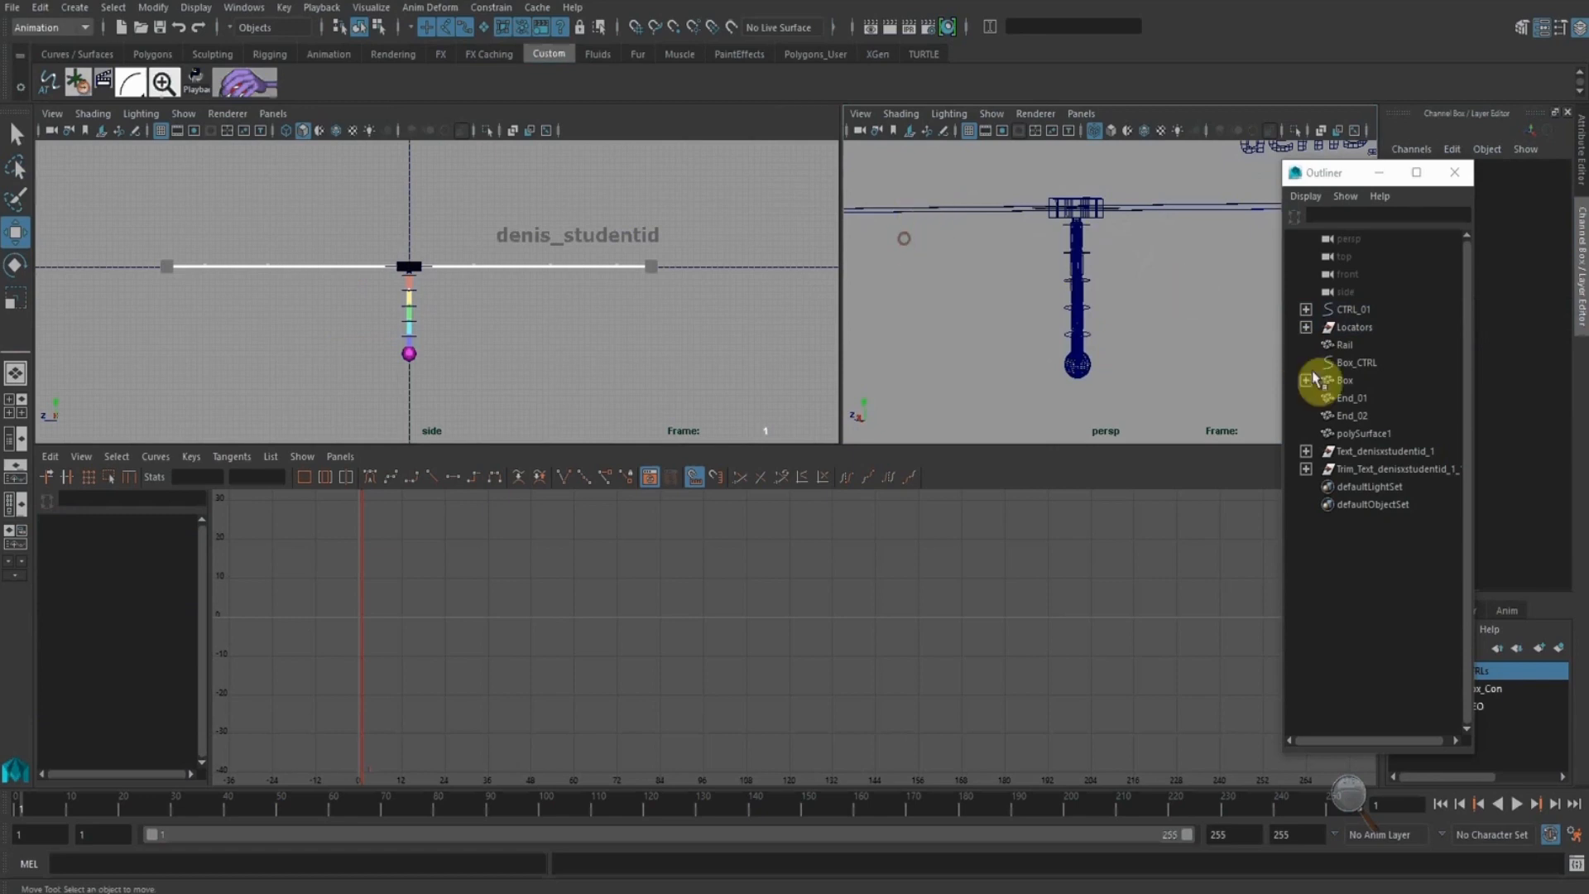
left_click(992, 113)
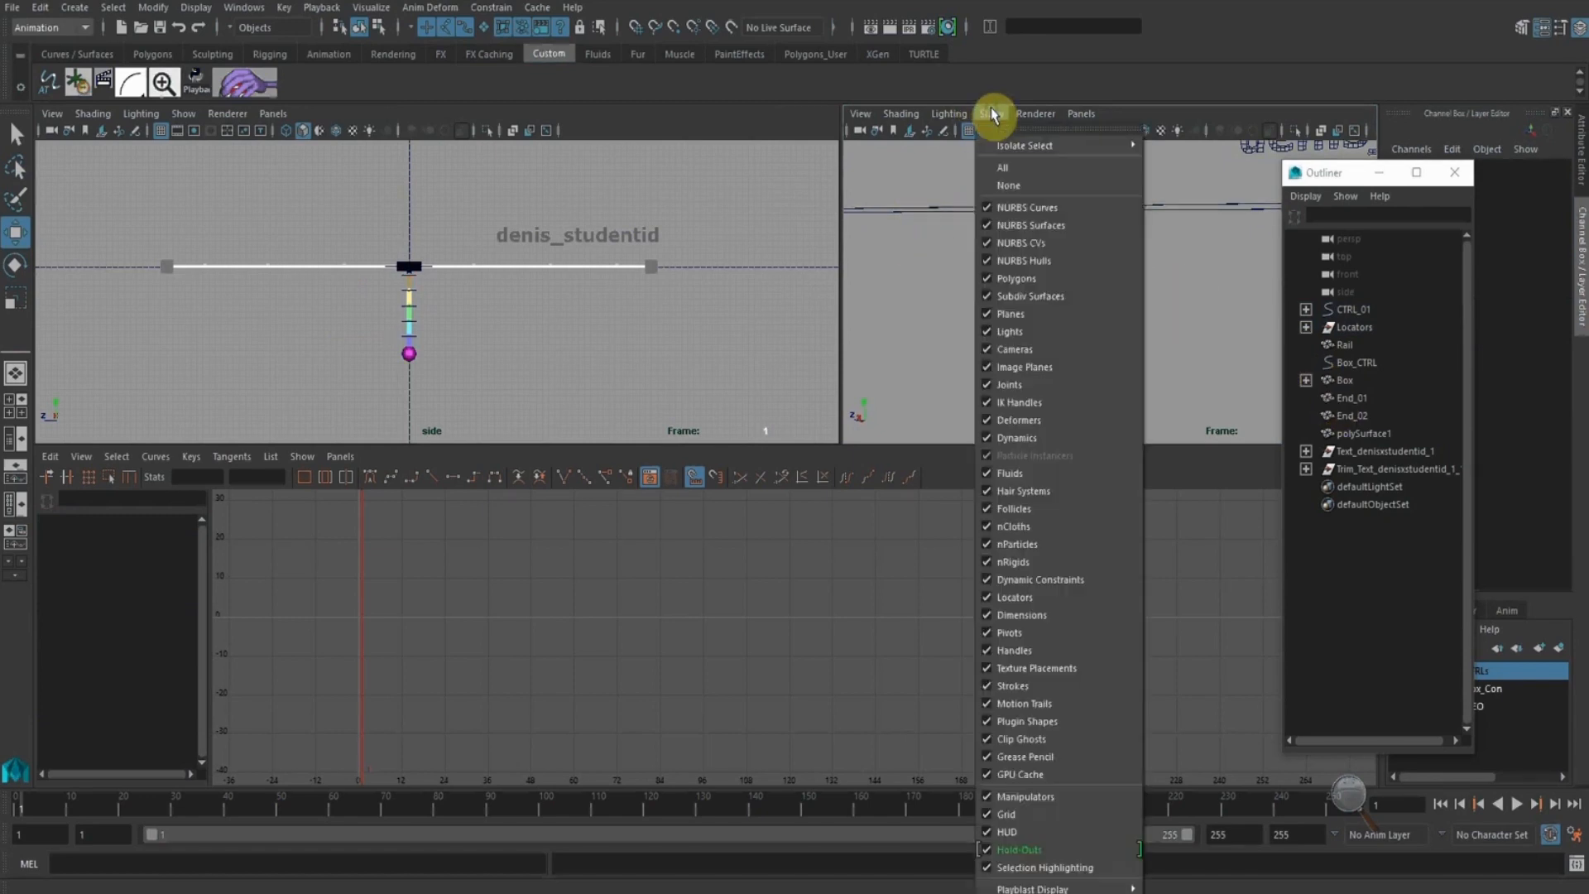
left_click(1009, 184)
left_click(997, 115)
left_click(1028, 210)
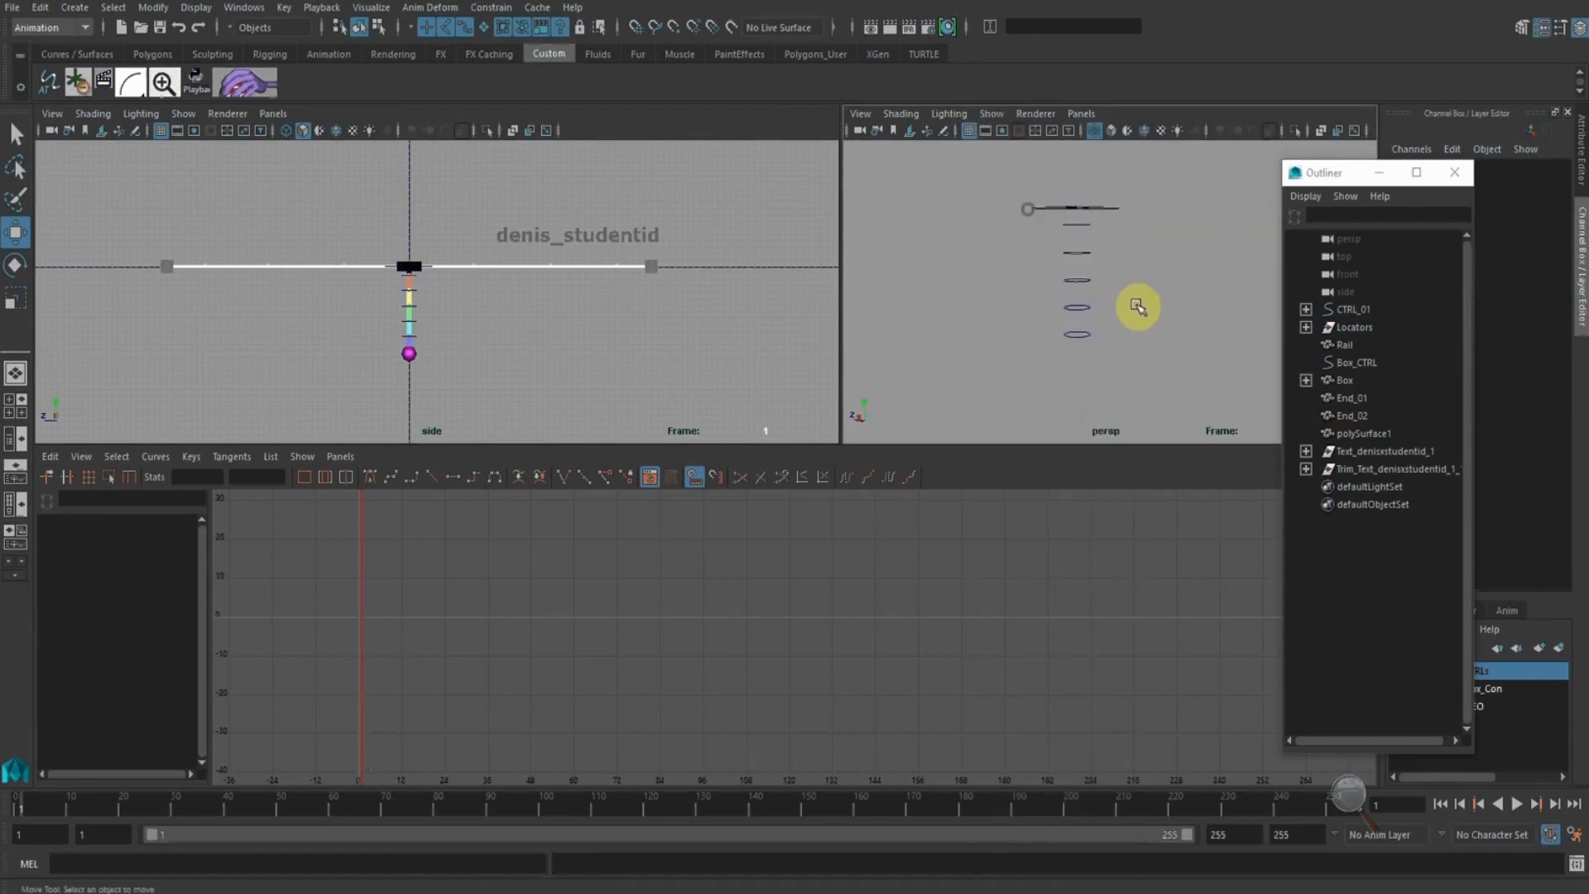
Try rotating the pendulum controls CTRL_01 to CTRL_05 together, and undo the rotation
left_click_drag(1134, 366, 1018, 223)
key("e")
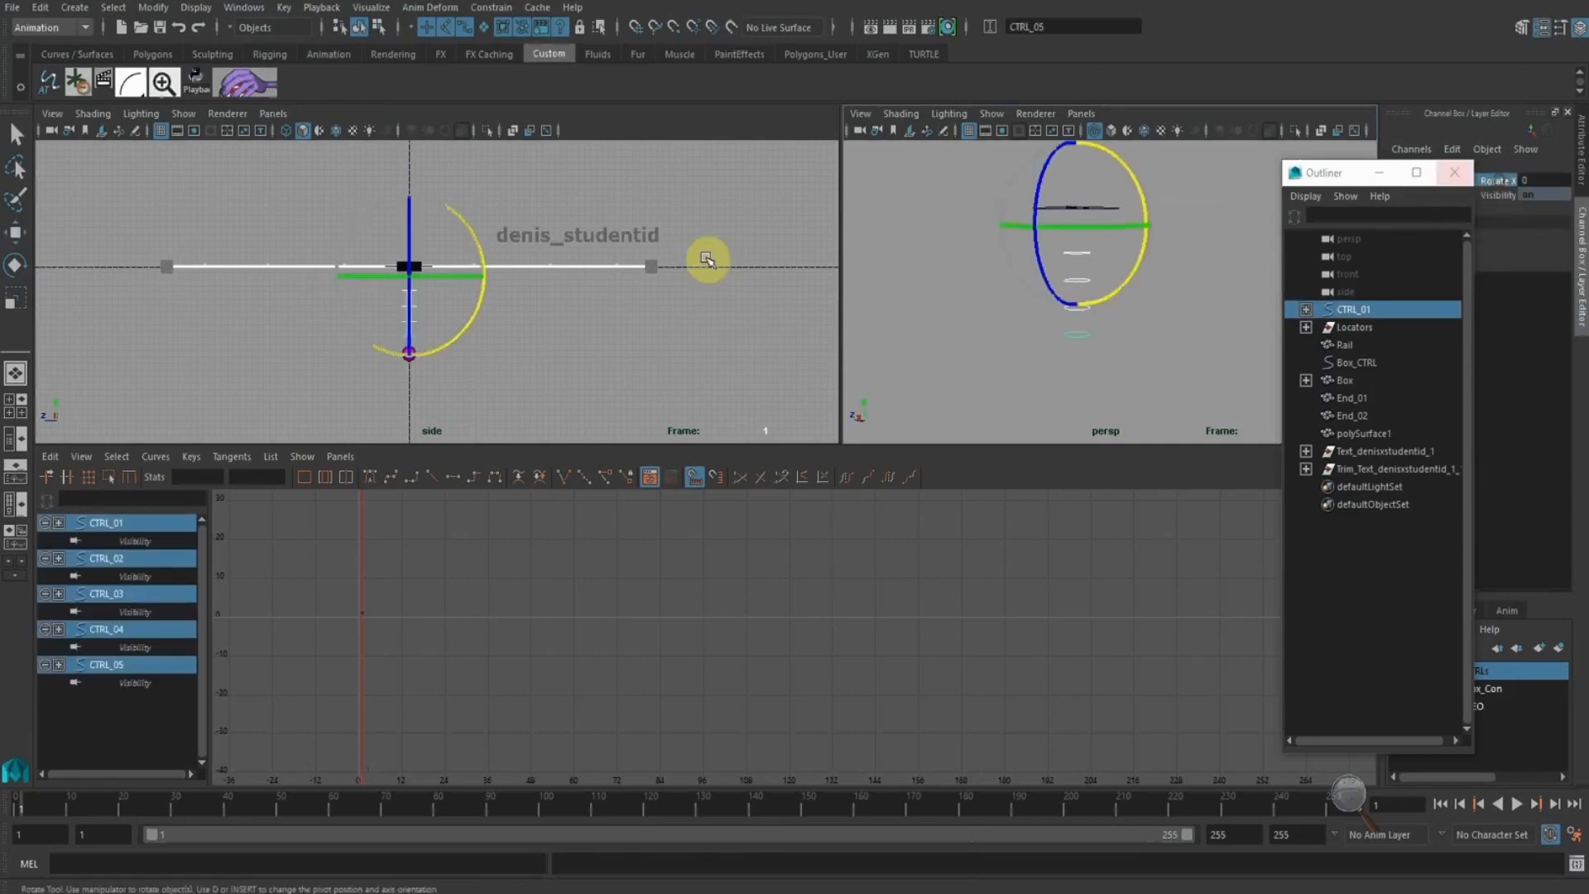
middle_click_drag(706, 259, 653, 270)
key("ctrl+z")
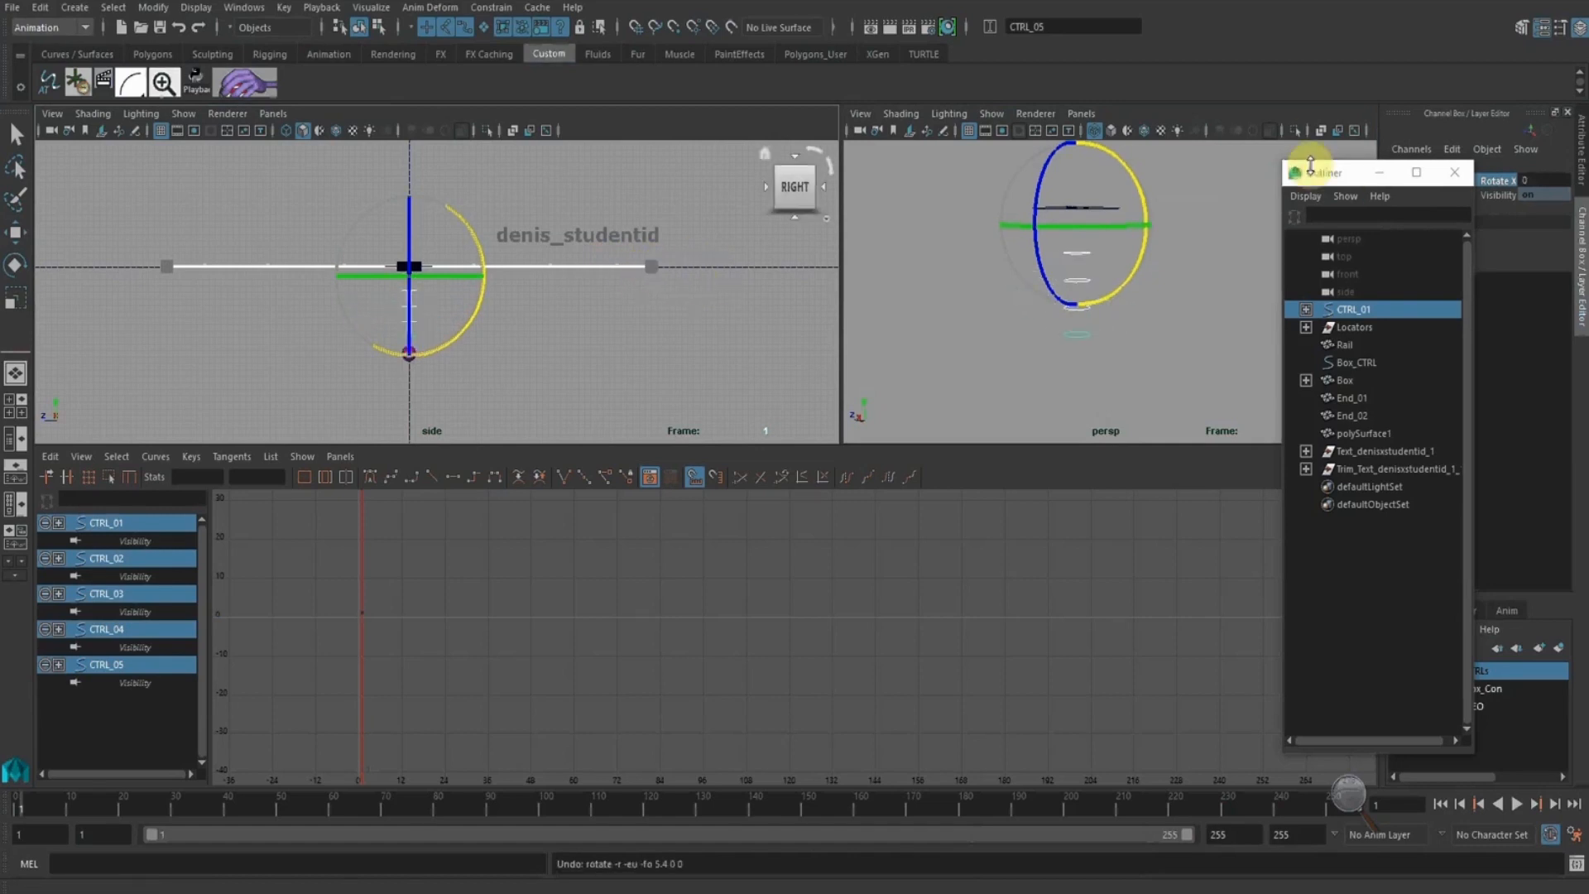
Minimize the Outliner and clear the selection of the pendulum controls
left_click(1384, 174)
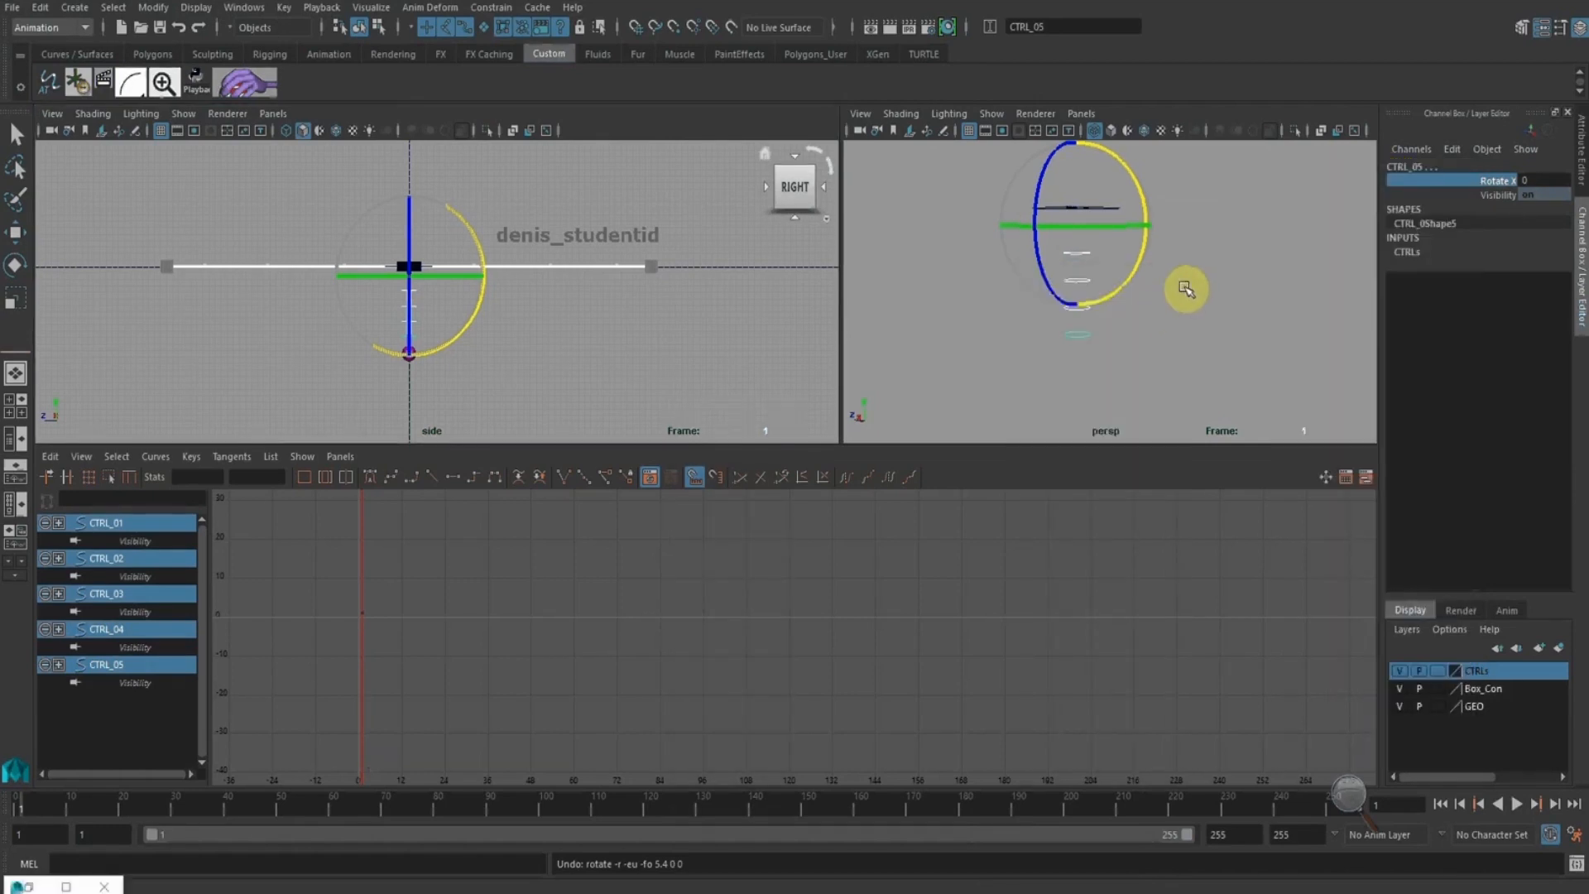
left_click(1150, 290)
mouse_move(1158, 259)
left_mouse_down("alt")
mouse_move(1160, 274)
mouse_move(1157, 248)
mouse_move(1135, 263)
mouse_move(1141, 298)
mouse_move(1151, 281)
left_mouse_up("alt")
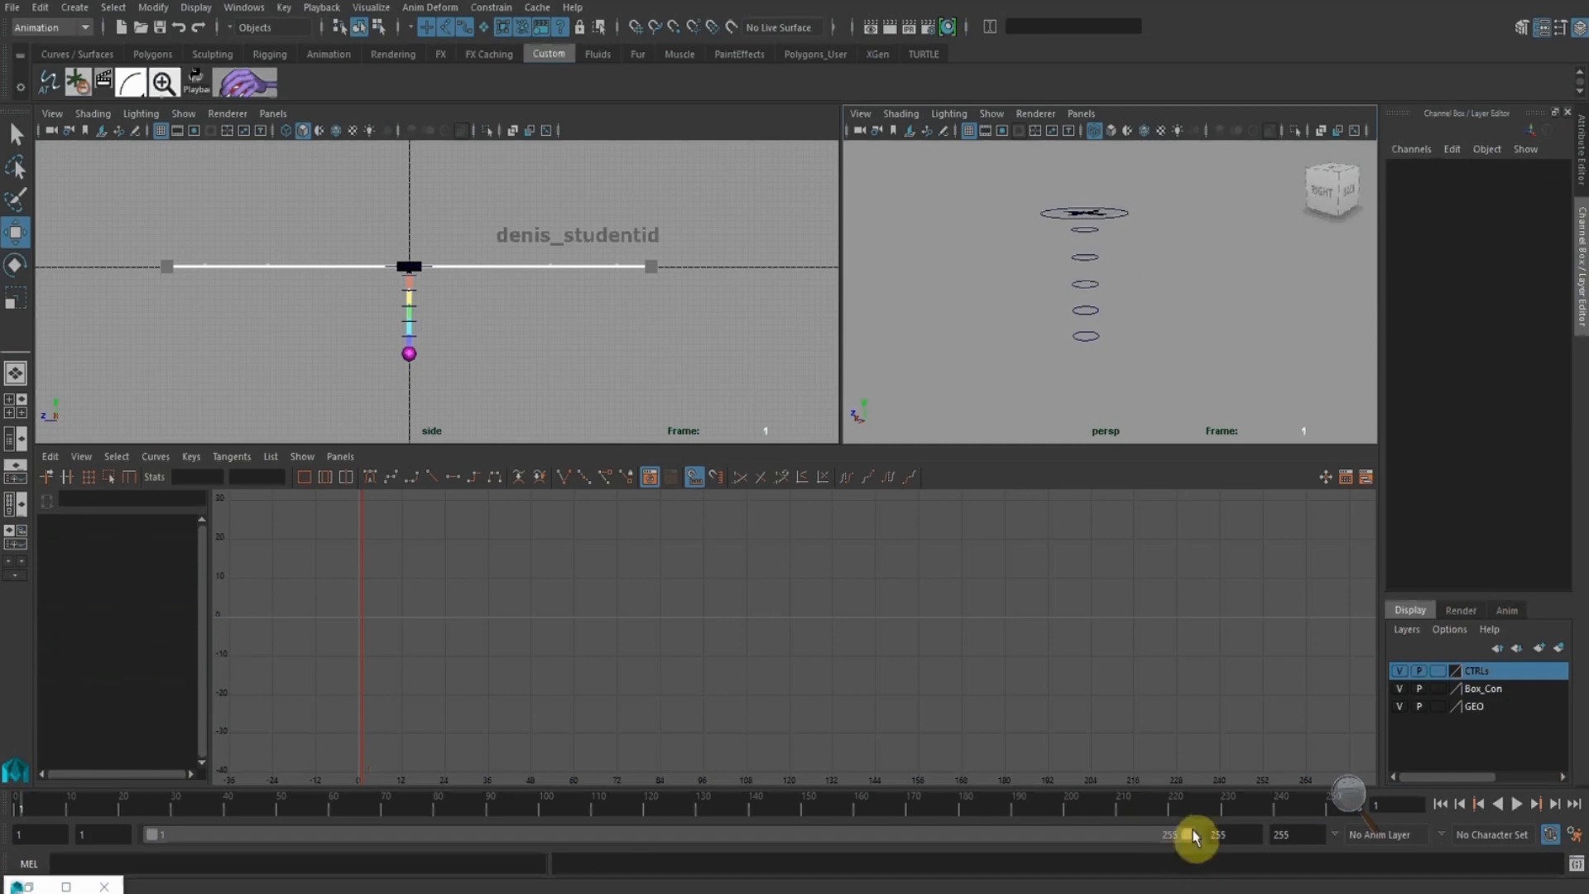
Check the working time unit, the playback speed and the undo queue in the preferences without saving changes
left_click(1575, 837)
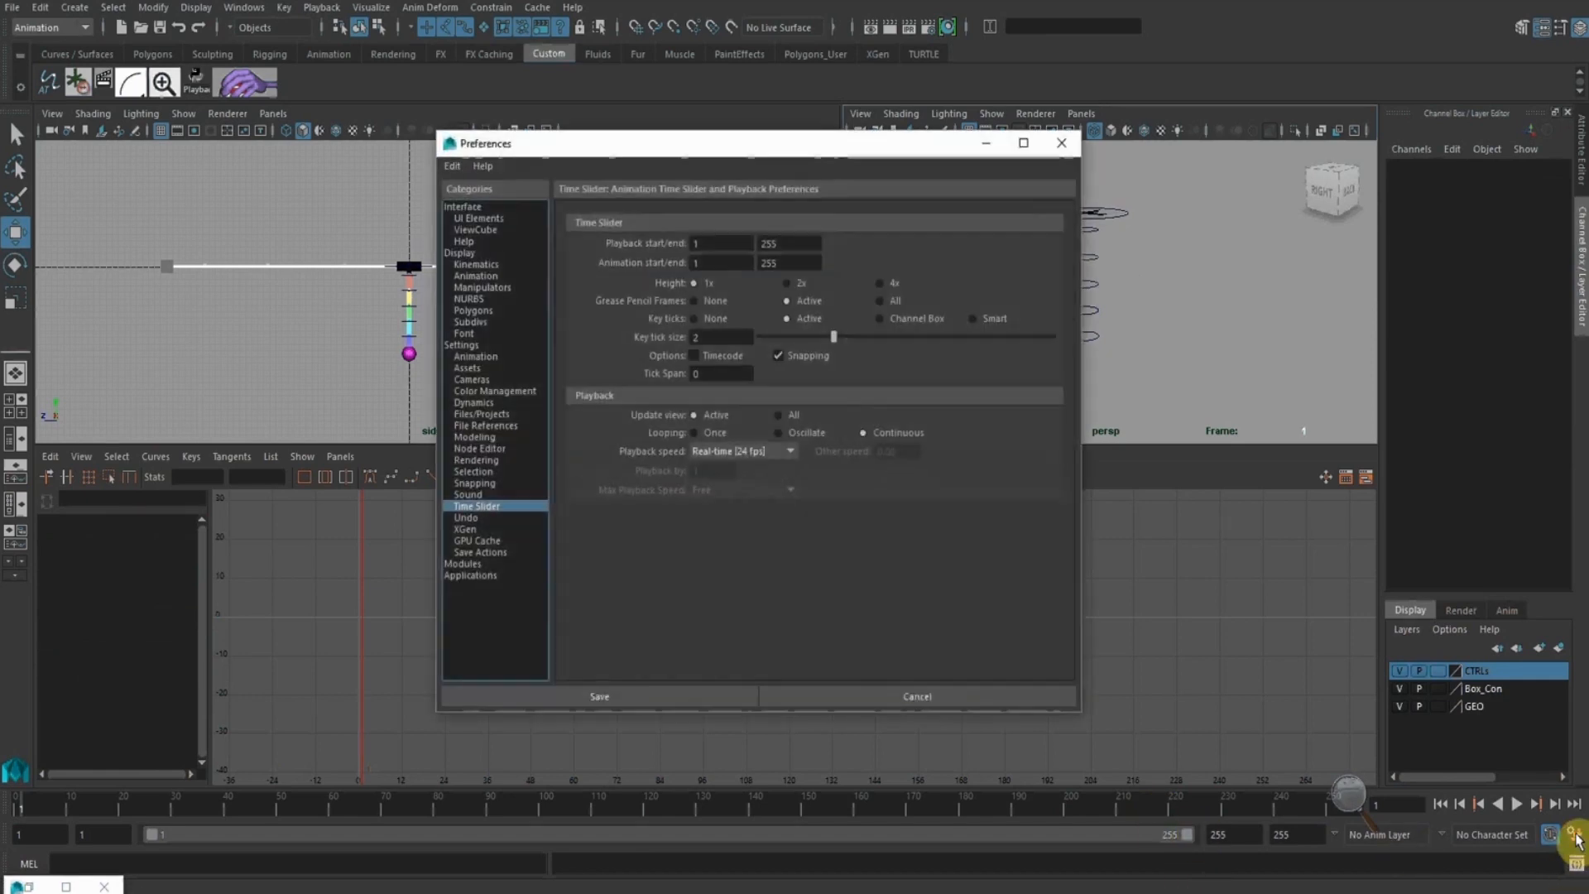
left_click(459, 345)
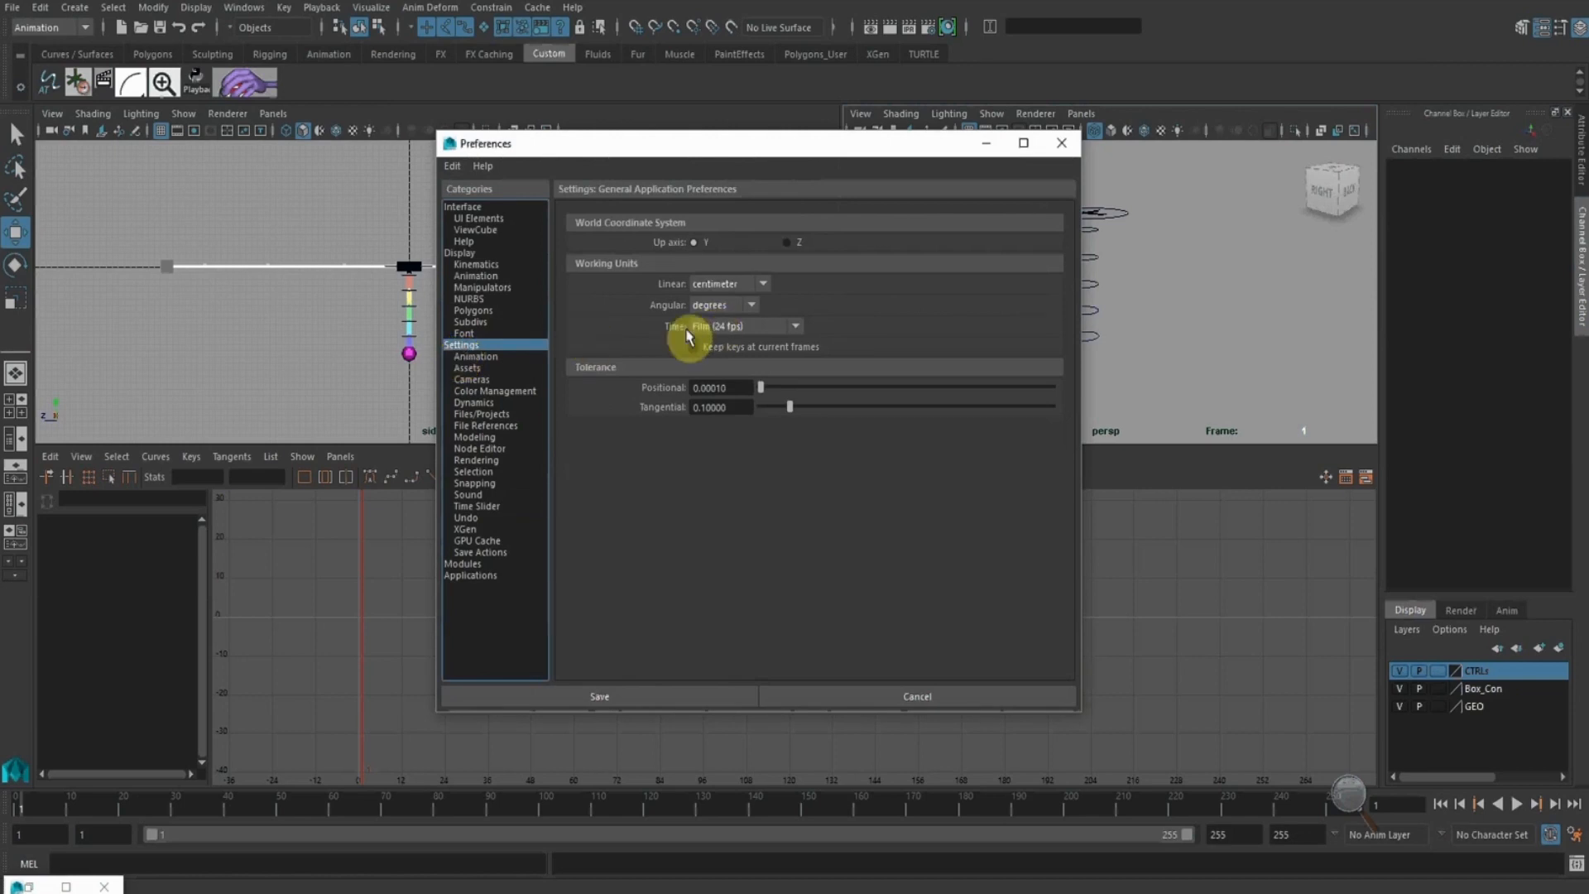
left_click(468, 506)
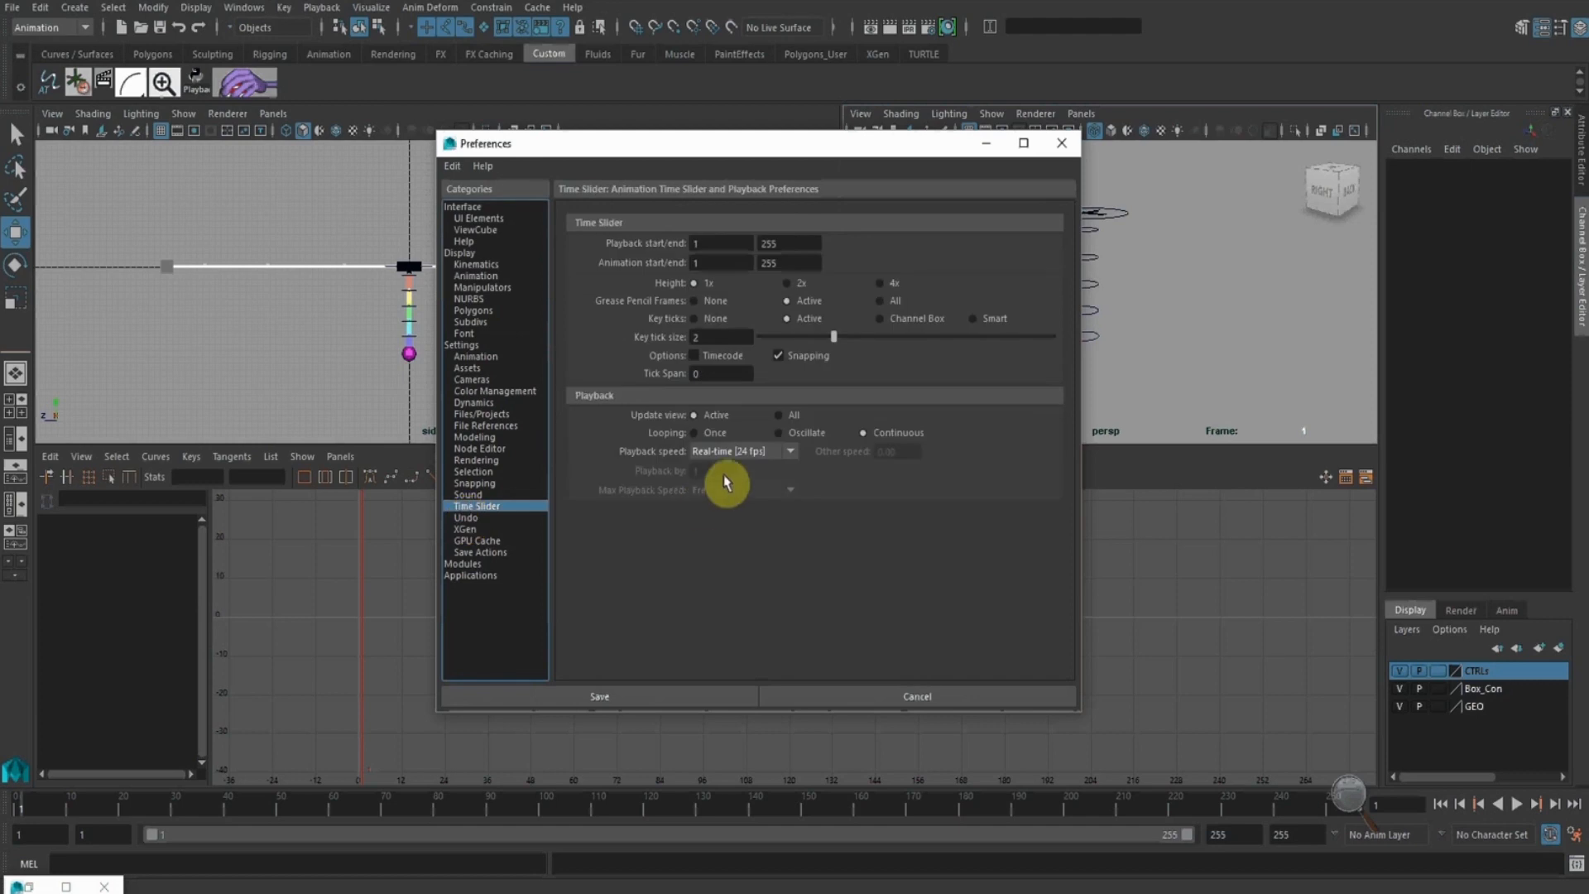
left_click(462, 518)
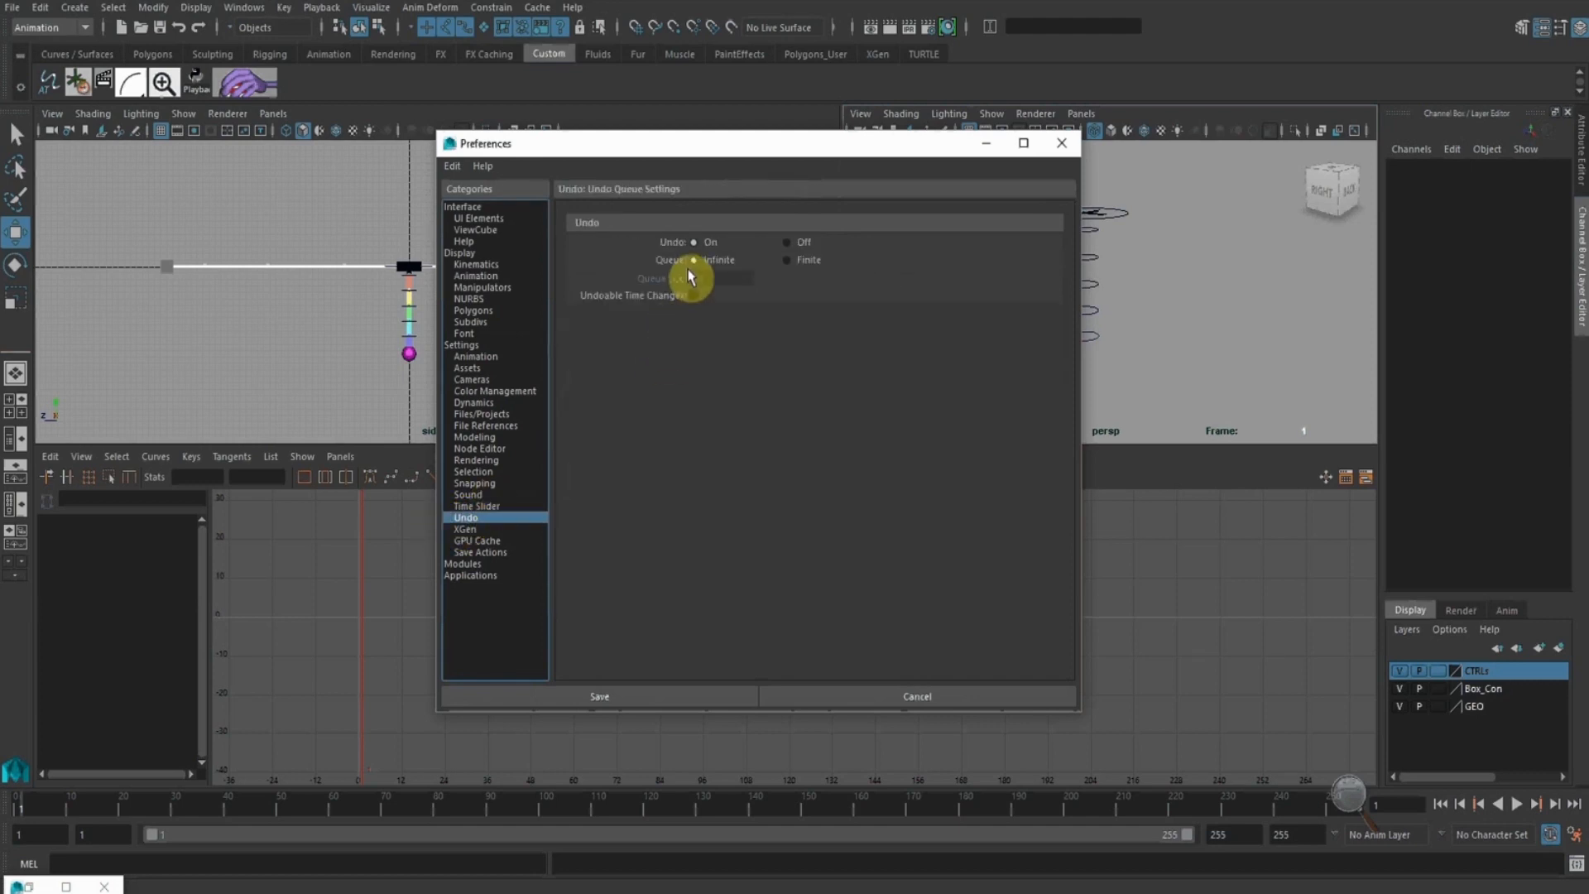
left_click(862, 701)
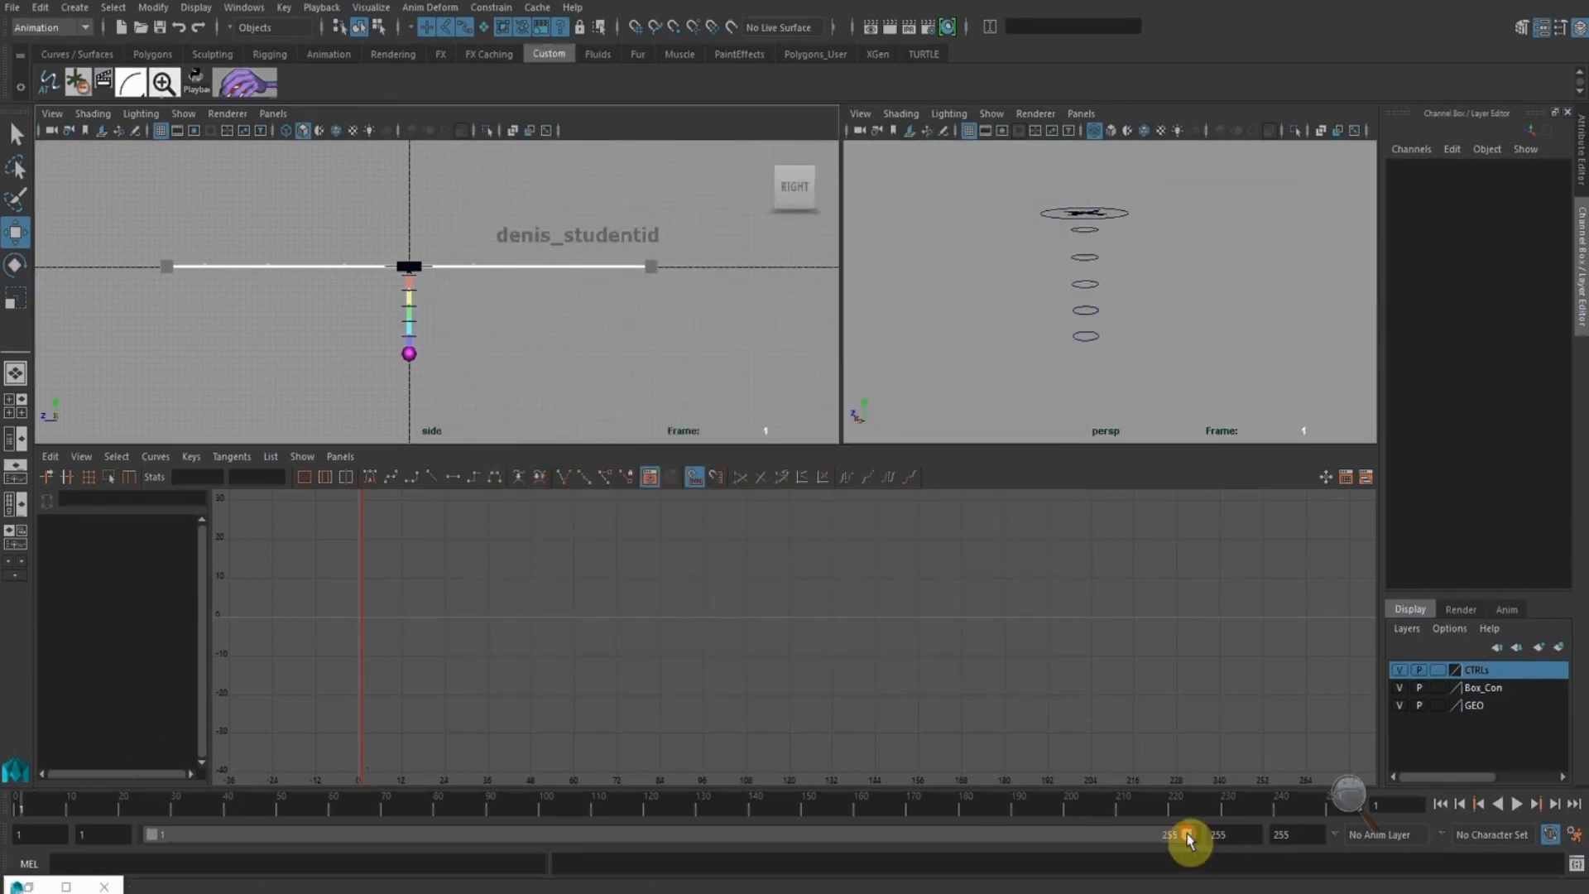
Try shortening and restoring the playback range with the range slider
left_click_drag(1190, 838, 279, 846)
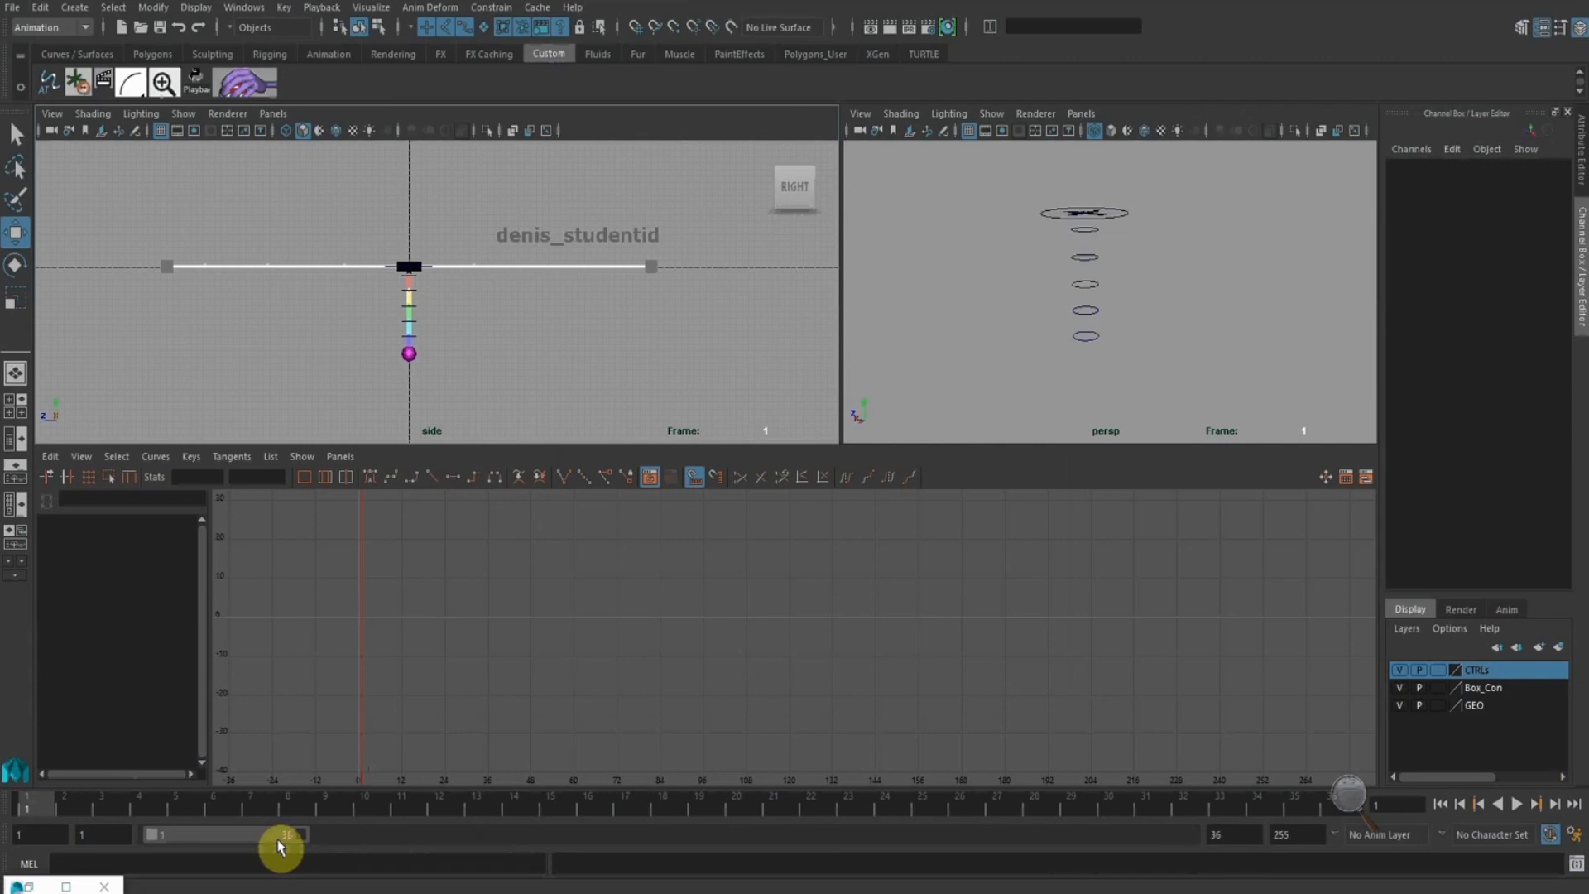
left_click_drag(279, 845, 1231, 890)
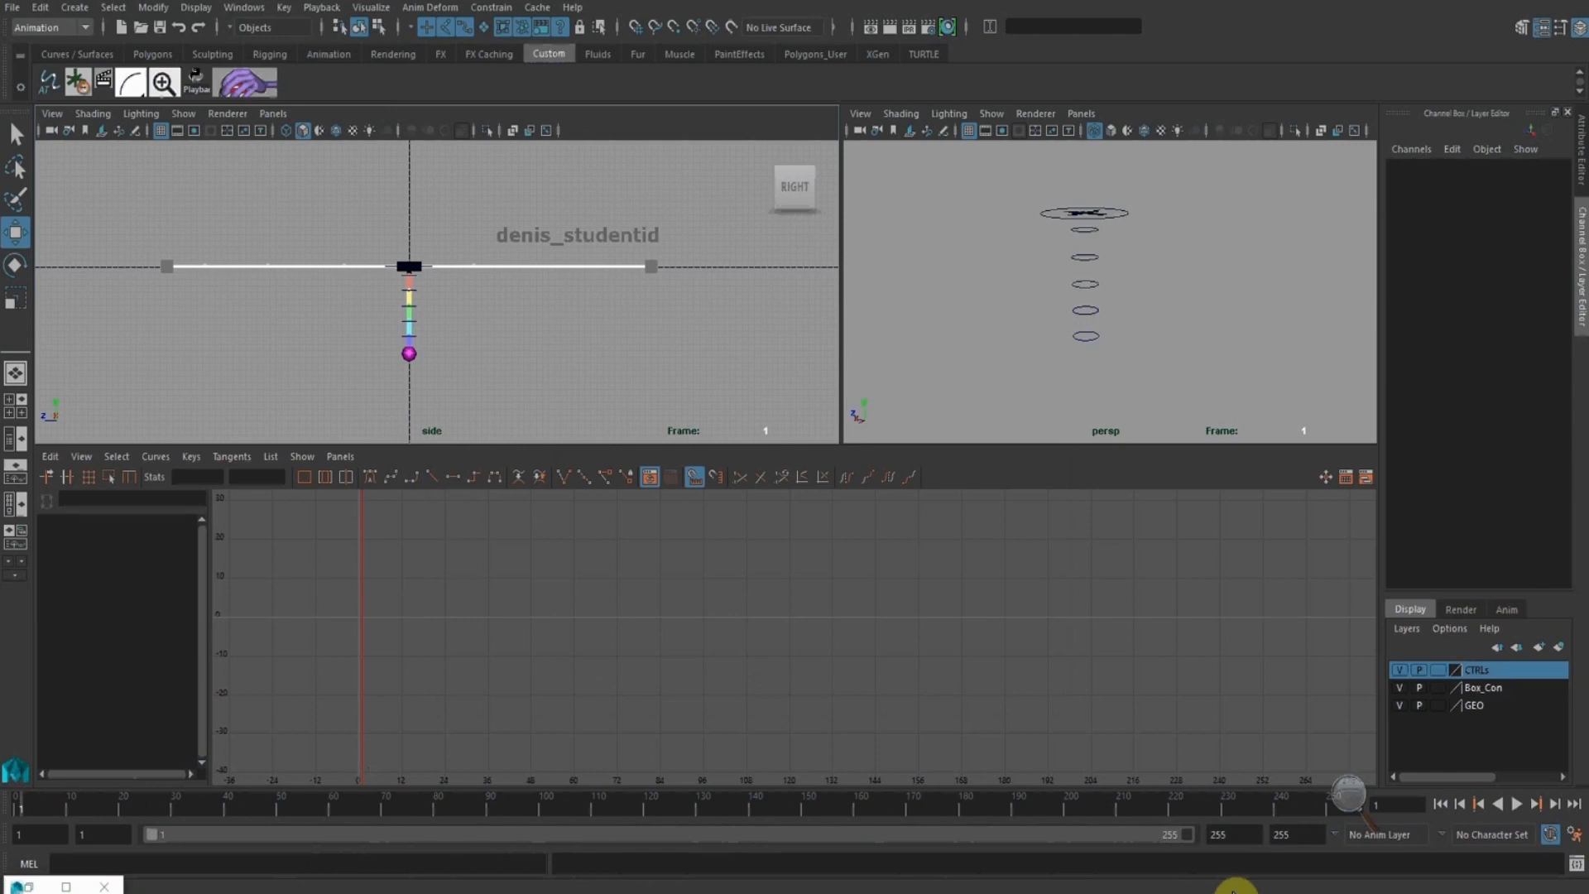
left_click_drag(1233, 890, 538, 886)
Set the end of the playback range to frame 50
double_click(1234, 836)
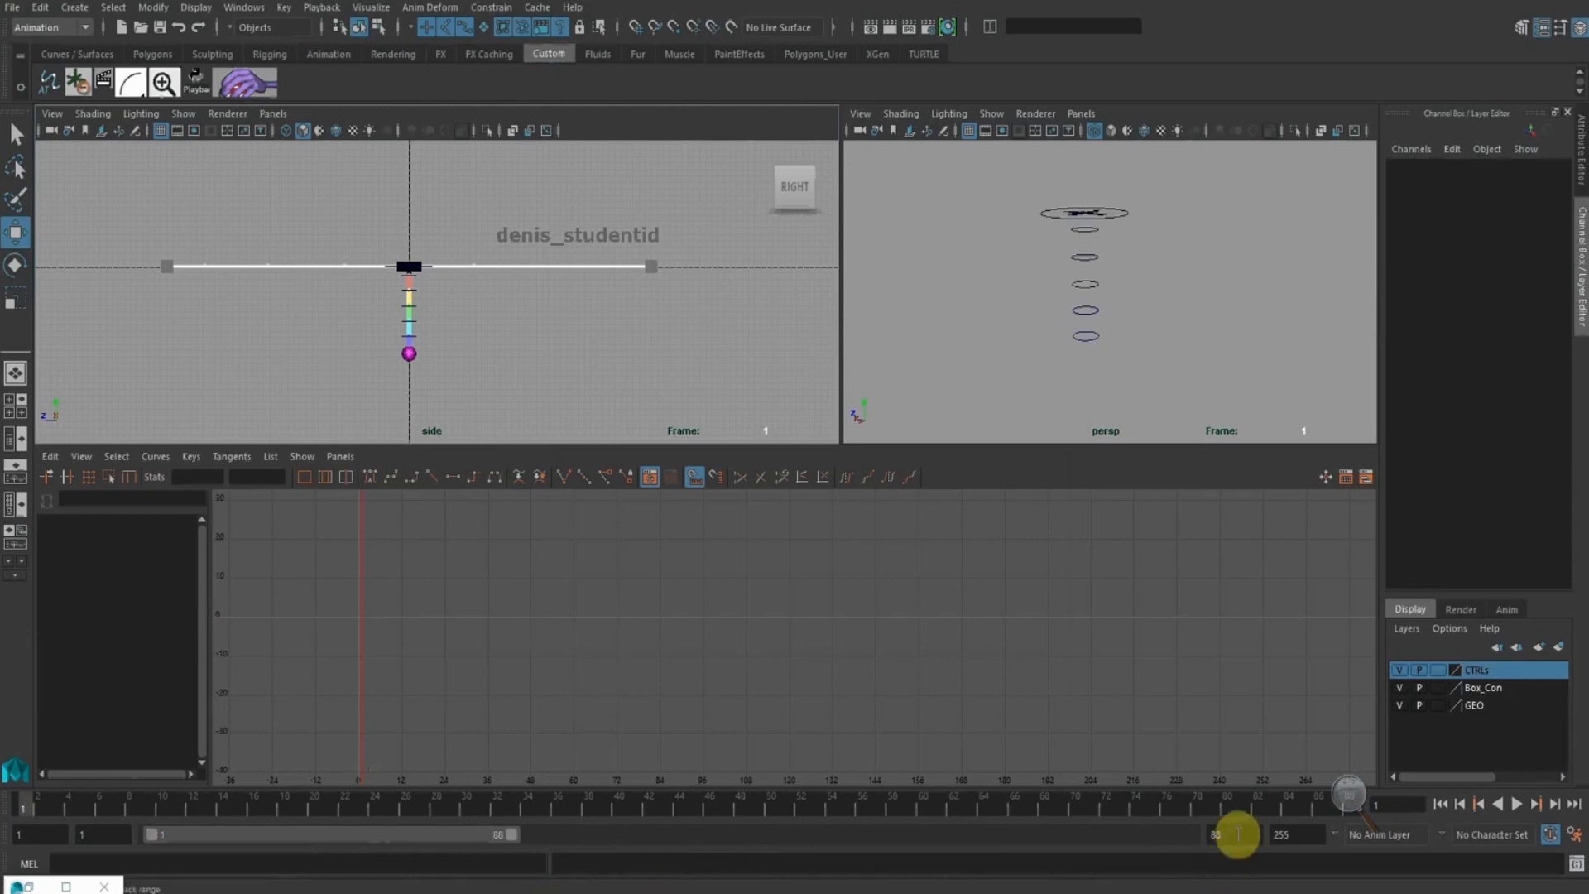
type("50")
key("Return")
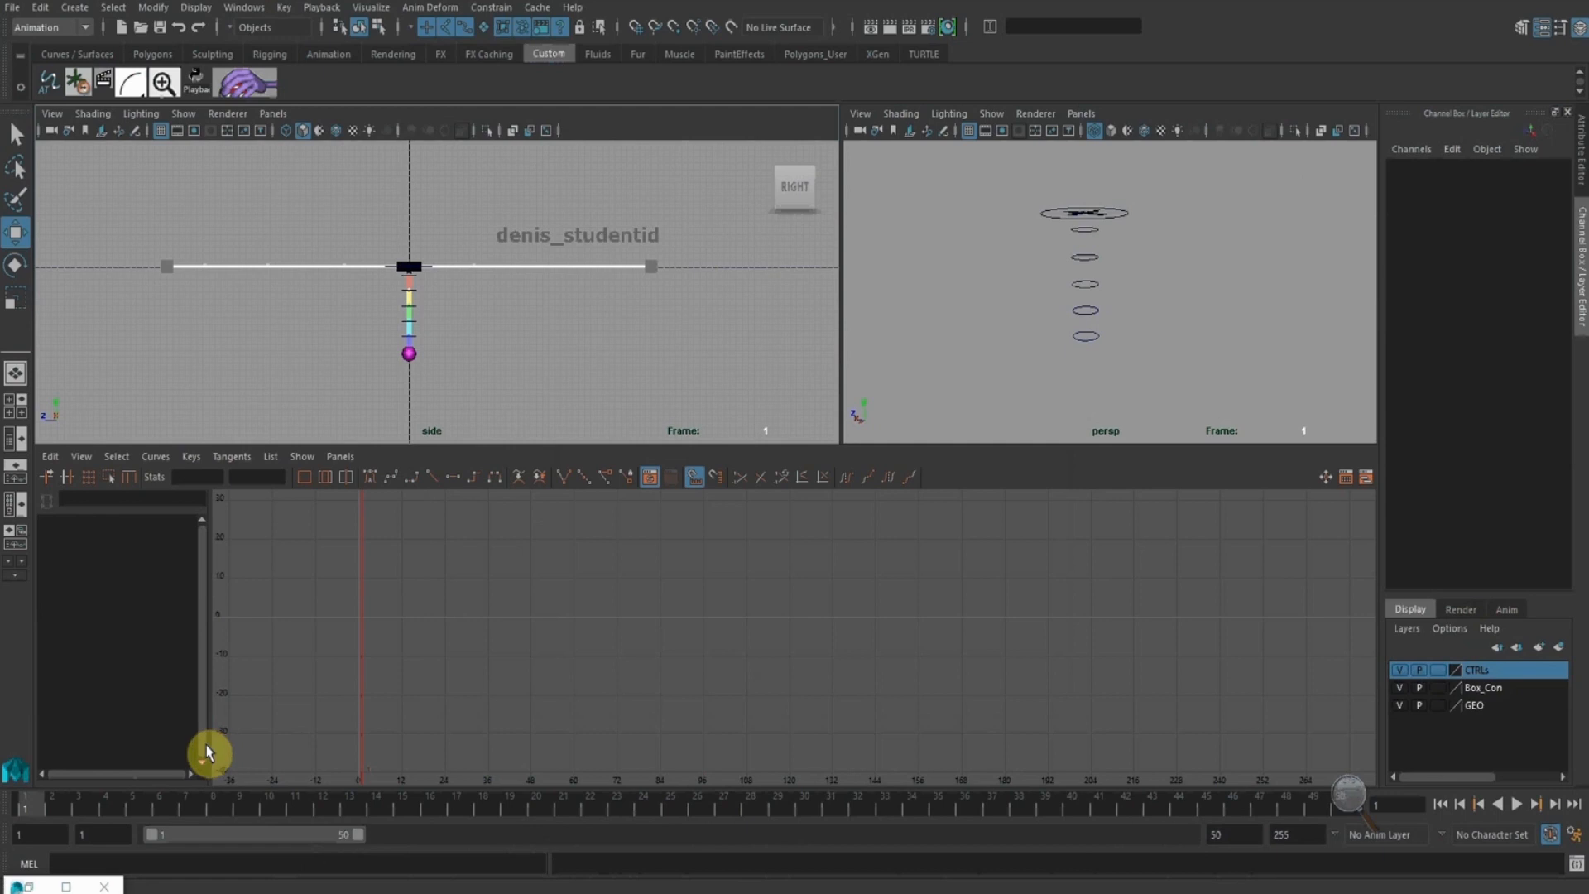
Select all five pendulum controls and key only their Rotate X at frame 1
left_click_drag(1135, 359, 1042, 230)
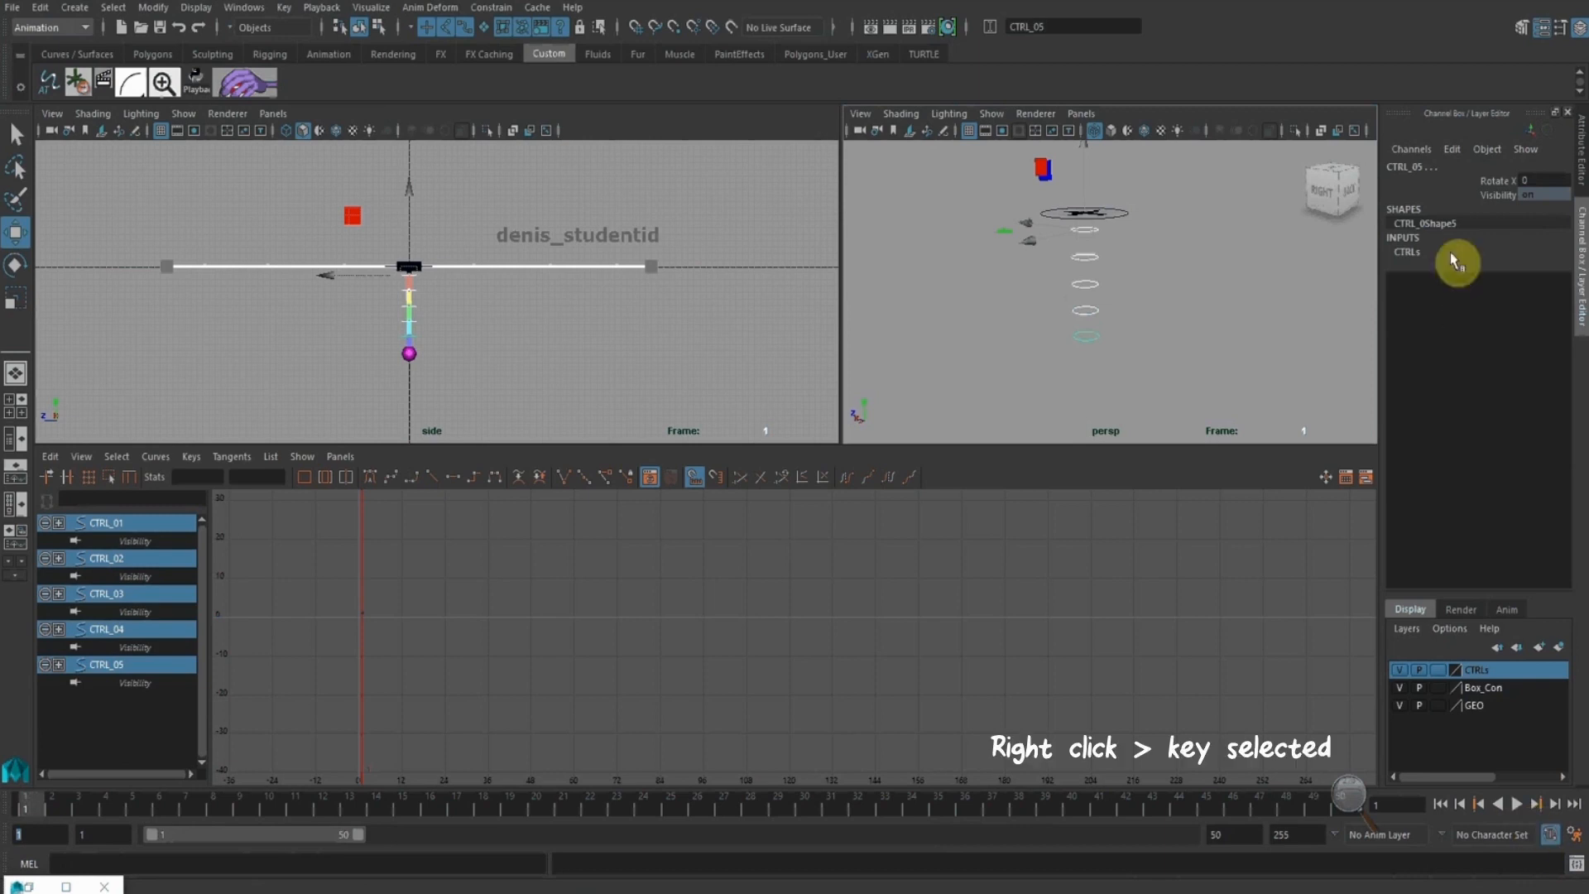
left_click(1509, 179)
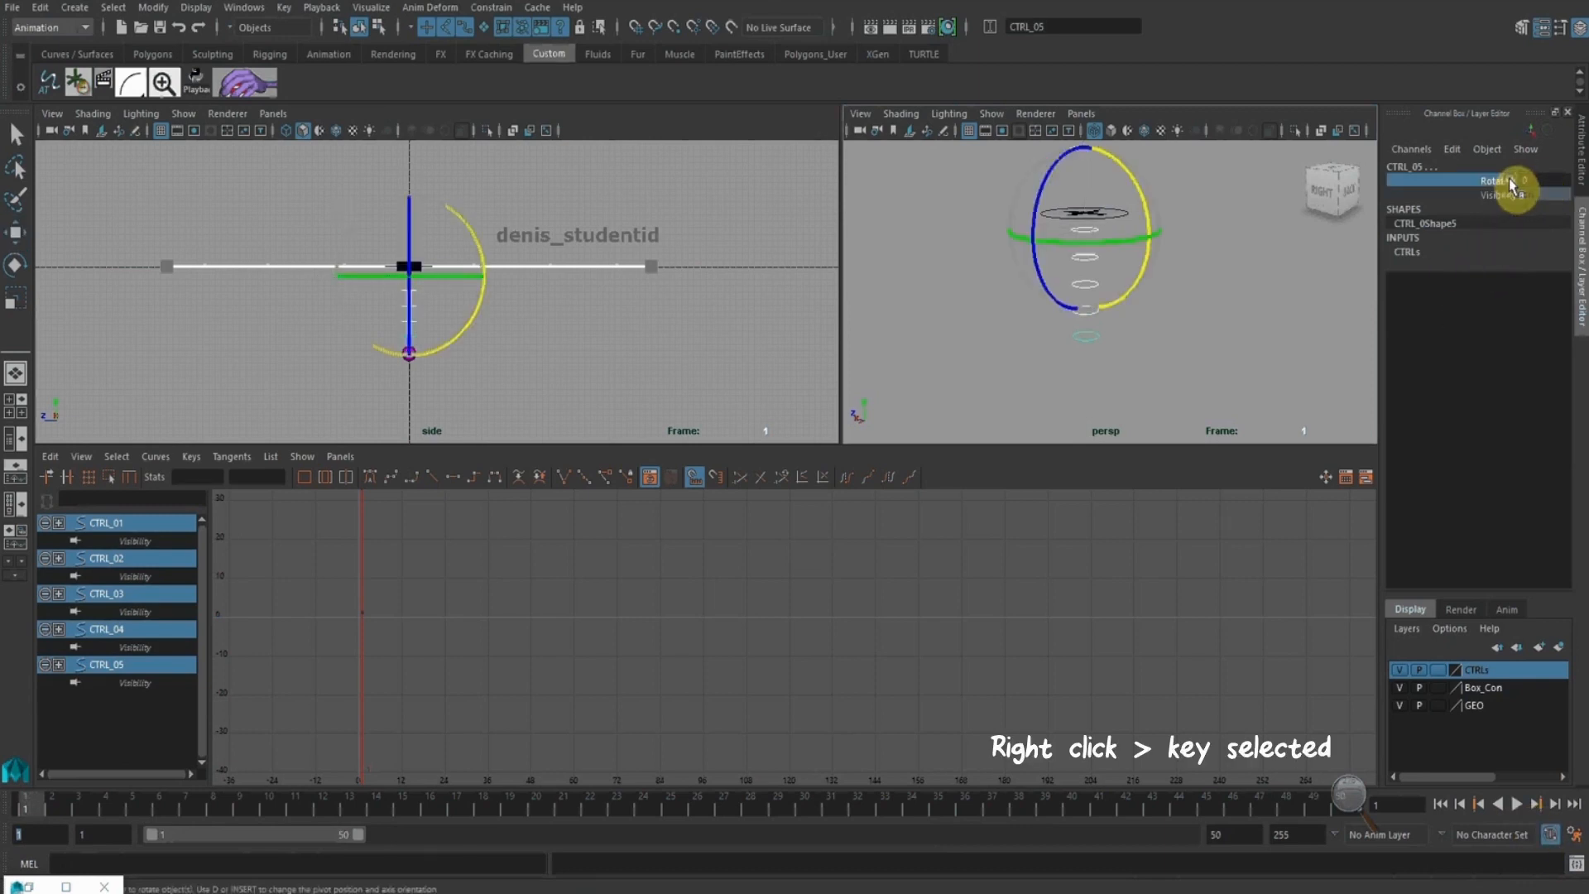
right_click(1509, 179)
left_click(1513, 214)
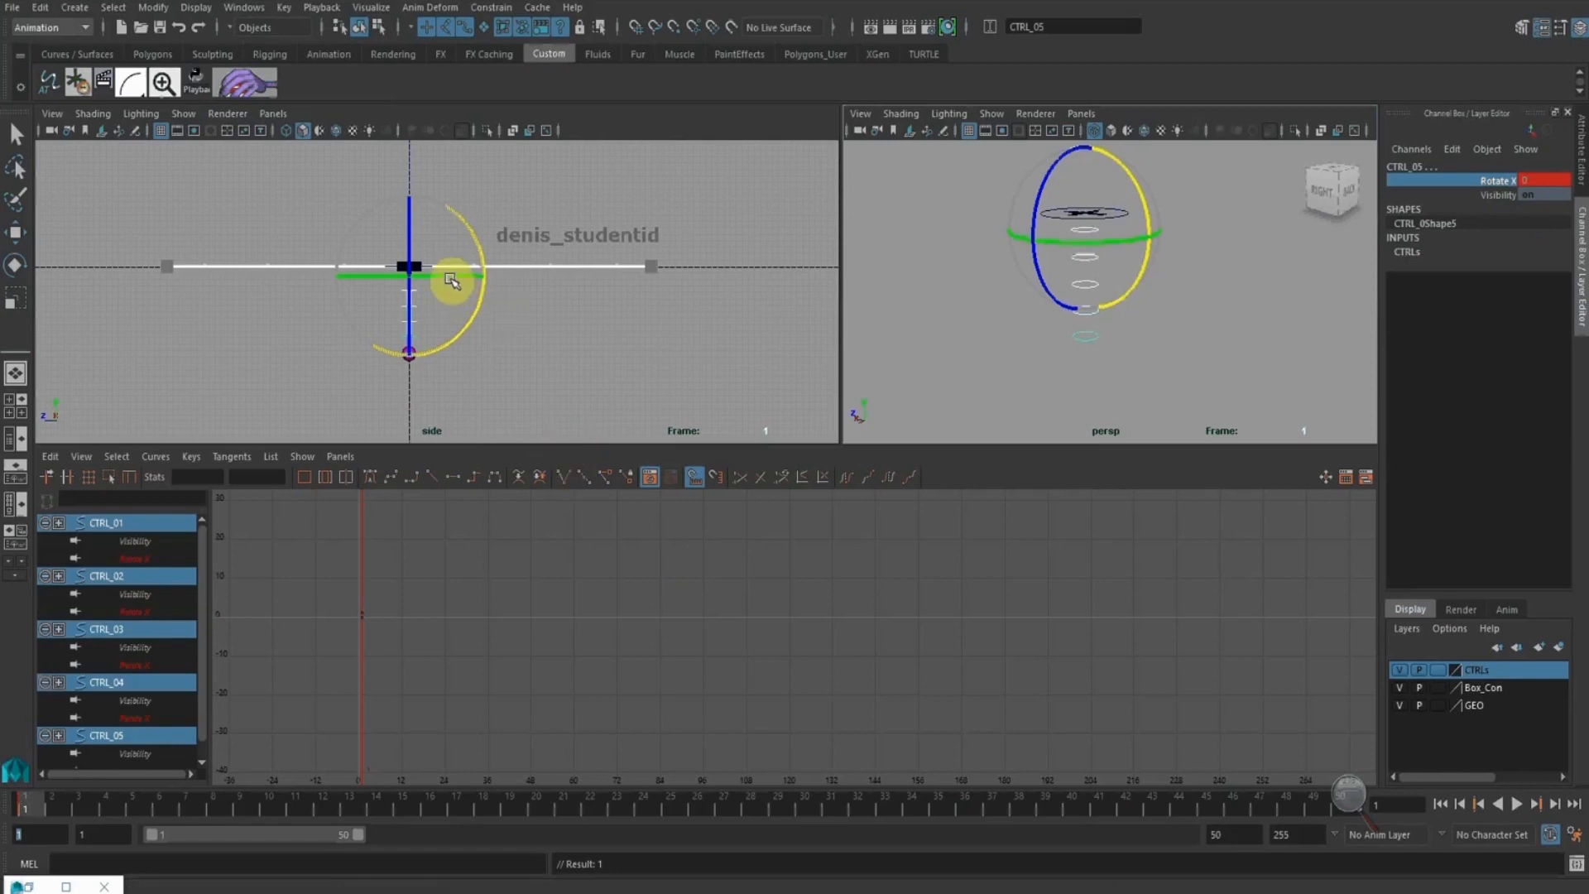
Examine the top of the pendulum in the side view over the opening frames of the animation
scroll(612, 341, "up", 9)
scroll(853, 405, "up", 4)
middle_click_drag(518, 278, 557, 331, "alt")
scroll(568, 348, "up", 2)
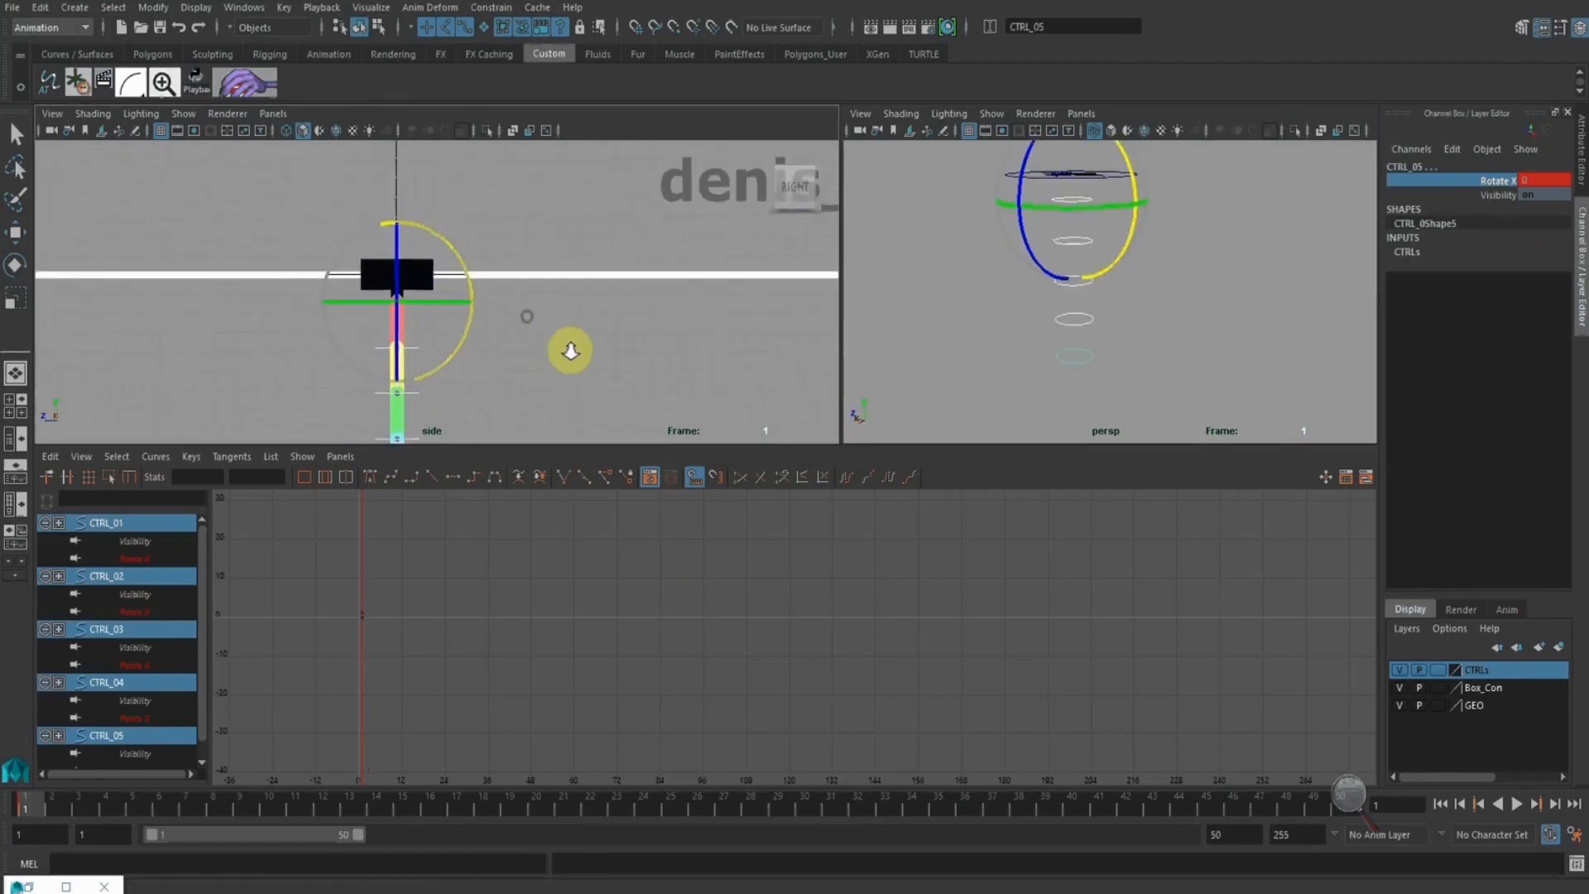
key("alt+v")
mouse_move(113, 805)
left_mouse_down()
mouse_move(64, 809)
mouse_move(117, 809)
mouse_move(87, 816)
left_mouse_up()
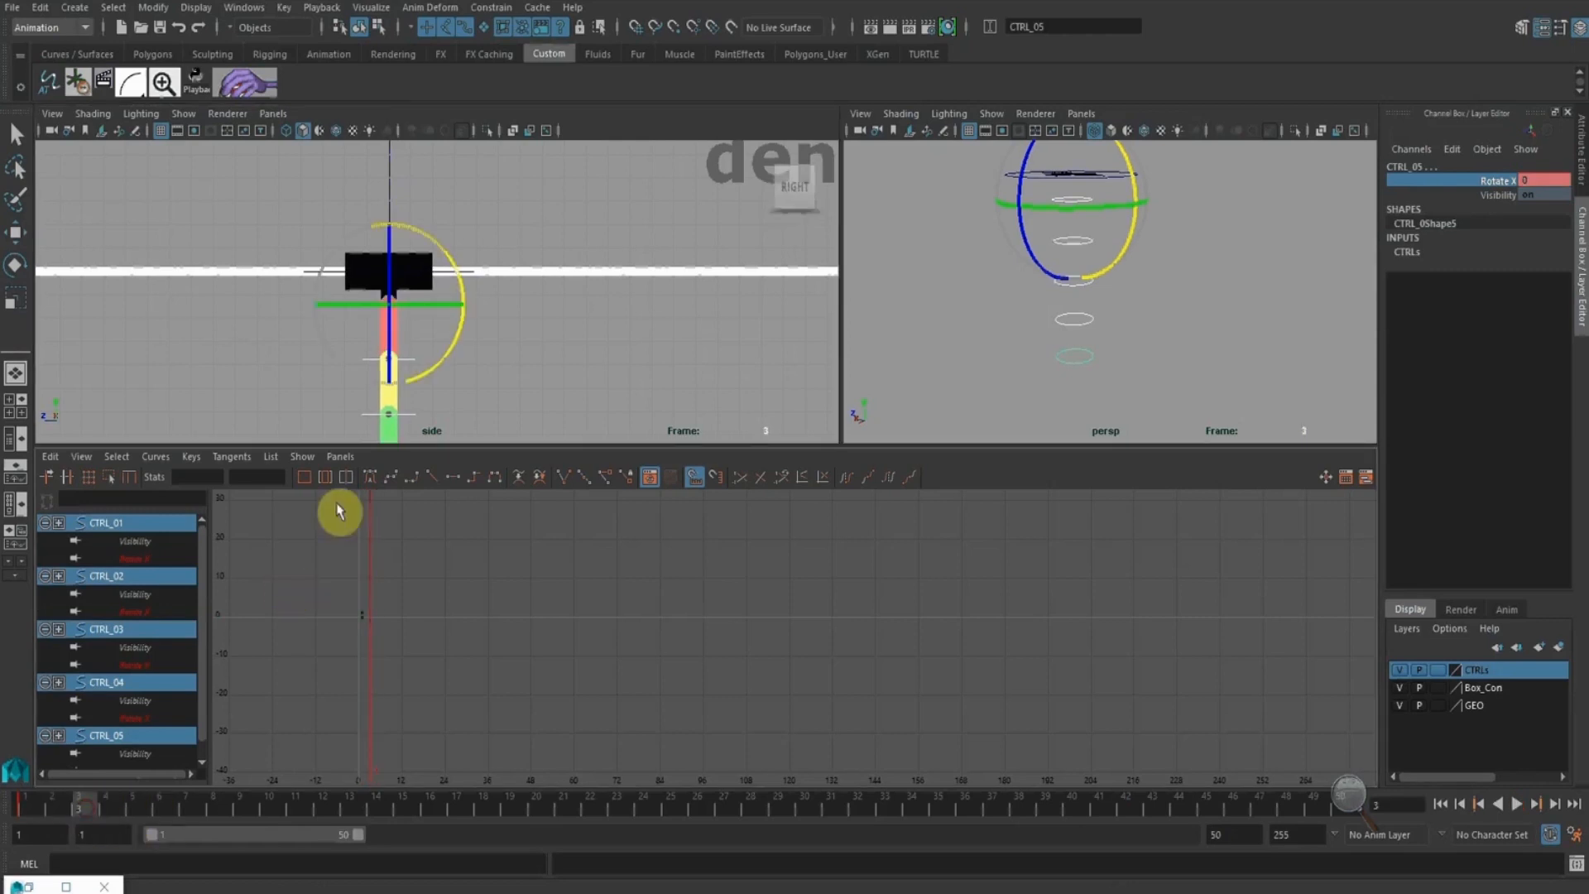
middle_click_drag(458, 319, 518, 305, "alt")
right_click_drag(495, 299, 690, 380, "alt")
middle_click_drag(674, 295, 634, 337, "alt")
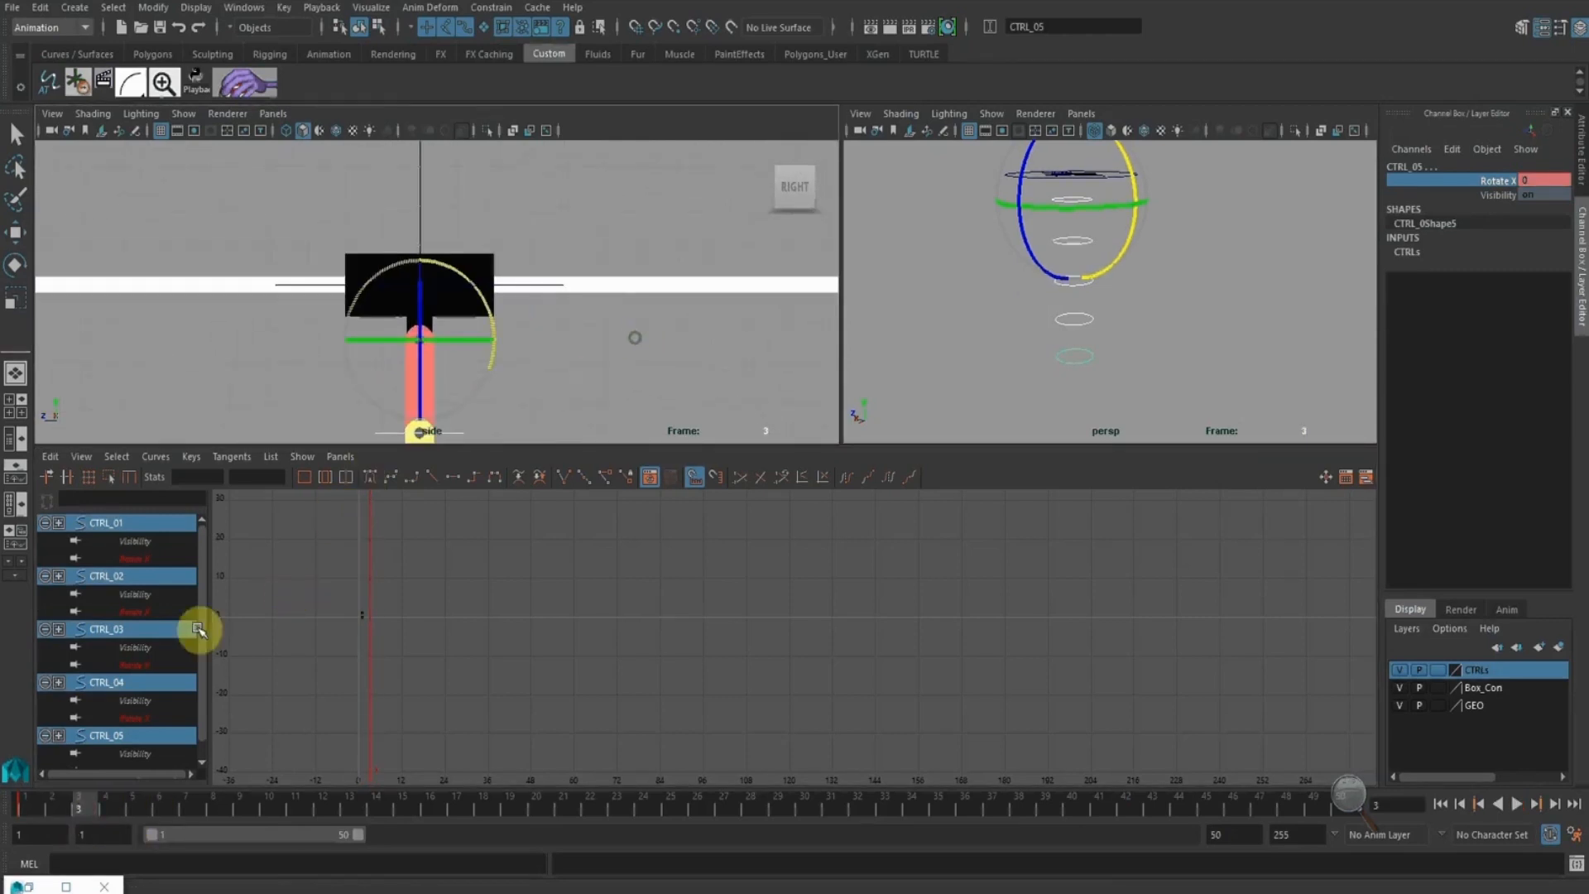
left_click_drag(33, 816, 106, 821)
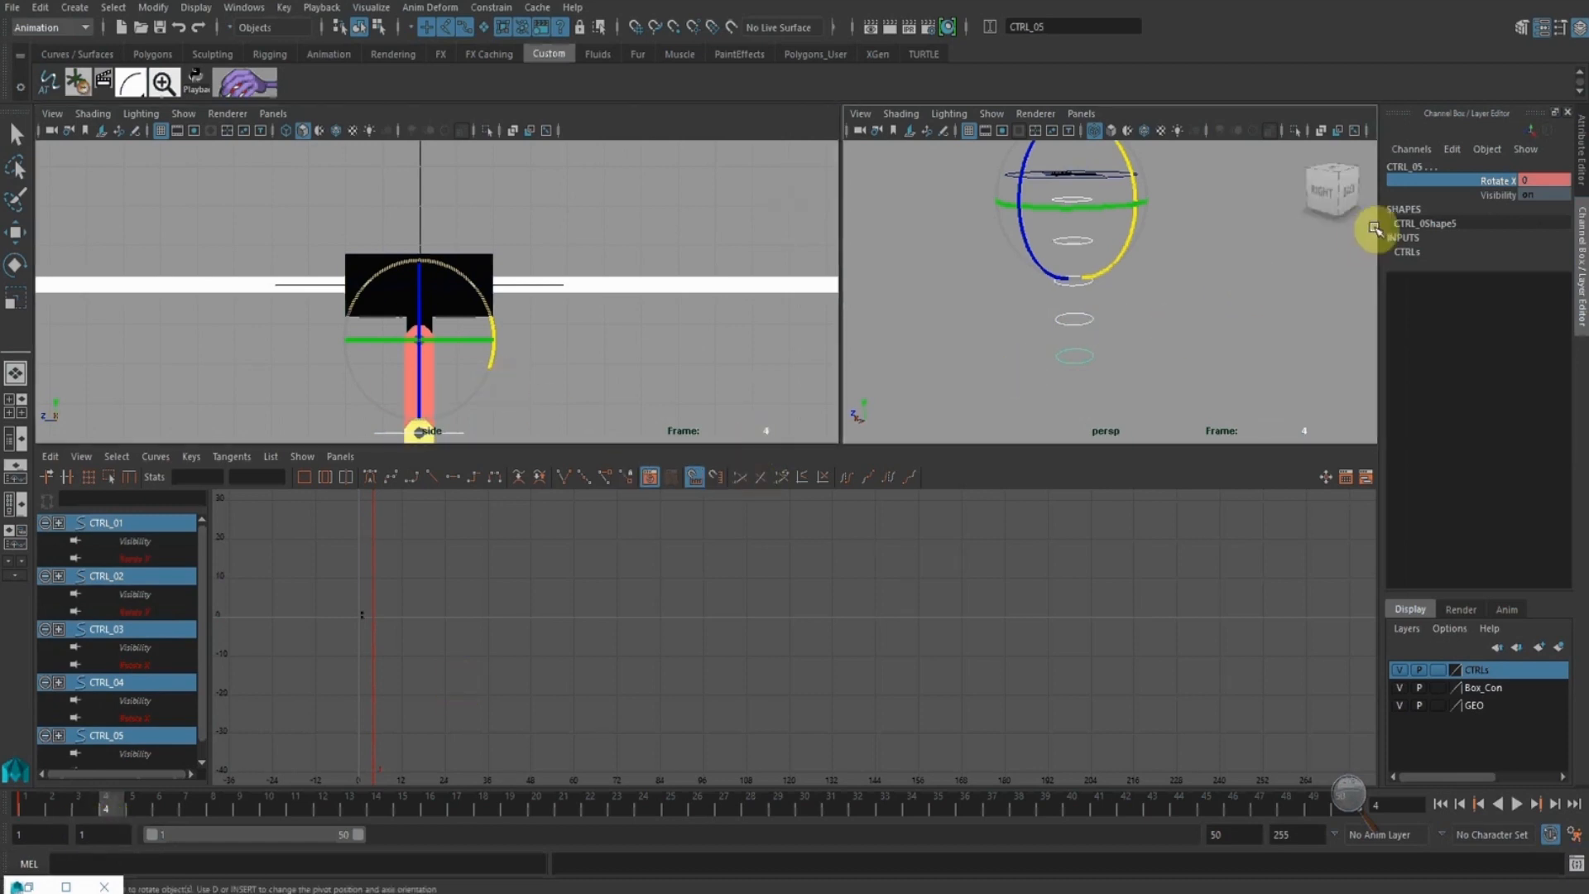
key("f")
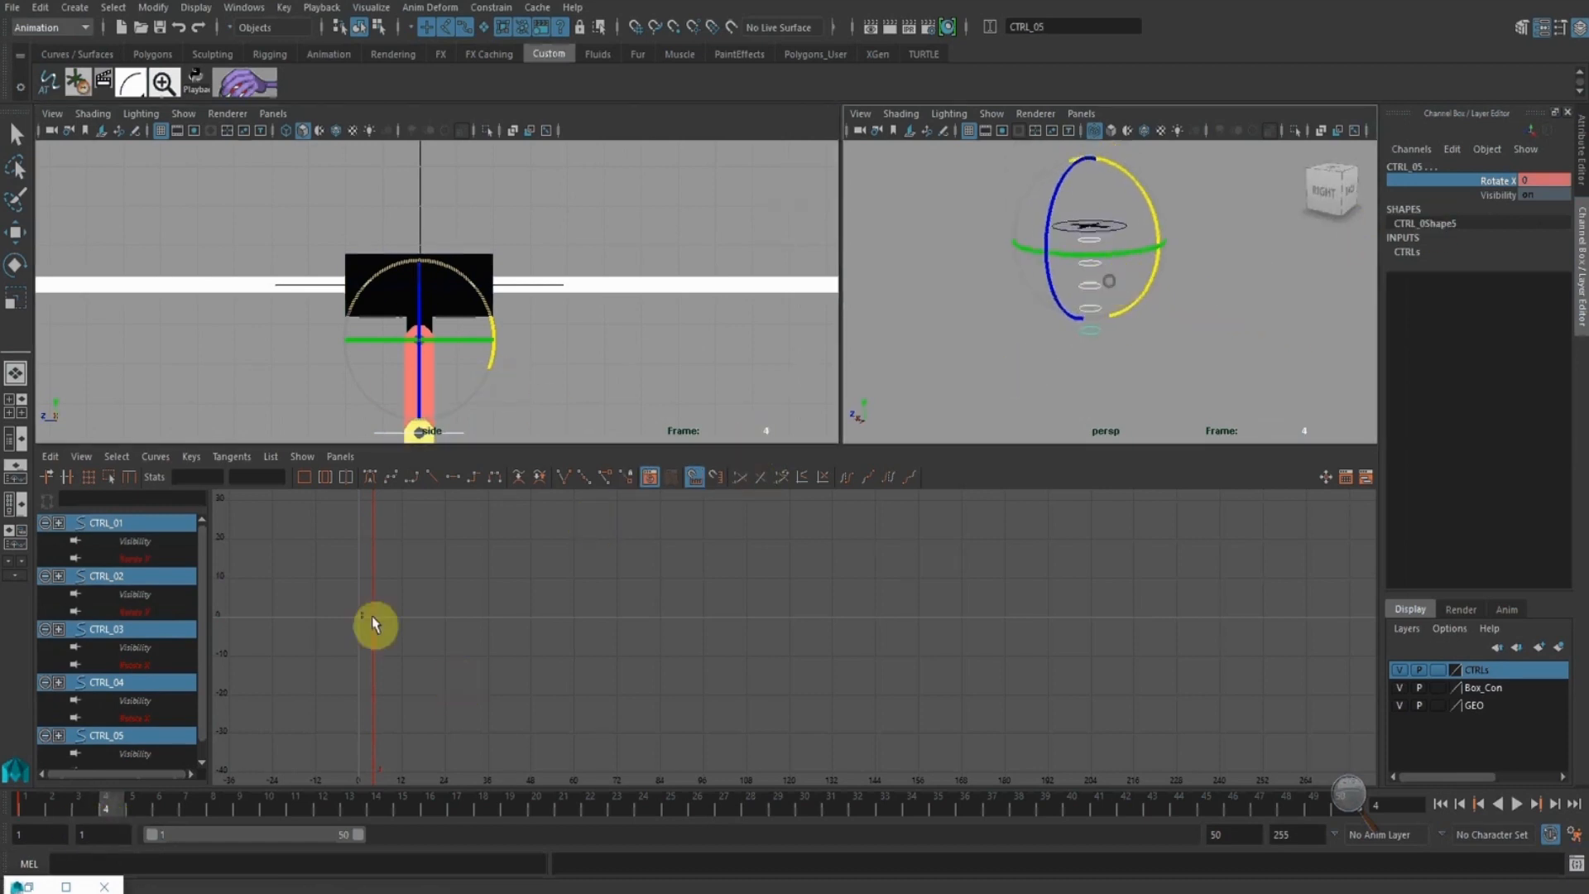
At frame 5, rotate the controls together to a Rotate X of -1.8 and key them
key("alt+v")
mouse_move(122, 817)
left_mouse_down()
mouse_move(29, 815)
mouse_move(99, 839)
mouse_move(36, 816)
mouse_move(133, 822)
left_mouse_up()
middle_click(765, 279)
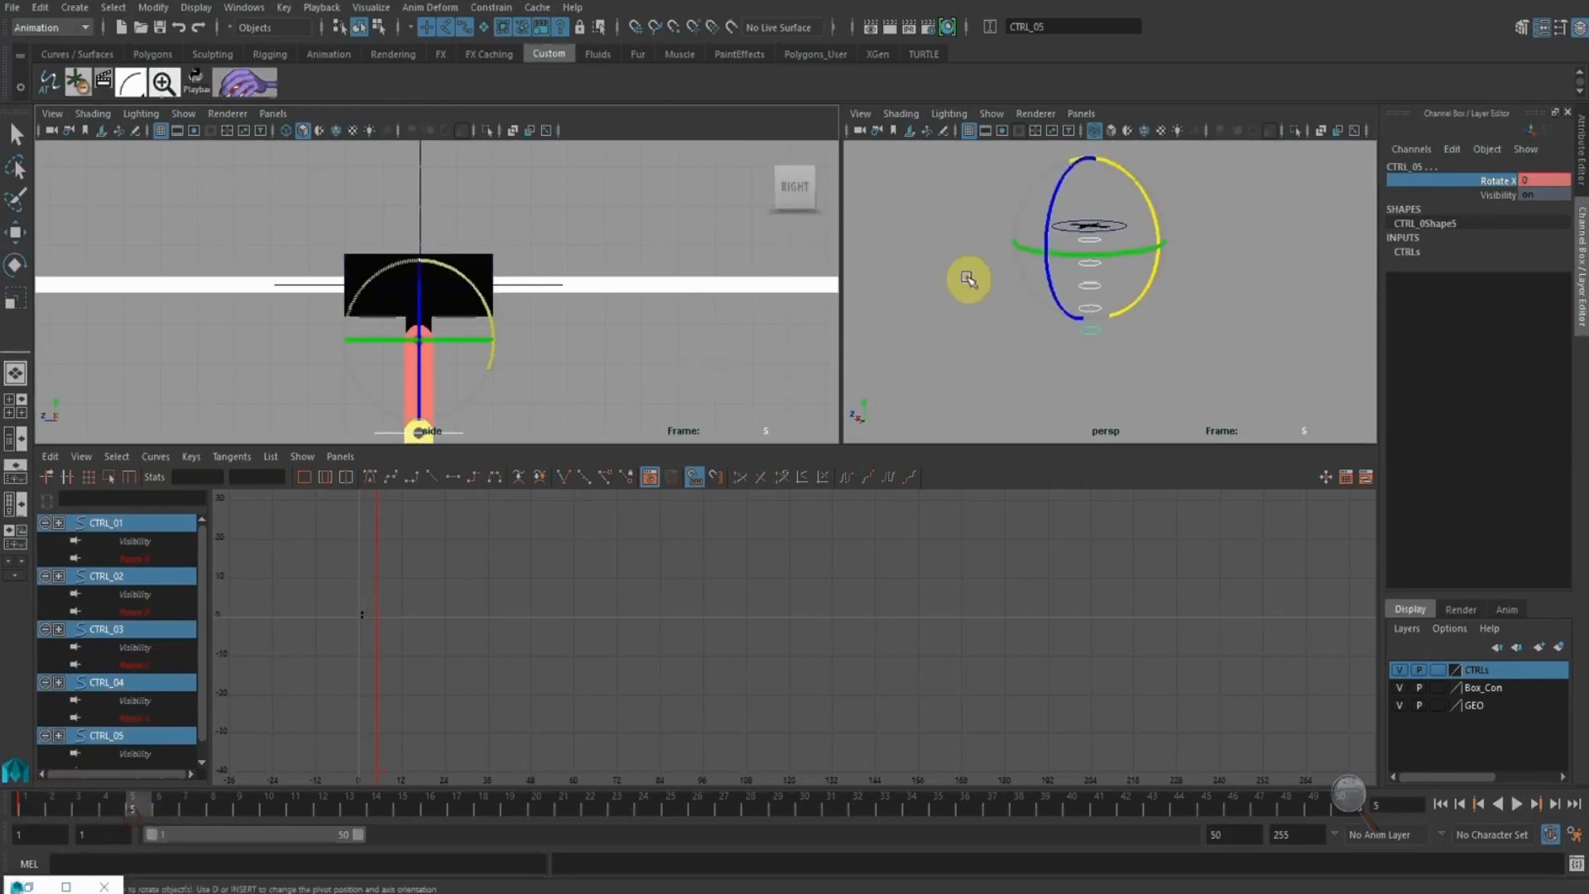
middle_click(1197, 258)
left_click_drag(1162, 259, 1187, 250, "alt")
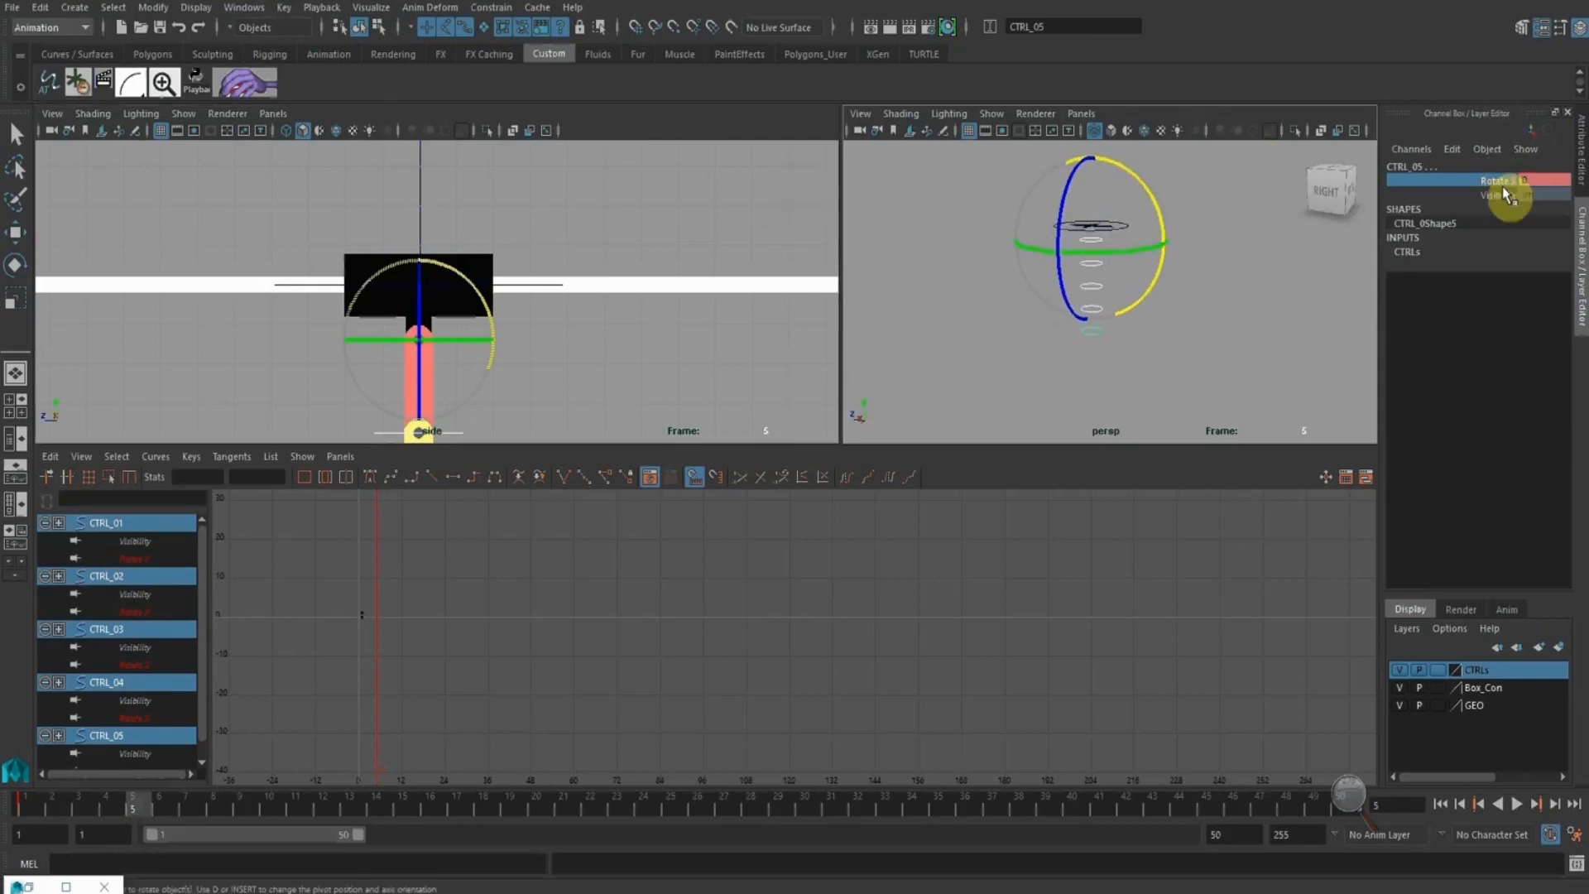
middle_click_drag(1233, 290, 1229, 290)
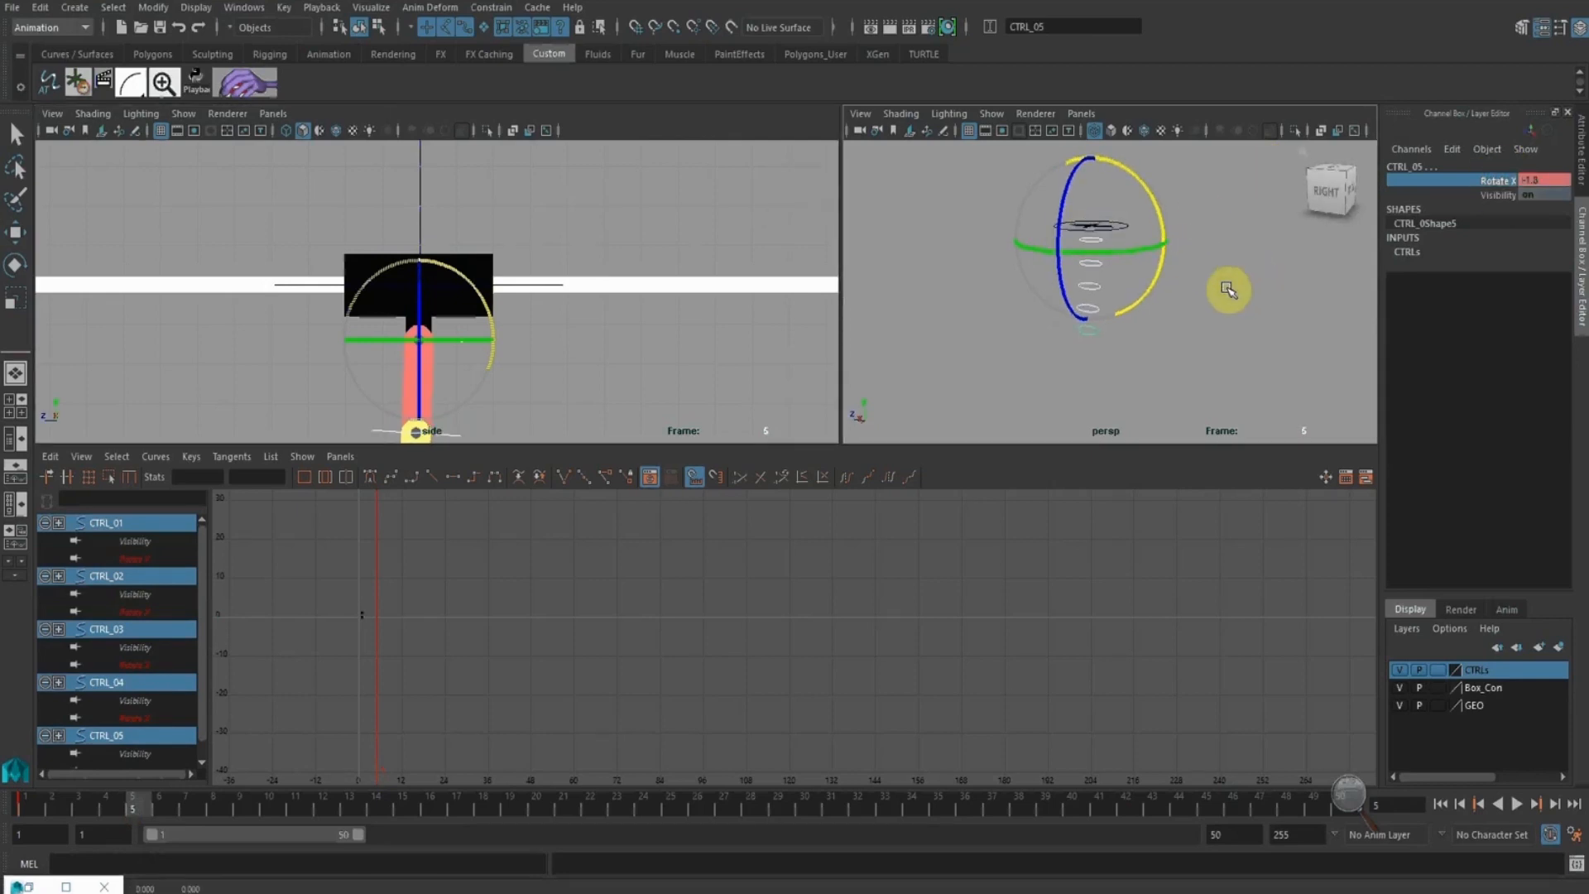
key("s")
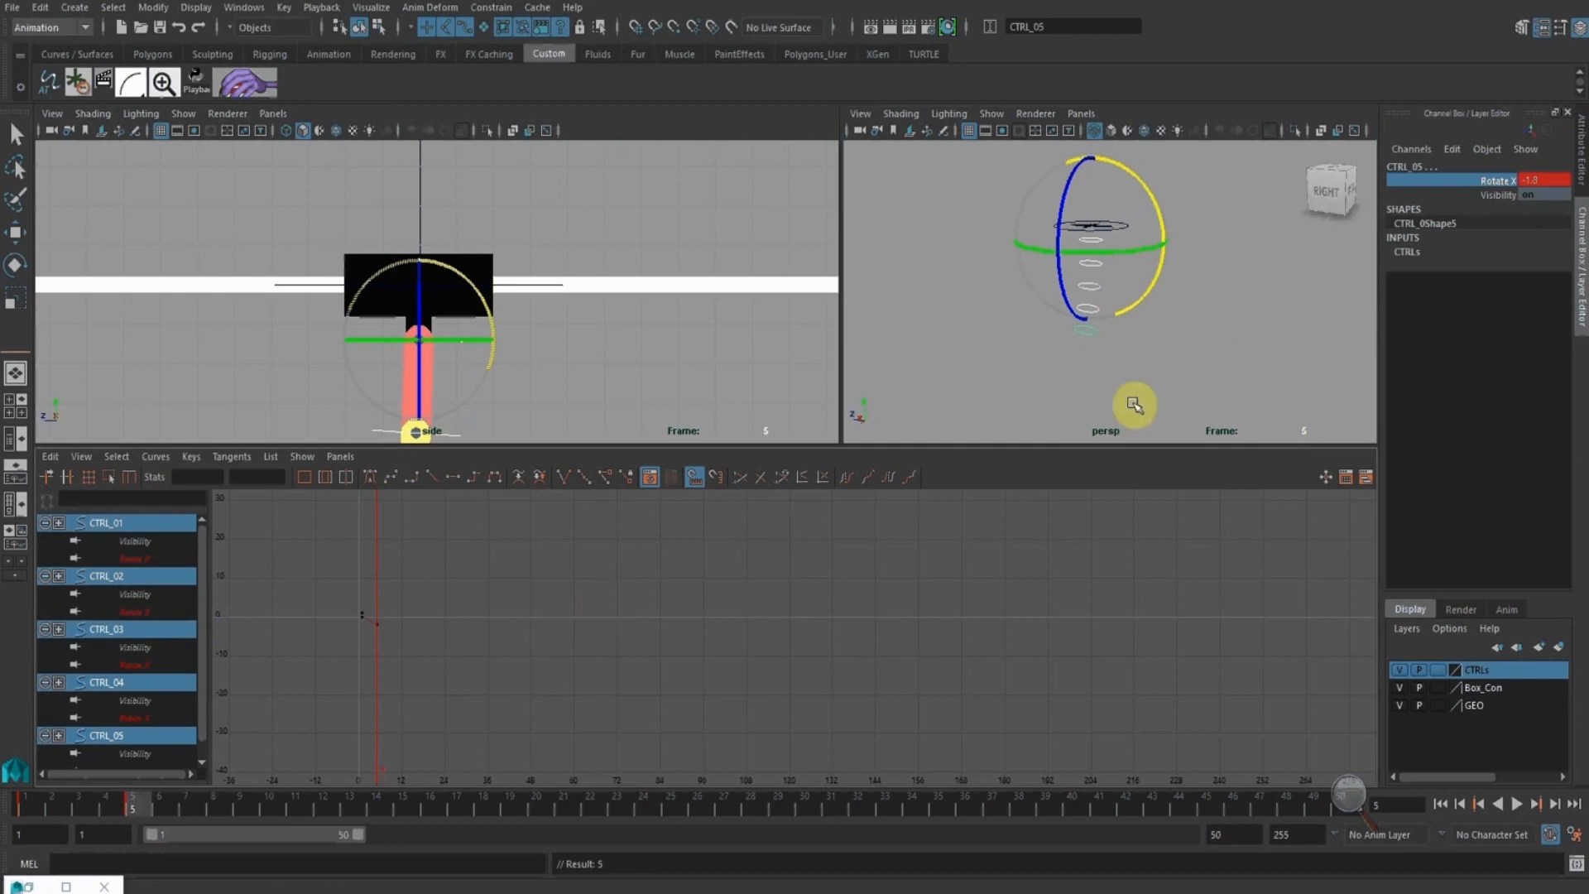
At frame 10, rotate the controls the opposite way to a Rotate X of 3.96 and key them
mouse_move(1195, 348)
left_mouse_down("alt")
mouse_move(1190, 312)
mouse_move(1157, 303)
mouse_move(1179, 326)
left_mouse_up("alt")
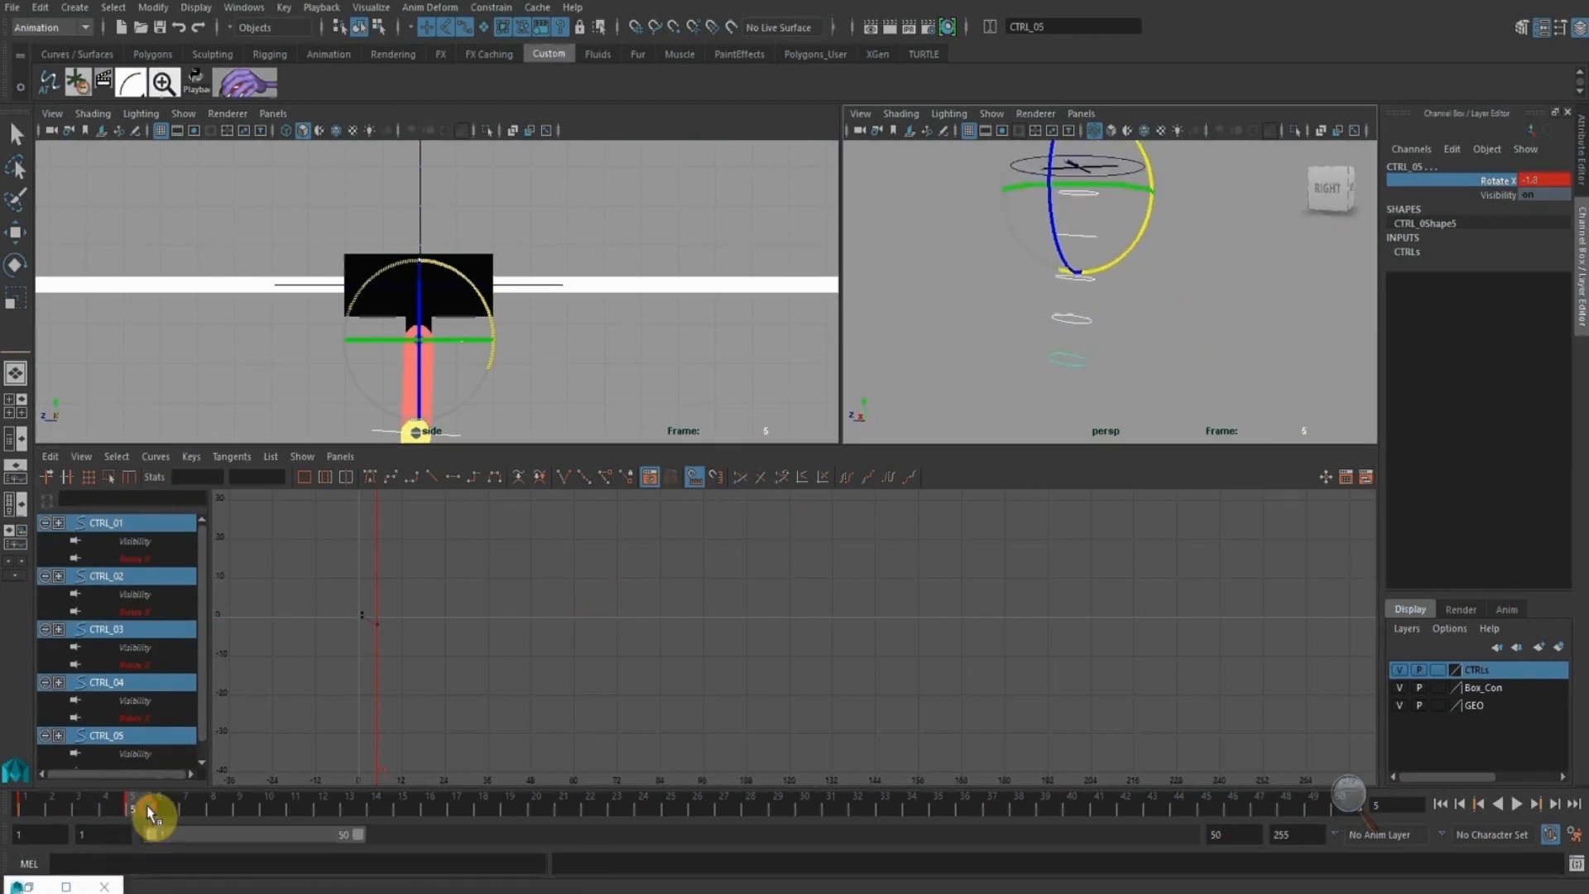
left_click_drag(149, 807, 269, 805)
middle_click_drag(1167, 290, 1184, 288)
key("s")
left_click(613, 665)
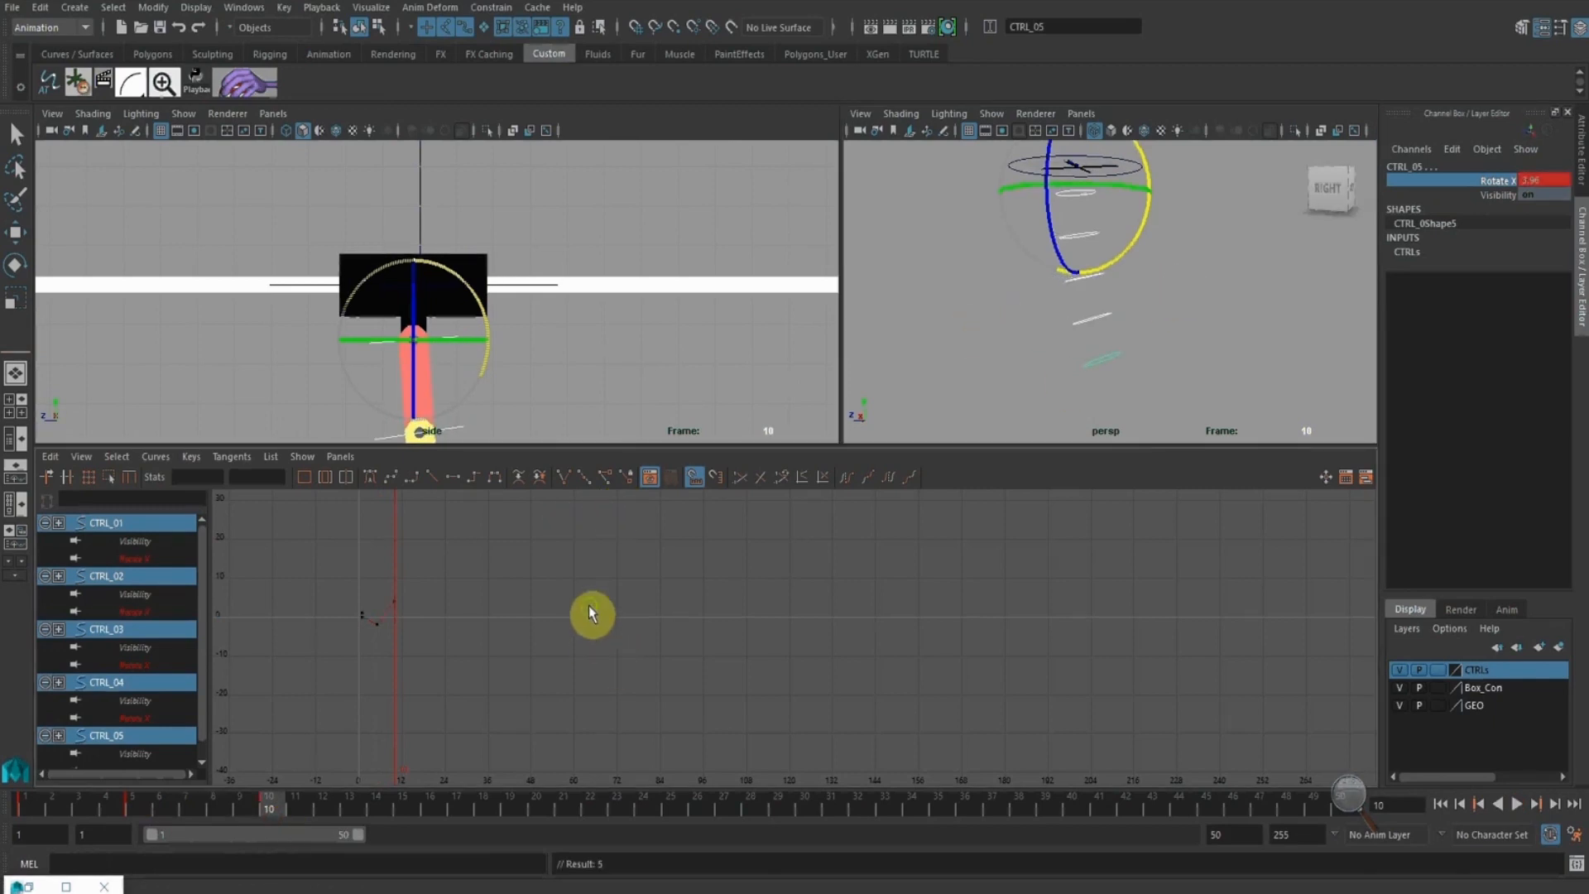
Lower the frame 10 Rotate X keys to 2.271 on the animation curves
right_click_drag(611, 607, 546, 601, "alt+shift")
middle_click_drag(568, 589, 647, 589, "alt+shift")
right_click_drag(625, 571, 632, 654, "alt+shift")
middle_click_drag(496, 588, 919, 609, "alt")
right_click_drag(574, 592, 586, 614, "alt")
left_click_drag(485, 592, 558, 631)
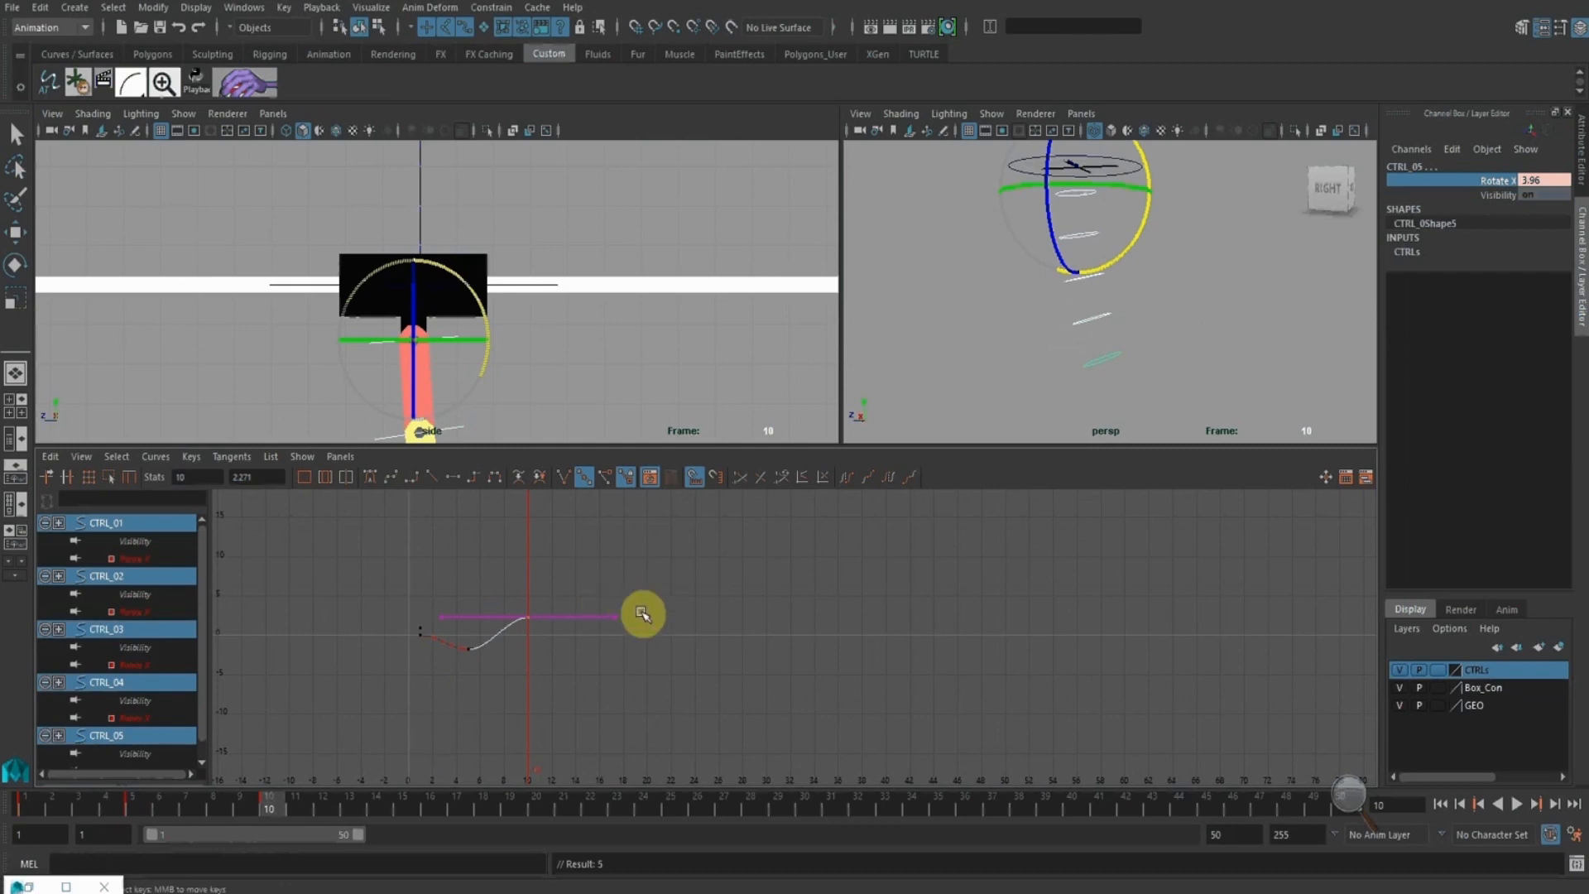
Examine the pendulum's starting pose at frame 1 in the side view
left_click(25, 808)
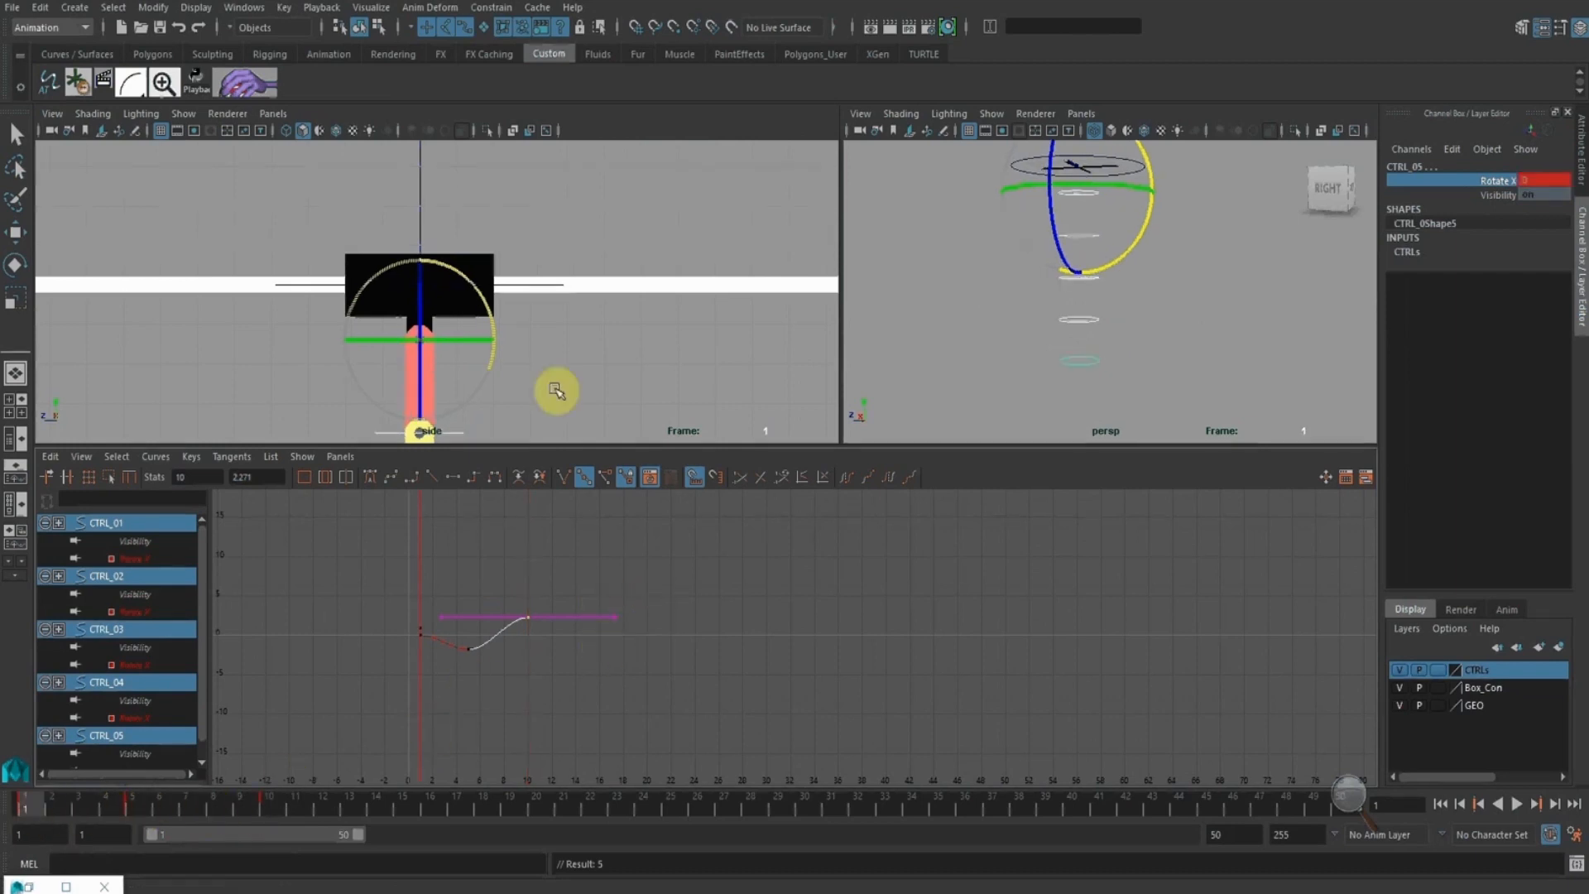
right_click_drag(624, 341, 461, 284, "alt")
middle_click_drag(557, 320, 543, 218, "alt")
right_click_drag(573, 258, 636, 334, "alt")
middle_click_drag(634, 304, 657, 260, "alt")
right_click_drag(632, 251, 476, 221, "alt")
middle_click_drag(593, 265, 589, 235, "alt")
right_click_drag(624, 266, 440, 220, "alt")
middle_click_drag(524, 266, 511, 268, "alt")
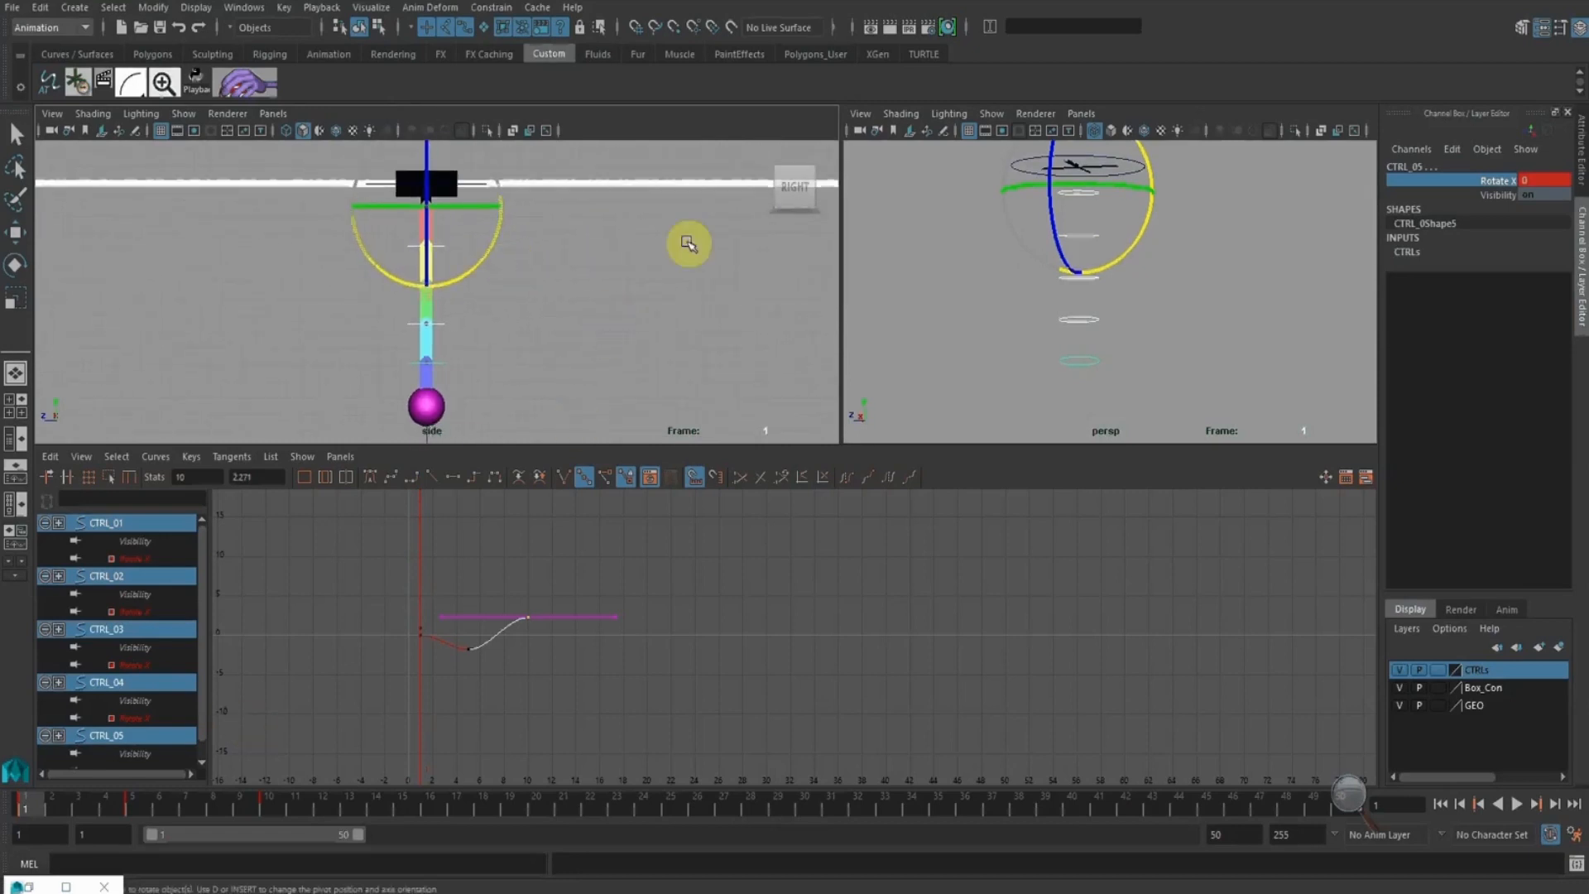
right_click_drag(688, 245, 613, 230, "alt")
middle_click_drag(596, 234, 587, 243, "alt")
Compare the pendulum's bend at frames 5 and 10 in the side view
left_click_drag(50, 806, 132, 806)
middle_click_drag(418, 241, 431, 300, "alt")
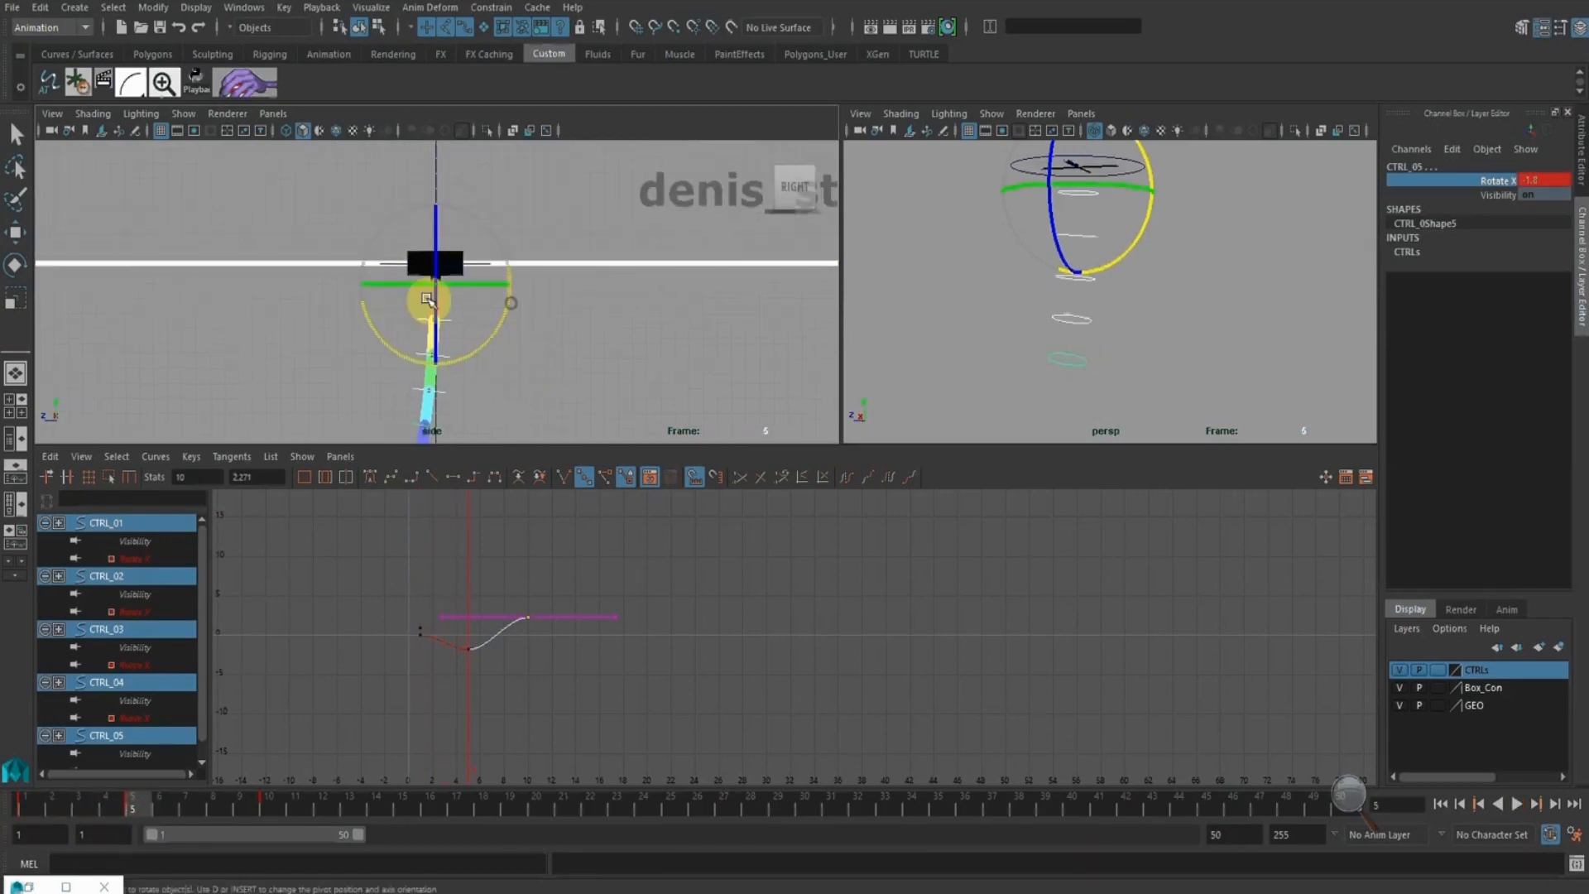
right_click_drag(431, 300, 784, 375, "alt")
middle_click_drag(519, 285, 522, 327, "alt")
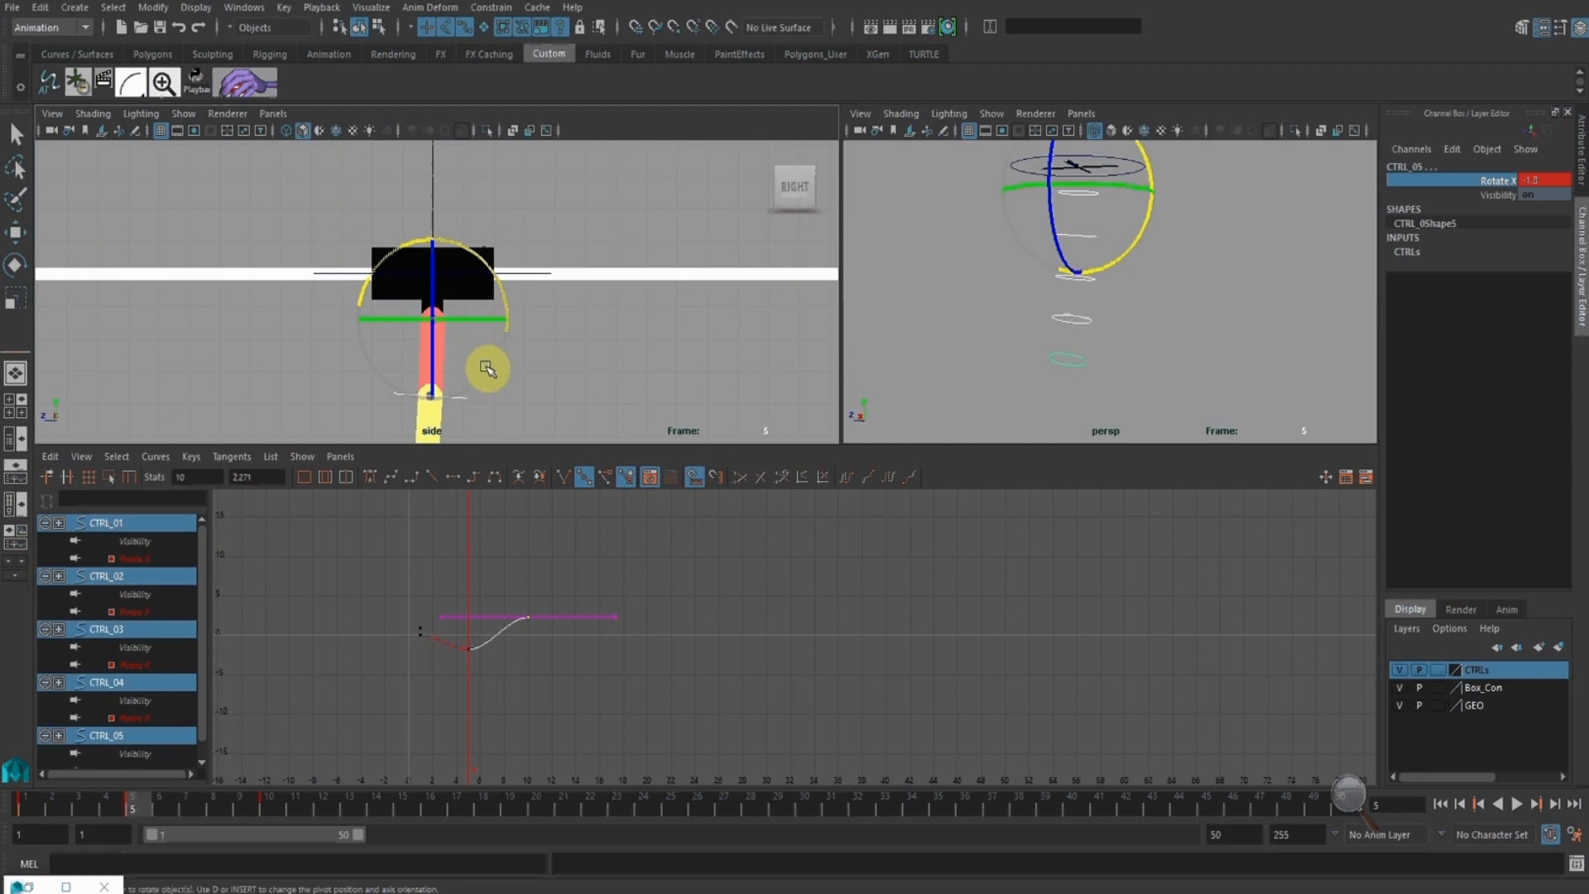
middle_click_drag(584, 647, 584, 643, "alt")
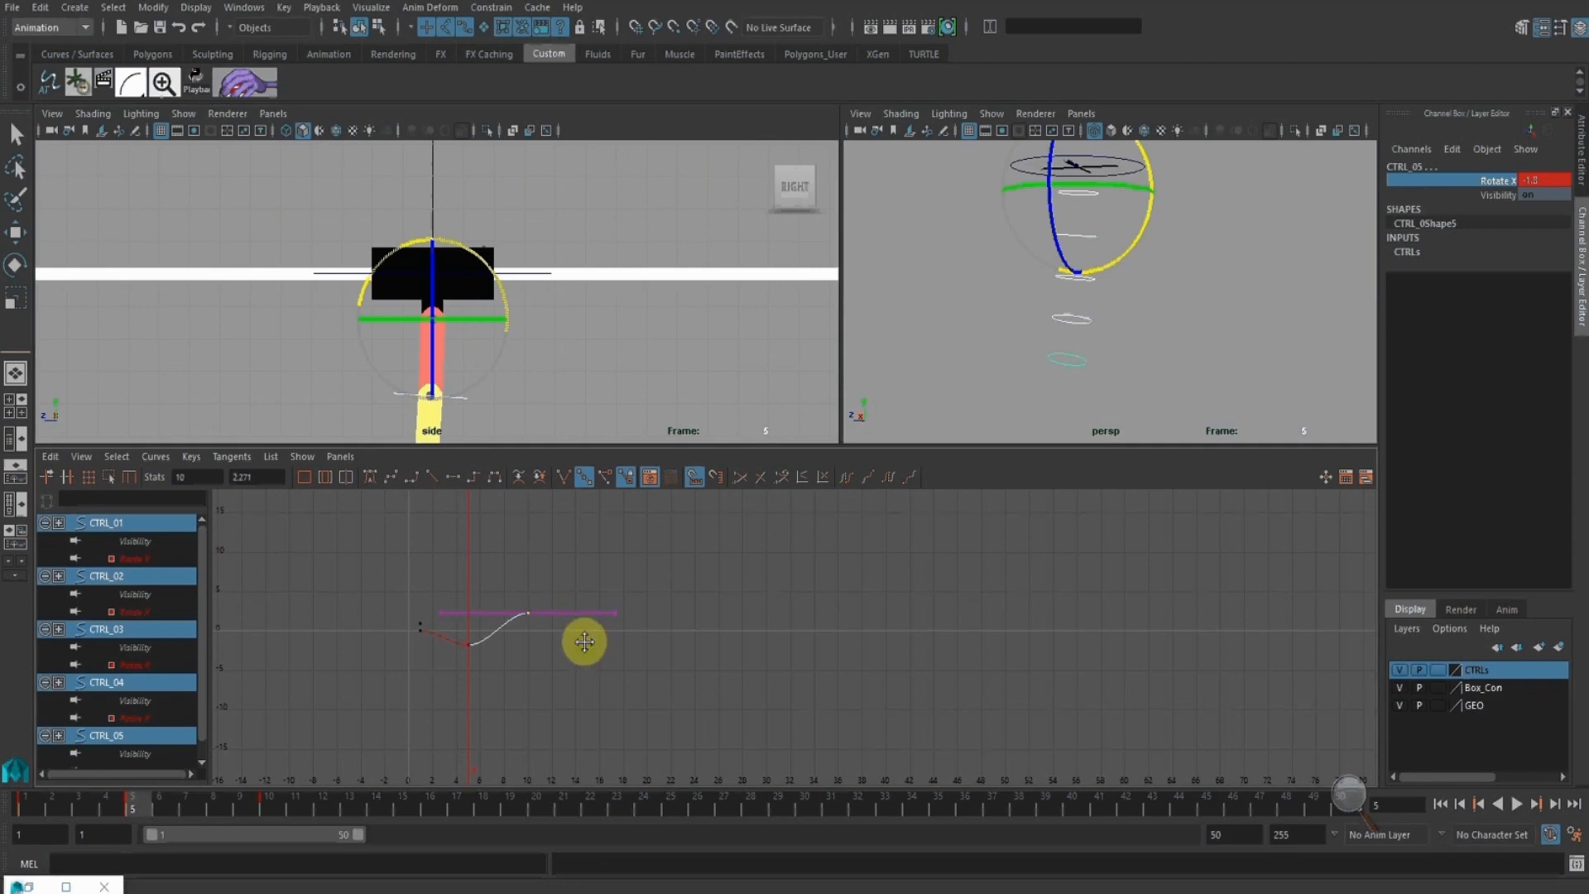
right_click_drag(624, 284, 518, 315, "alt")
middle_click_drag(548, 333, 564, 255, "alt")
right_click_drag(563, 256, 457, 249, "alt")
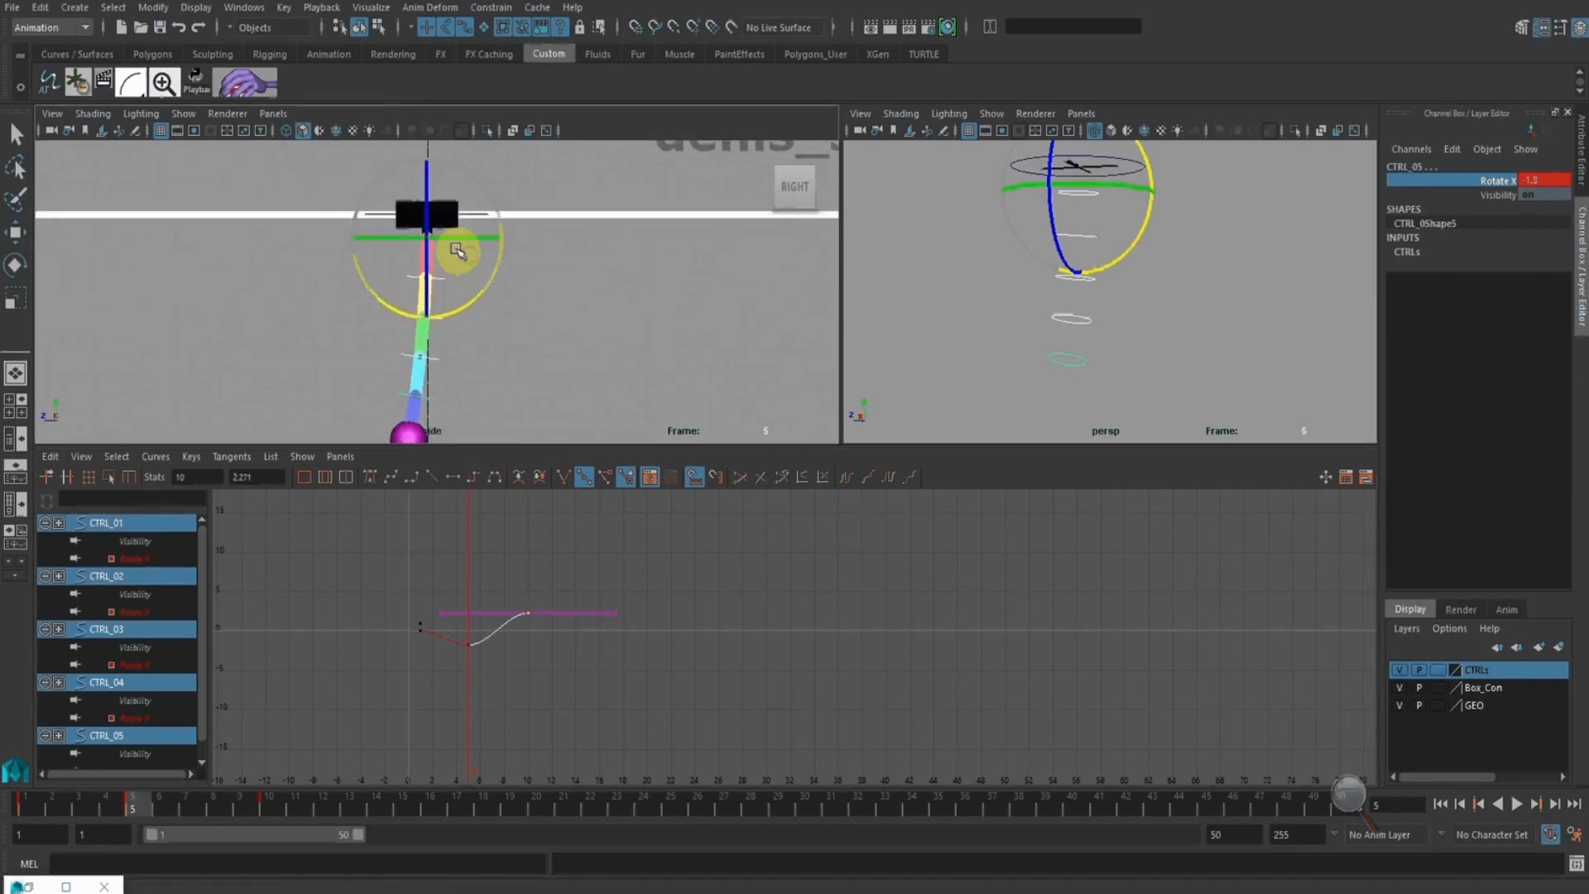
left_click_drag(147, 802, 275, 822)
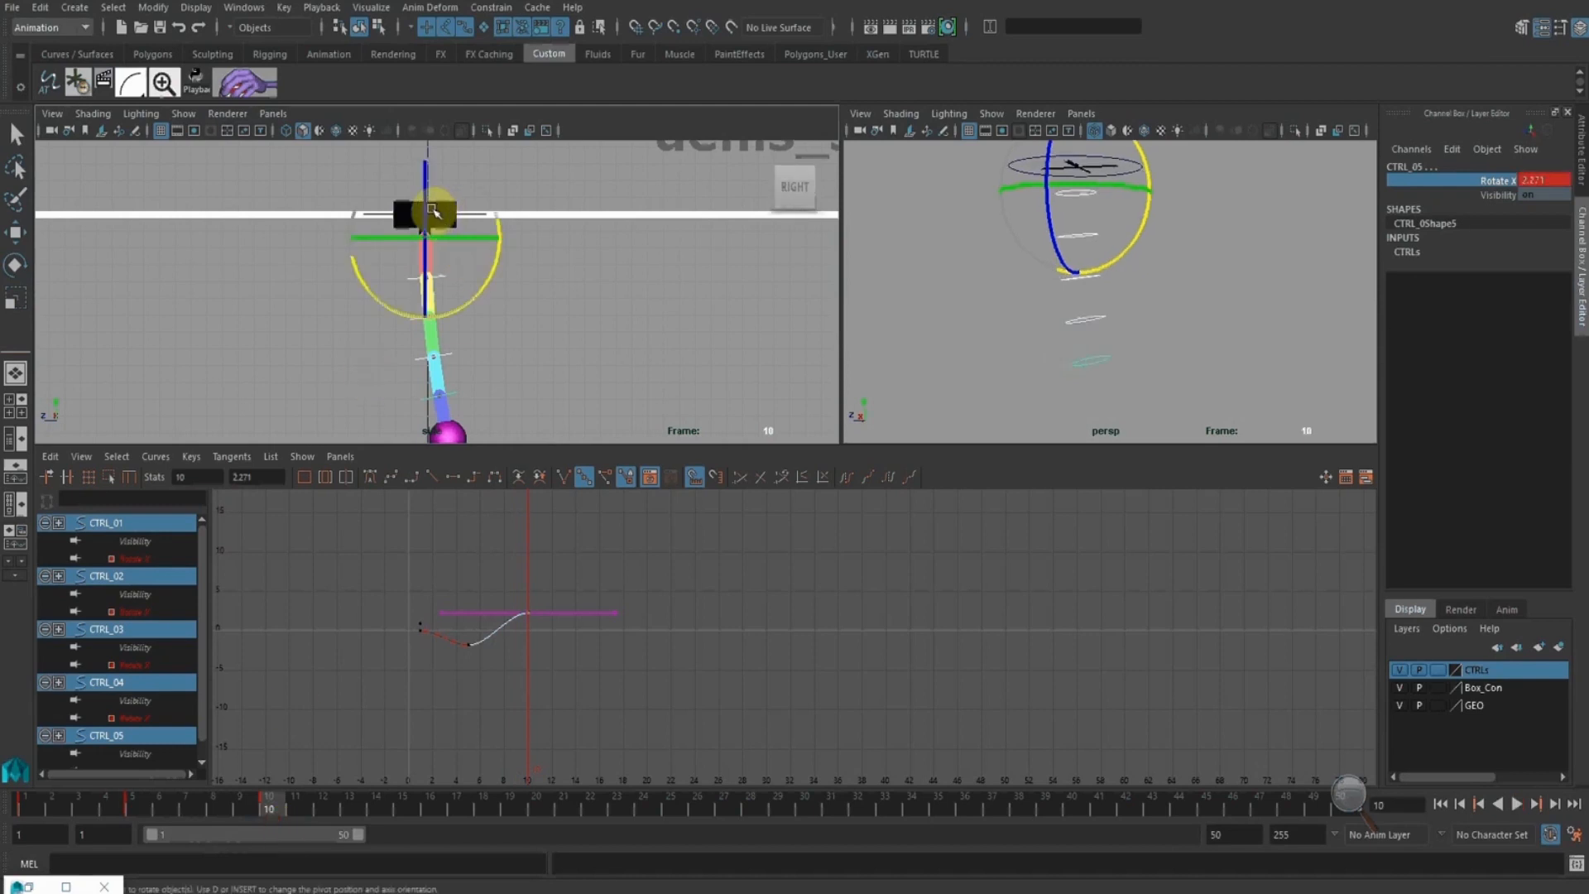
Lower the frame 10 Rotate X keys of all controls to 0.999 in the Graph Editor
right_click_drag(648, 621, 600, 631, "alt+shift")
middle_click_drag(528, 580, 584, 604, "alt")
left_click_drag(530, 547, 592, 600)
middle_click_drag(577, 538, 569, 575, "shift")
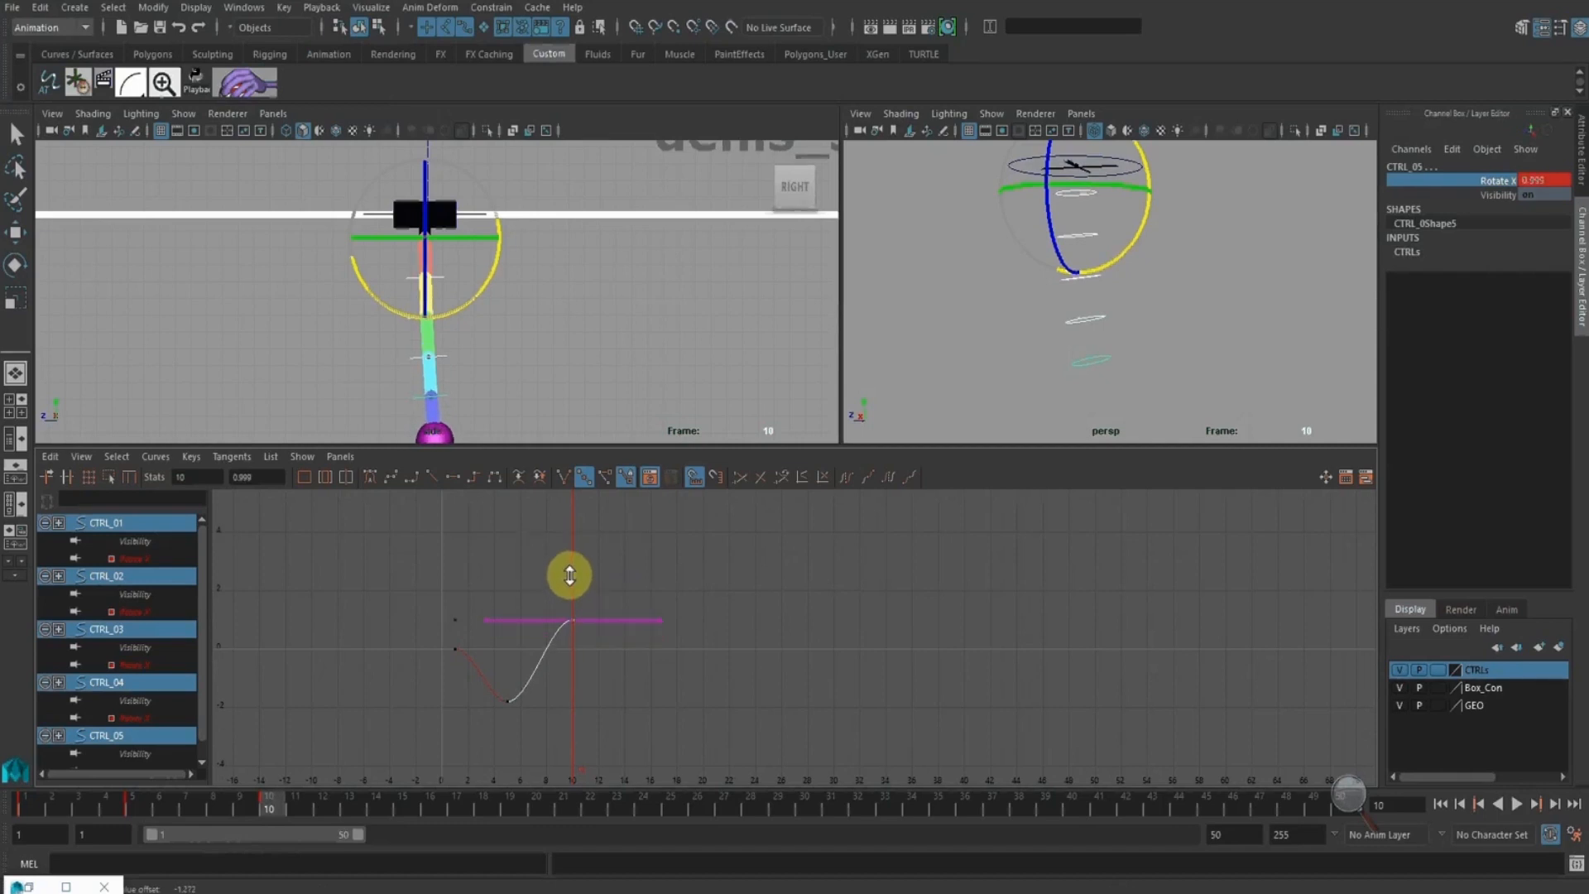
Key the controls' Rotate X at frame 15 and lower these keys to -0.999
left_click_drag(28, 798, 414, 831)
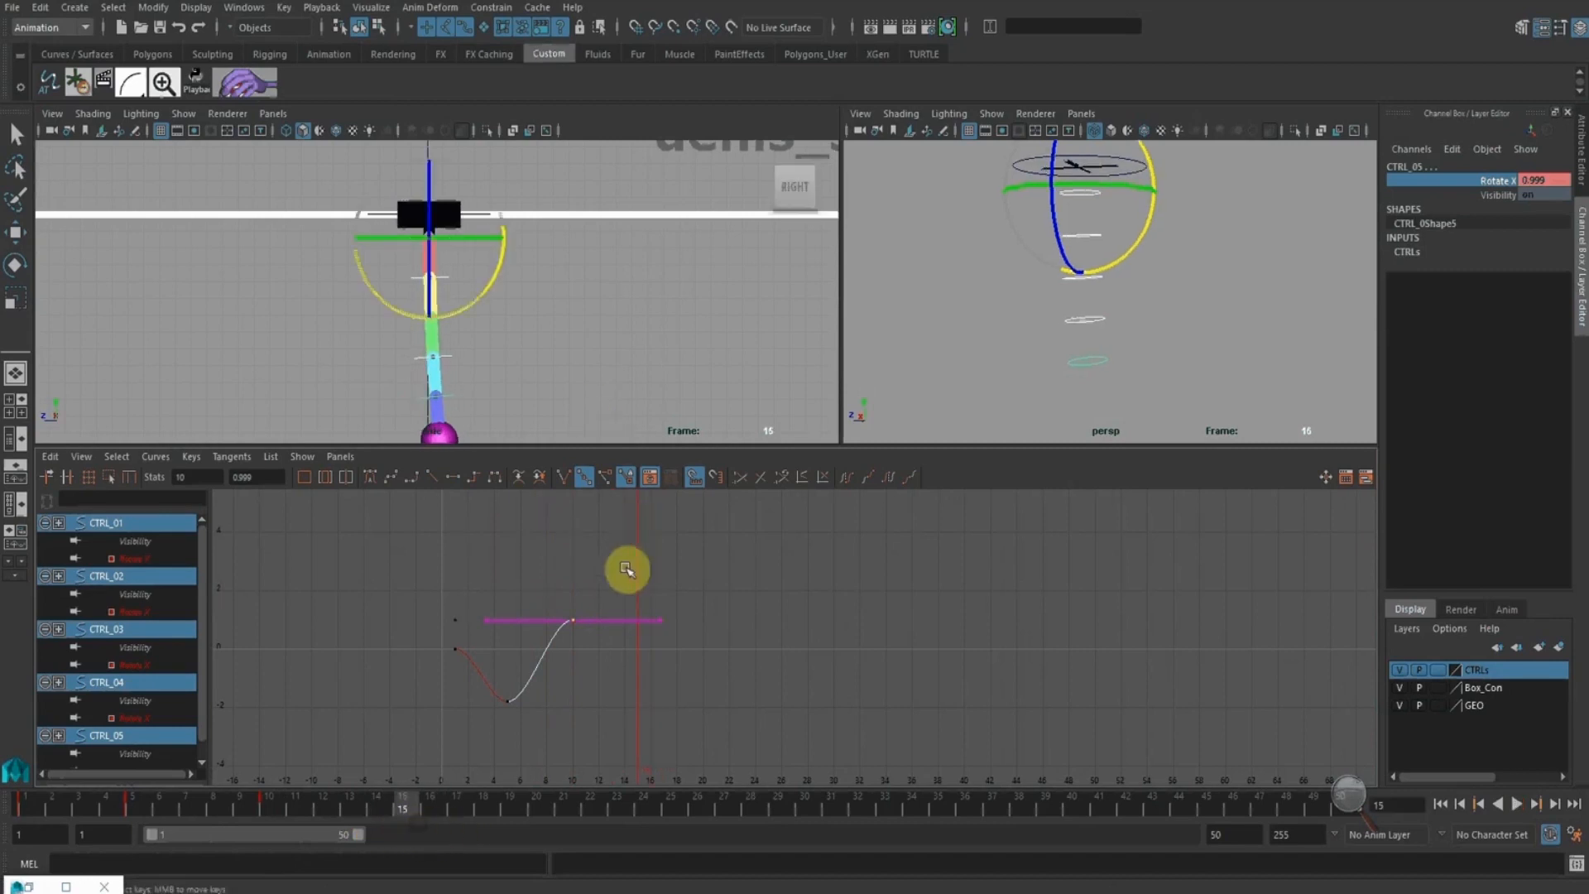
right_click(1490, 180)
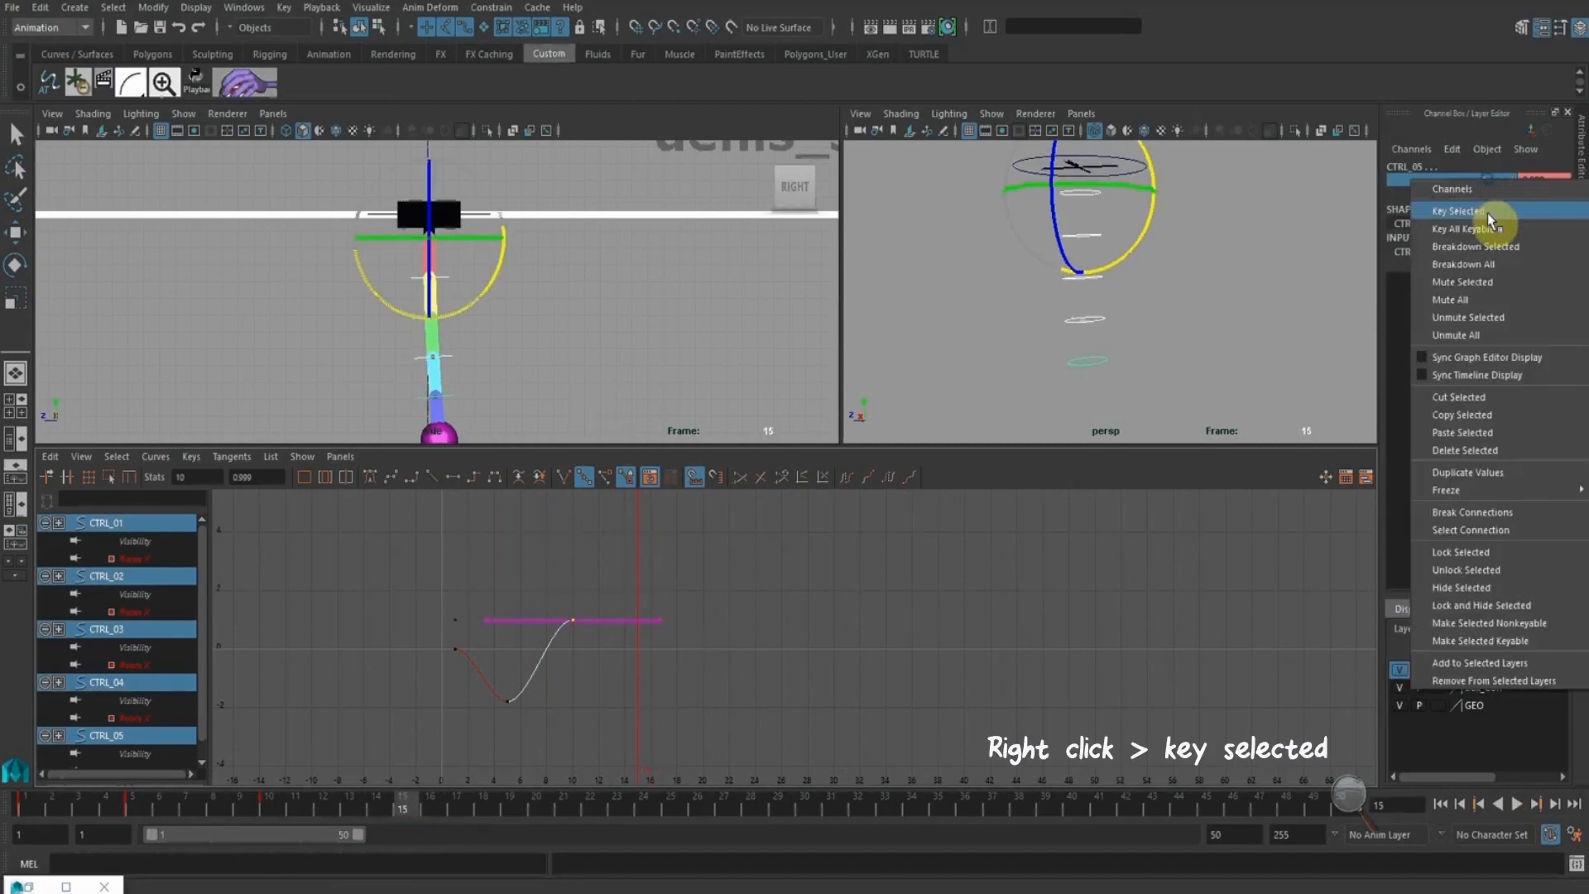
left_click(1482, 198)
middle_click_drag(657, 532, 656, 595)
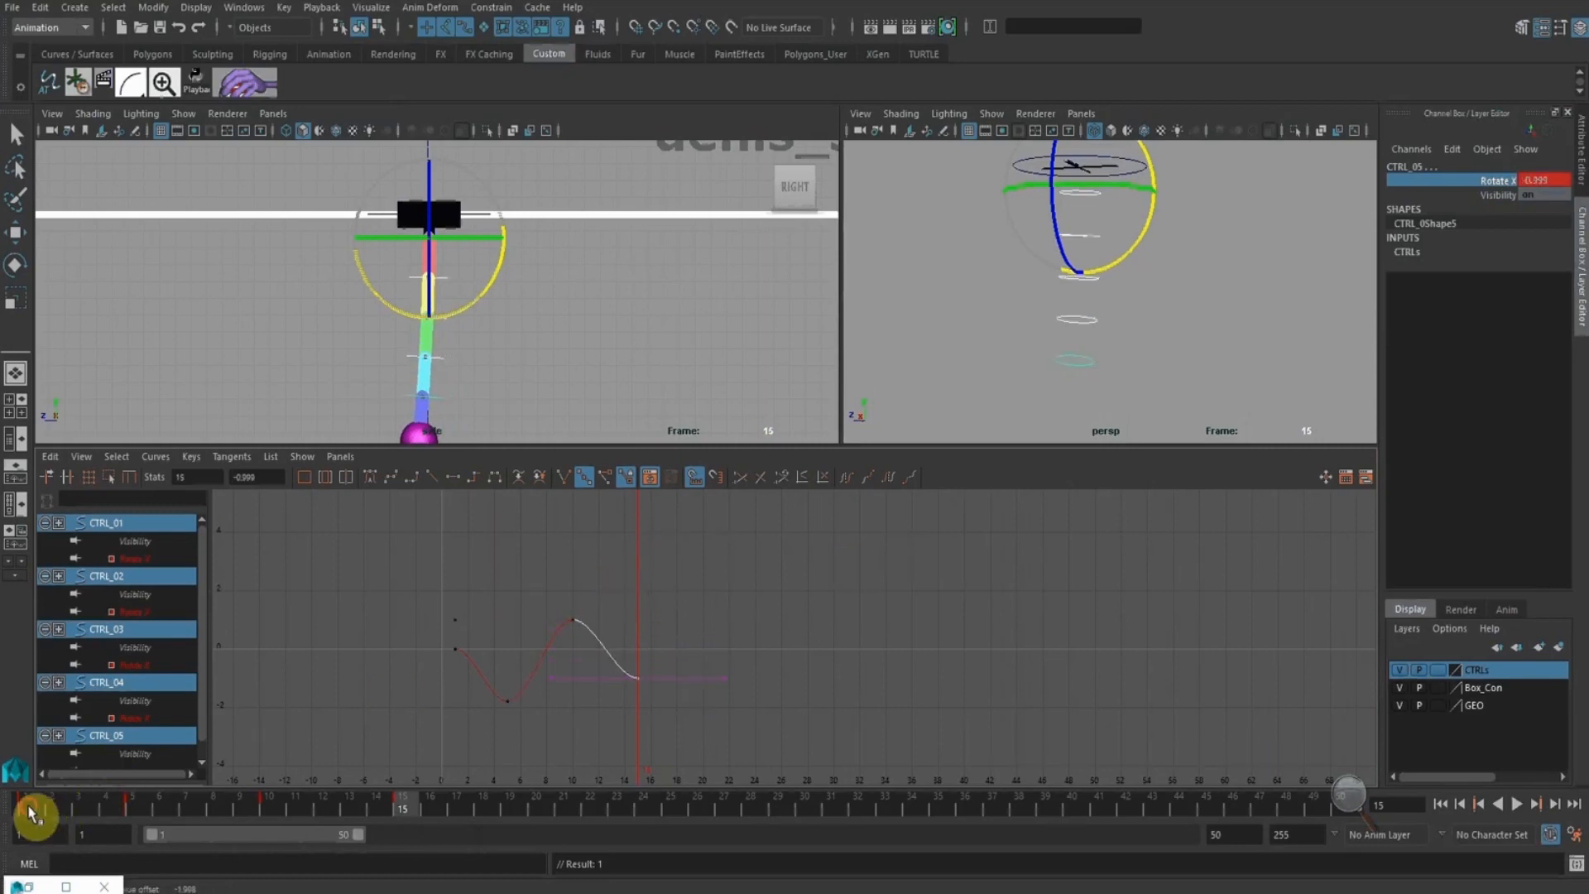
Soften the first swing by raising the frame 5 Rotate X keys to -1.164
mouse_move(30, 811)
left_mouse_down()
mouse_move(486, 807)
mouse_move(38, 800)
mouse_move(146, 801)
left_mouse_up()
right_click_drag(669, 673, 642, 667, "alt+shift")
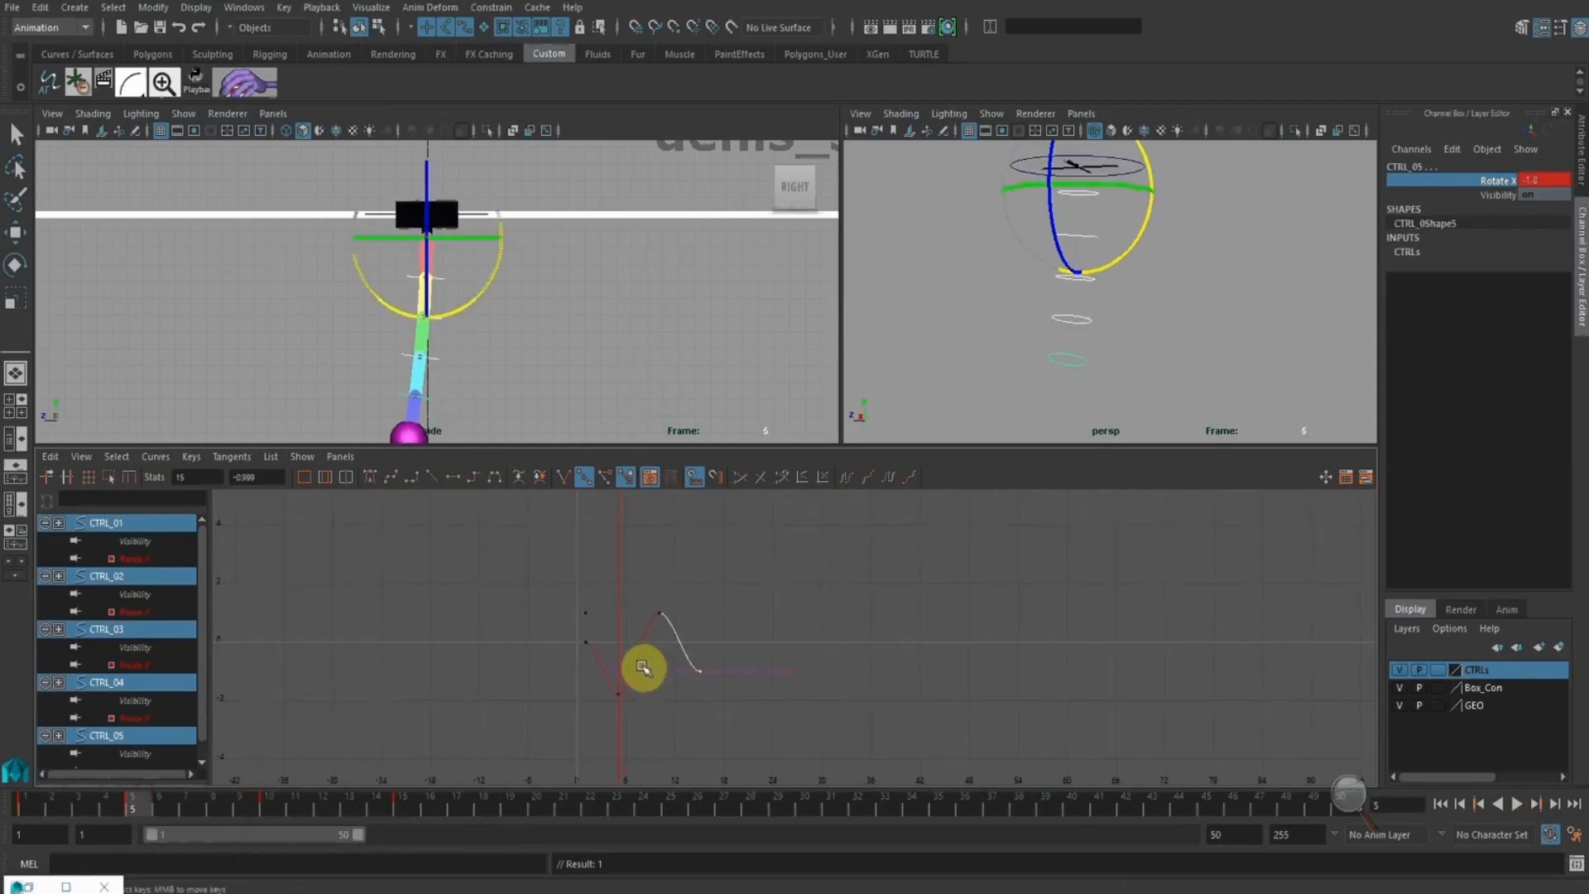
left_click_drag(557, 675, 630, 729)
middle_click_drag(630, 729, 625, 710, "shift")
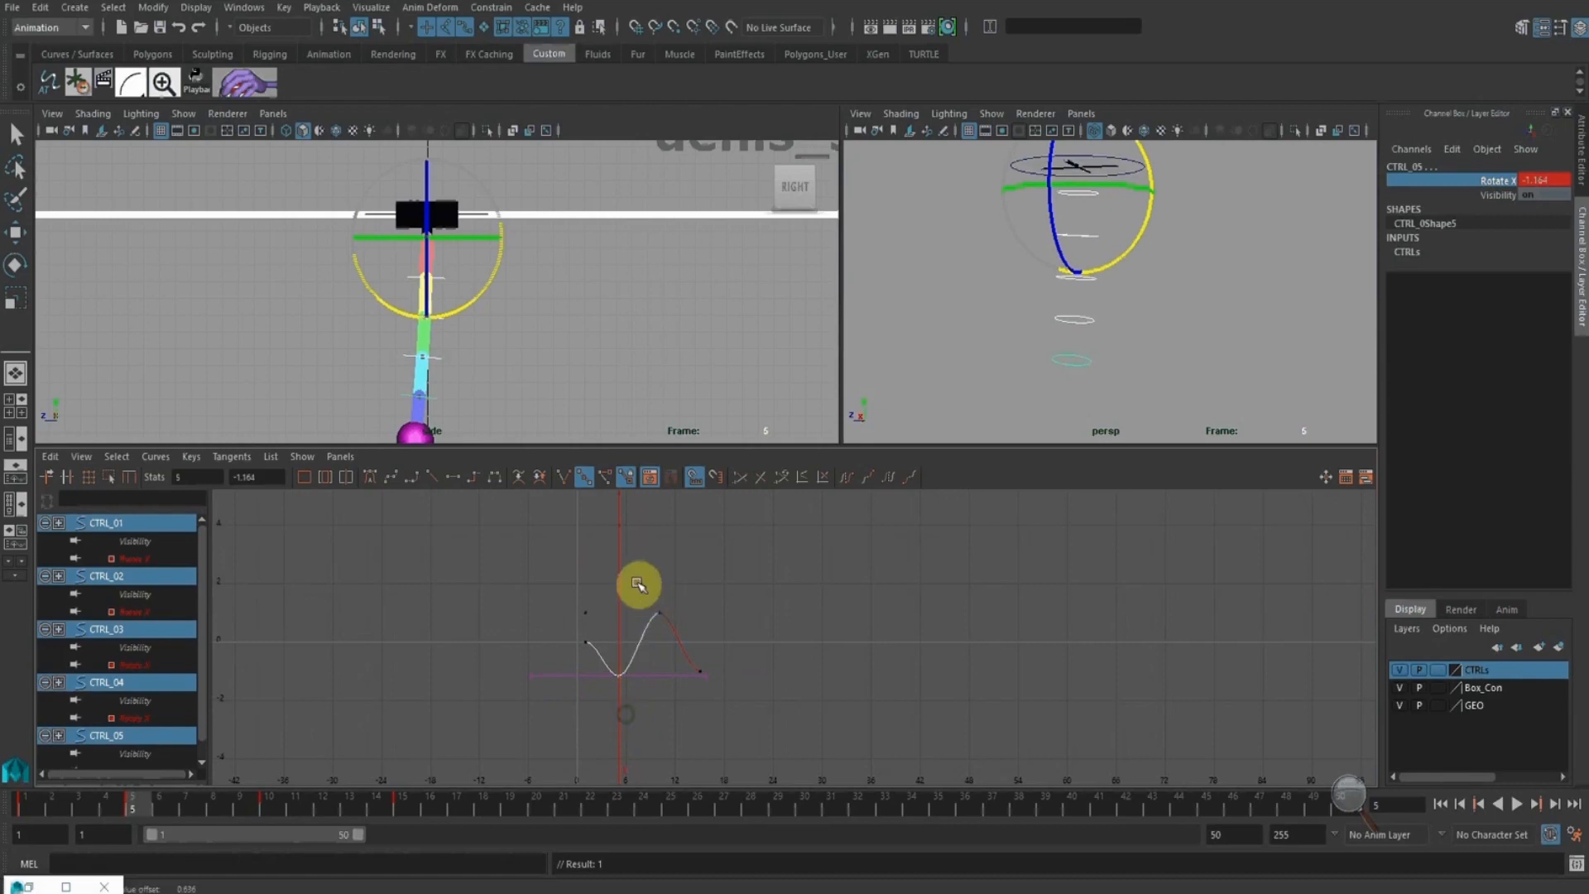
Reduce the frame 10 rotation keys to about 0.5 and raise the frame 15 keys to -0.515
left_click_drag(639, 584, 727, 645)
middle_click_drag(694, 570, 694, 585, "shift")
left_click_drag(682, 662, 714, 675)
middle_click_drag(713, 668, 713, 654, "shift")
Review the swing from frame 1, following the pendulum's travel along the beam up to frame 49
left_click_drag(52, 809, 24, 811)
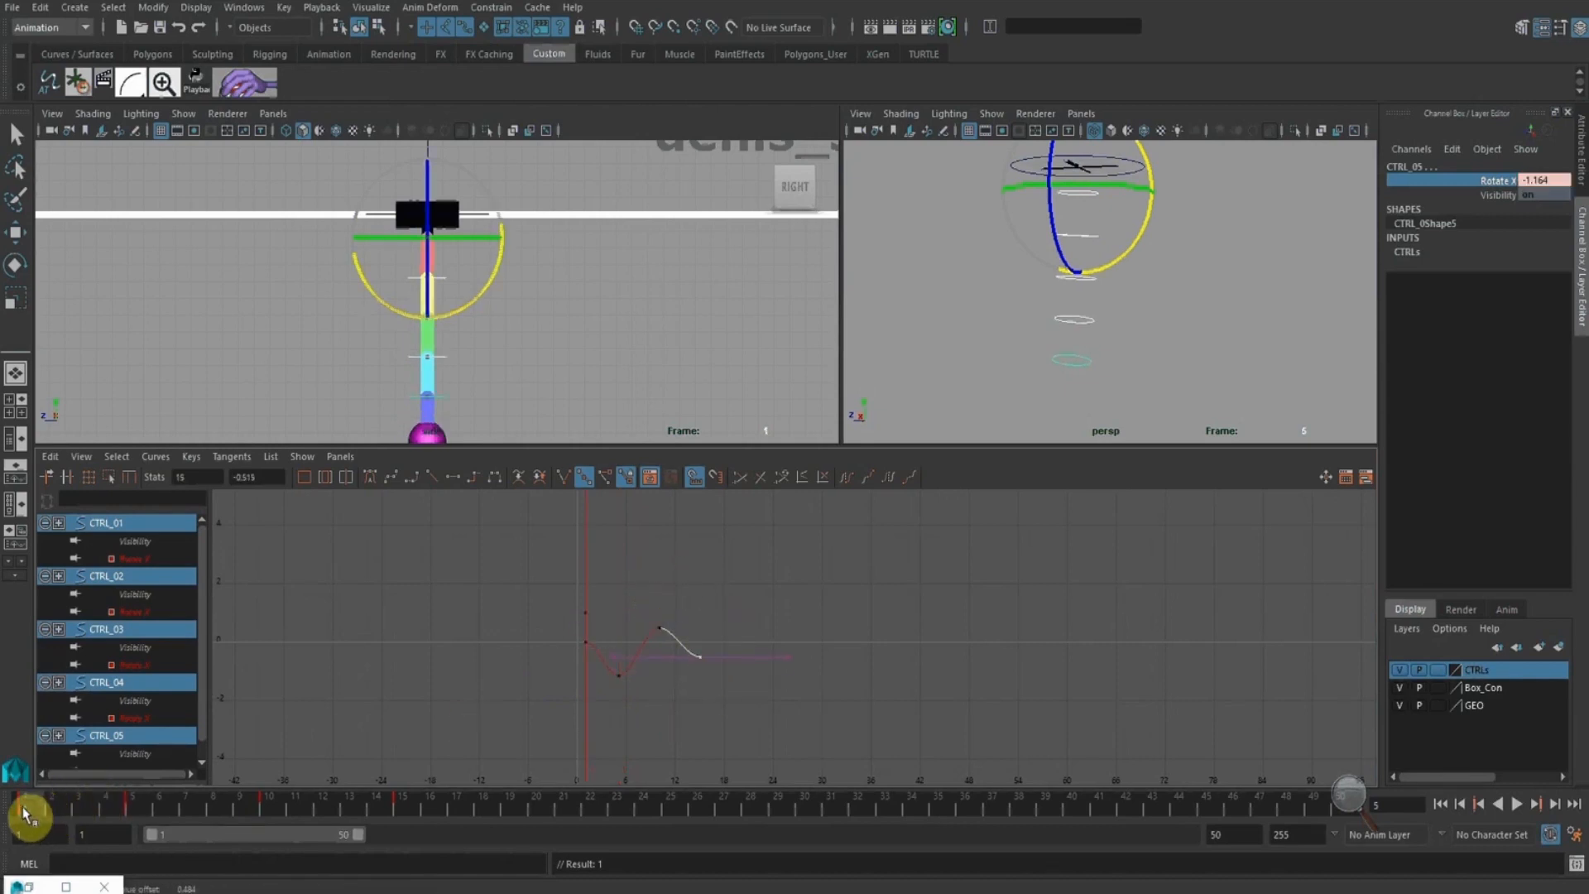
key("alt+v")
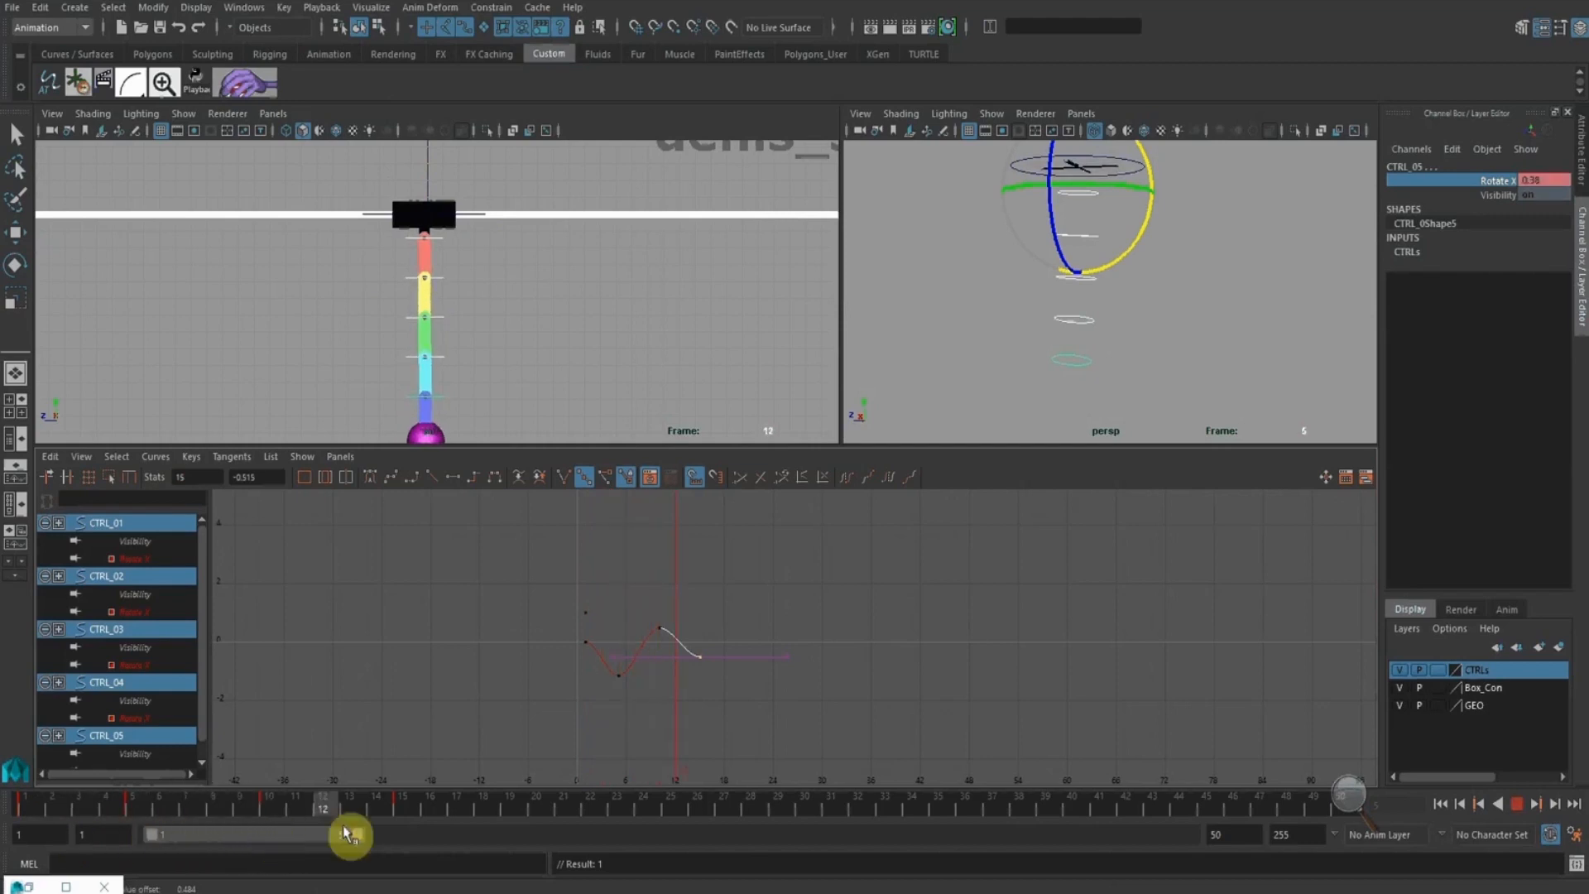
left_click_drag(403, 813, 403, 813)
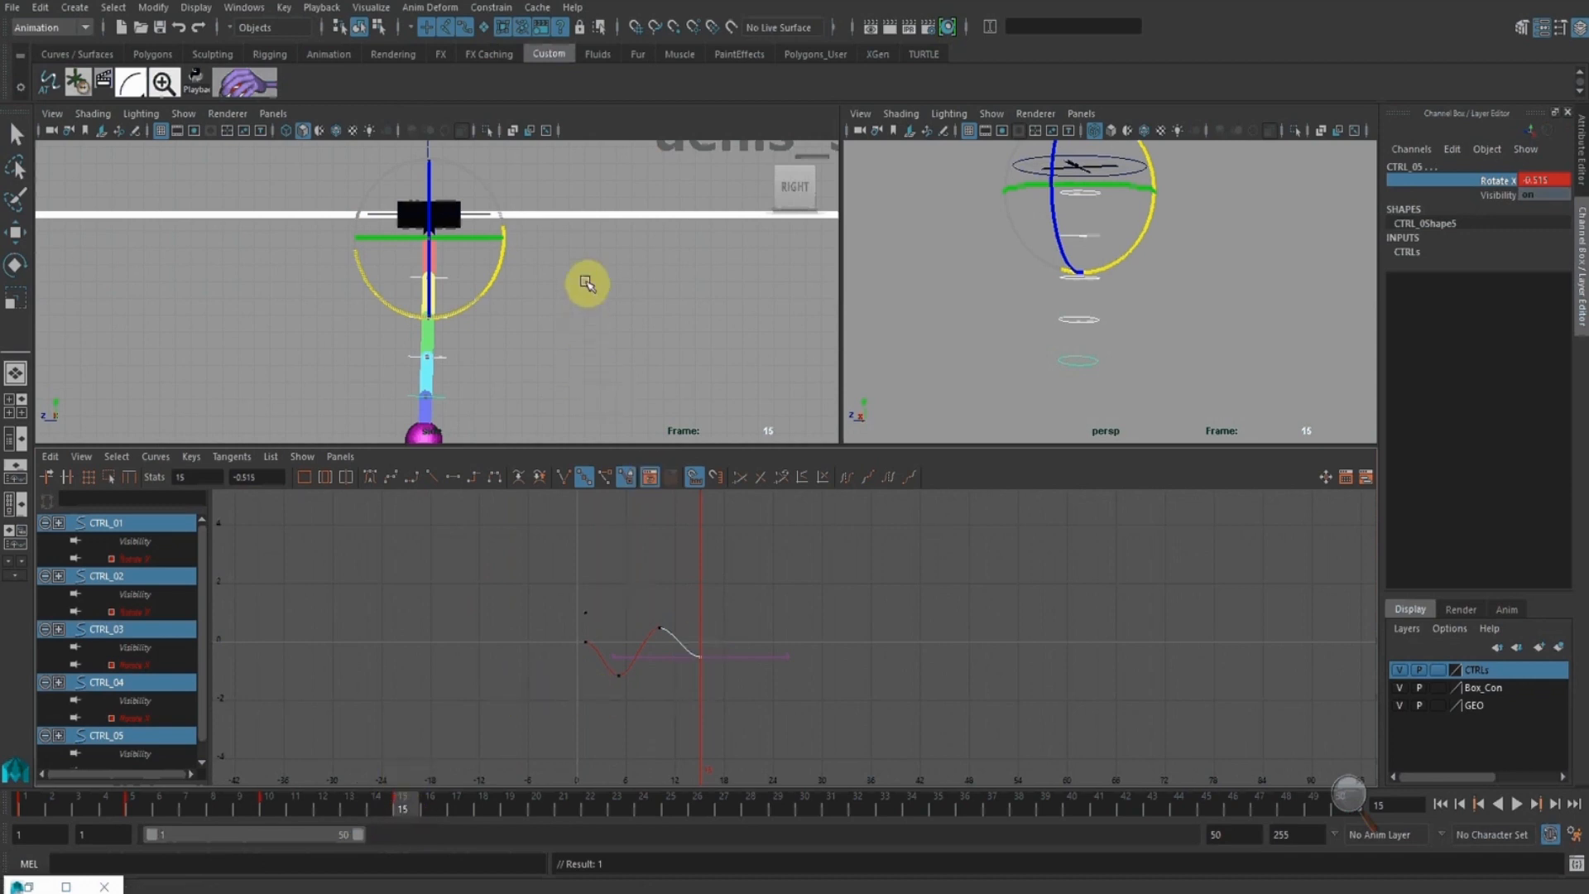
right_click_drag(587, 283, 406, 236, "alt")
left_click_drag(42, 807, 958, 861)
scroll(520, 322, "down", 2)
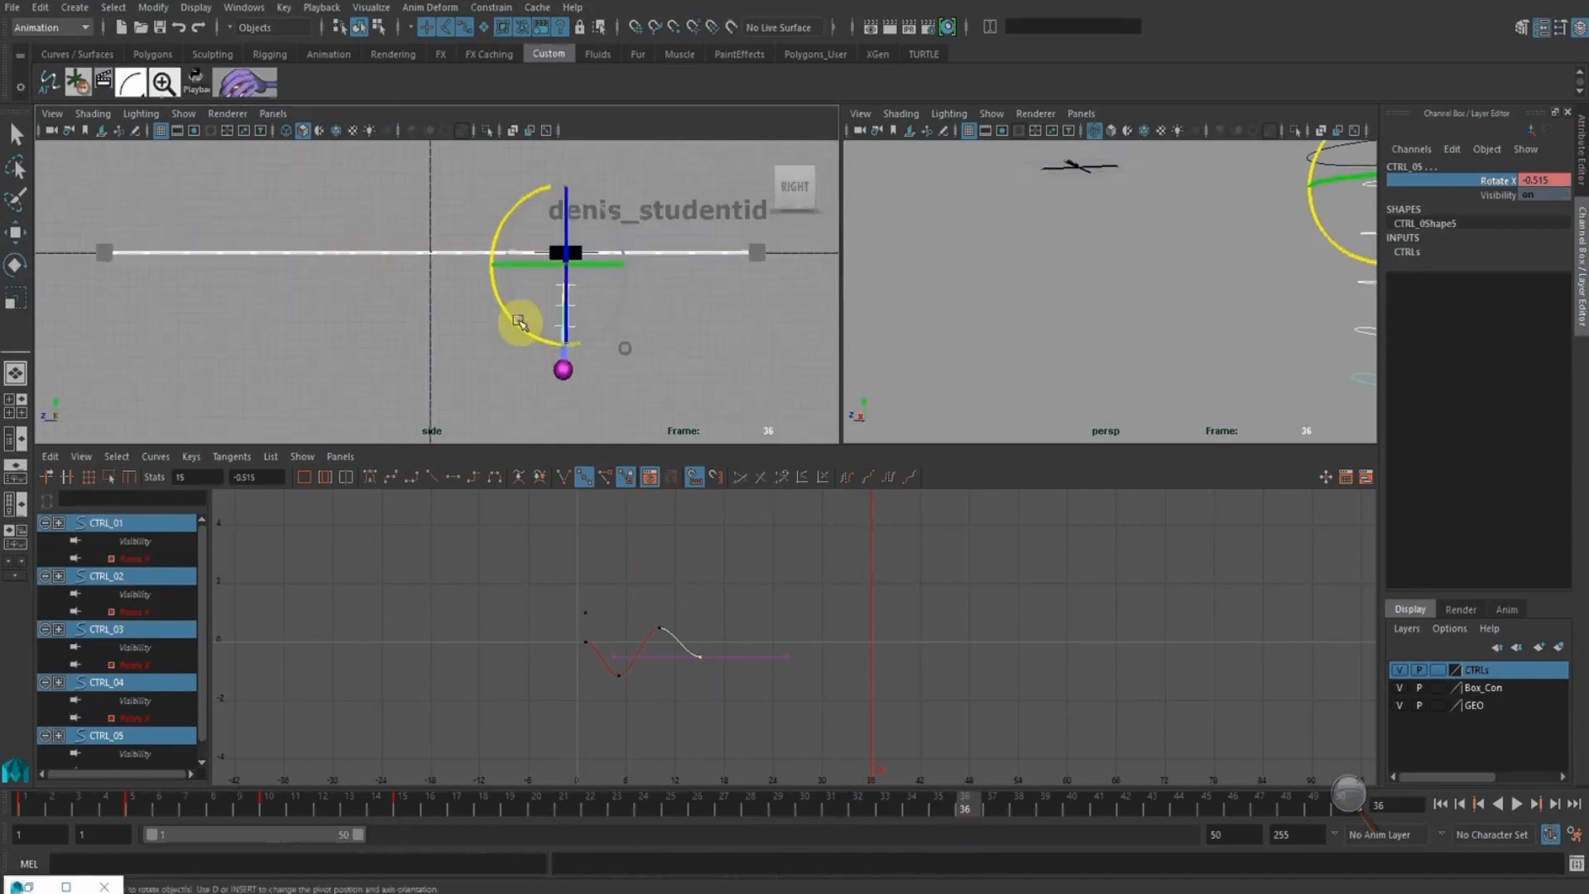
middle_click_drag(519, 321, 421, 310, "alt")
left_click_drag(977, 805, 1316, 834)
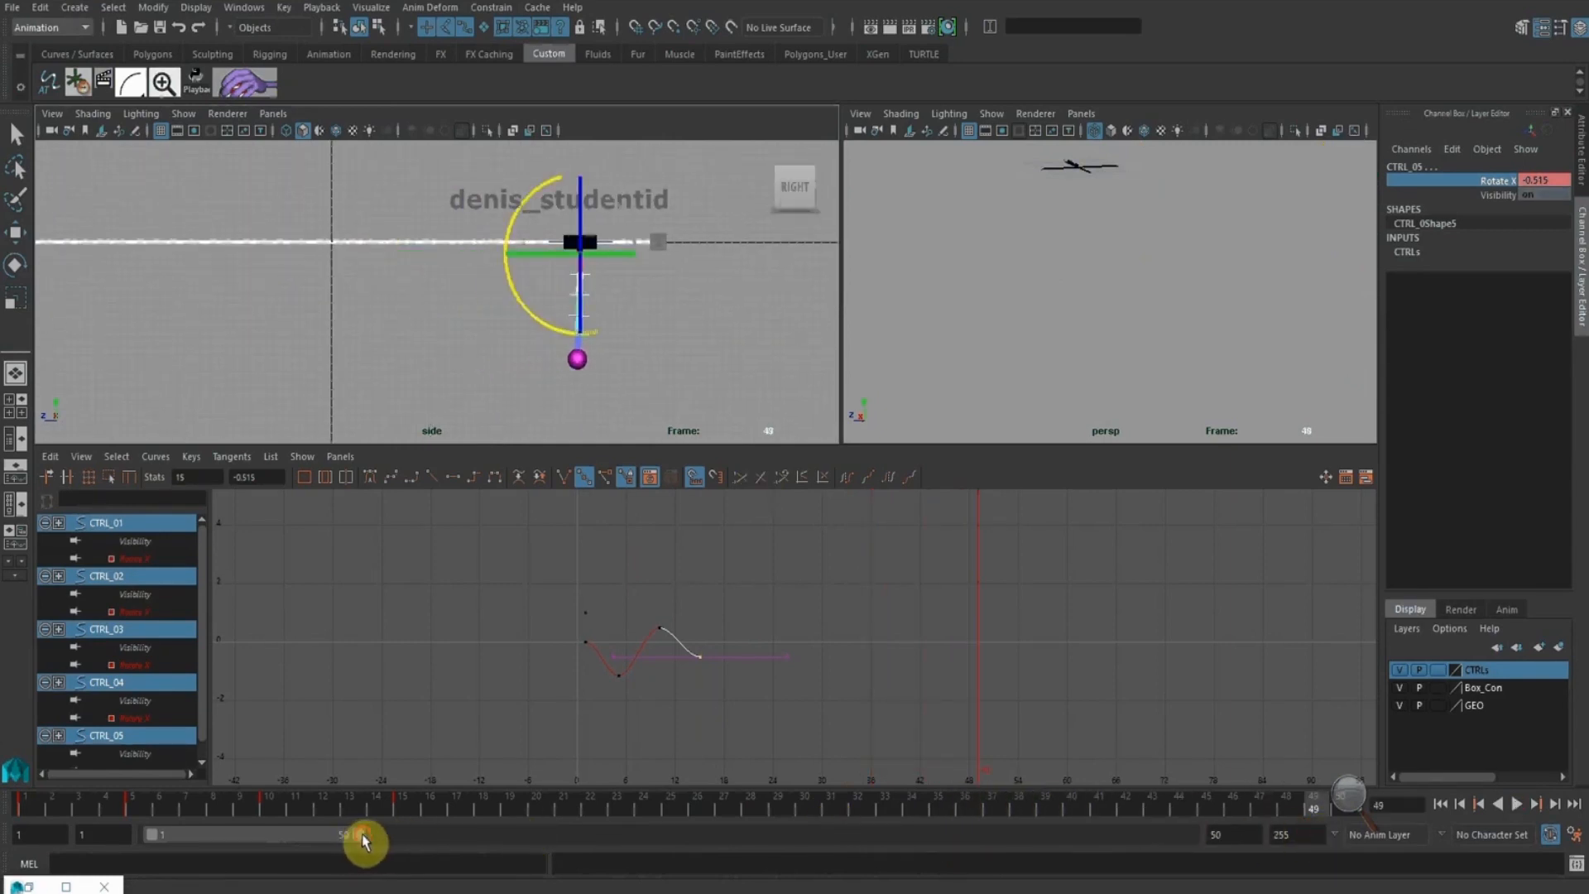
Extend the playback range to frame 56 and key the controls at frame 51 with Rotate X about -7
left_click_drag(362, 841, 387, 841)
left_click_drag(1132, 822, 1224, 816)
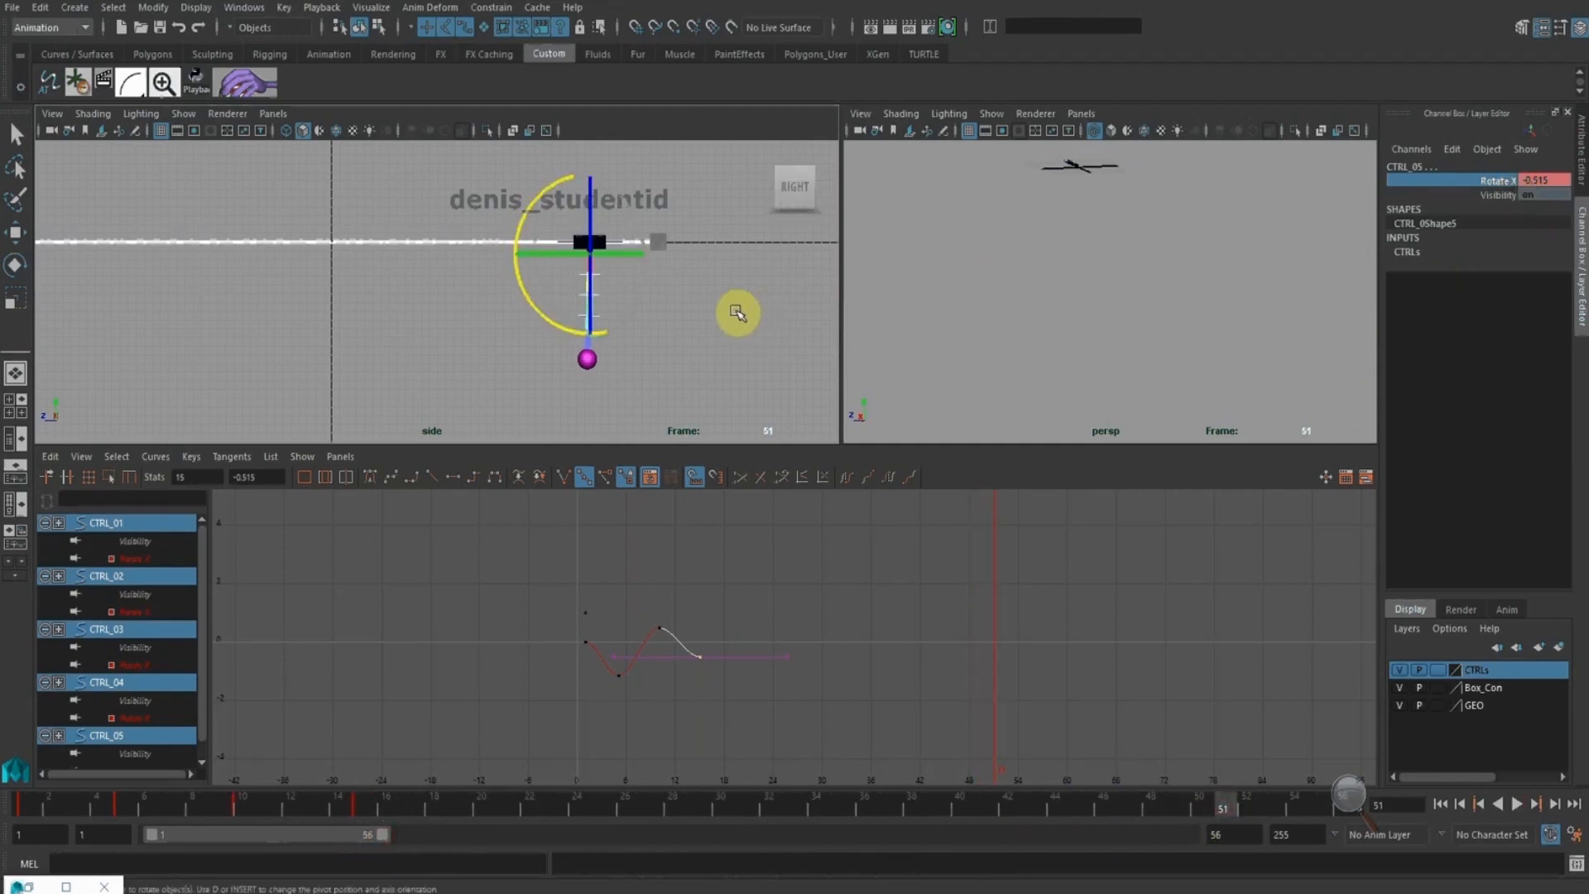
middle_click_drag(737, 312, 720, 306)
key("s")
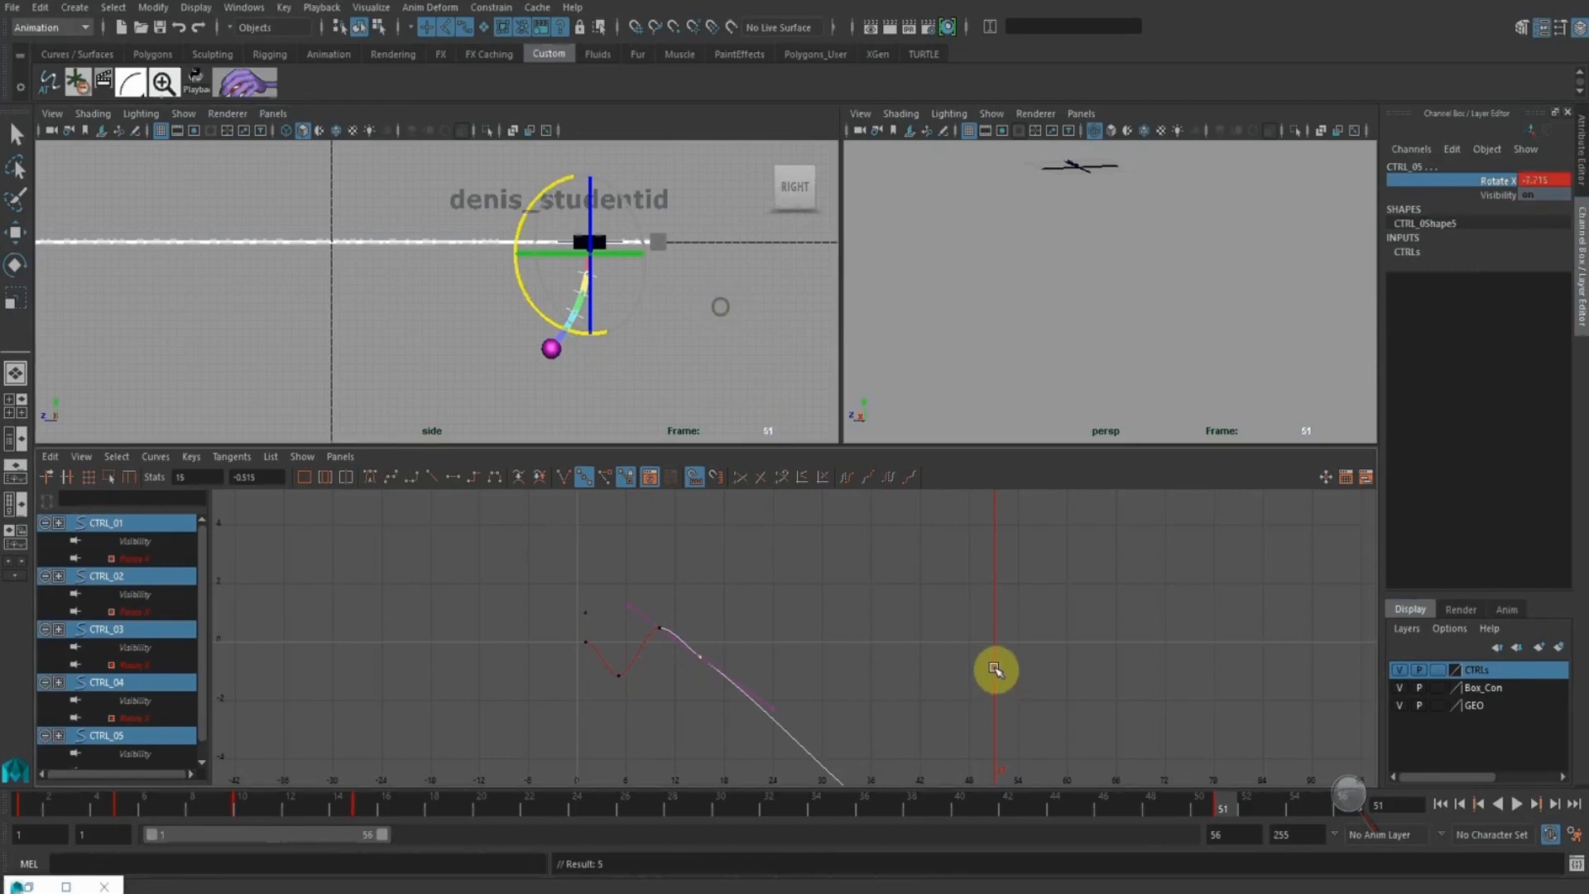
Steepen the tangent of the frame 15 Rotate X keys so the curve slopes more smoothly down toward frame 51
right_click_drag(997, 639, 994, 663, "alt+shift")
middle_click_drag(993, 663, 995, 620, "alt")
right_click_drag(967, 630, 977, 625, "alt")
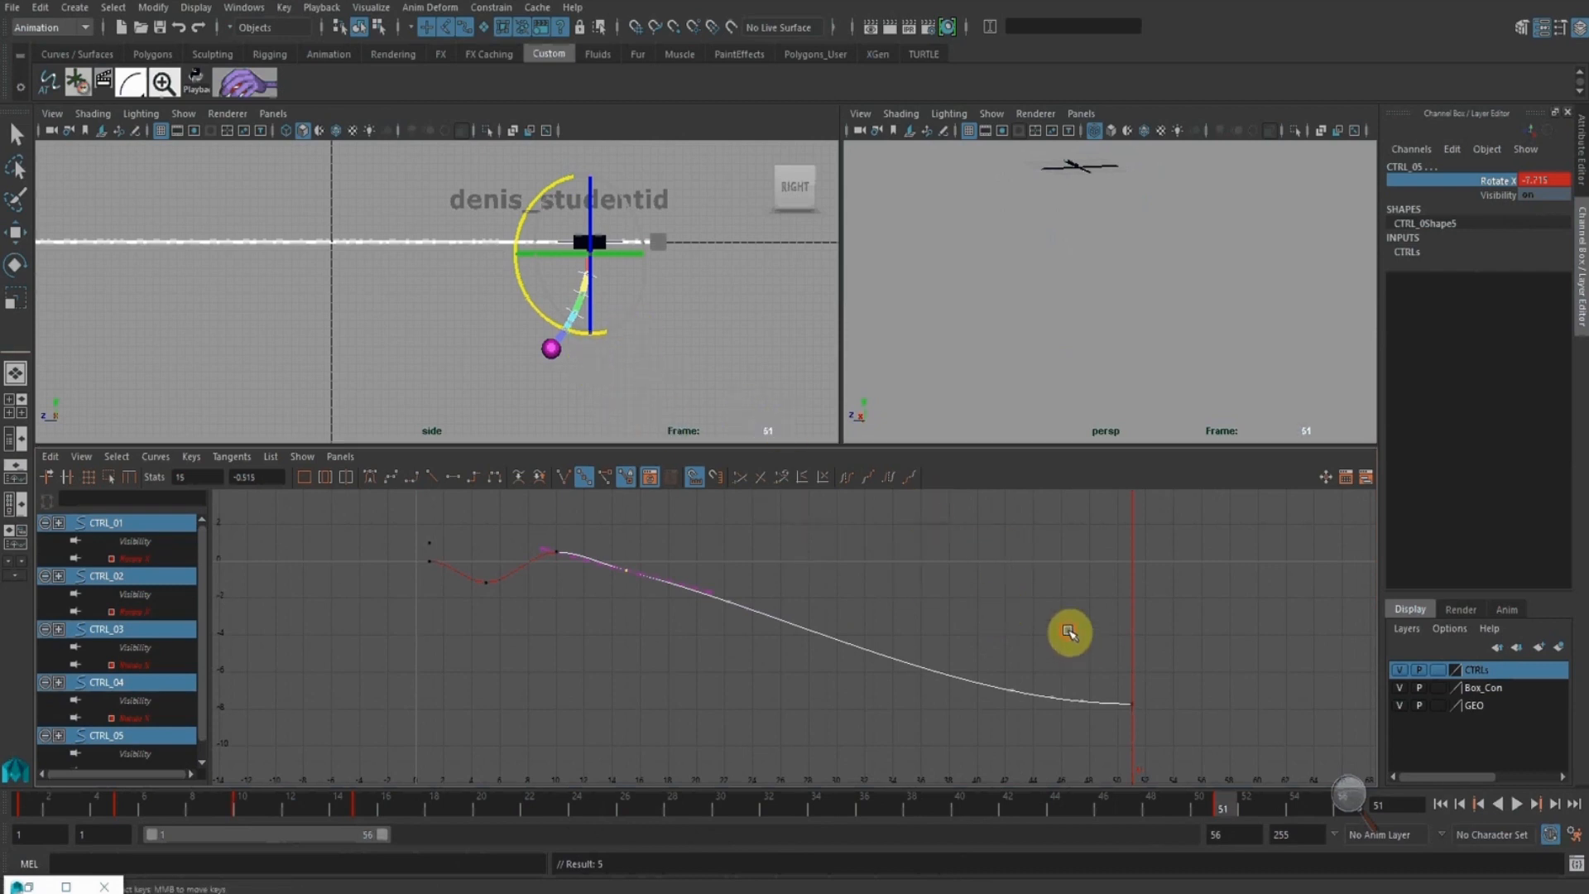
left_click_drag(658, 519, 712, 609)
middle_click_drag(711, 563, 711, 571)
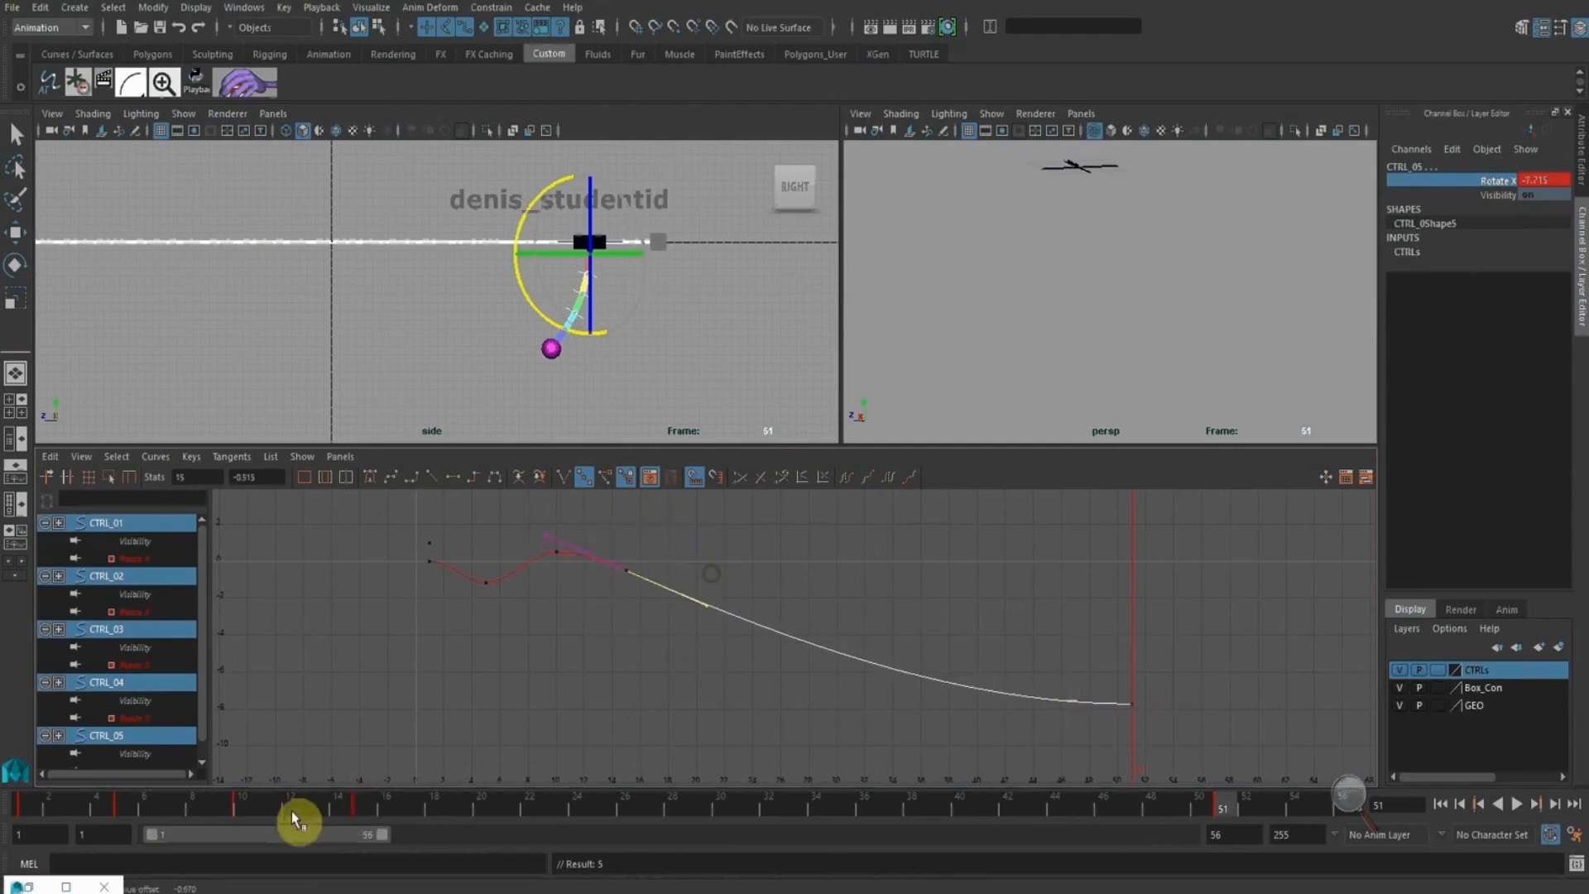
Shorten the playback range to end at frame 51 and play the swing up to about frame 42
left_click_drag(383, 842, 364, 841)
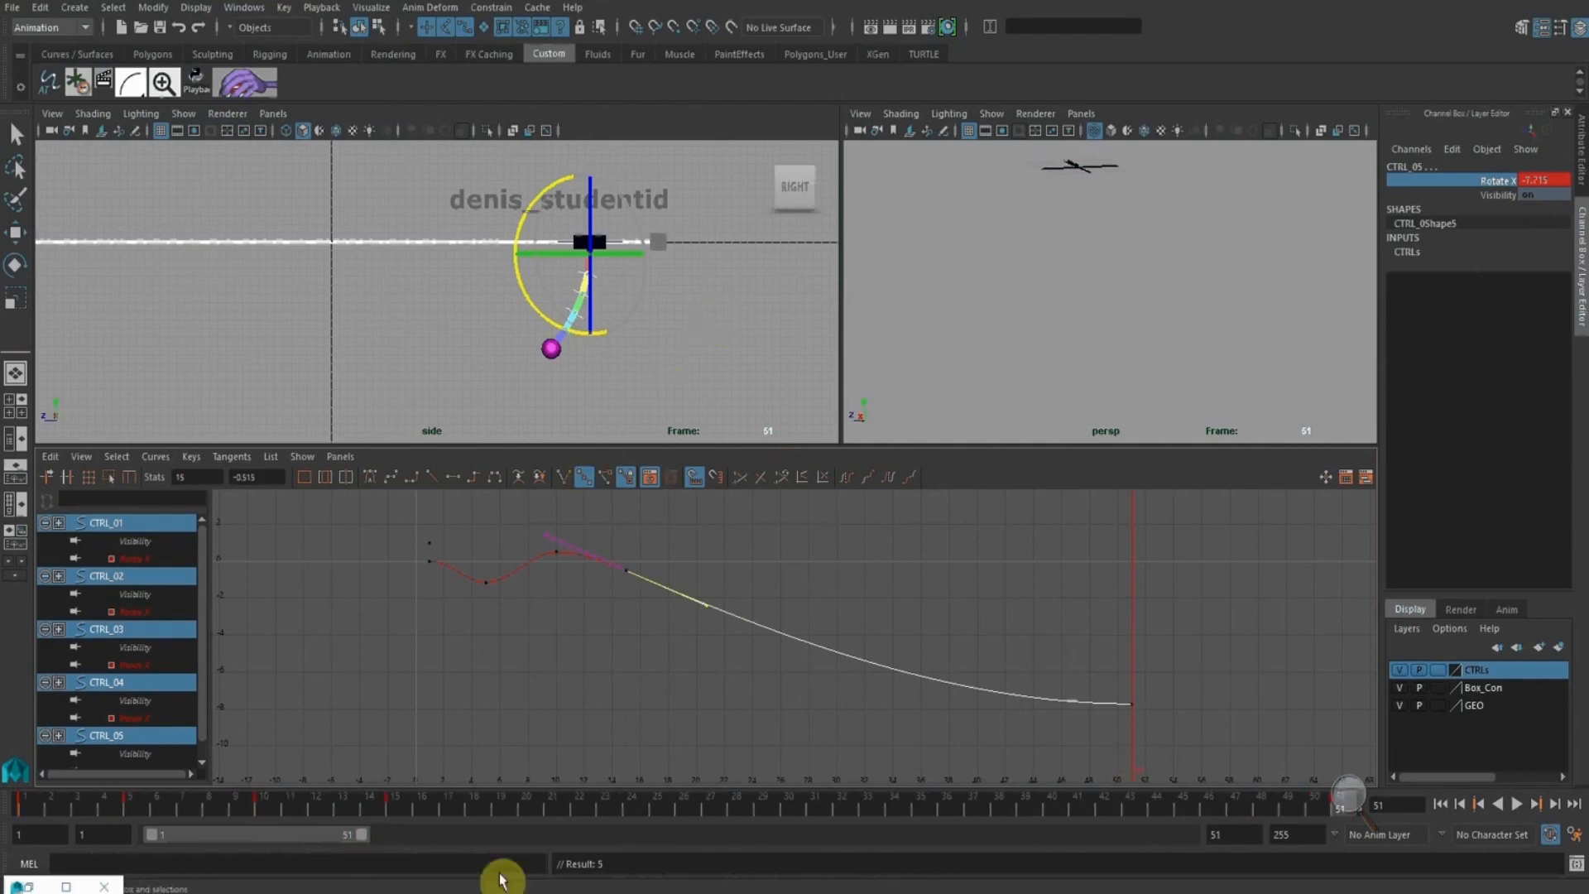
left_click(400, 804)
key("alt+v")
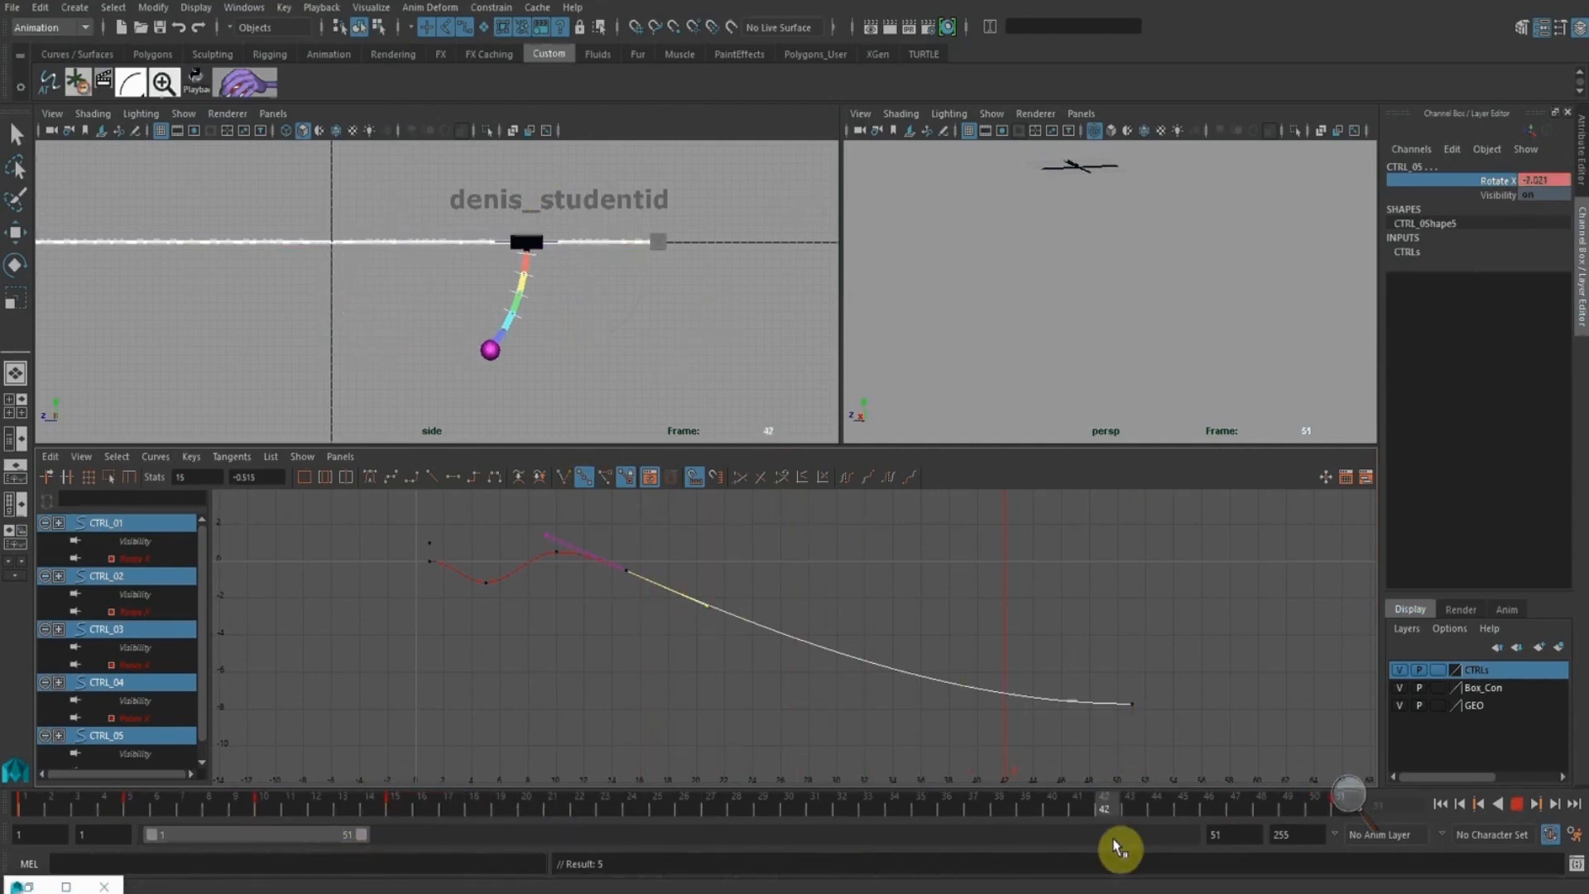
key("alt+v")
Set the playback end to frame 55 and shift the controls' last Rotate X keys to frame 54
left_click(1236, 826)
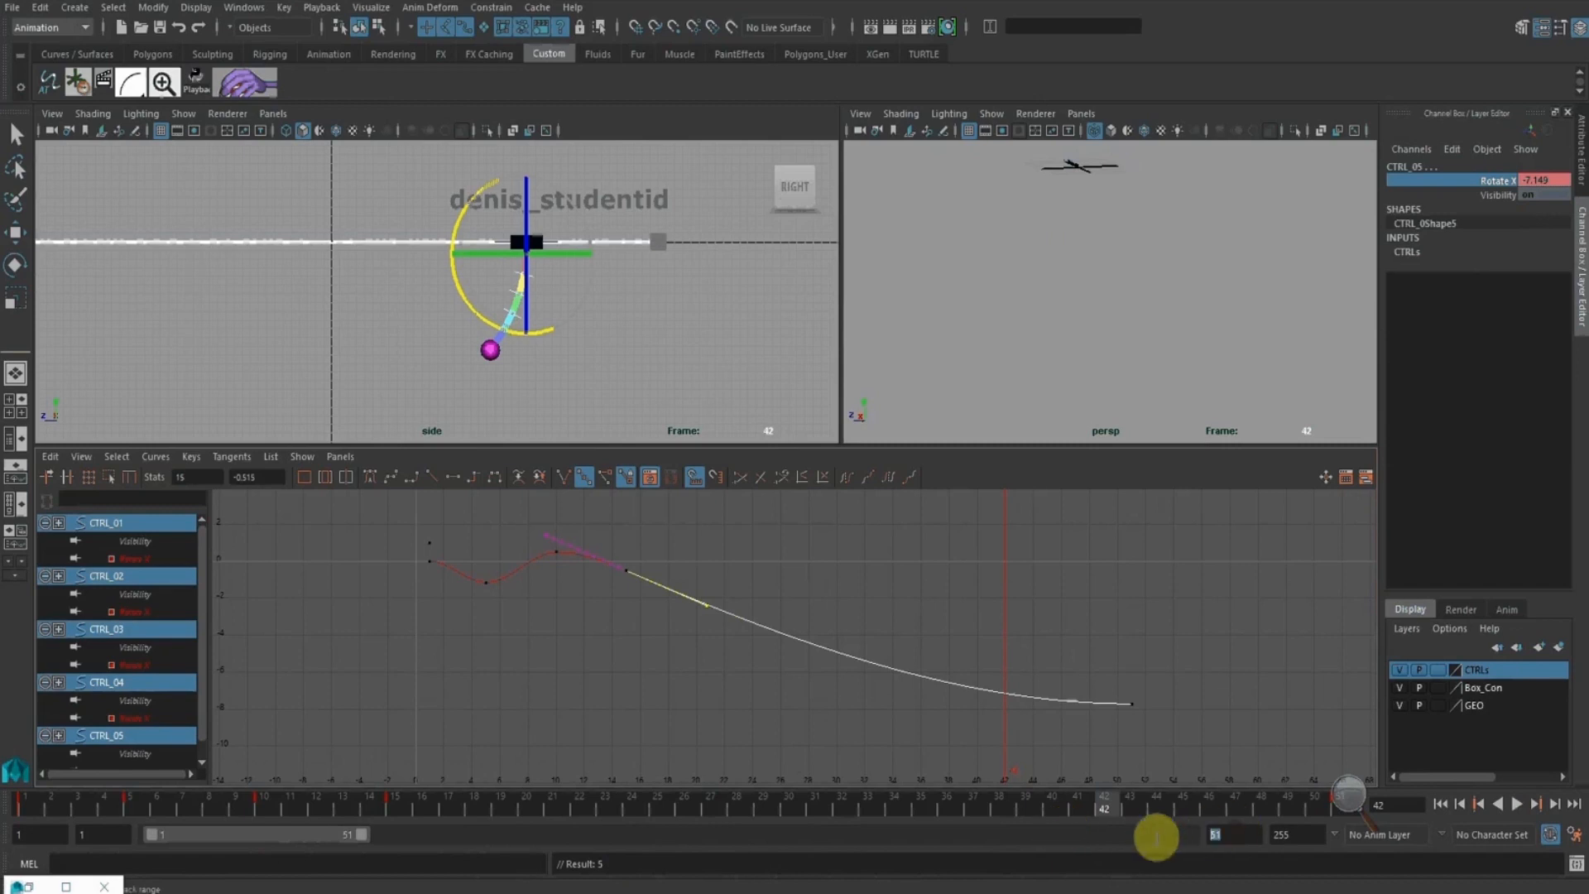
type("55")
key("Return")
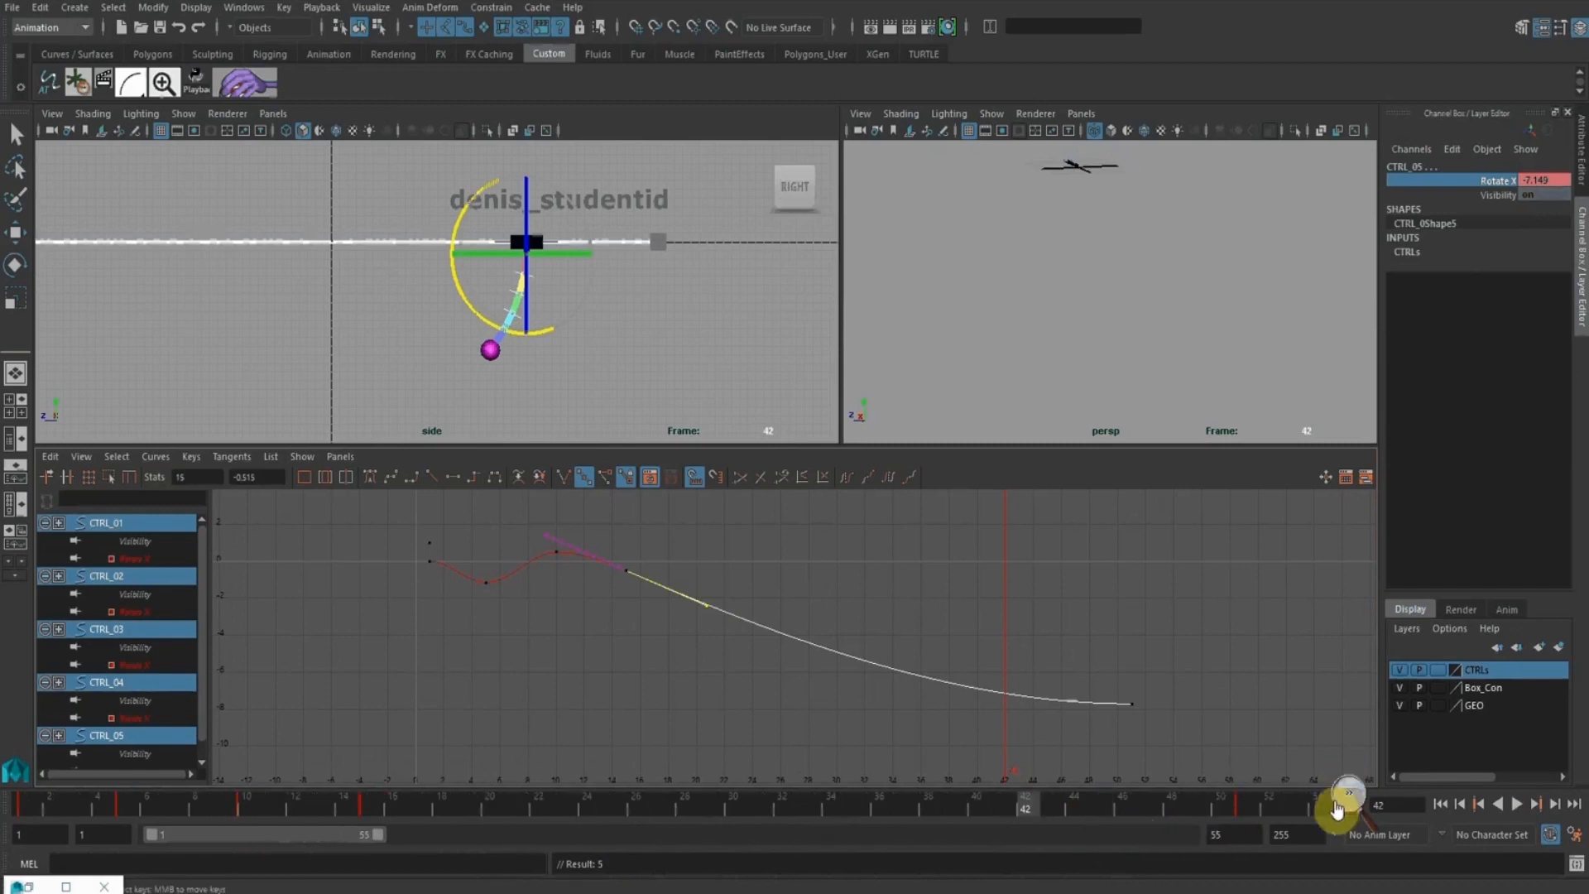
key("alt+v")
scroll(1147, 655, "down", 3)
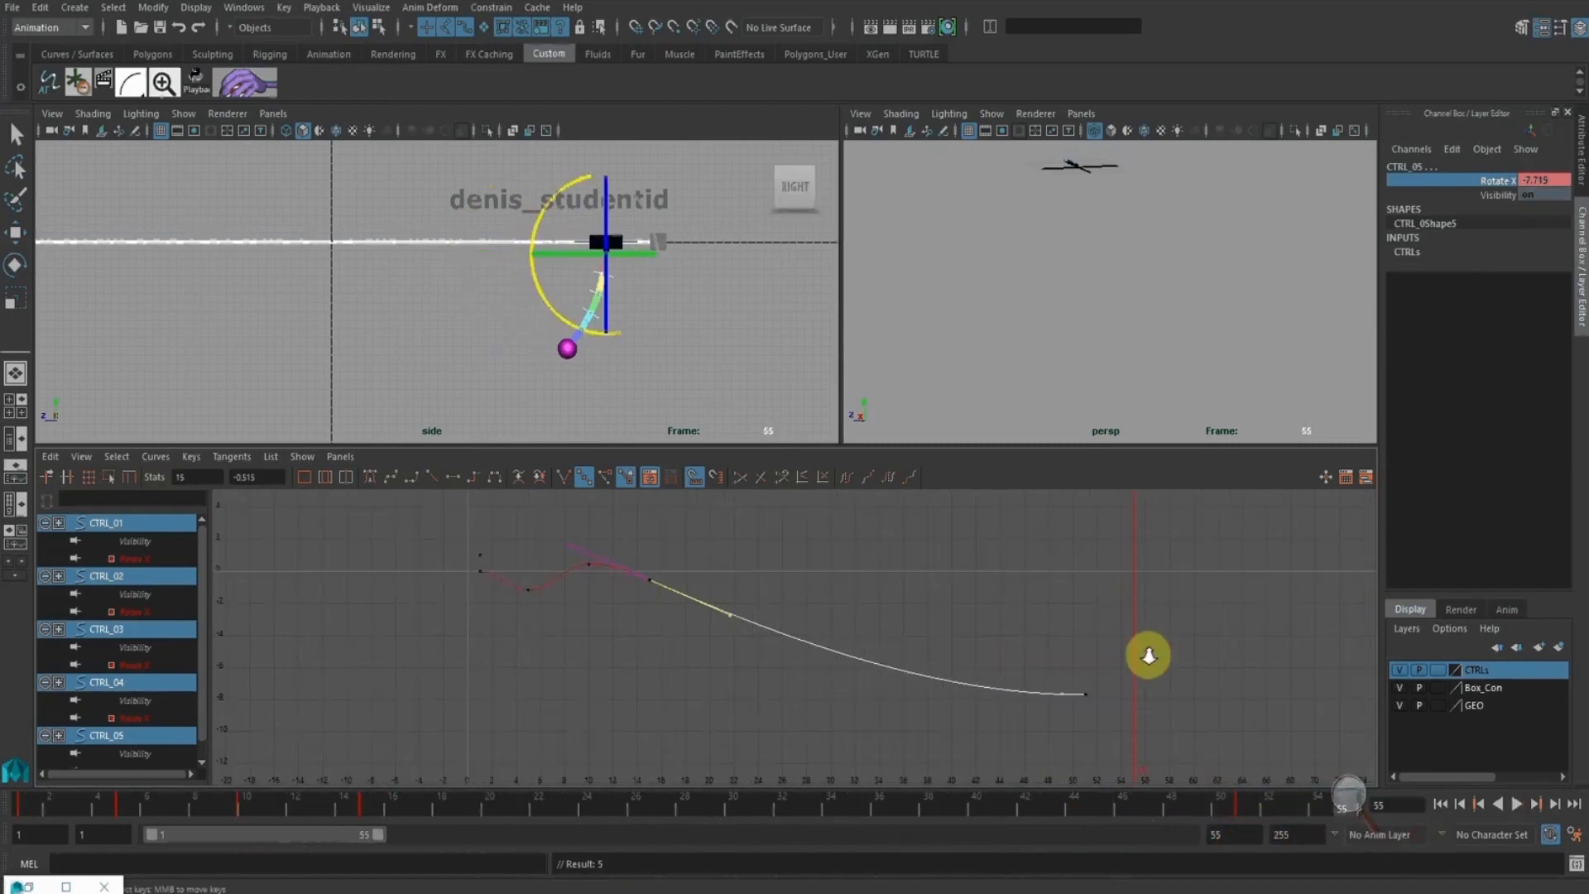
left_click_drag(985, 616, 1145, 772)
middle_click_drag(1003, 658, 1040, 657)
Deselect the controls, frame the pendulum in the side view and play the animation through to frame 48
left_click(709, 358)
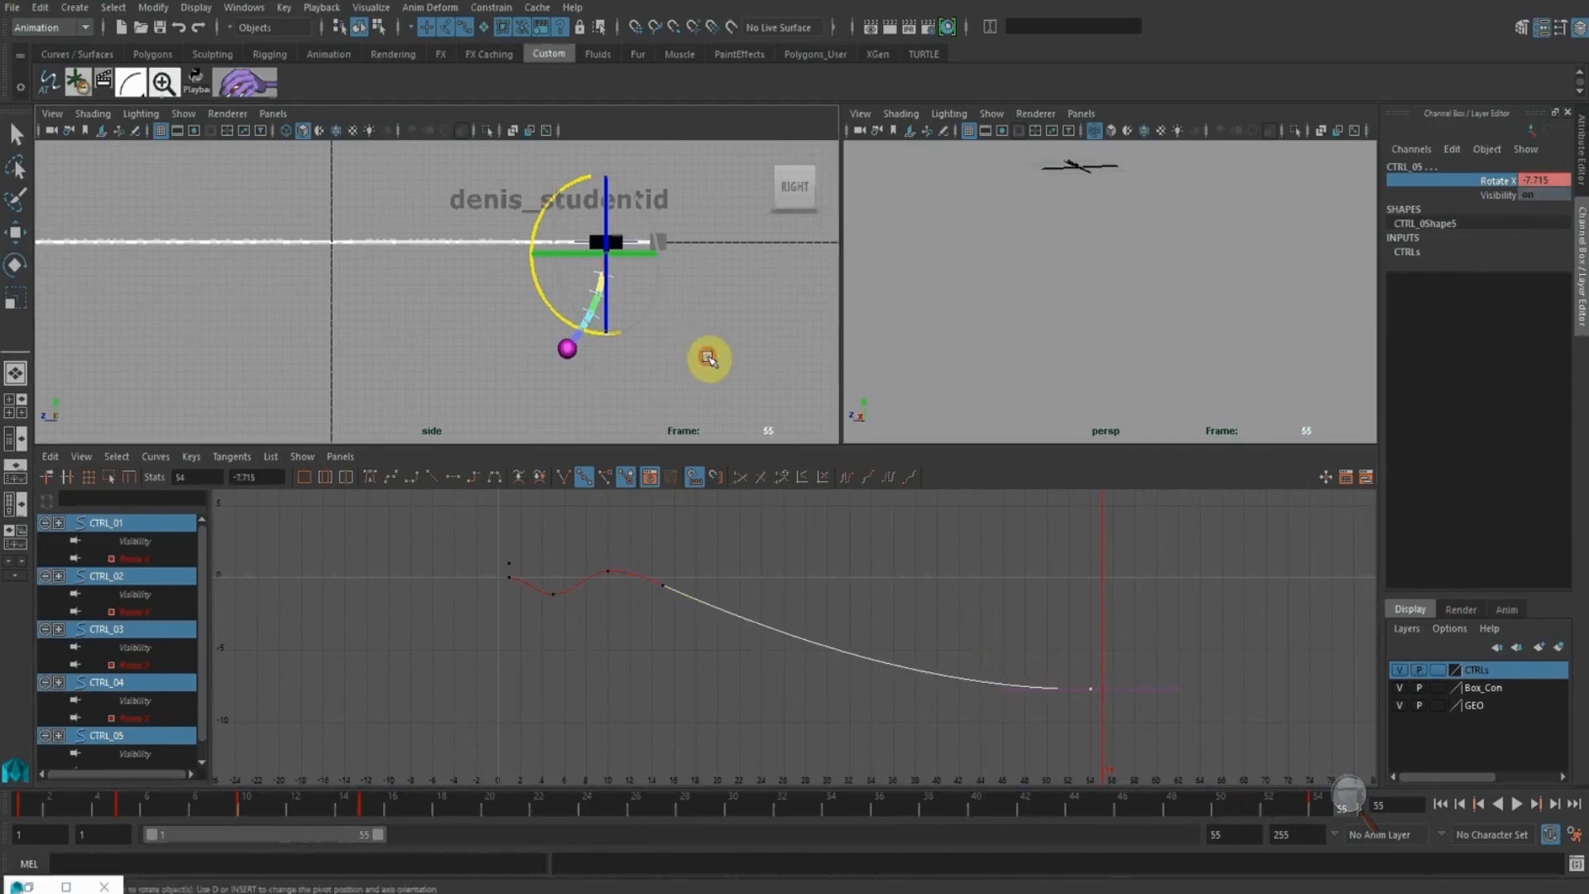
middle_click_drag(706, 321, 715, 345, "alt")
right_click_drag(594, 299, 634, 320, "alt")
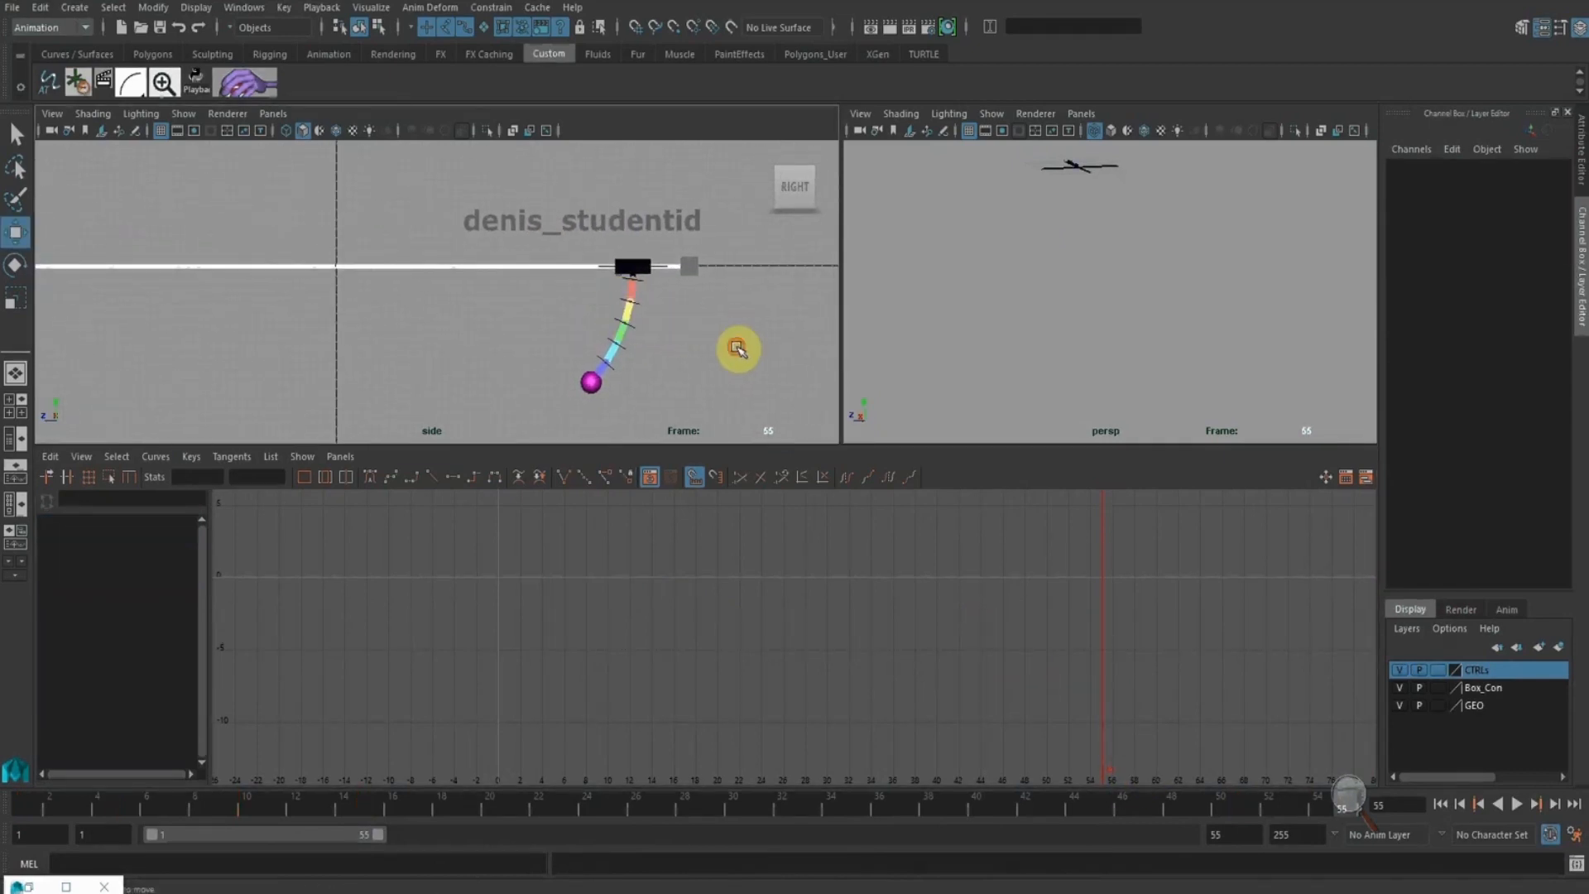
left_click(1516, 805)
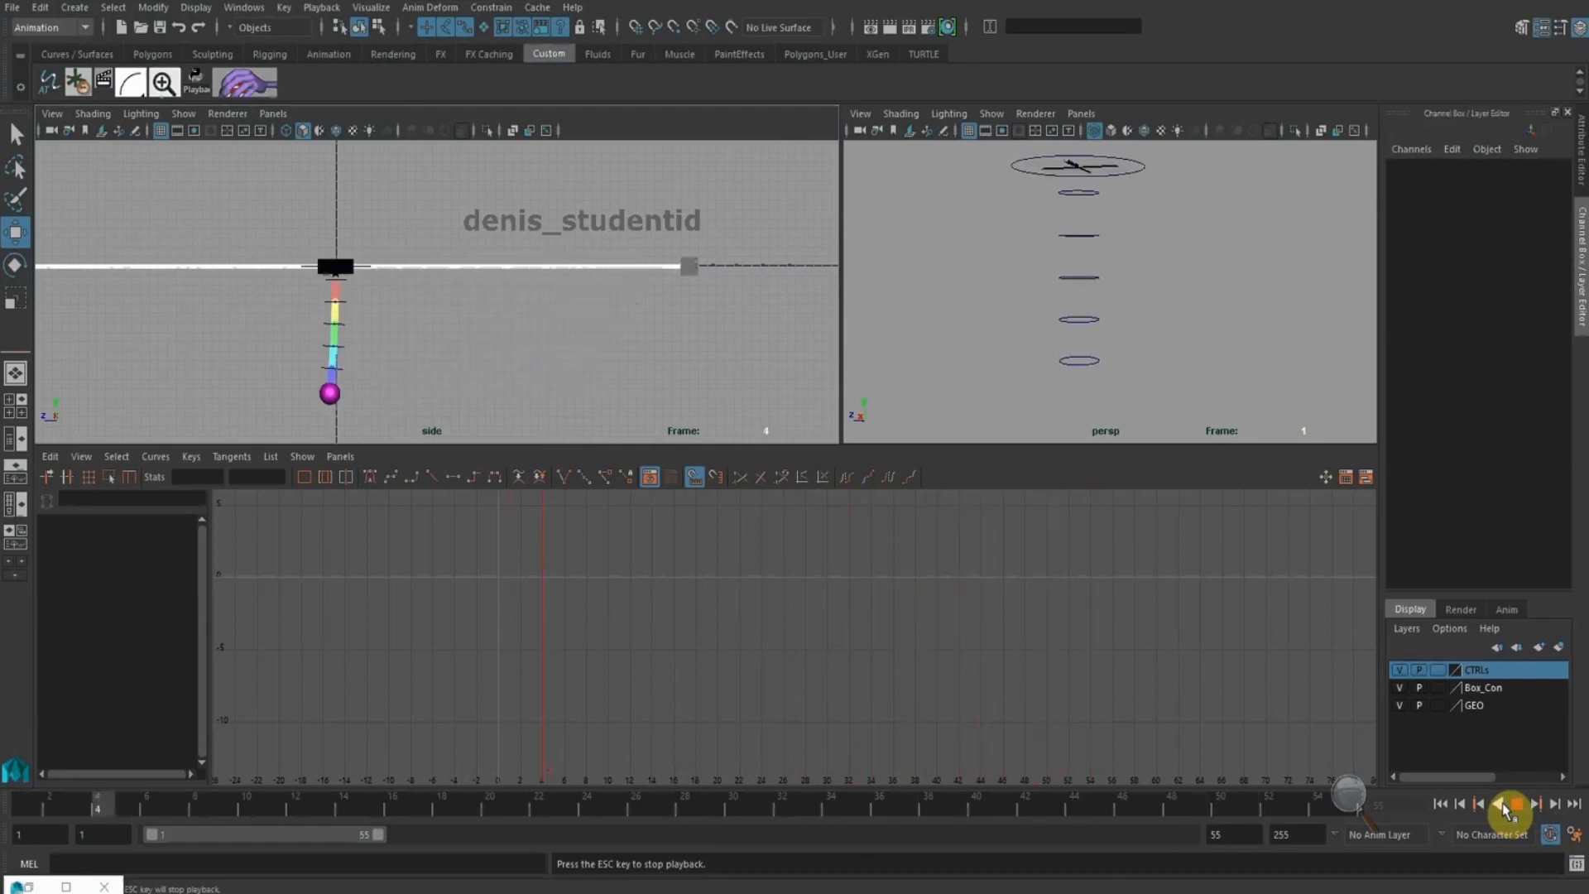
left_click(1513, 806)
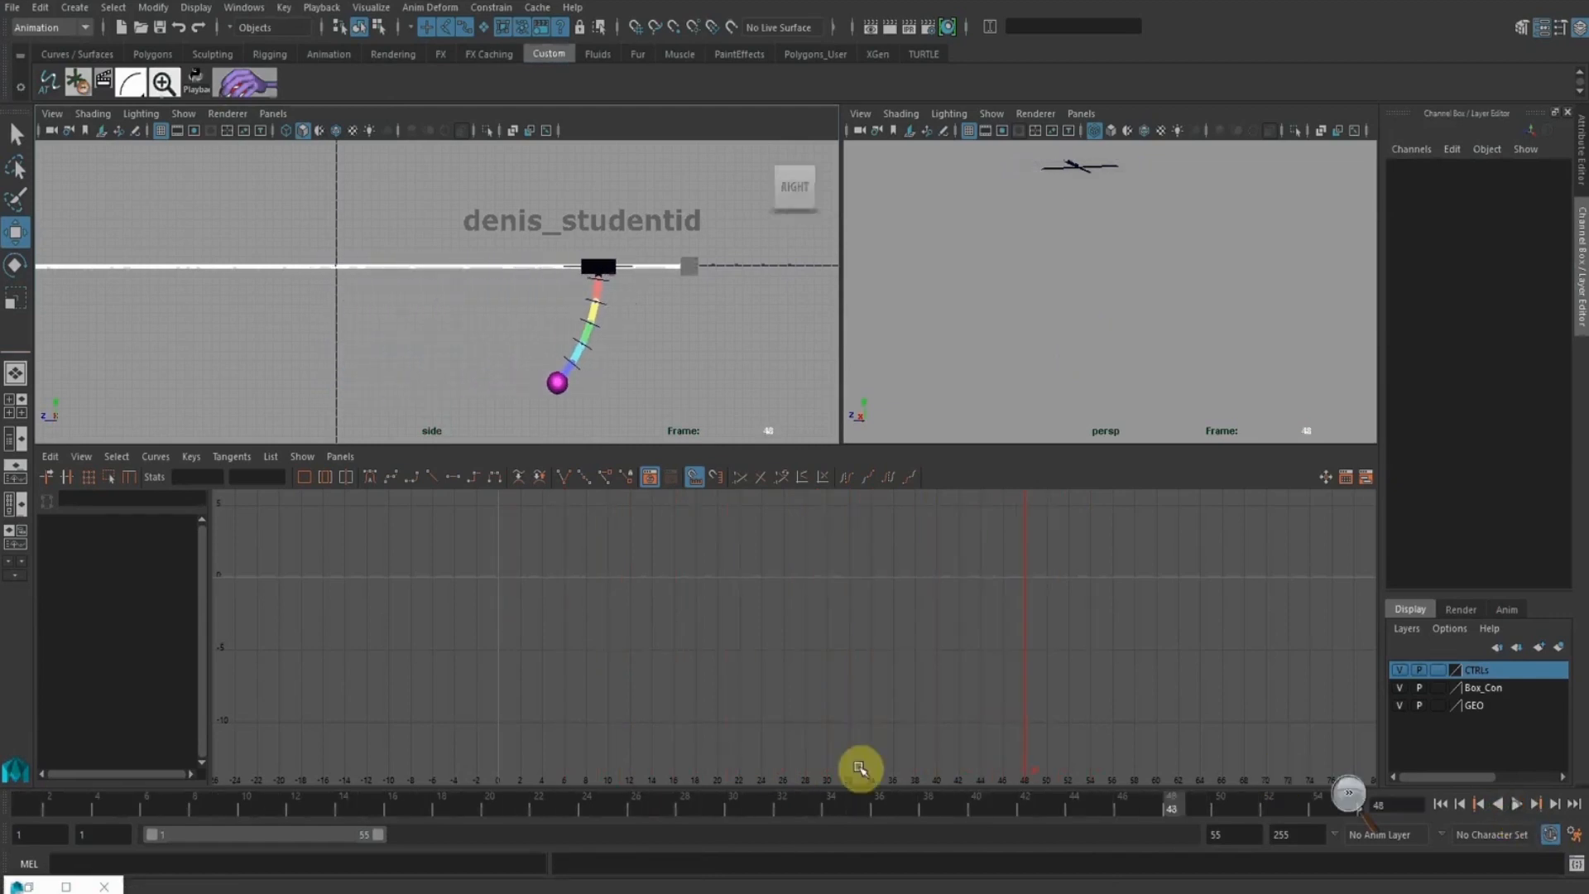
Extend the playback range to frame 73 and play the animation to check the end of the pendulum's travel
left_click_drag(376, 833, 430, 852)
left_click_drag(1006, 805, 1251, 851)
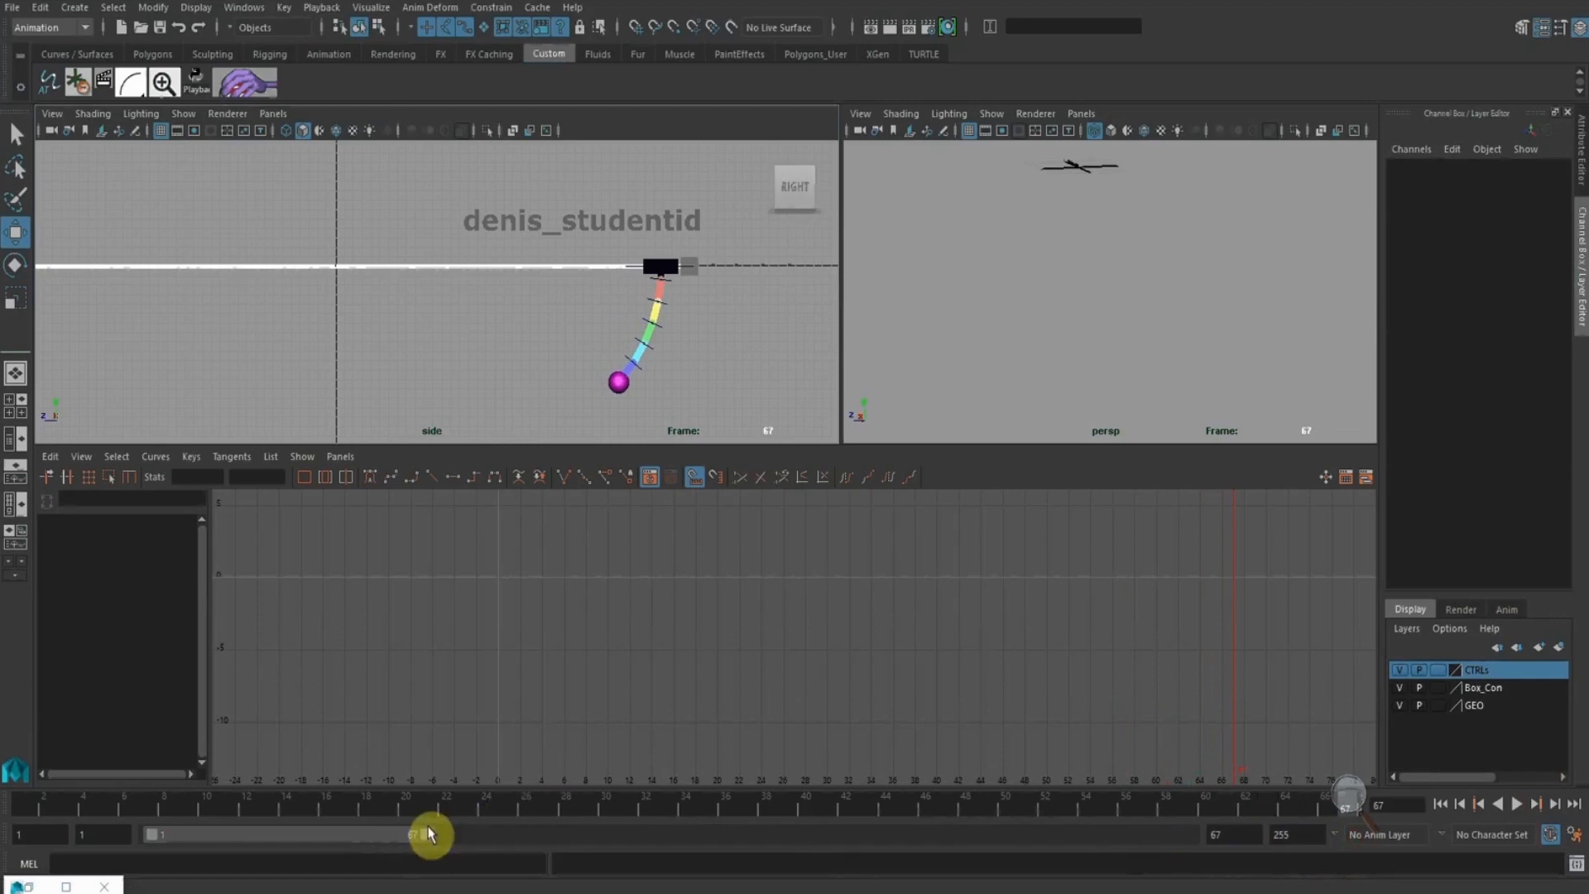
left_click_drag(429, 840, 453, 842)
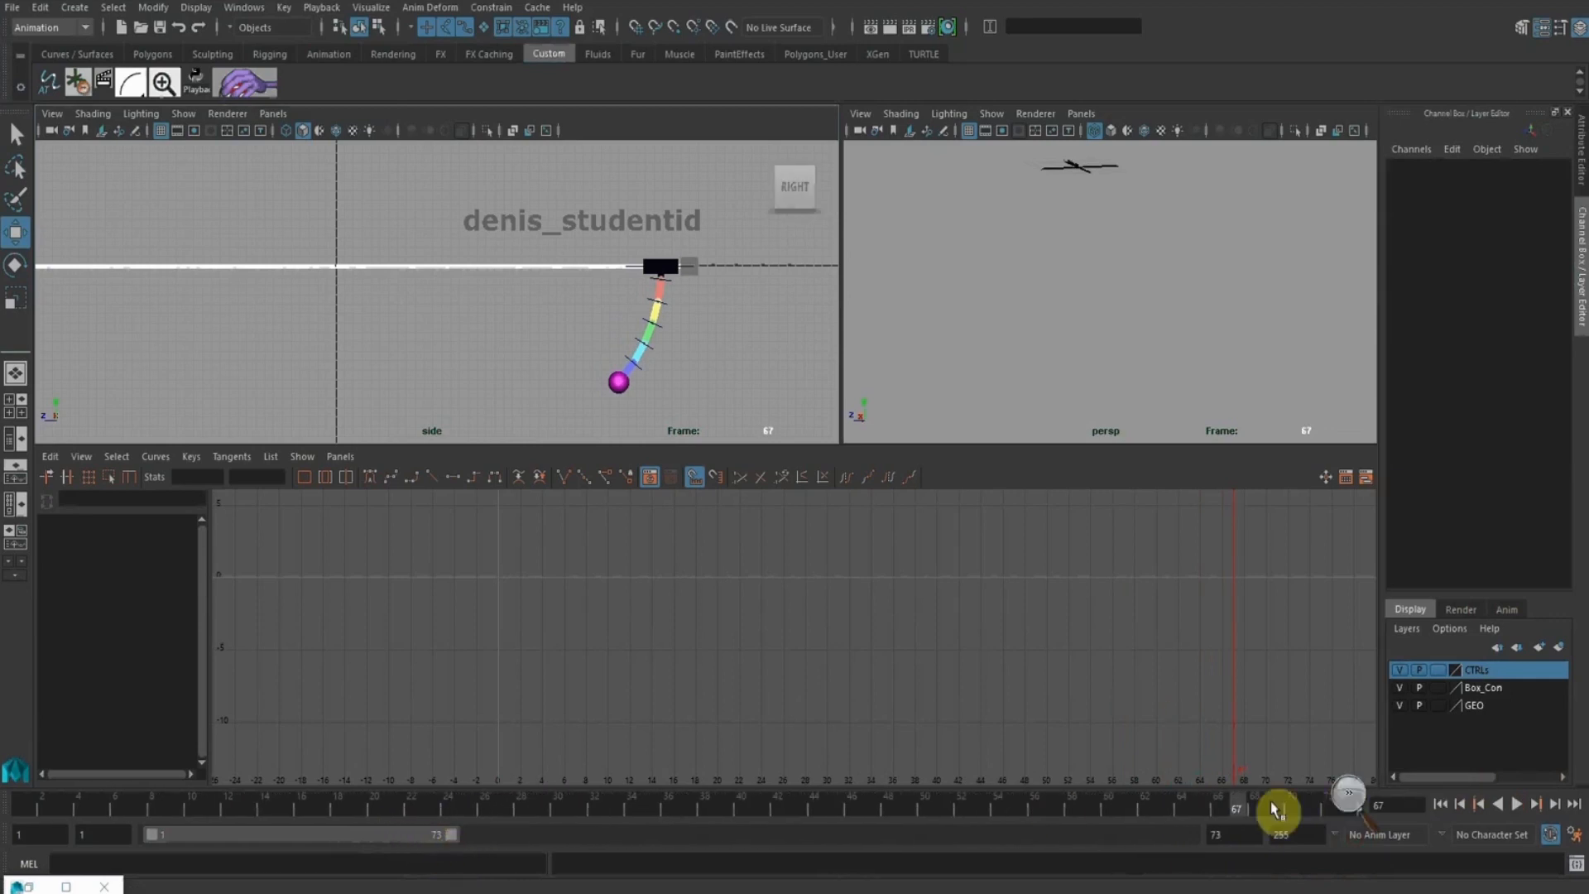
key("alt+v")
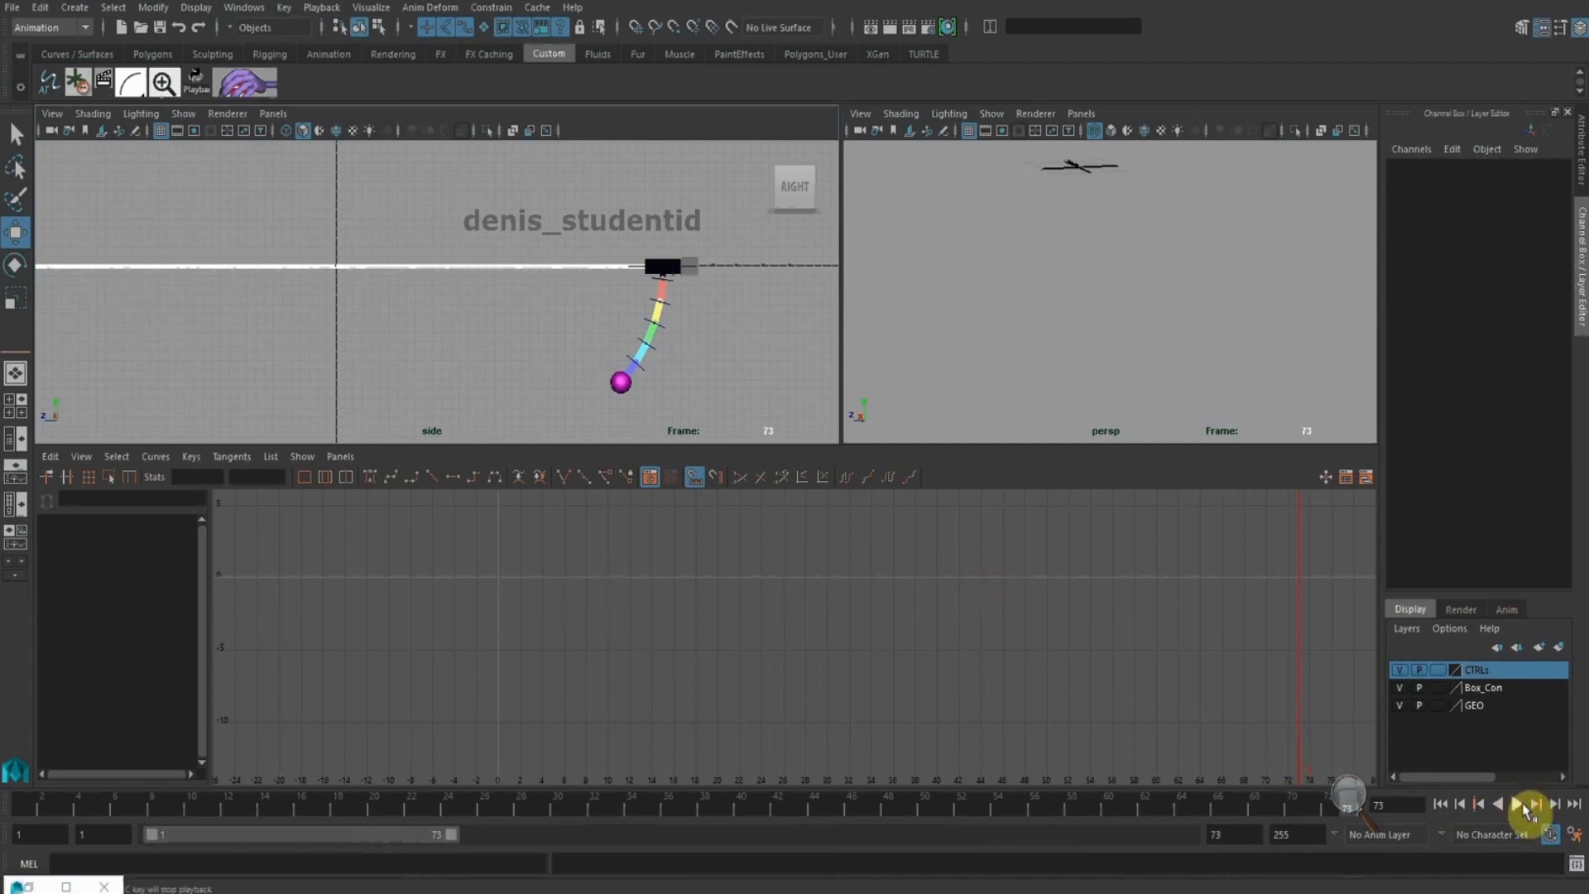
left_click(1519, 805)
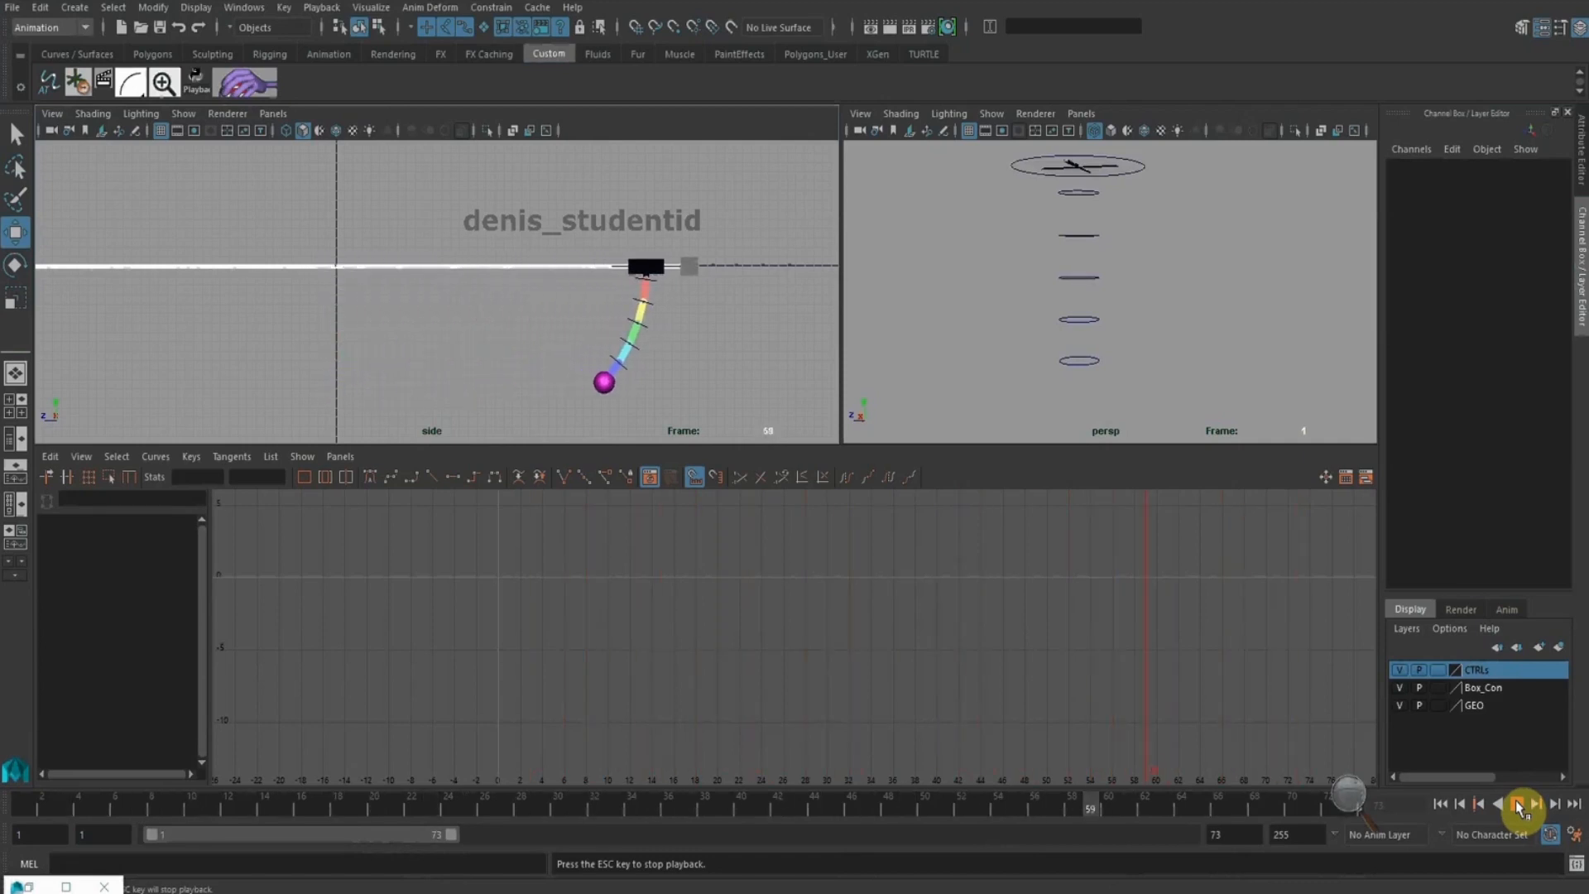
left_click(1519, 806)
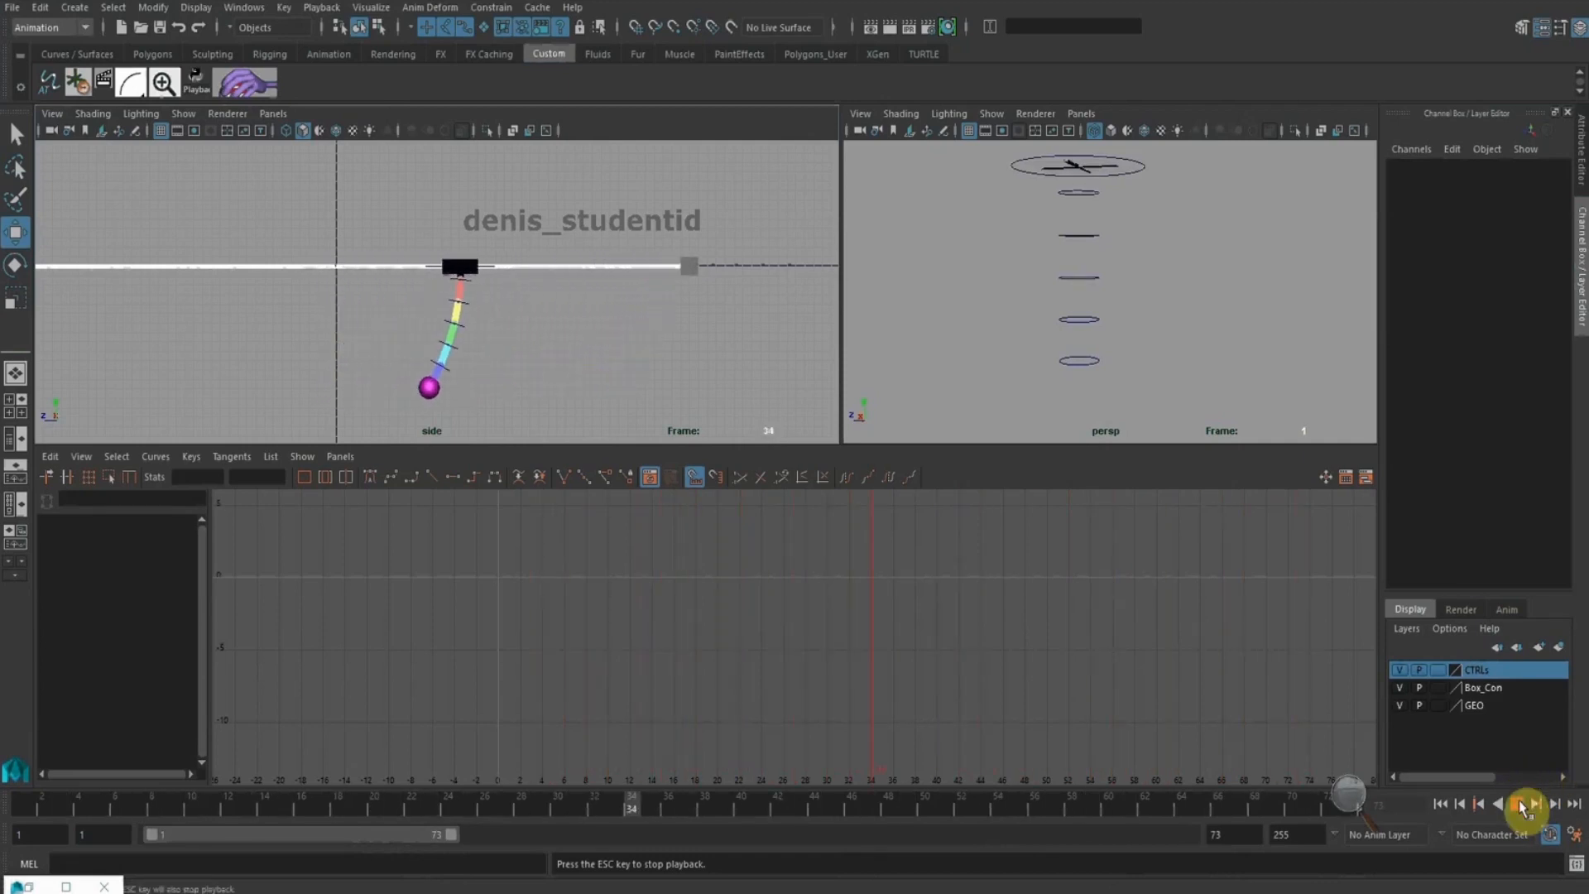
Select all the pendulum controls at frame 73 and move their last Rotate X keys to frame 73
left_click_drag(1233, 814, 1422, 820)
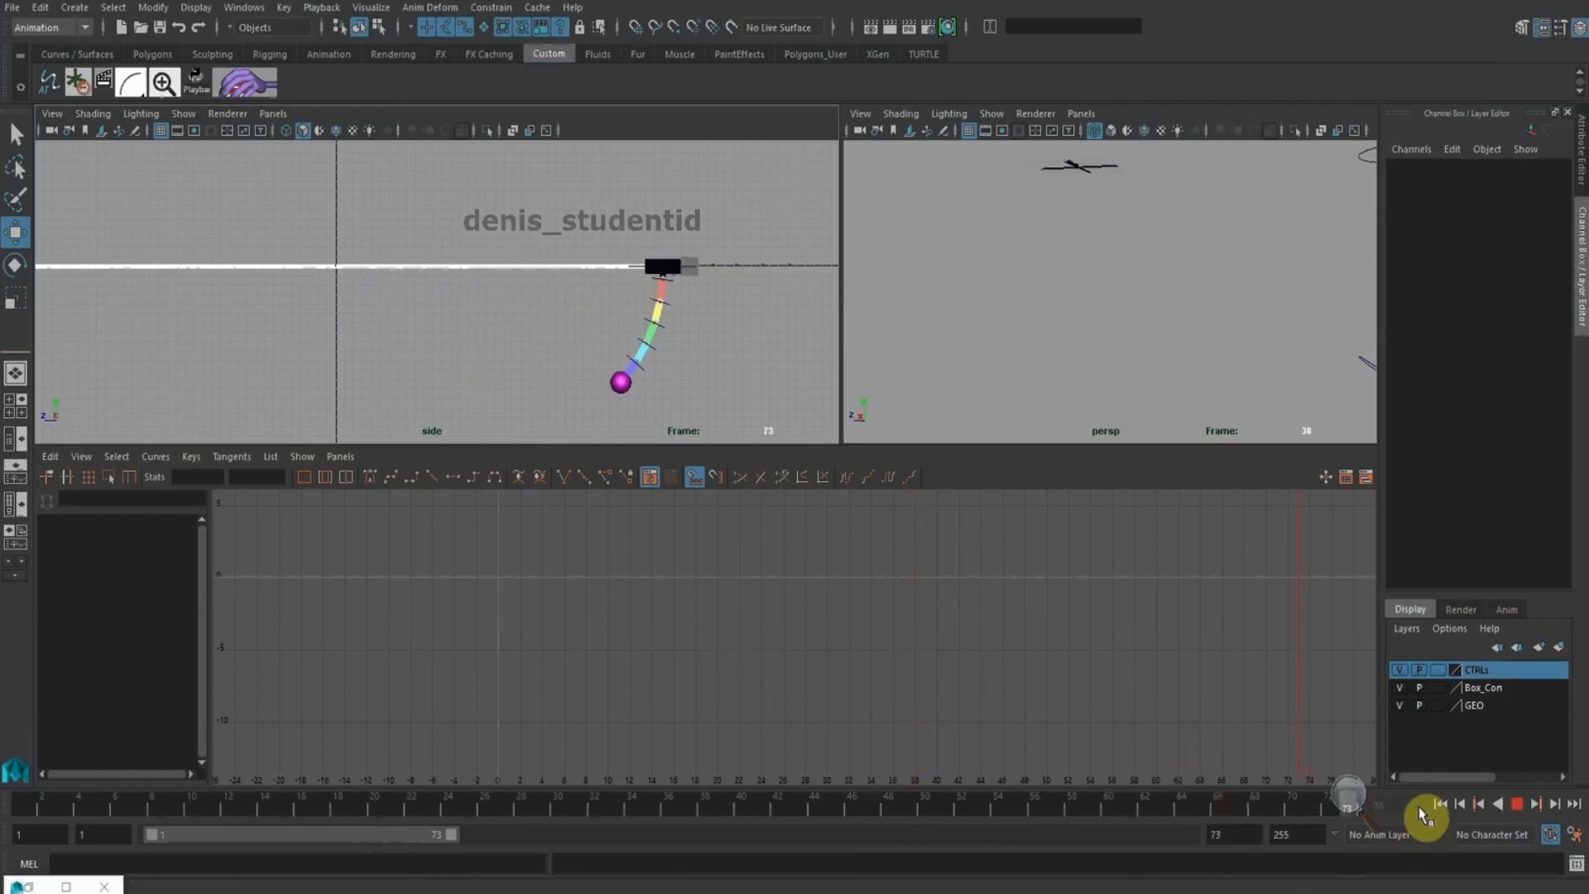
left_click_drag(1174, 369, 1050, 328, "alt")
middle_click_drag(1150, 314, 965, 326, "alt")
left_click_drag(1224, 411, 1150, 297, "alt")
left_click_drag(1228, 381, 1062, 214)
right_click_drag(1004, 575, 981, 616, "alt")
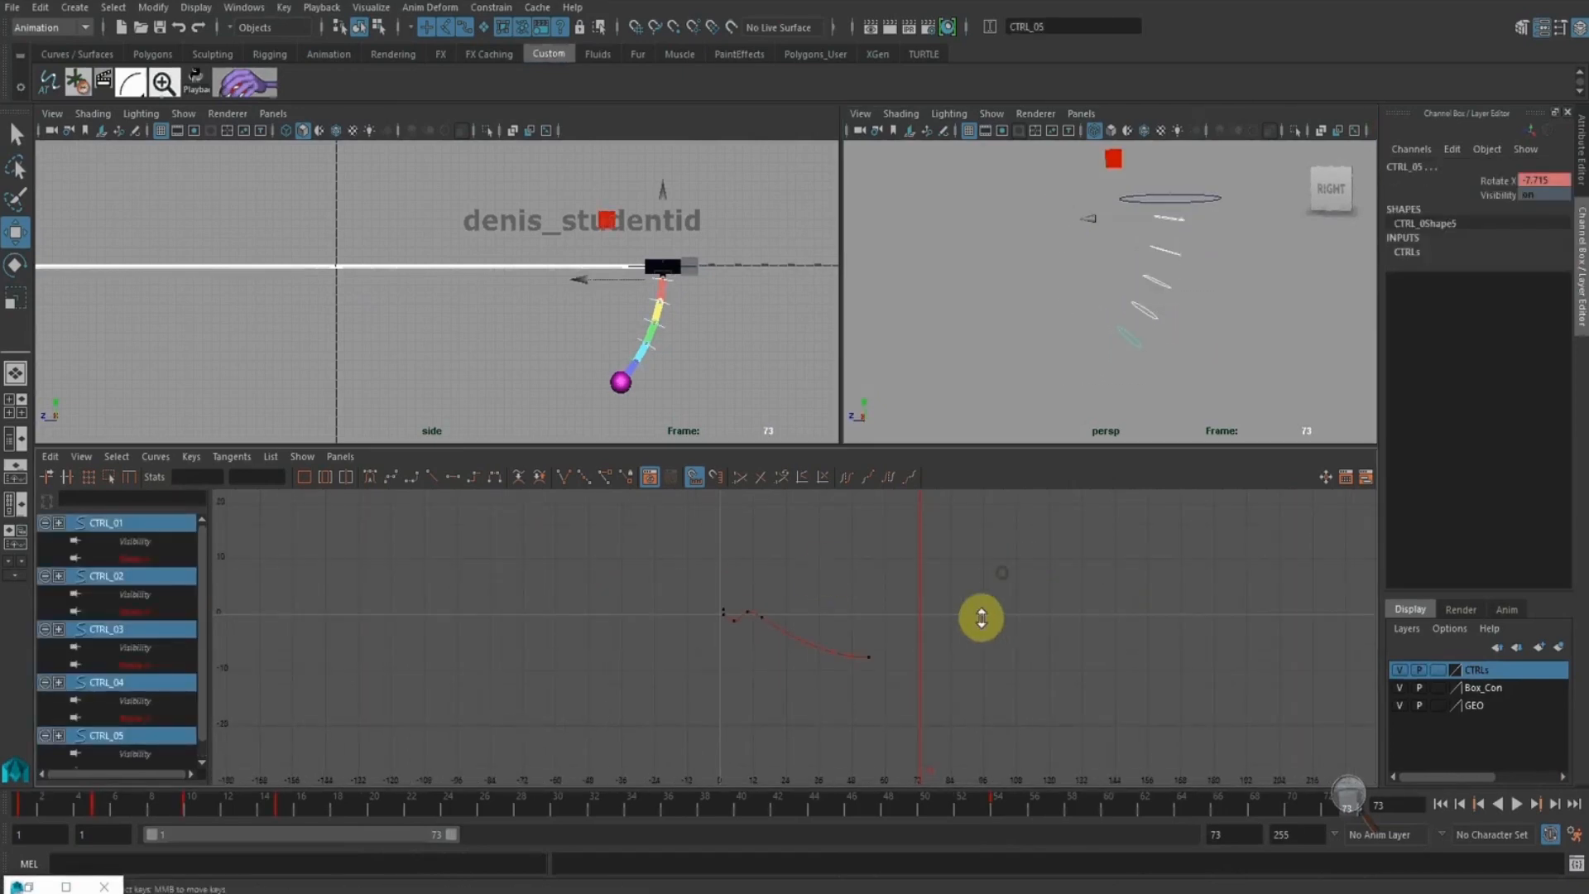
left_click_drag(837, 562, 973, 721)
right_click_drag(755, 592, 799, 607, "alt")
middle_click_drag(800, 607, 1059, 601, "shift")
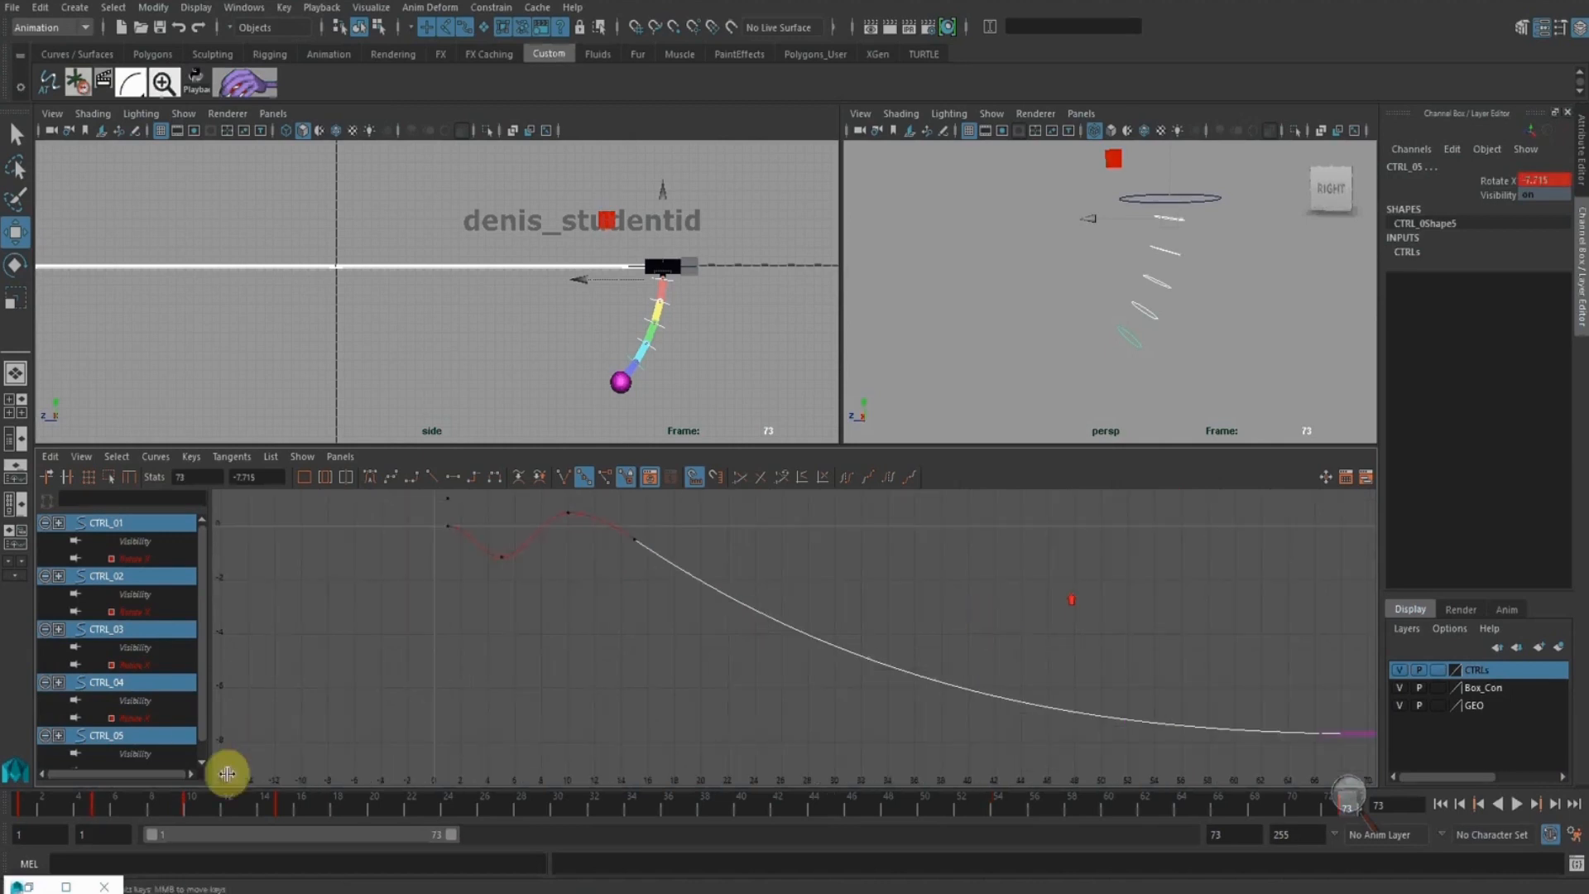
Key the controls at frame 45 with Rotate X at about -16 so the pendulum drags further behind
left_click_drag(232, 807, 820, 838)
middle_click(502, 349)
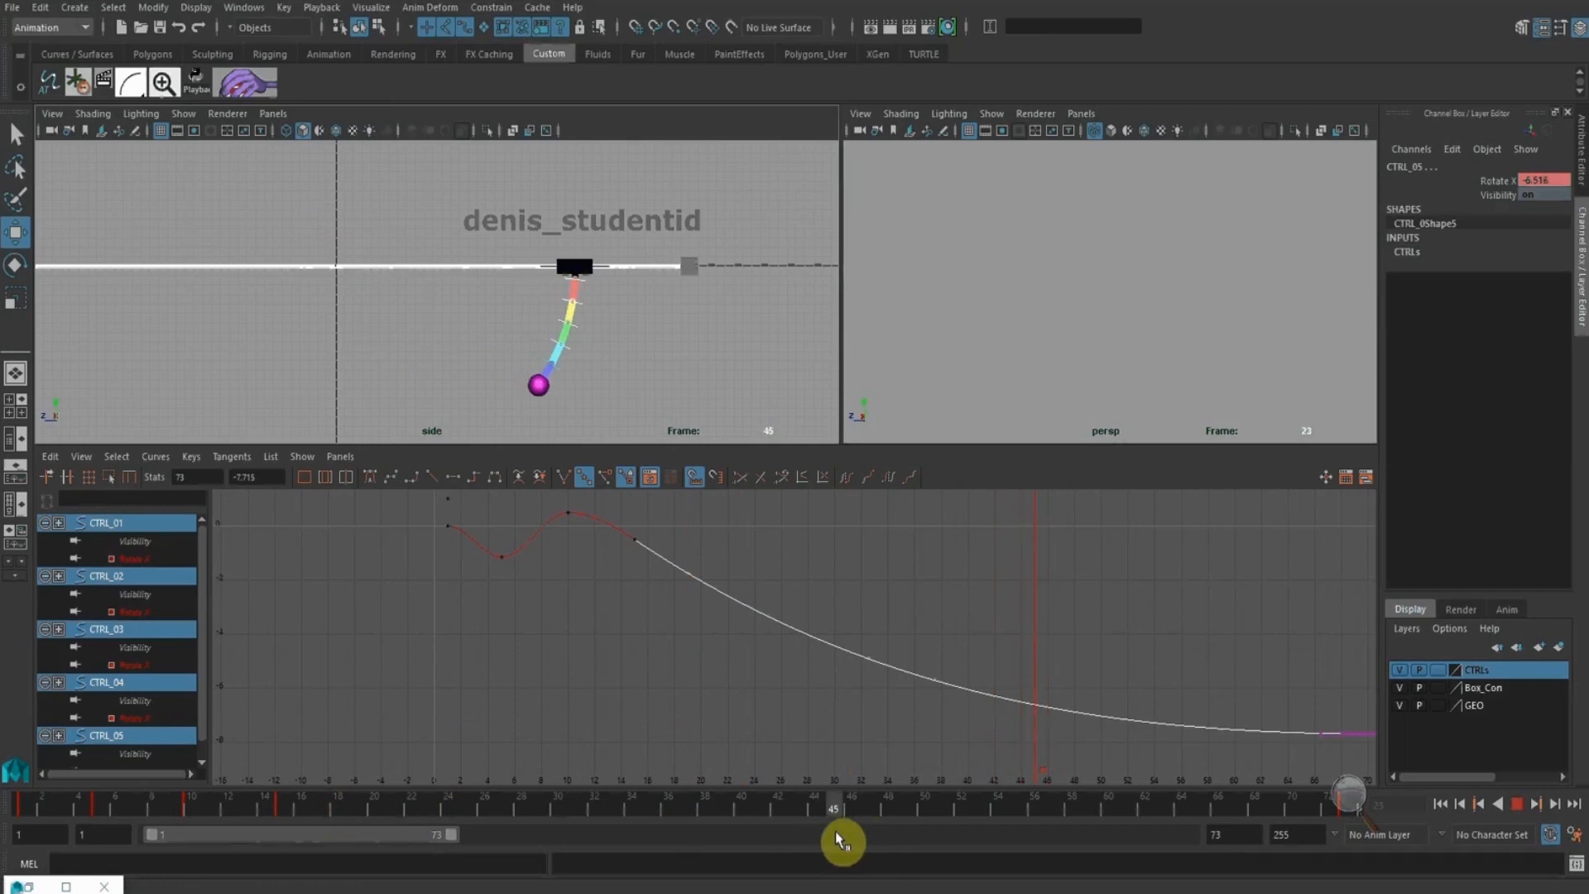
middle_click(1078, 353)
left_click(1498, 180)
key("e")
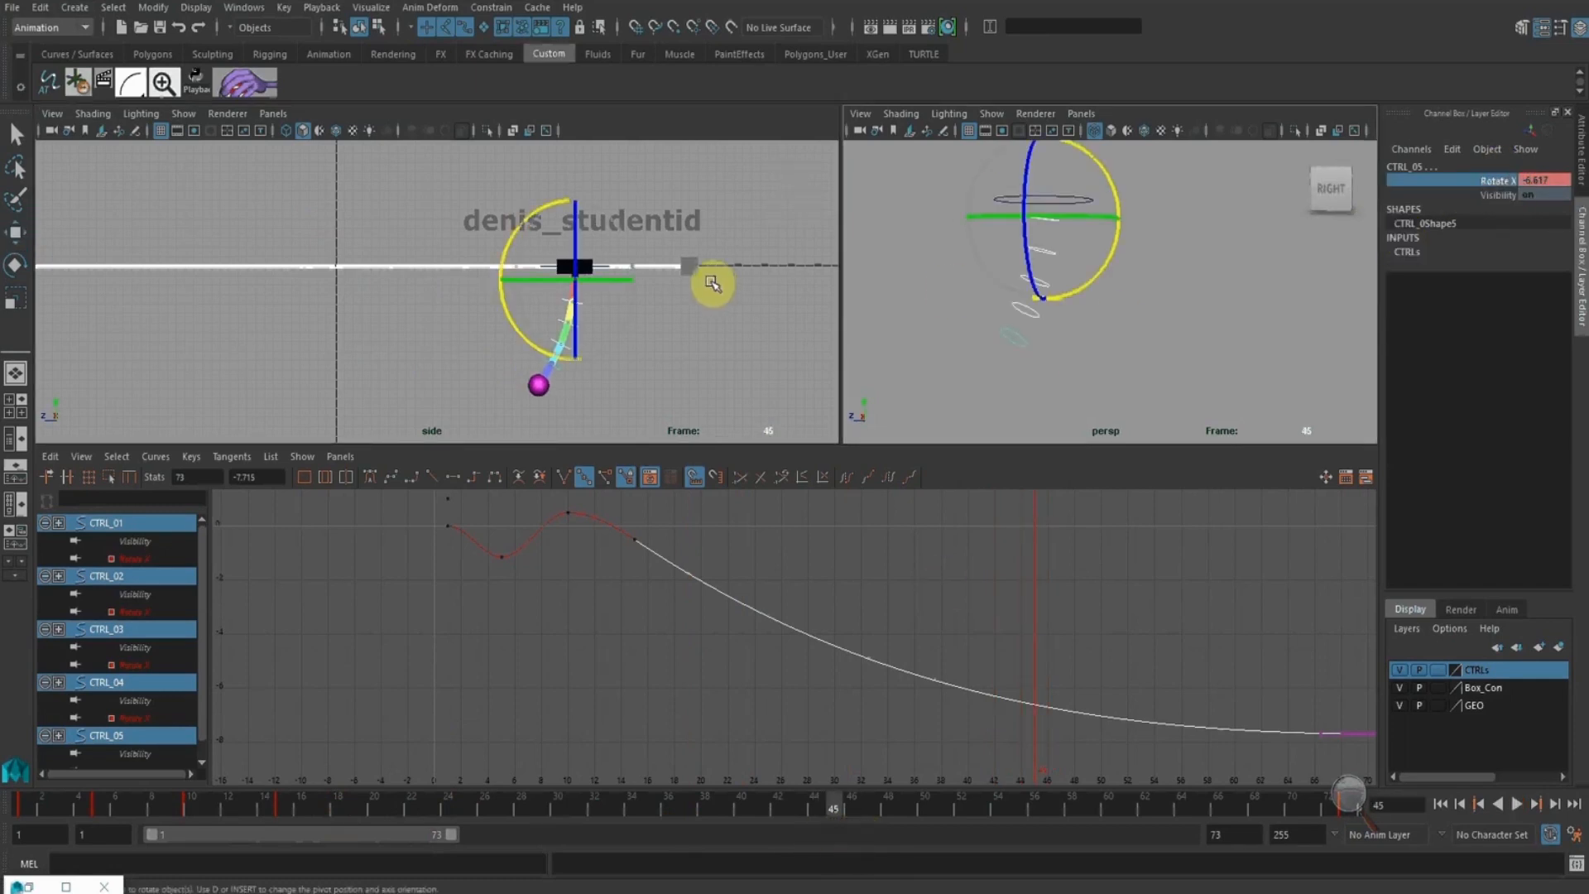
middle_click_drag(713, 280, 690, 281)
key("s")
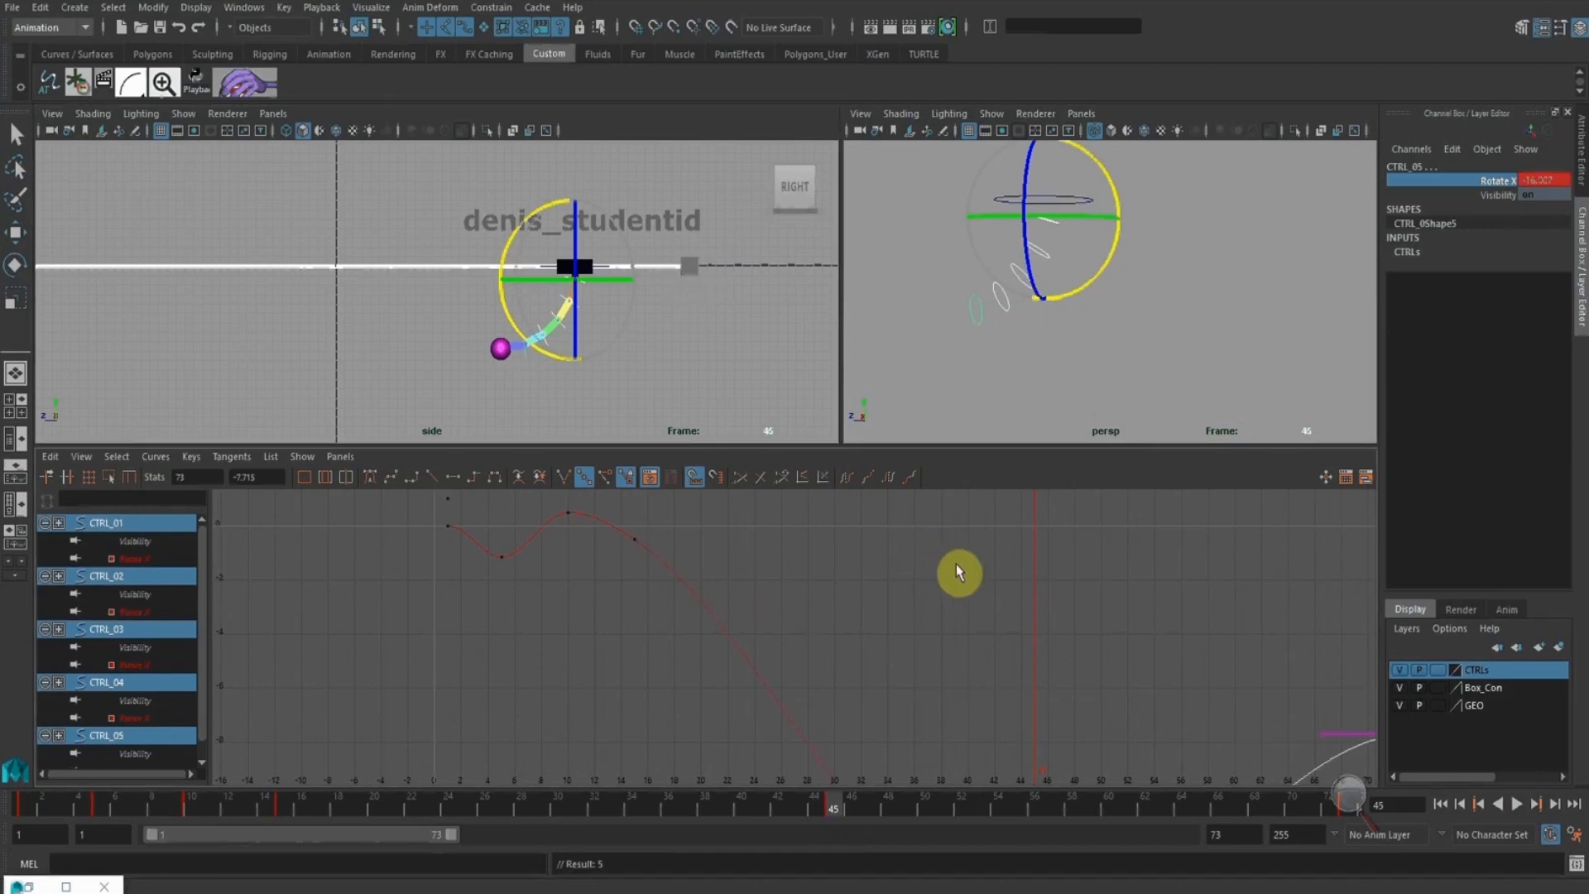
right_click_drag(956, 570, 912, 653, "alt")
middle_click_drag(912, 652, 912, 634, "alt")
right_click_drag(950, 612, 939, 599, "alt")
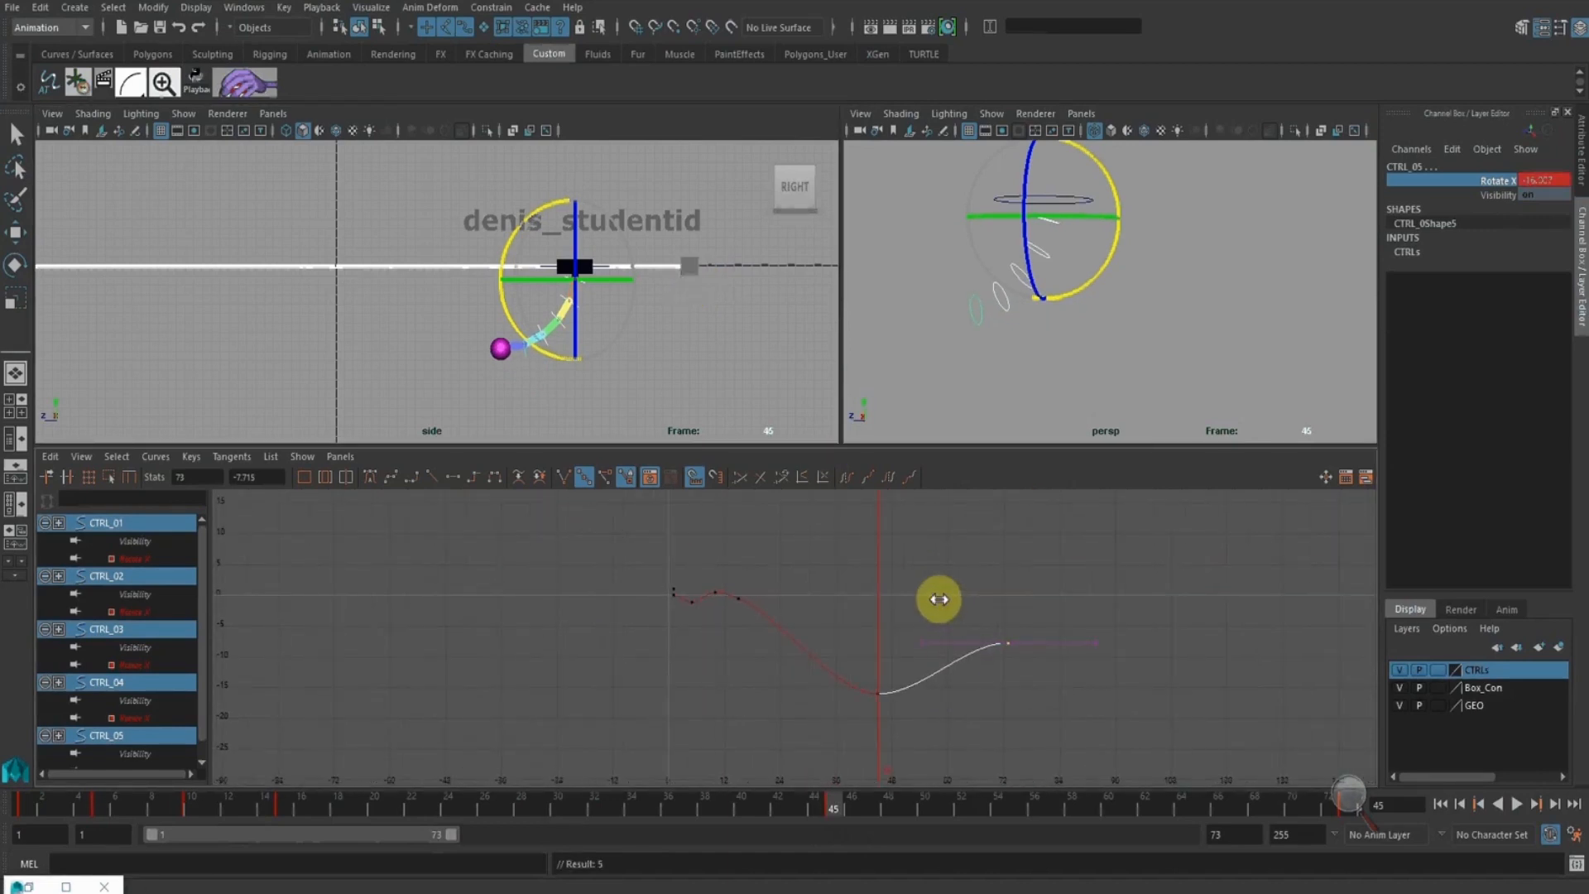
Deselect the controls and play the animation to review the stronger drag around frame 45
left_click(695, 382)
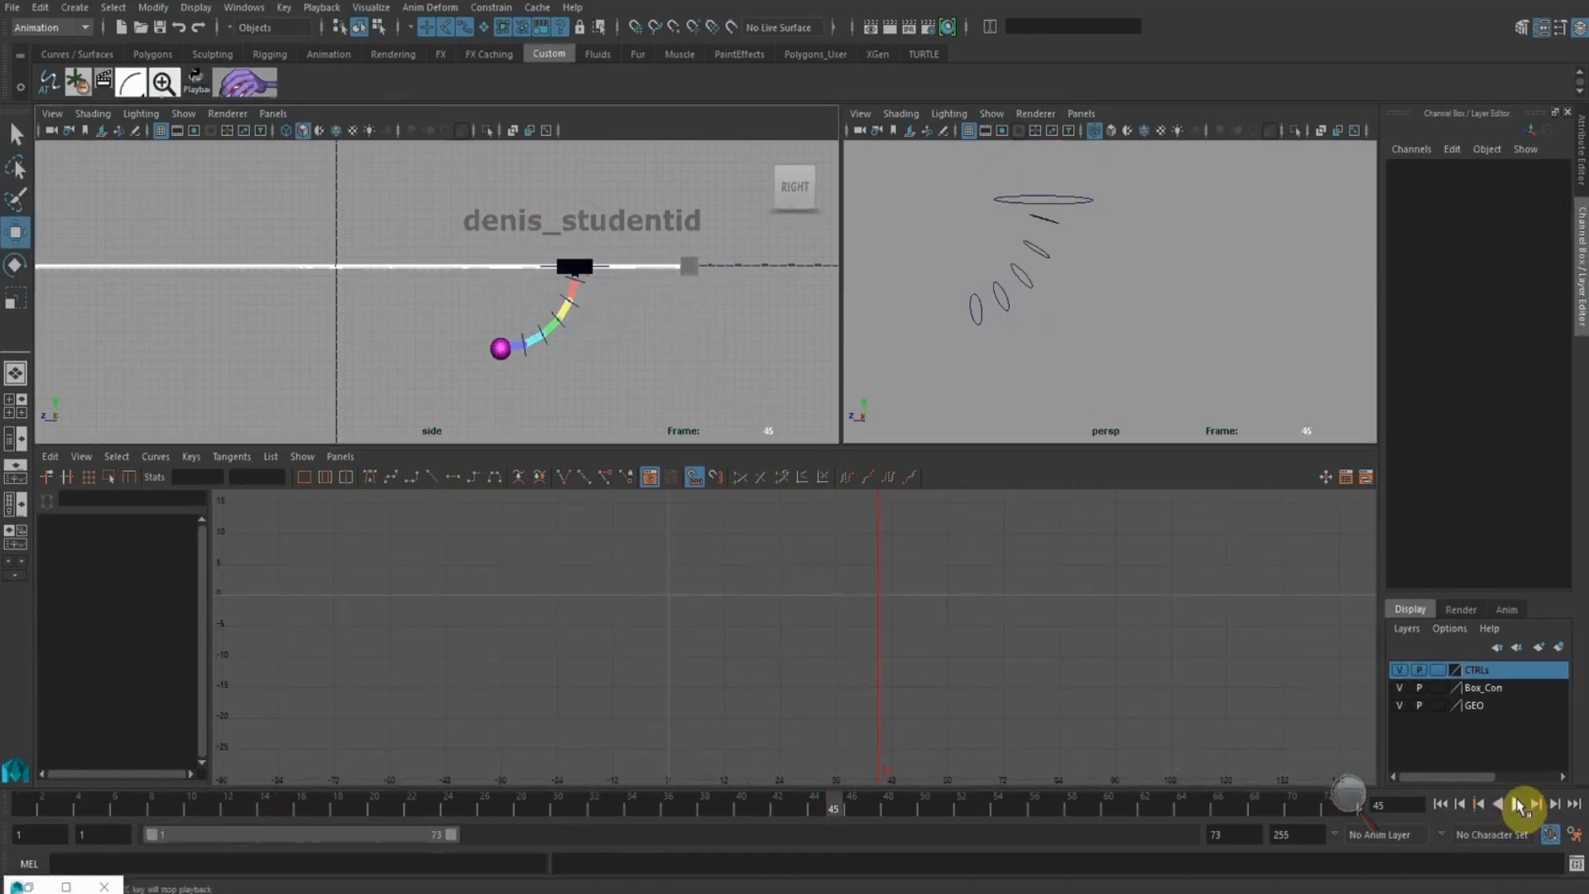
left_click(1520, 805)
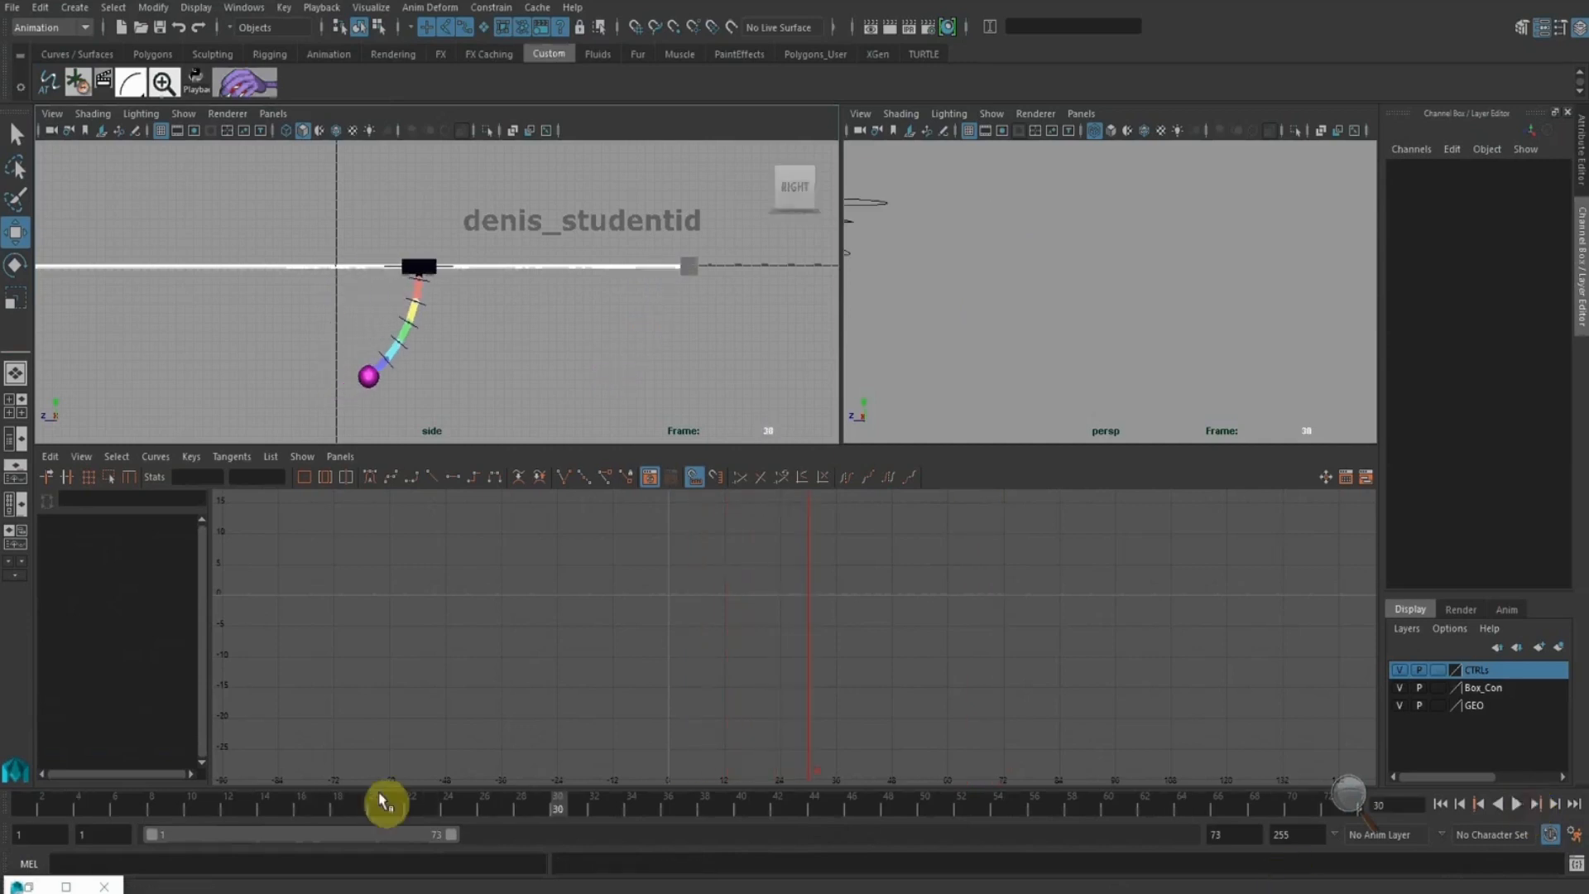
key("Escape")
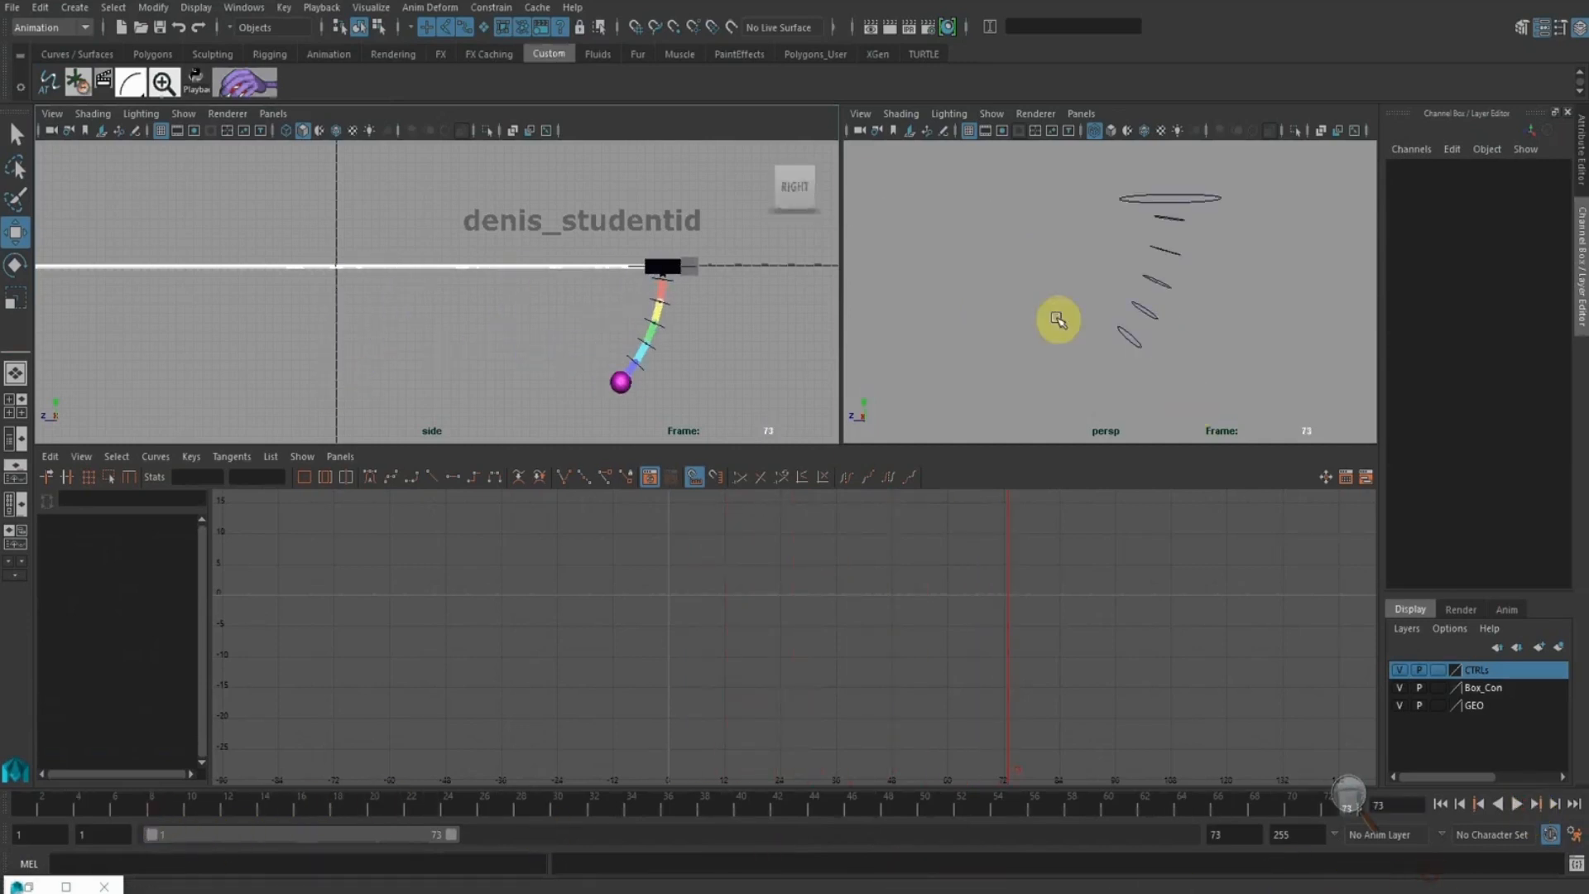
Apply stepped tangents to all of the controls' Rotate X keys and play the animation with held poses
left_click_drag(1246, 395, 1066, 218)
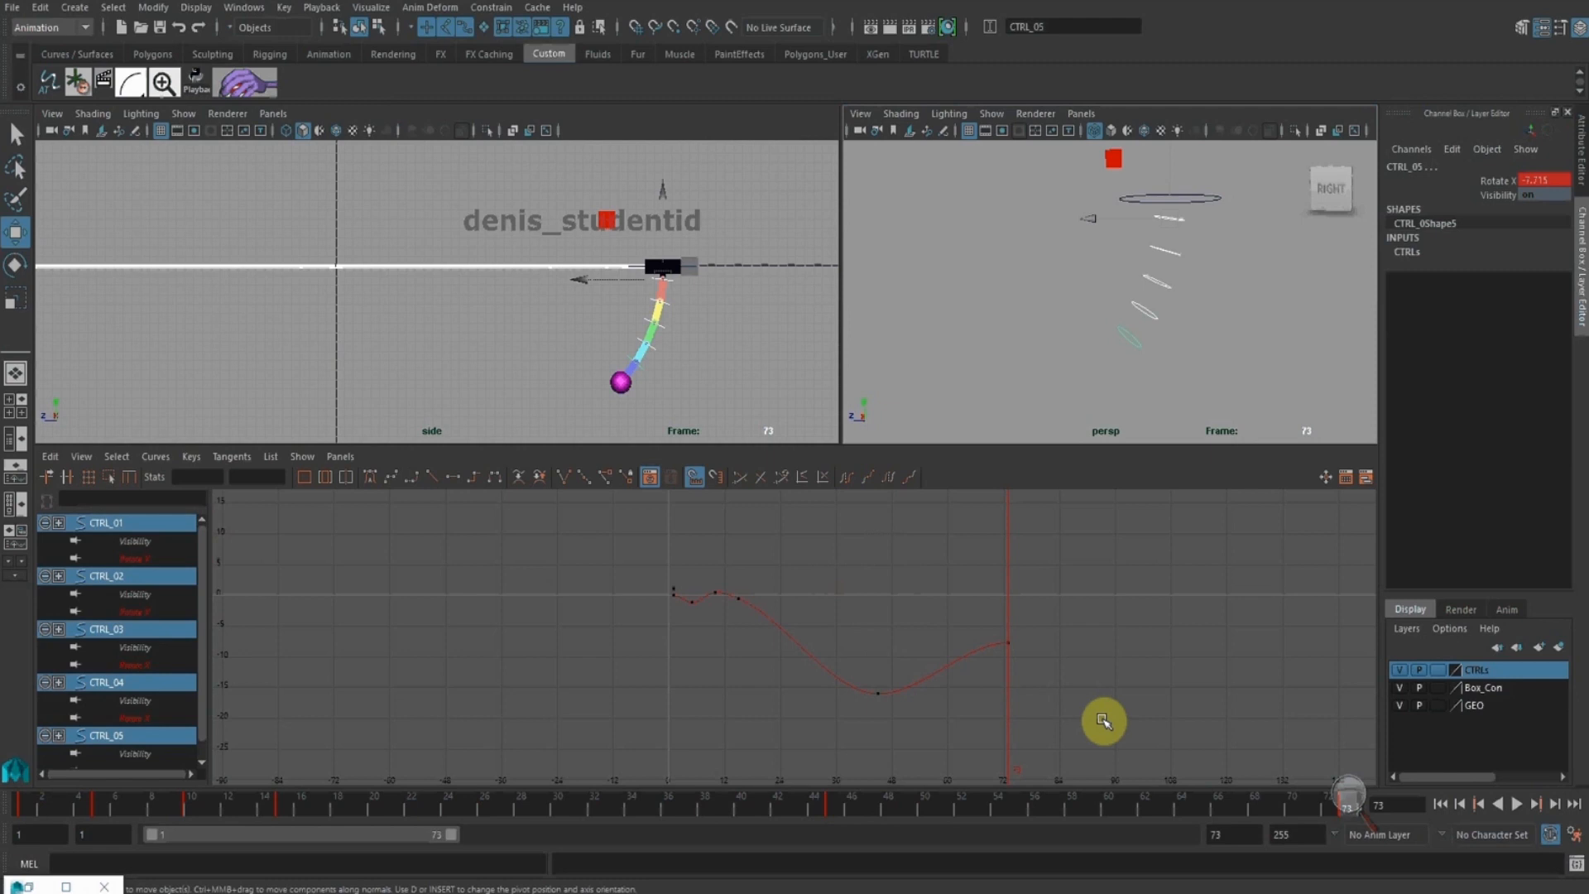
left_click_drag(1104, 720, 638, 544)
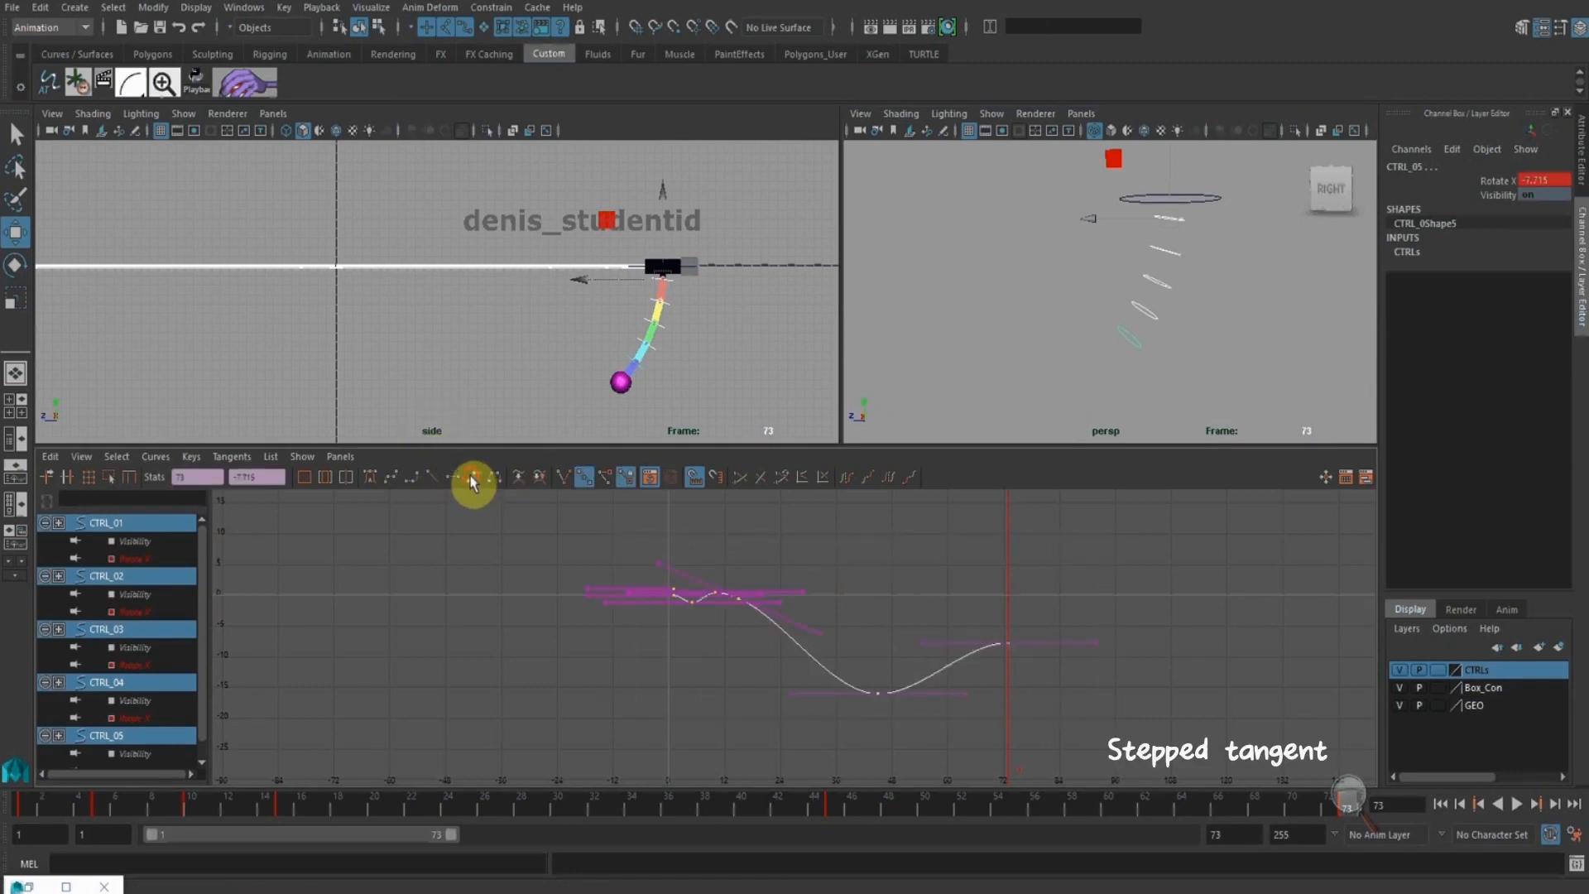
left_click(450, 333)
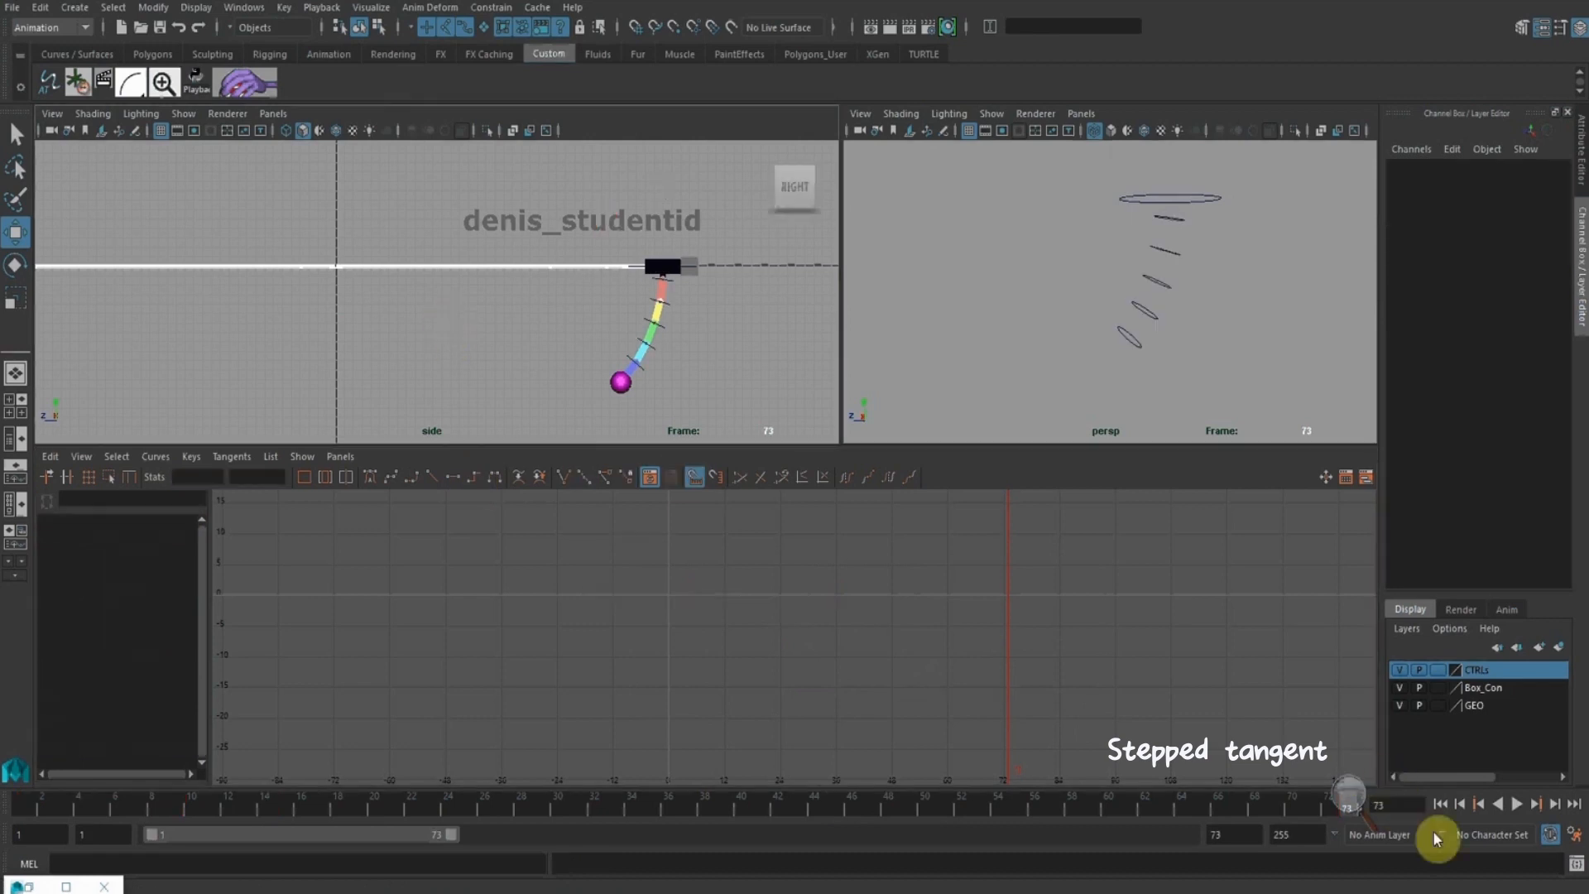
left_click(1512, 804)
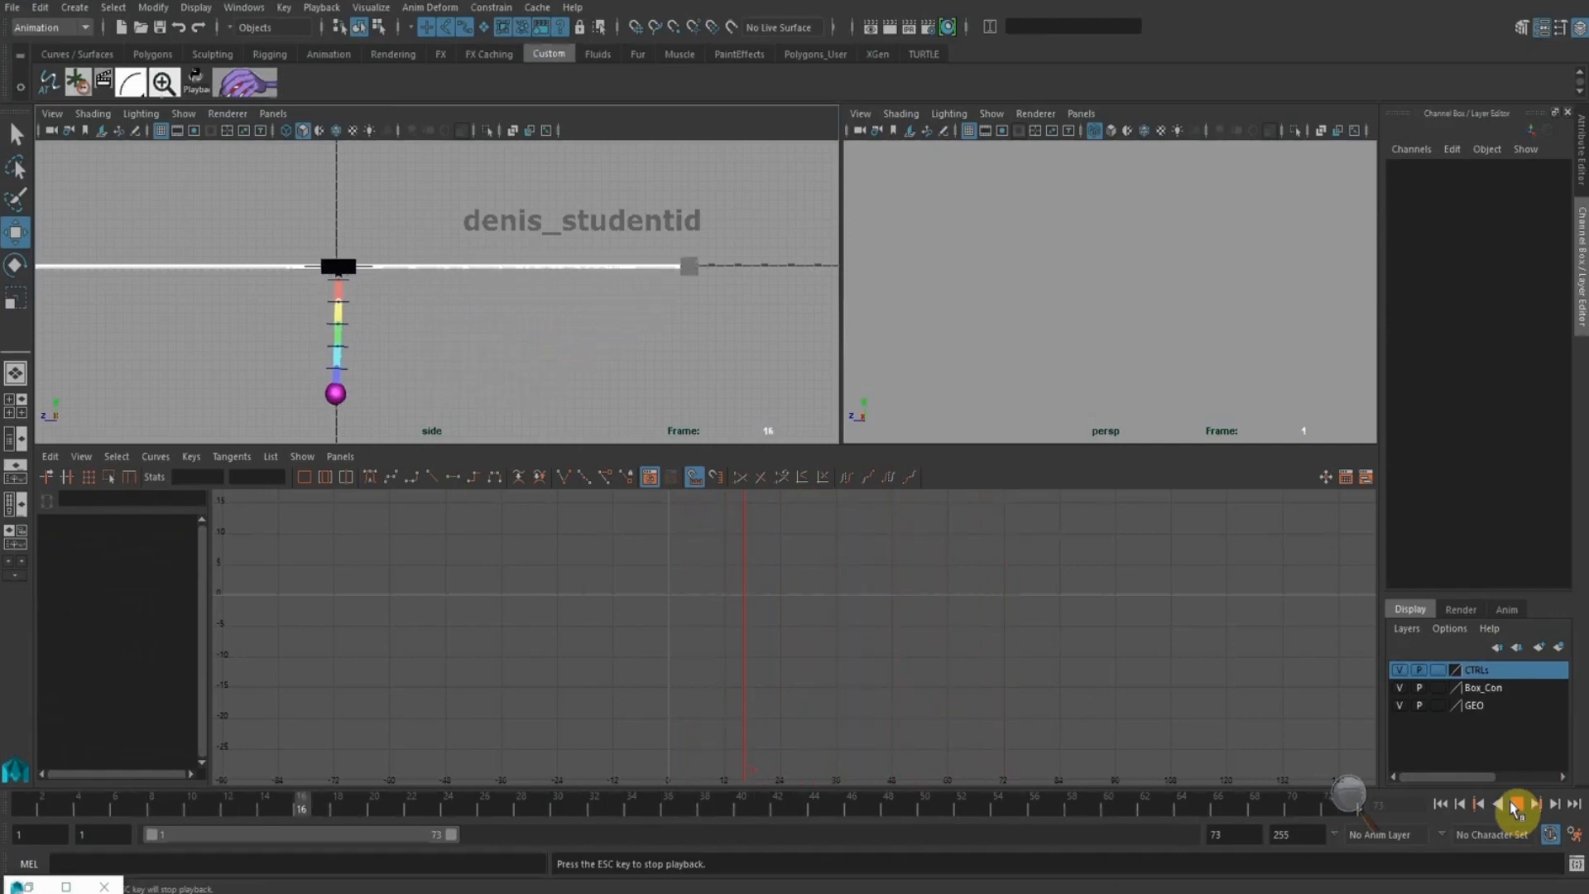
left_click(1512, 802)
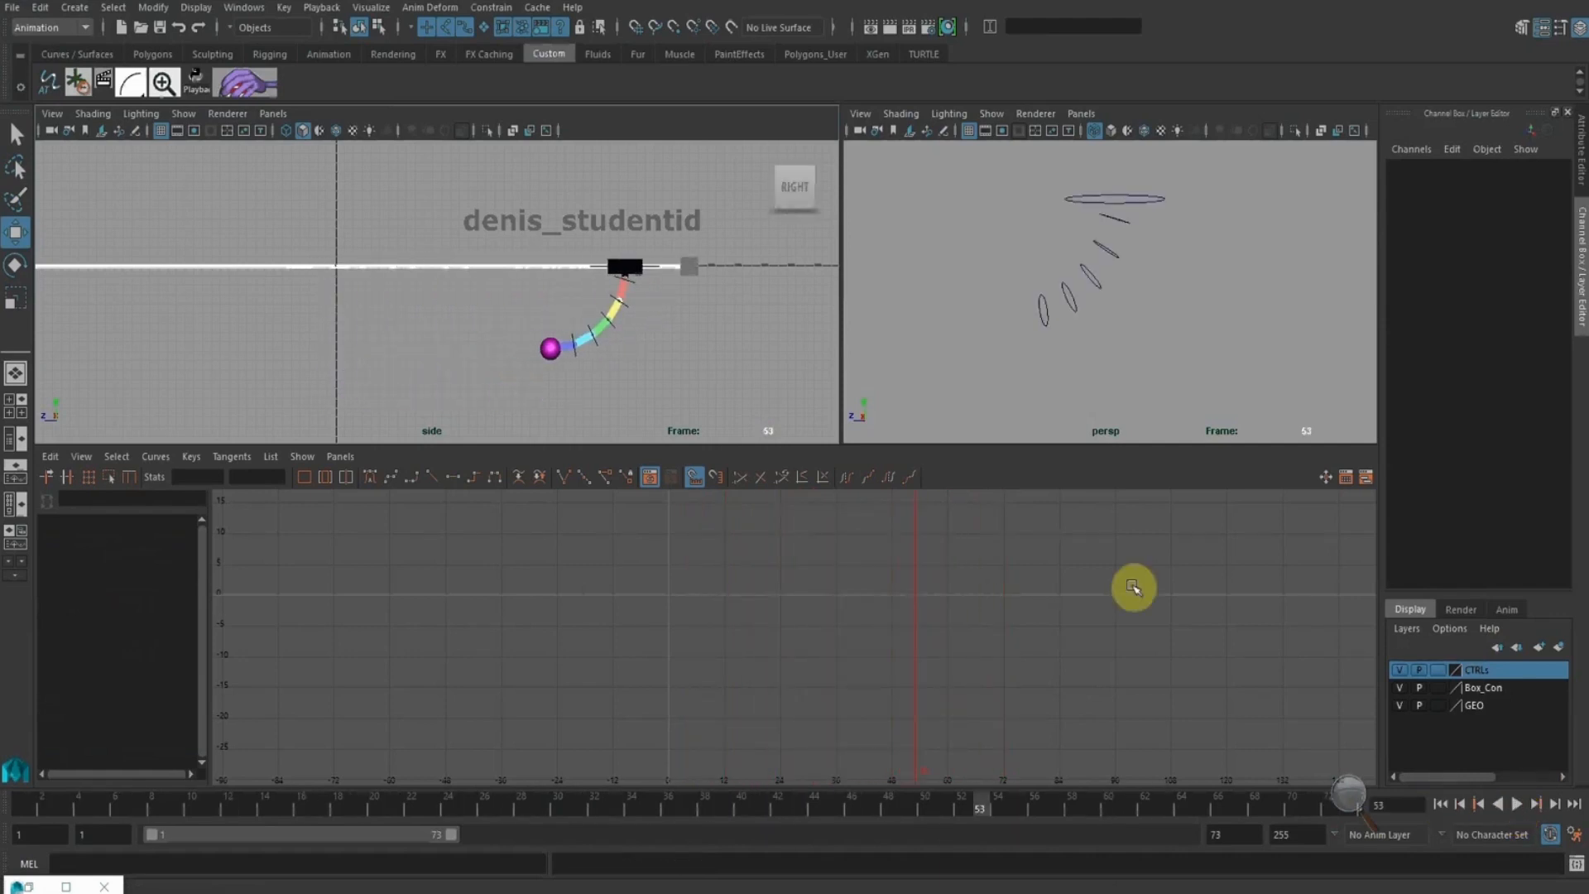
Reselect the pendulum controls and undo the stepped tangents on their Rotate X curves
left_click_drag(1176, 352, 901, 217)
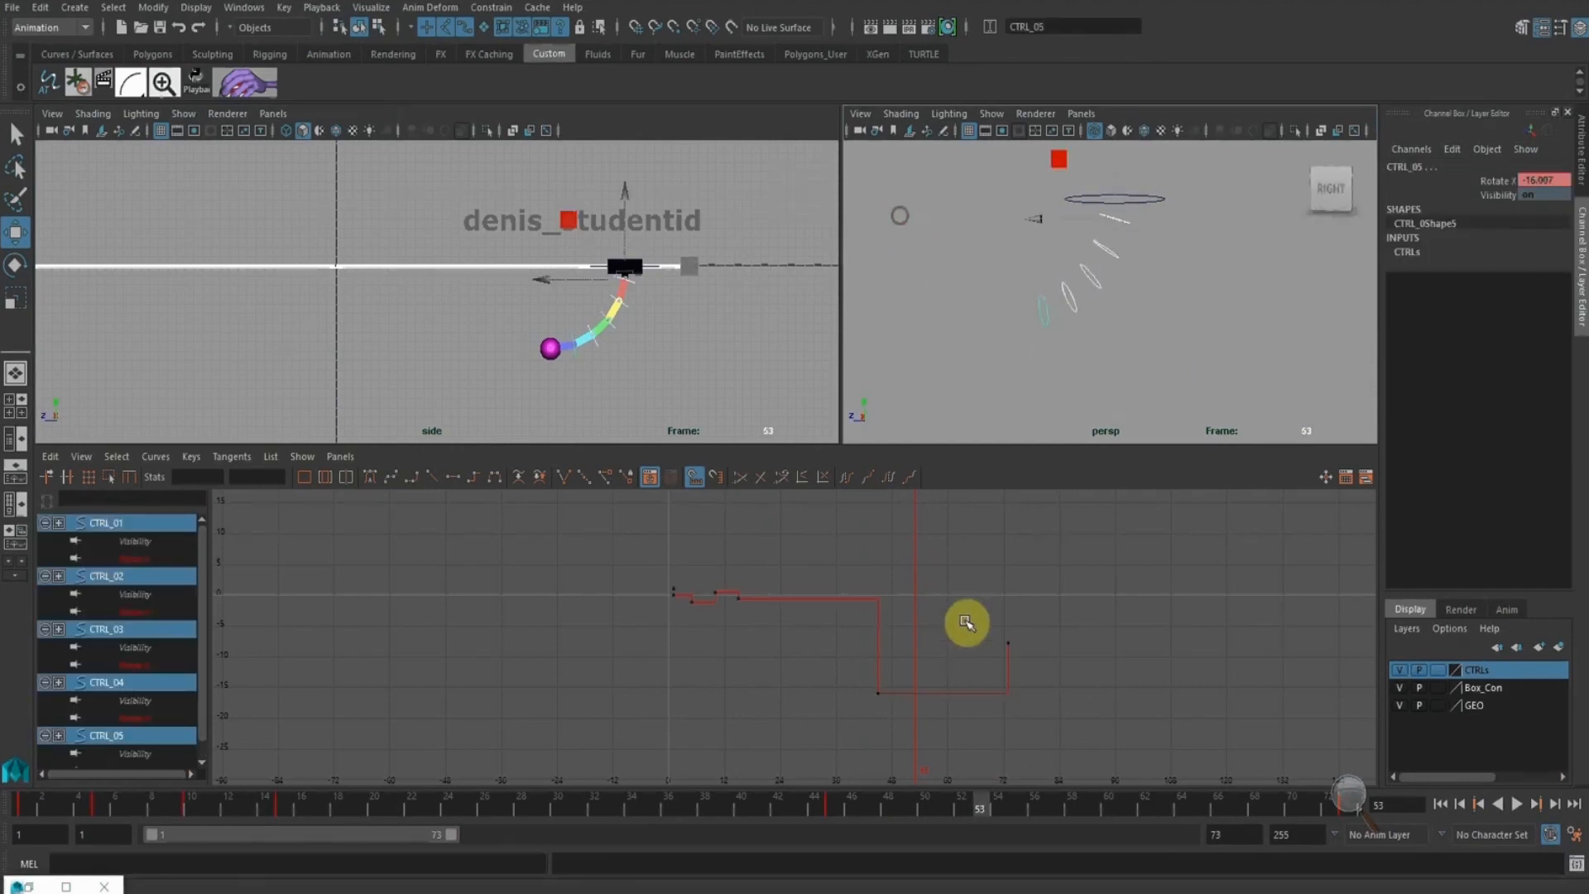
key("ctrl+z")
key("ctrl+z")
key("ctrl+z")
left_click(1019, 573)
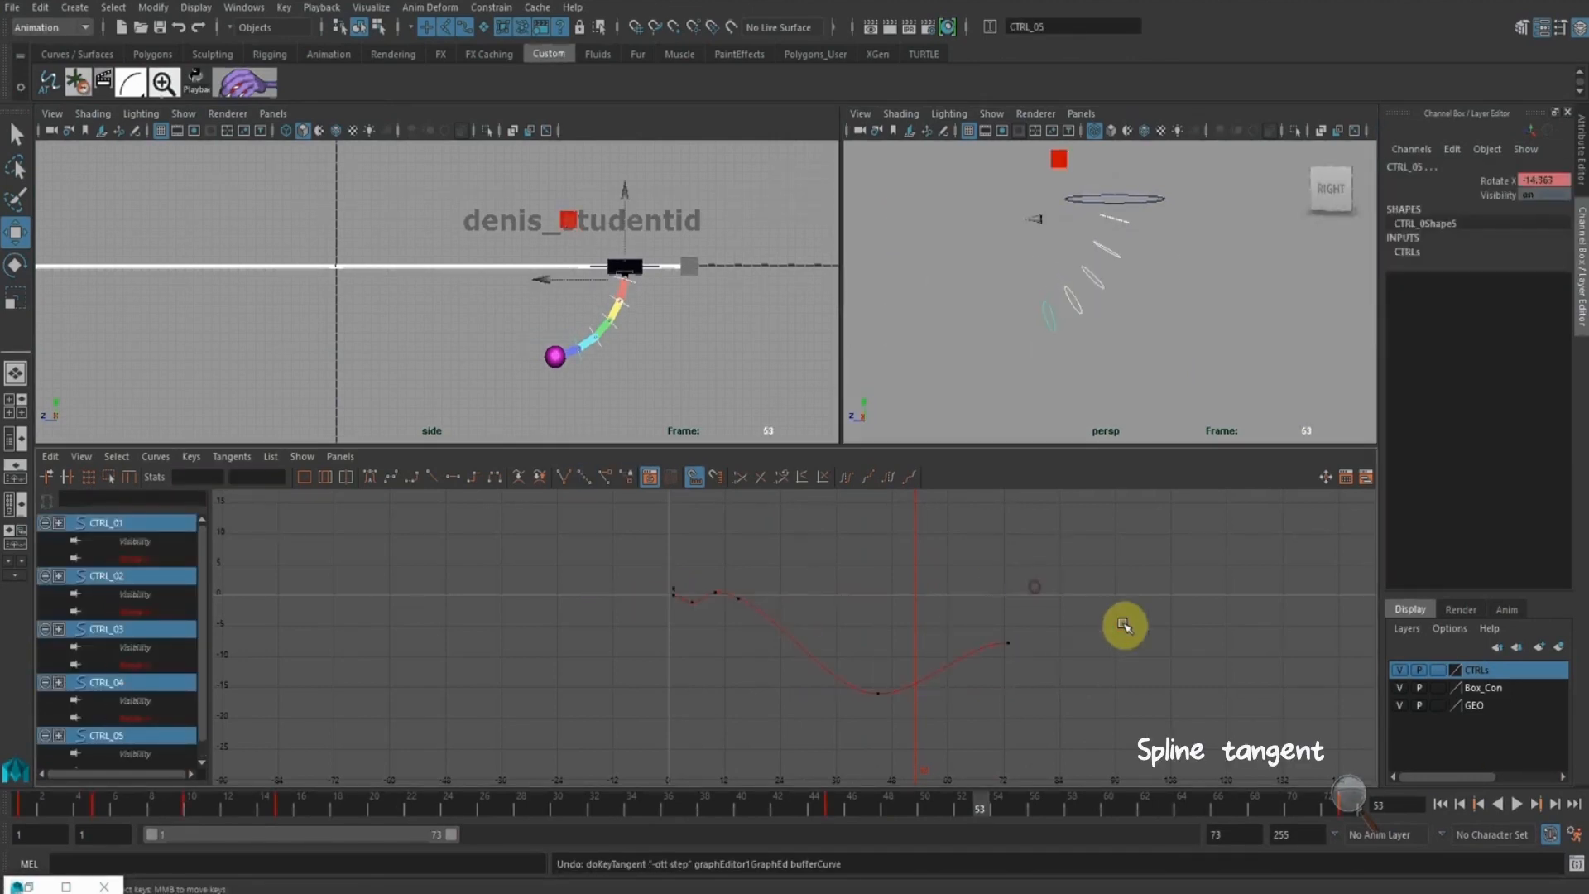
Play the animation with the smooth spline tangents and deselect the controls to view the pendulum clearly
left_click(1518, 805)
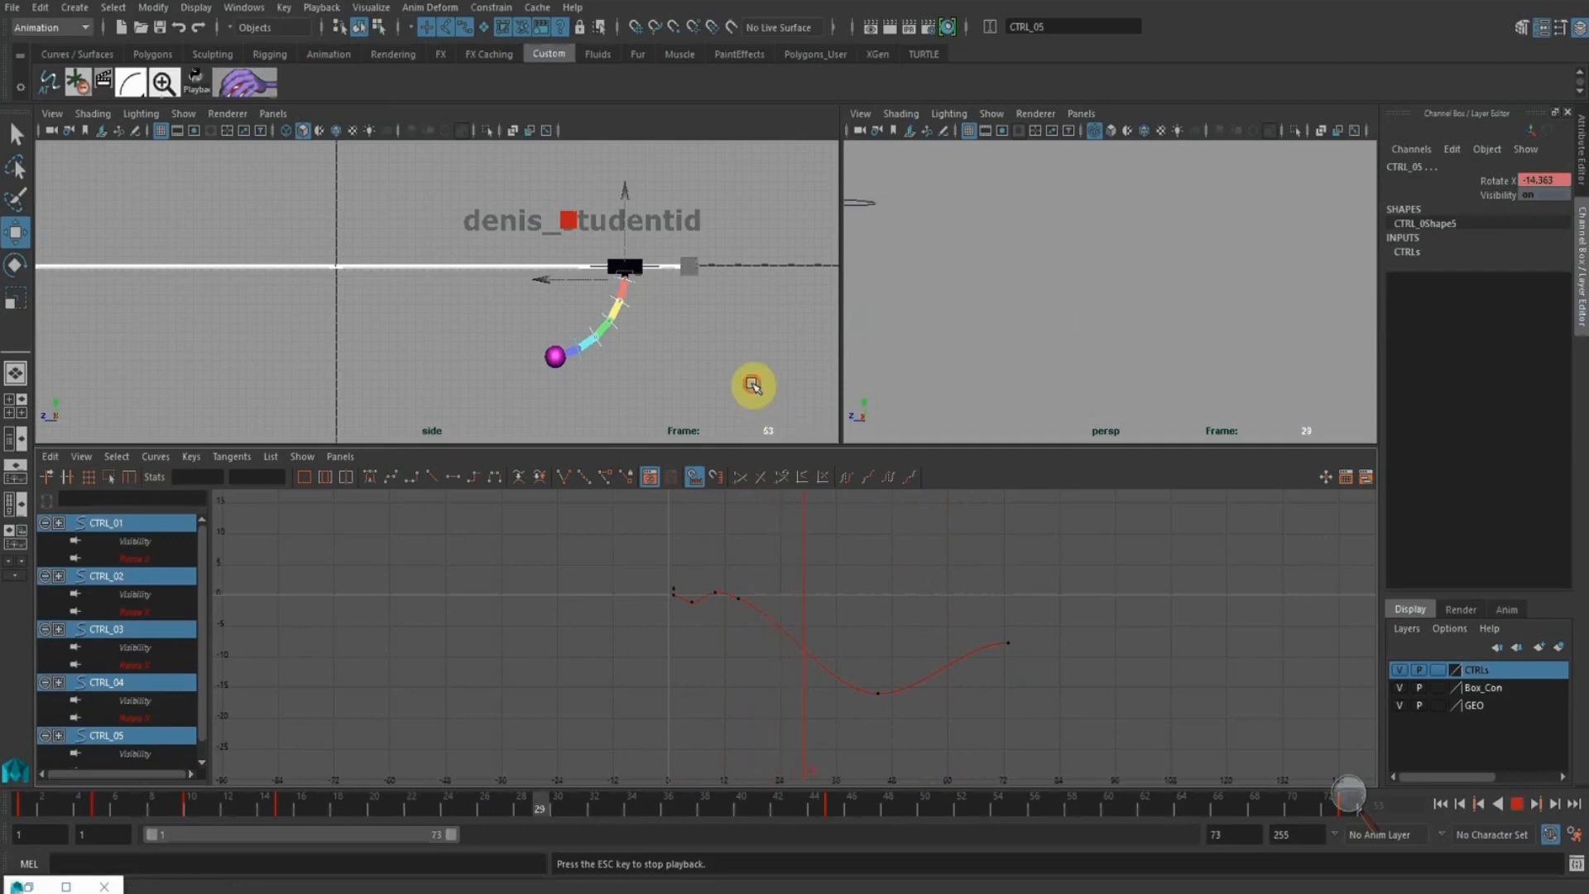
left_click(753, 385)
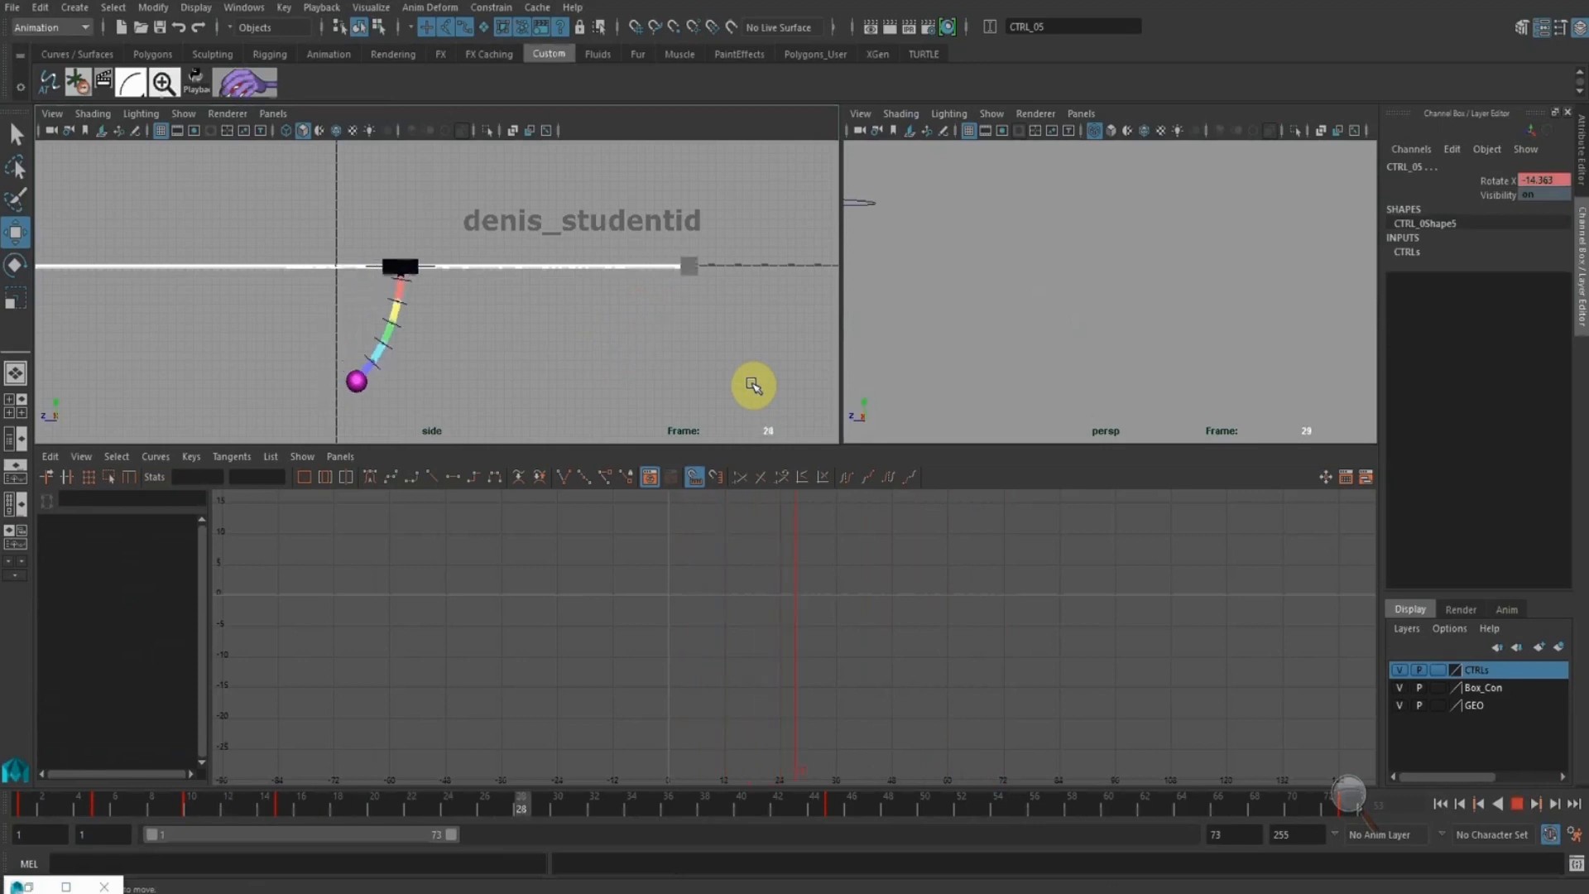
Stop the playback and select all of the pendulum controls again
left_click(1518, 804)
left_click(1125, 654)
left_click_drag(1247, 378, 1002, 206)
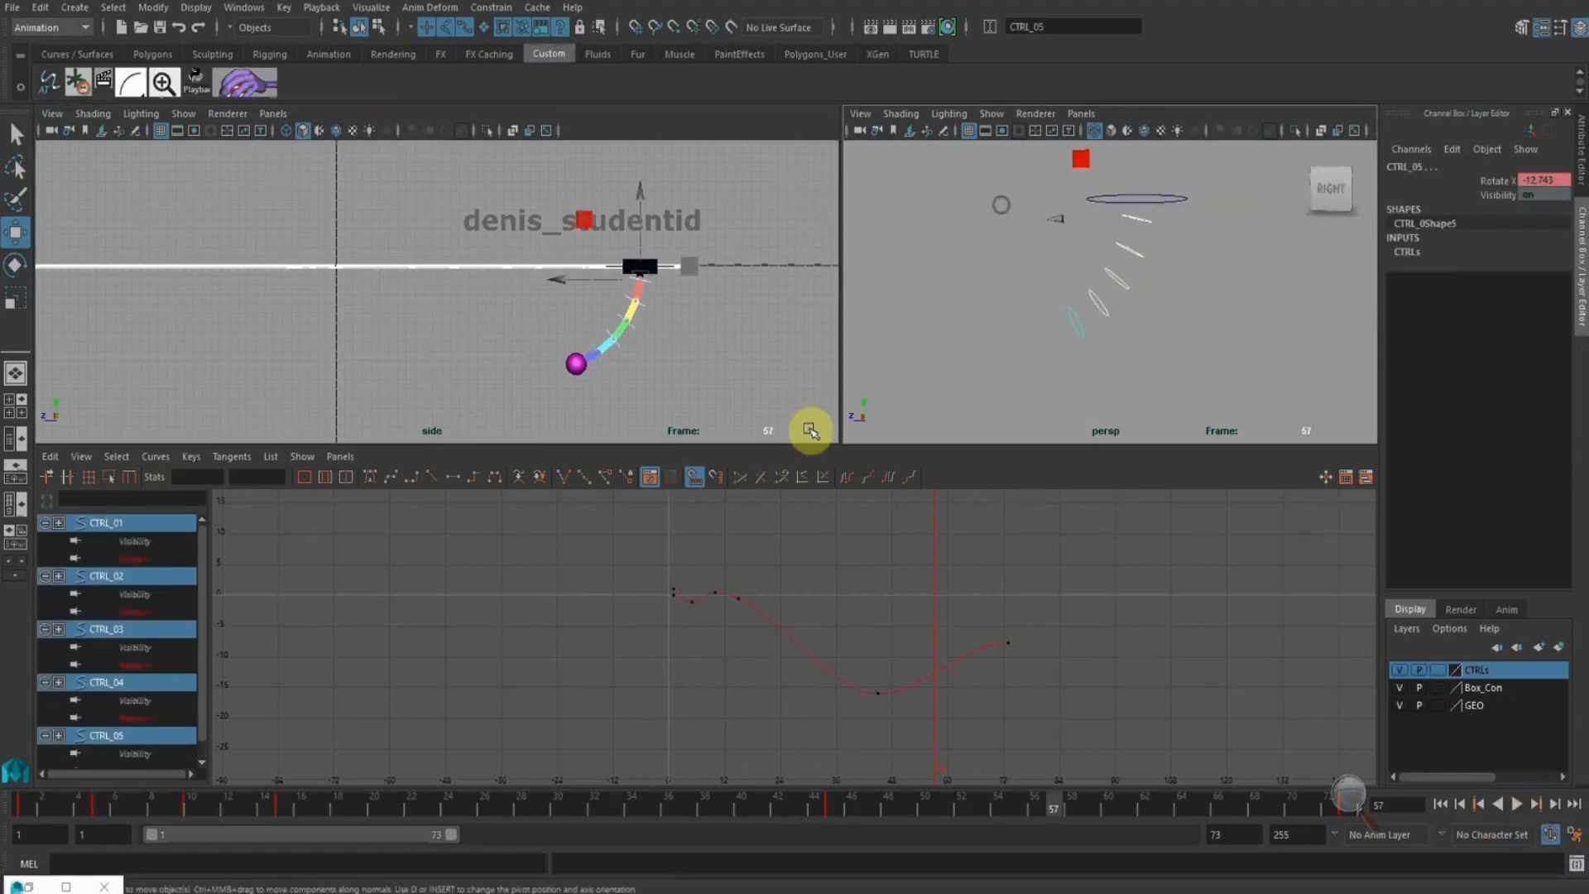
Try stepped tangents on the controls' Rotate X curves and undo them
left_click(476, 479)
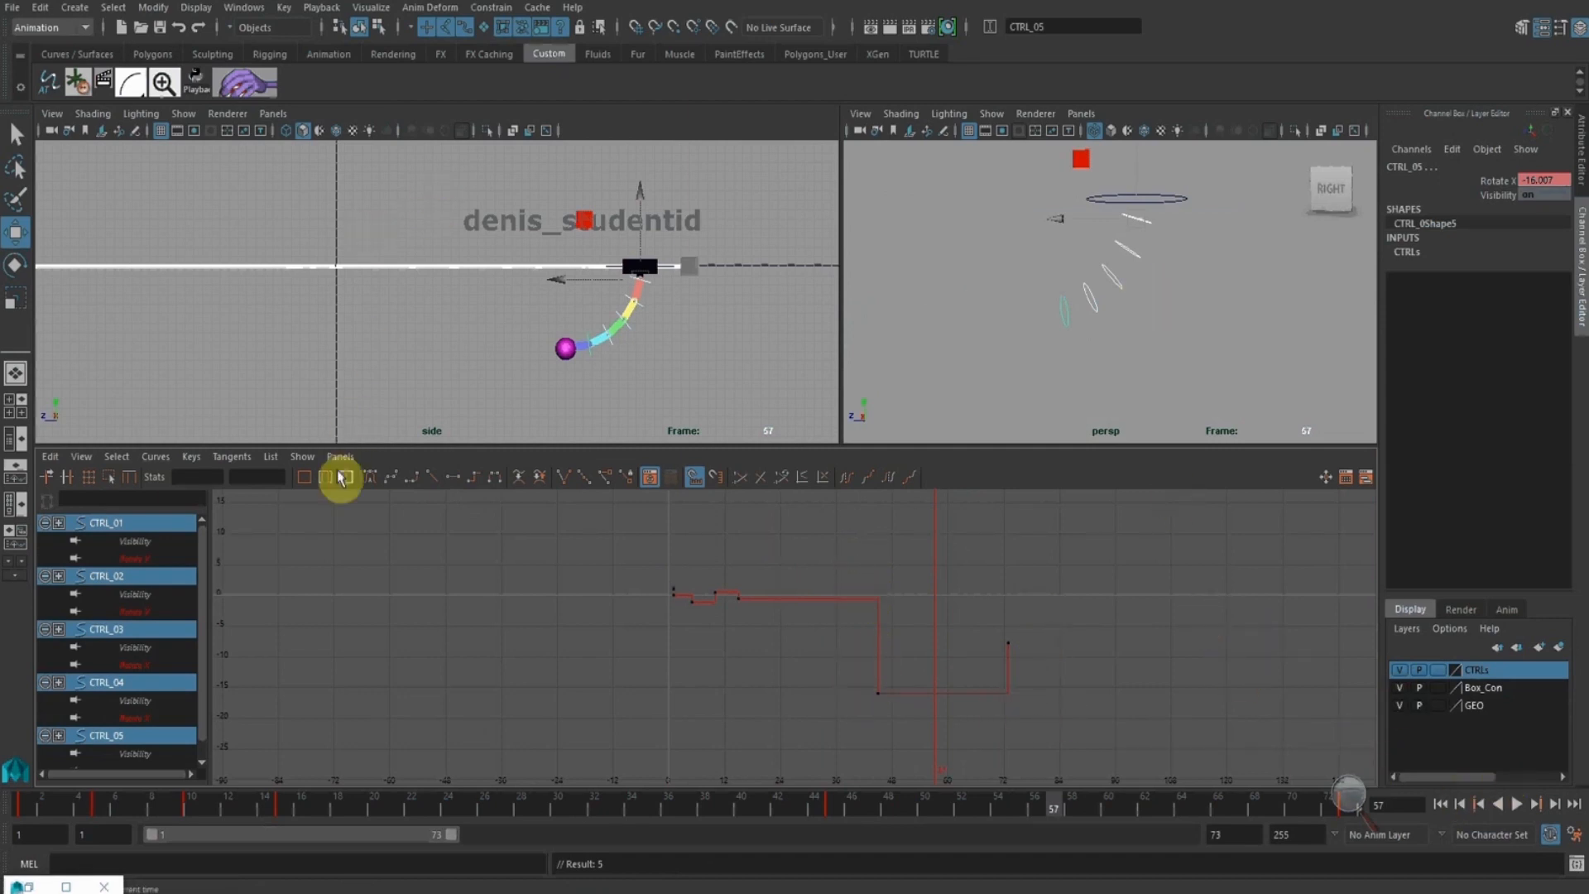
key("ctrl+z")
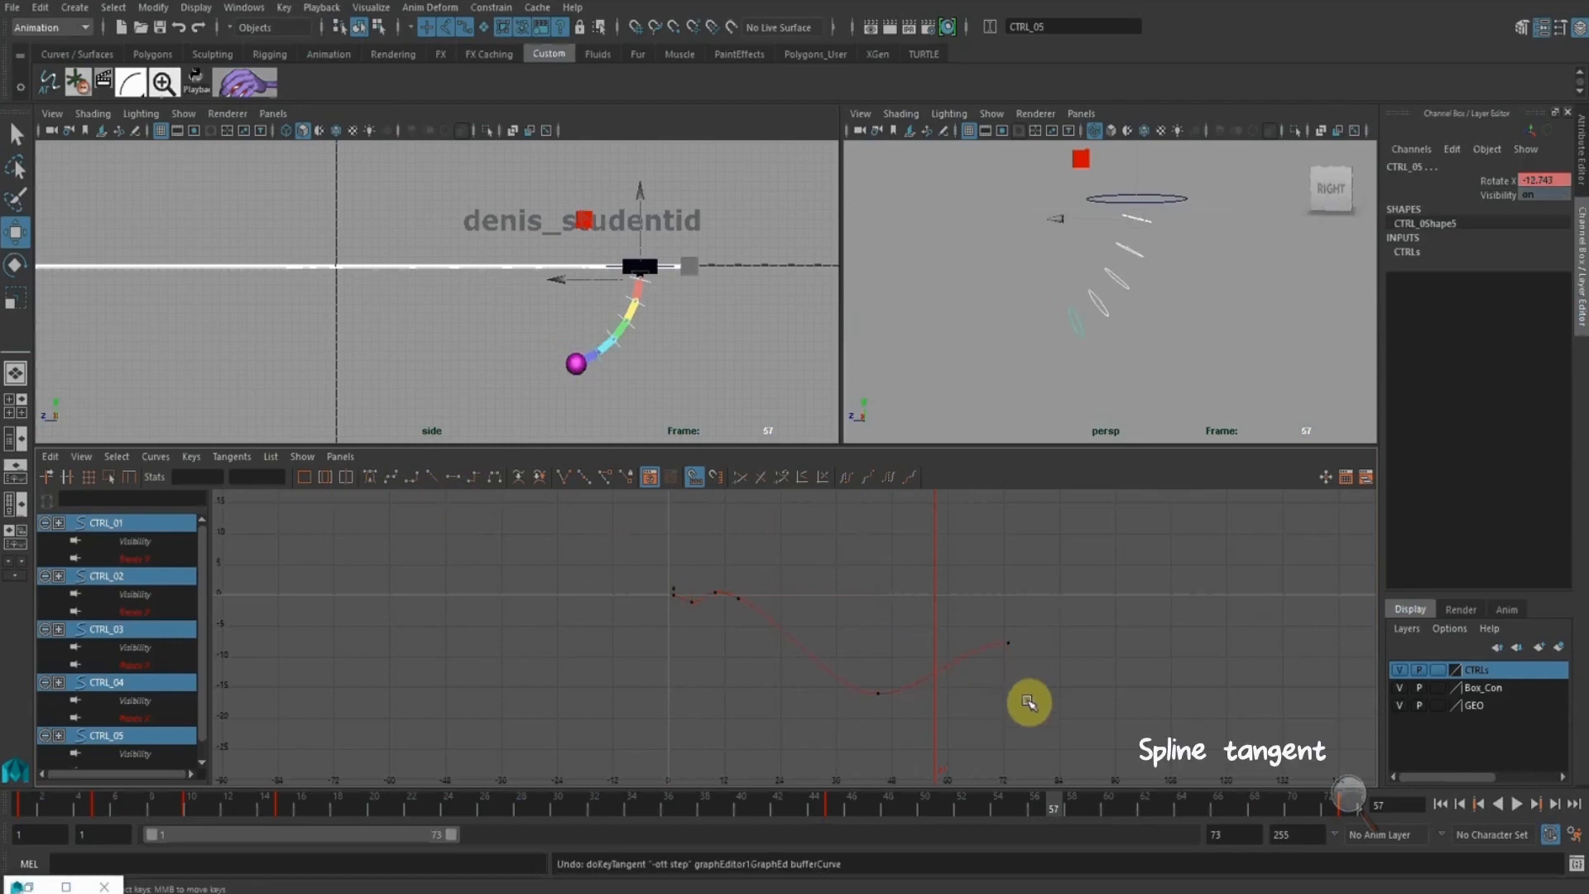
Extend the playback range to end at frame 110 and review the motion up to frame 85
left_click_drag(452, 836, 597, 861)
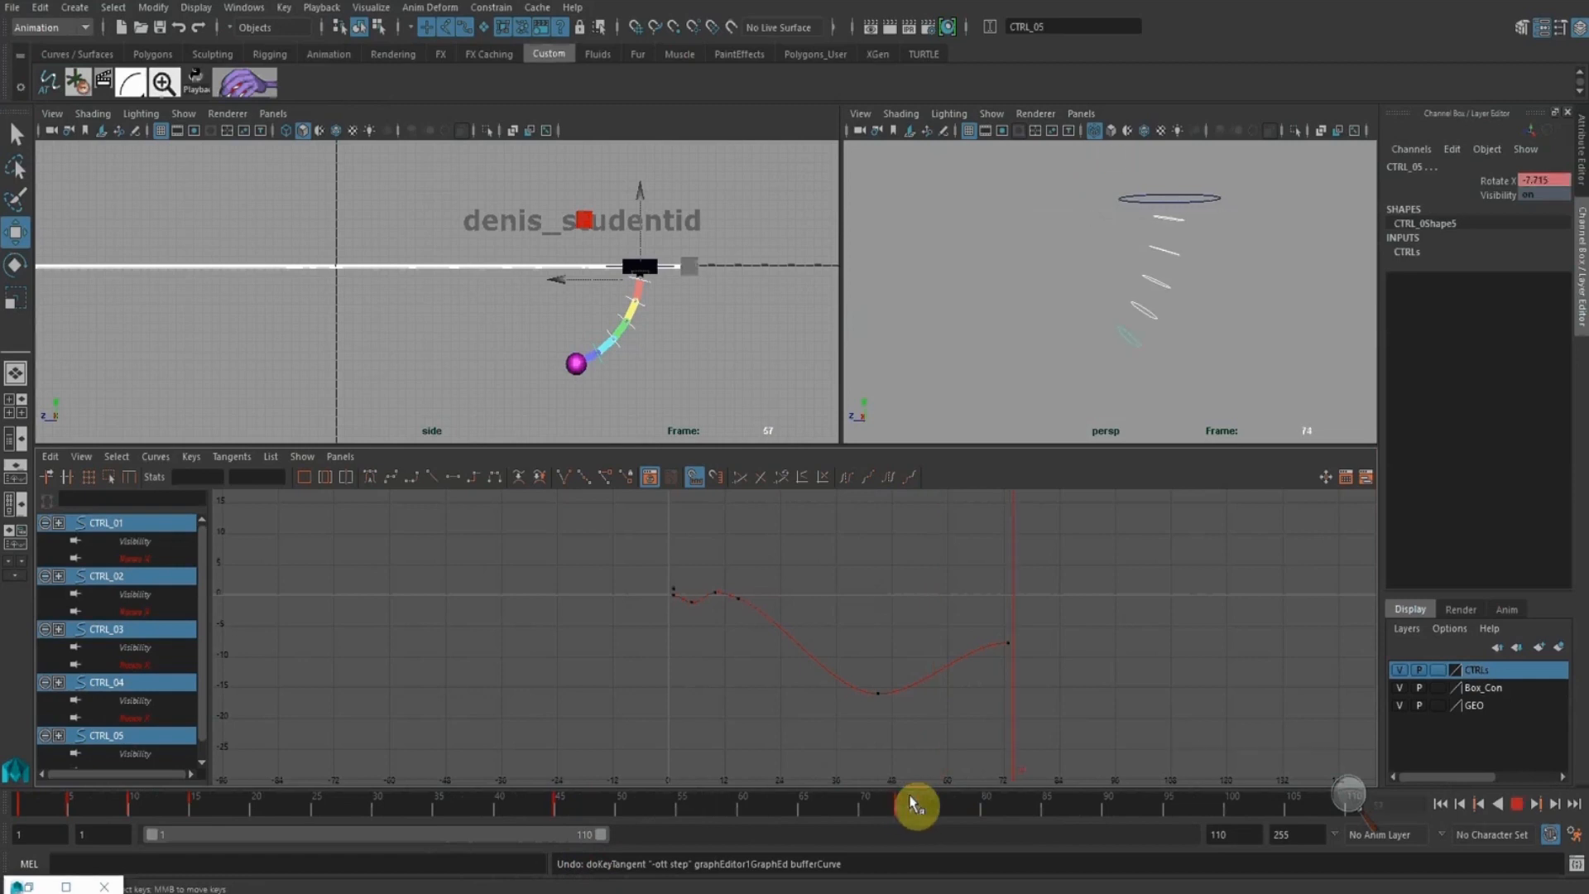
left_click(1044, 807)
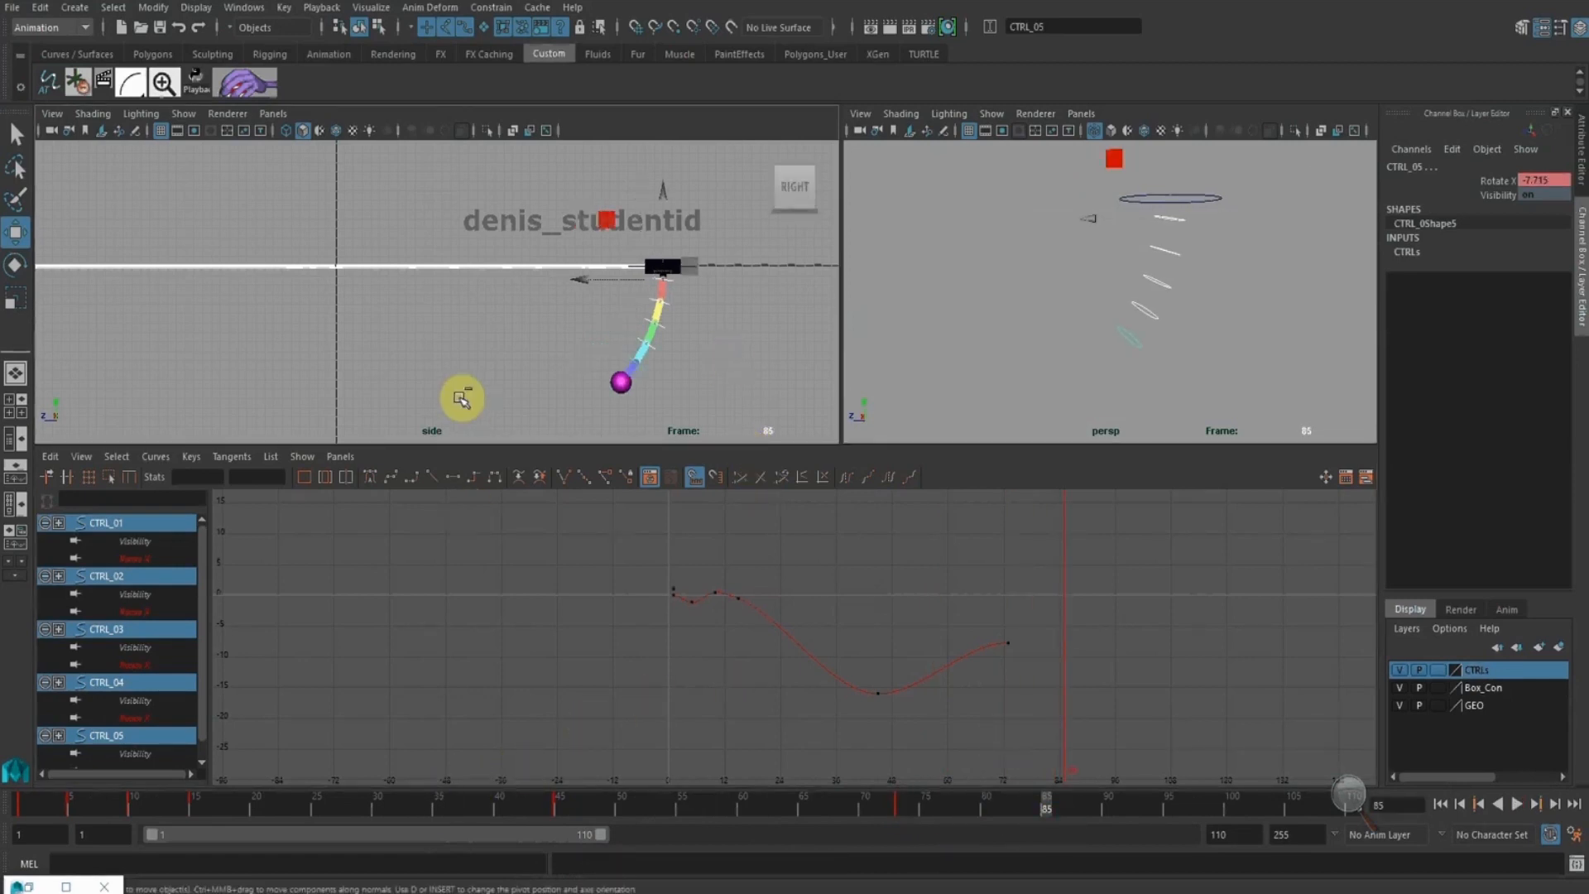
left_click(465, 801)
key("alt+v")
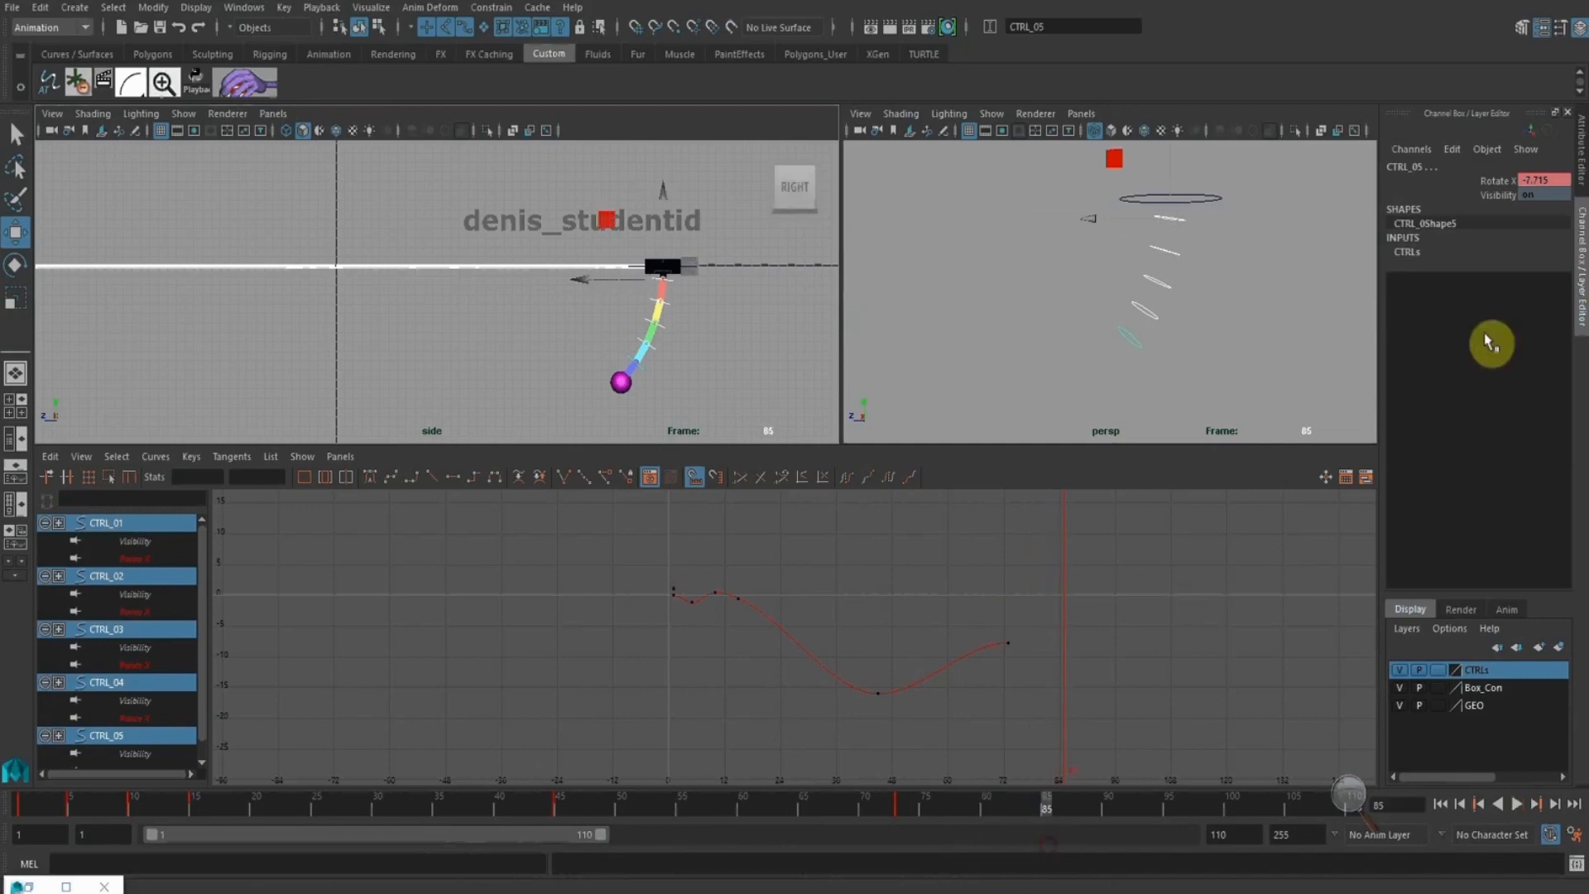
Rotate all the pendulum controls into a forward overswing at frame 85, adjusting that key's Rotate X to about 2.95
left_click(1494, 180)
key("e")
middle_click_drag(723, 310, 751, 312)
left_click_drag(1040, 506, 1099, 545)
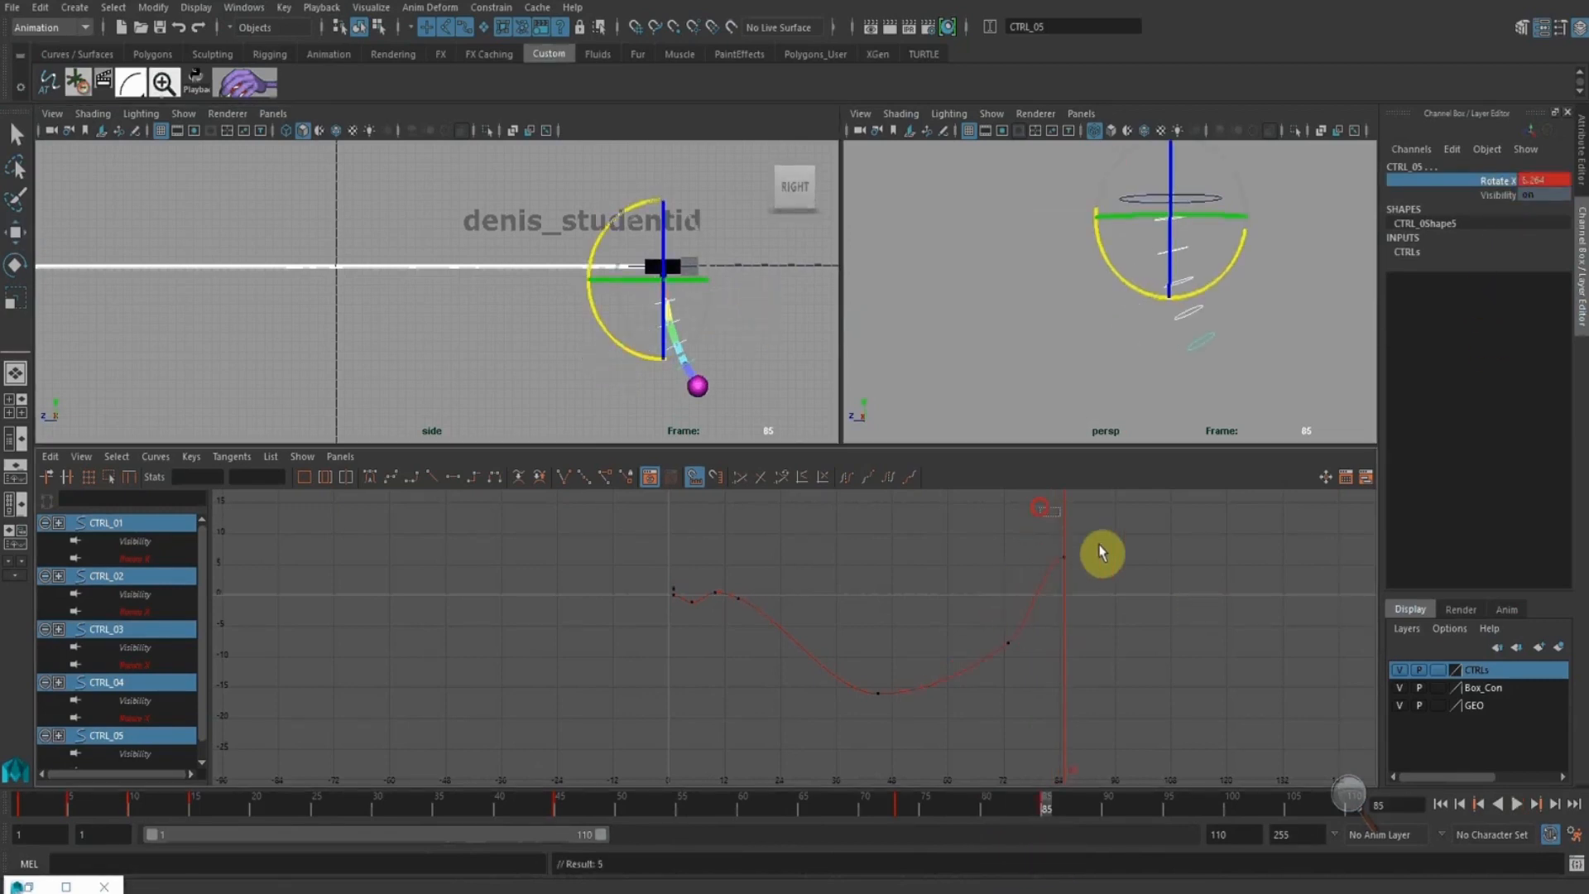
middle_click_drag(1094, 525, 1094, 555)
Shift the Rotate X keys at frames 73 and 85 four frames earlier to 69 and 81, and replay the swing
key("alt+v")
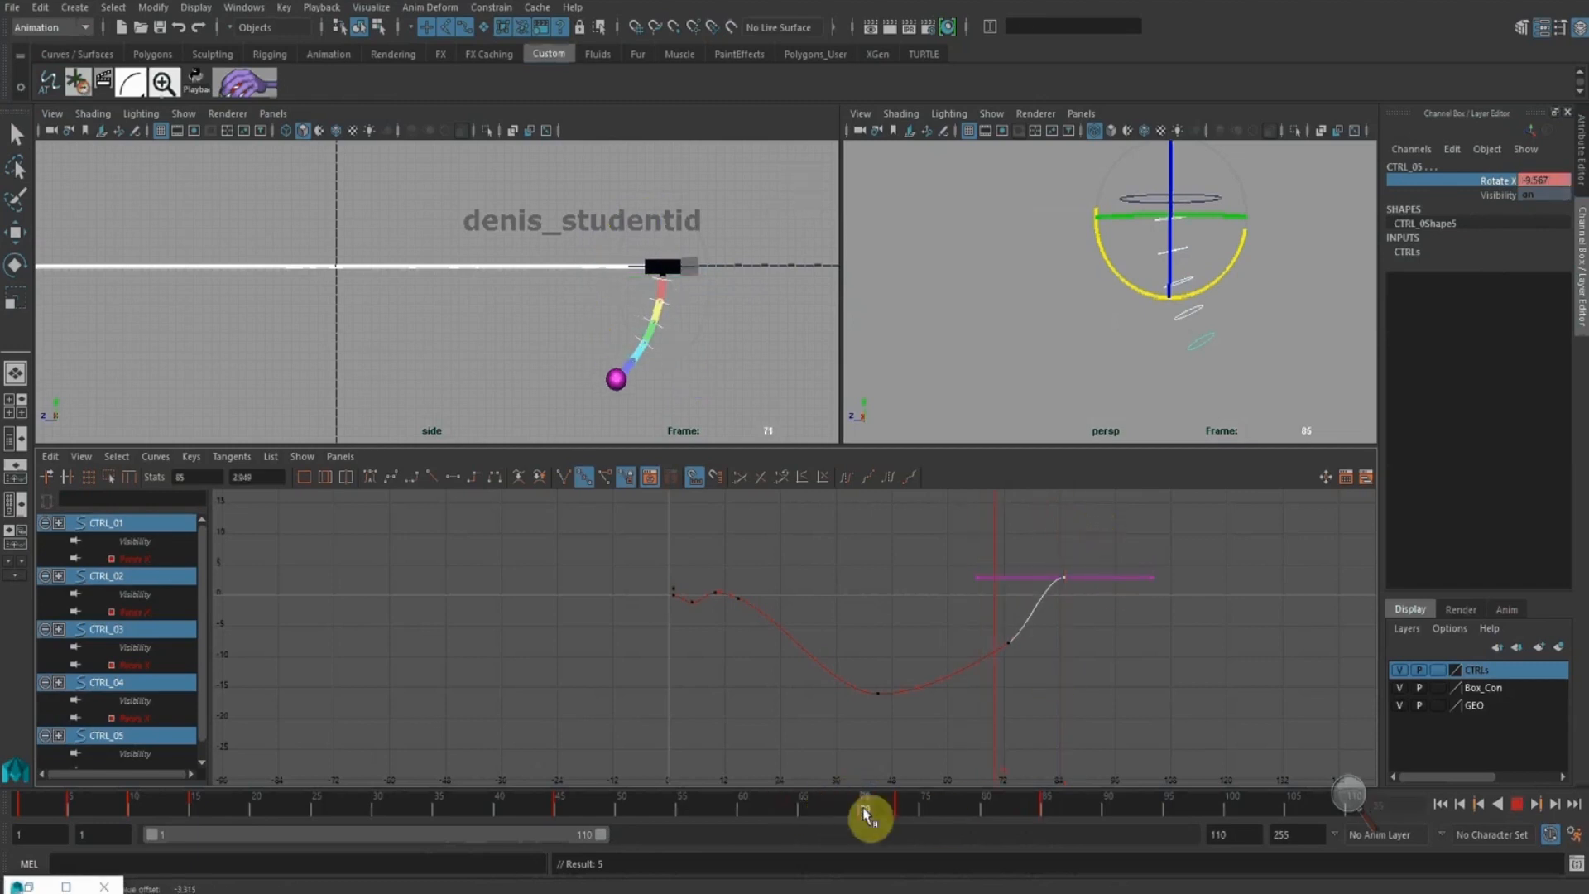
left_click_drag(1015, 831, 900, 818)
left_click_drag(947, 526, 1098, 677)
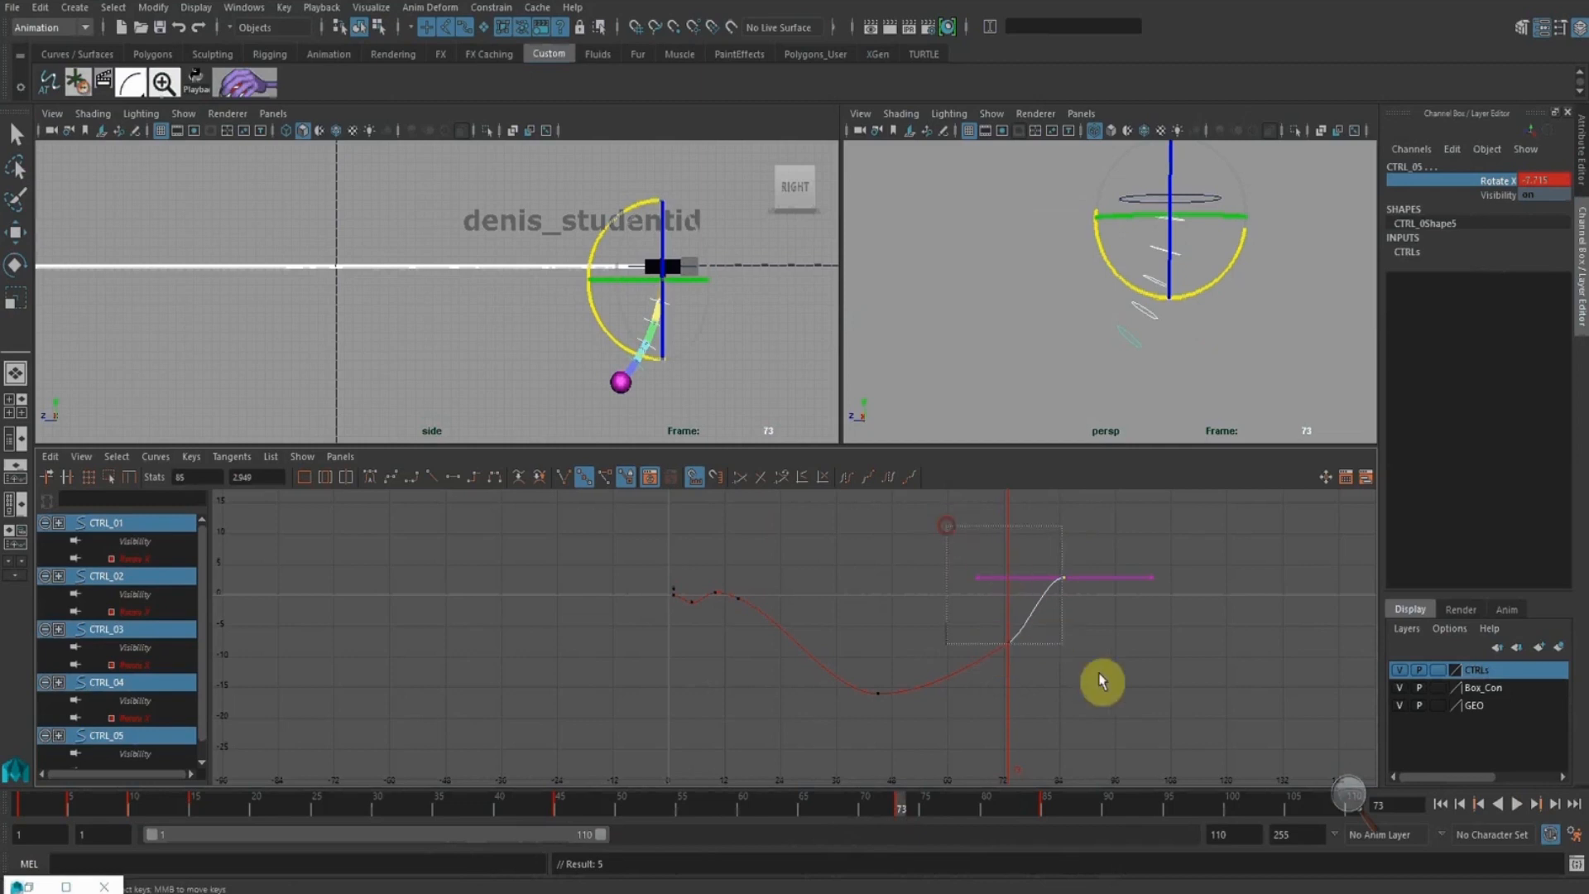
middle_click_drag(1121, 647, 1107, 644, "shift")
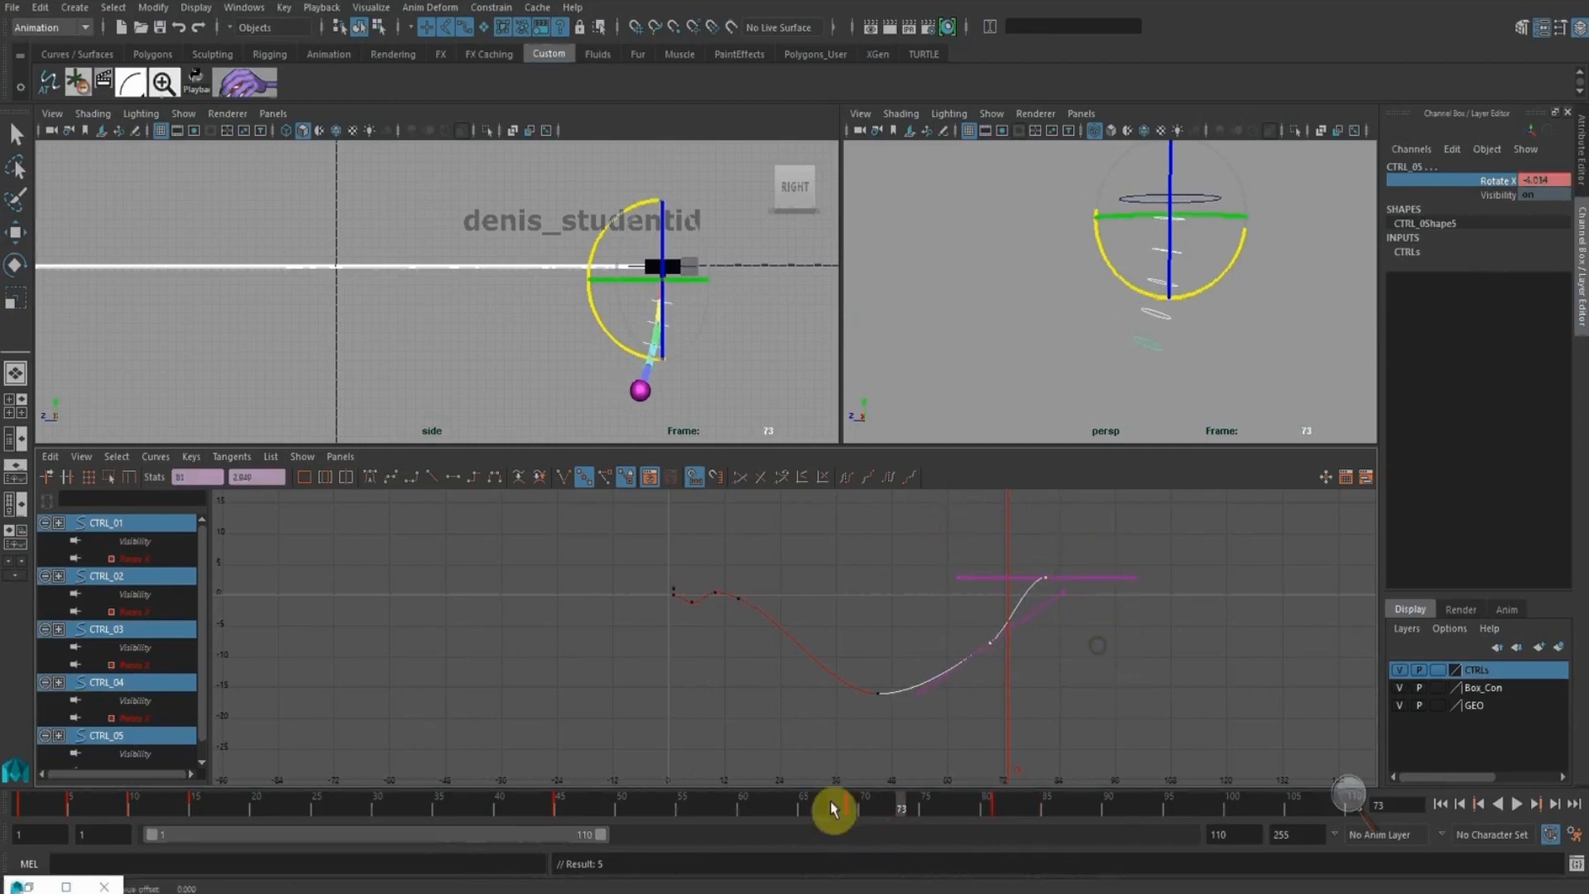
key("alt+v")
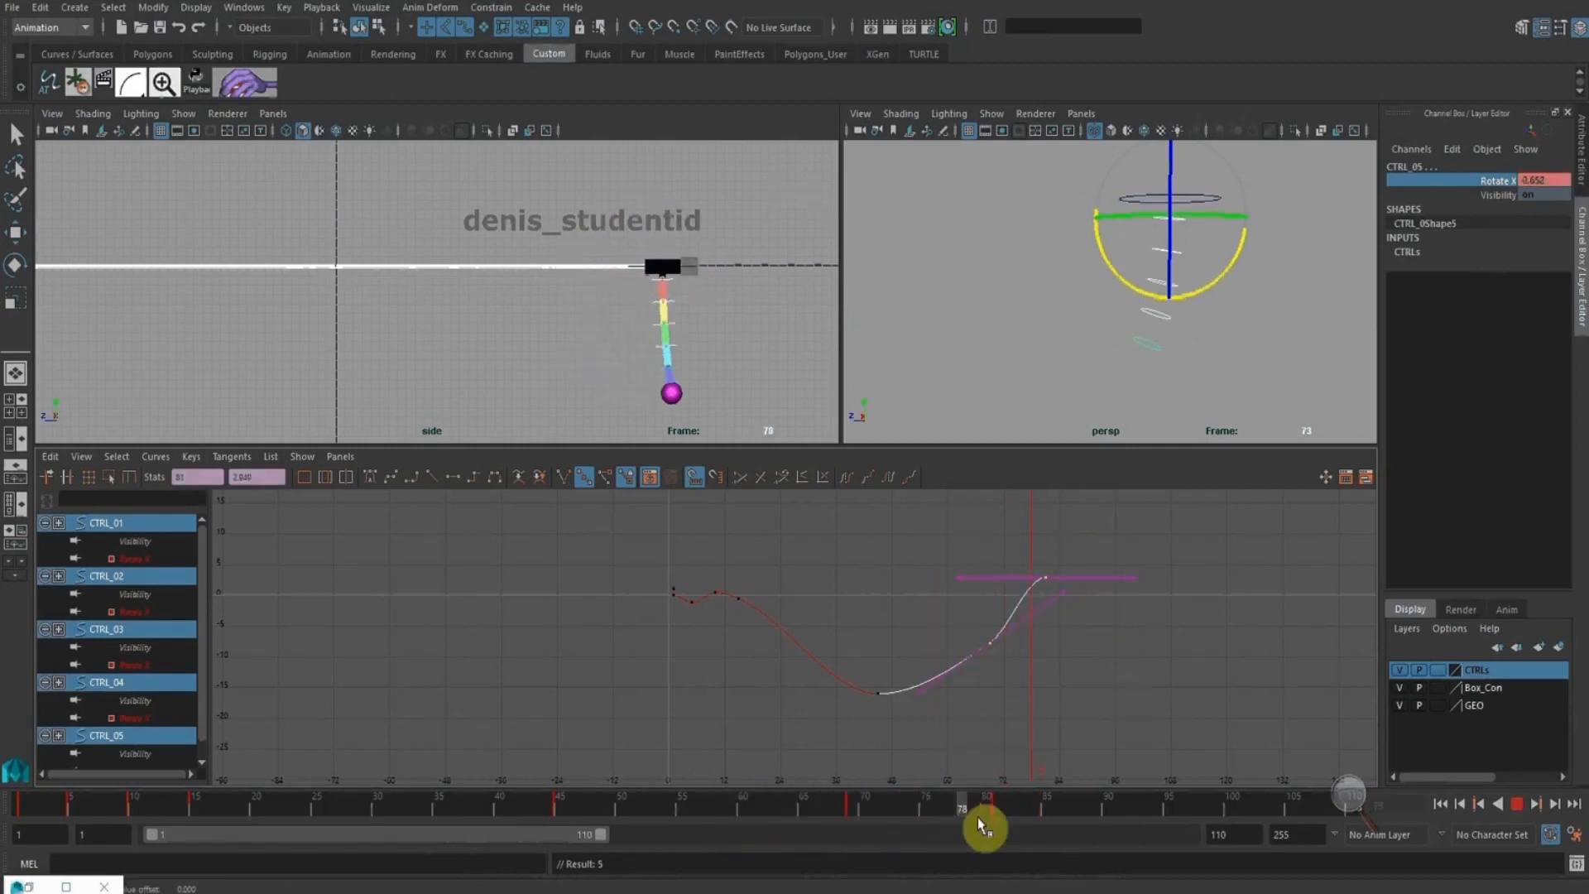
Rotate all the controls back to a Rotate X of about -3.1 and key the return swing at frame 90
key("alt+v")
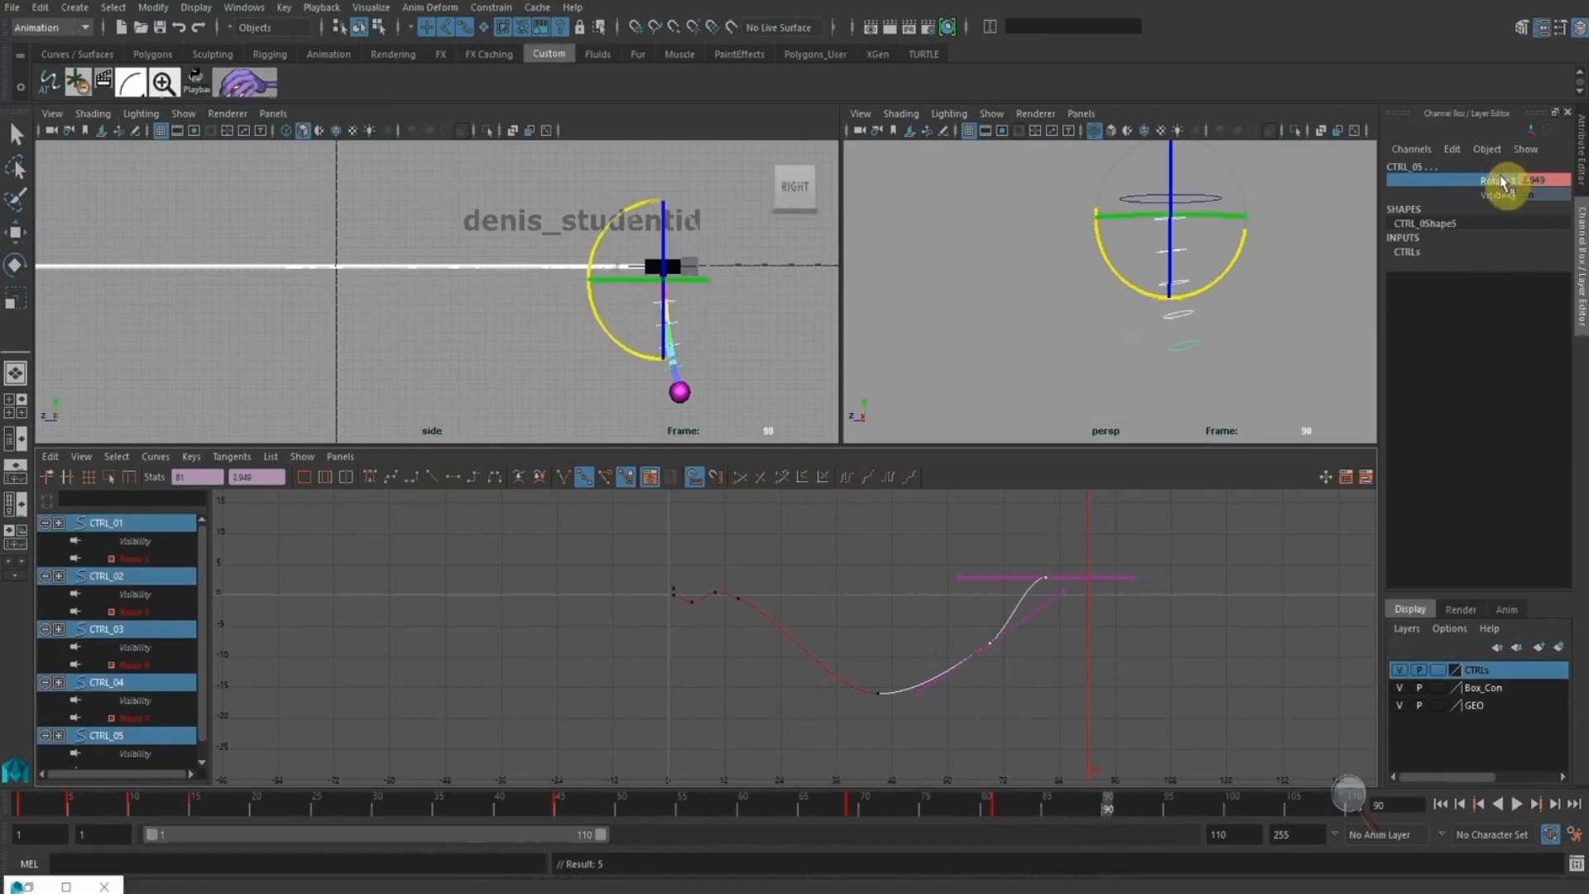
middle_click_drag(651, 335, 702, 319)
key("s")
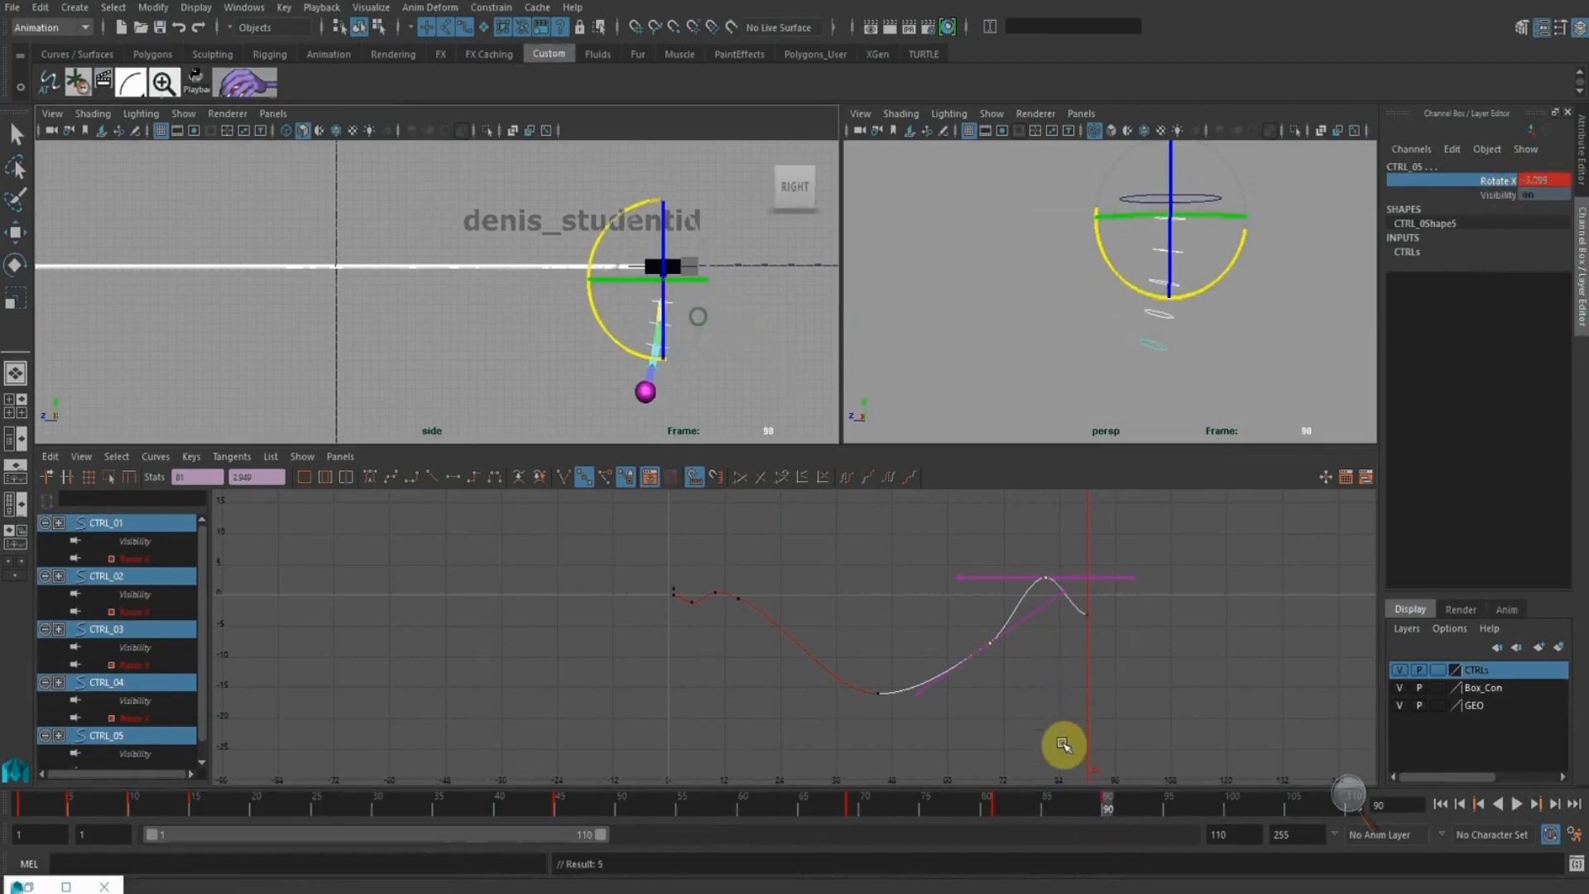
Key the controls' Rotate X at about 2.86 on frame 98 for another forward swing, and replay the animation
key("alt+v")
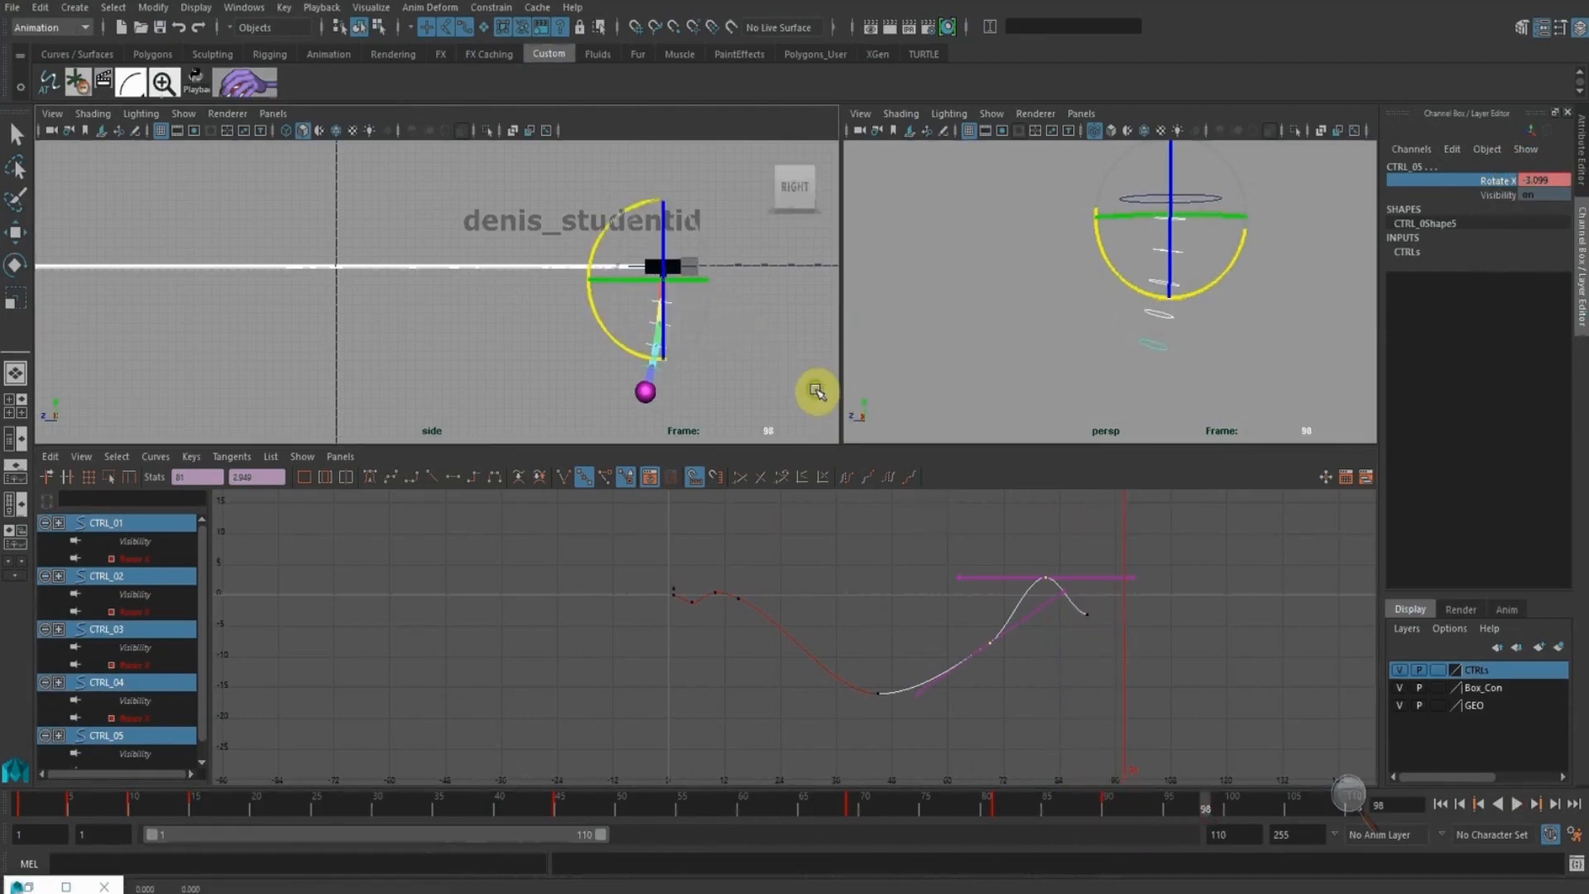
key("alt+v")
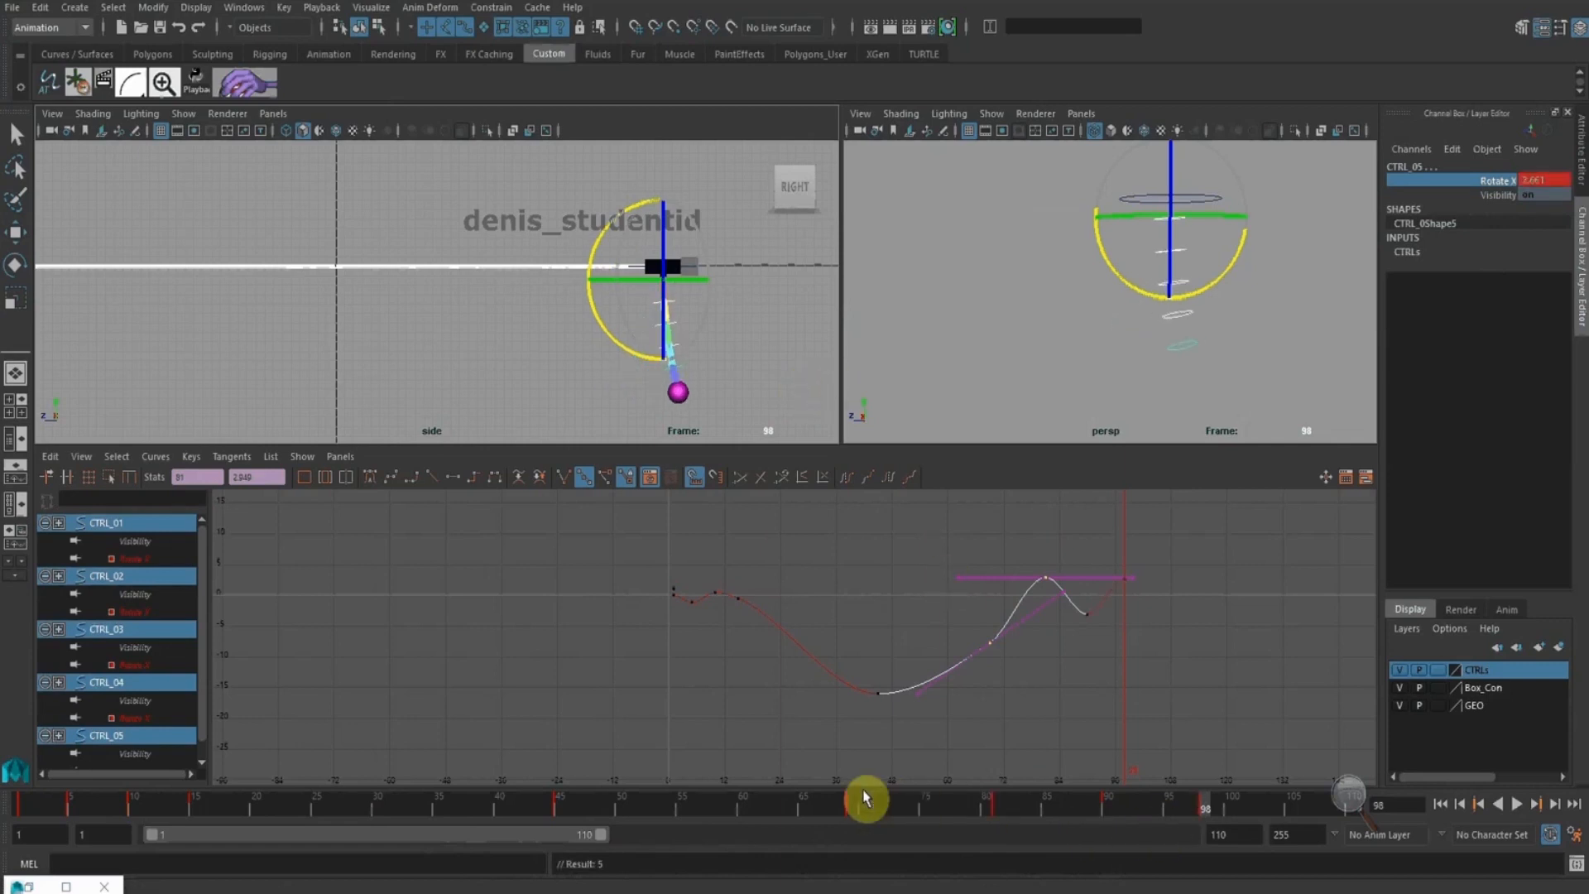
left_click(769, 800)
key("alt+v")
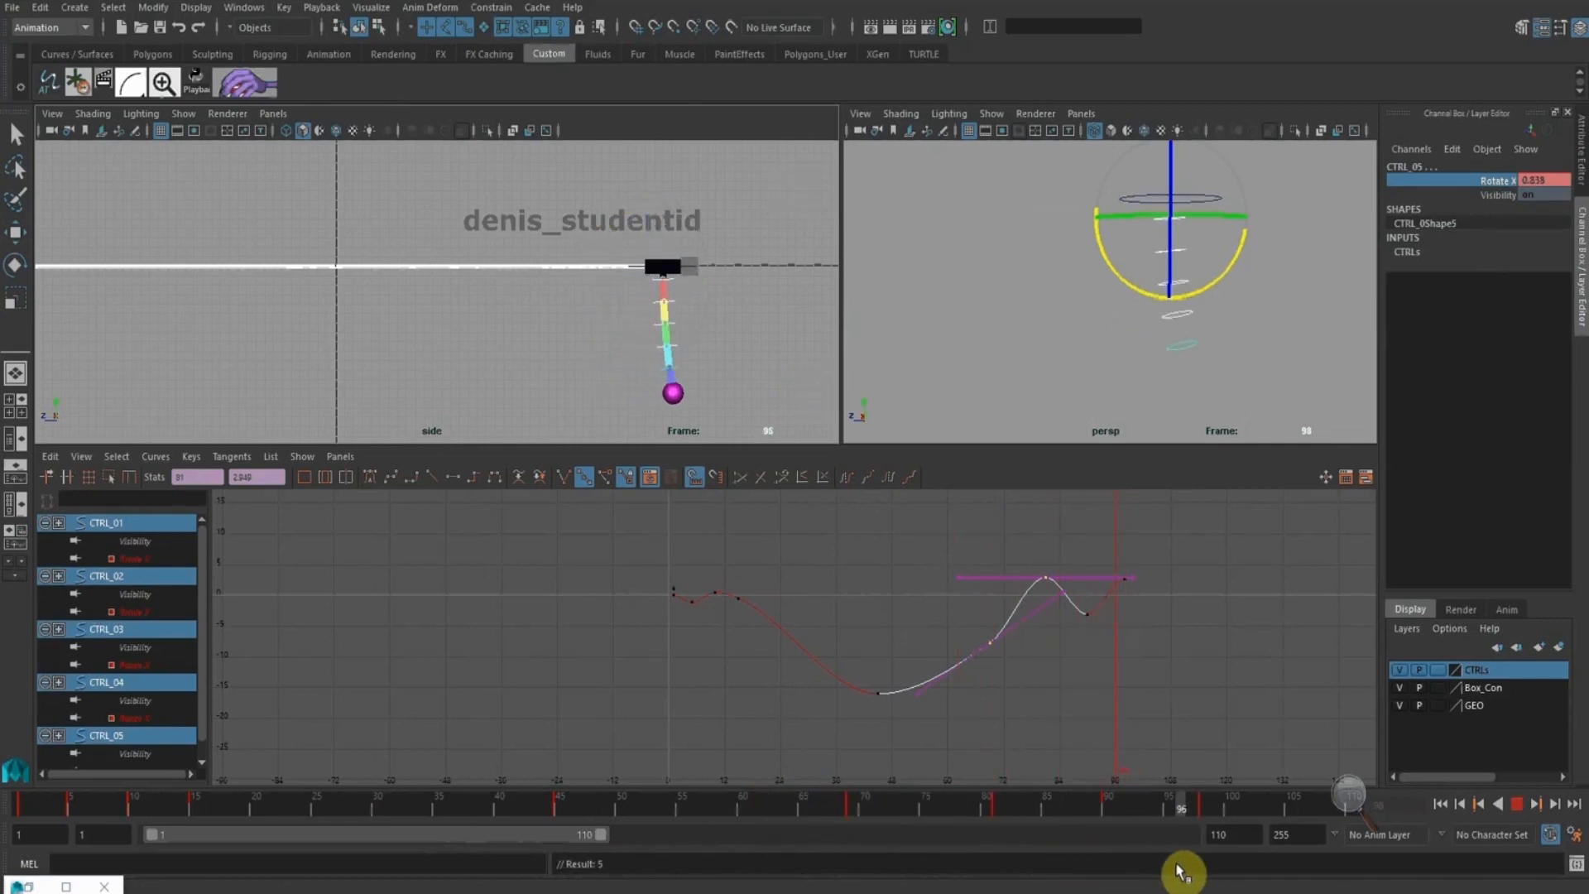
key("alt+v")
Dampen the final swings by setting the Rotate X keys to about 1.65 at frame 98 and -1.3 at frame 90
left_click_drag(1101, 543, 1181, 607)
right_click_drag(1176, 564, 1136, 559, "alt+shift")
scroll(1047, 578, "up", 5)
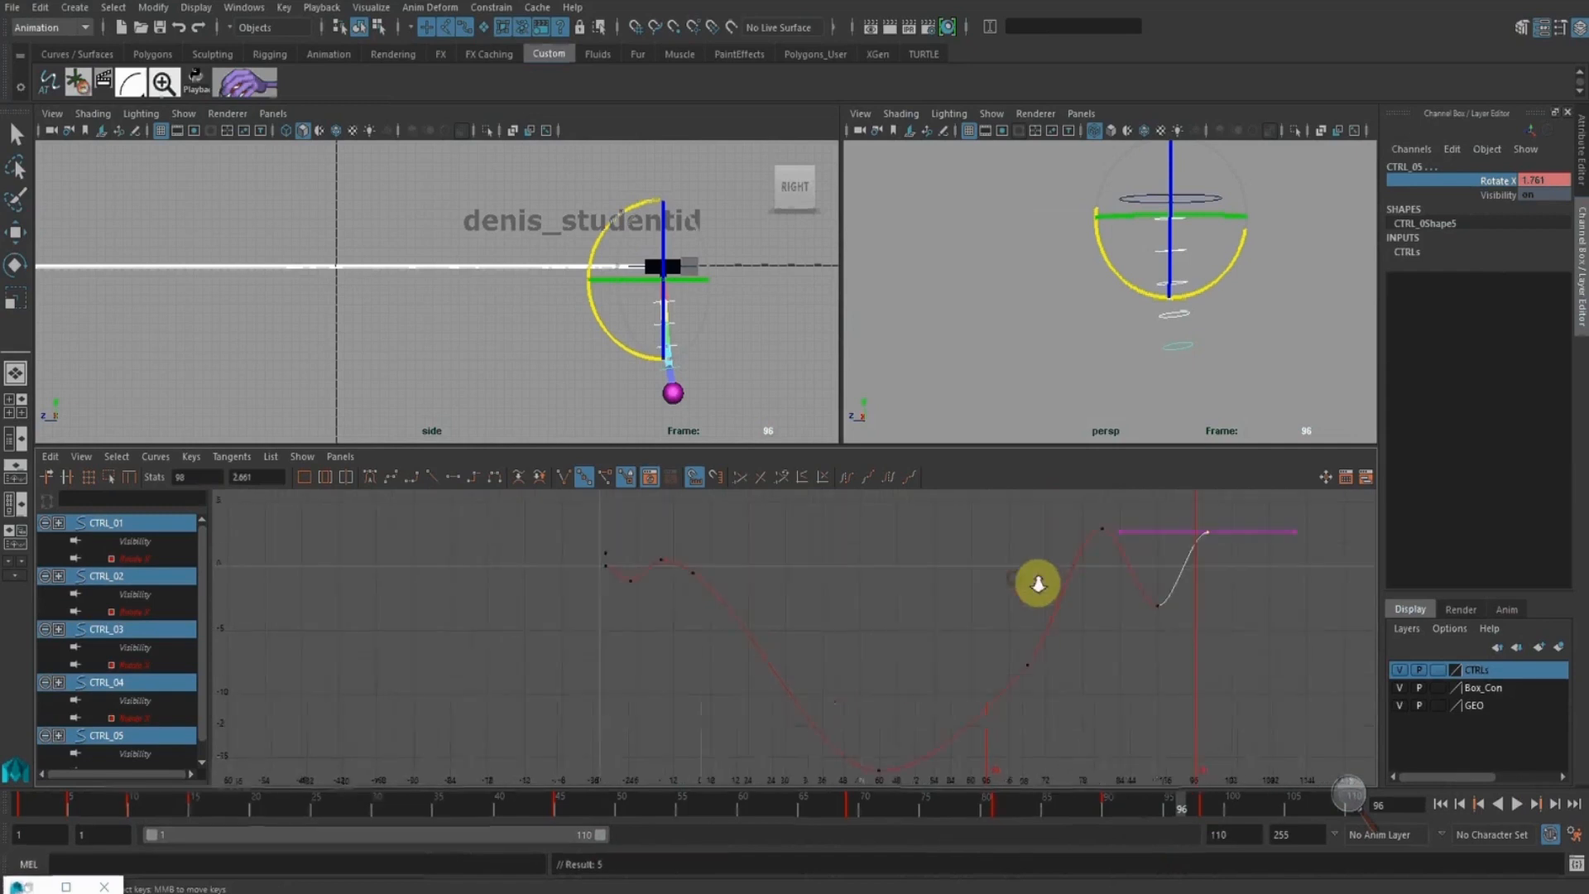
middle_click_drag(1048, 596, 995, 586, "alt")
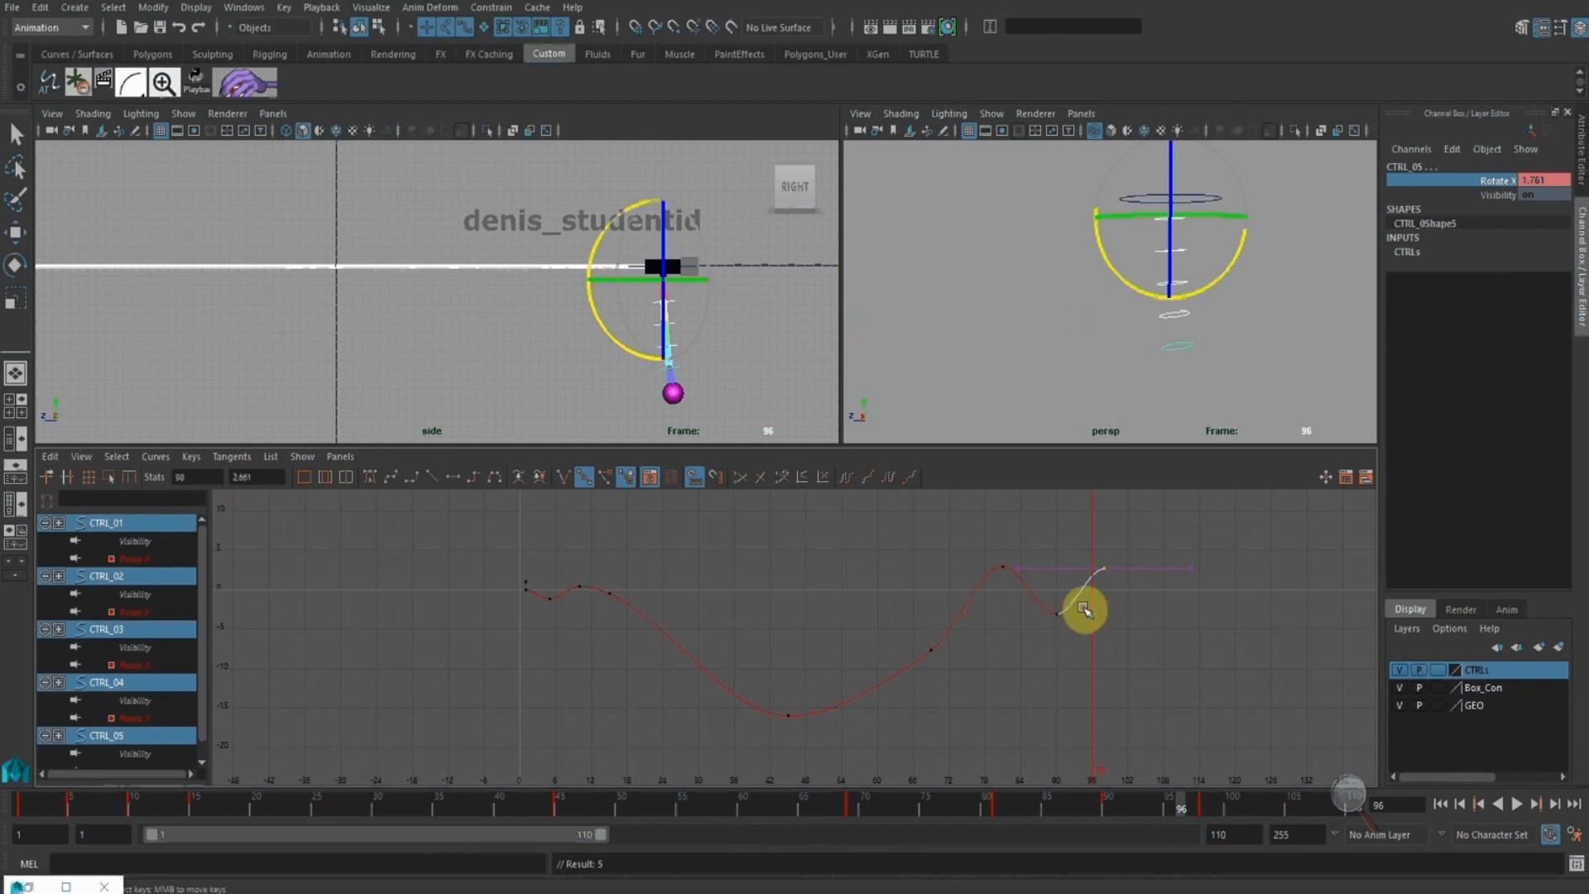
right_click_drag(1084, 590, 1060, 582, "alt+shift")
middle_click_drag(1026, 581, 967, 593, "alt")
left_click(895, 557)
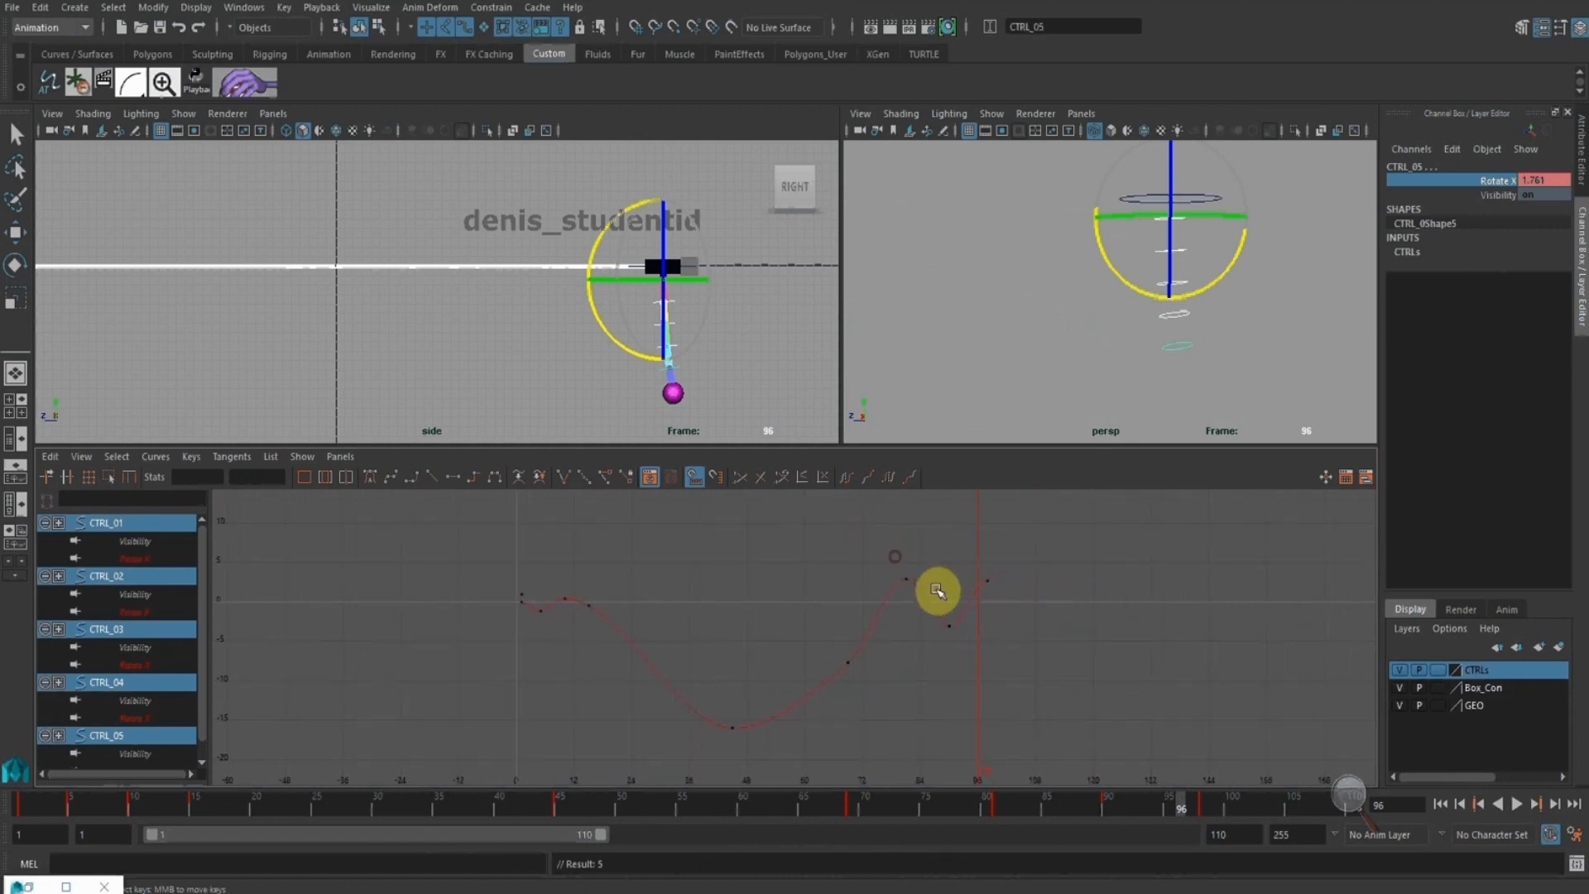
left_click_drag(966, 554, 1040, 611)
middle_click_drag(1019, 544, 1016, 553, "shift")
left_click_drag(1009, 656, 901, 614)
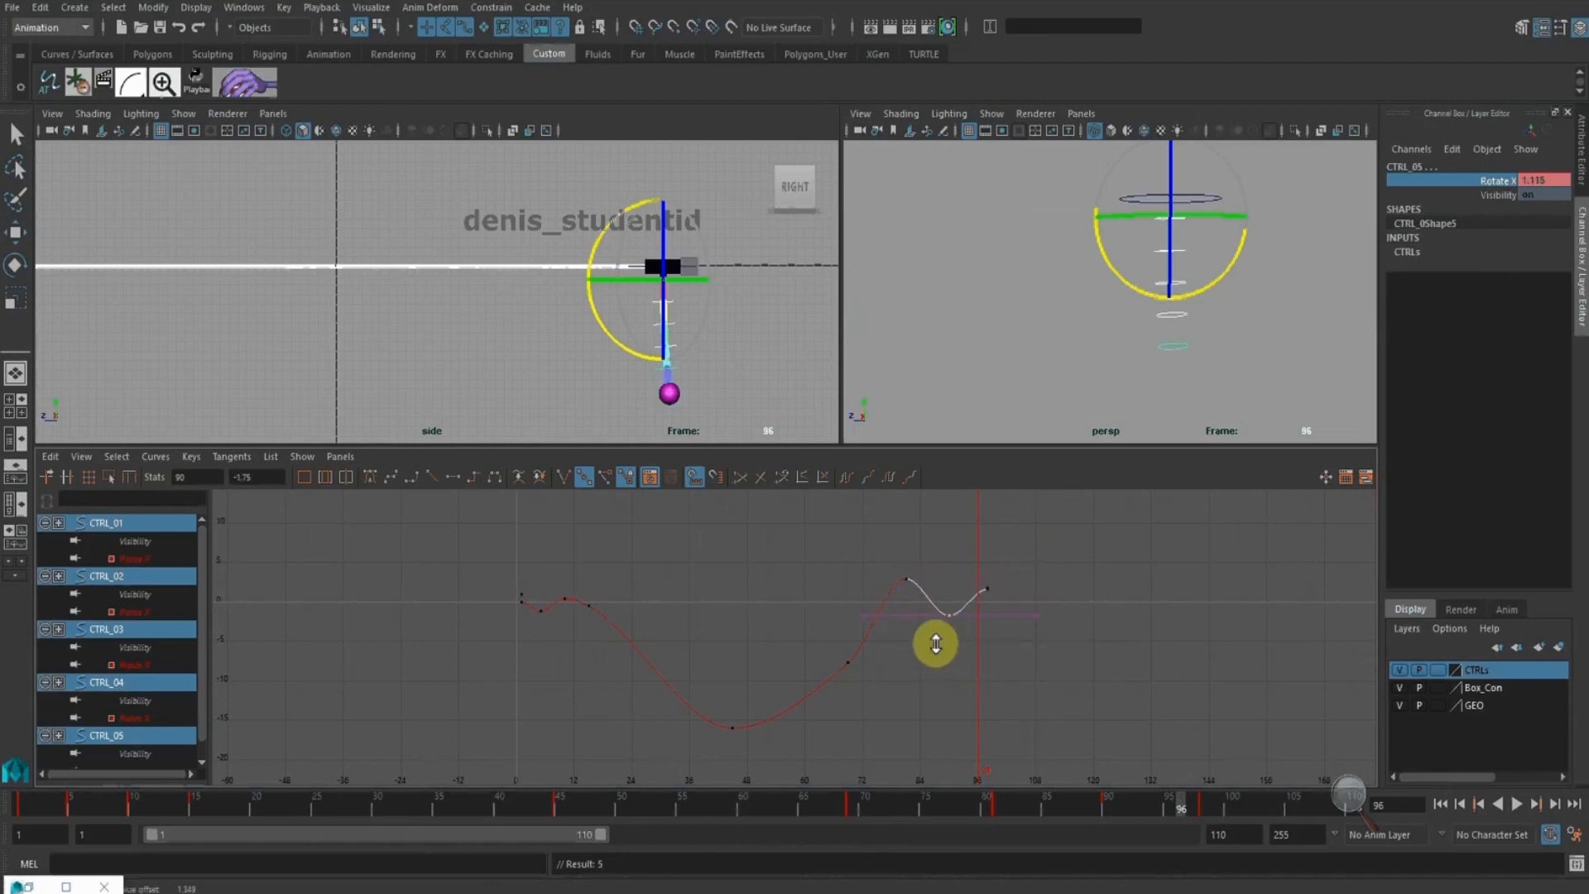
left_click_drag(858, 809, 1202, 831)
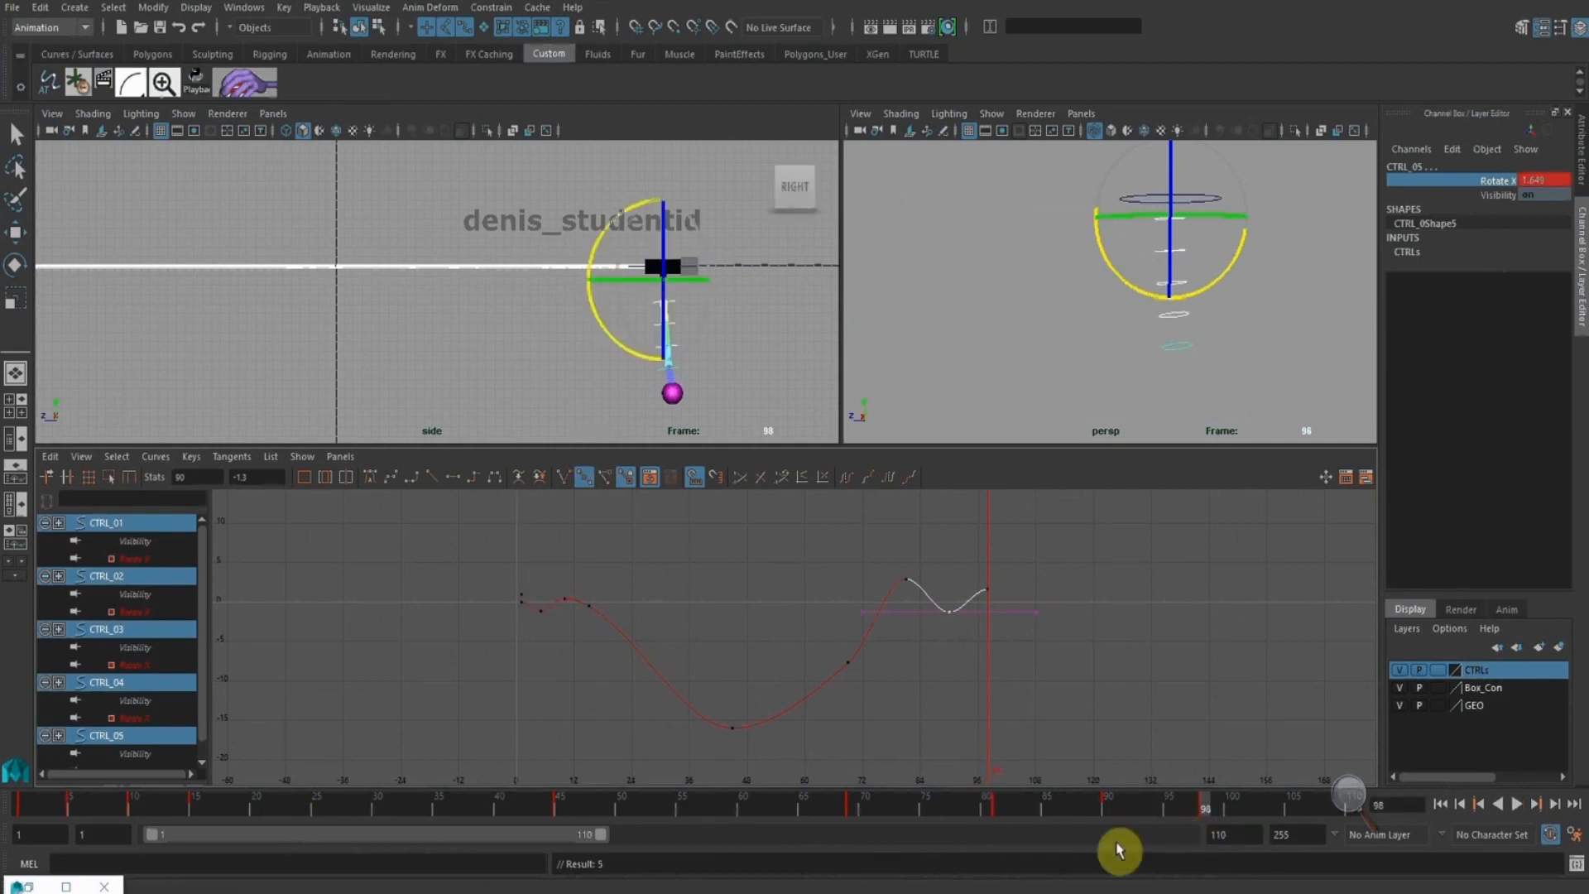
Deselect the controls and play the animation to review the dampened swings
key("w")
left_click(451, 283)
middle_click_drag(452, 283, 467, 276, "alt")
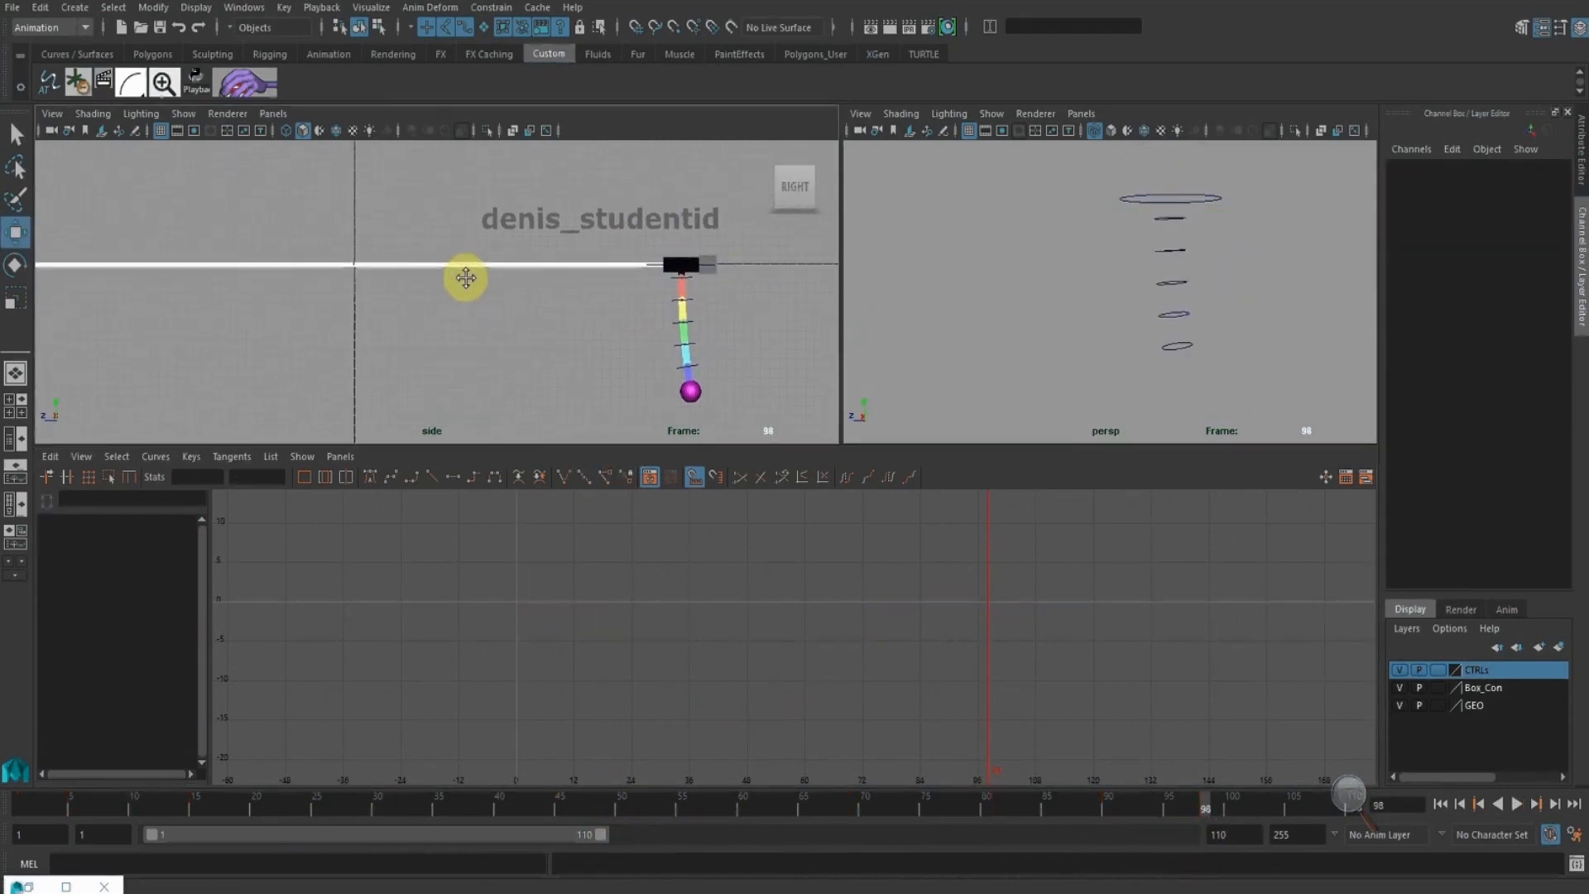
left_click(1512, 805)
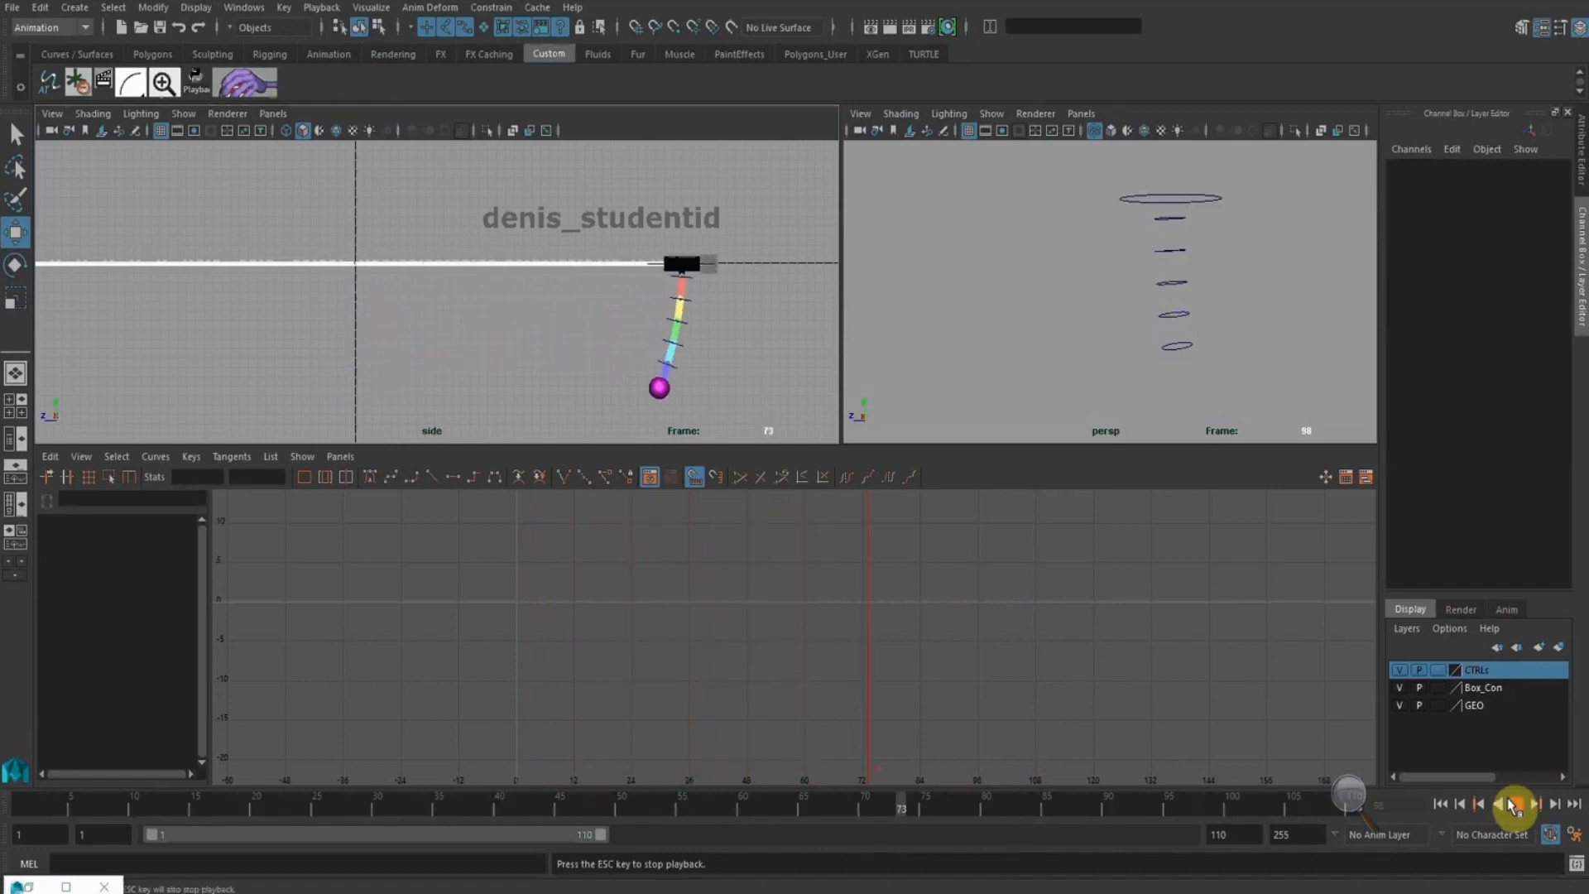
left_click(1520, 788)
Reselect all the controls and shift their last four Rotate X keys six frames earlier to 63, 75, 84 and 92, then replay
left_click_drag(1249, 401, 1087, 214)
left_click(610, 808)
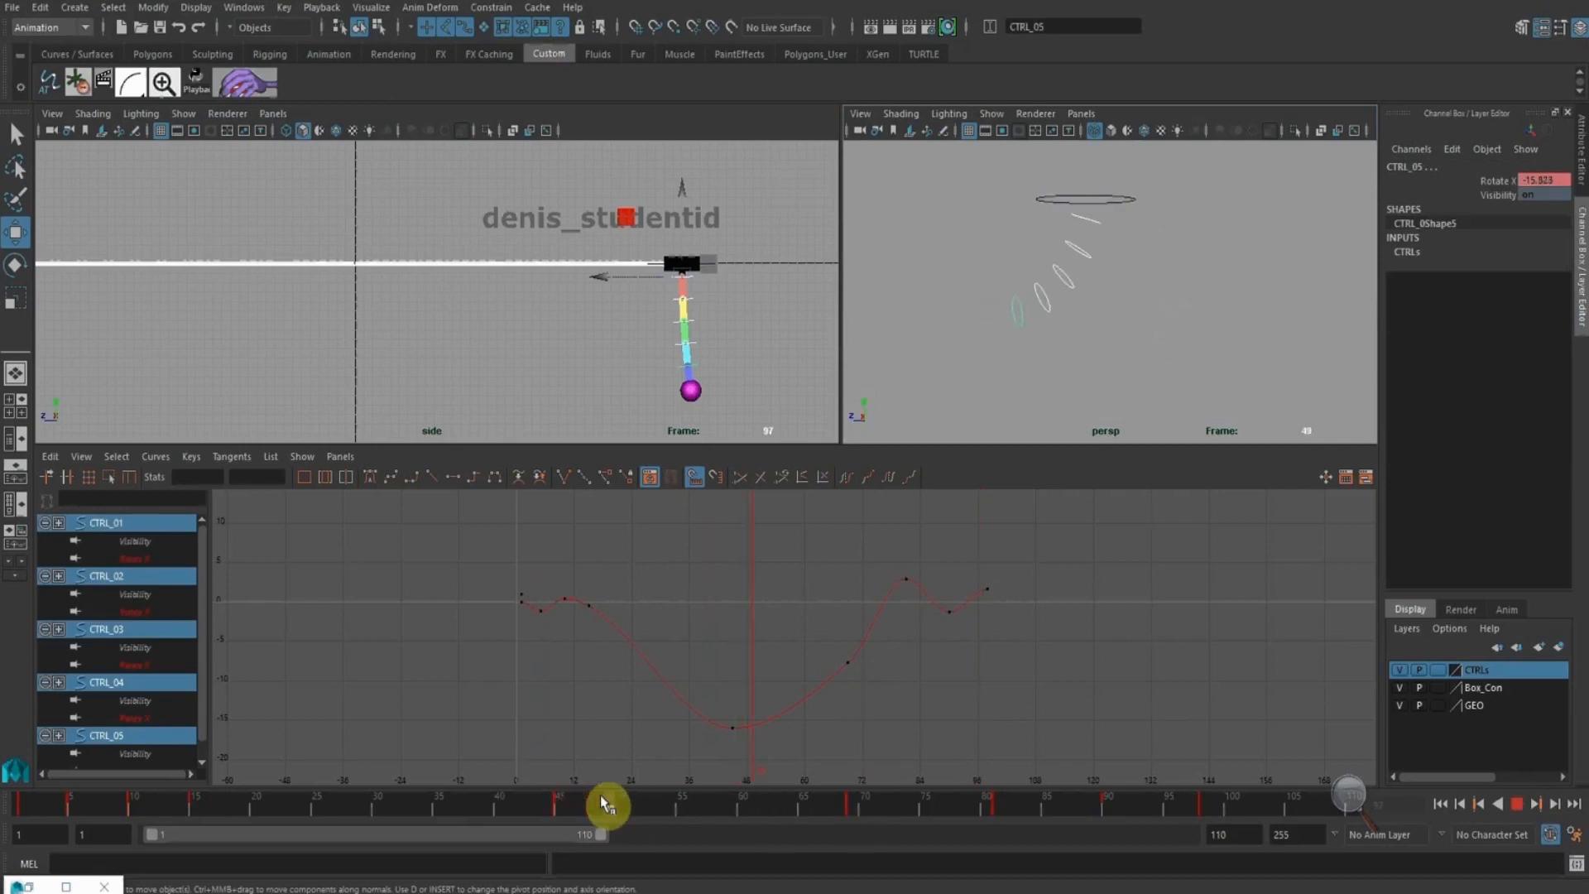
key("alt+v")
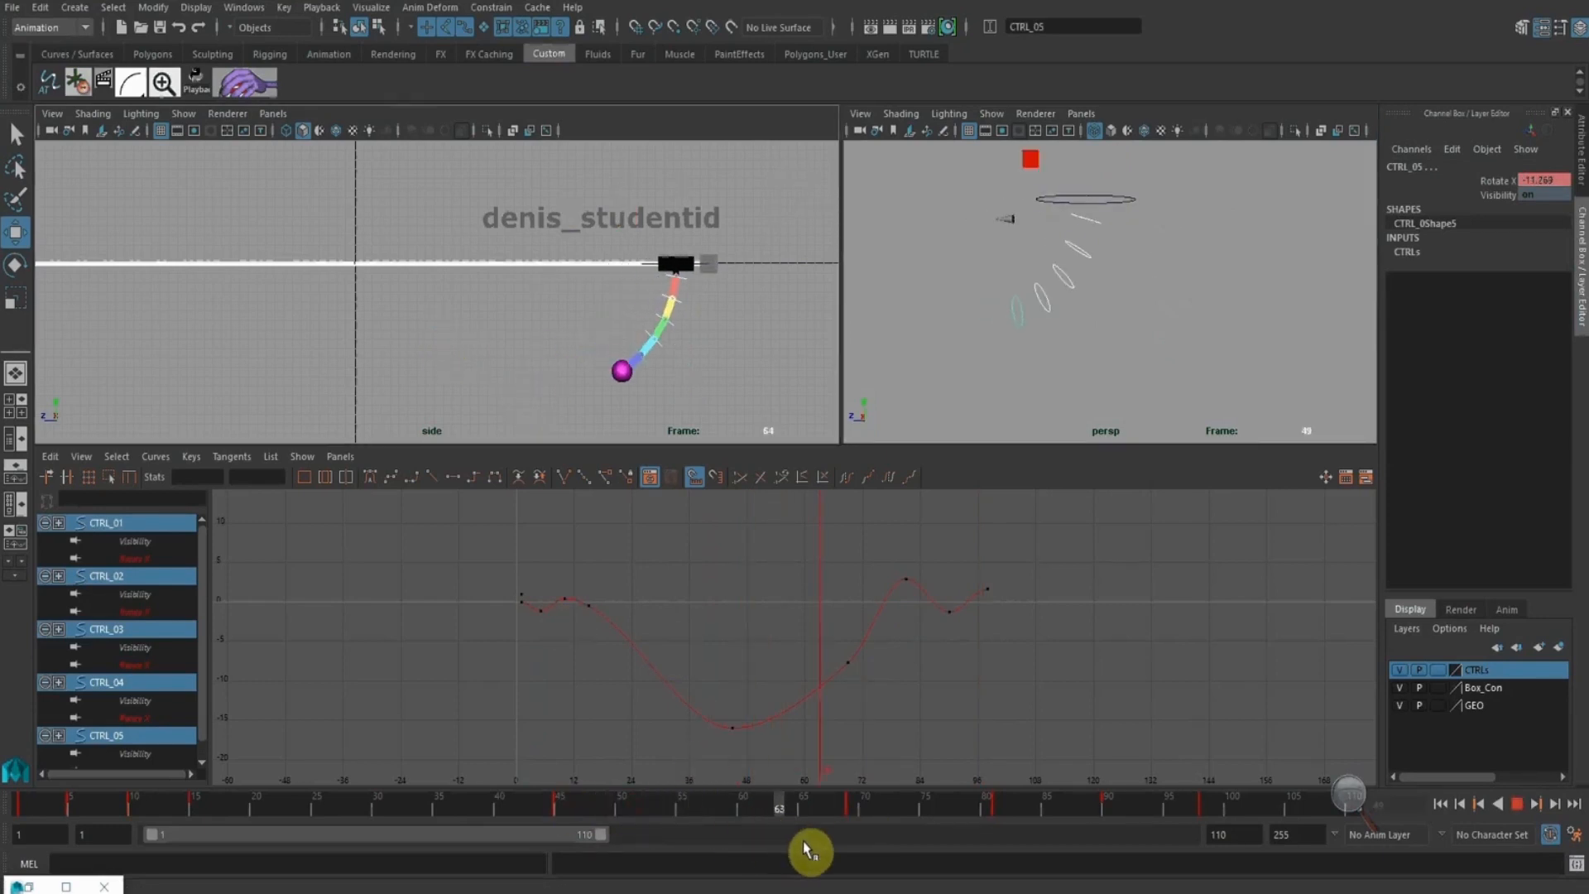
left_click_drag(846, 848, 846, 848)
left_click_drag(798, 525, 1081, 775)
middle_click_drag(1063, 652, 1033, 656, "shift")
key("alt+v")
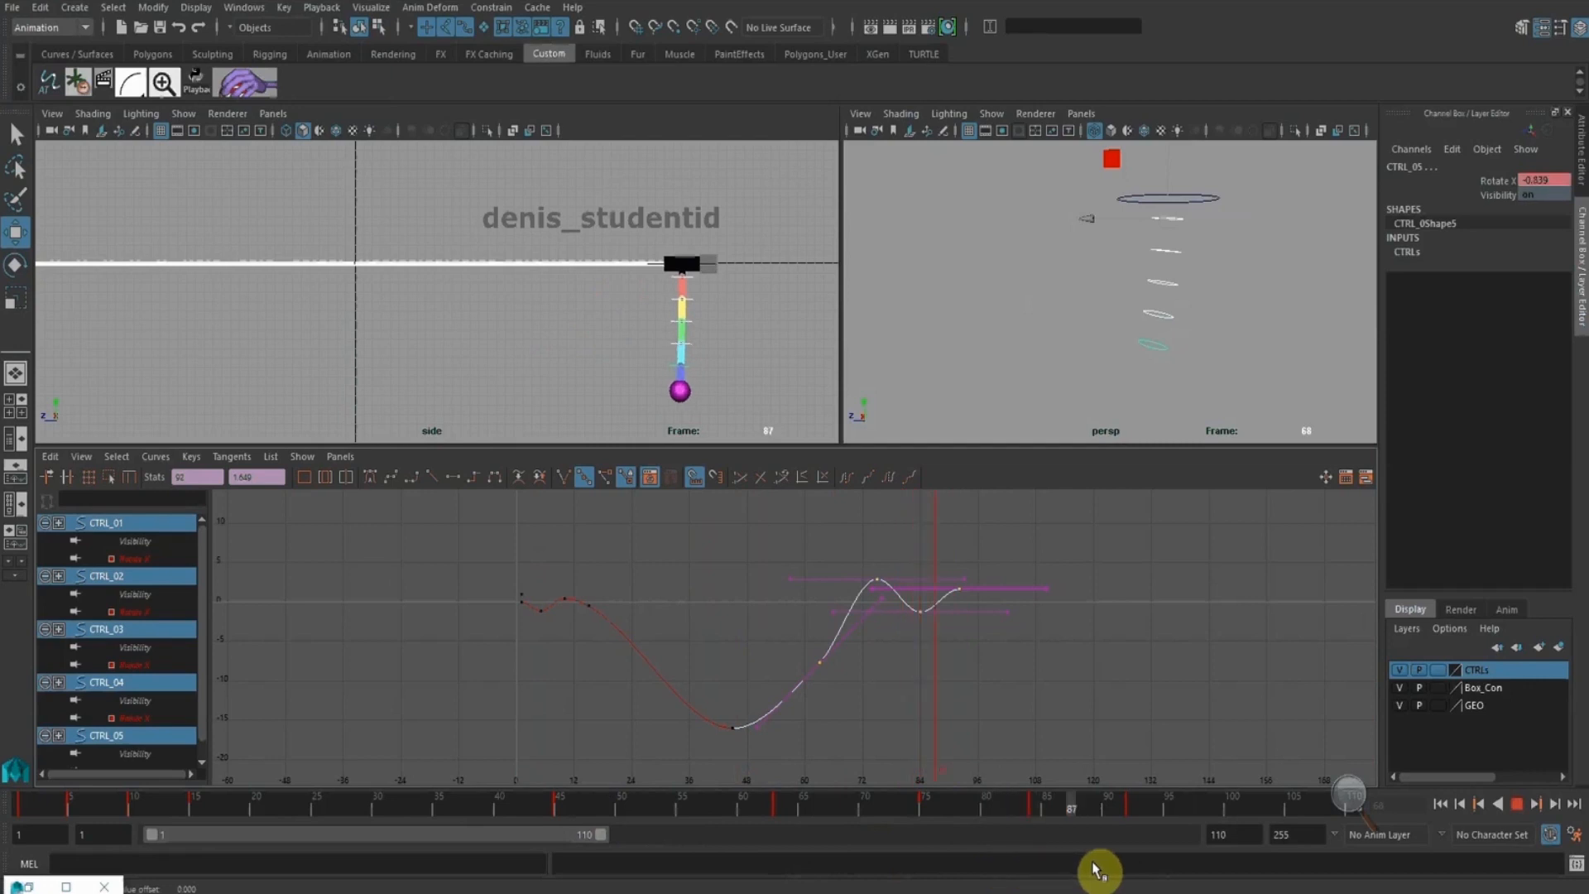
Key the controls' Rotate X at frame 99 and lower it to about 0.02 so the pendulum comes to rest
key("Escape")
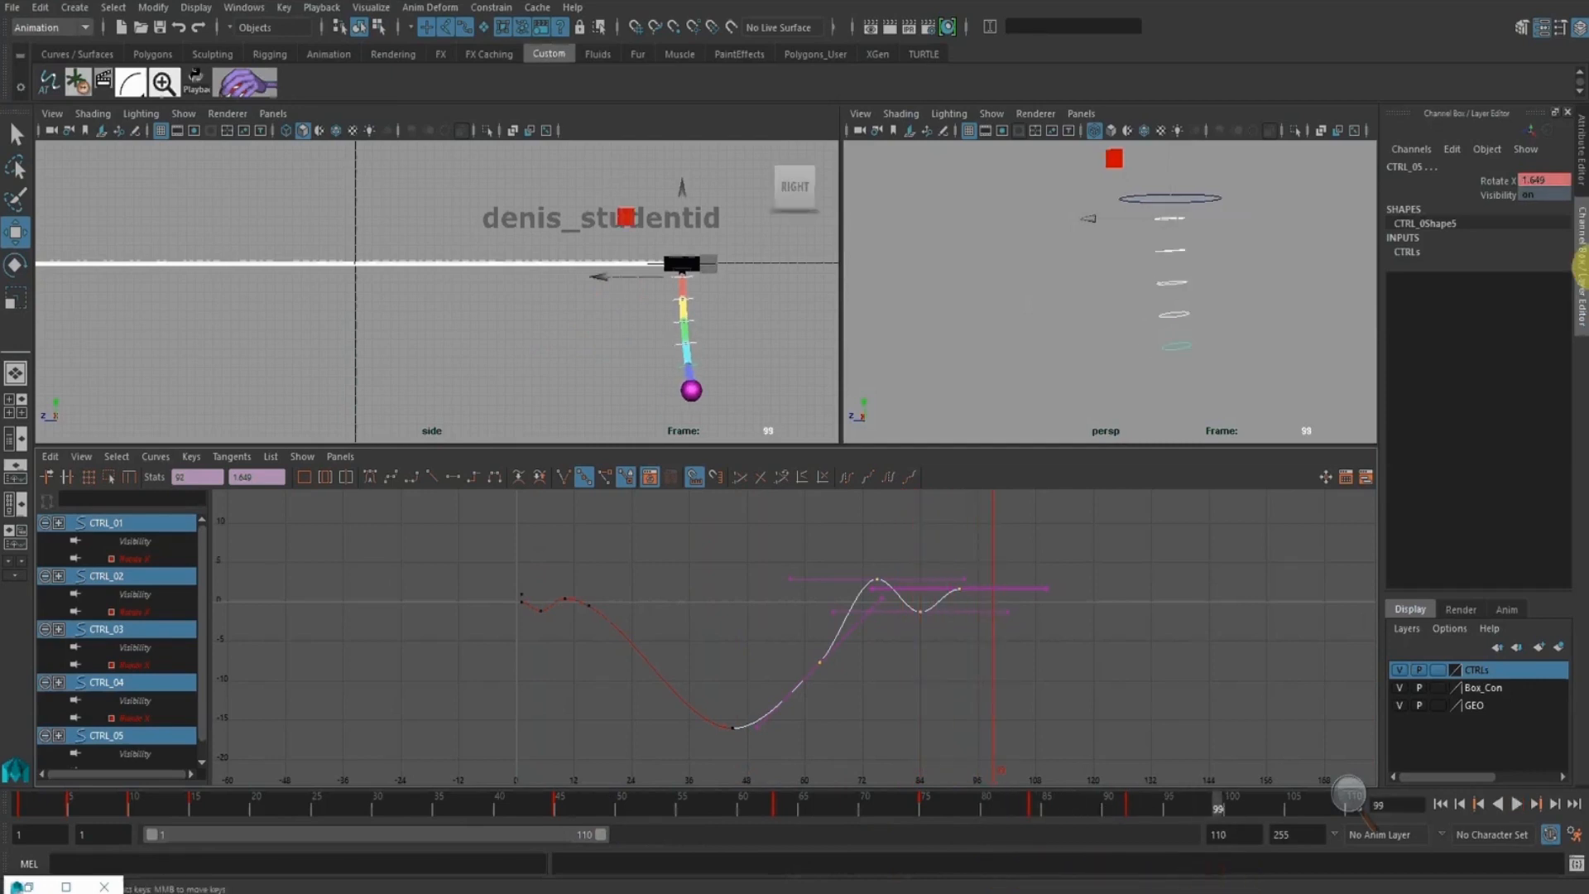
left_click(1498, 181)
right_click(1496, 181)
left_click(1492, 215)
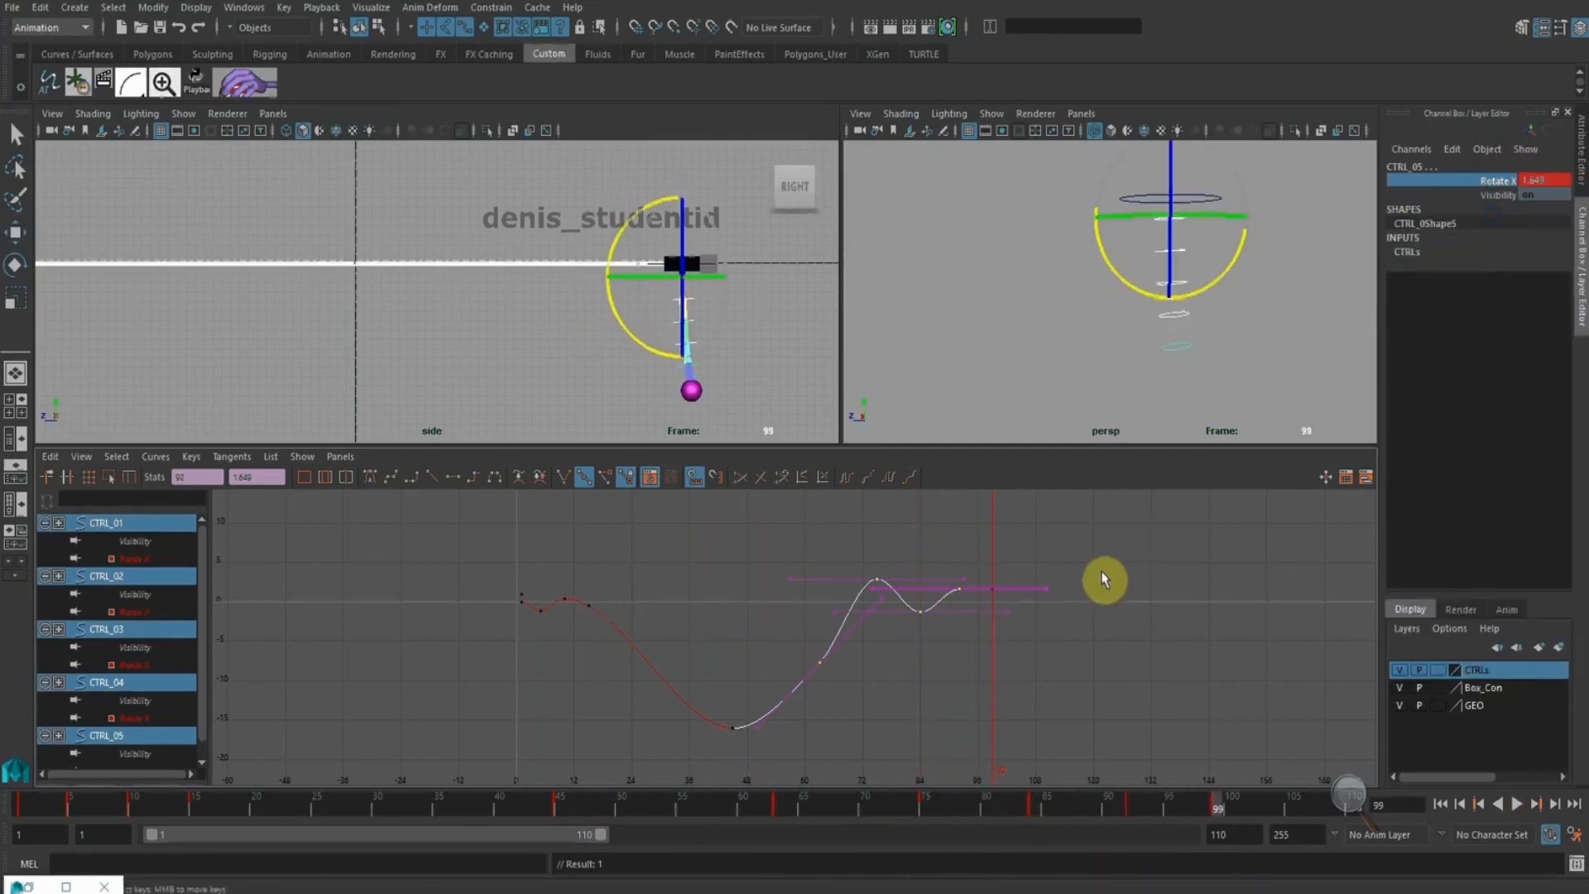
right_click_drag(1086, 601, 933, 524, "alt+shift")
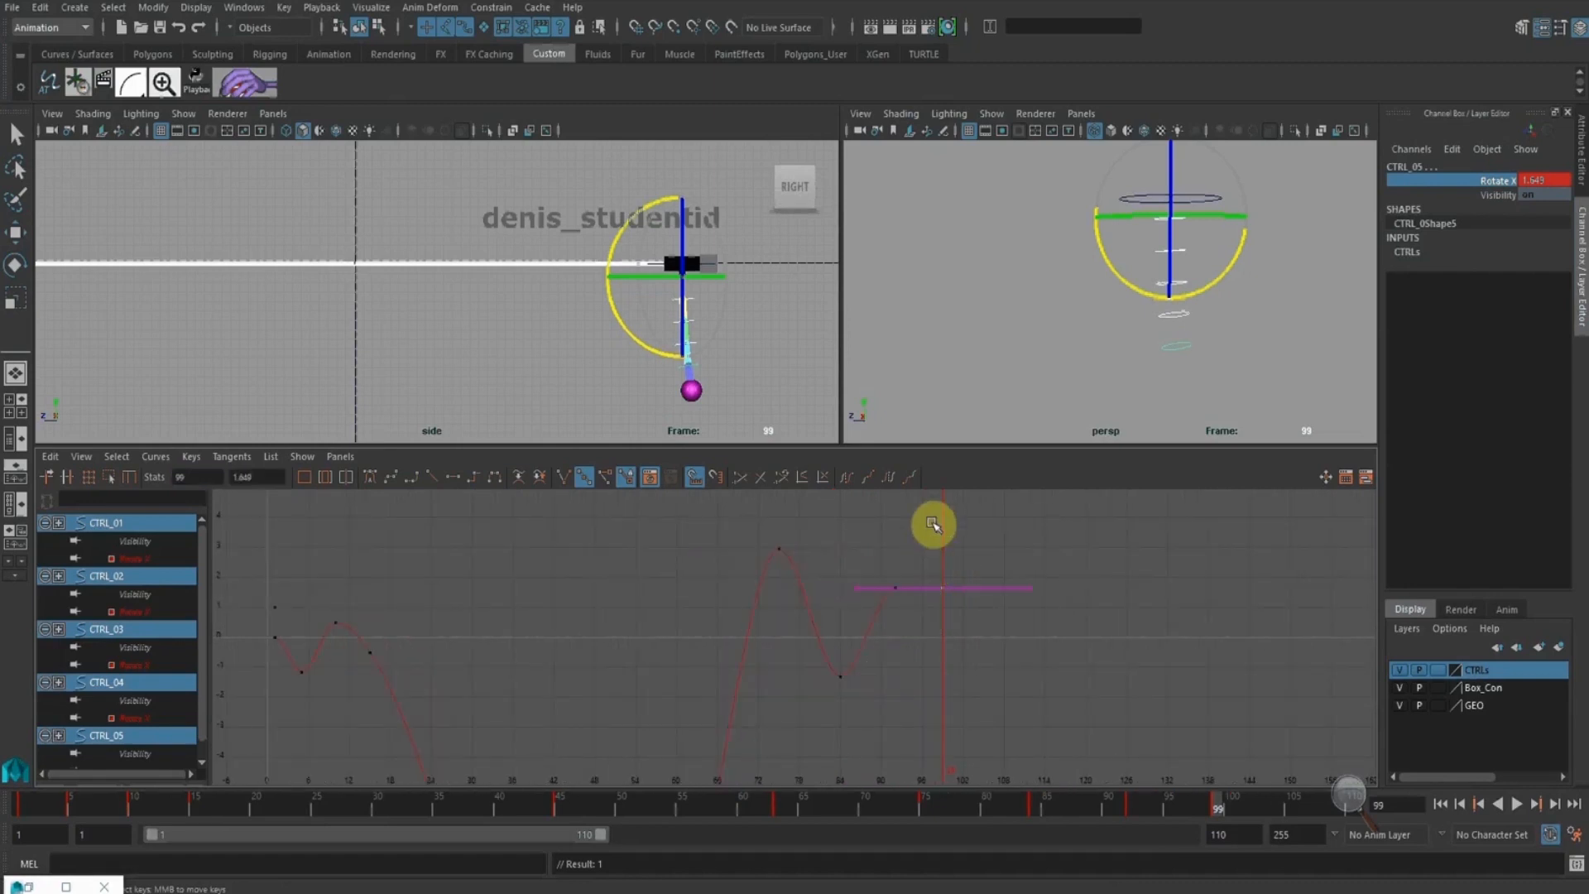
Deselect the controls and play the full animation to check how the pendulum settles
left_click(756, 337)
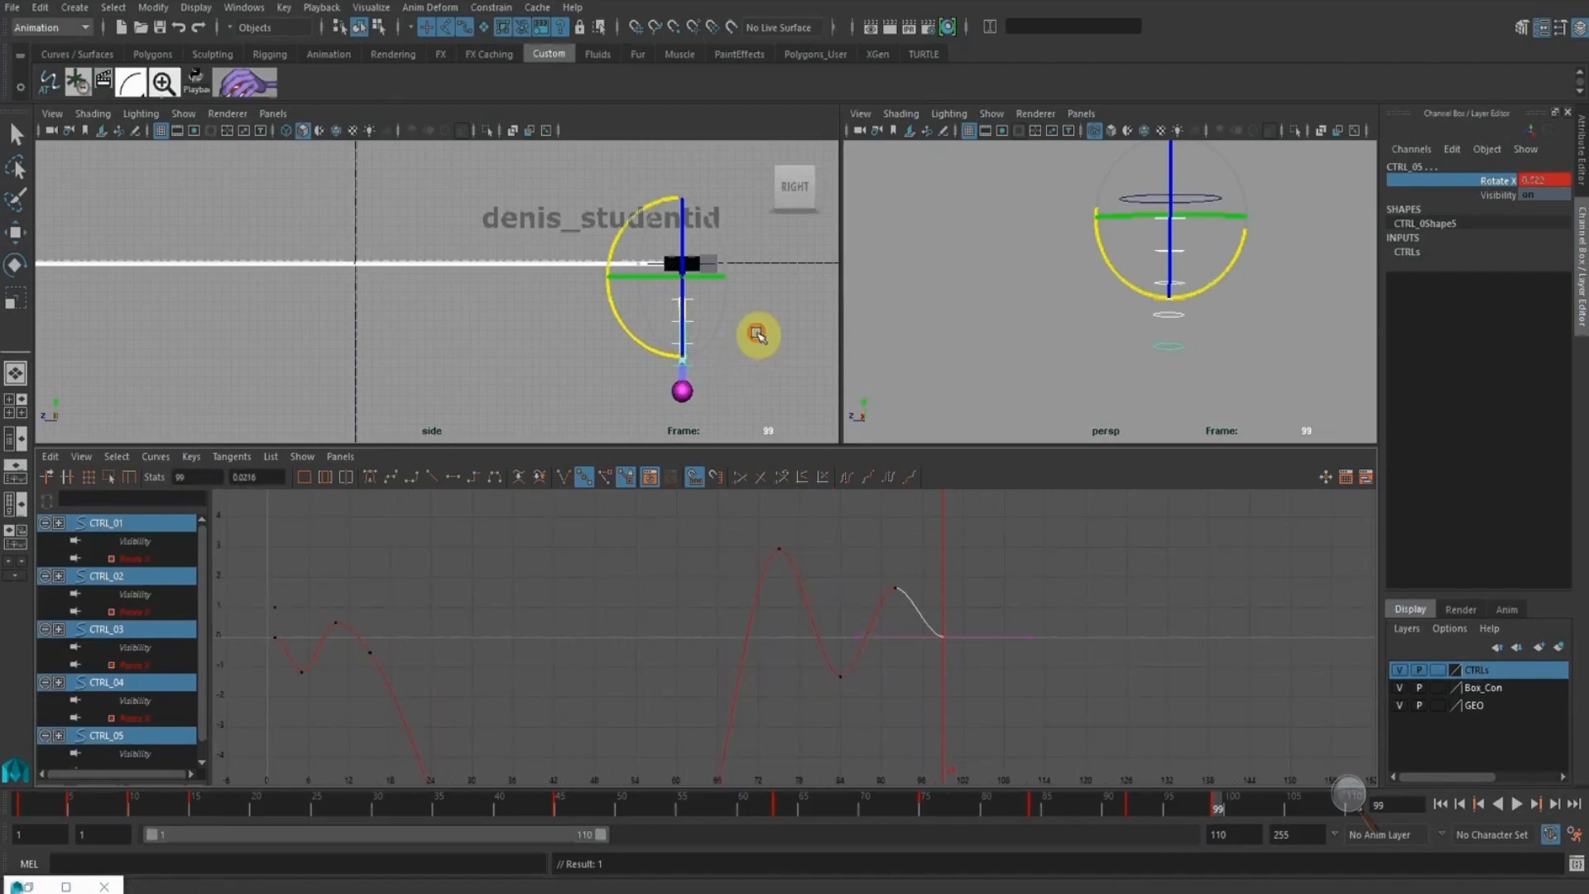
key("w")
left_click(1517, 804)
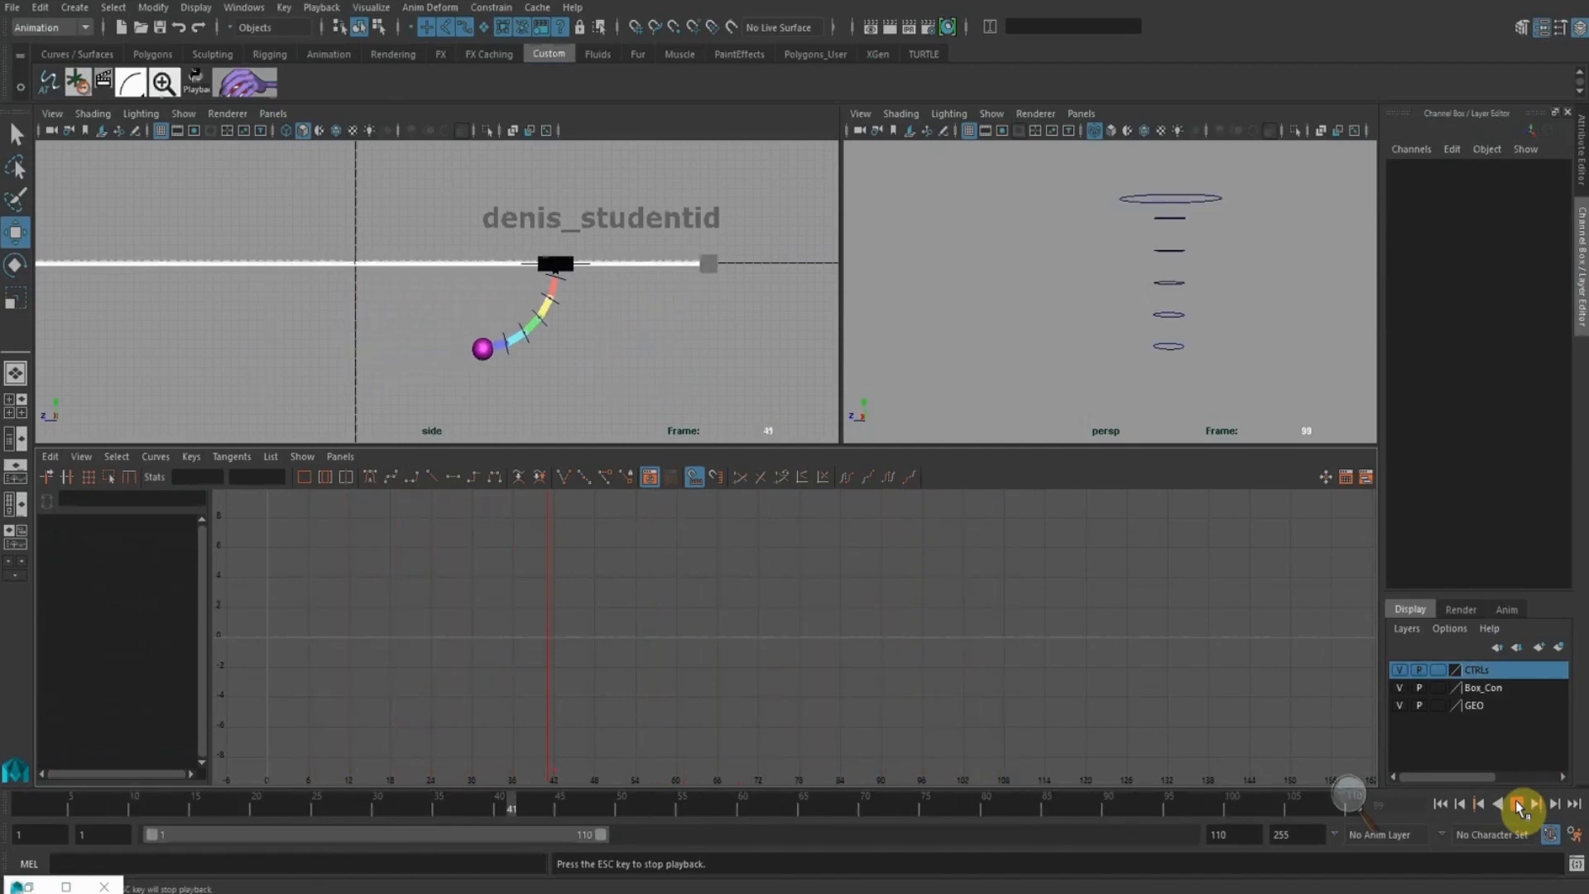
left_click(1520, 808)
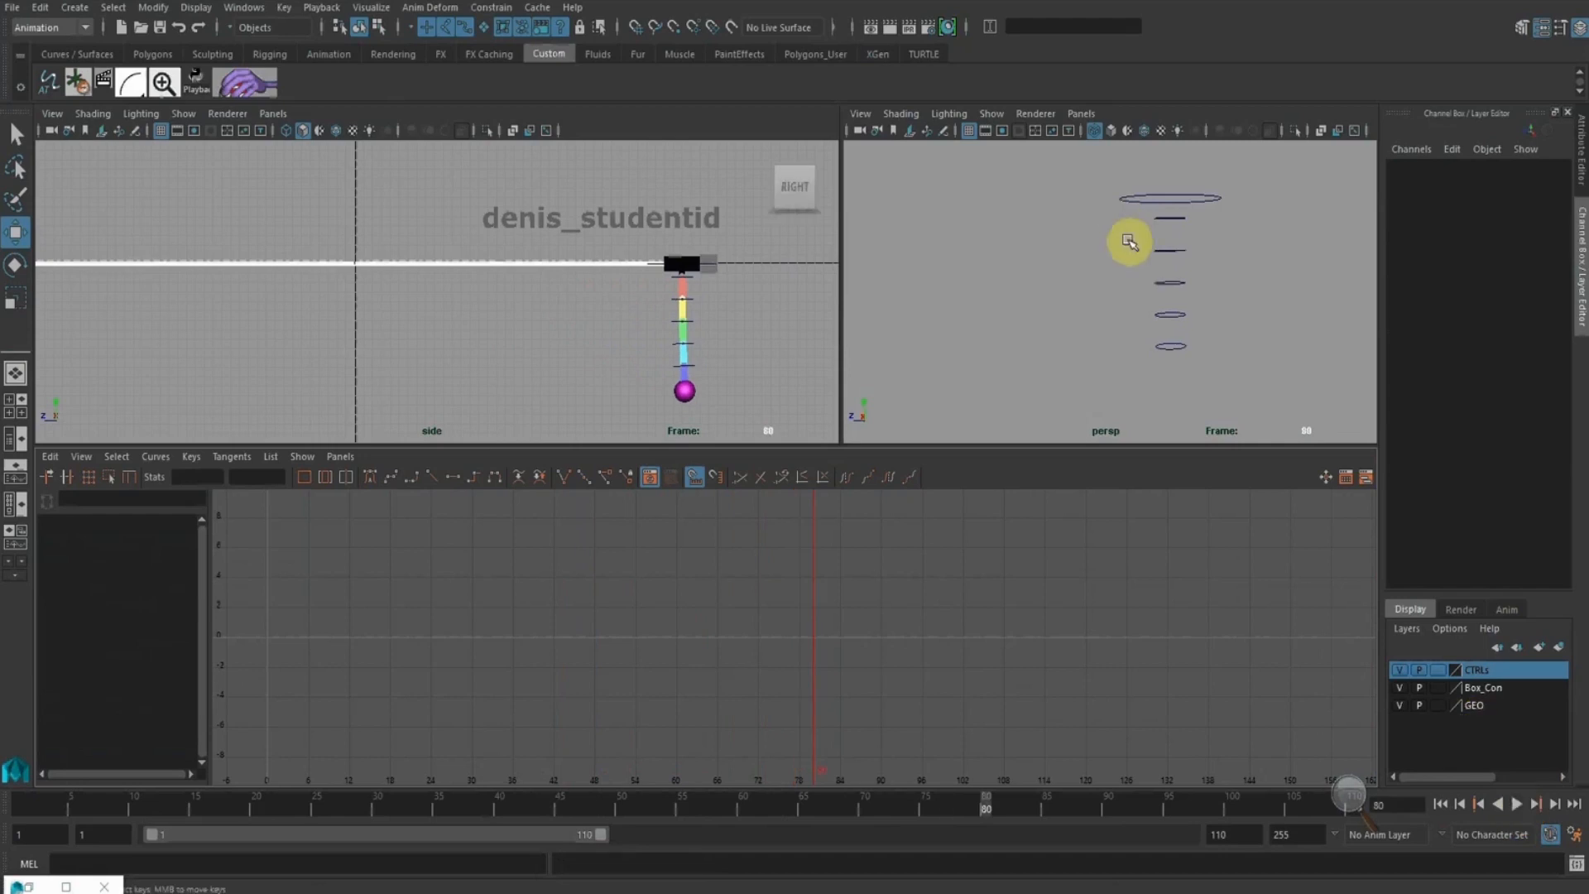
Reselect all the controls and adjust the incoming tangent of the Rotate X key at frame 63
left_click_drag(1242, 397, 1093, 220)
right_click_drag(892, 571, 855, 619, "alt+shift")
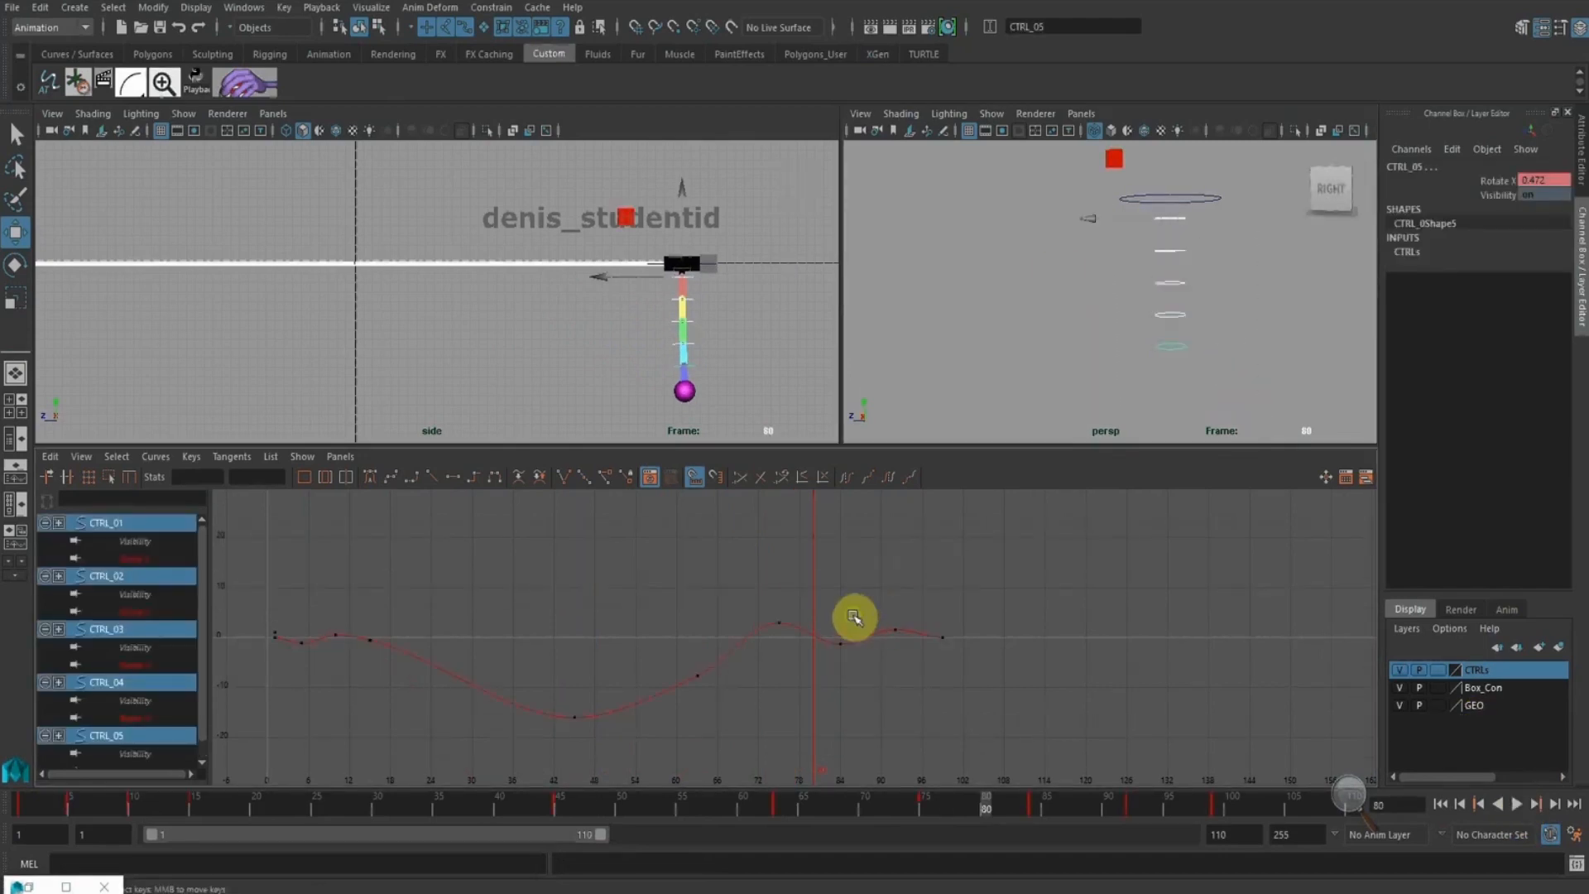
middle_click_drag(855, 619, 881, 597, "alt")
left_click_drag(770, 689, 702, 700)
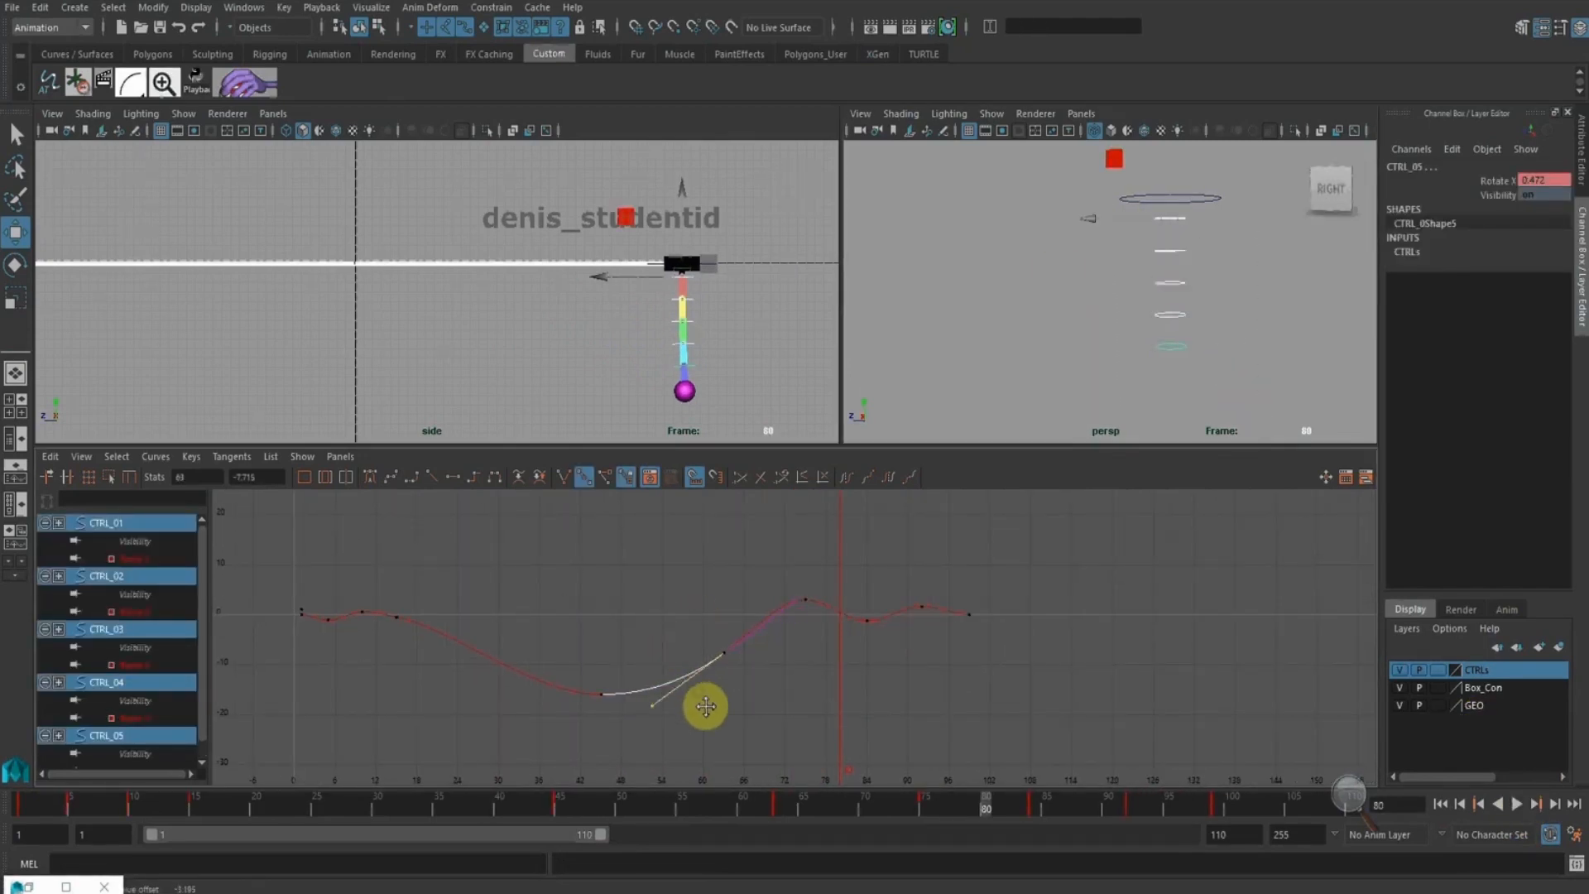
Shift the controls' last five Rotate X keys four frames earlier to 59, 71, 80, 88 and 95, and scrub the result
mouse_move(790, 809)
left_mouse_down()
mouse_move(696, 809)
mouse_move(865, 840)
left_mouse_up()
left_click_drag(646, 521, 1026, 717)
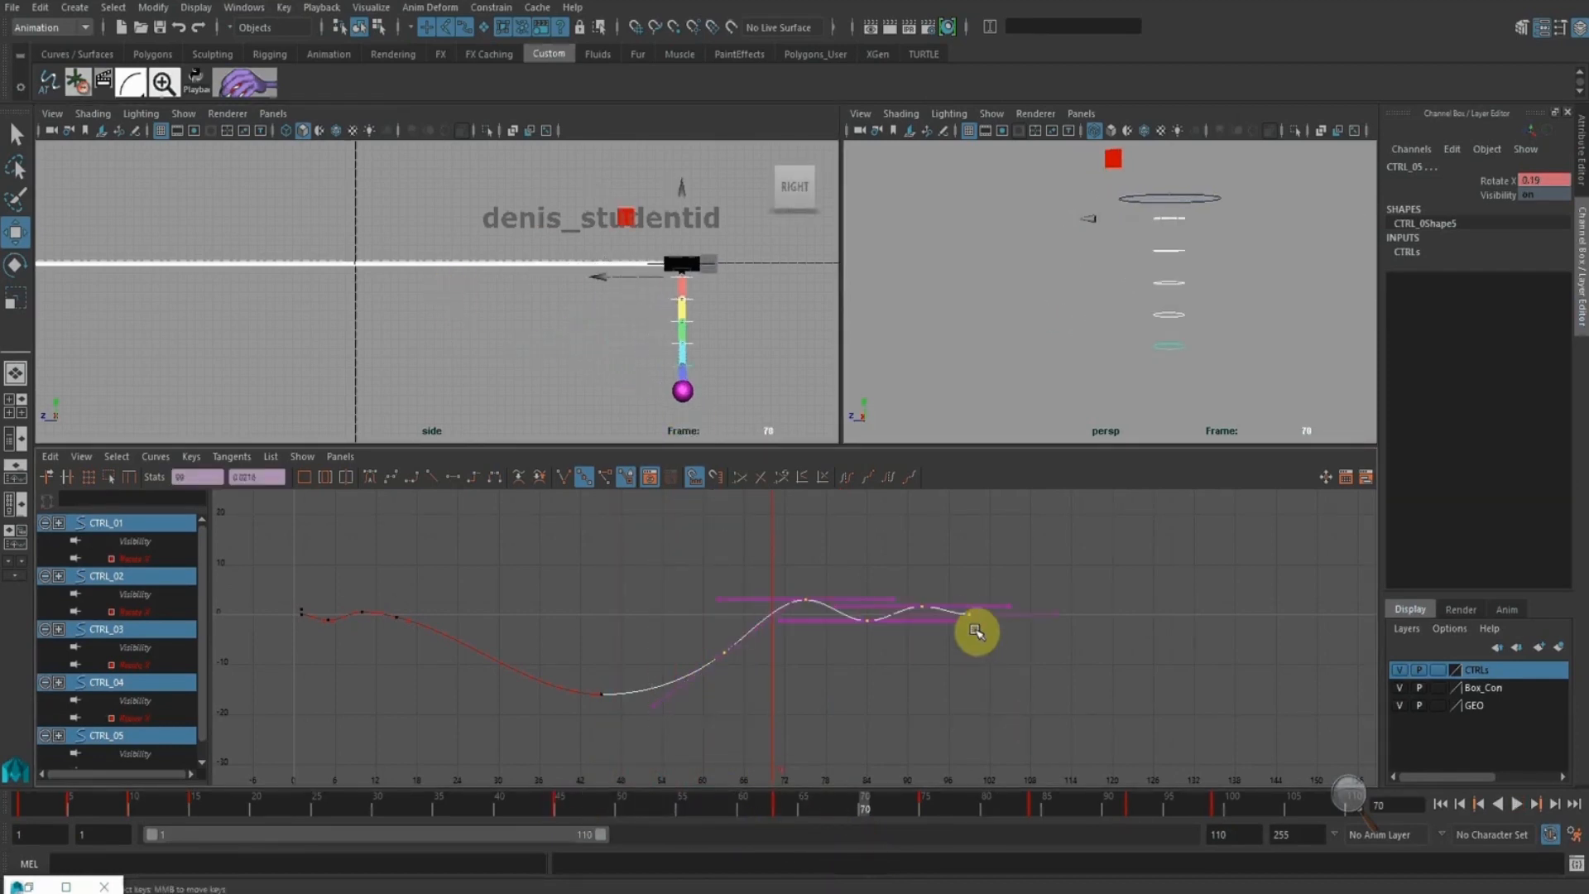
middle_click_drag(978, 633, 950, 631, "shift")
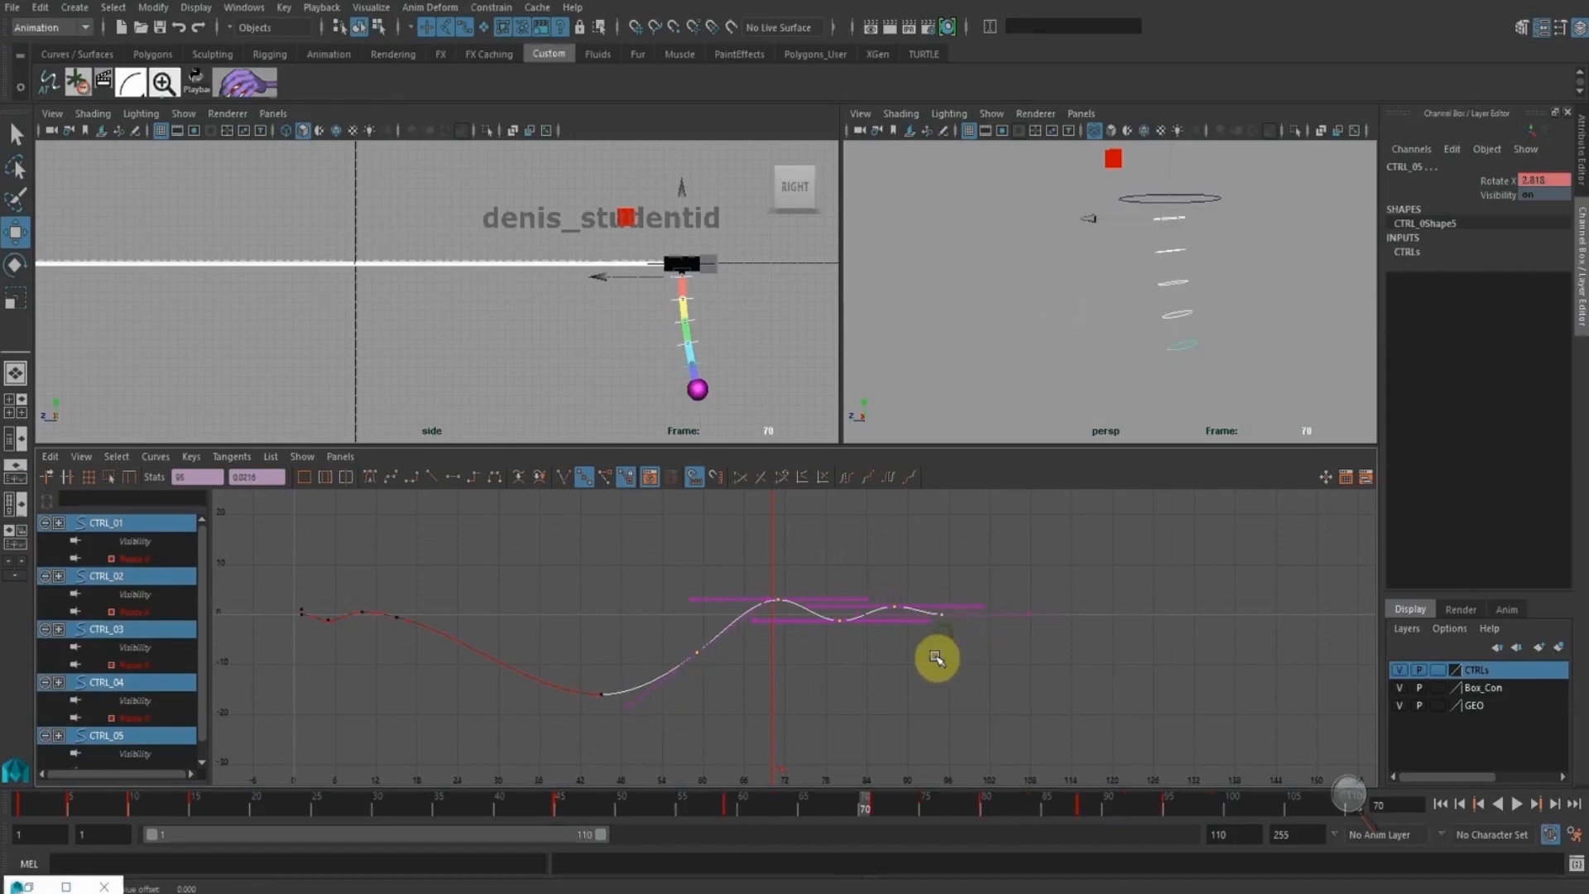
left_click_drag(580, 811, 1072, 857)
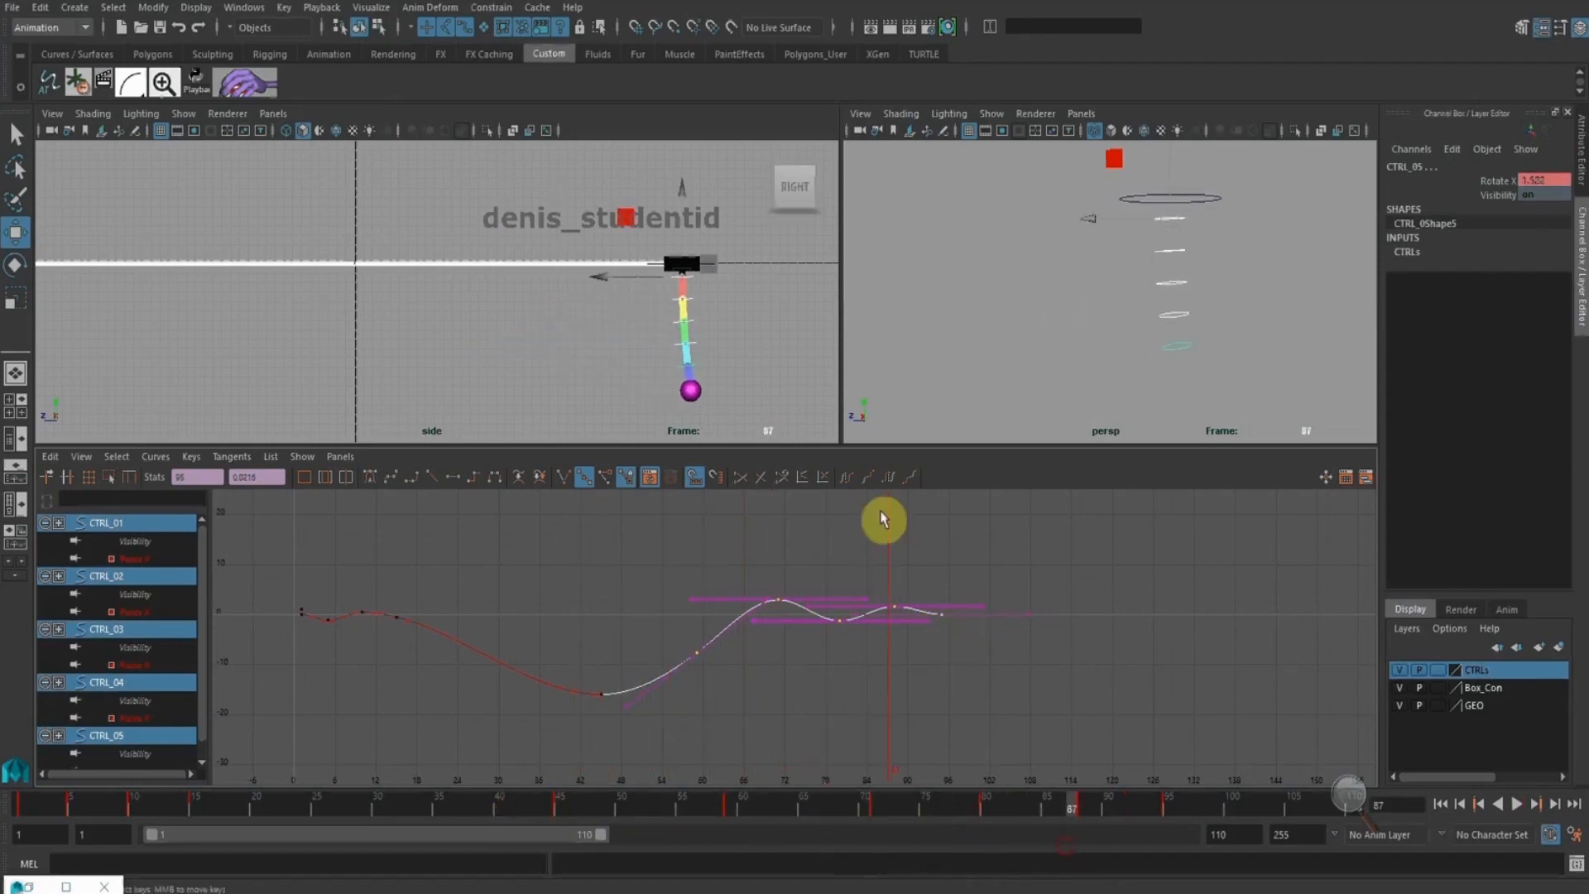
Deselect the controls and play the full animation to check the retimed swing
left_click(798, 359)
left_click(1521, 805)
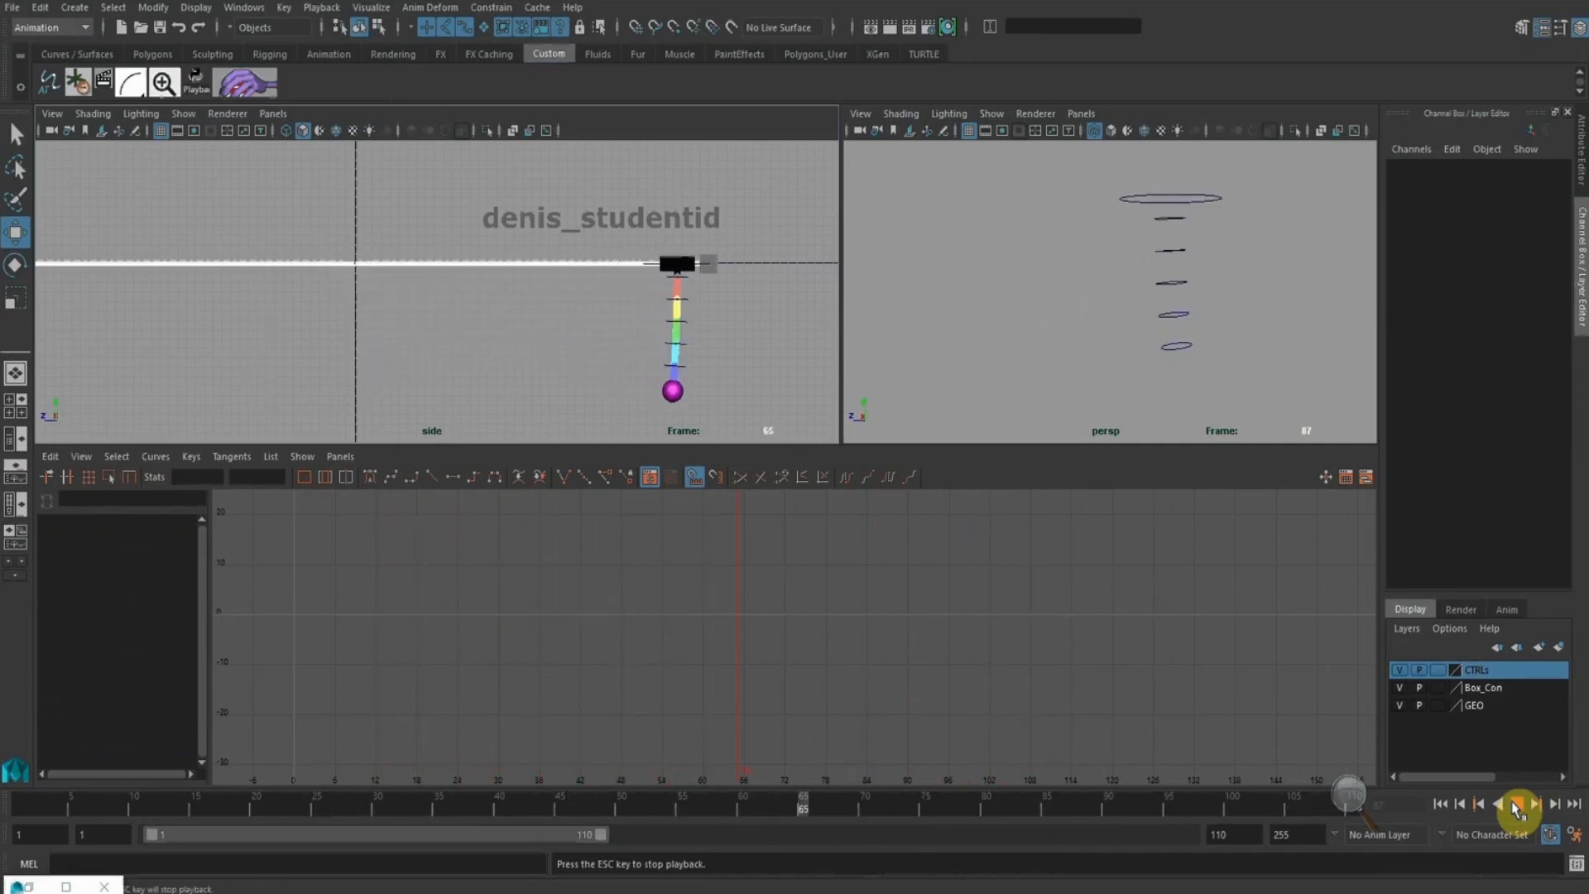
left_click(1517, 807)
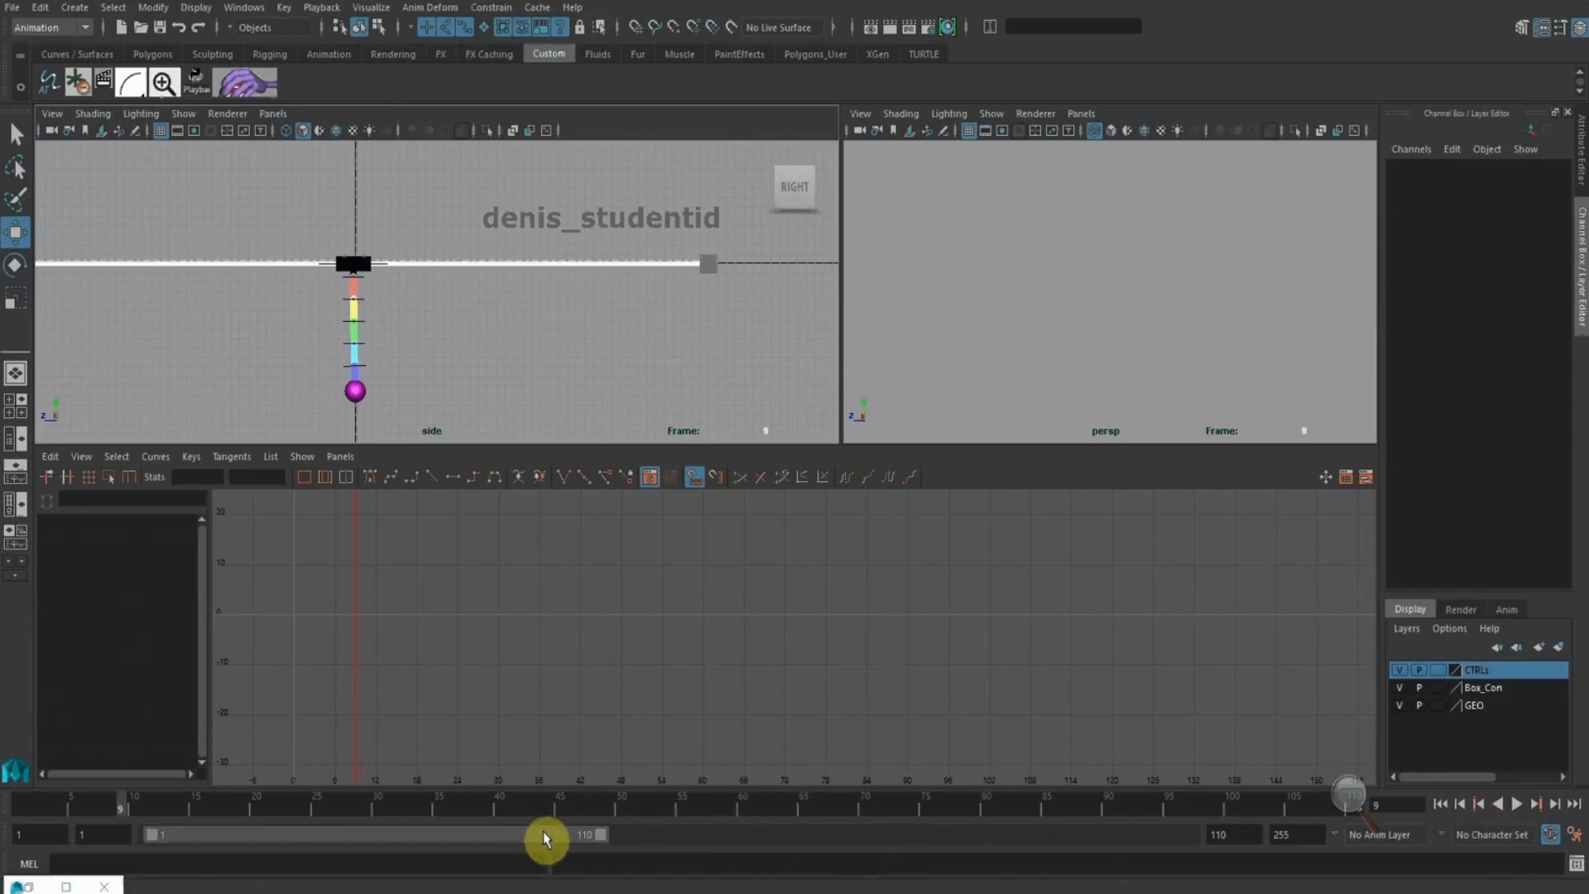
Shift the playback range to frames 61 to 170 and go to frame 113, where the base nears the opposite end of the track
left_click_drag(546, 839, 824, 840)
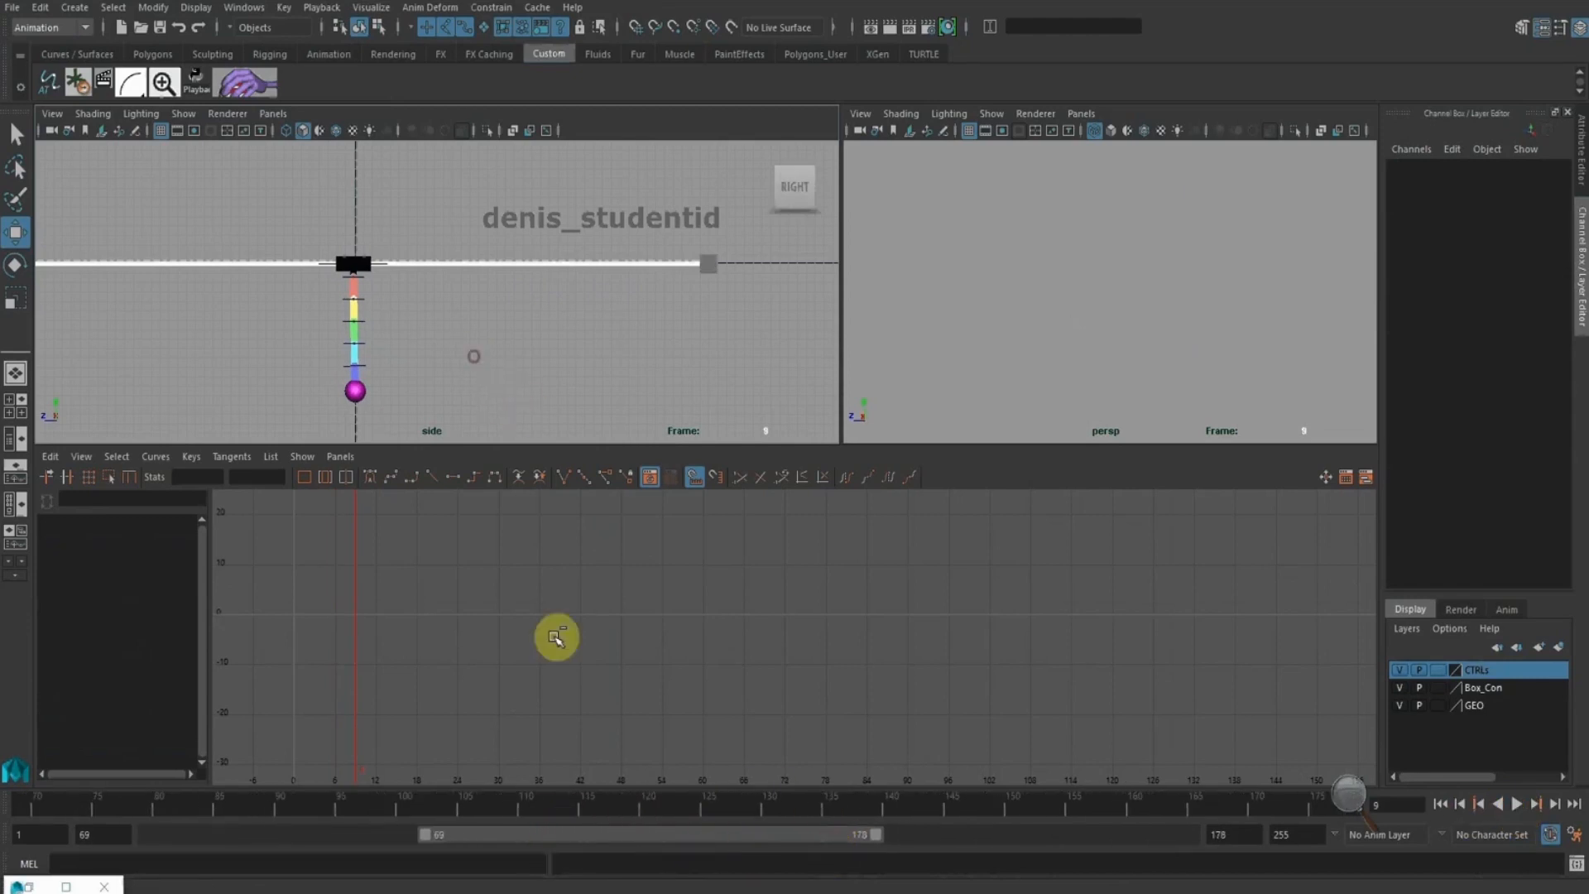
left_click_drag(324, 798, 218, 803)
left_click_drag(93, 798, 212, 809)
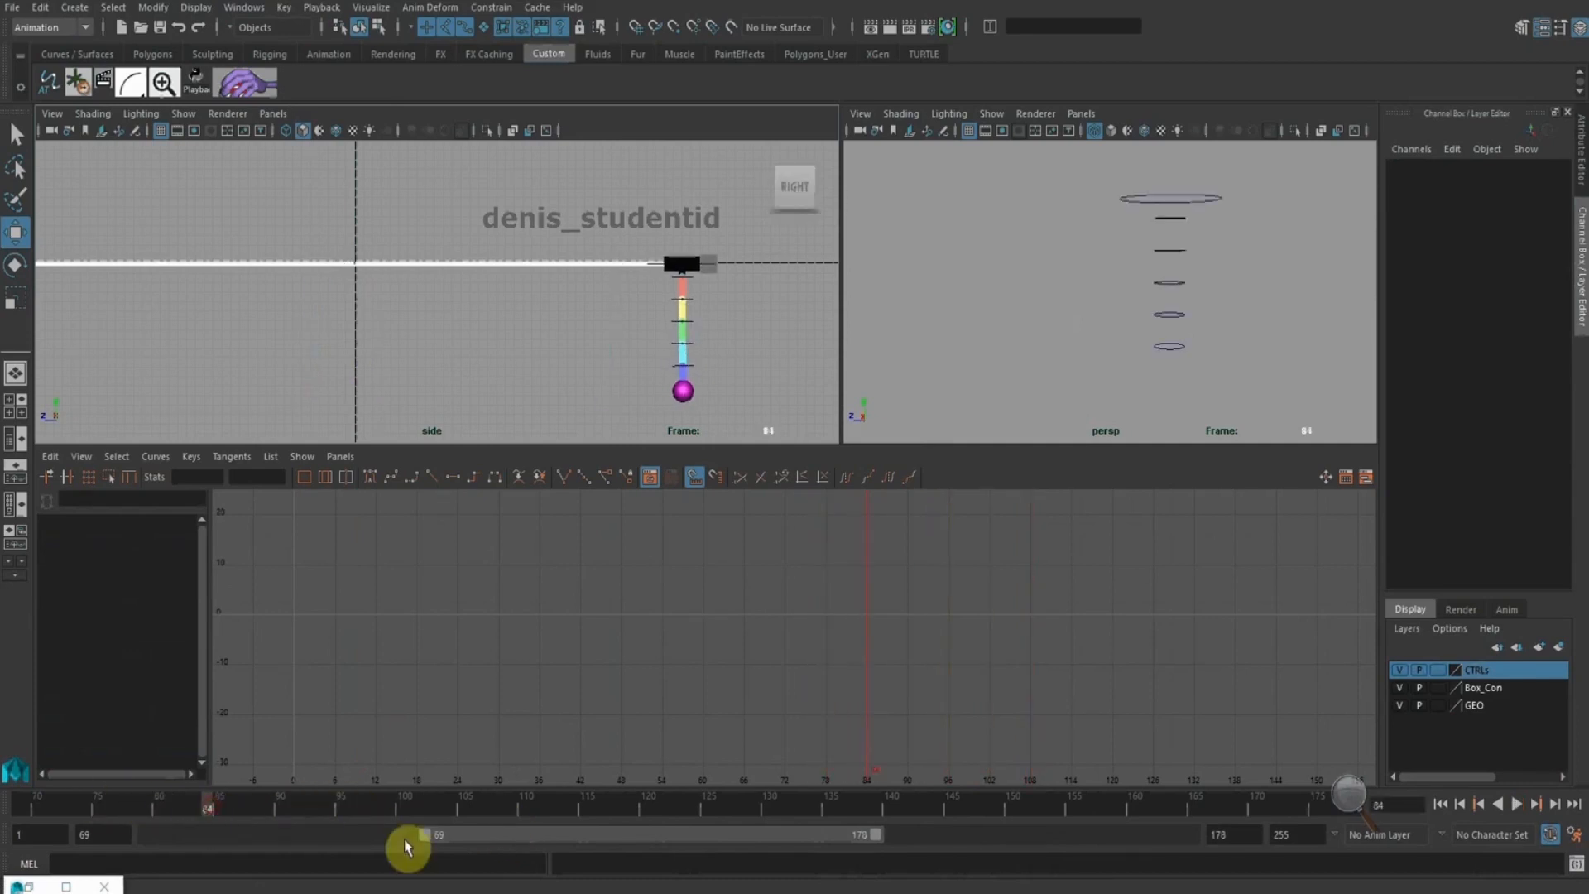
left_click_drag(461, 835, 428, 835)
left_click_drag(320, 806, 645, 823)
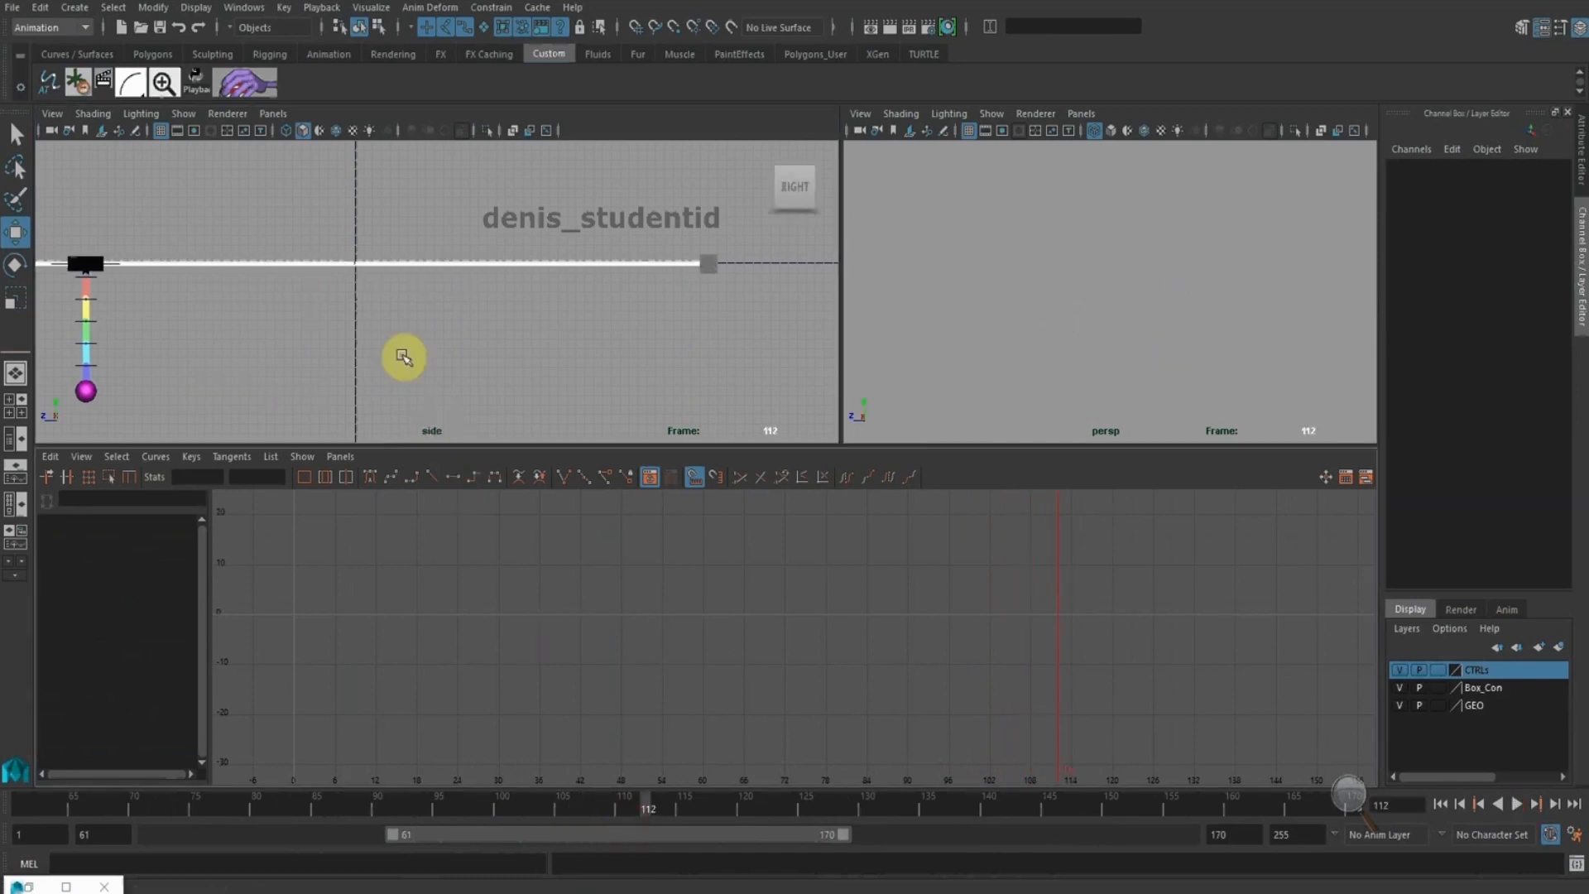
middle_click_drag(405, 355, 571, 351, "alt")
left_click_drag(646, 810, 656, 810)
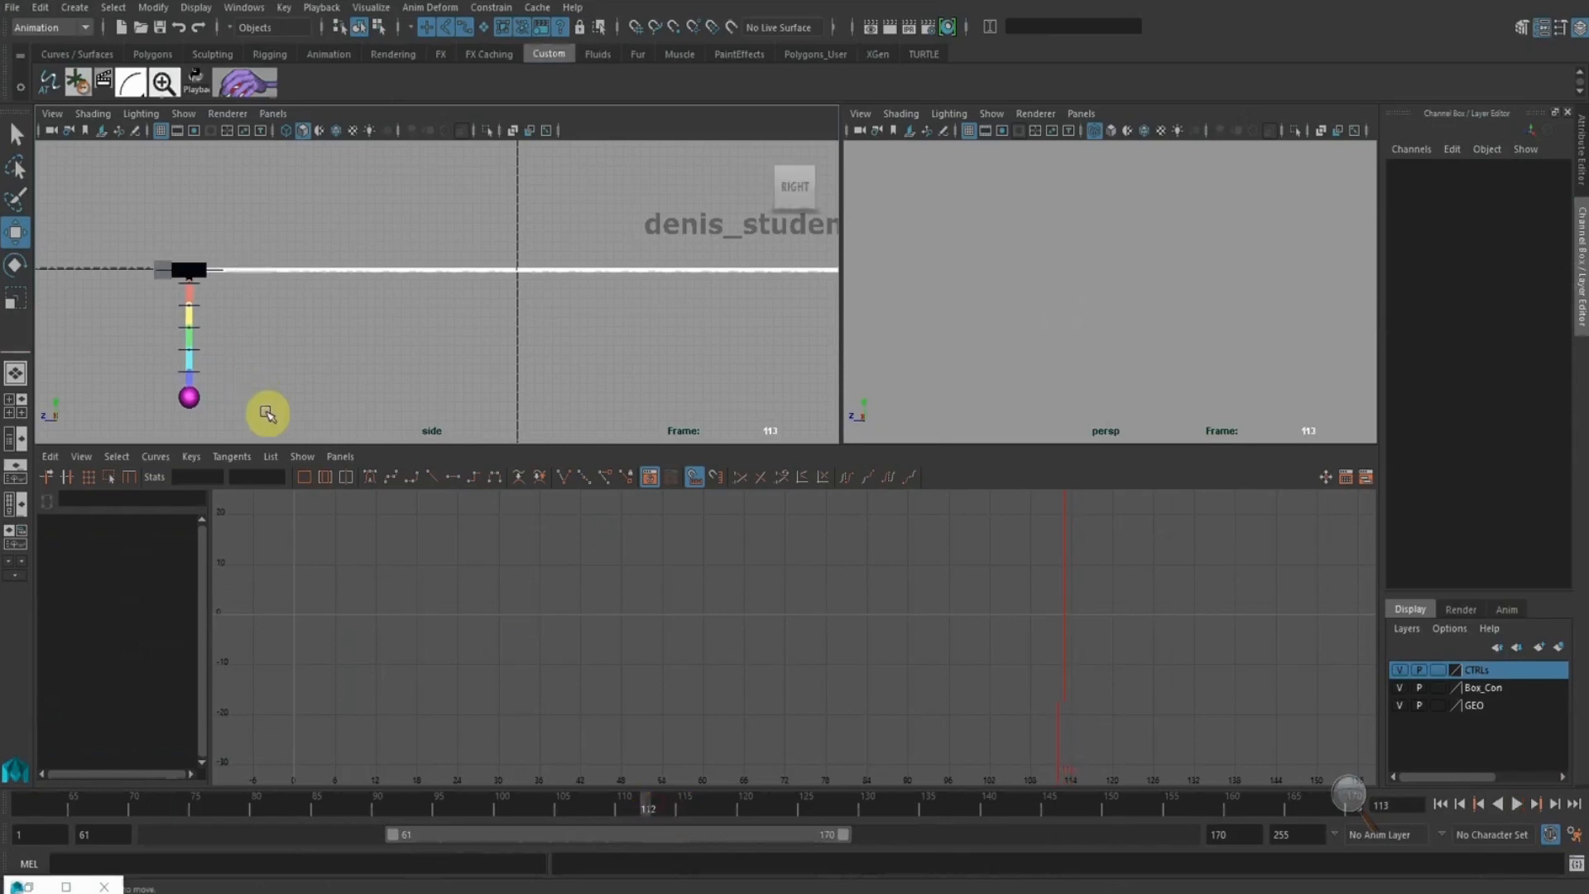
Select all the pendulum controls, key their Rotate X at frame 113 and raise the key to about 9.24
left_click_drag(1075, 326, 1110, 256, "alt")
left_click_drag(1126, 351, 1025, 217)
left_click(1508, 182)
right_click(1507, 186)
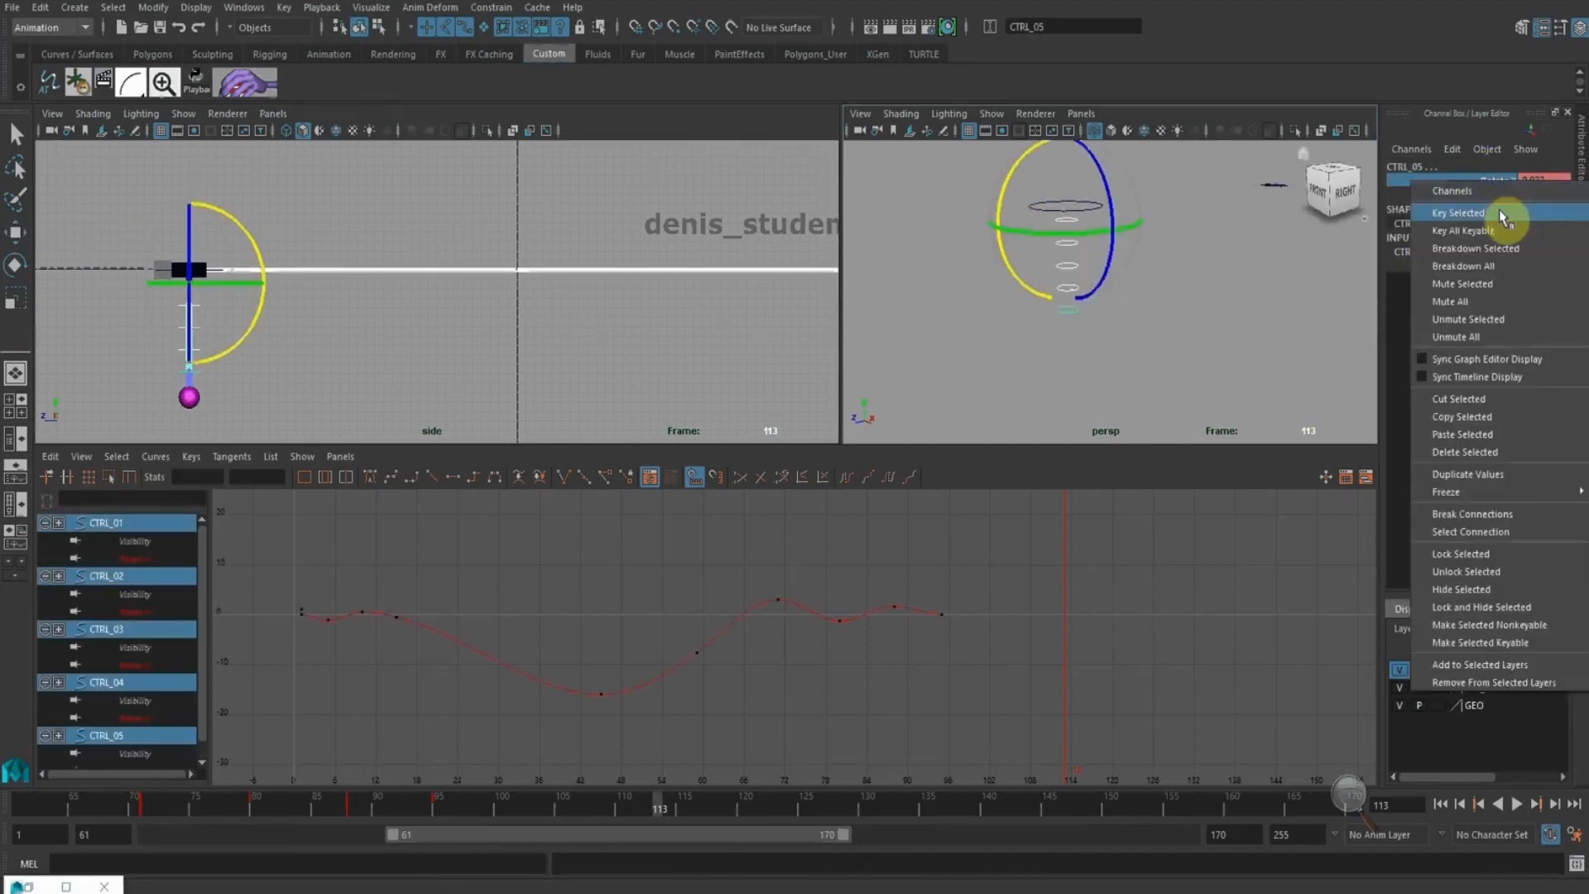
left_click(1502, 213)
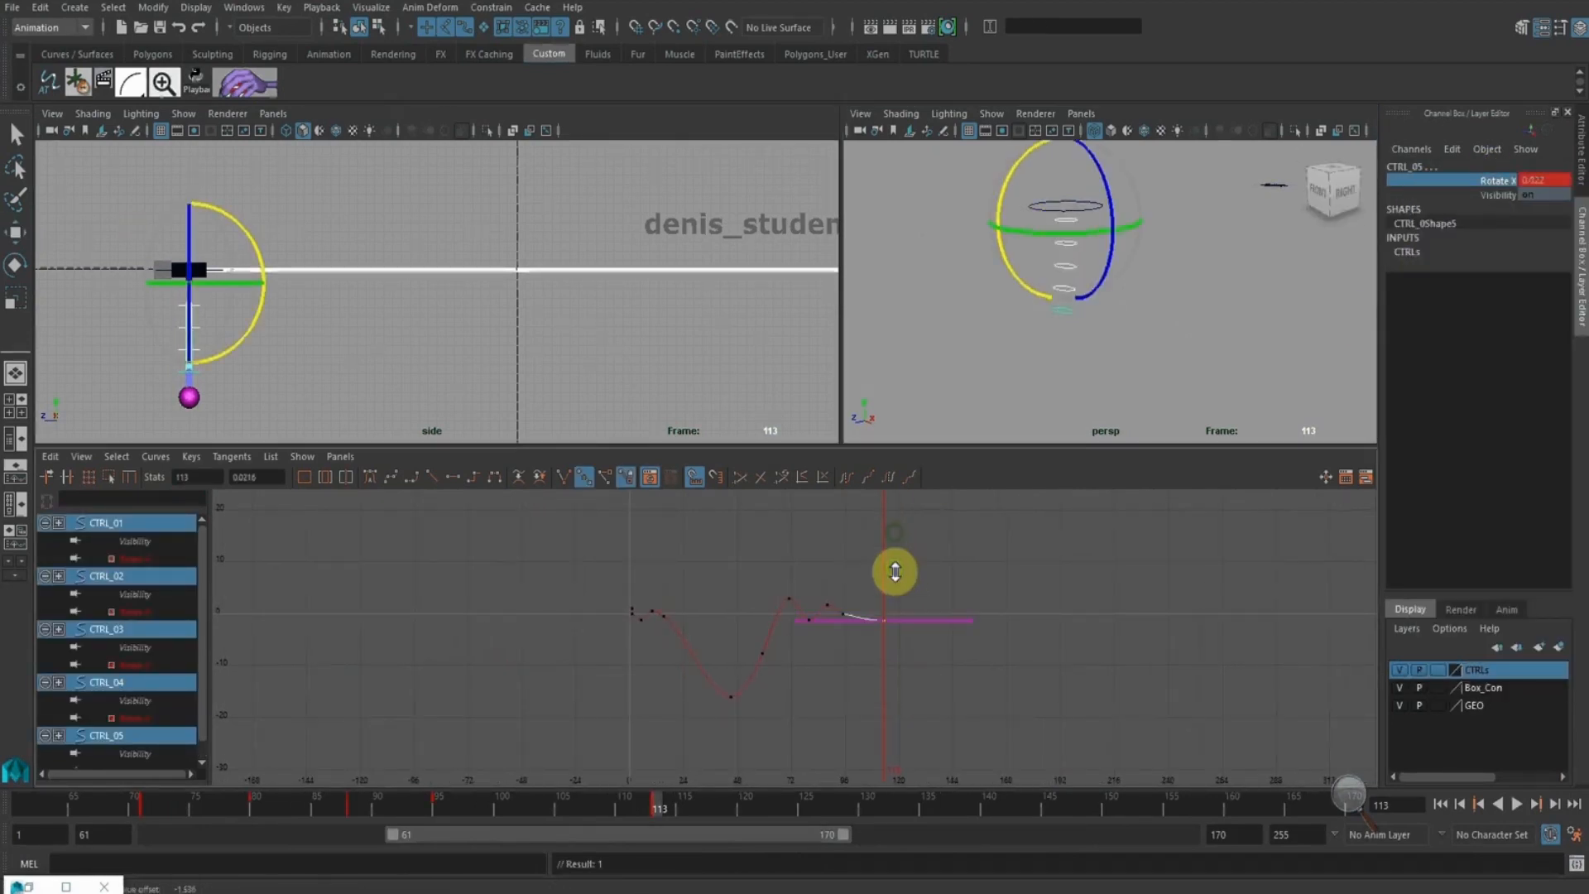
middle_click_drag(895, 571, 892, 618, "shift")
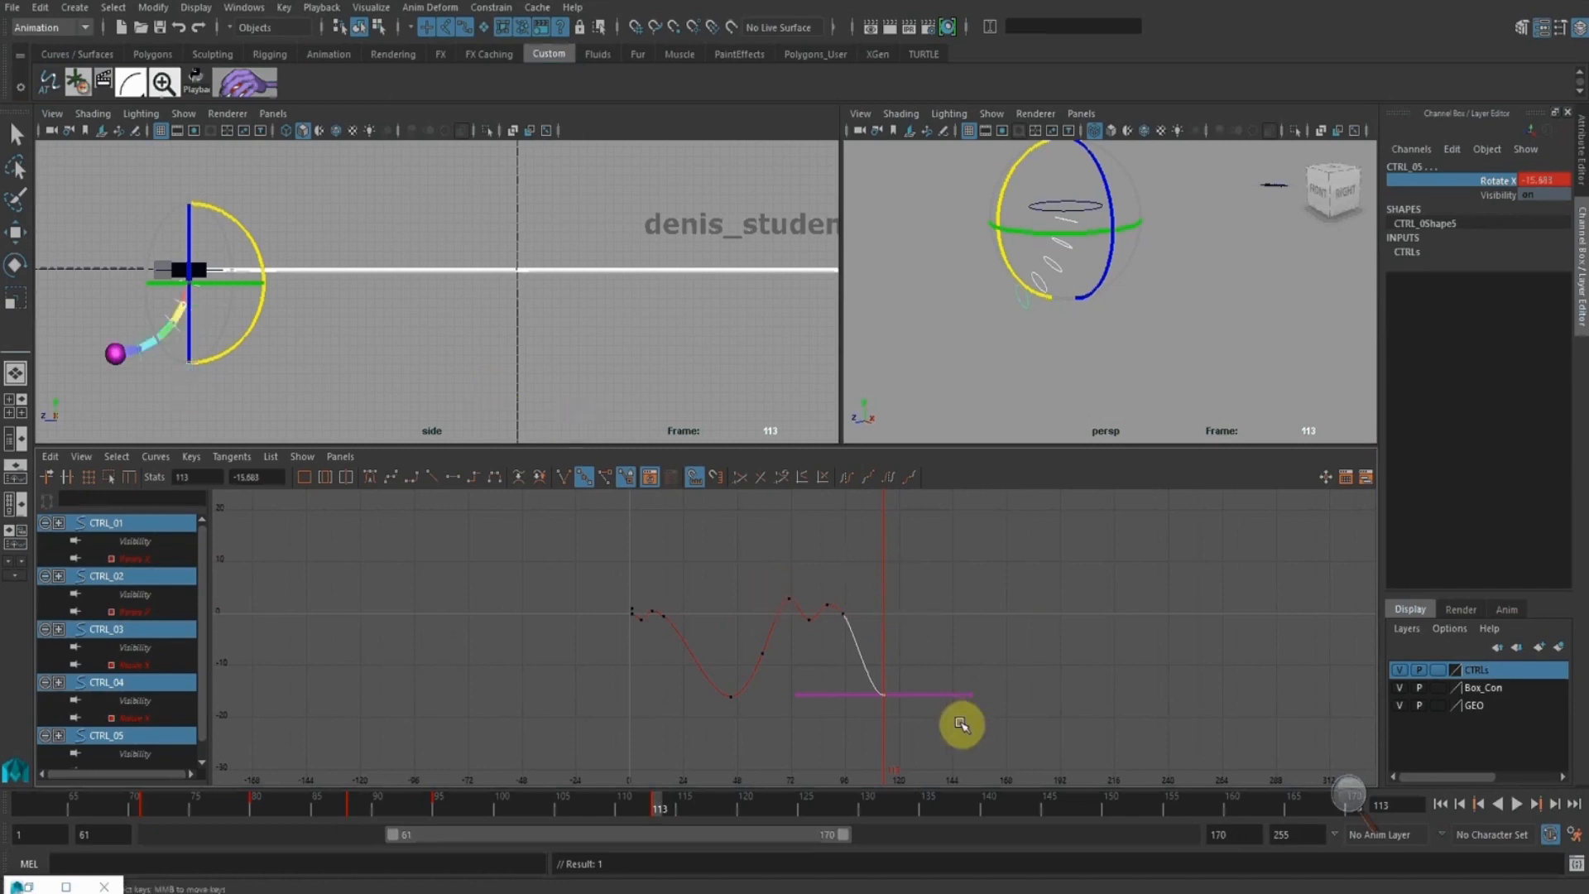
middle_click_drag(958, 724, 936, 577, "shift")
middle_click(394, 292)
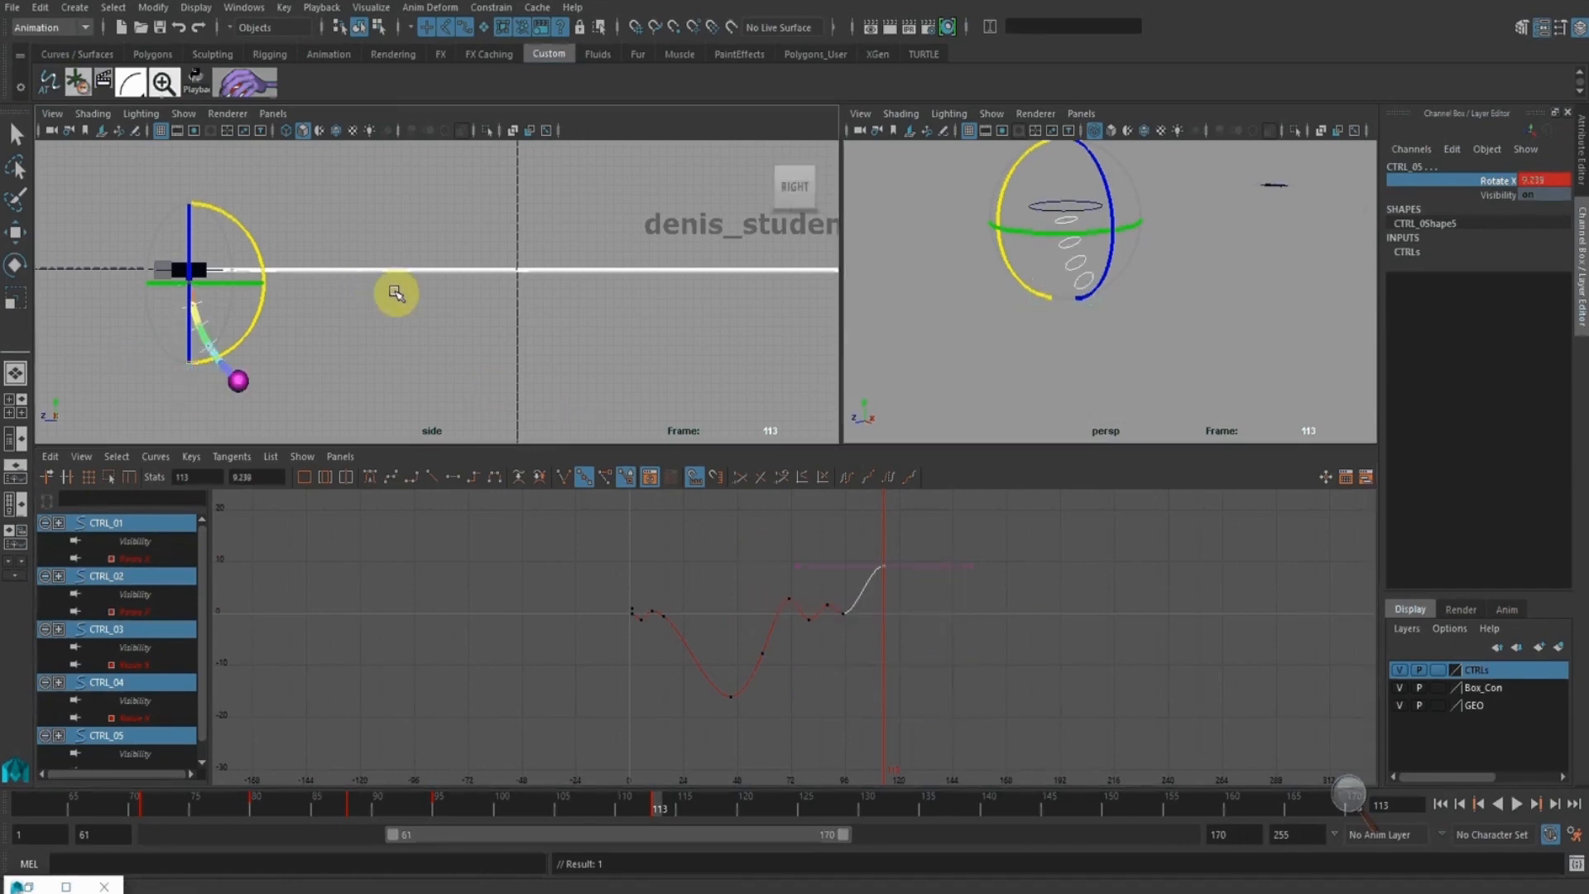
Scrub the return move, key the controls' Rotate X at frame 118 and lower it to about -10.29
left_click_drag(212, 810, 368, 830)
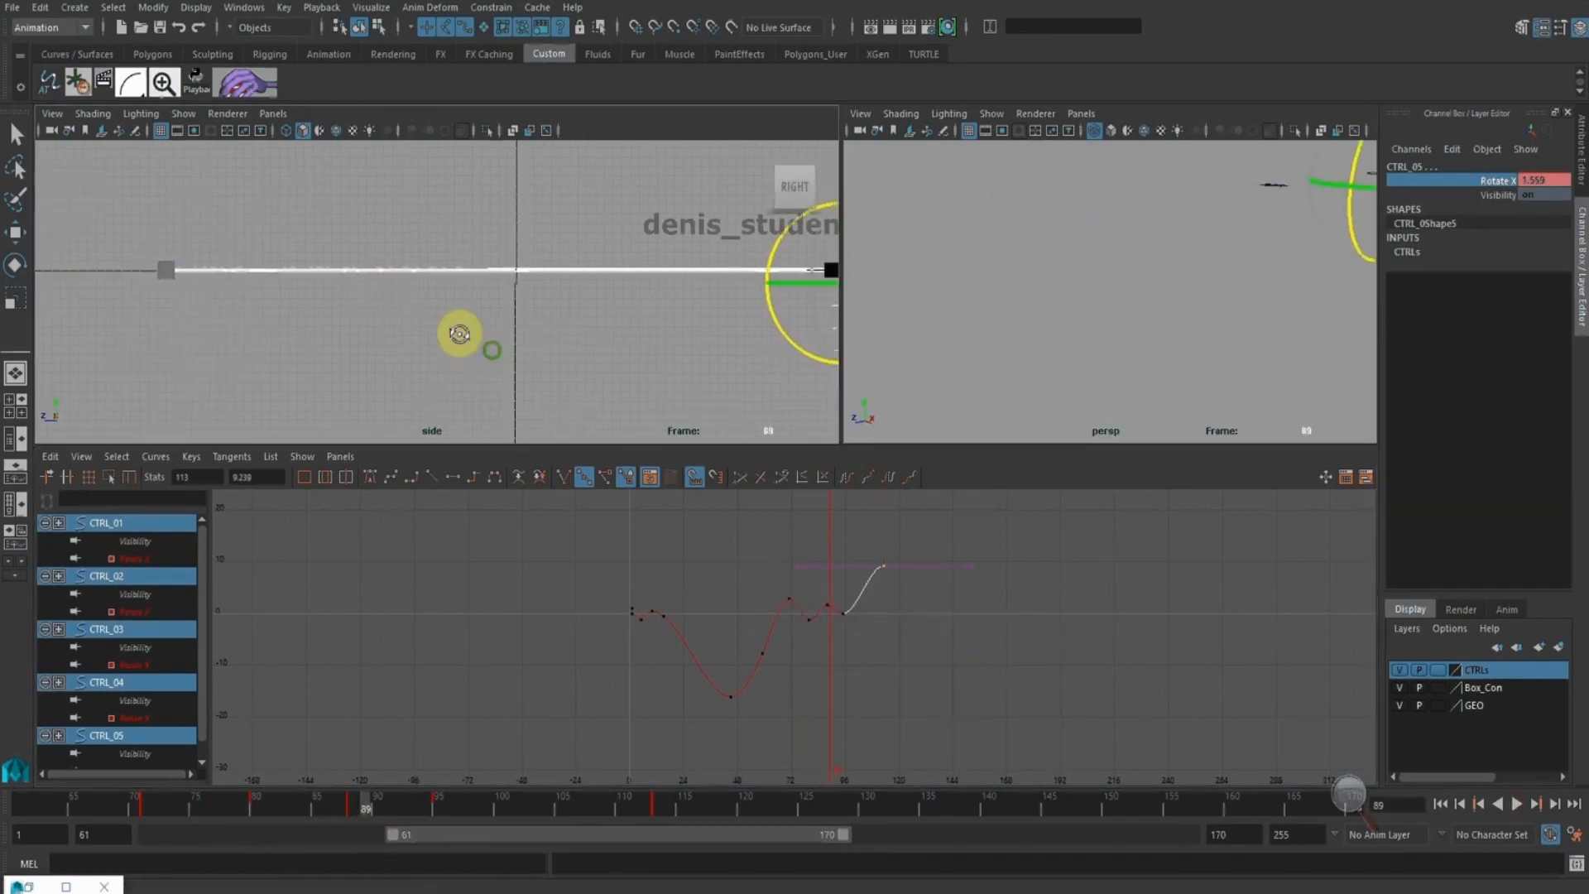
middle_click_drag(454, 329, 359, 305, "alt")
left_click_drag(217, 801, 716, 848)
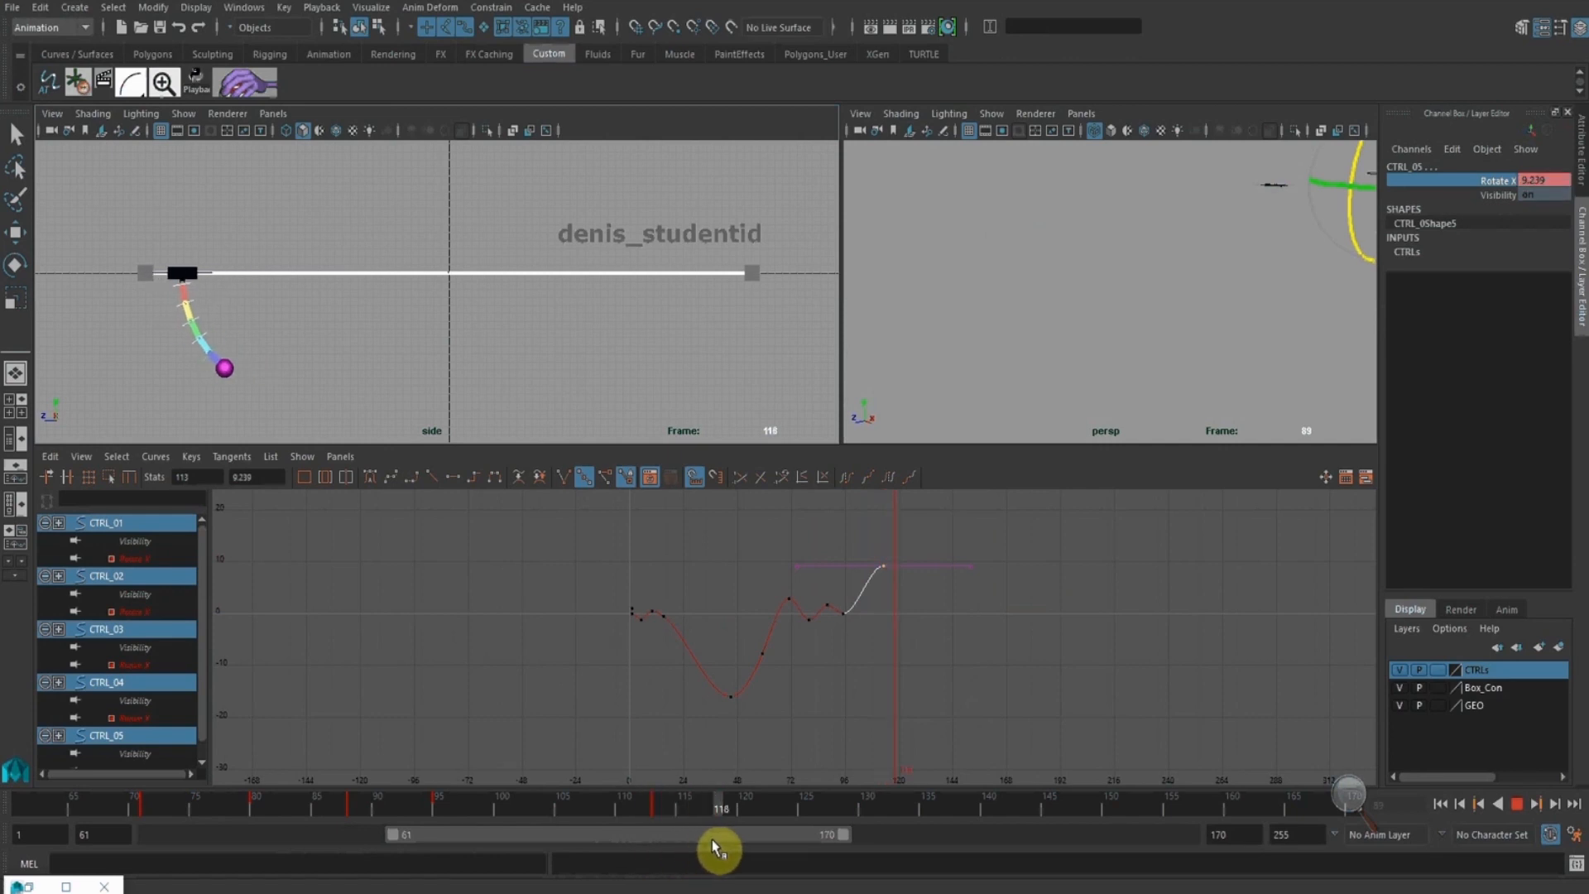
right_click(1482, 186)
left_click(1486, 215)
scroll(936, 525, "up", 3)
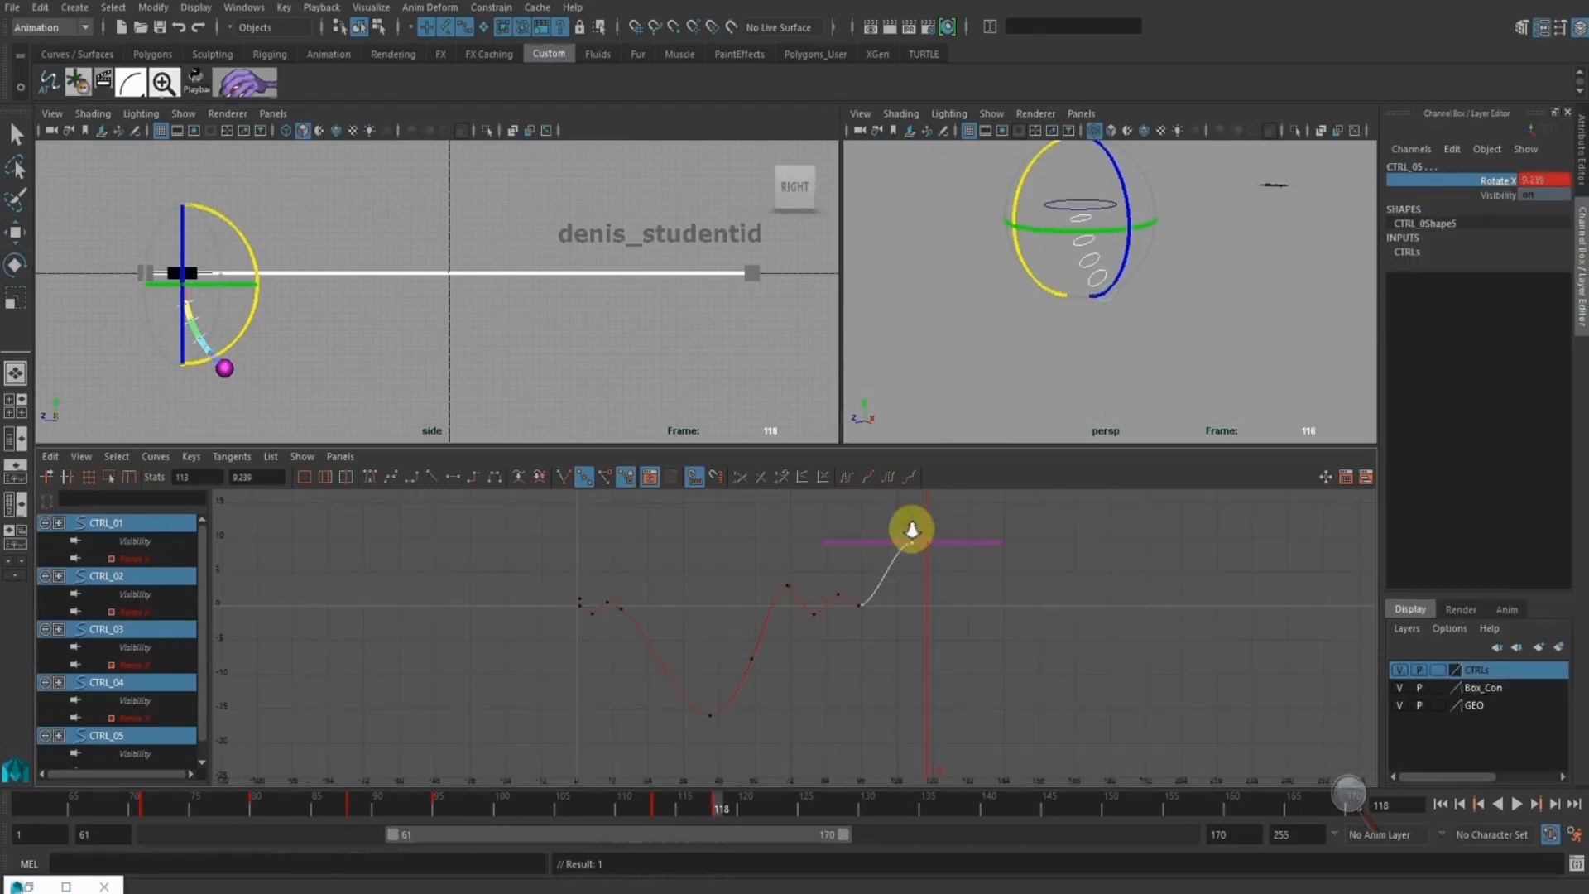
left_click_drag(965, 585, 929, 518)
middle_click_drag(921, 500, 933, 617)
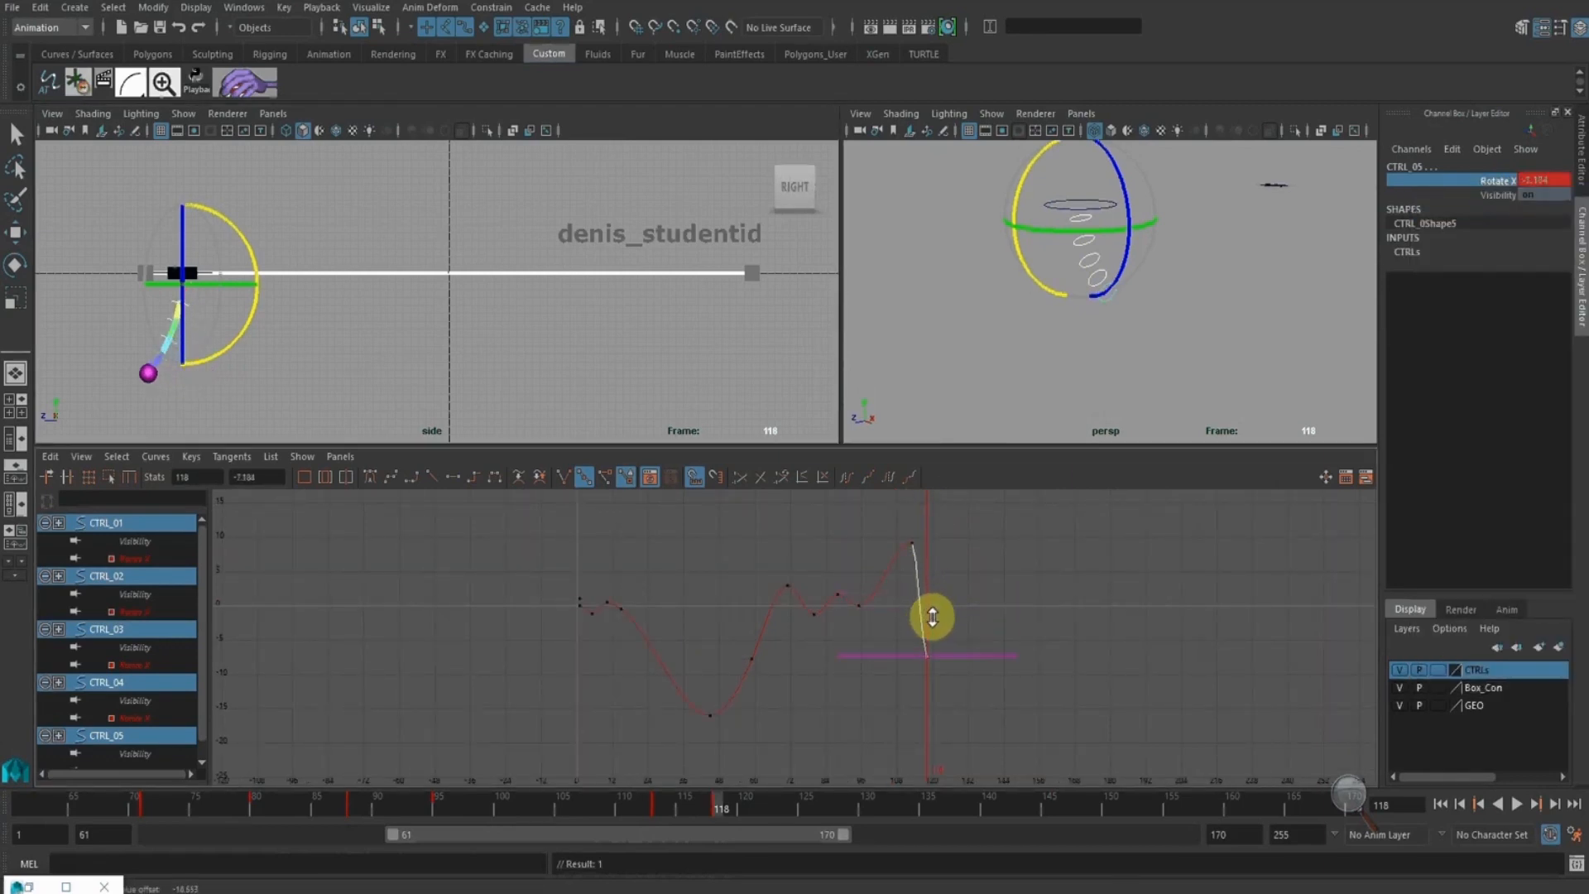
Key the controls' Rotate X at frame 122 and raise it to about 2.64
left_click_drag(756, 804, 770, 804)
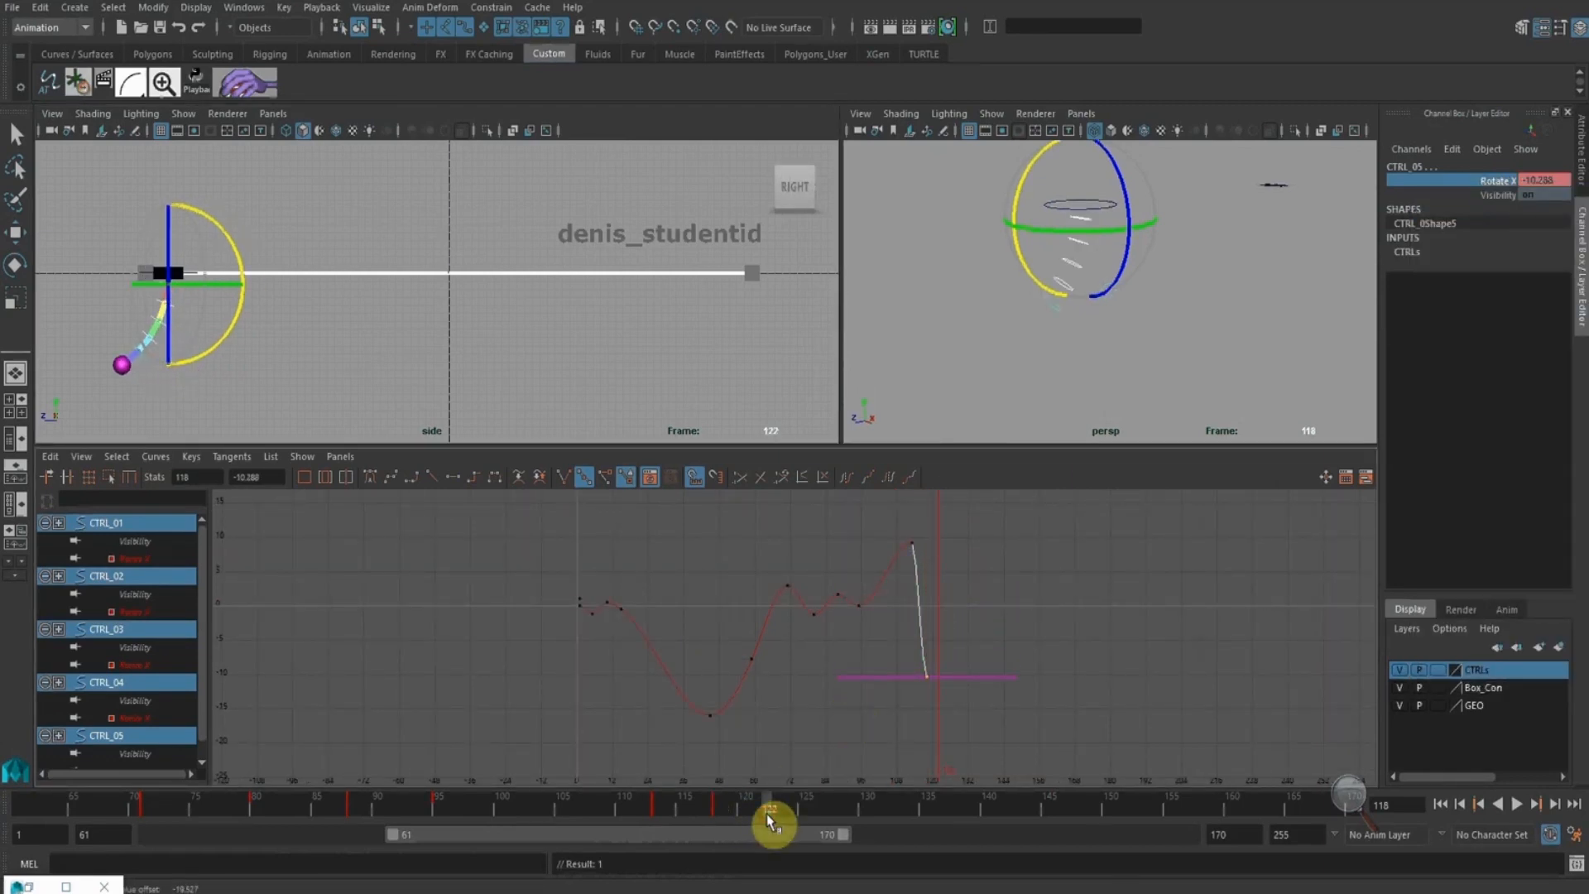
right_click(1488, 186)
left_click(1503, 213)
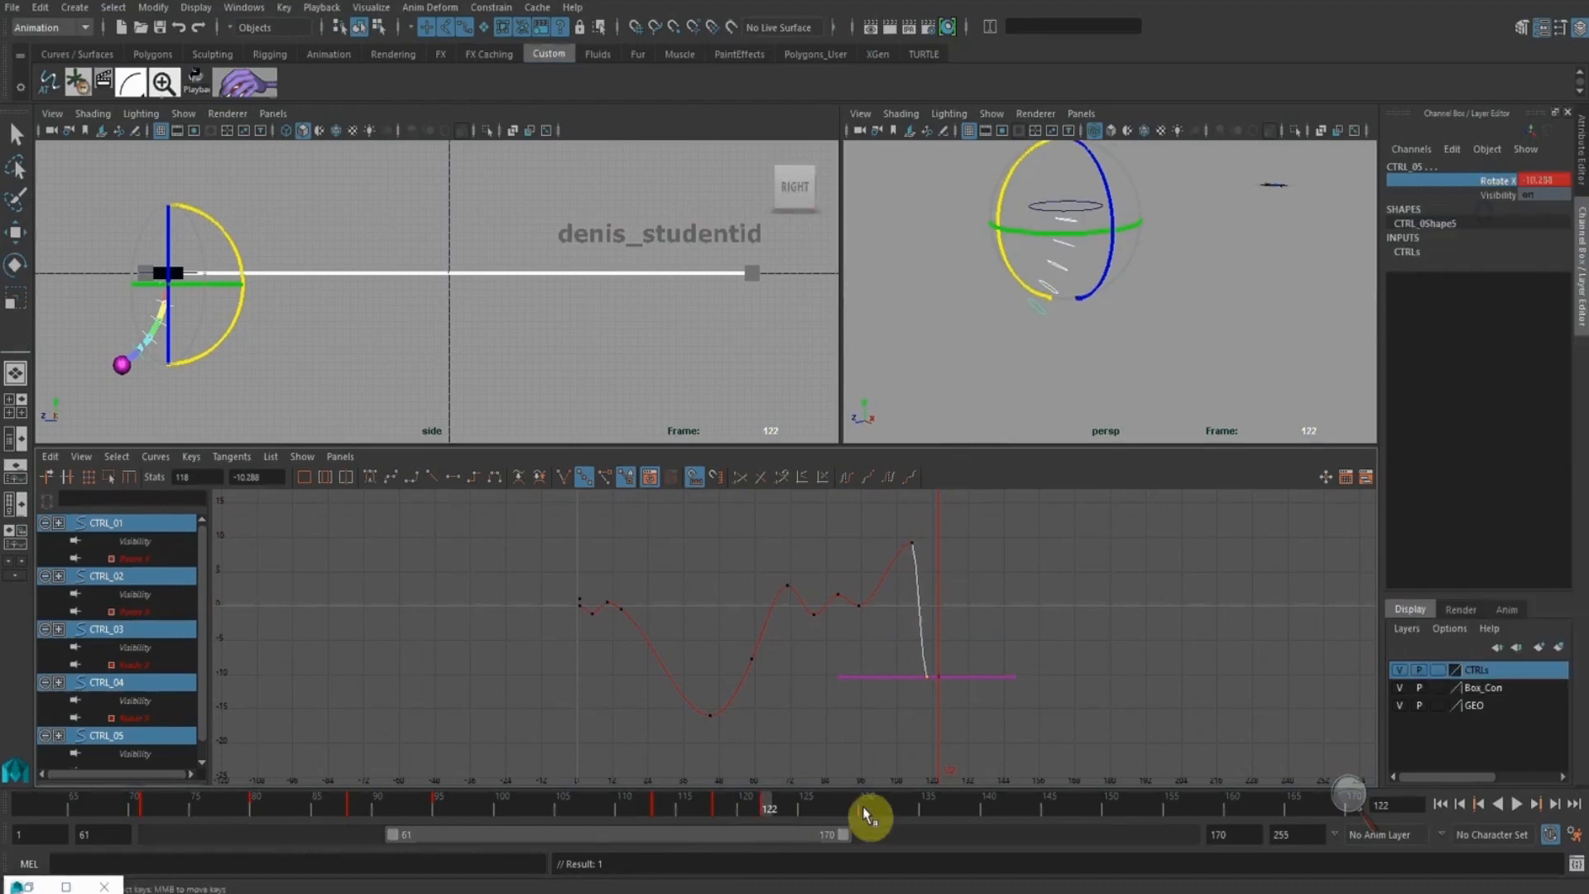
left_click(956, 683)
mouse_move(936, 642)
middle_mouse_down()
mouse_move(961, 677)
mouse_move(965, 629)
middle_mouse_up()
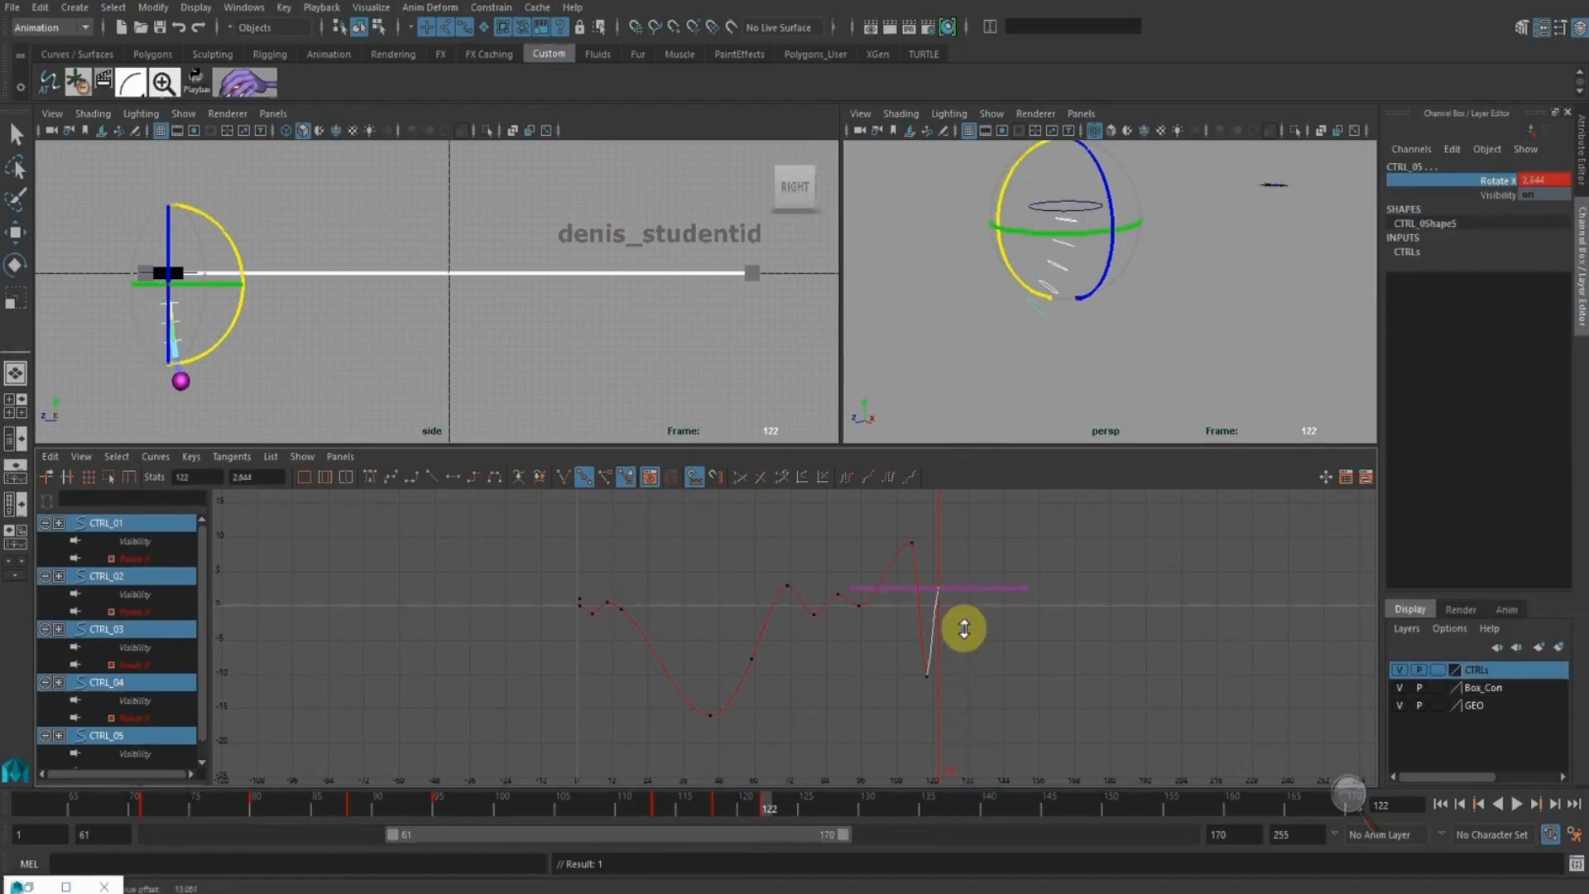
Key the controls' Rotate X at frame 127 and lower it to about -1.49
left_click(828, 803)
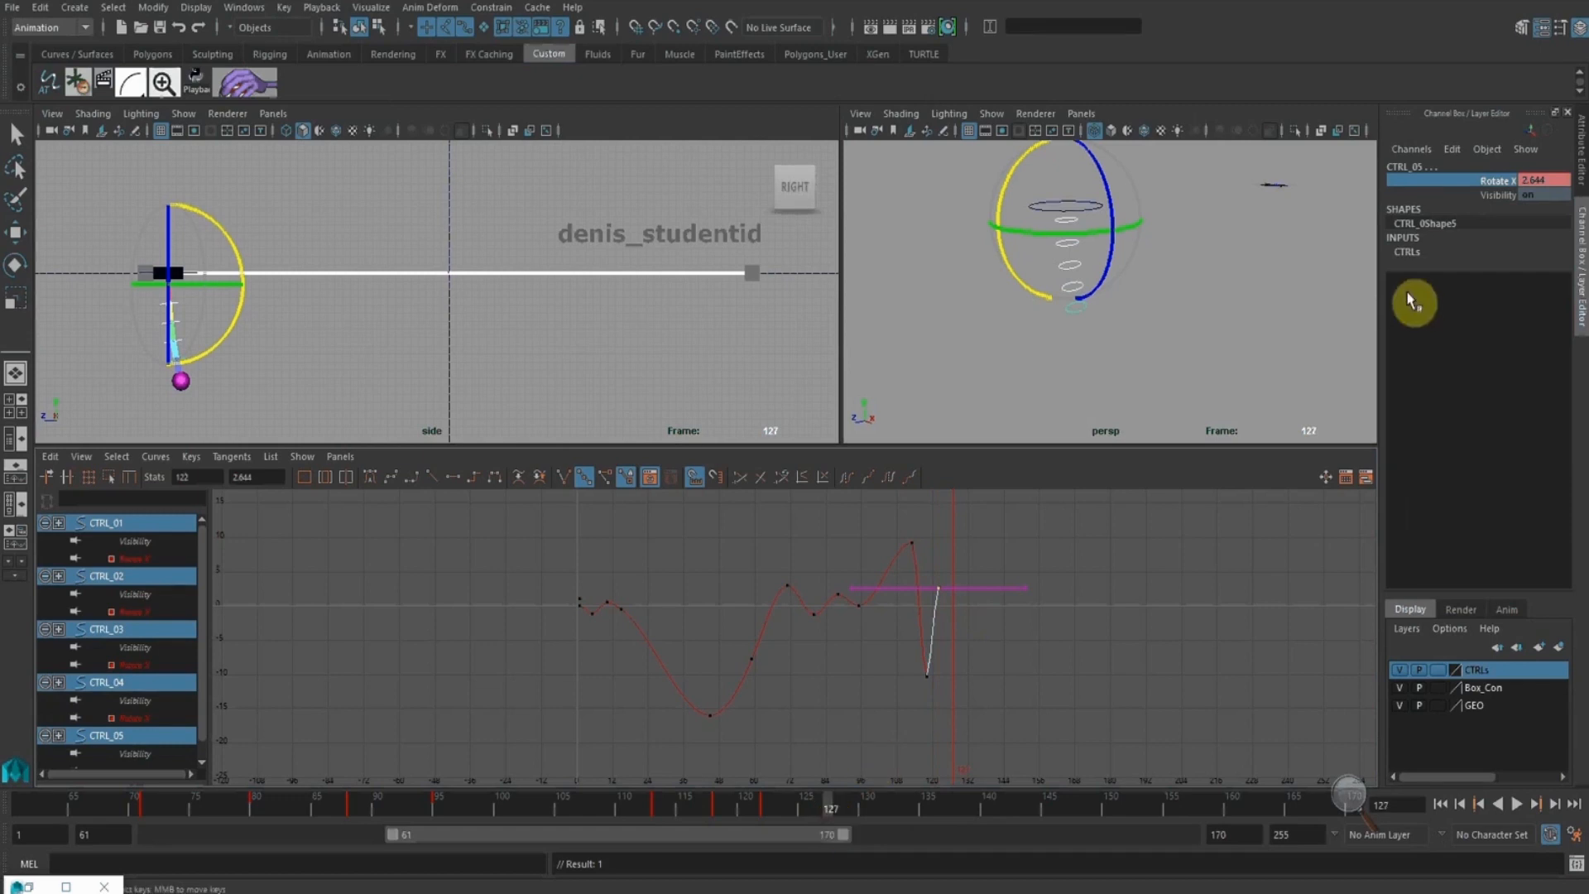
right_click(1489, 180)
left_click(1486, 209)
left_click_drag(990, 653, 947, 551)
middle_click_drag(947, 539, 950, 563)
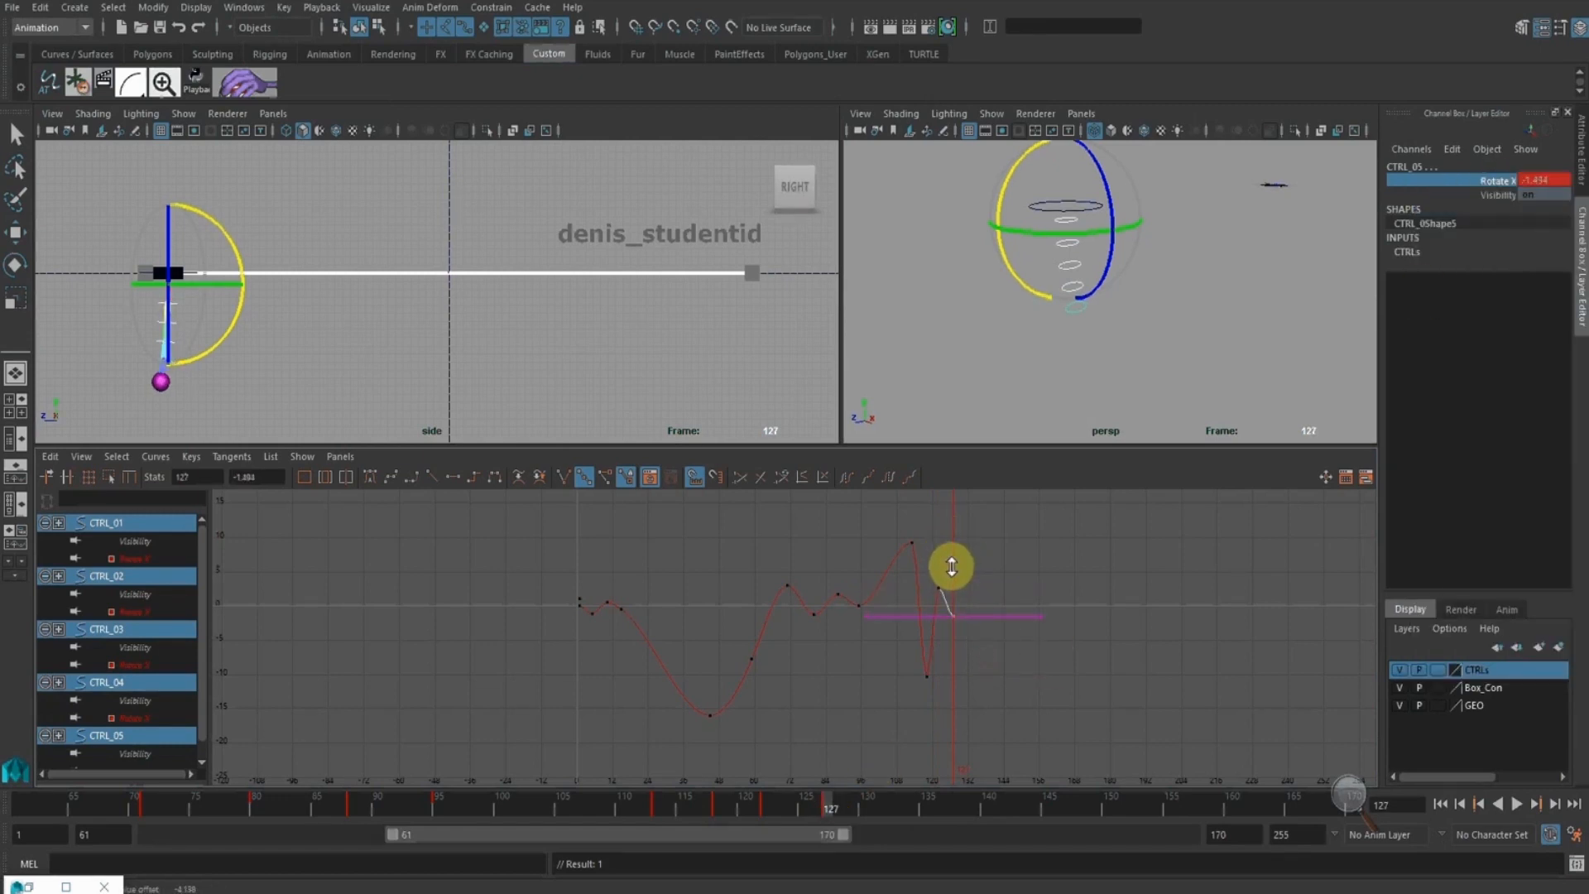
Key the controls' Rotate X at frame 131 and raise it to about 1.32
left_click(881, 805)
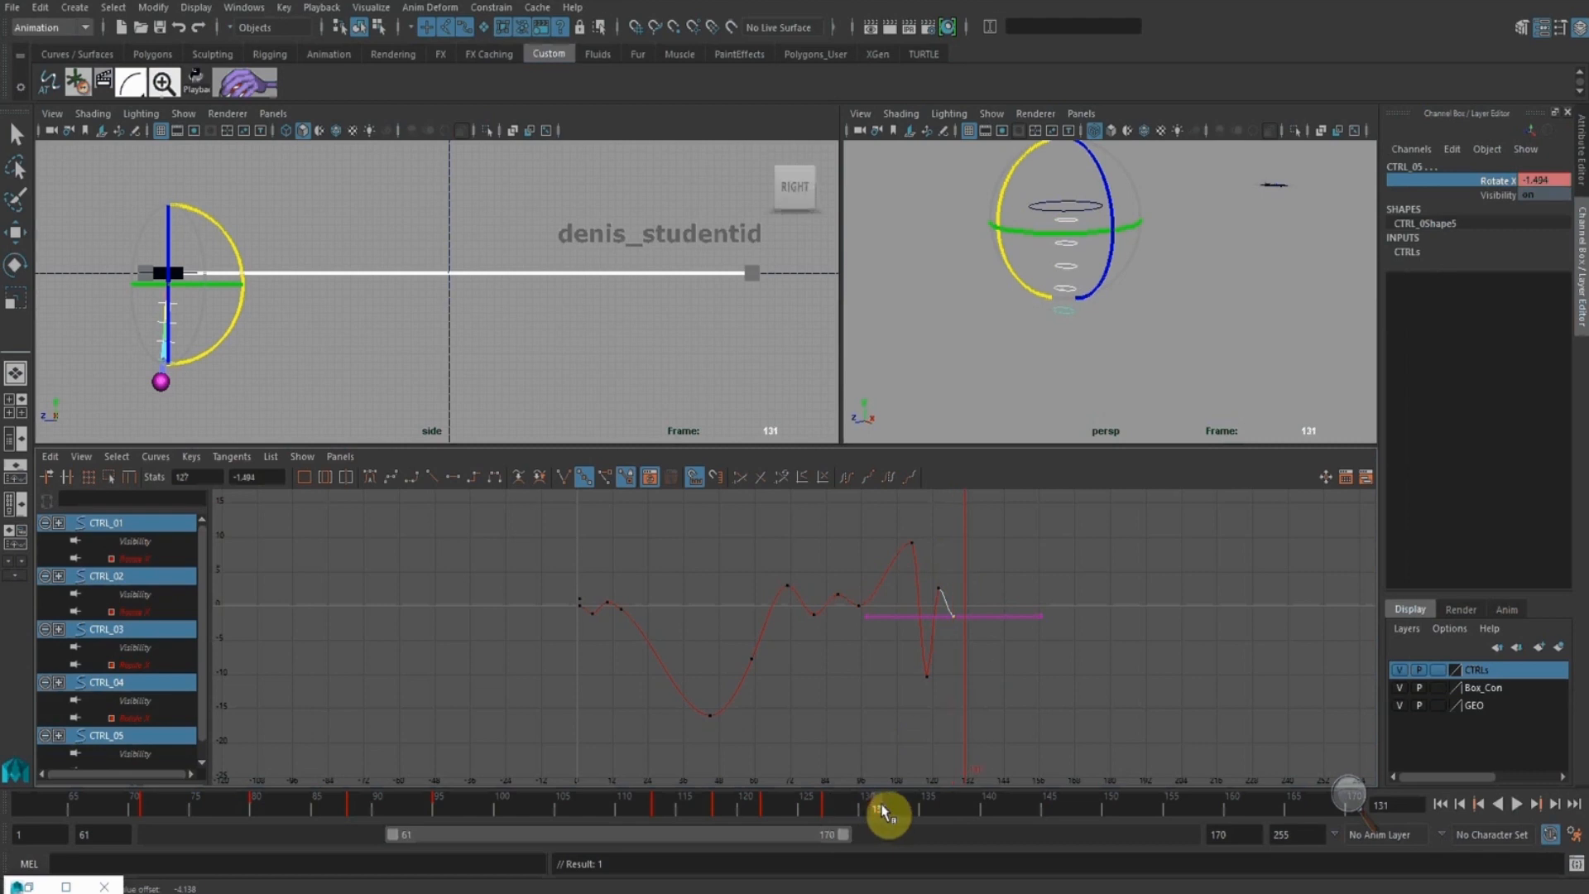
right_click(1474, 182)
left_click(1474, 209)
scroll(925, 568, "up", 5)
left_click_drag(1146, 631, 1102, 553)
middle_click_drag(1110, 661, 1107, 620)
right_click_drag(1004, 648, 1008, 642, "alt+shift")
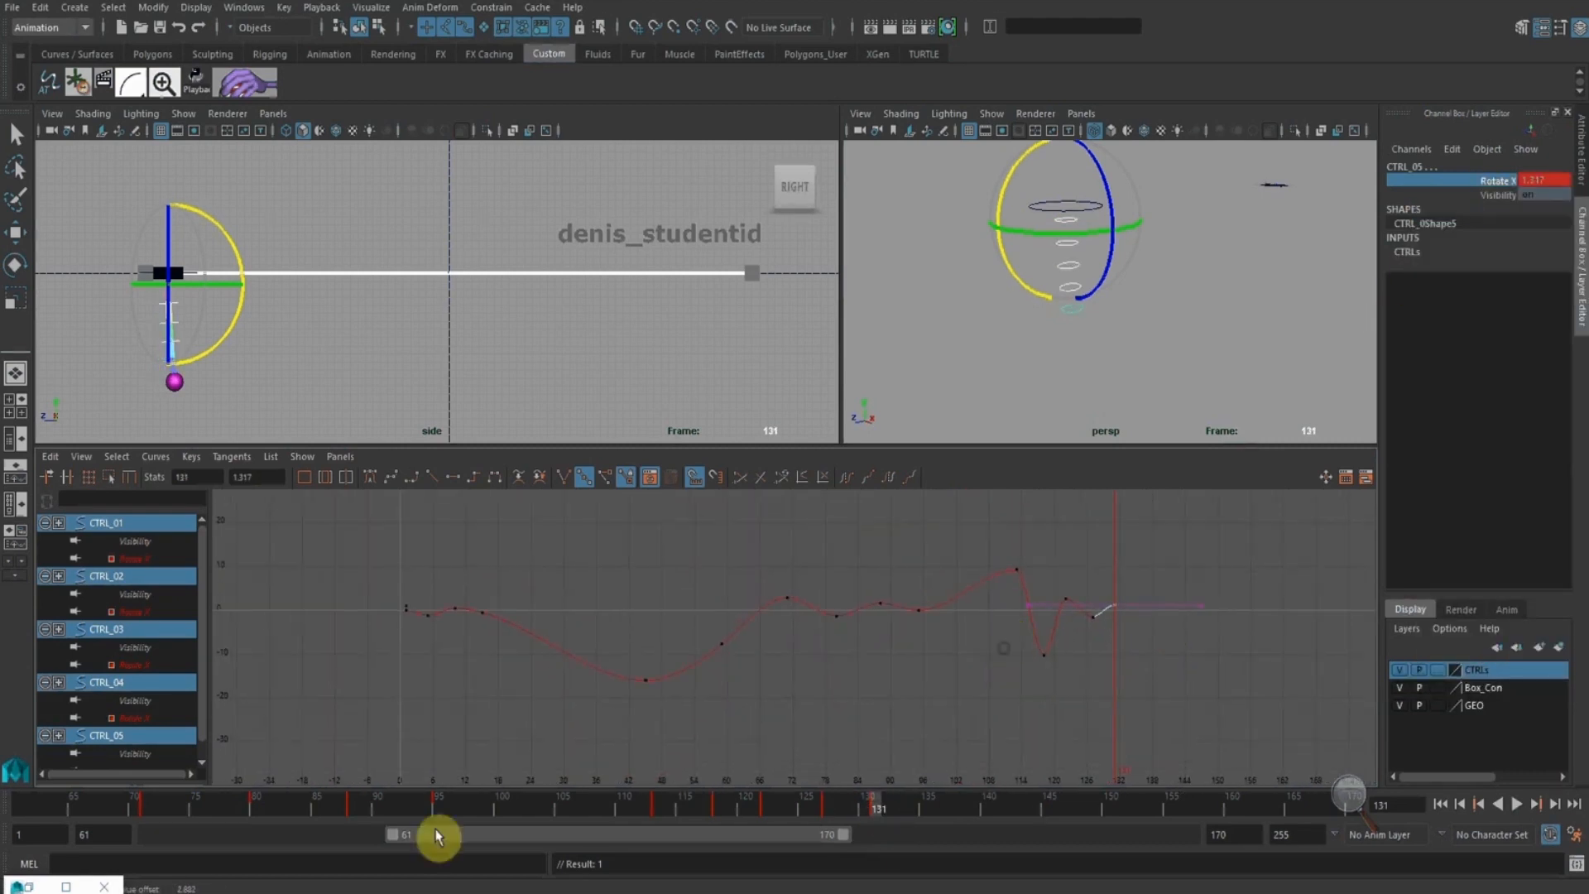
Shift the playback range to frames 56 to 165 and play the return swing
left_click_drag(421, 848, 400, 849)
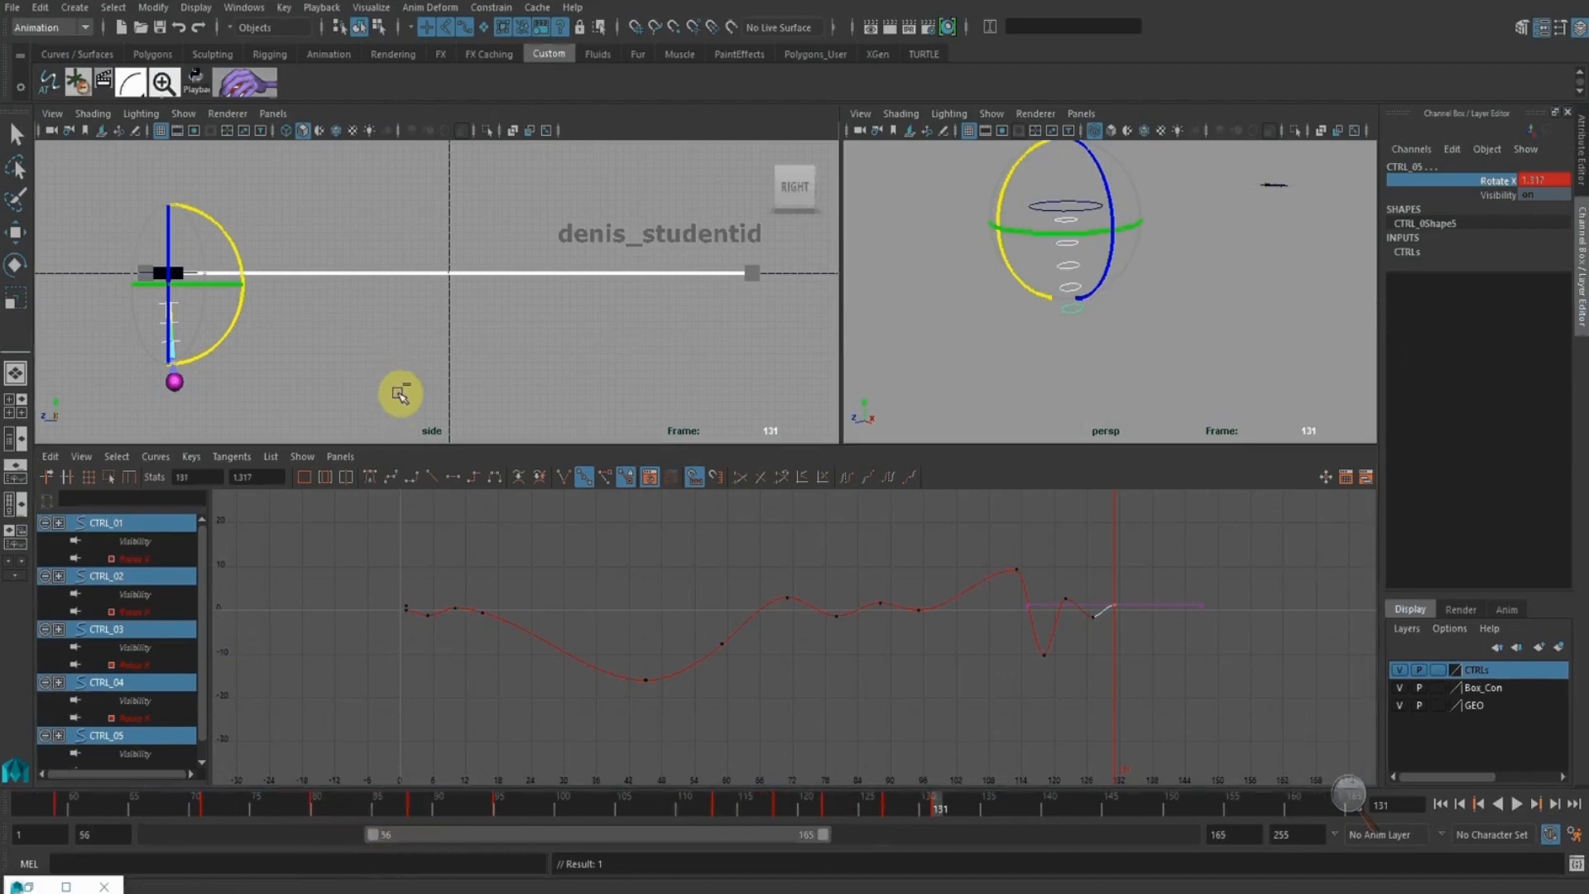
left_click(133, 788)
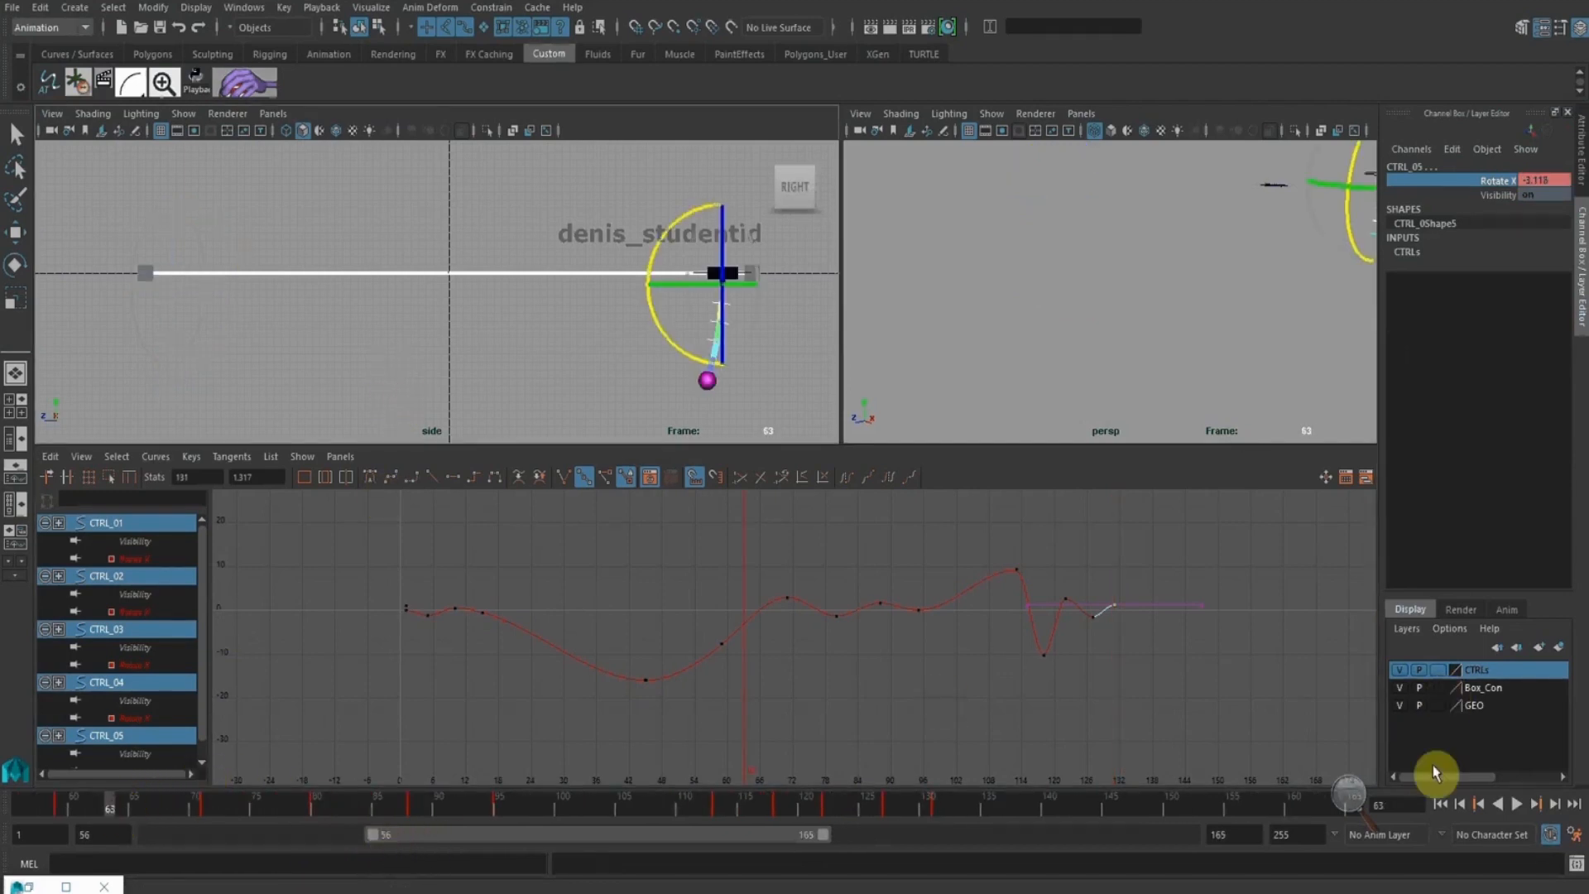
left_click(1517, 803)
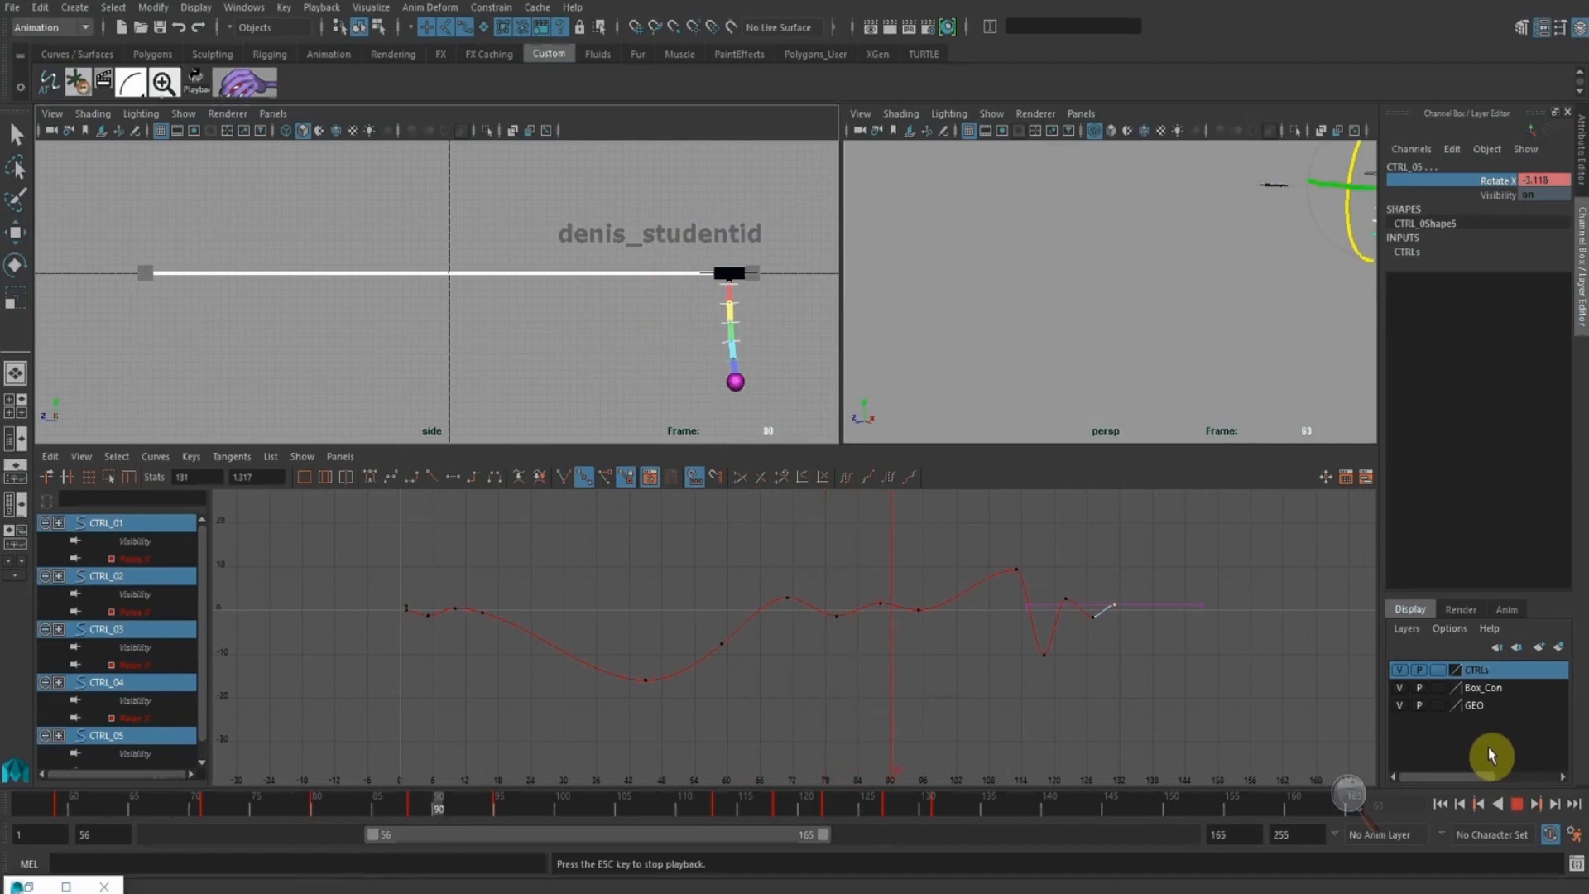
left_click(1522, 808)
Compare the first swing's trough key at frame 45 with the return swing's peak key at frame 113
left_click_drag(525, 796, 2, 734)
left_click_drag(613, 648, 667, 740)
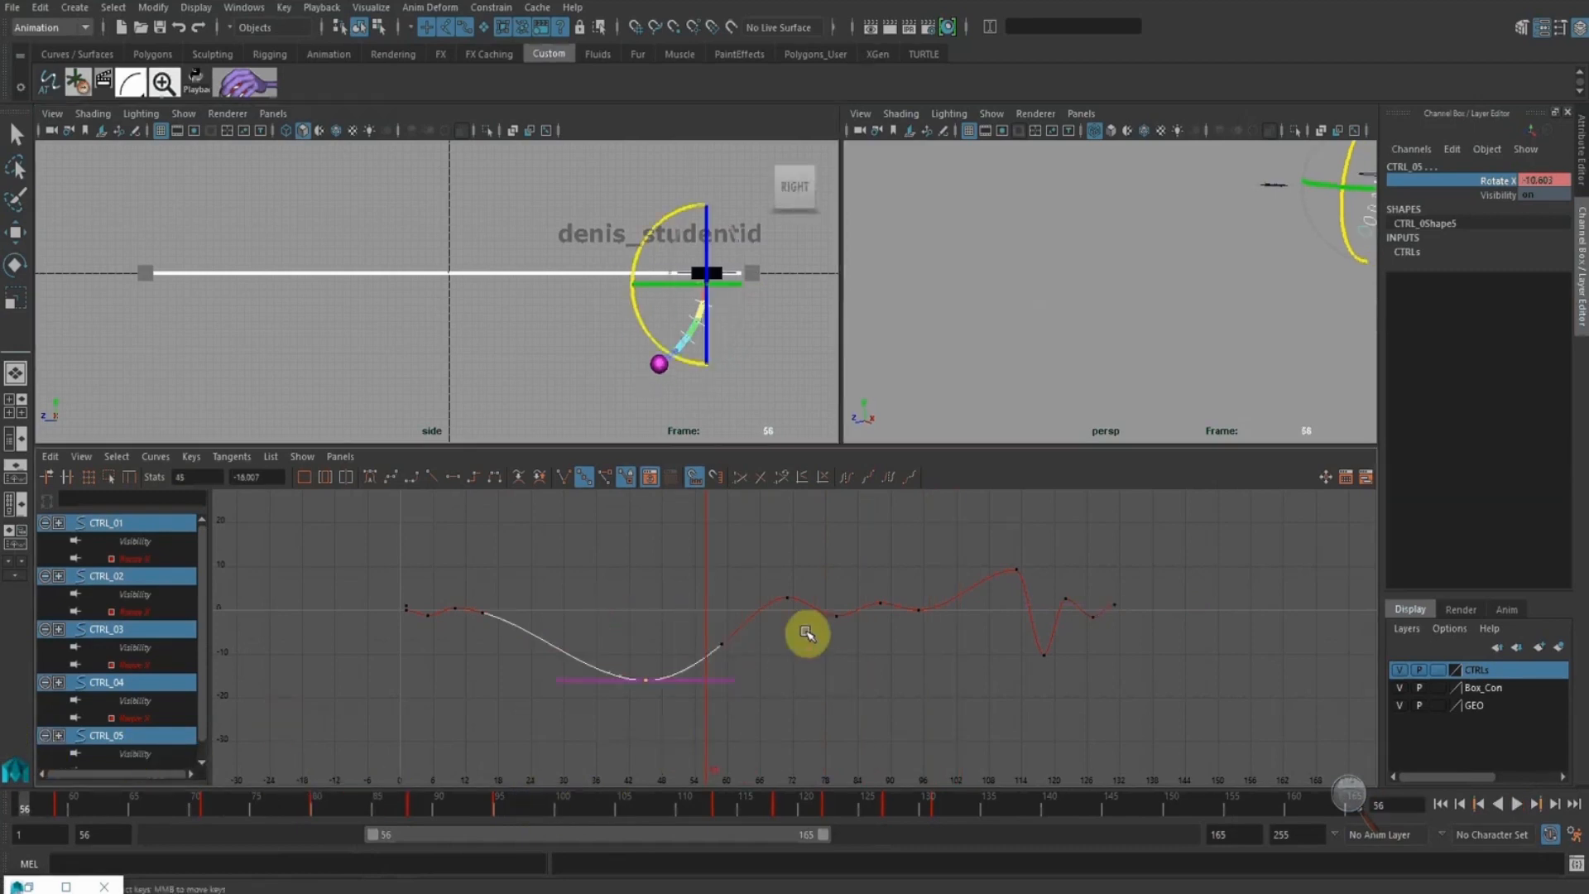
right_click_drag(843, 596, 827, 598, "alt+shift")
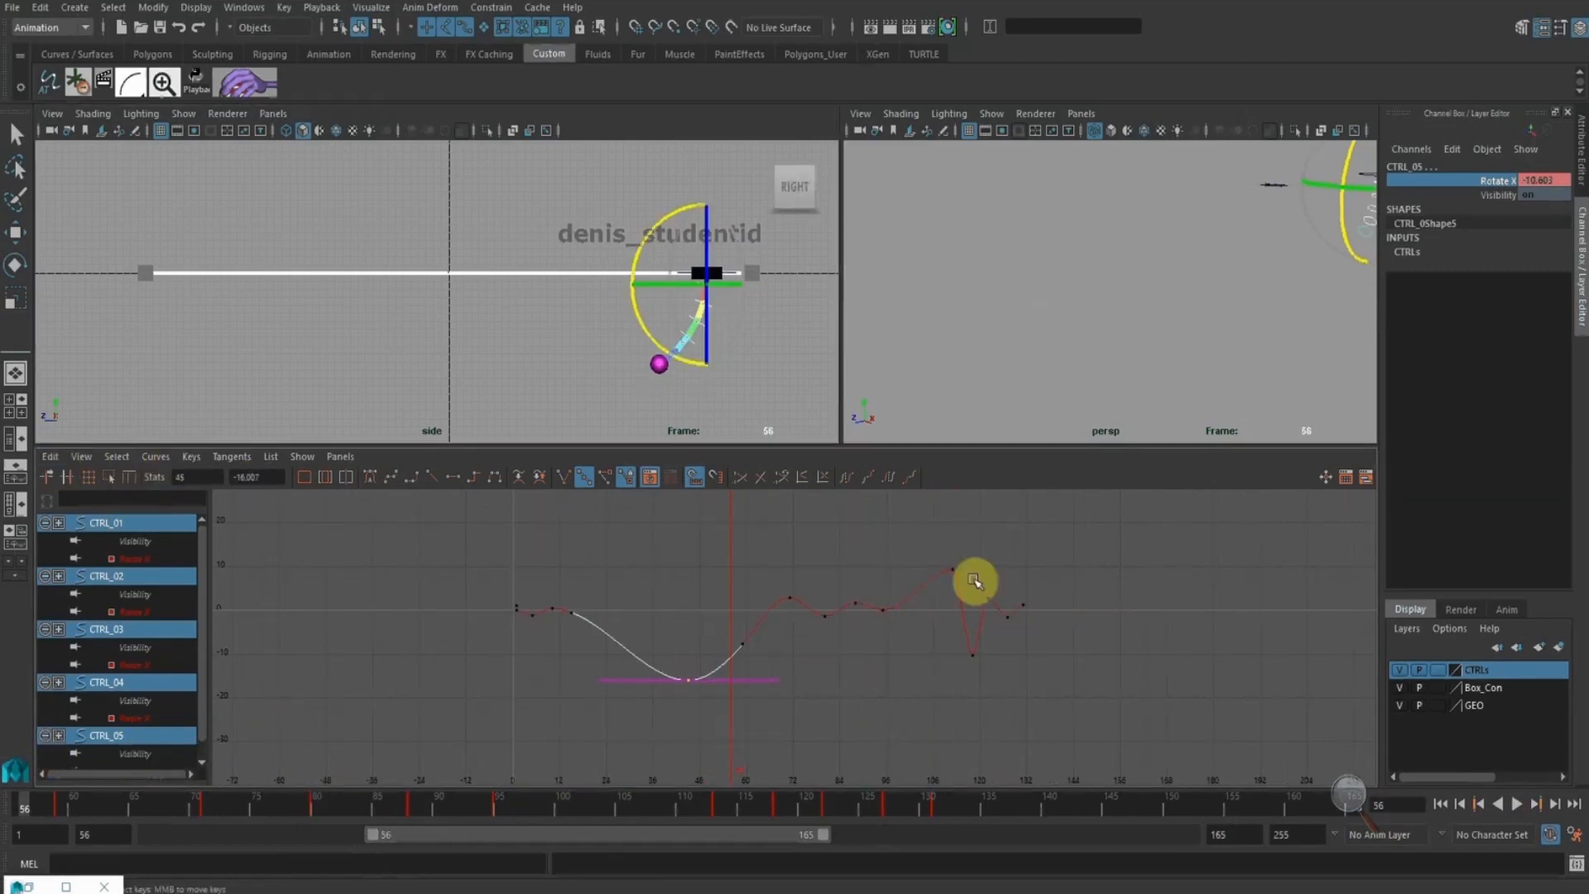
left_click_drag(934, 531, 987, 586)
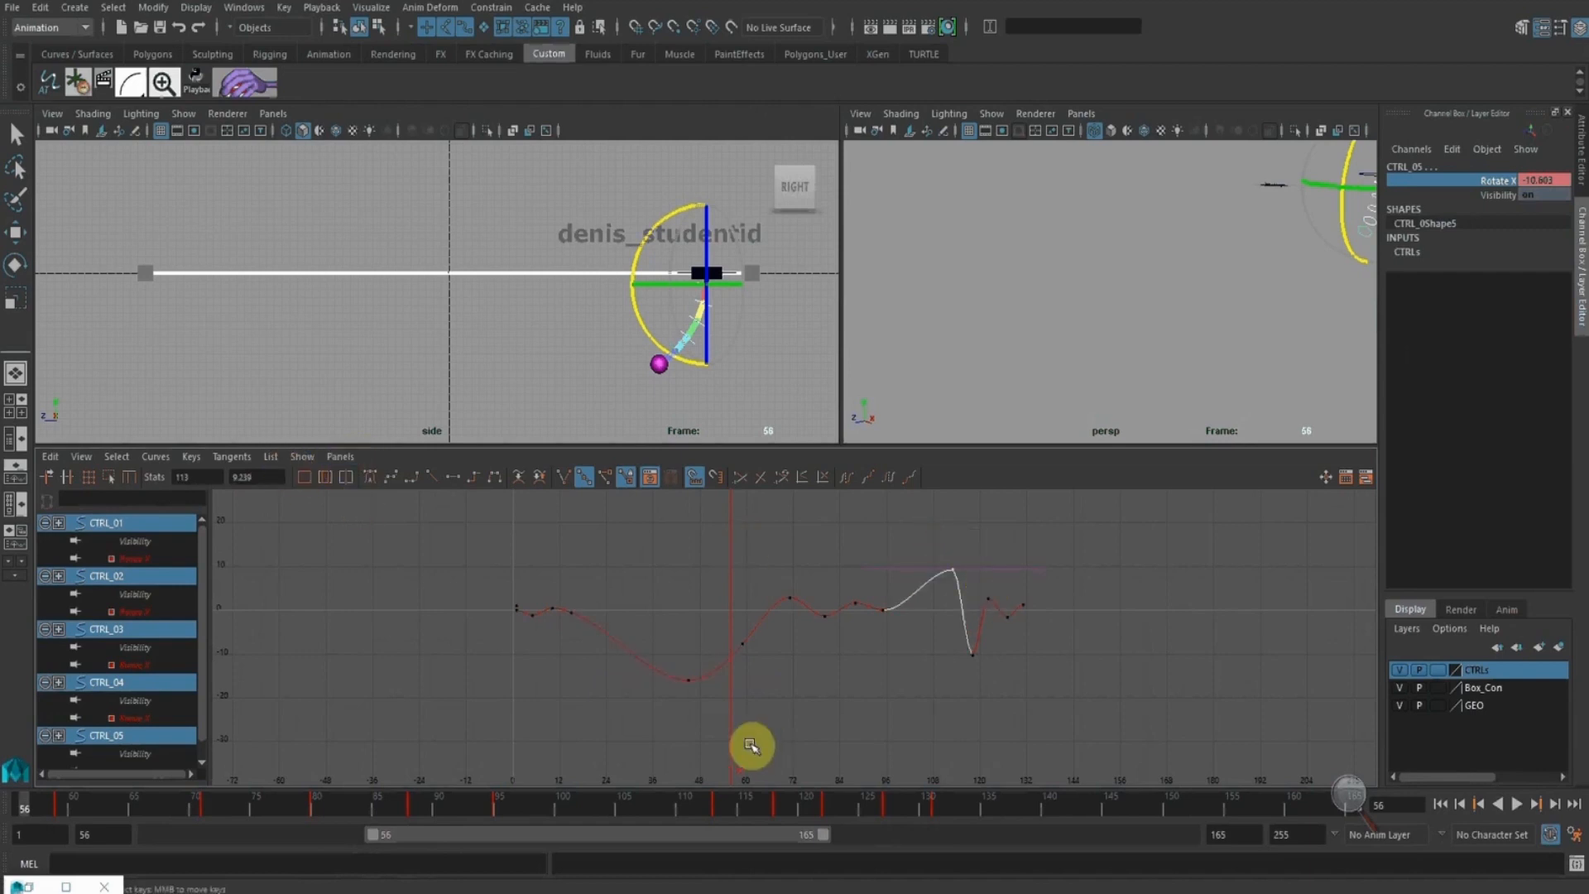
mouse_move(563, 808)
left_mouse_down()
mouse_move(797, 818)
mouse_move(549, 809)
mouse_move(738, 809)
mouse_move(629, 802)
mouse_move(717, 797)
left_mouse_up()
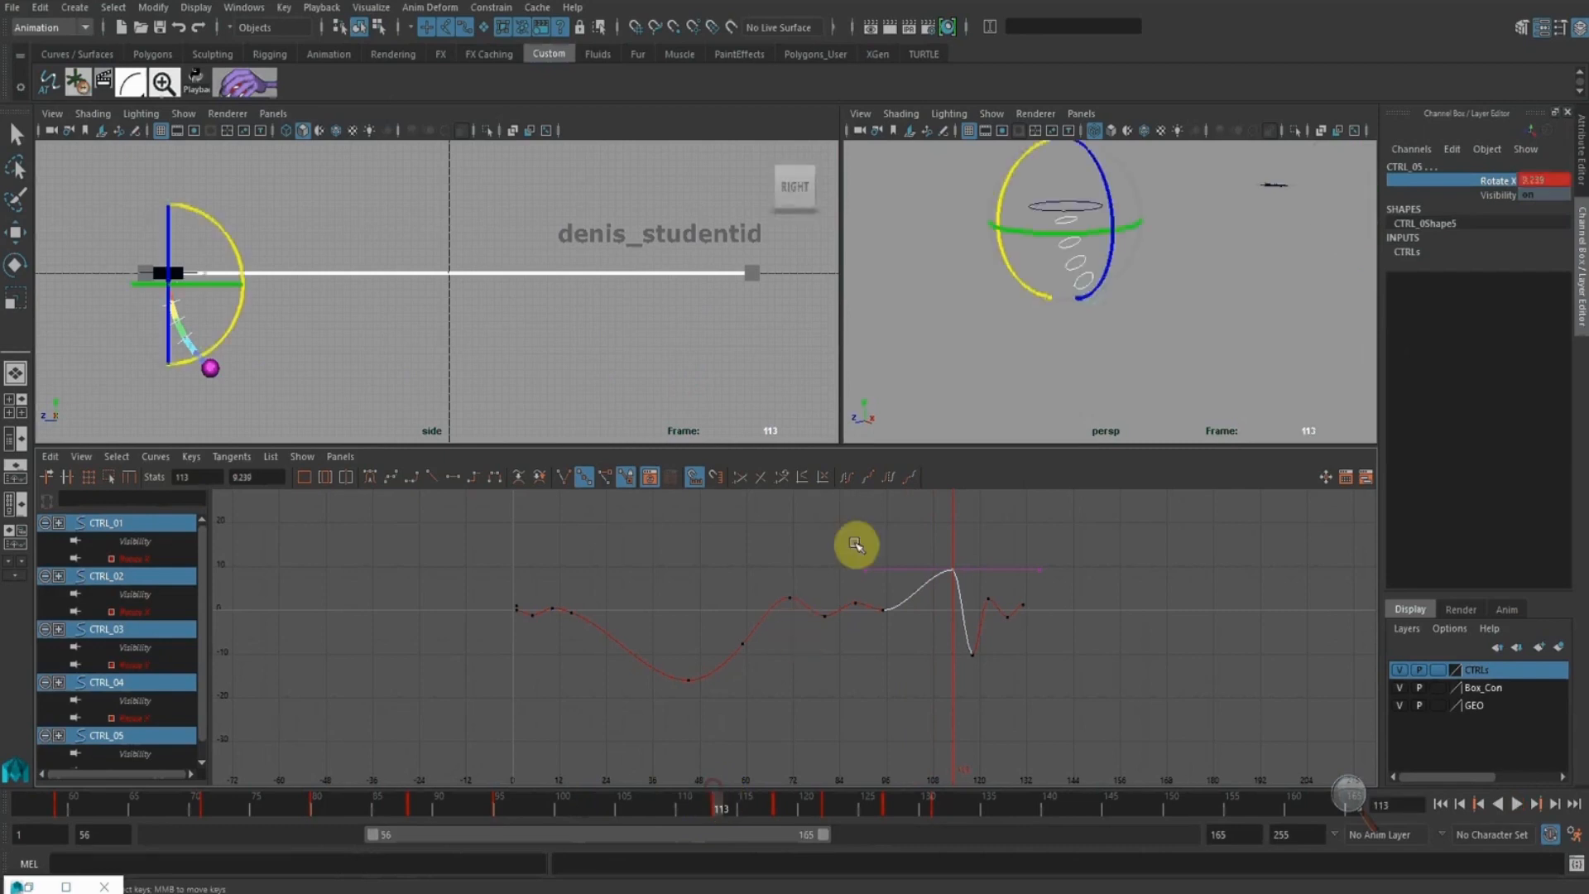
Move the return swing's peak Rotate X key to frame 110 and raise it to about 32.66
left_click_drag(925, 538, 977, 599)
middle_click_drag(937, 589, 929, 558)
key("ctrl+z")
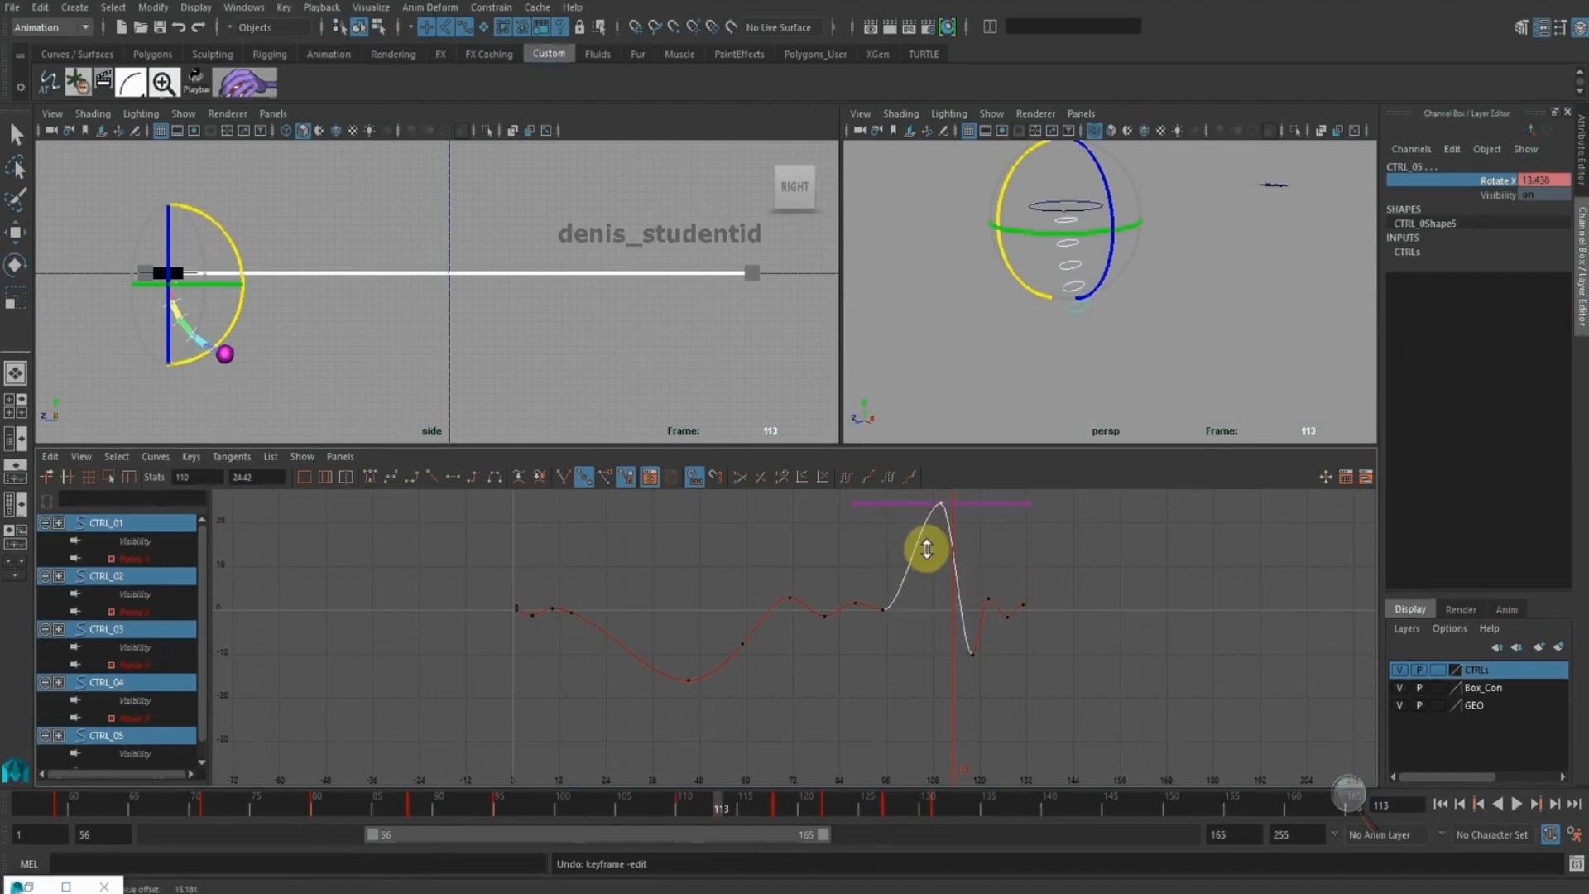
right_click_drag(928, 553, 929, 598, "alt+shift")
Compare the first swing's trough with the return swing's peak, and lower the peak Rotate X key at frame 110 to about 21
left_click_drag(755, 708, 677, 652)
double_click(232, 478)
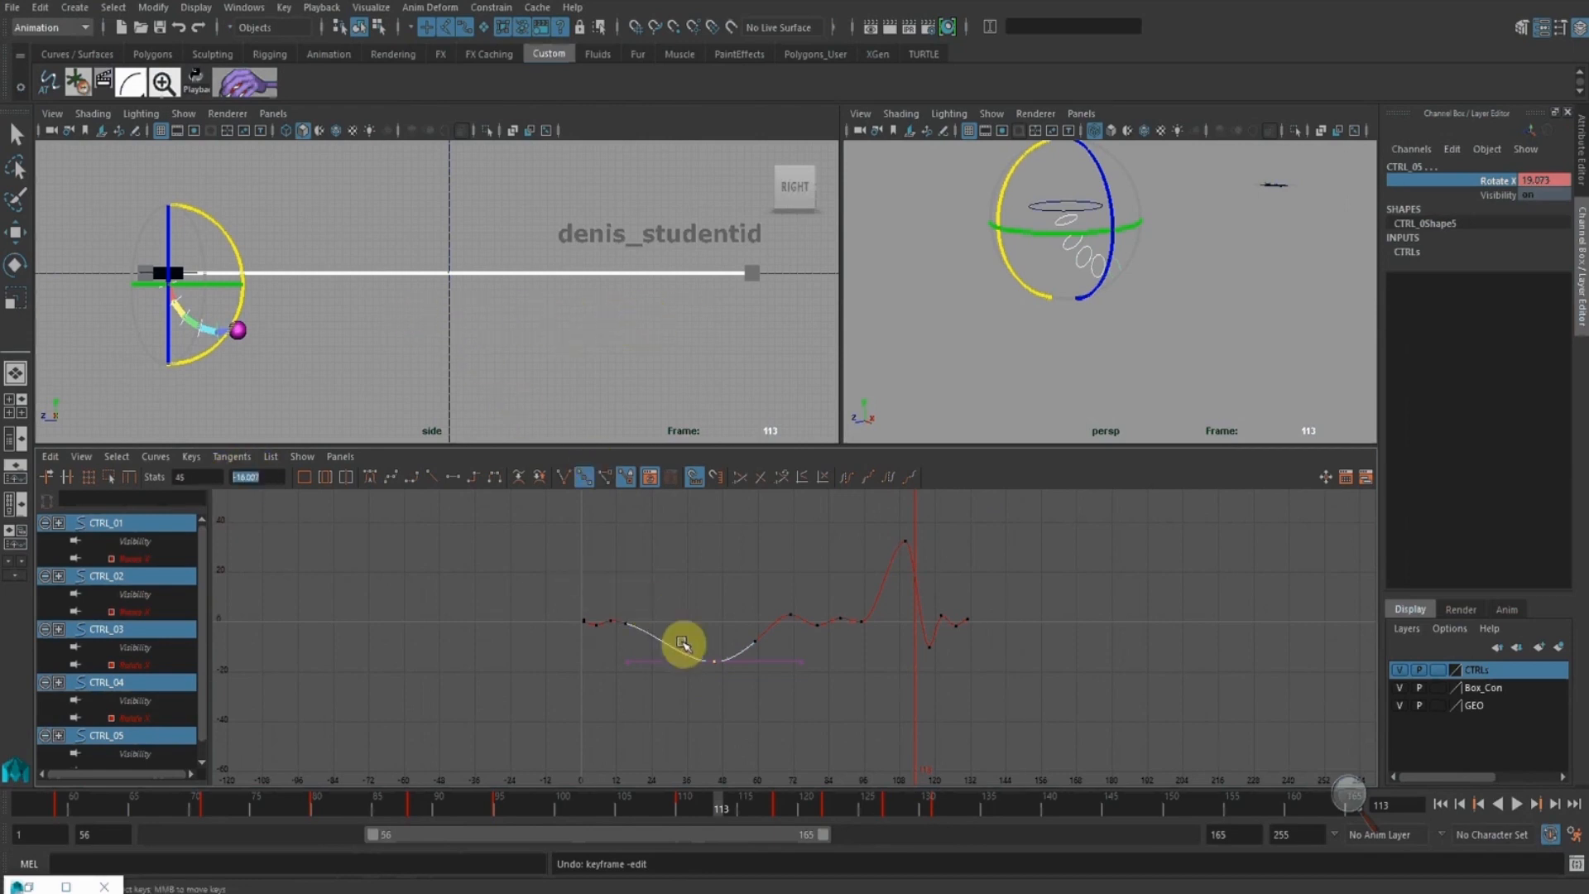
left_click(713, 628)
key("k")
left_click_drag(714, 622, 905, 612)
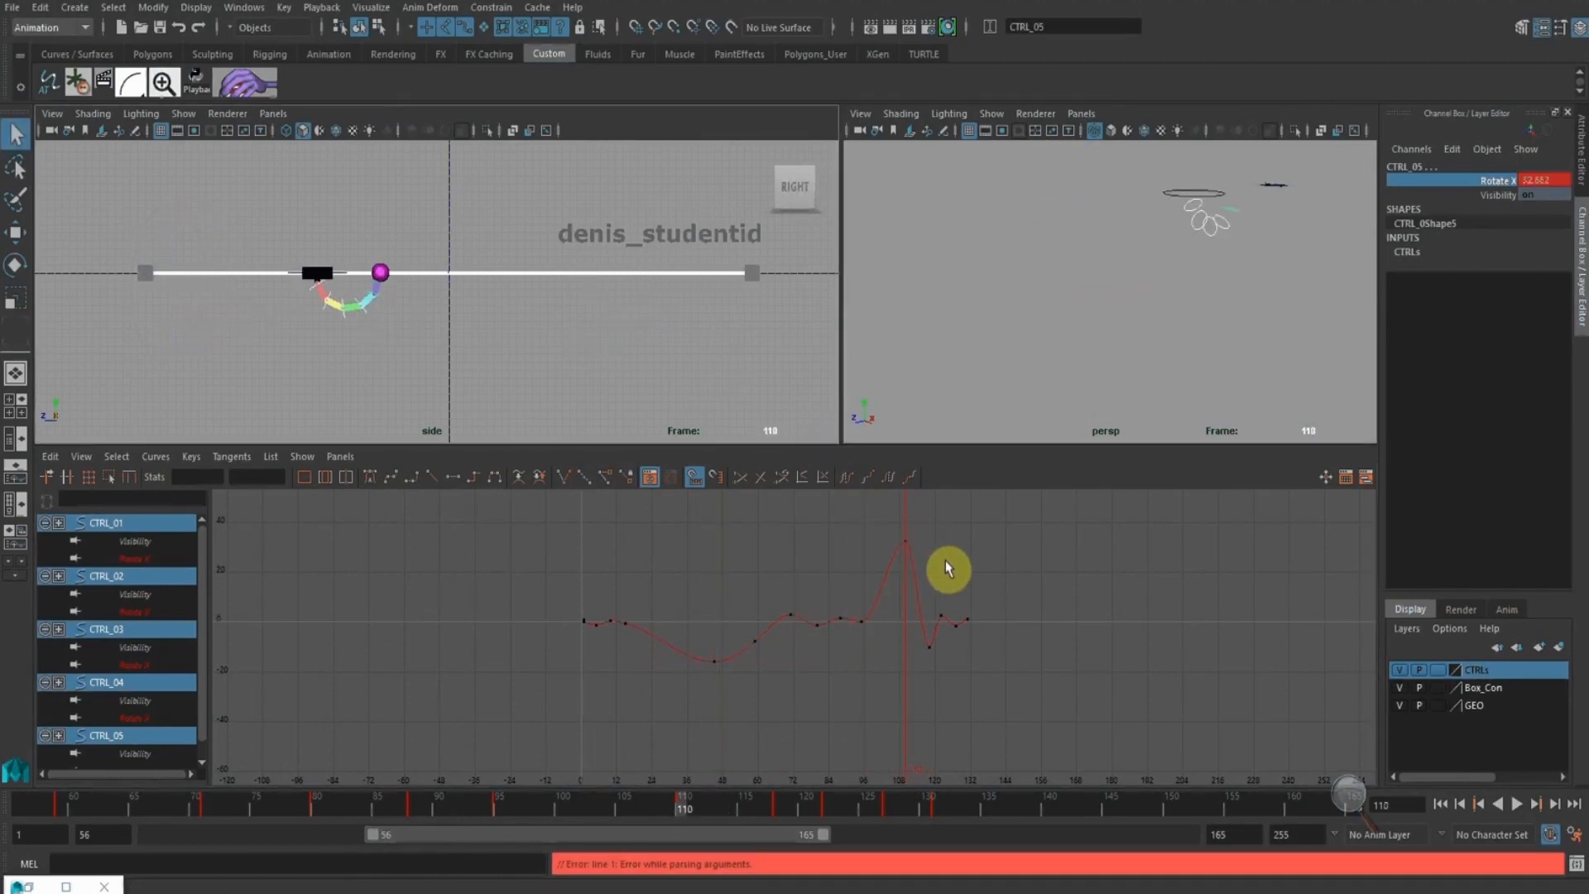
left_click(906, 536)
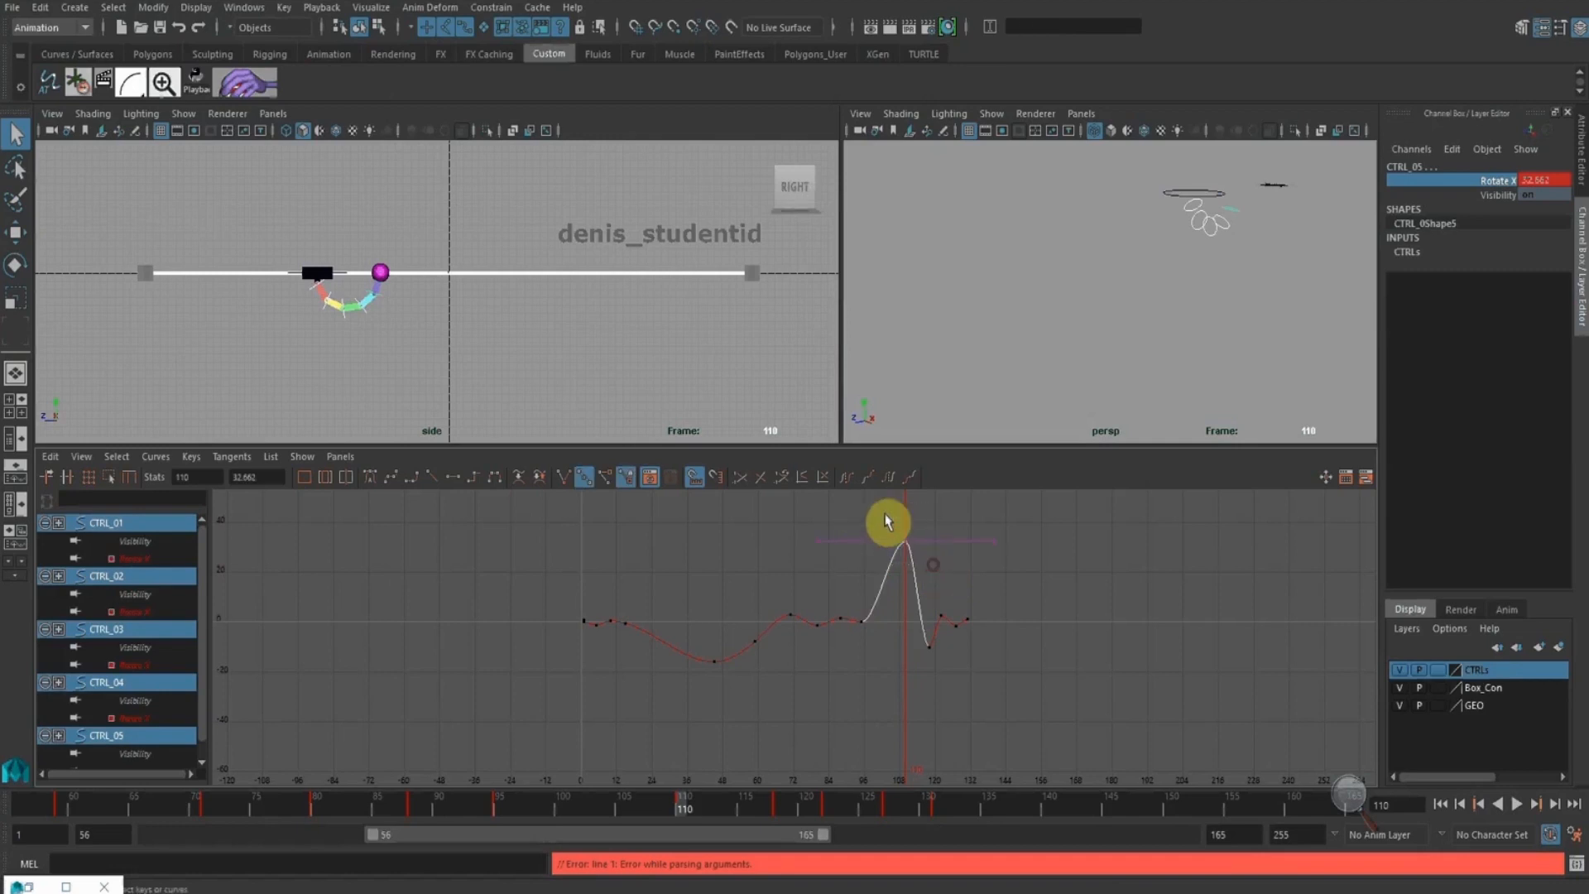
left_click(14, 232)
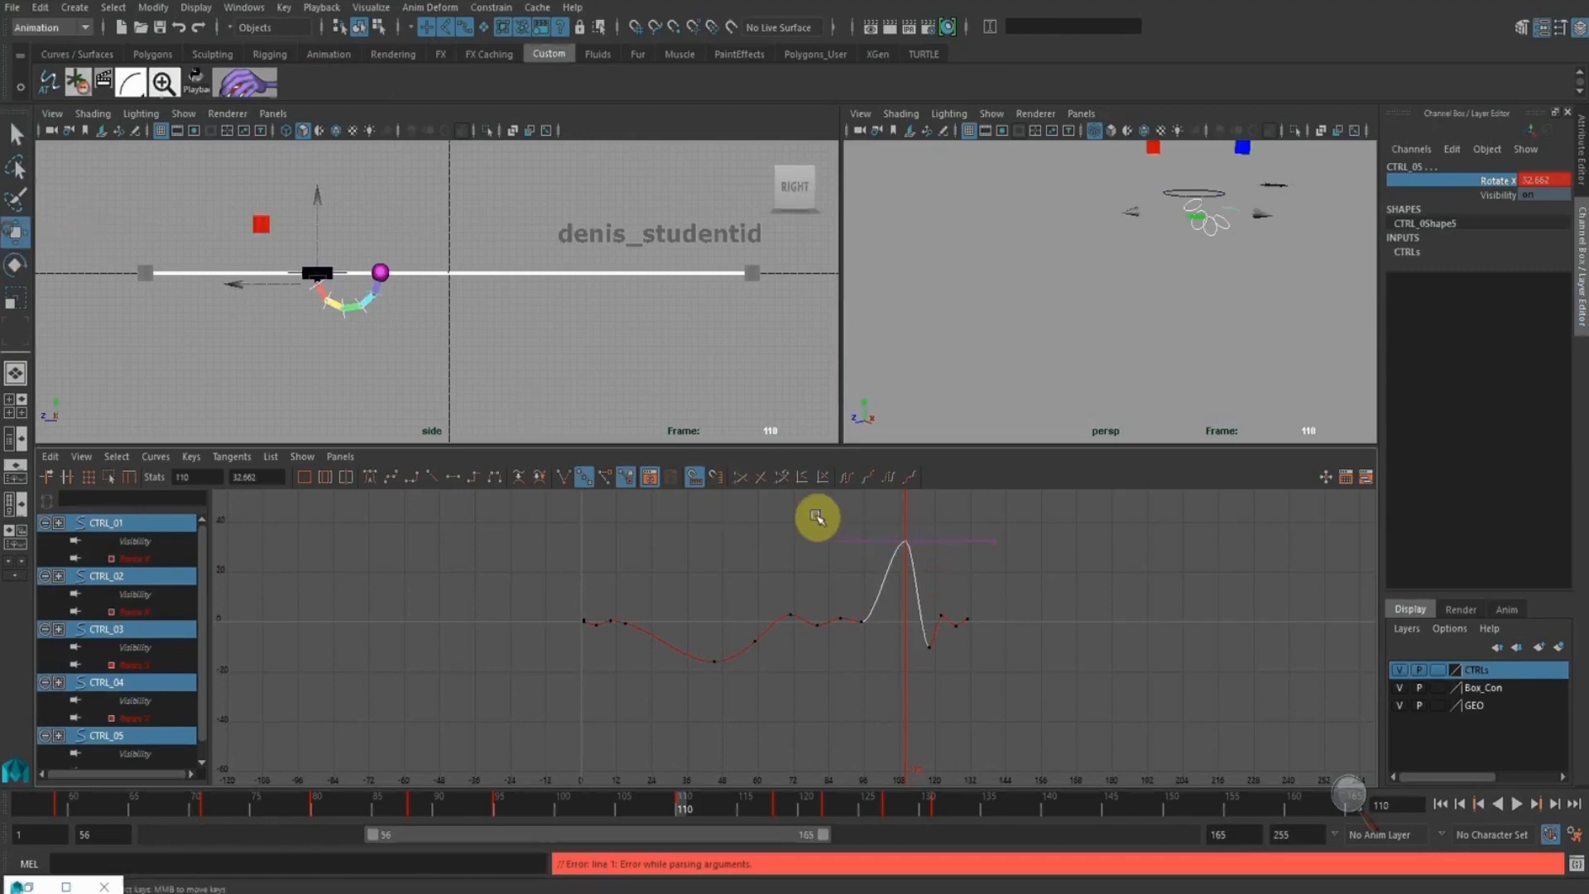
middle_click_drag(958, 558, 953, 593)
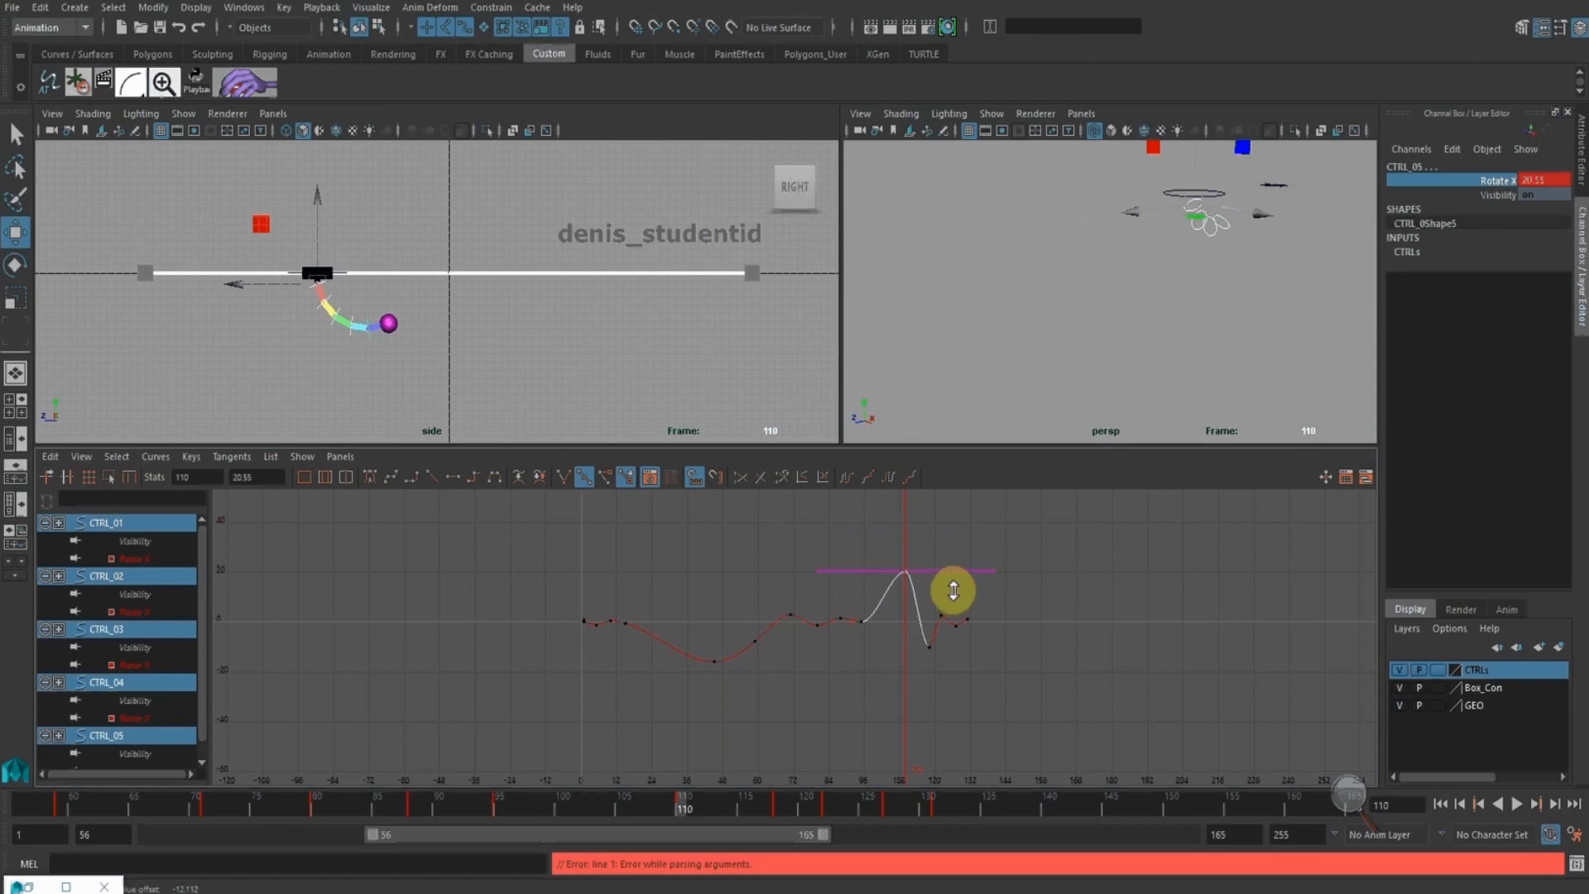
Deselect the controls, extend the playback range to start at frame 1 and play the whole animation
left_click(646, 355)
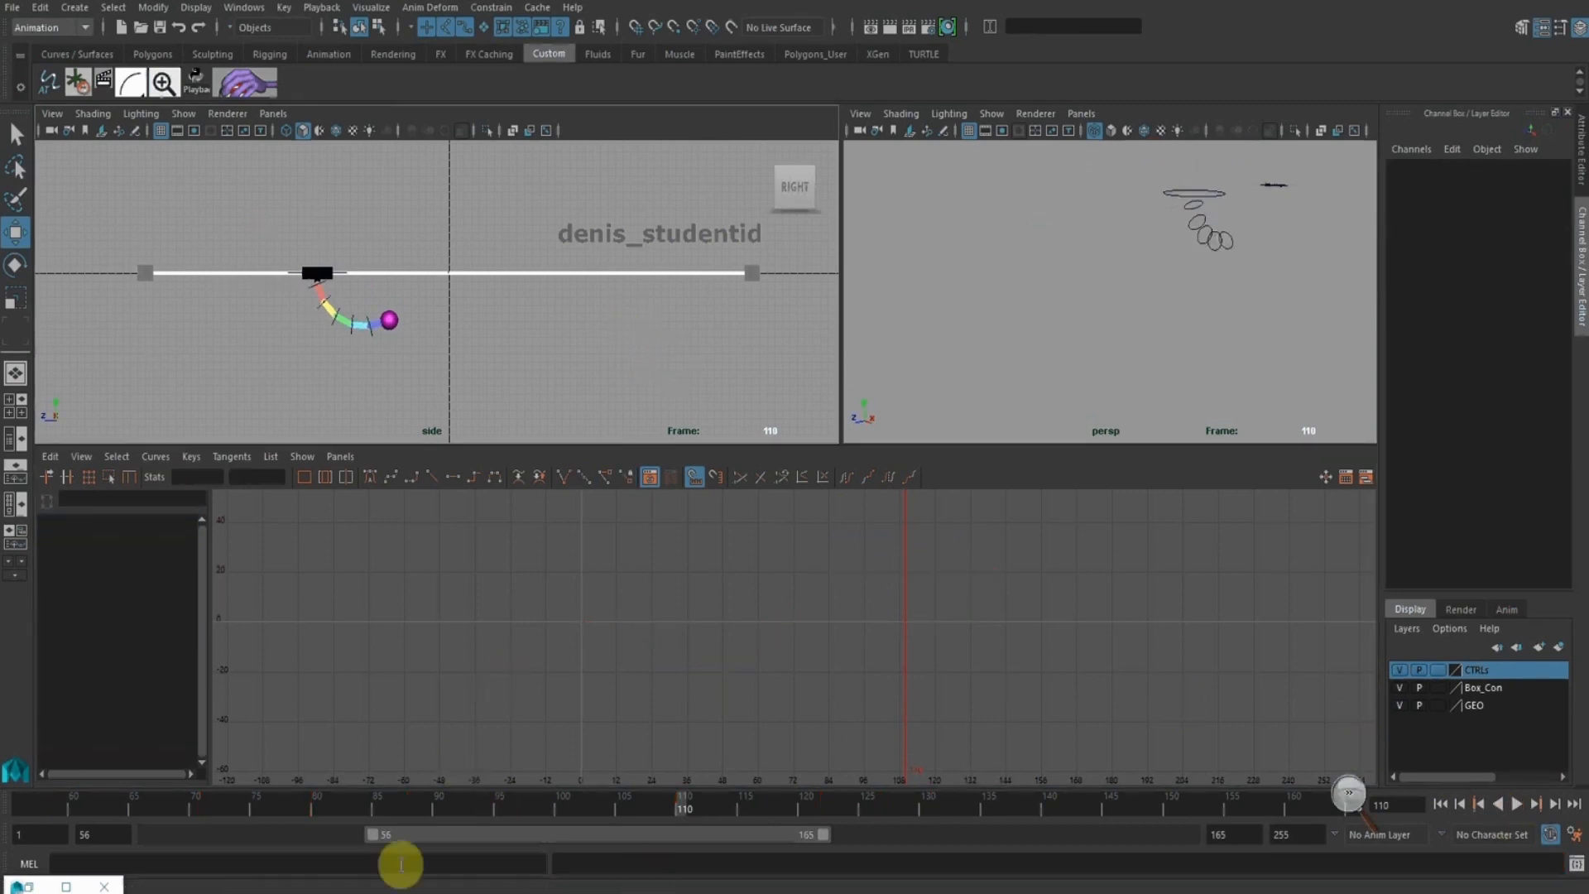
left_click_drag(373, 836, 50, 837)
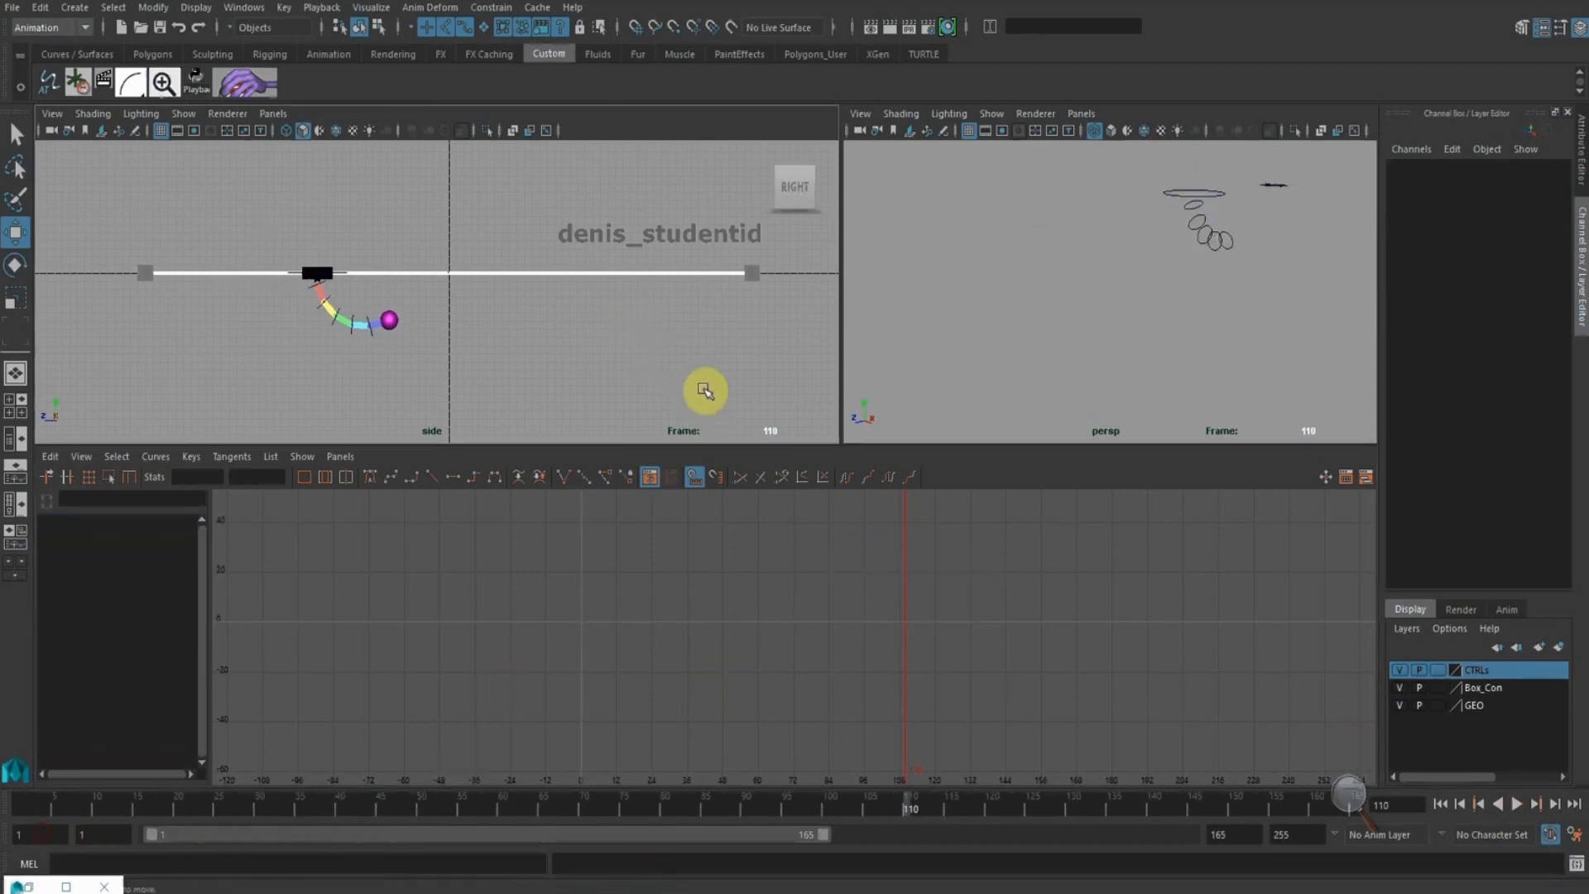
left_click(1518, 805)
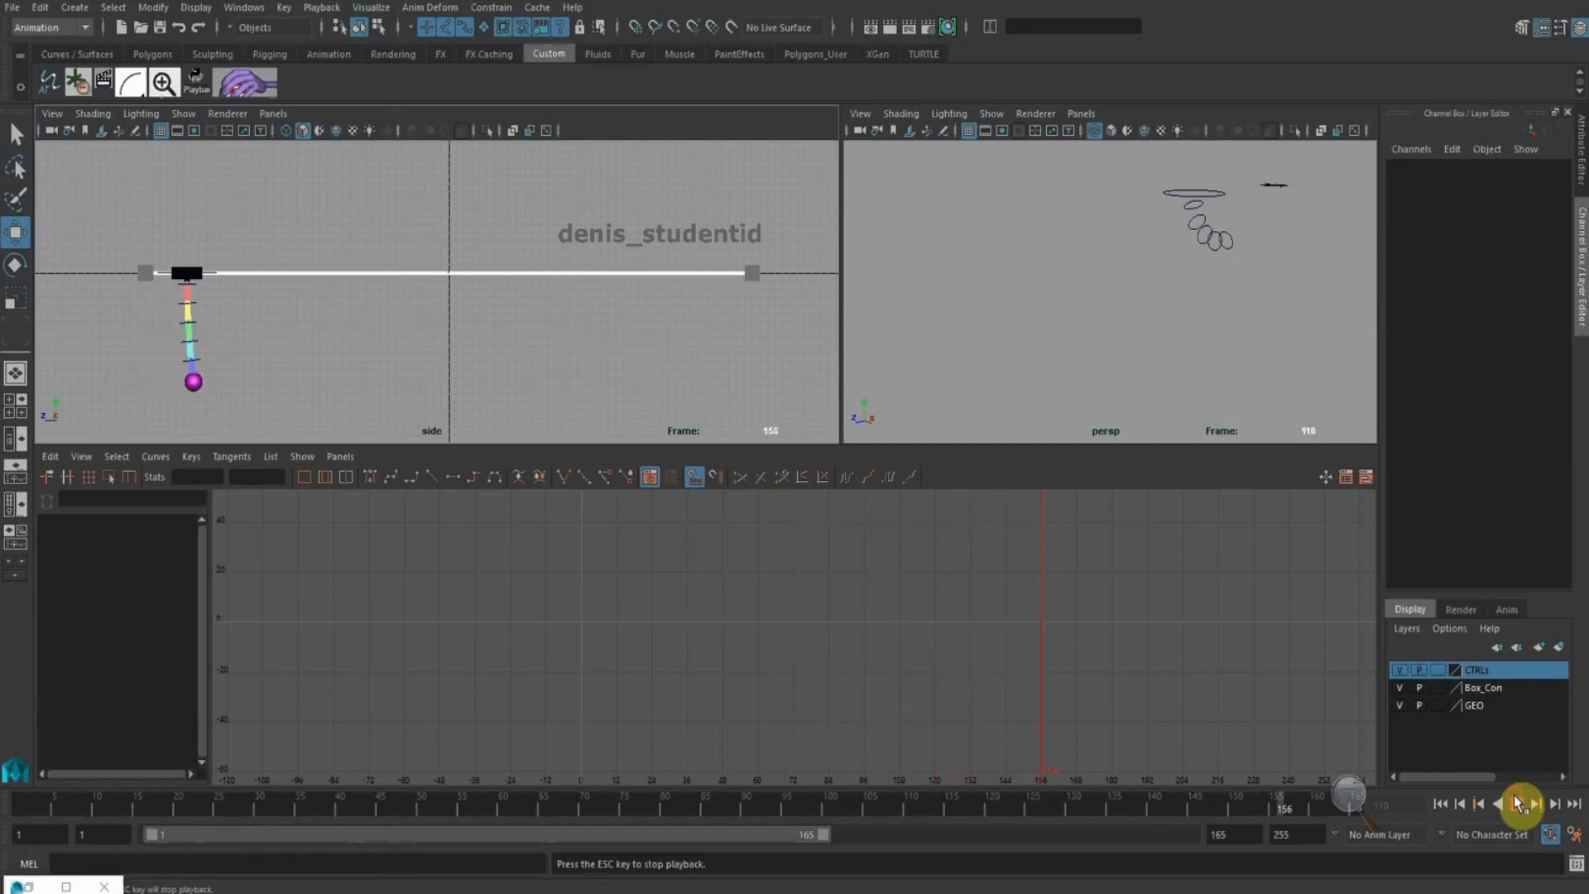
left_click(1516, 801)
Reselect the pendulum controls, key their Rotate X at frame 101 and lower that key to about 1.4
left_click_drag(418, 799, 729, 846)
mouse_move(839, 844)
left_mouse_down()
mouse_move(810, 844)
mouse_move(828, 845)
left_mouse_up()
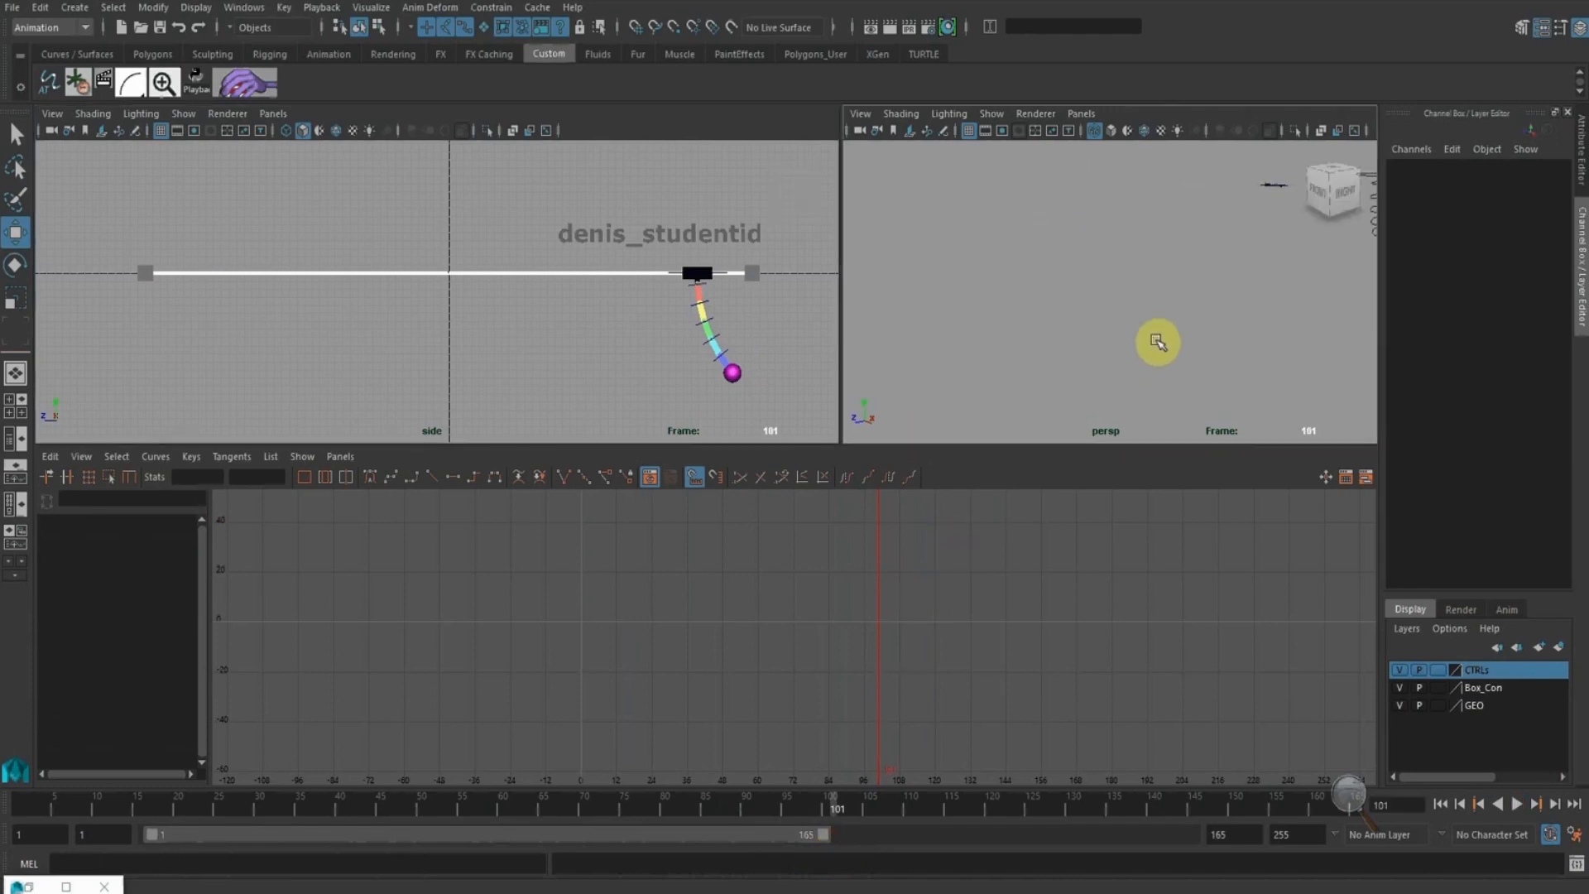
middle_click_drag(1214, 309, 1024, 358, "alt")
right_click_drag(1166, 267, 1199, 298, "alt")
left_click_drag(1231, 302, 1198, 284, "alt")
middle_click_drag(1175, 284, 1128, 302, "alt")
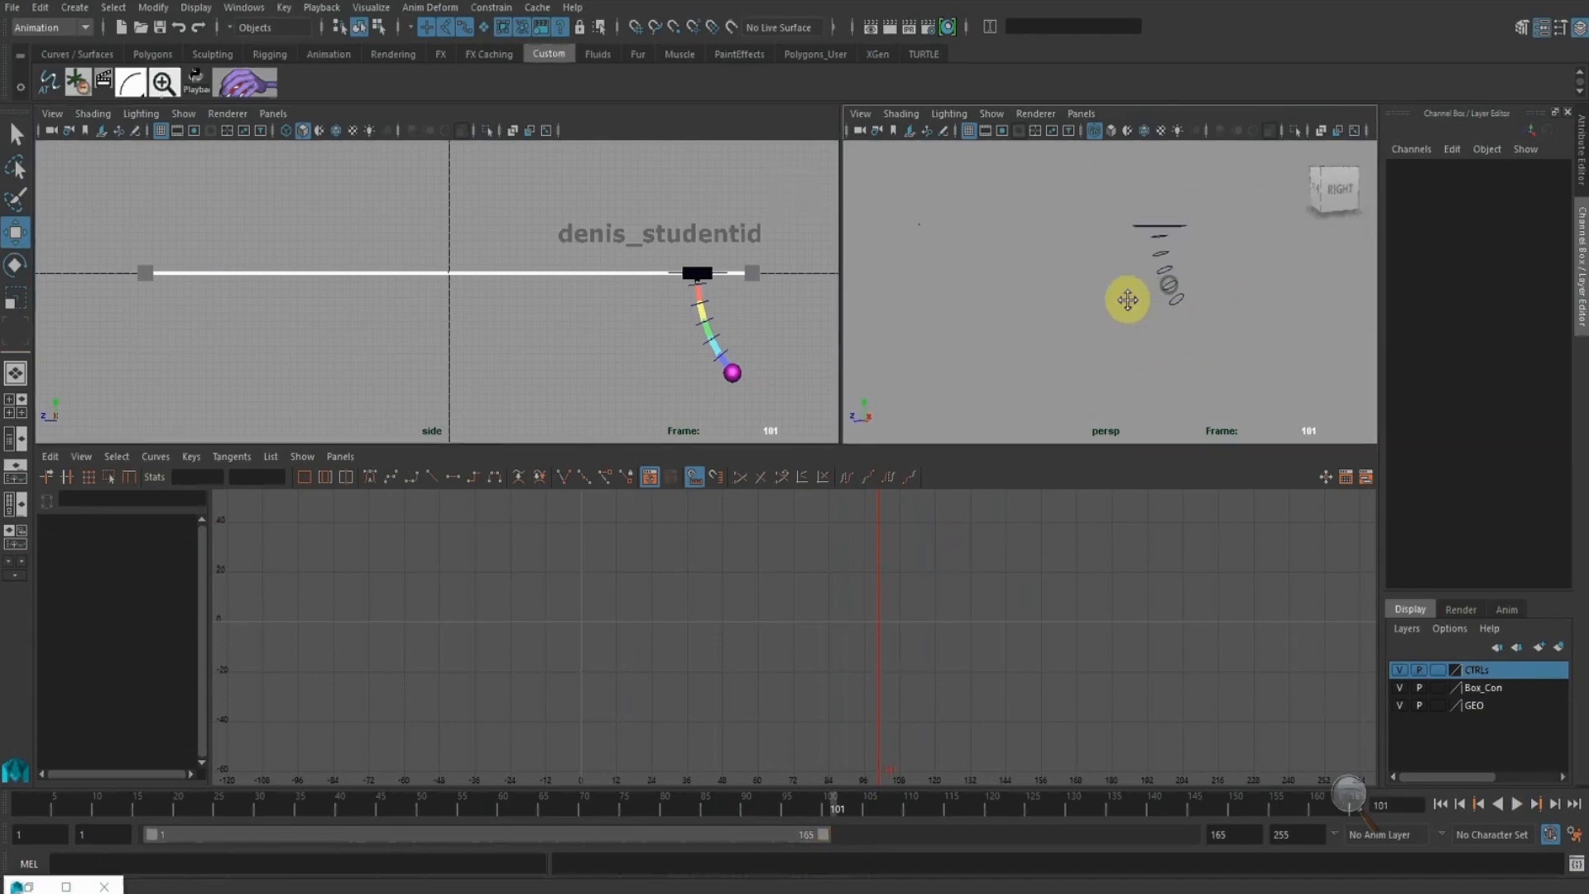
left_click_drag(1220, 342, 1140, 253)
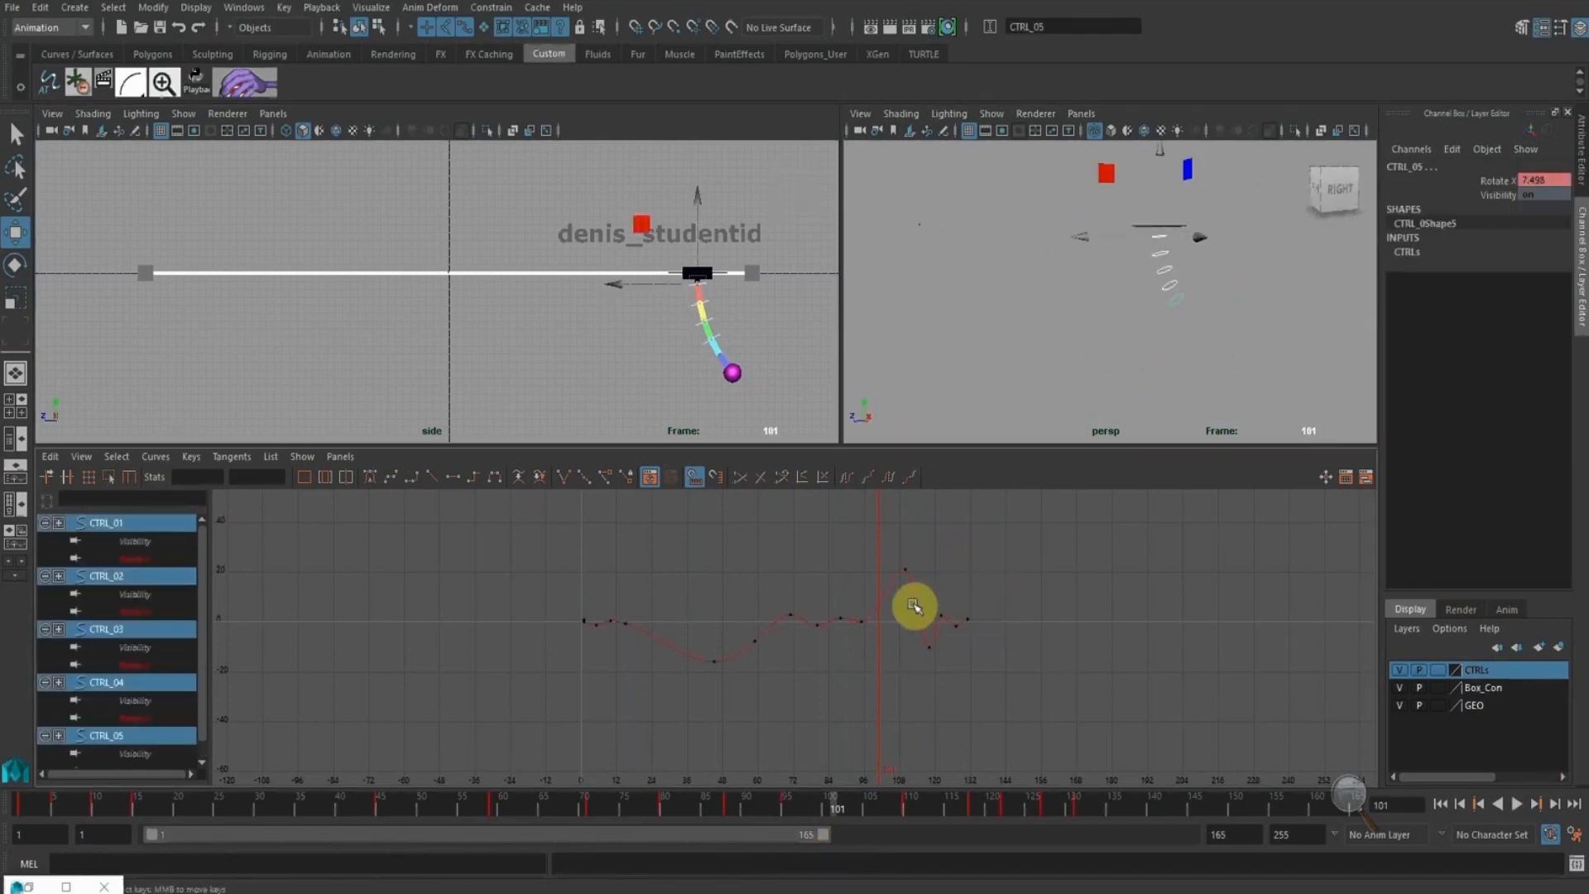
key("f")
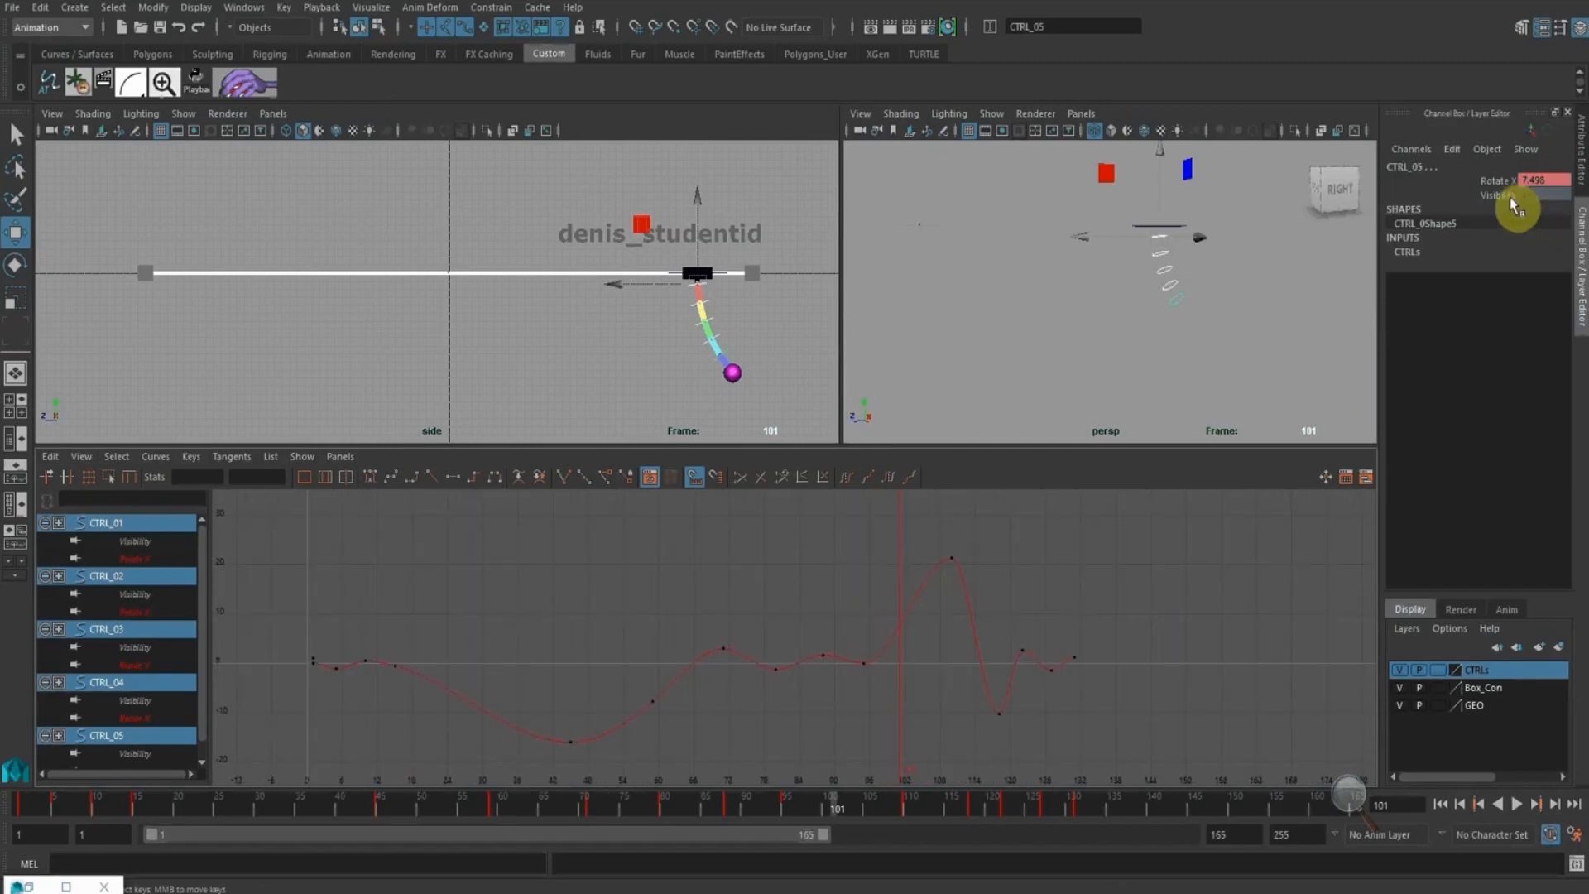
left_click(1498, 178)
right_click(1498, 181)
left_click(1500, 208)
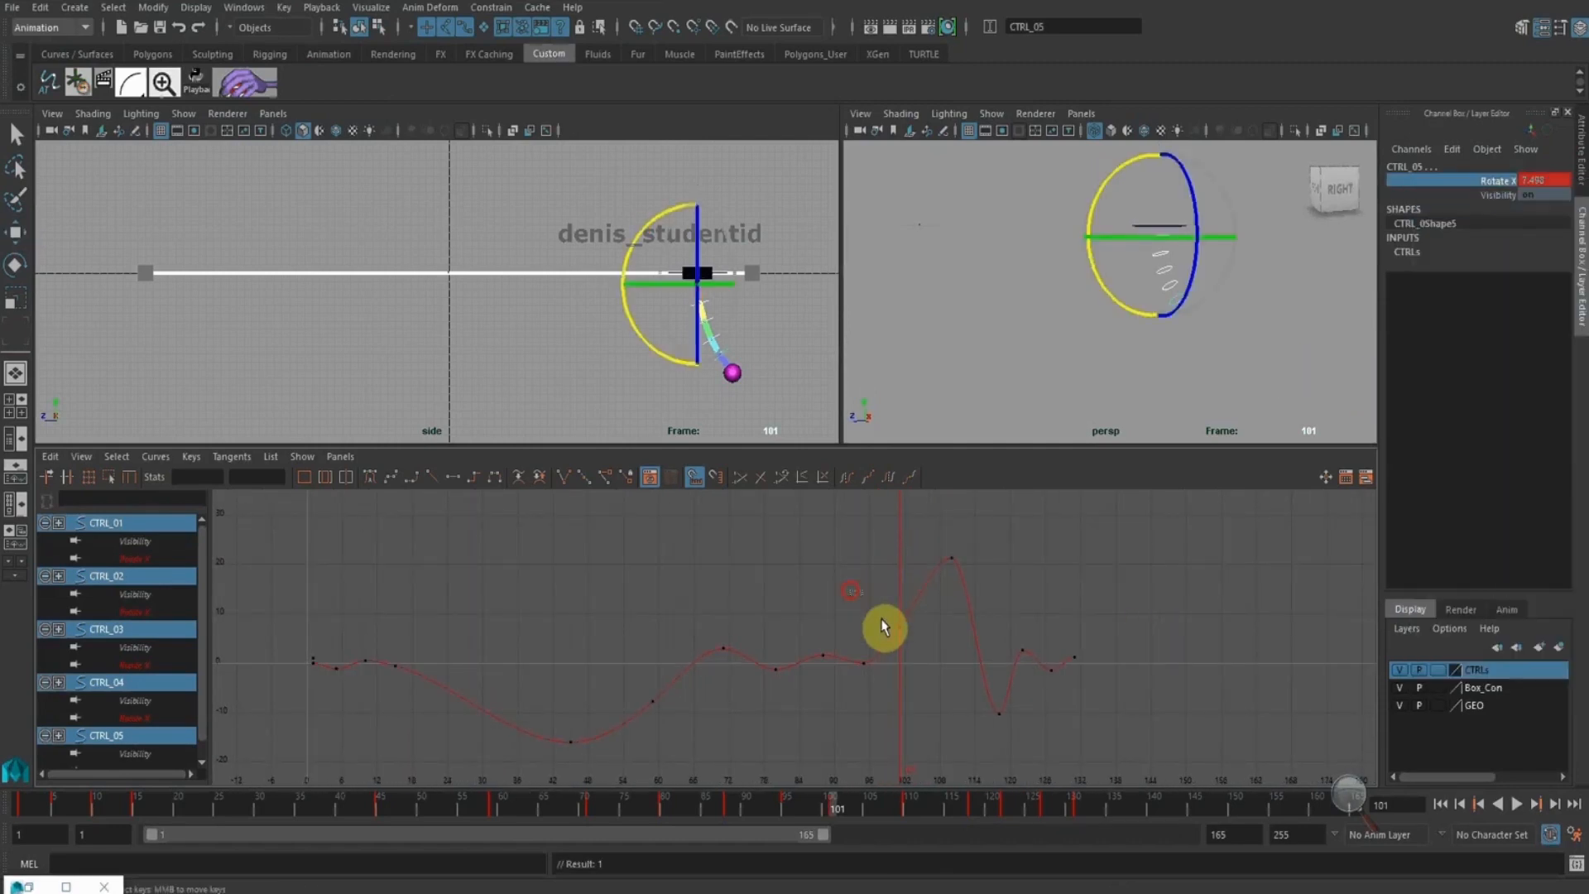
mouse_move(884, 627)
left_mouse_down()
mouse_move(906, 596)
mouse_move(901, 635)
left_mouse_up()
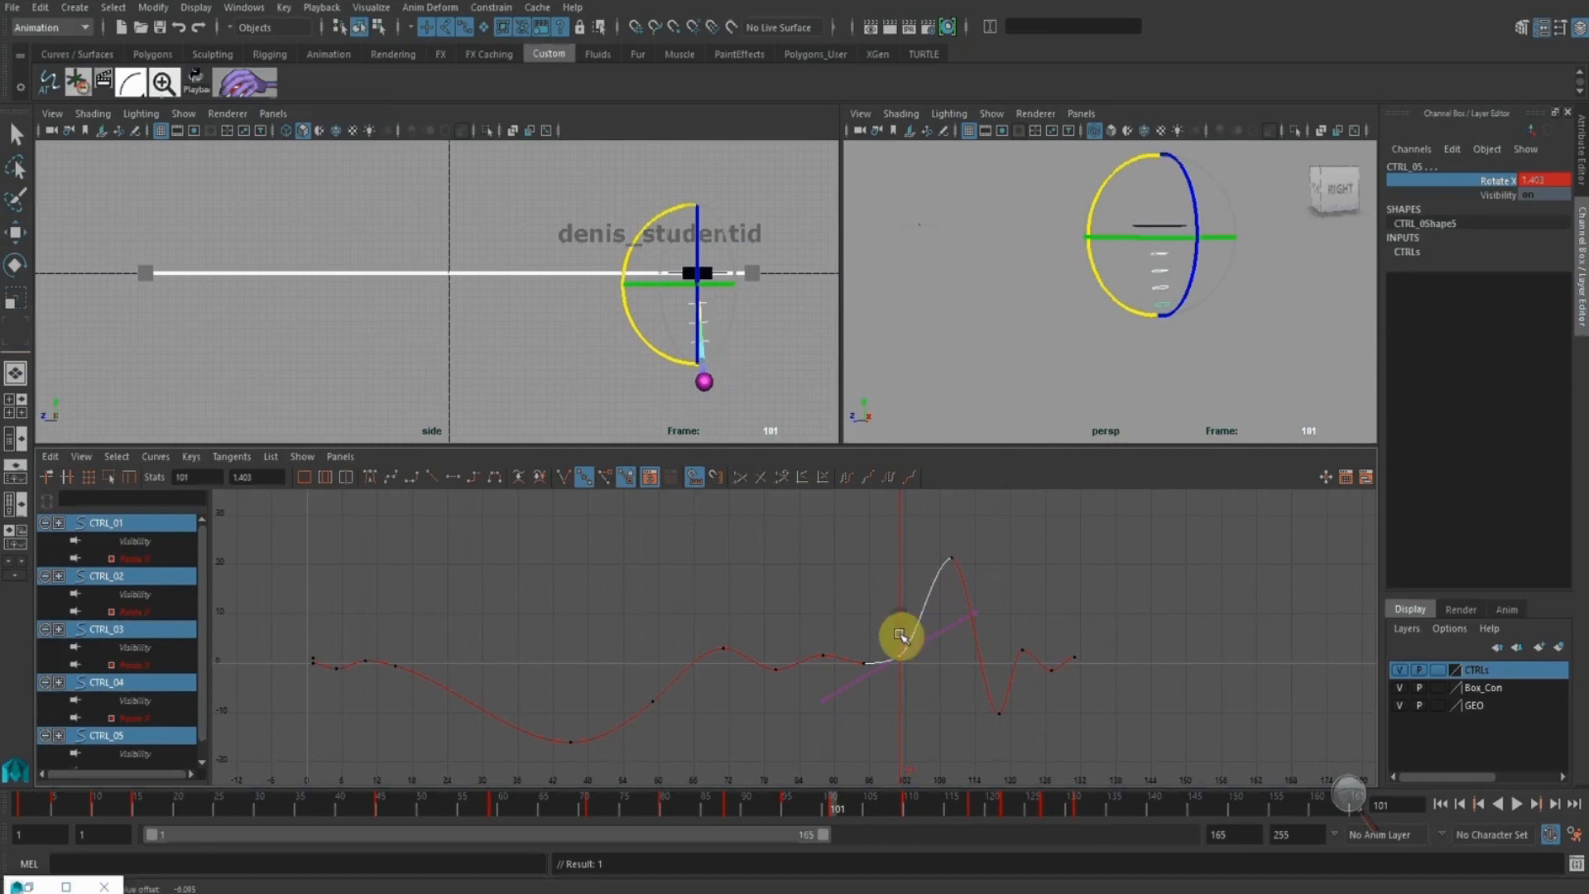
Shift all Rotate X keys after the frame 110 peak three frames earlier, placing the trough at frame 115
left_click_drag(716, 813, 946, 845)
middle_click(724, 407)
left_click_drag(1143, 770, 975, 605)
middle_click_drag(1081, 583, 1062, 588, "shift")
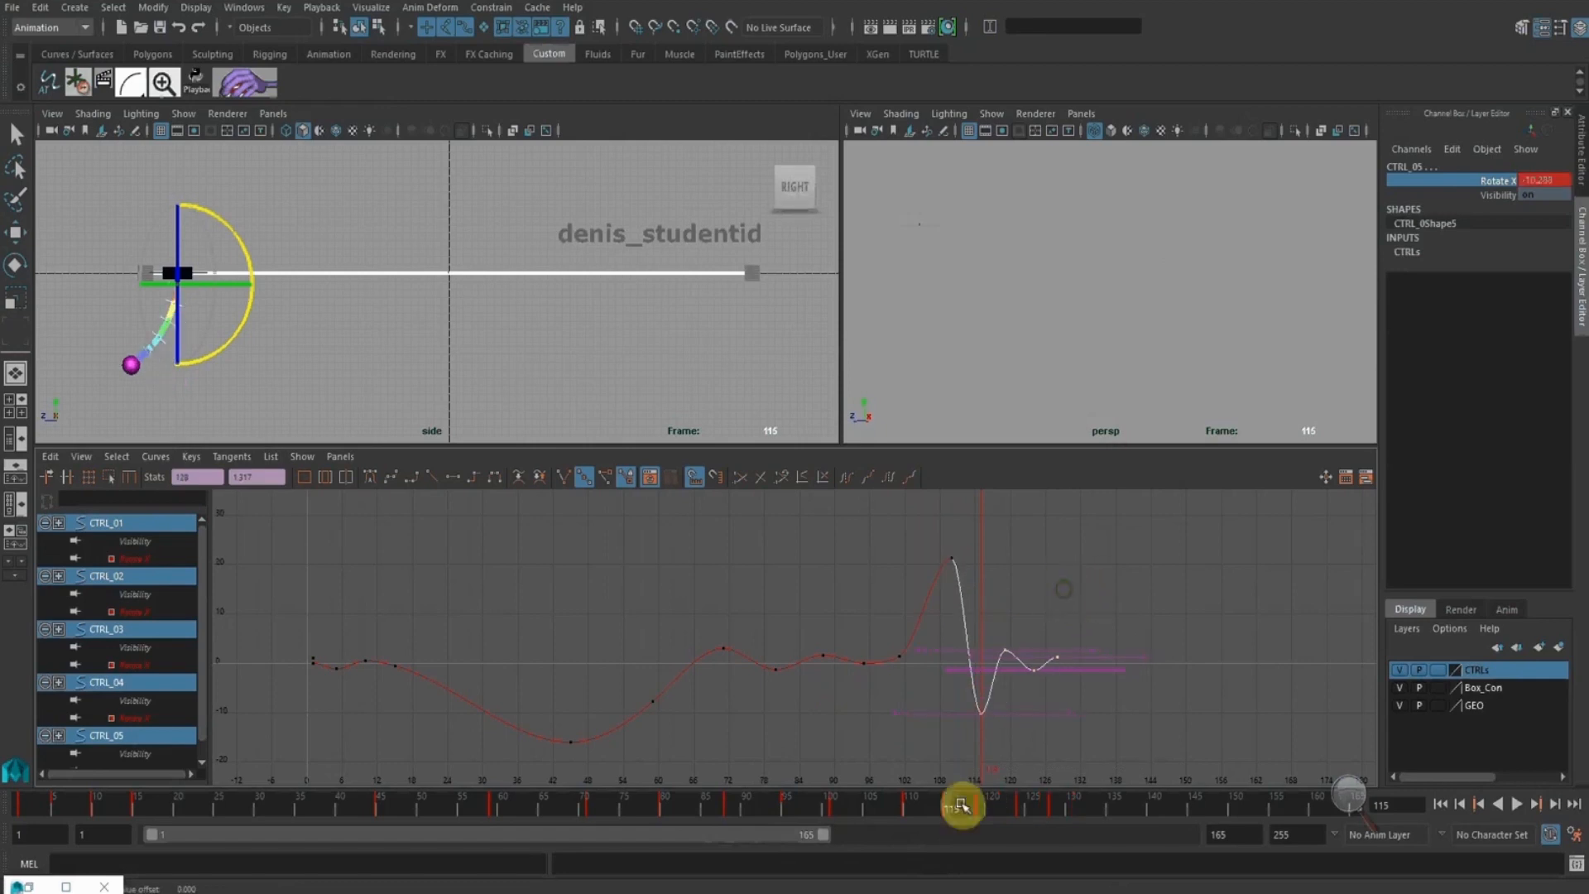
Move the three settling keys after the frame 115 trough three frames later, with the last at frame 131
left_click_drag(837, 802, 967, 815)
left_click_drag(1159, 724, 1005, 606)
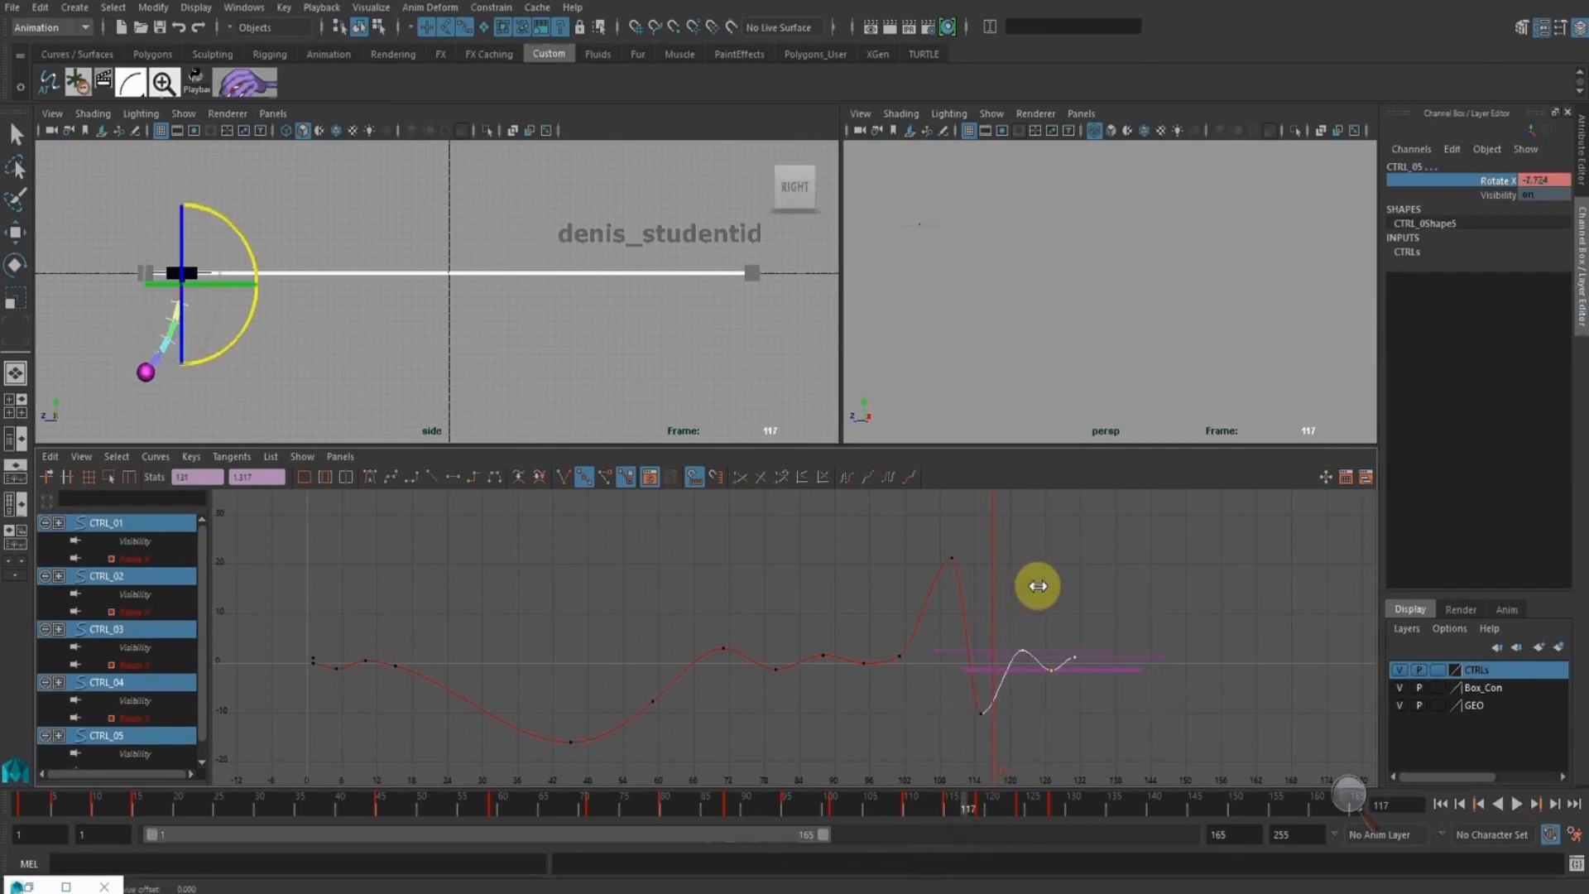
middle_click_drag(1038, 587, 1039, 586, "shift")
Lower the Rotate X key at frame 127 to about -5.88 and move the last key to frame 133
left_click_drag(857, 803, 1058, 810)
left_click_drag(1082, 703, 1039, 668)
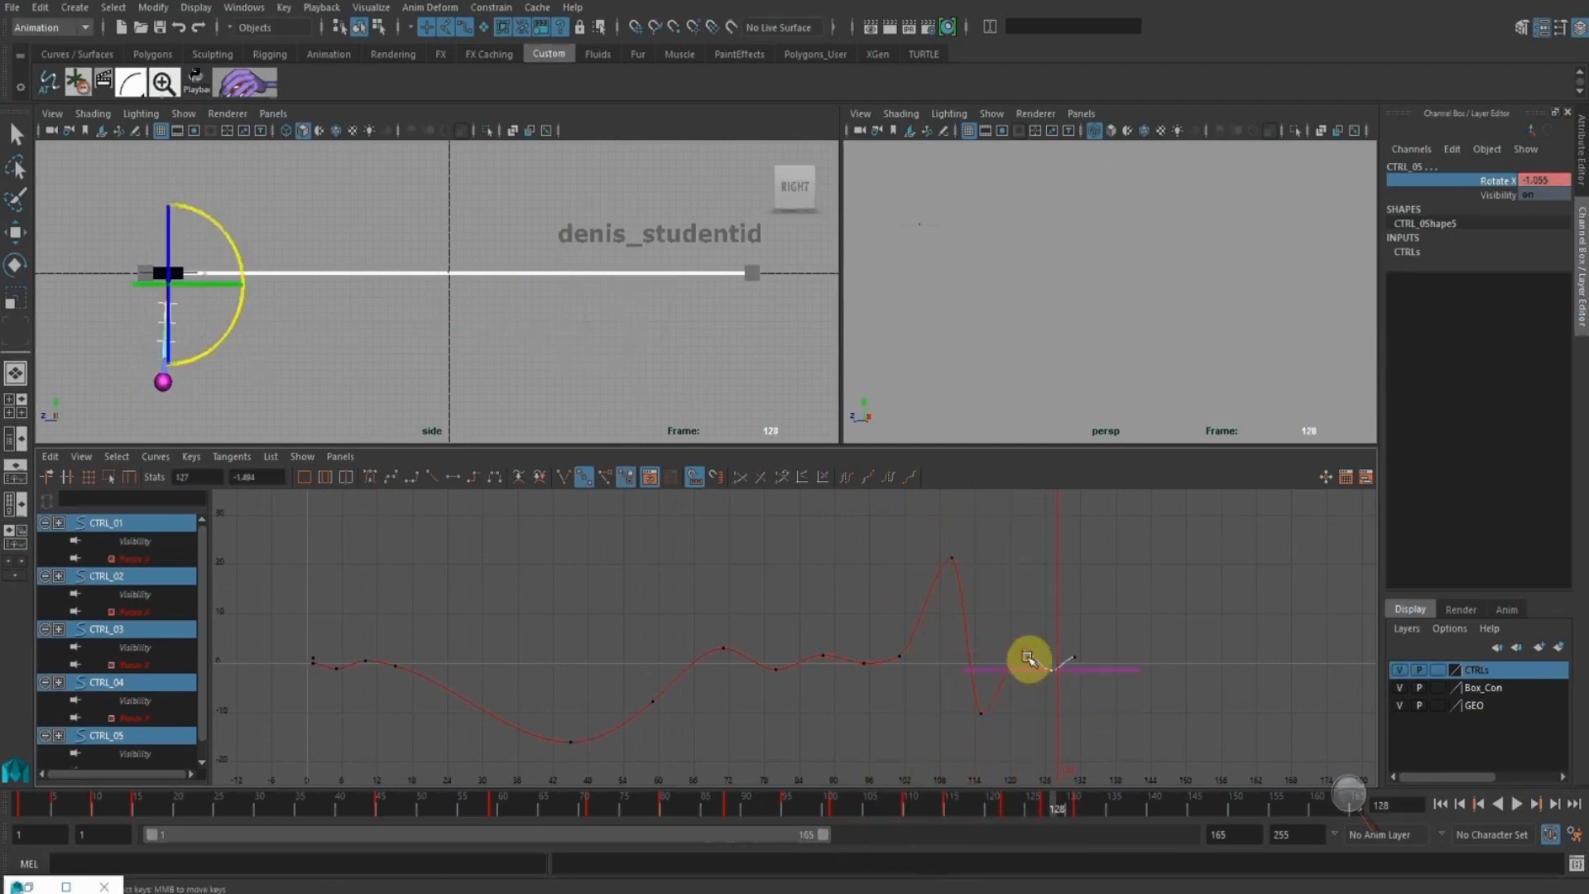
middle_click_drag(1059, 688, 1059, 720, "shift")
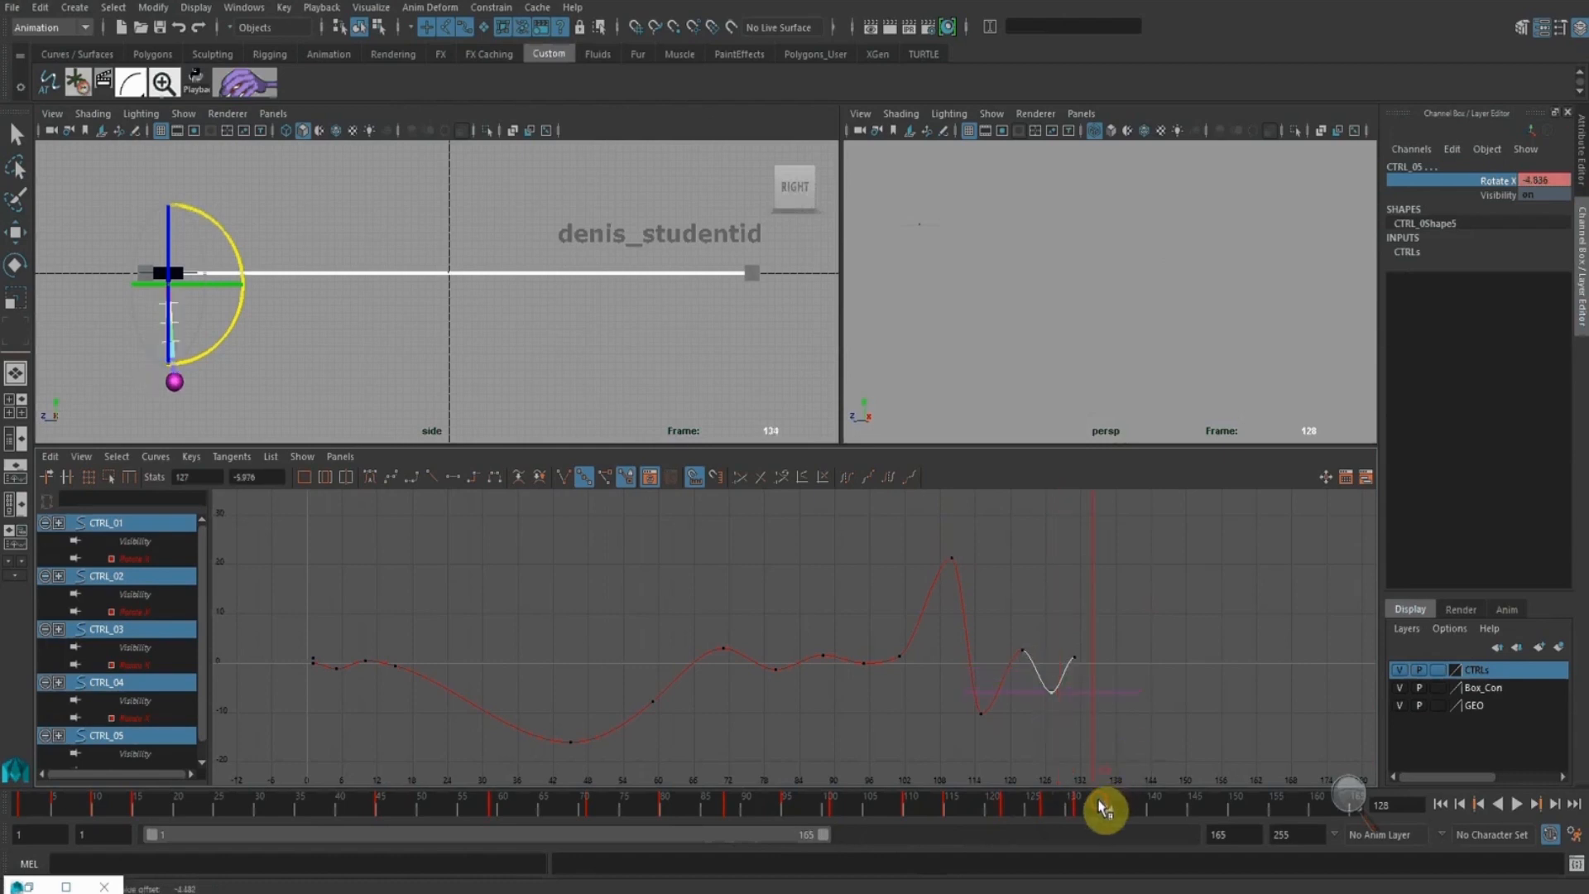
left_click_drag(1104, 809, 1107, 810)
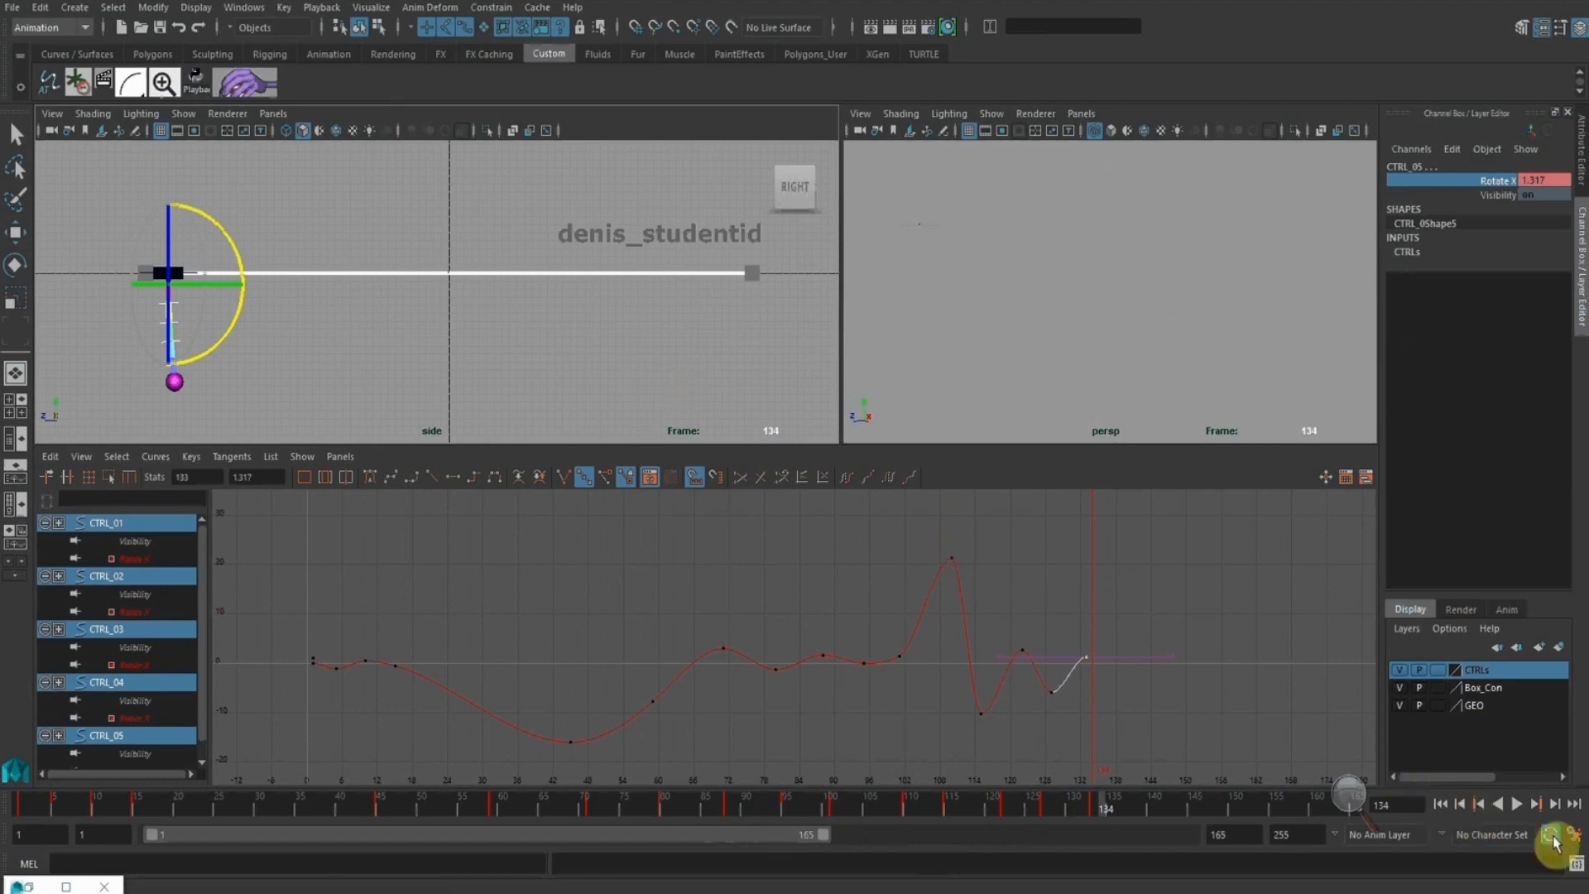
Play the whole animation to review the timing of the return swing and its settling
left_click(1518, 804)
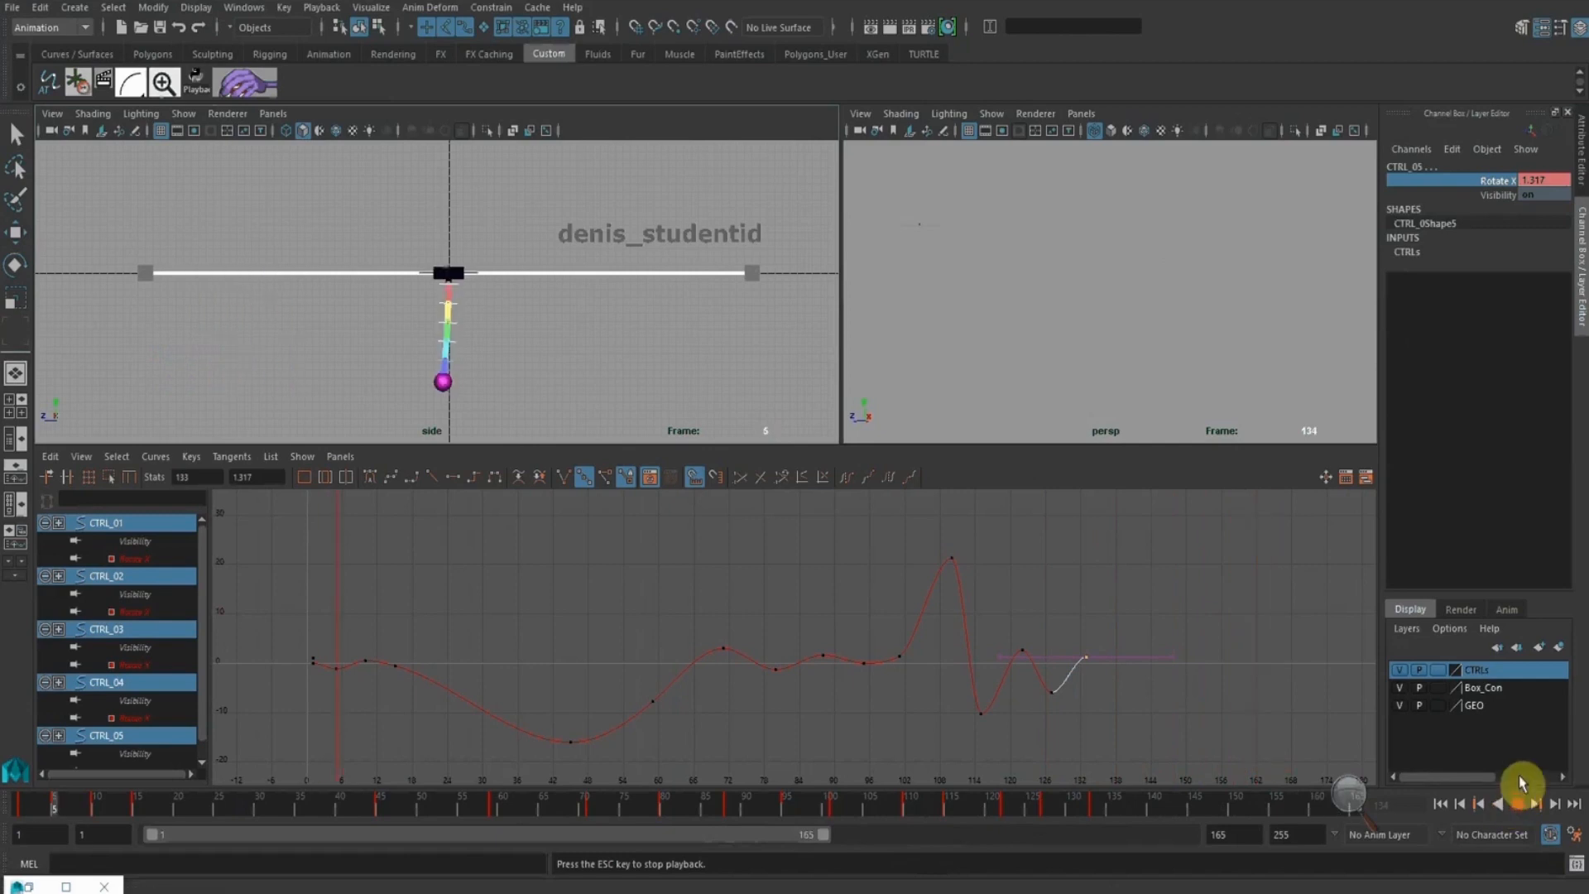
left_click(1515, 807)
key("e")
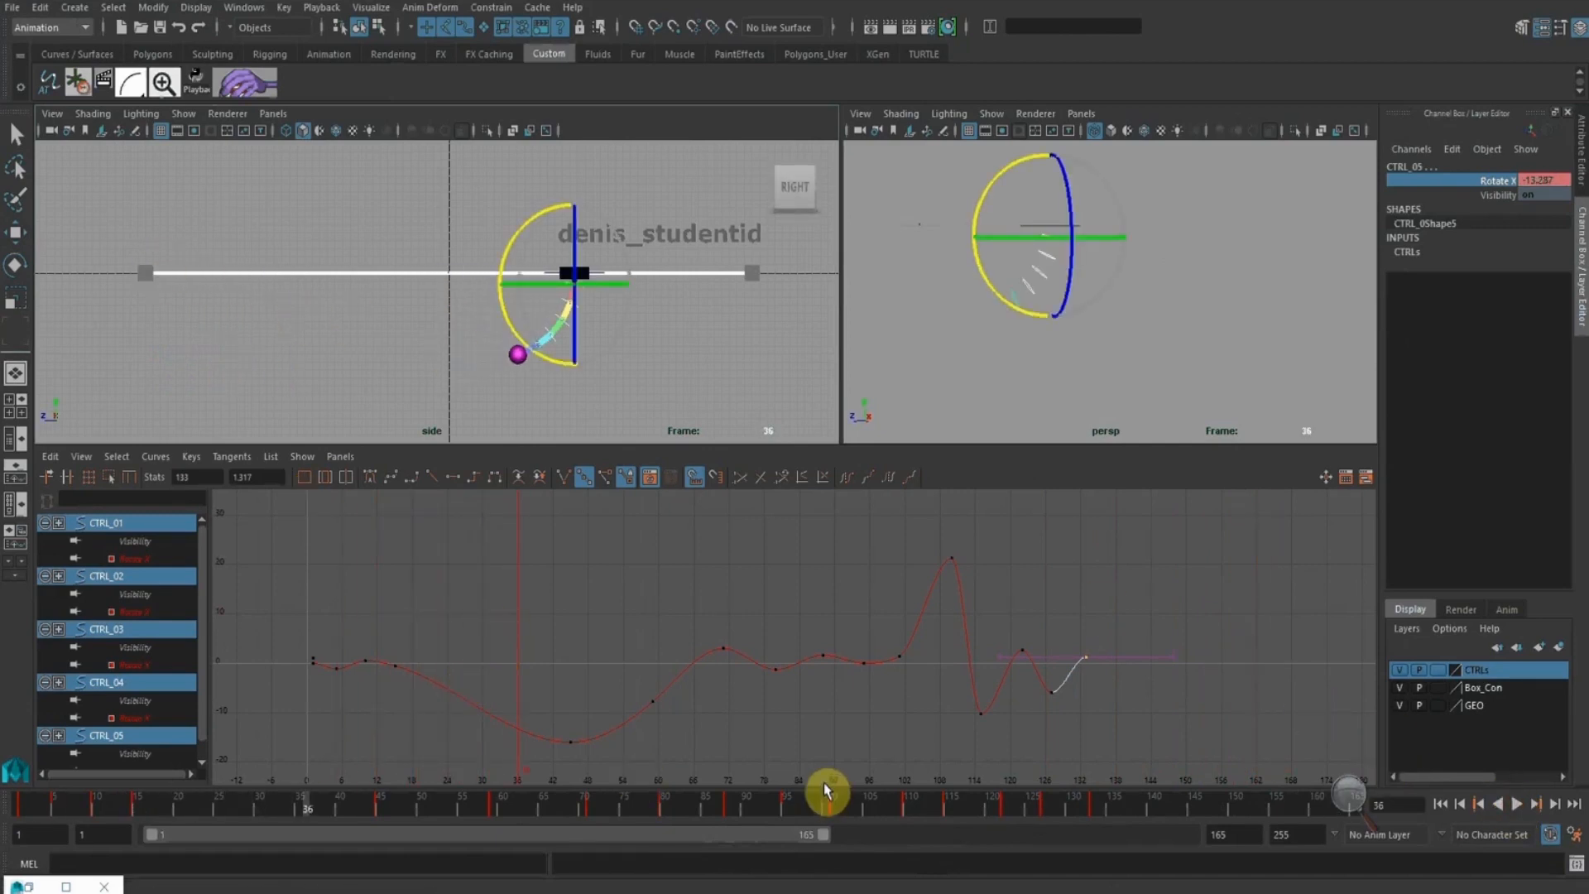
Raise the Rotate X key at frame 122 to about 6.5 for a stronger counter-swing
mouse_move(826, 805)
left_mouse_down()
mouse_move(1045, 836)
mouse_move(880, 823)
mouse_move(1007, 820)
left_mouse_up()
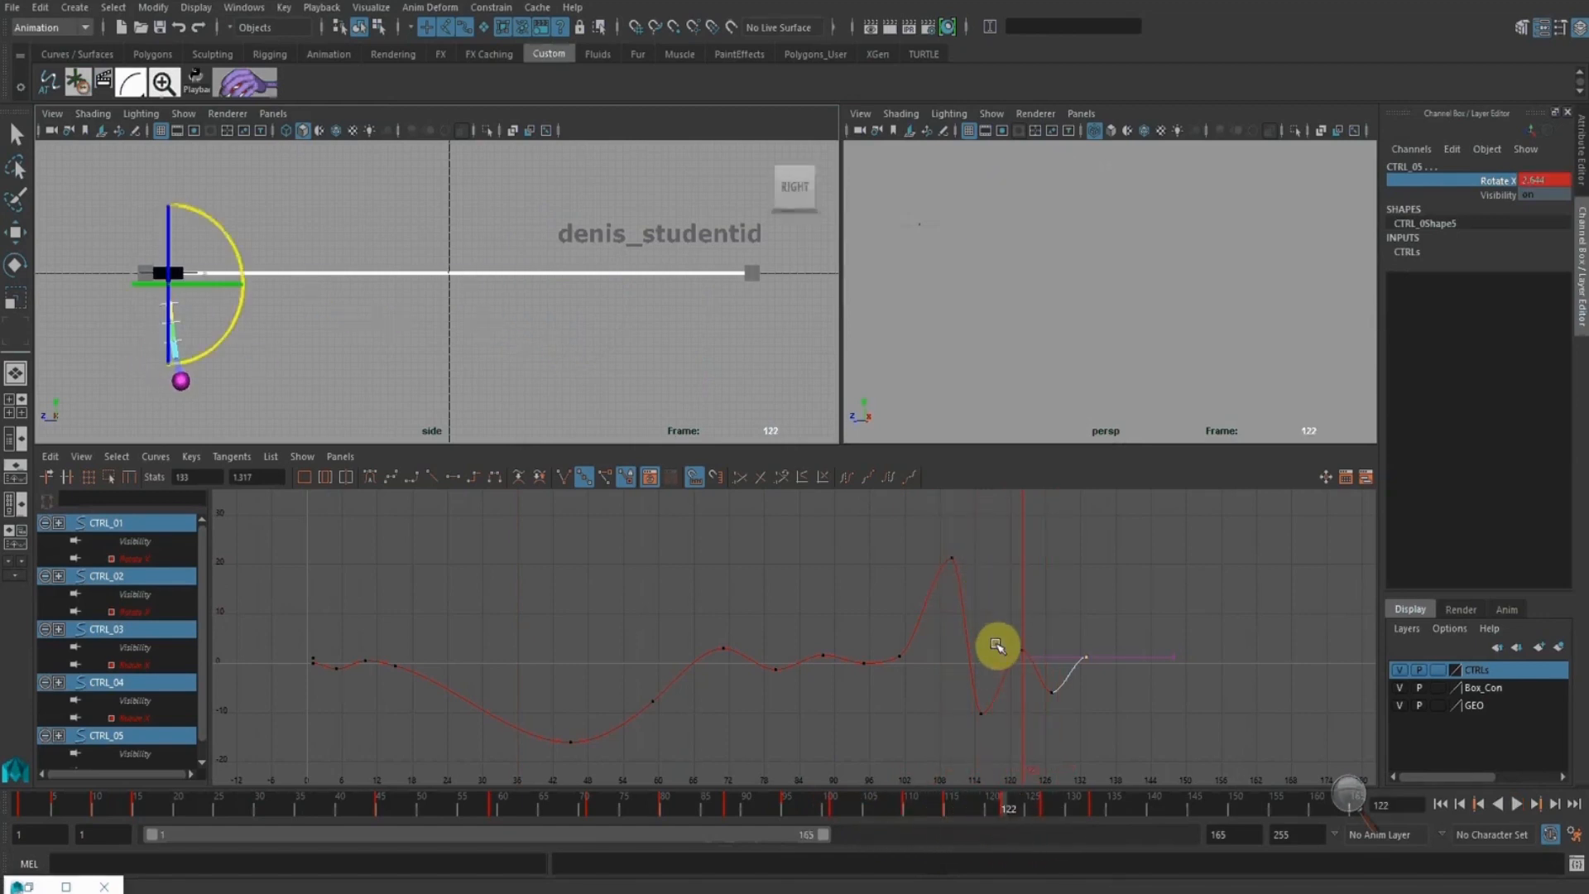
left_click_drag(1000, 637, 1031, 672)
middle_click_drag(1026, 677, 1020, 647, "shift")
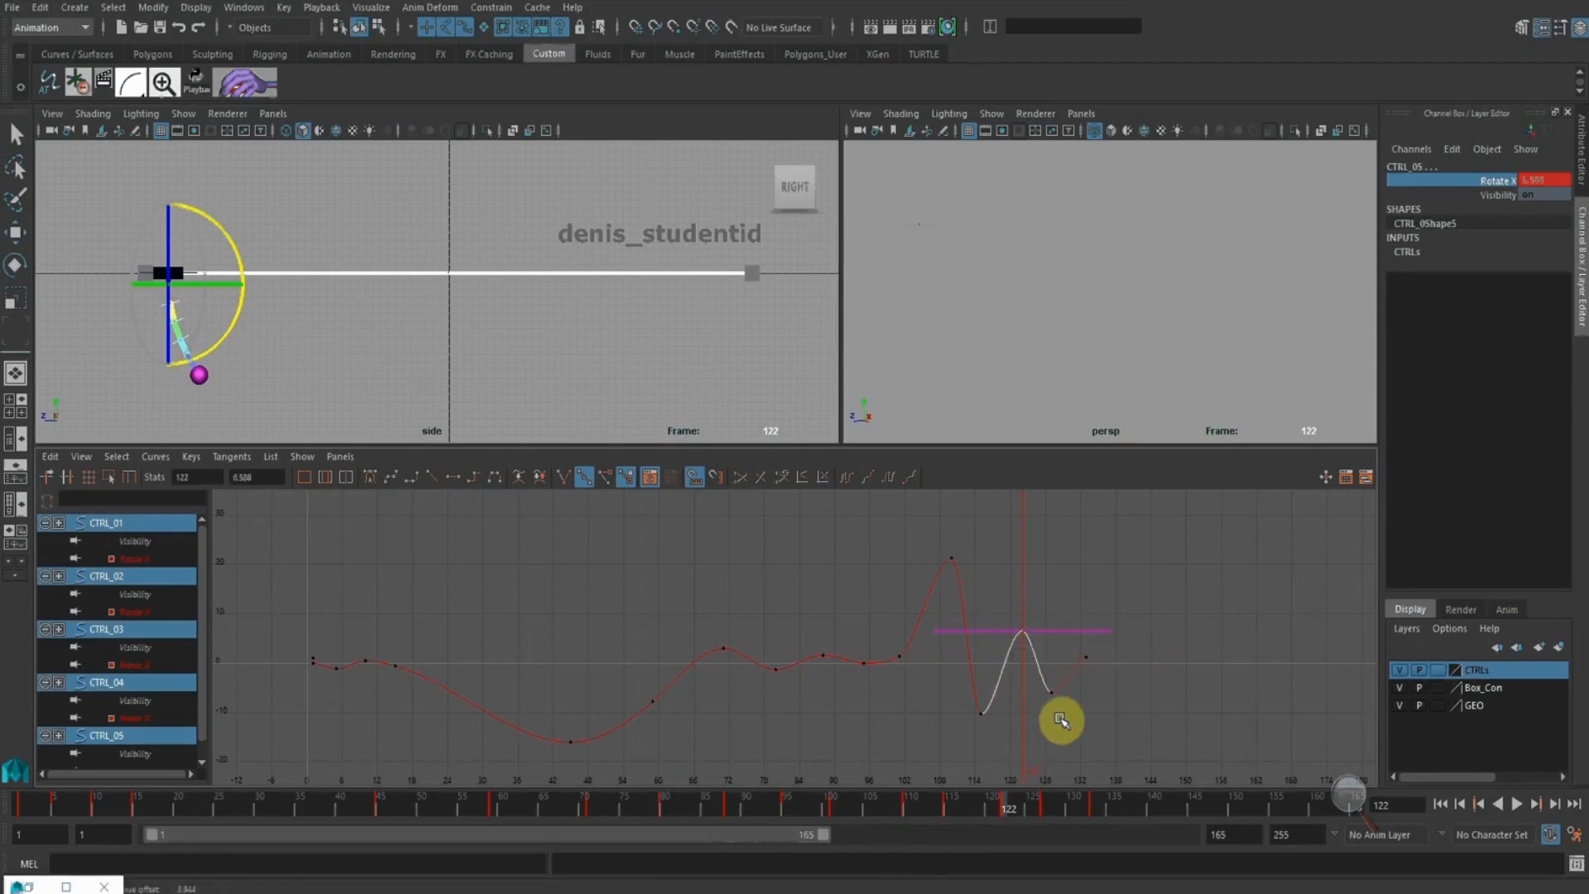
left_click(1096, 734)
Key Rotate X at frame 145, move that key back to frame 139 and lower it to about -4.24
left_click_drag(1040, 805, 1036, 813)
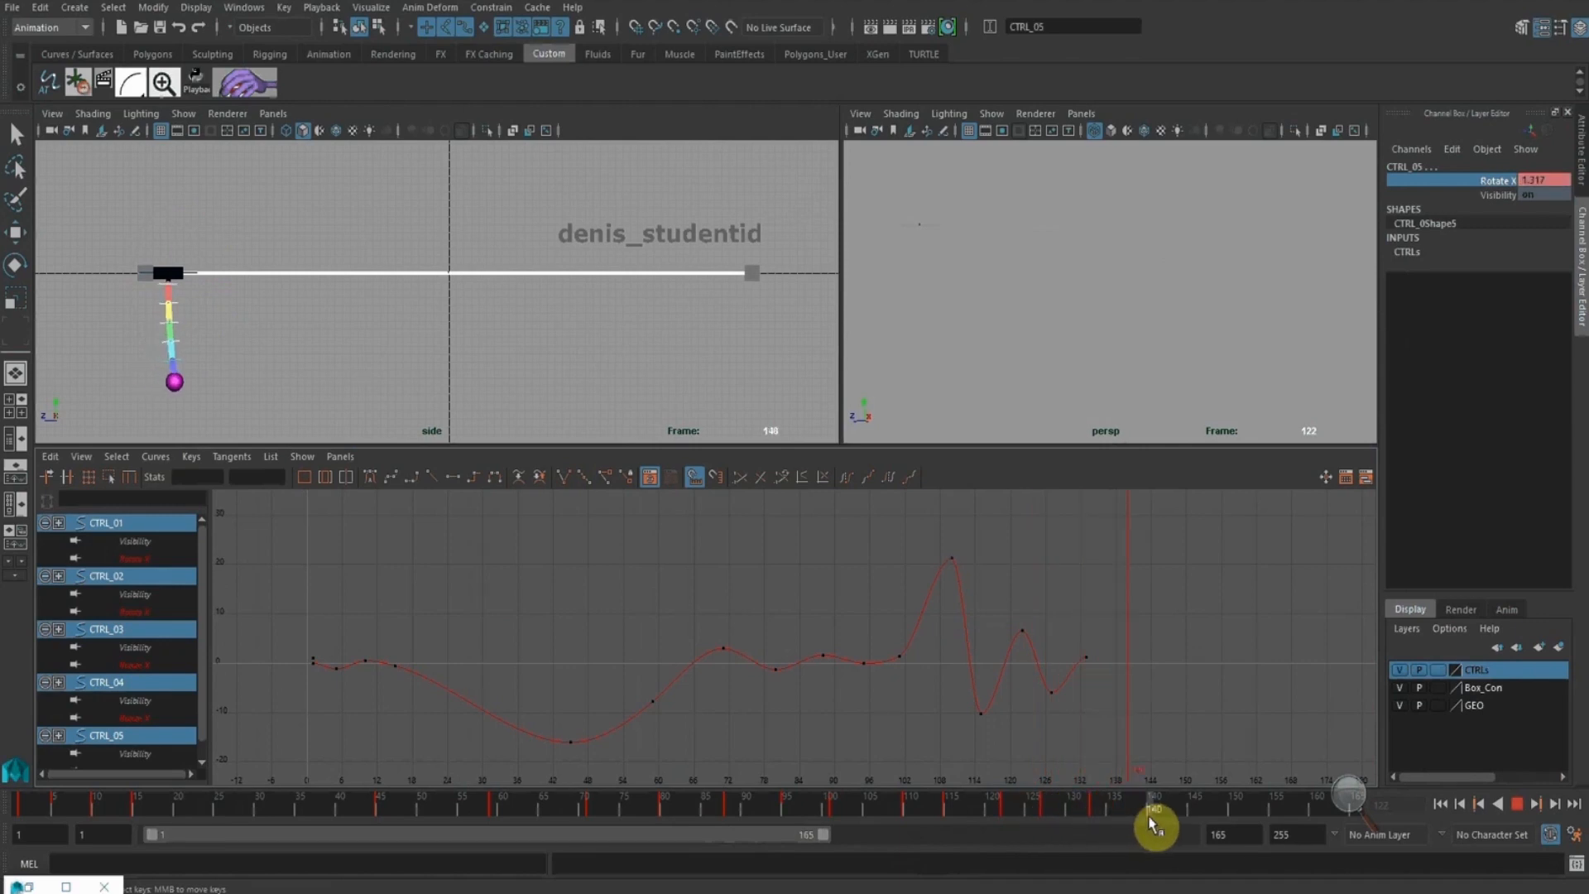
left_click_drag(1149, 816, 1195, 819)
key("e")
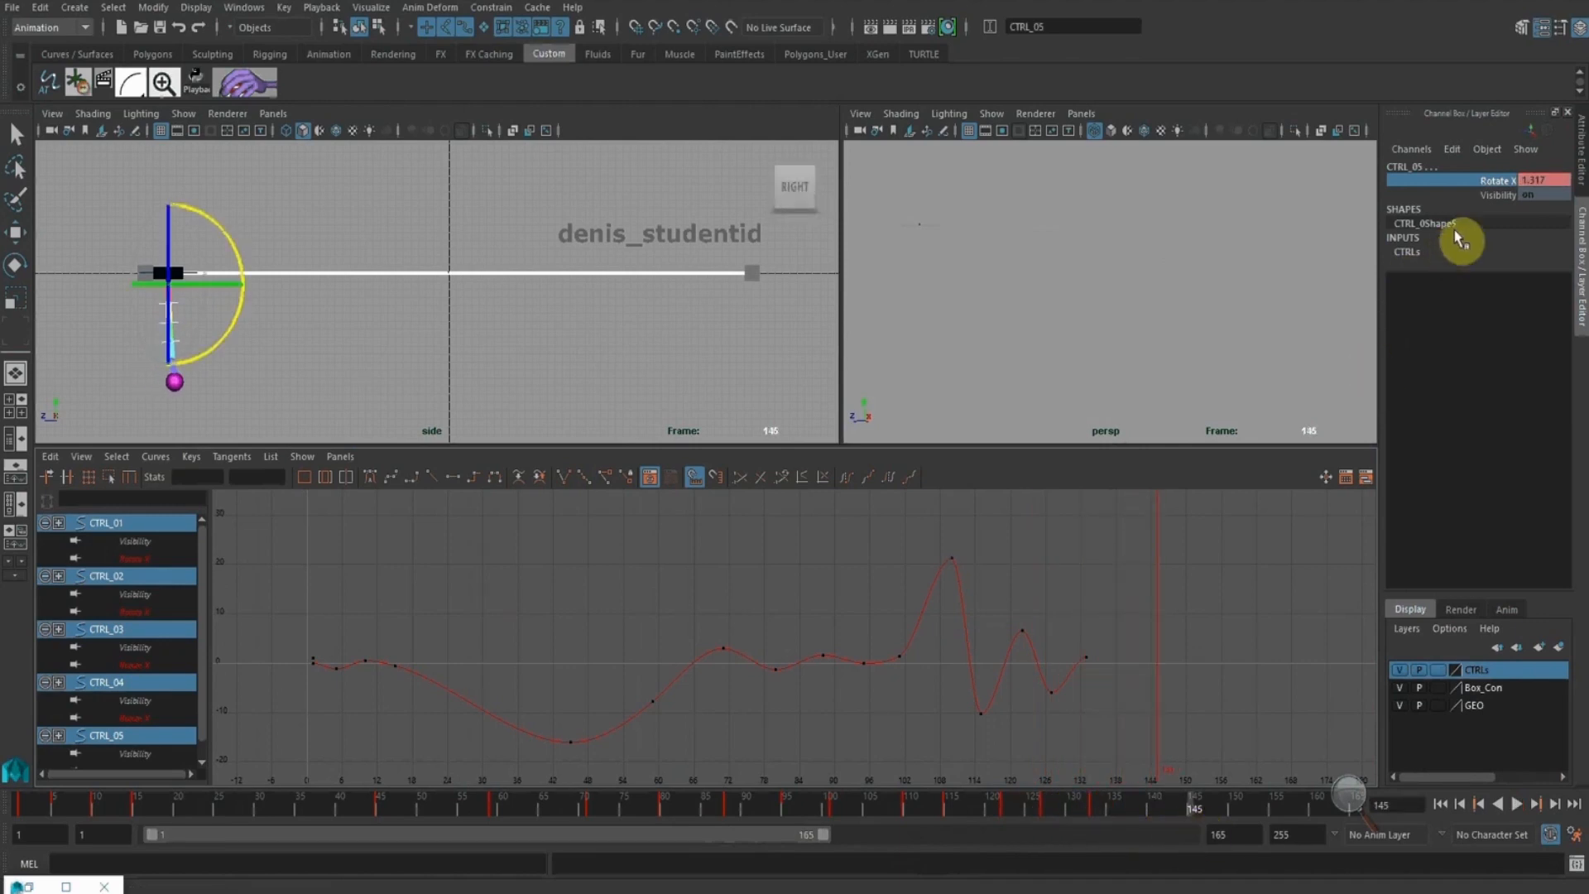
right_click(1487, 201)
left_click(1487, 217)
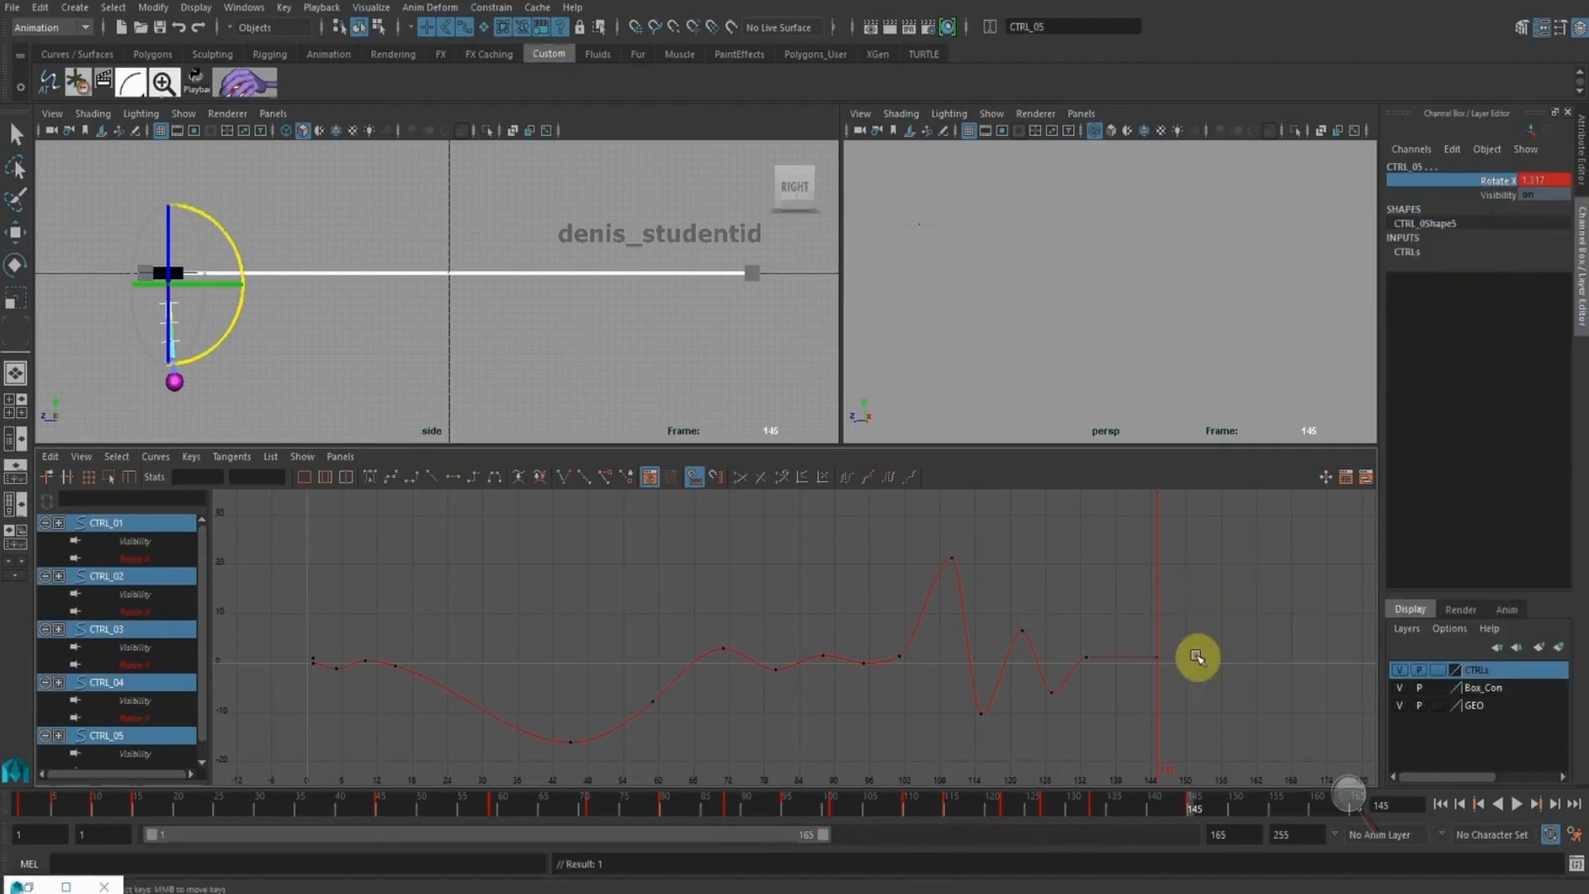
left_click_drag(1200, 686, 1124, 597)
middle_click_drag(1126, 595, 1213, 648, "shift")
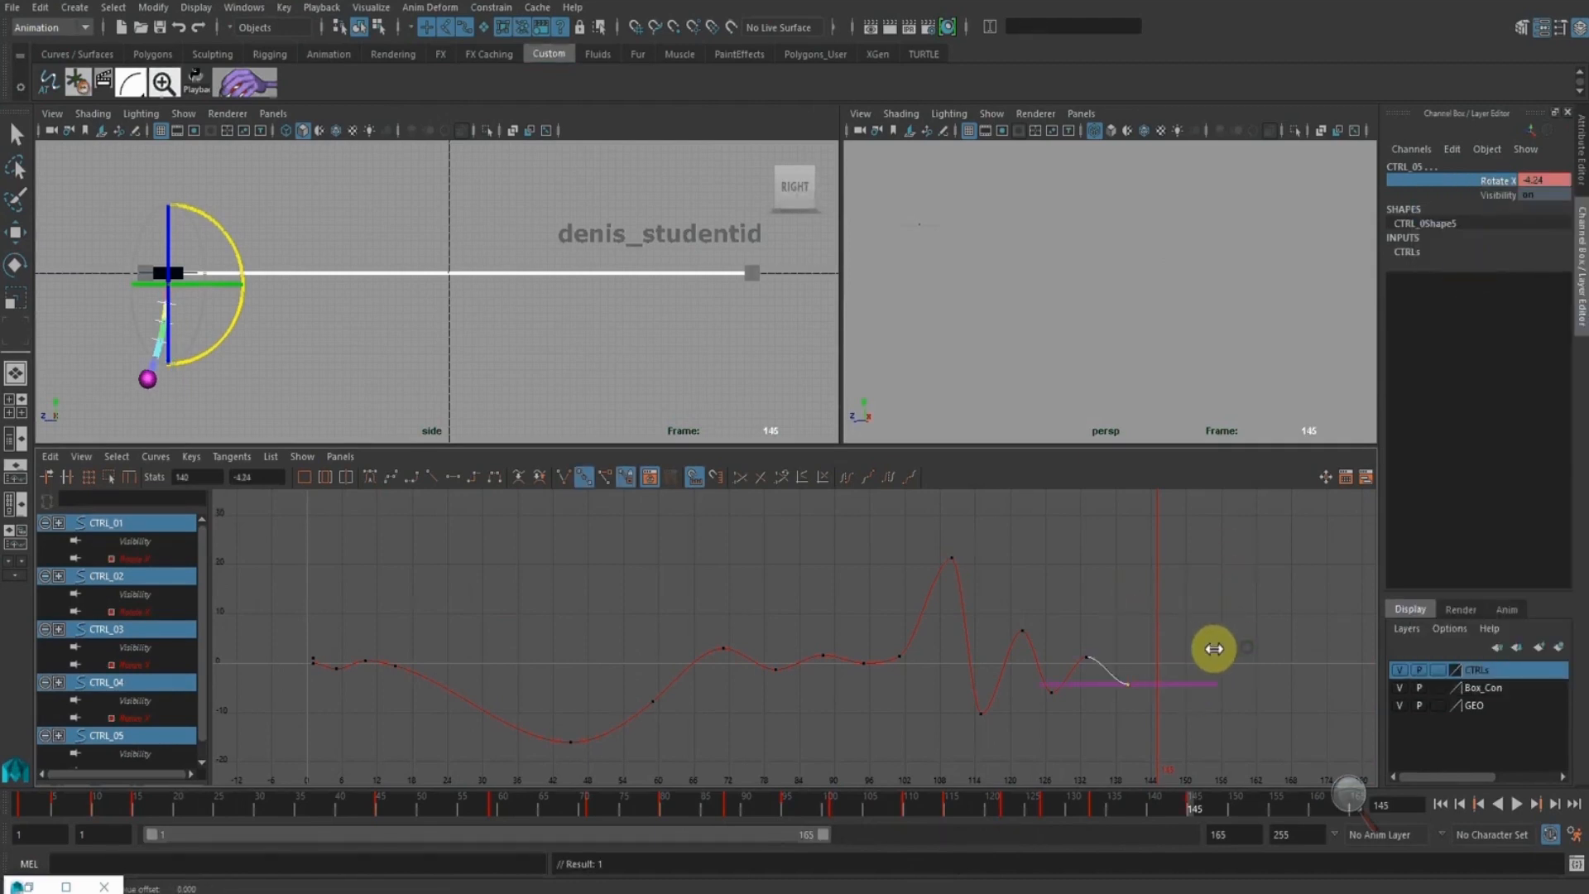
Key Rotate X at frame 148 and raise that key to about 1.1
left_click(1225, 811)
right_click(1498, 176)
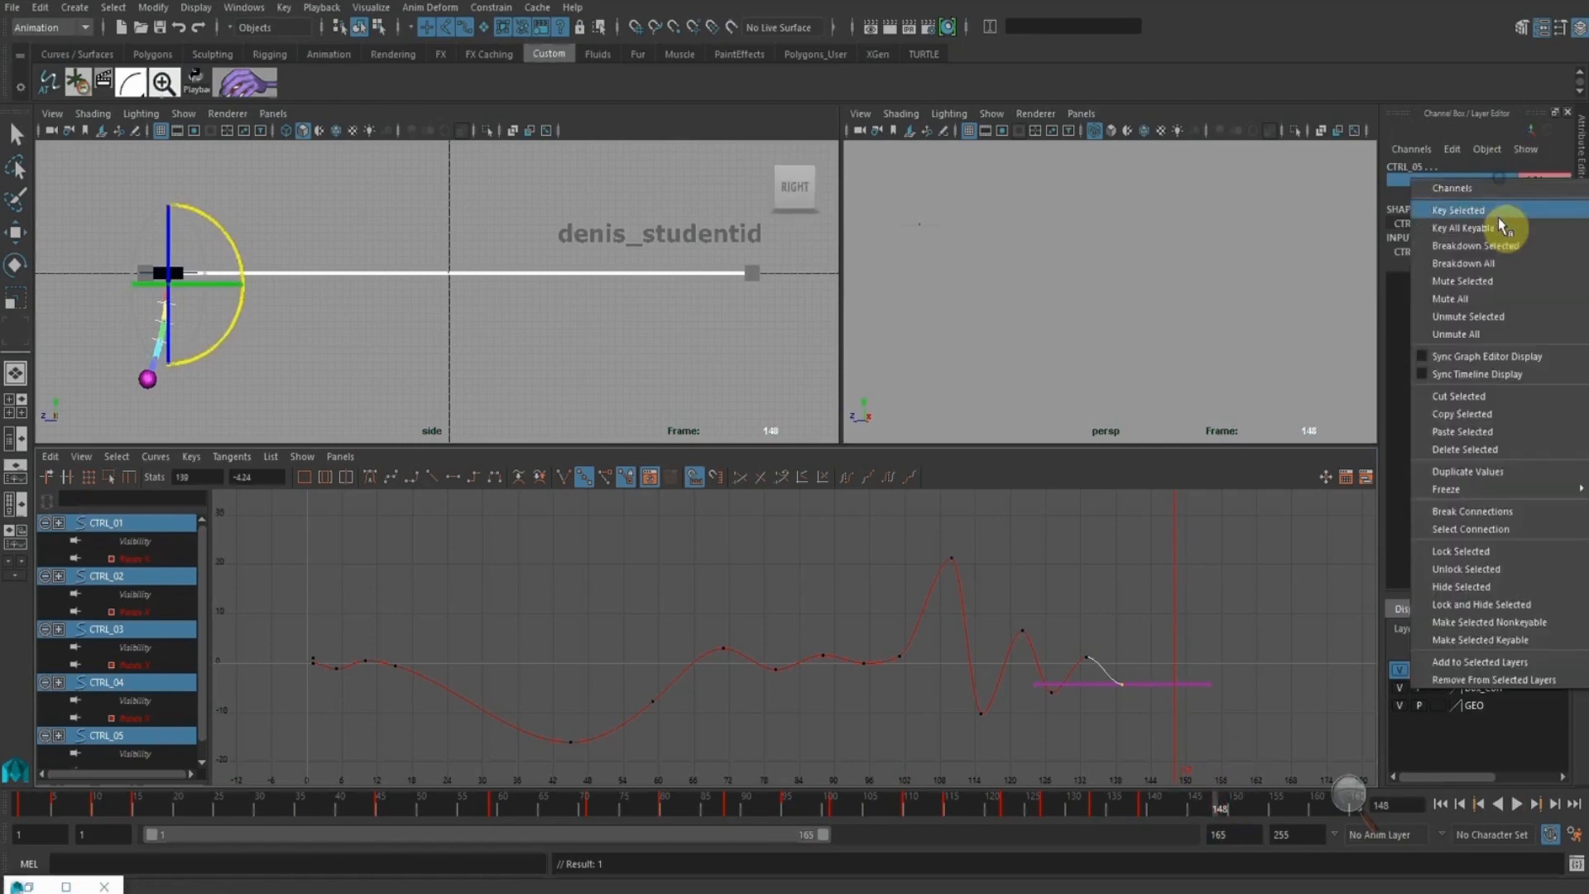
left_click(1498, 209)
left_click_drag(1210, 735, 1175, 660)
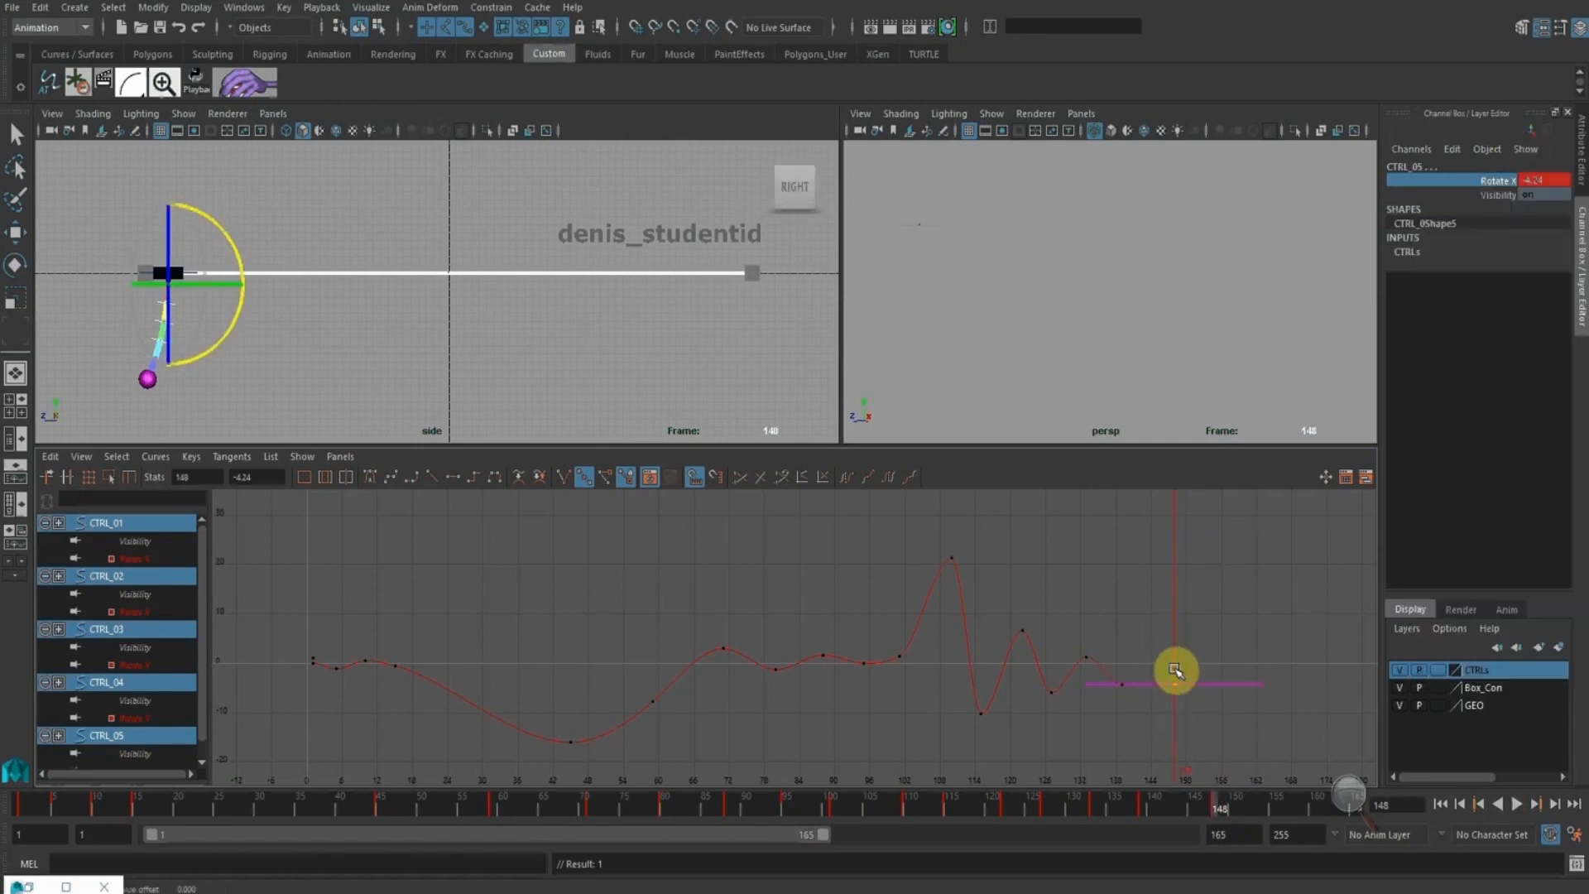
middle_click_drag(1178, 667, 1164, 643)
Move the trough key between frames 133 and 148 to frame 141
right_click_drag(1225, 685, 1184, 674, "alt")
middle_click_drag(1180, 694, 1168, 656, "alt")
right_click_drag(1155, 643, 1164, 674, "alt")
left_click_drag(1205, 726, 1174, 689)
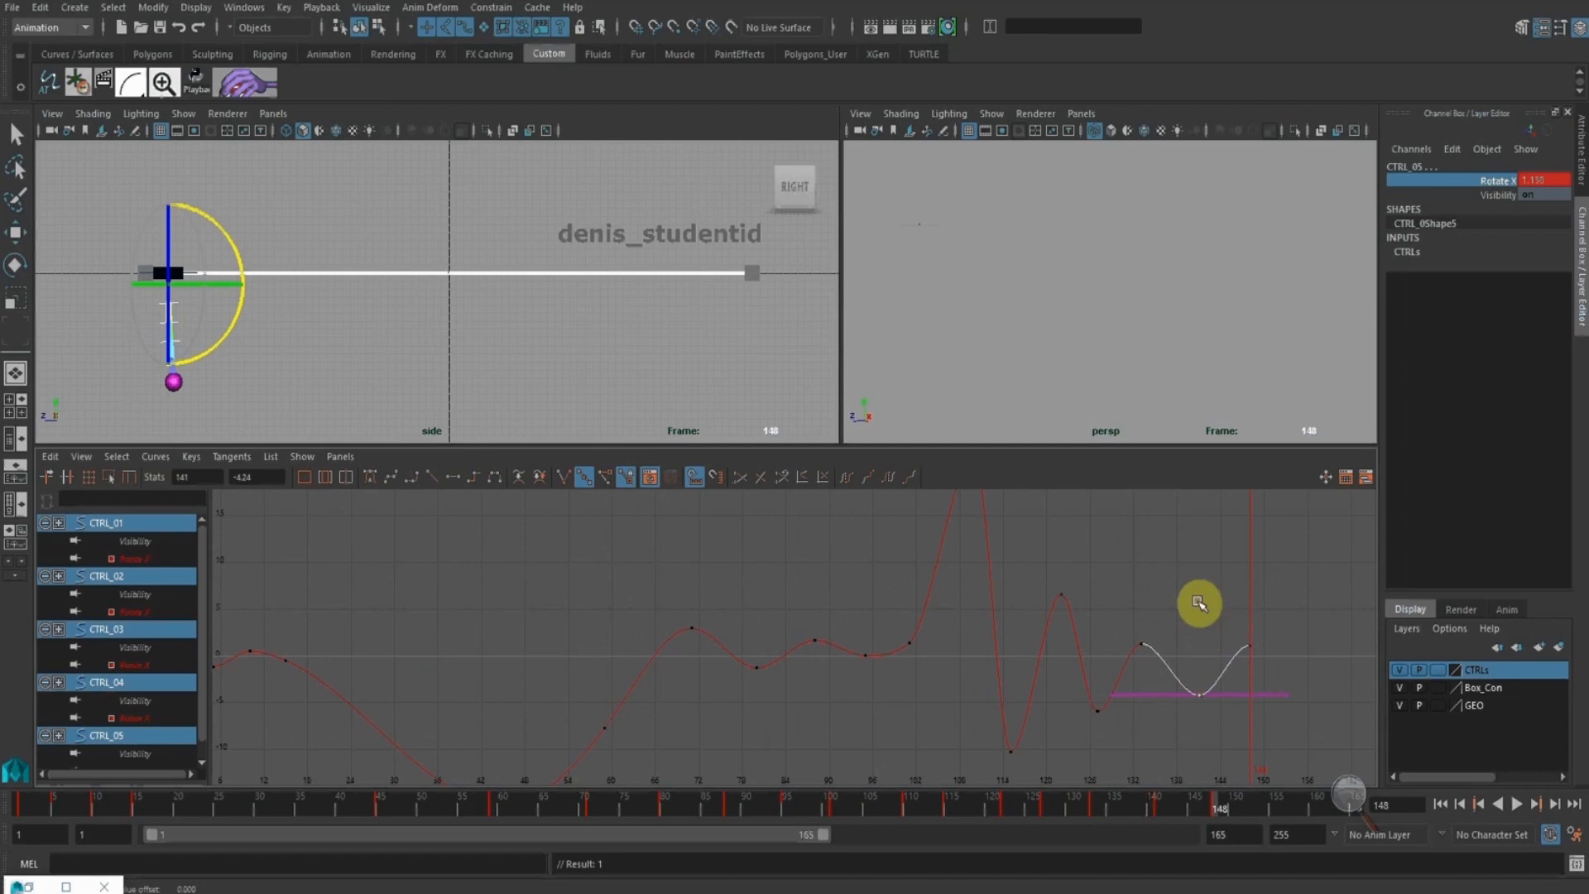
Move the last Rotate X key to frame 151 at about 0.2, and raise the frame 141 key to about -1.99
right_click_drag(1062, 629, 1061, 653, "alt+shift")
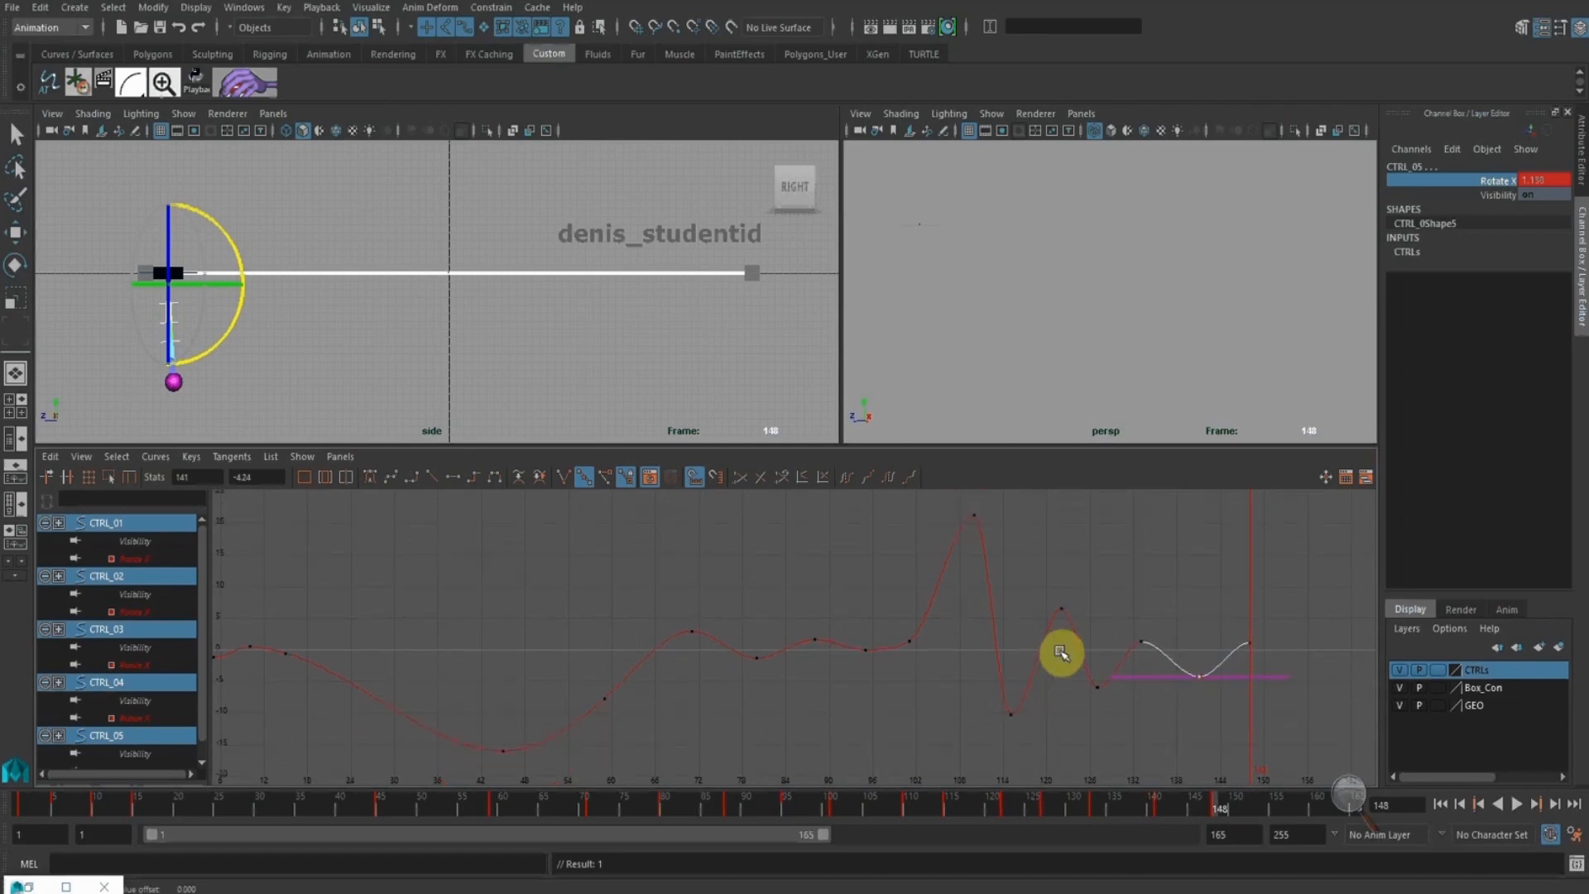
middle_click_drag(1062, 639, 941, 596, "alt")
left_click(1127, 600)
middle_click_drag(1127, 599, 1165, 584, "shift")
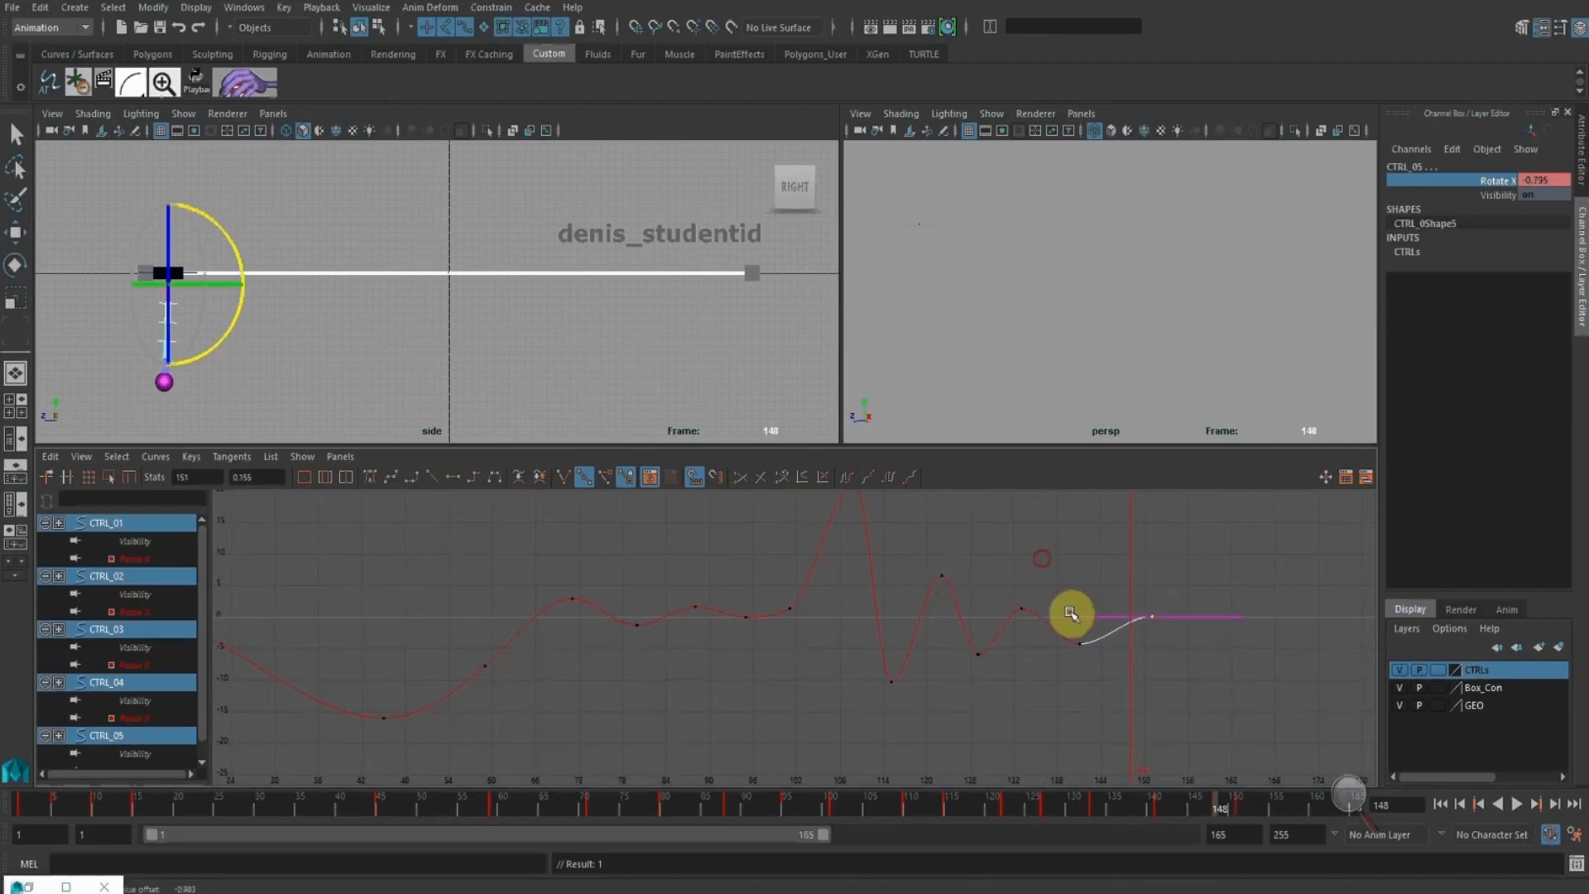
left_click(1068, 646)
middle_click_drag(1104, 674, 1101, 660, "shift")
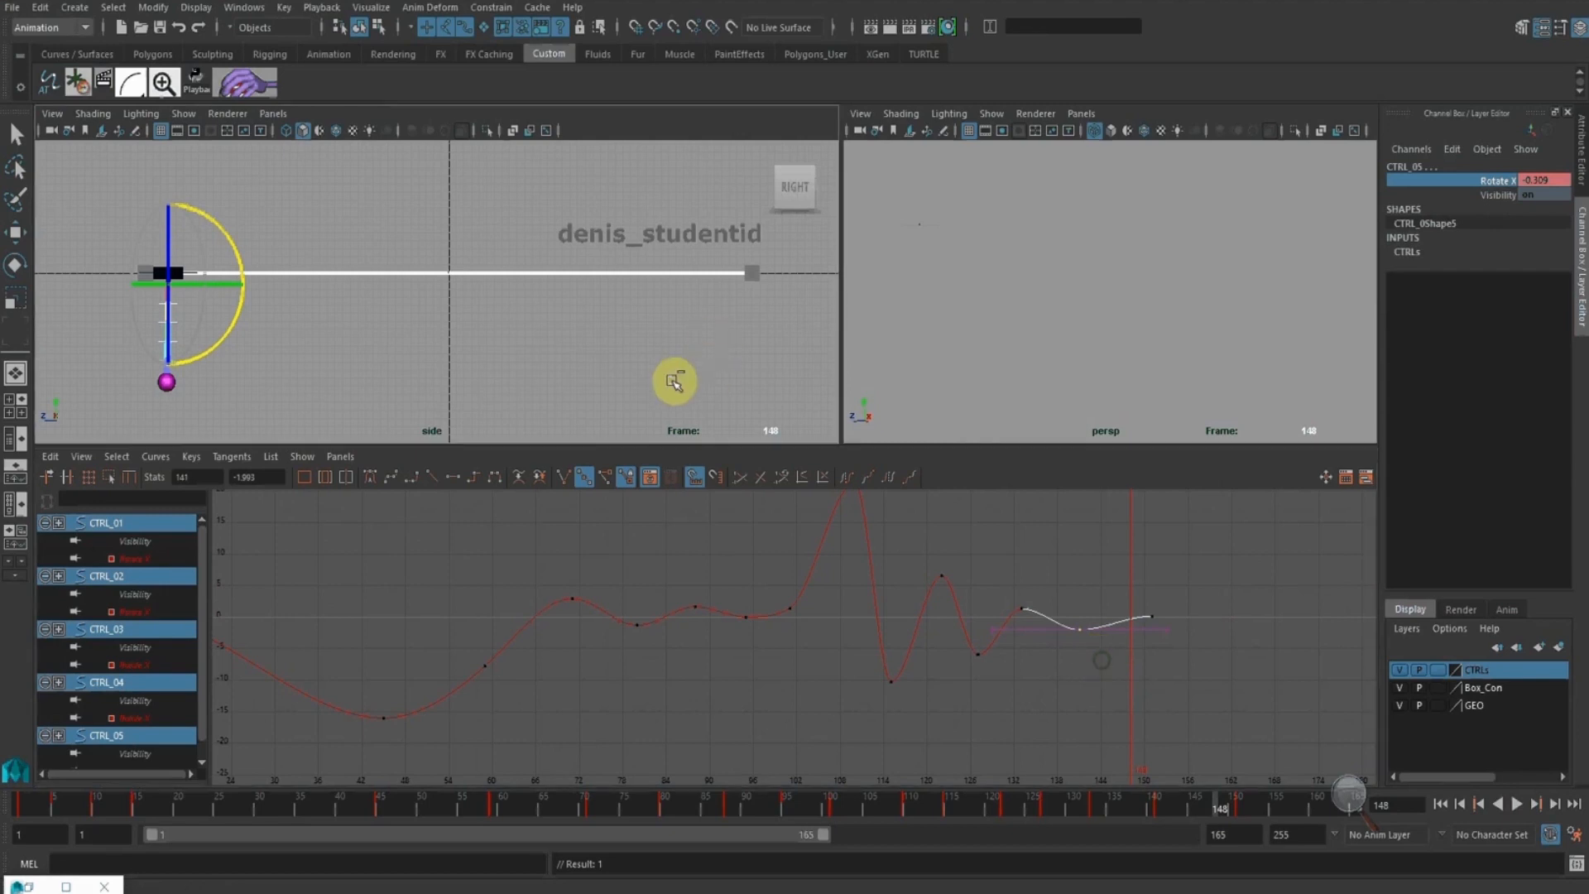
Shift the settling keys from frame 127 onward two frames later, so the last key sits at frame 153
mouse_move(997, 816)
left_mouse_down()
mouse_move(1195, 830)
mouse_move(765, 791)
mouse_move(1057, 829)
left_mouse_up()
left_click_drag(1004, 687, 964, 621)
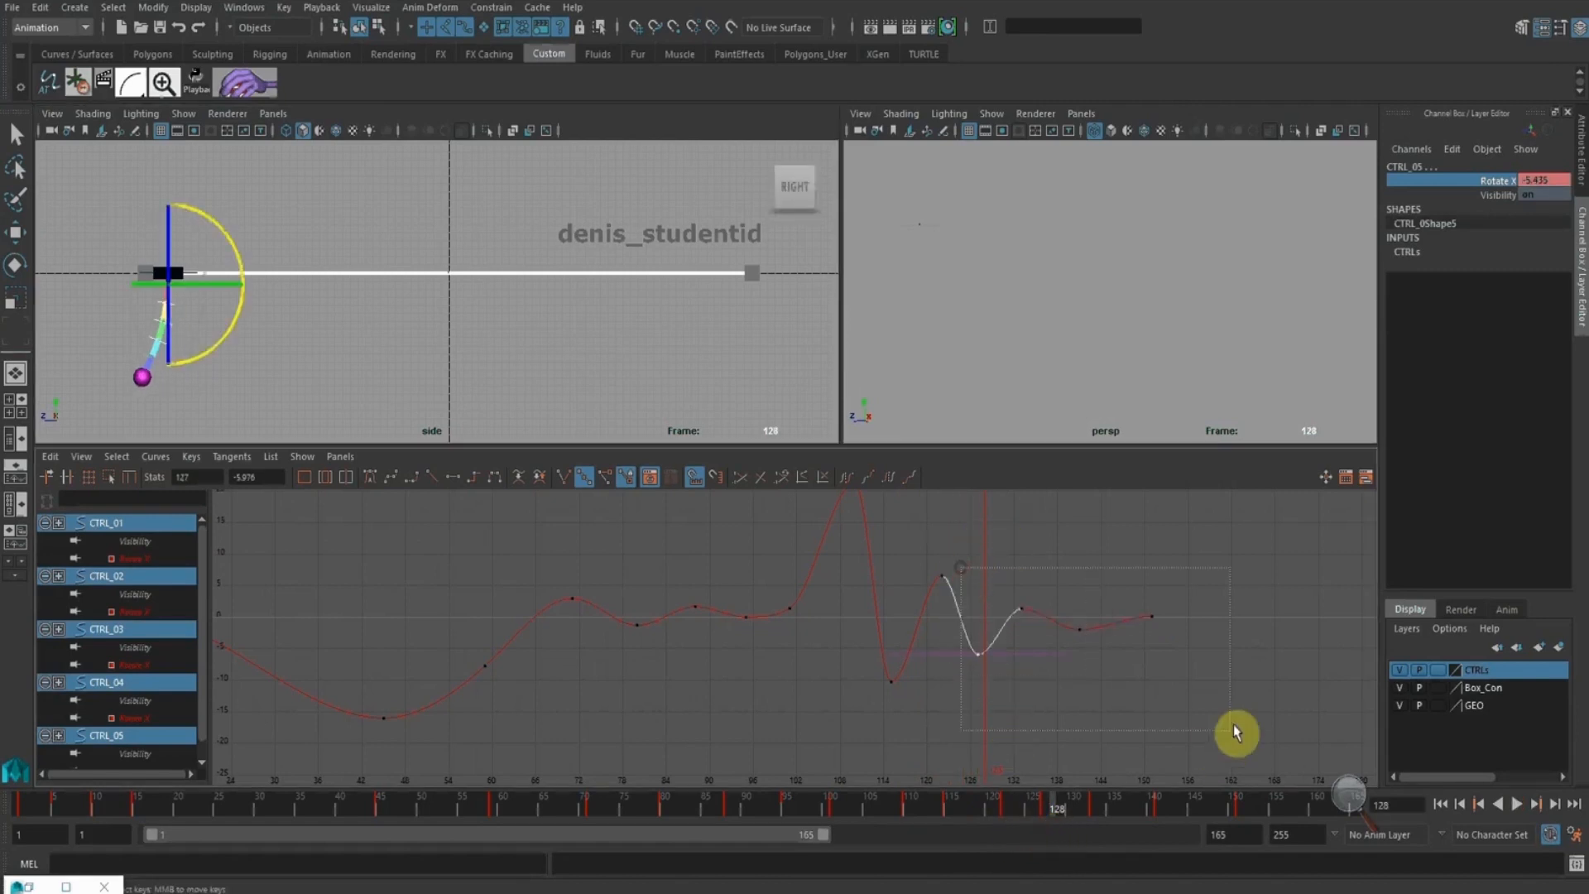
left_click_drag(1234, 725, 1235, 726)
middle_click_drag(1066, 658, 1082, 656, "shift")
left_click_drag(949, 807, 1002, 805)
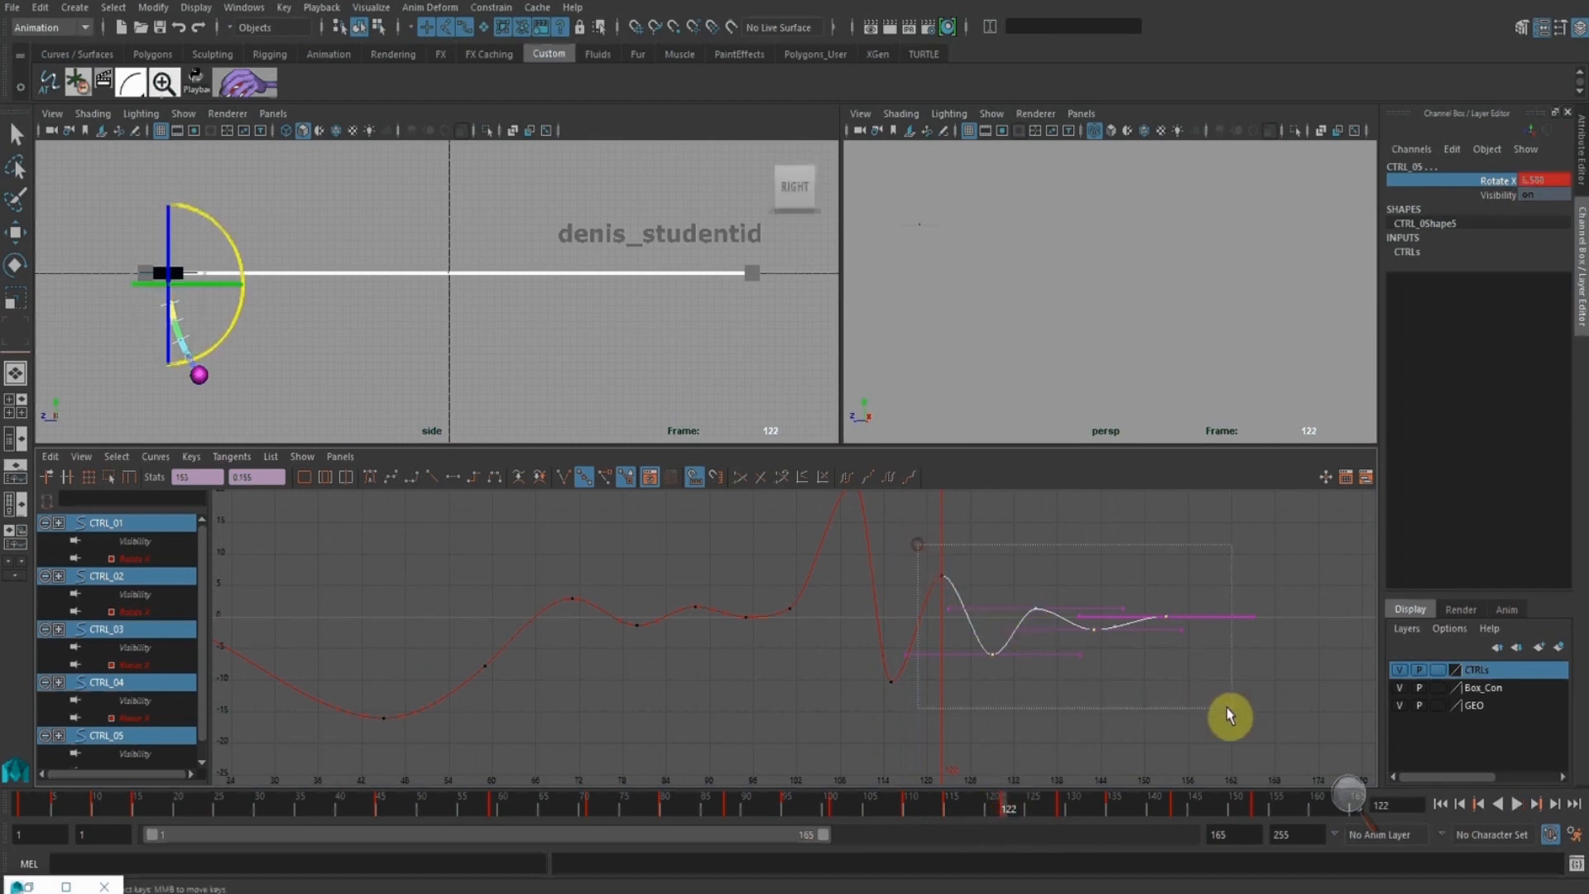
Shift the settling keys one frame earlier so the last sits at frame 152, and raise the frame 128 trough key to about -5.1
middle_click_drag(1154, 637, 1149, 637, "shift")
left_click_drag(917, 809, 1141, 827)
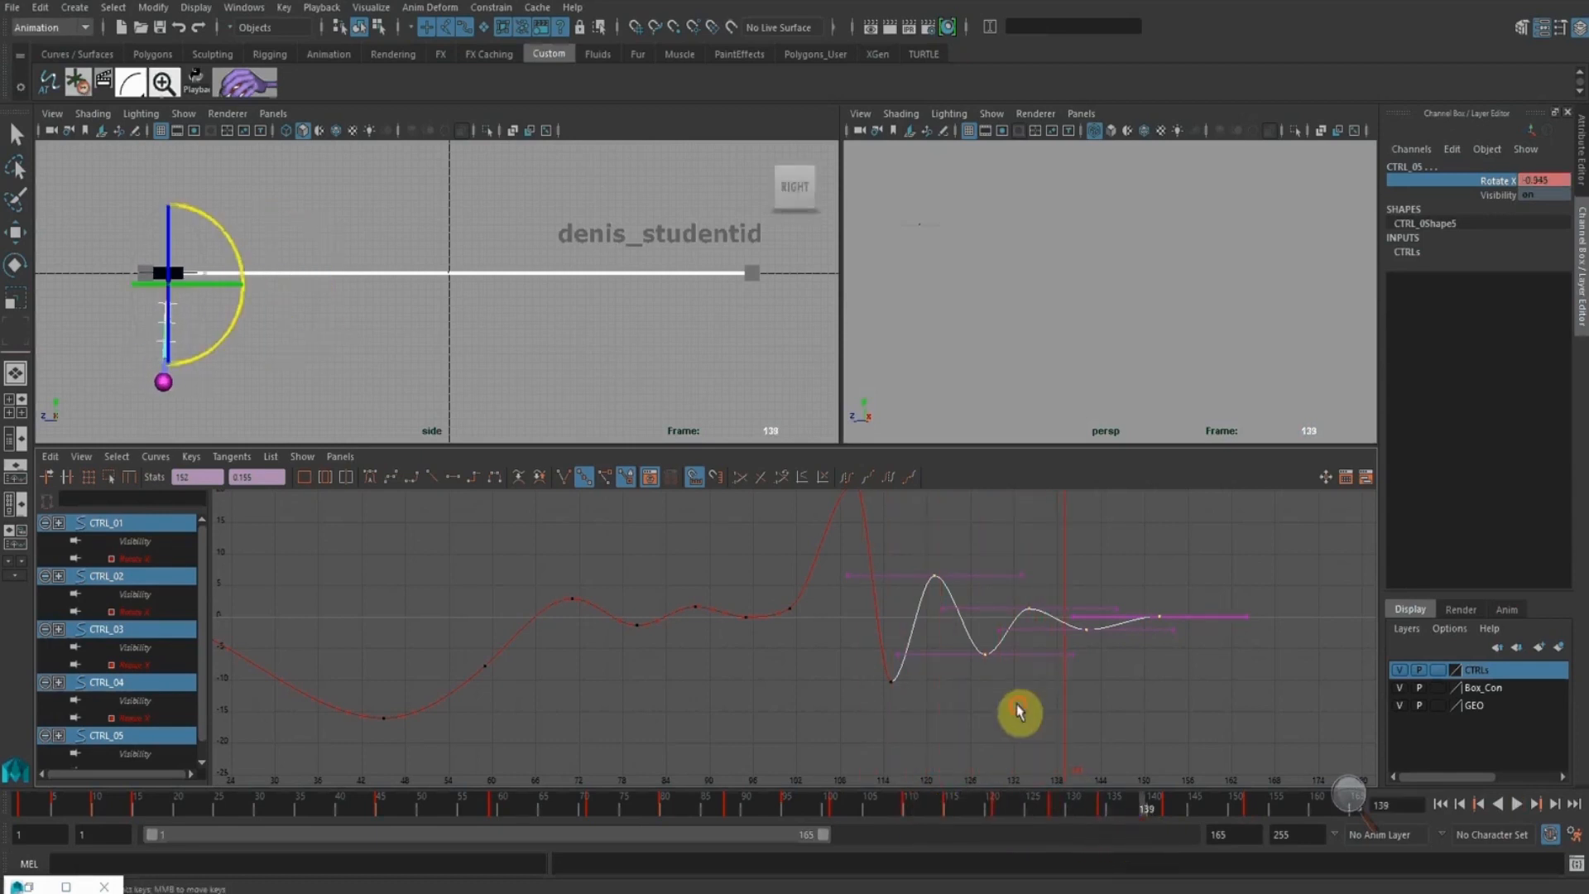
left_click(1004, 678)
left_click_drag(1004, 679, 964, 637)
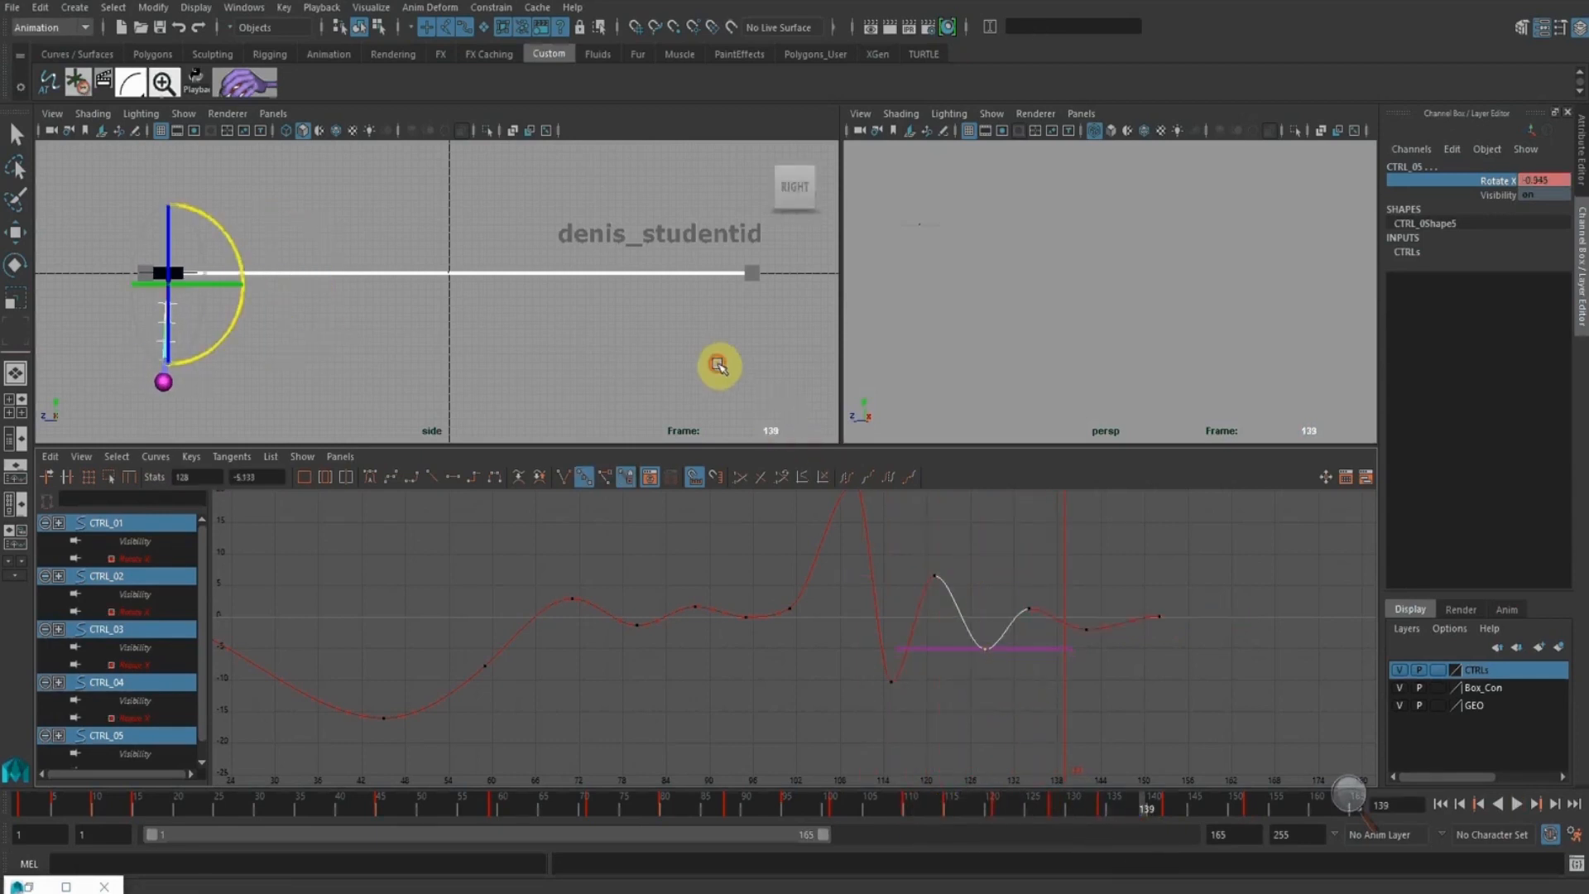
Play back the animation with the controls deselected, and shift the playback range to frames 91–255
left_click(720, 365)
left_click(1516, 803)
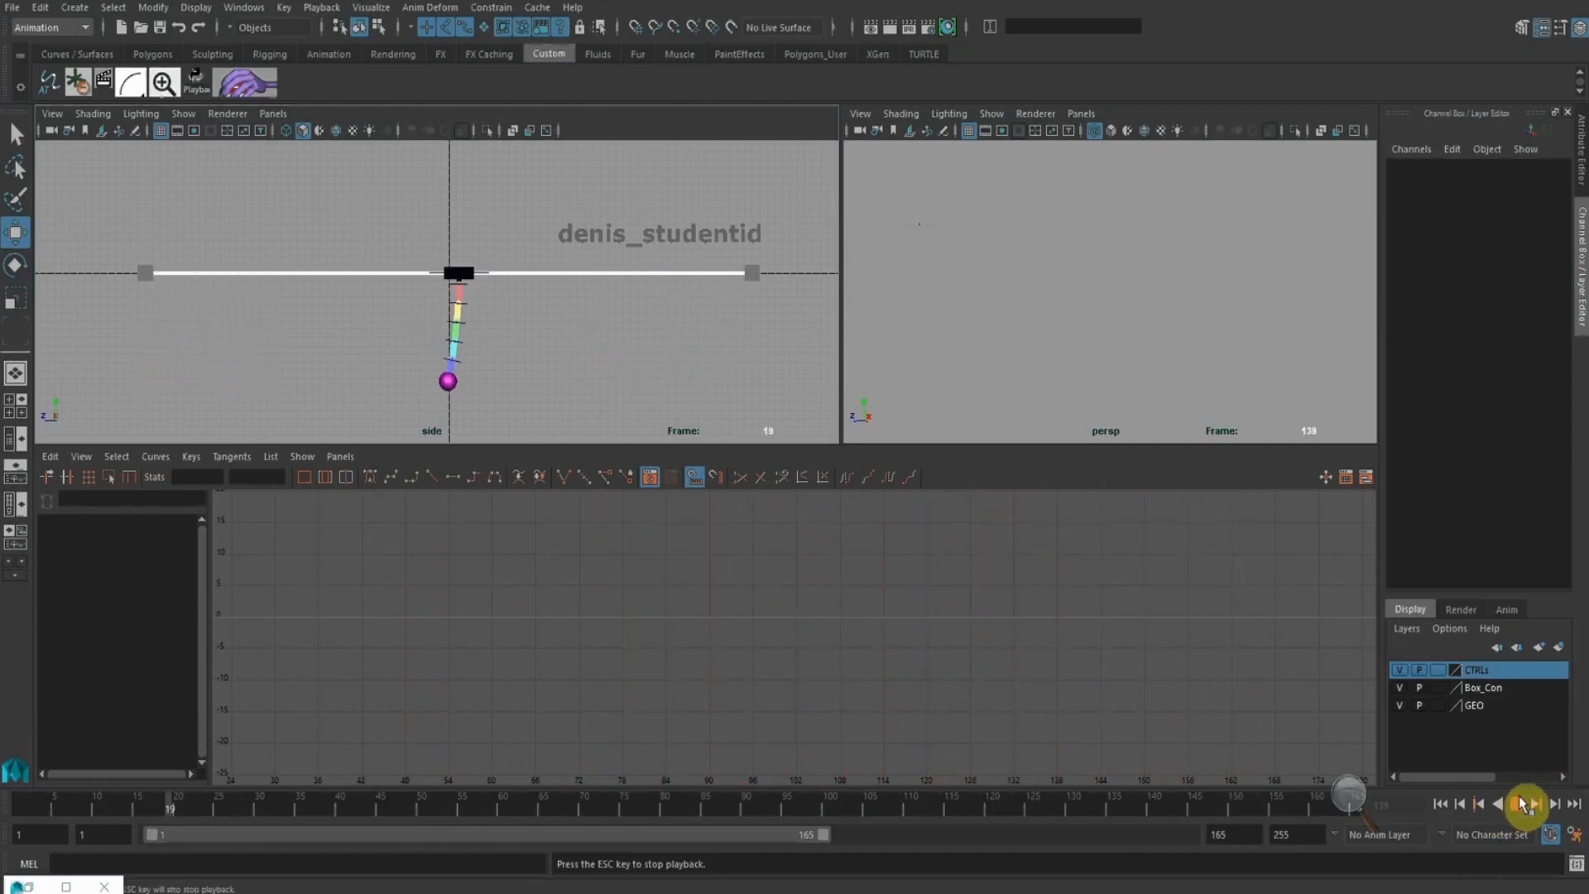
left_click(1526, 803)
left_click_drag(532, 844, 1051, 866)
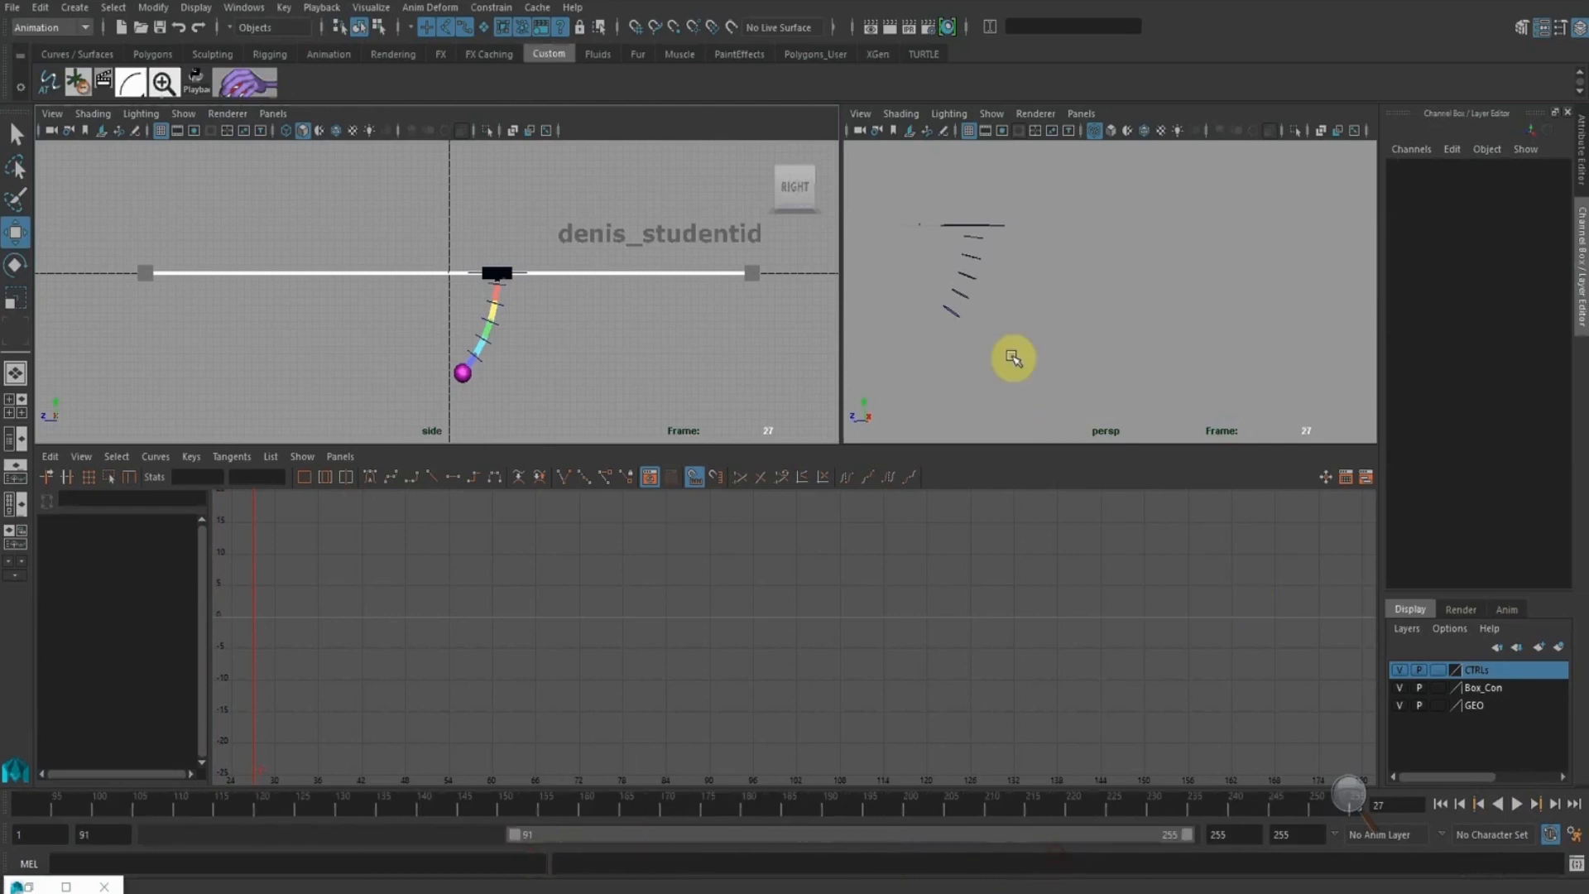
Reselect the pendulum controls and key their Rotate X at frame 195 at about -12.8
left_click_drag(1007, 359, 904, 231)
left_click(367, 807)
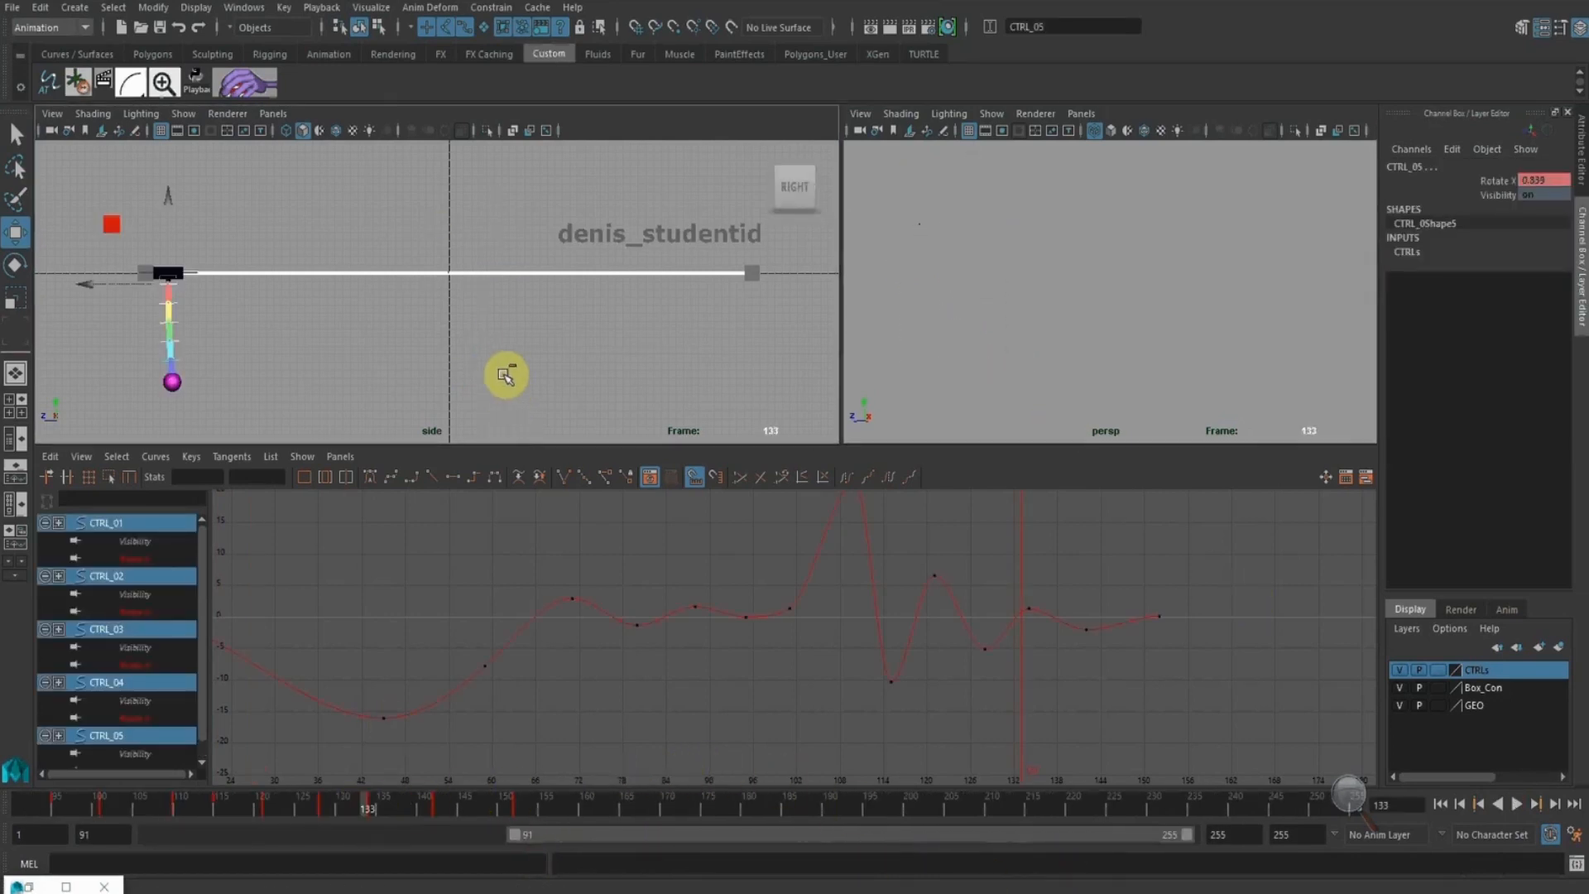
left_click_drag(373, 804, 726, 835)
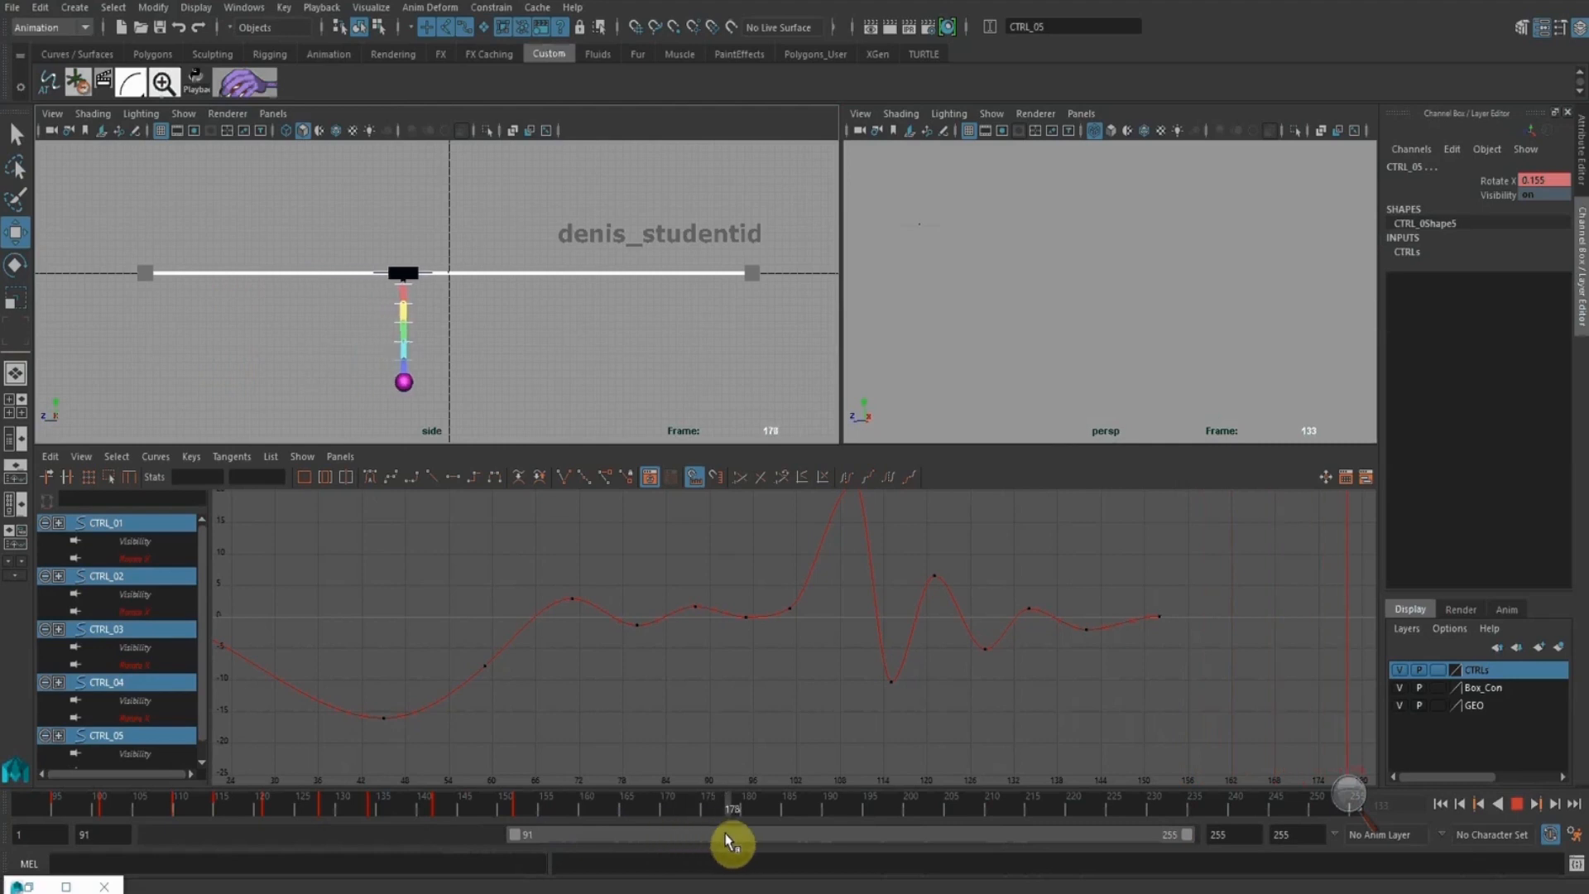
left_click_drag(841, 848, 856, 851)
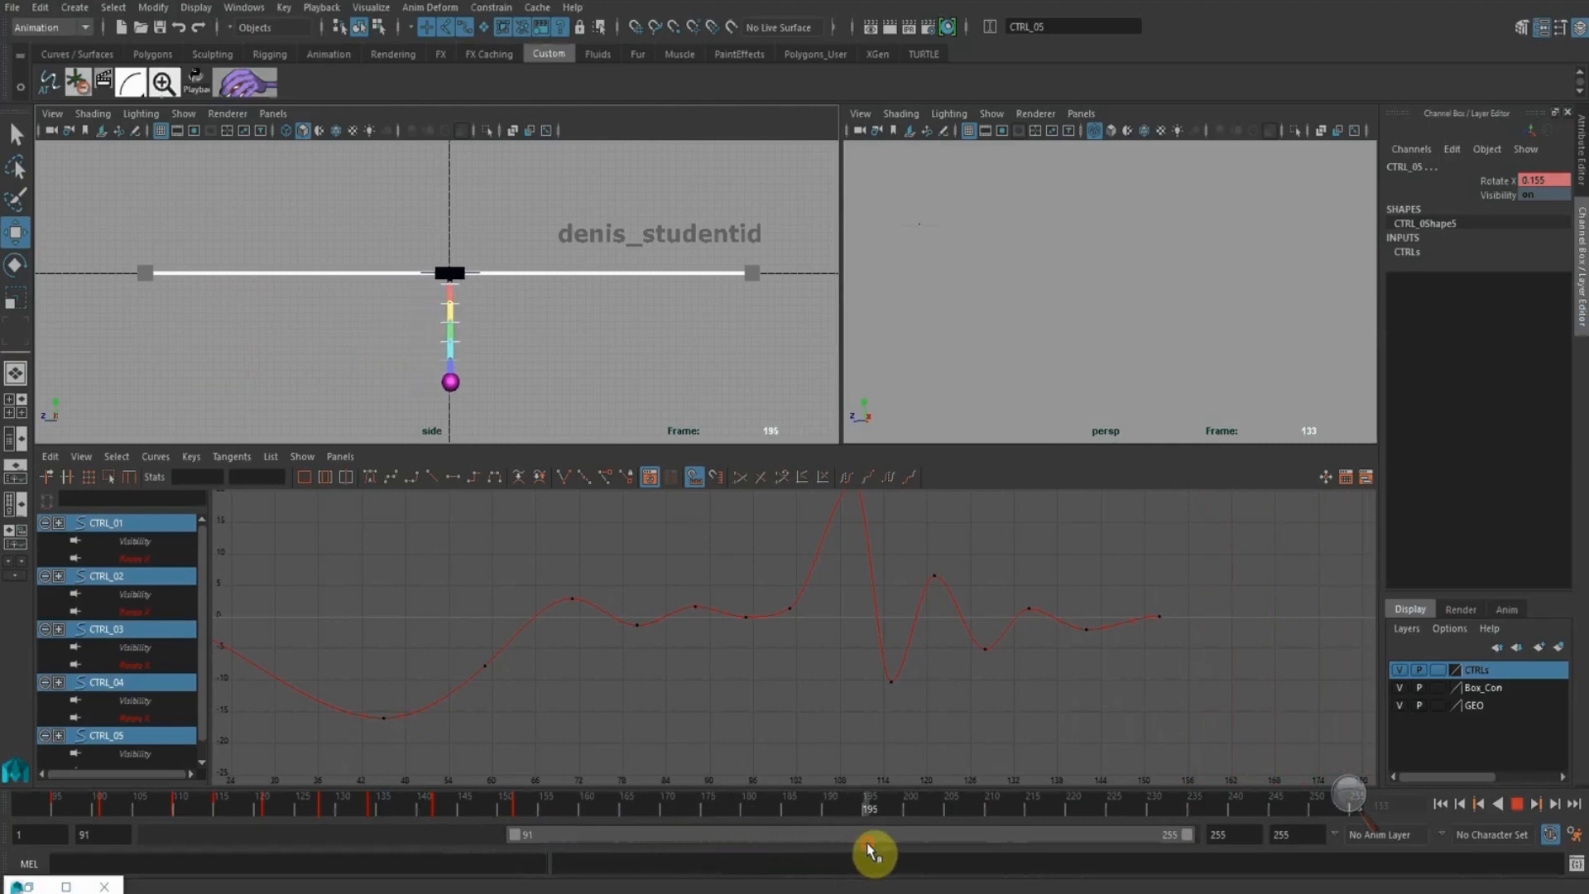
left_click(1508, 184)
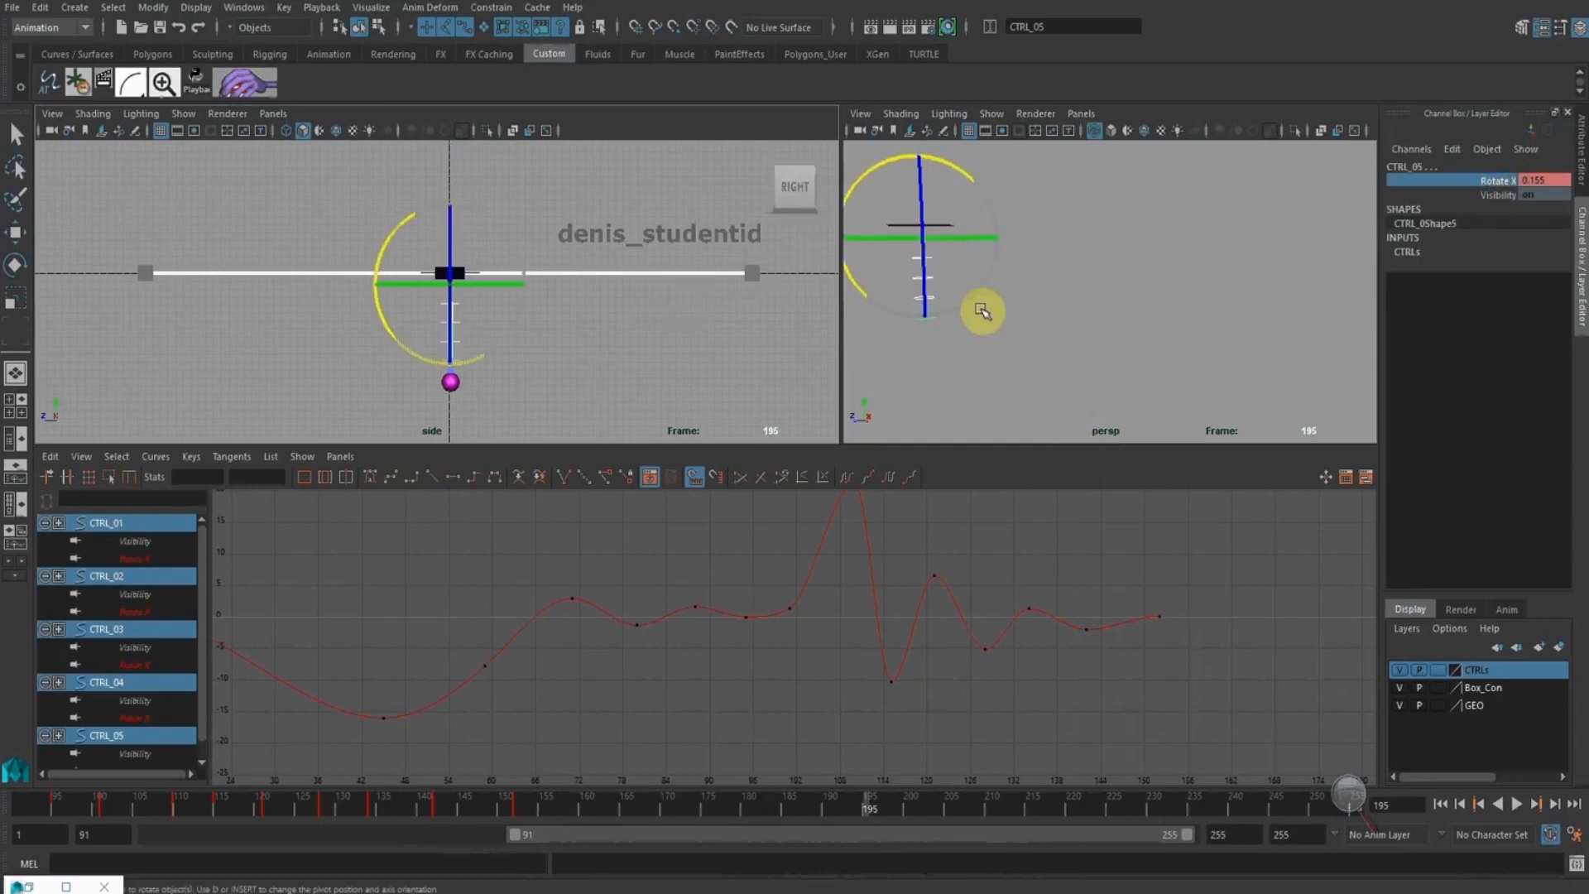
middle_click_drag(554, 351, 525, 346)
key("s")
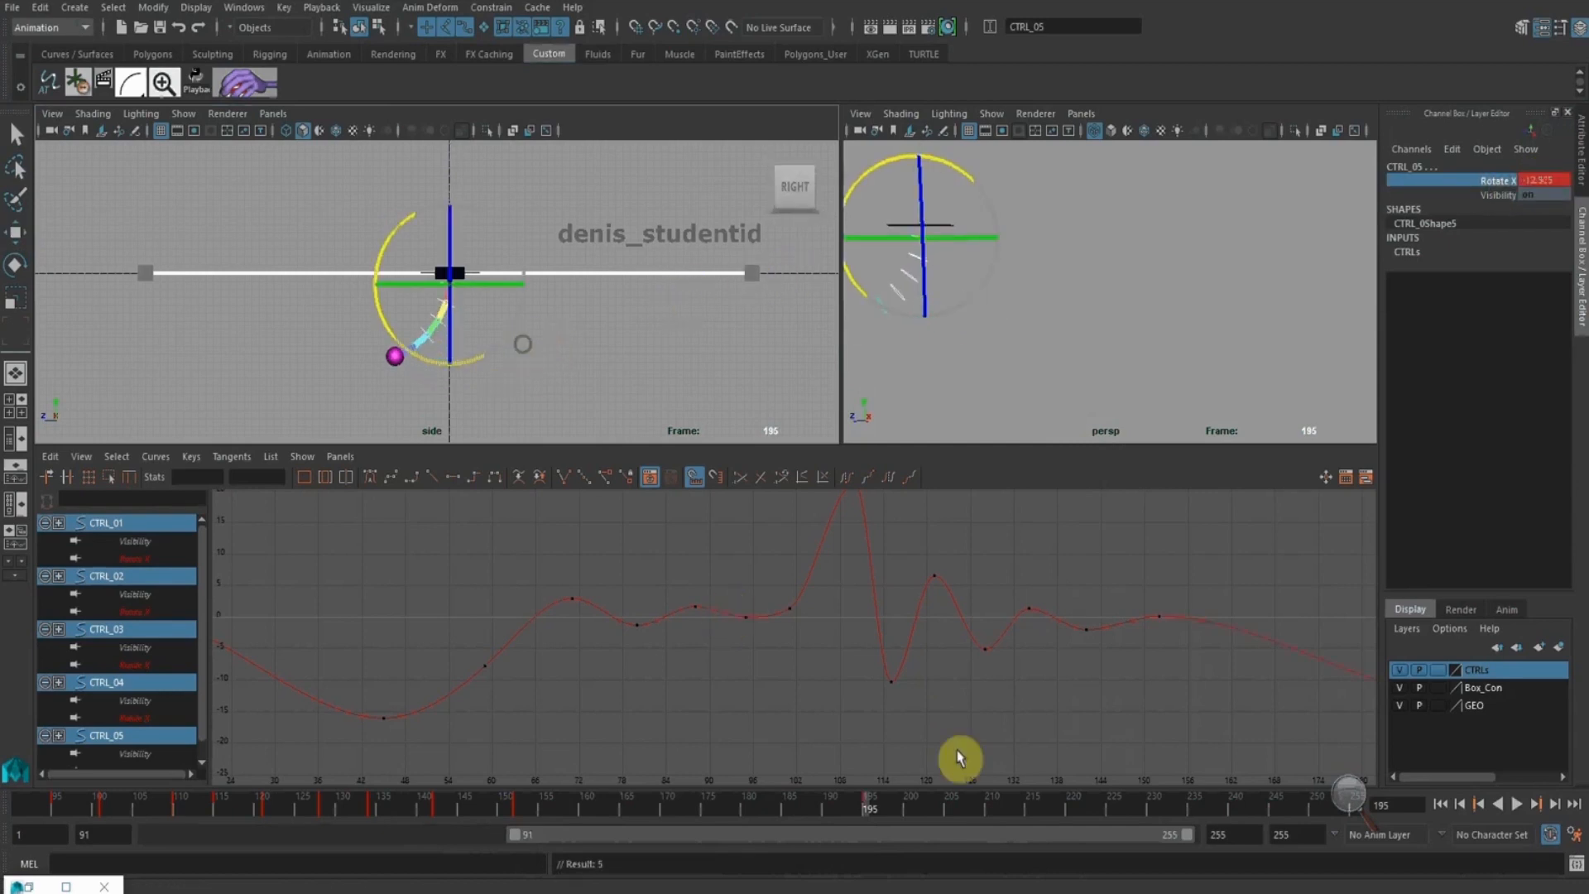
Key Rotate X at frame 171 for the drag pose and lower that key to about -15.5
right_click_drag(964, 677, 941, 642, "alt+shift")
left_click_drag(665, 806, 672, 808)
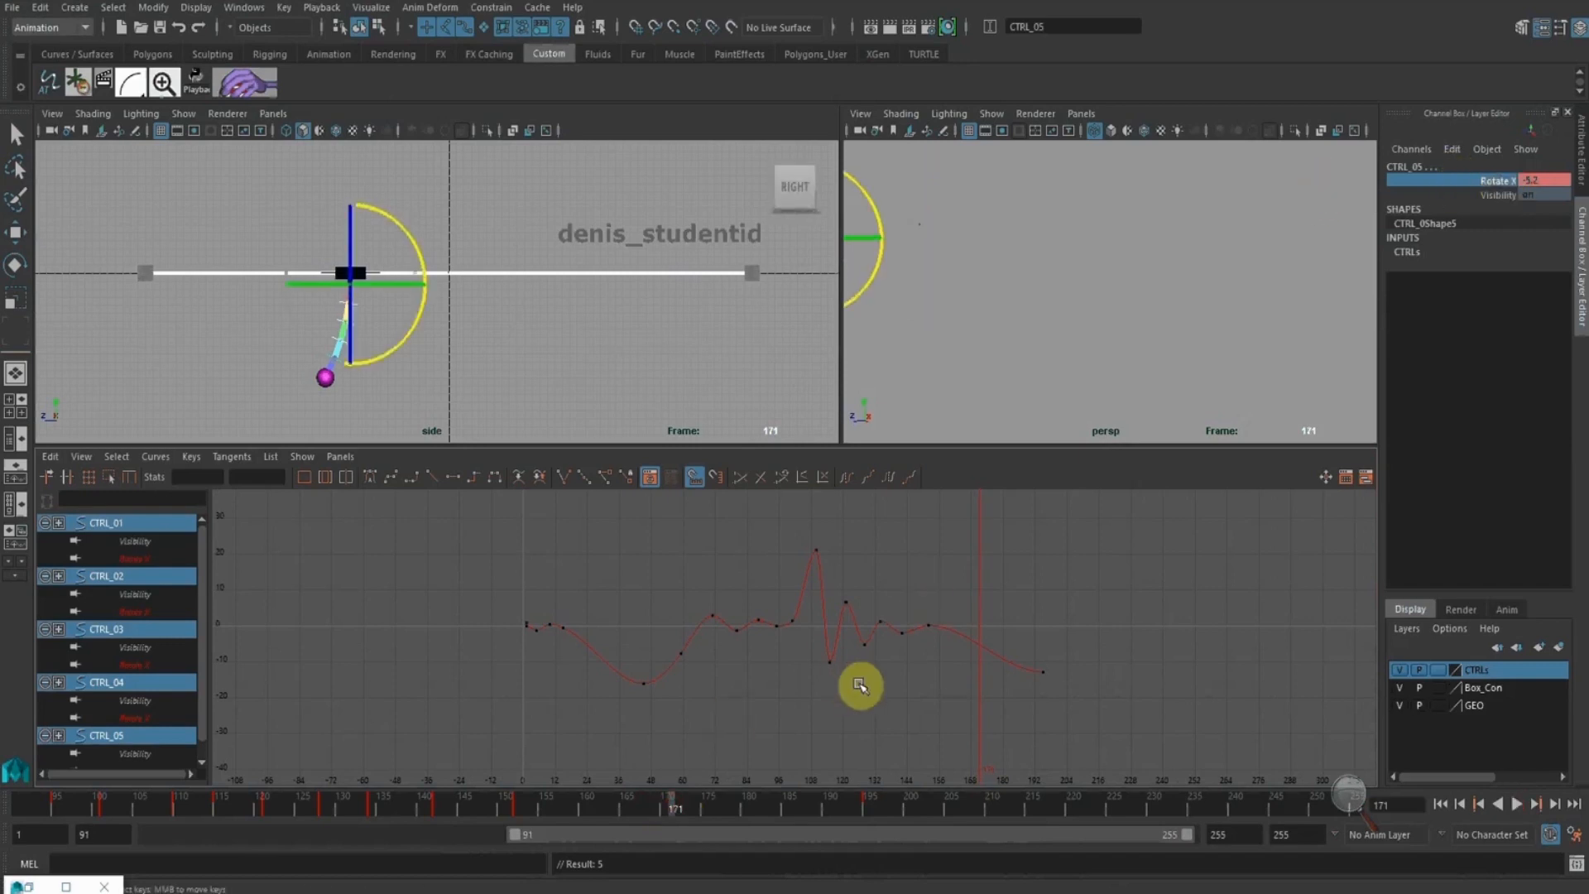
right_click_drag(1030, 680, 985, 640, "alt+shift")
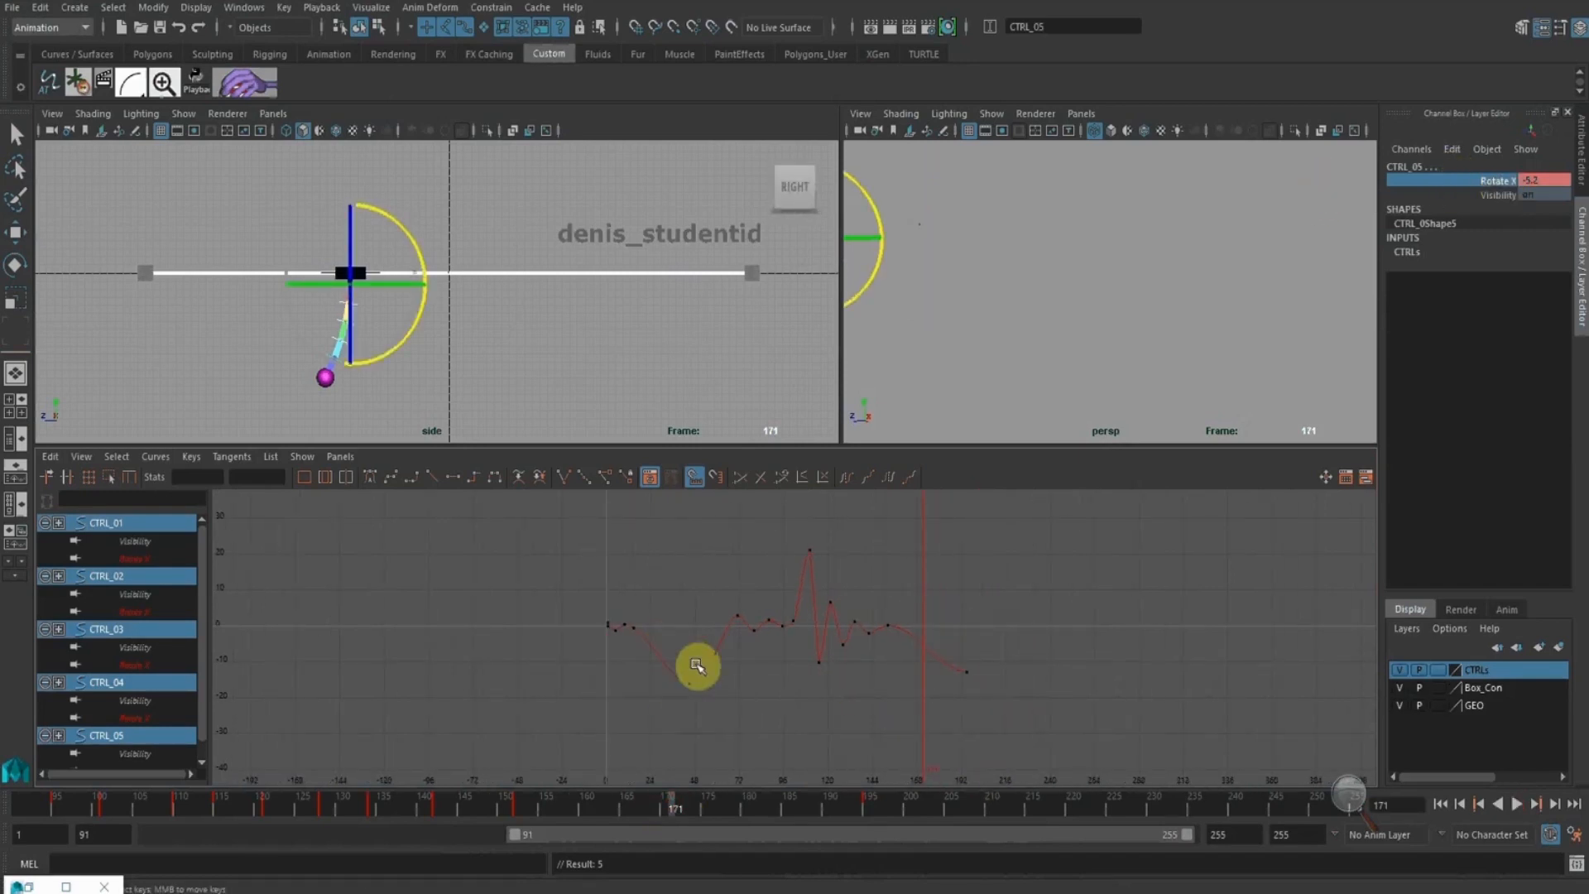
left_click(1498, 183)
middle_click_drag(533, 283, 543, 284)
key("s")
right_click_drag(875, 605, 895, 604, "alt")
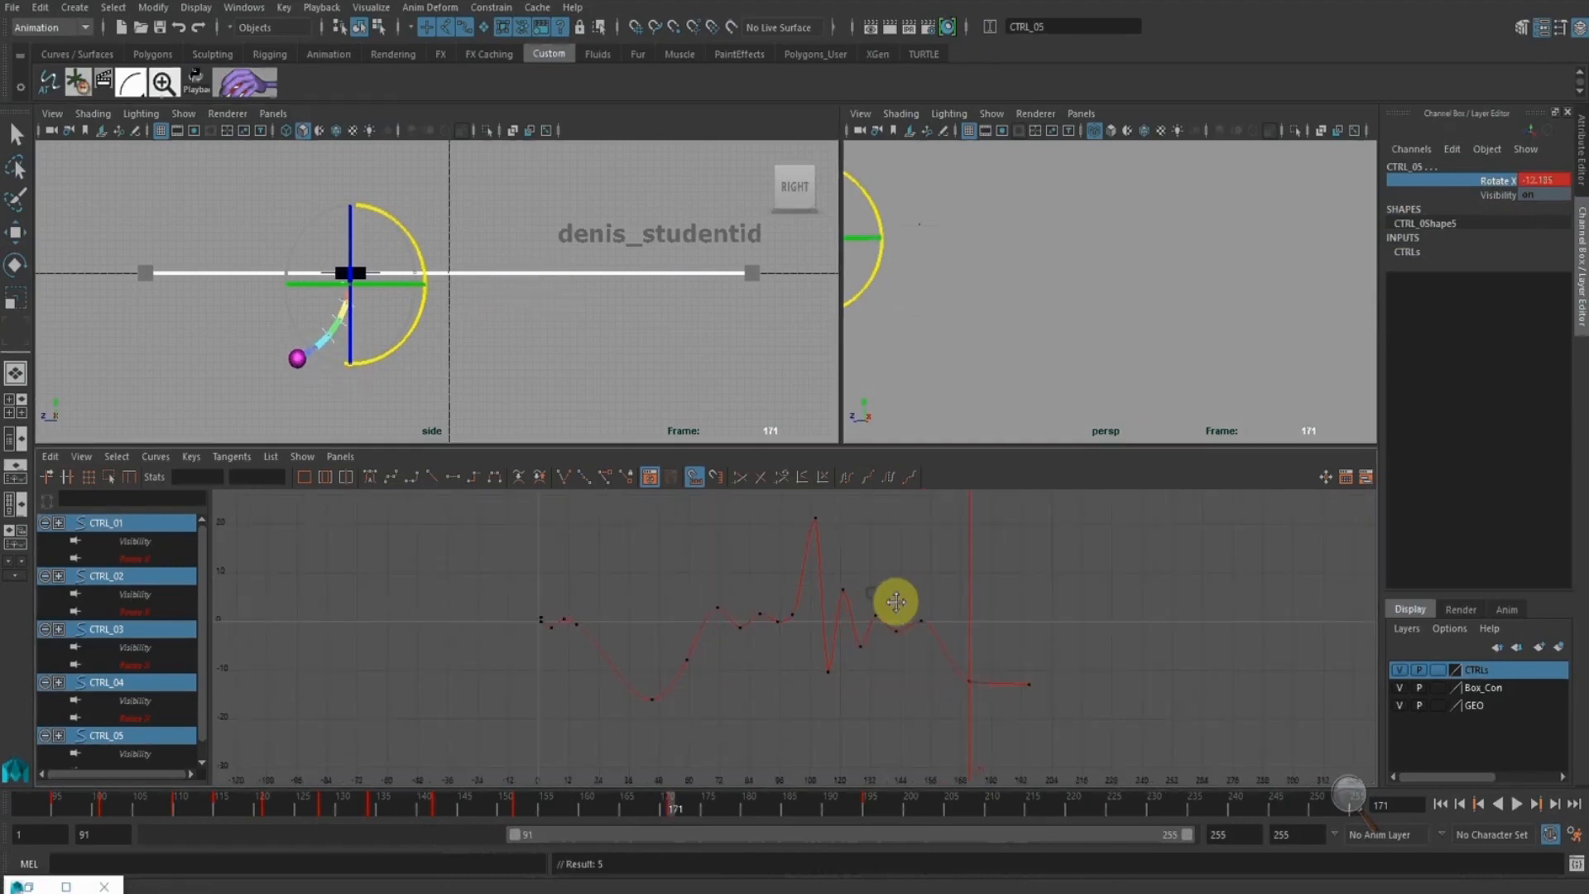
left_click_drag(952, 667, 990, 713)
middle_click_drag(968, 640, 968, 655, "shift")
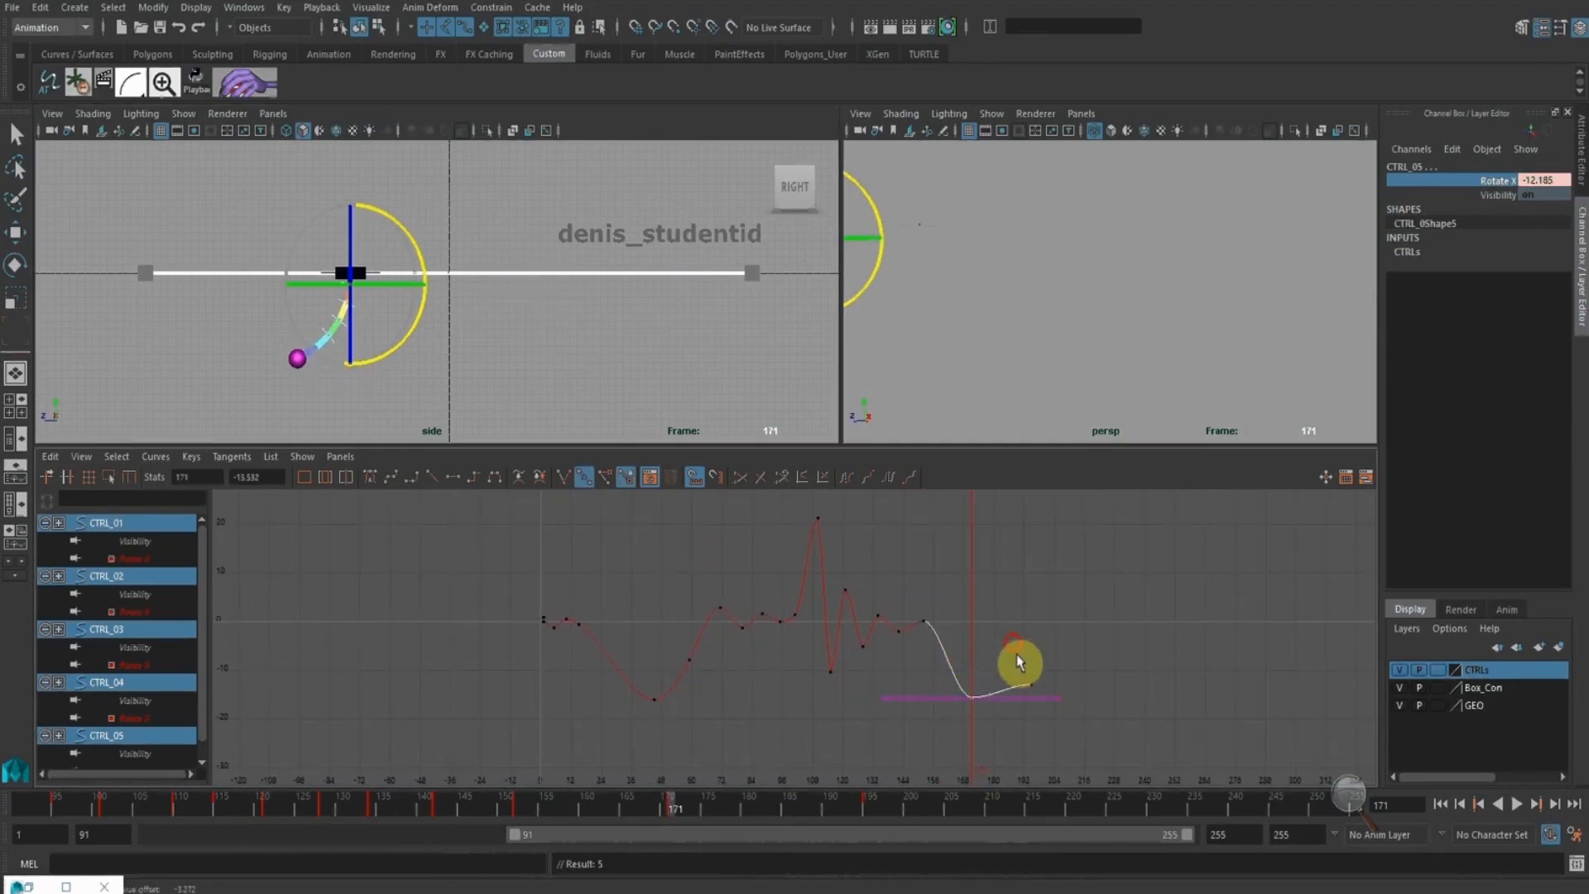
Raise the frame 195 Rotate X key to about 4.8 as an overswing and scrub the move to check it
left_click_drag(1017, 660, 1066, 705)
left_click_drag(683, 792, 767, 799)
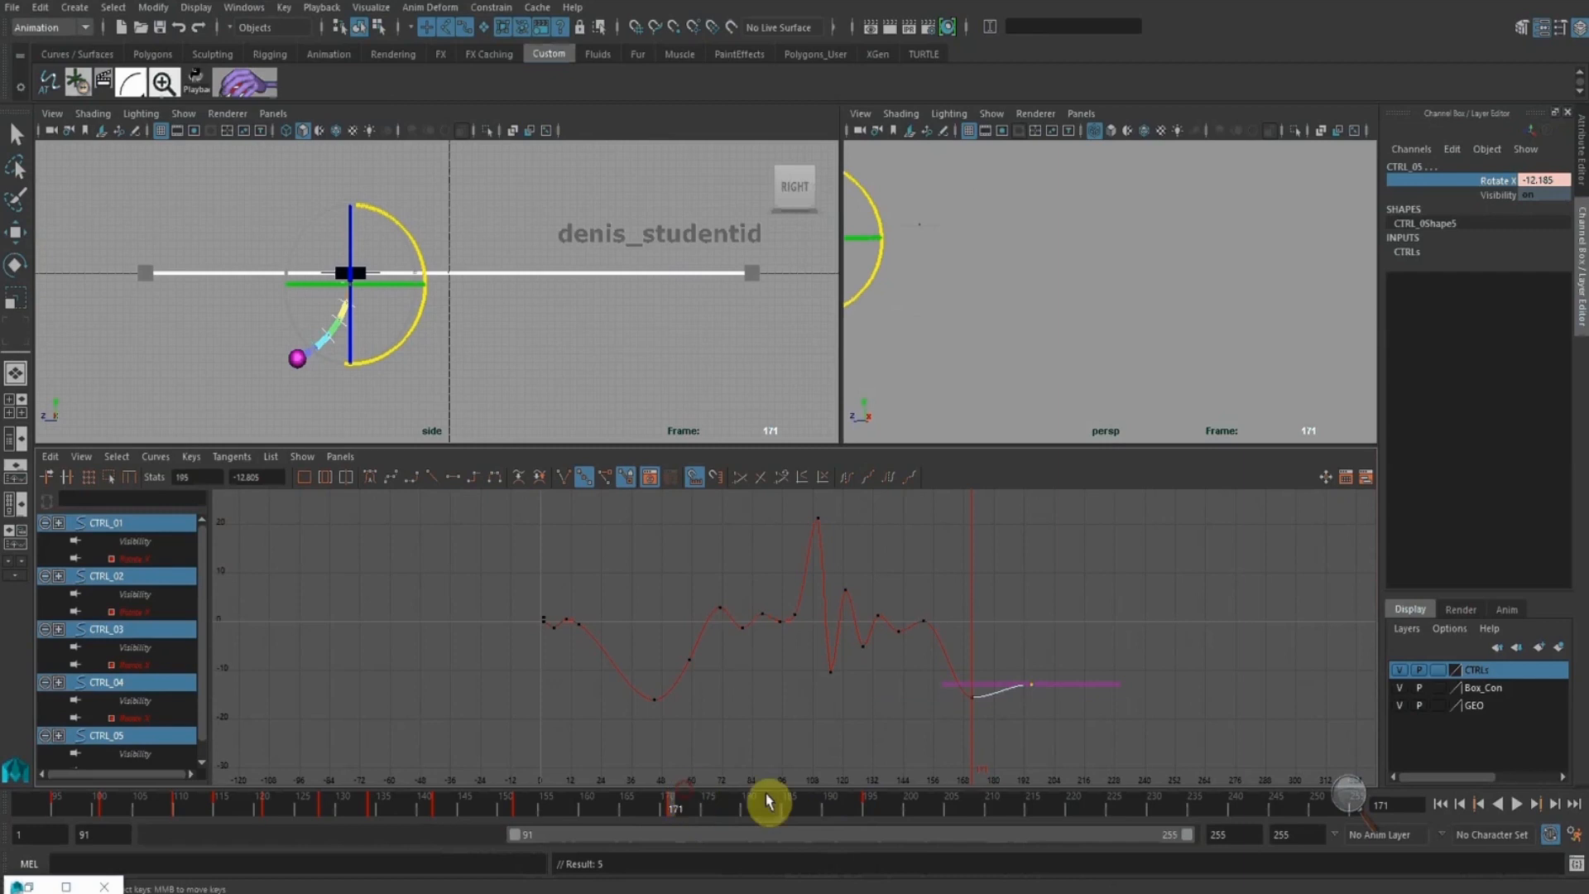
middle_click(584, 343)
left_click(441, 799)
left_click_drag(441, 799, 844, 831)
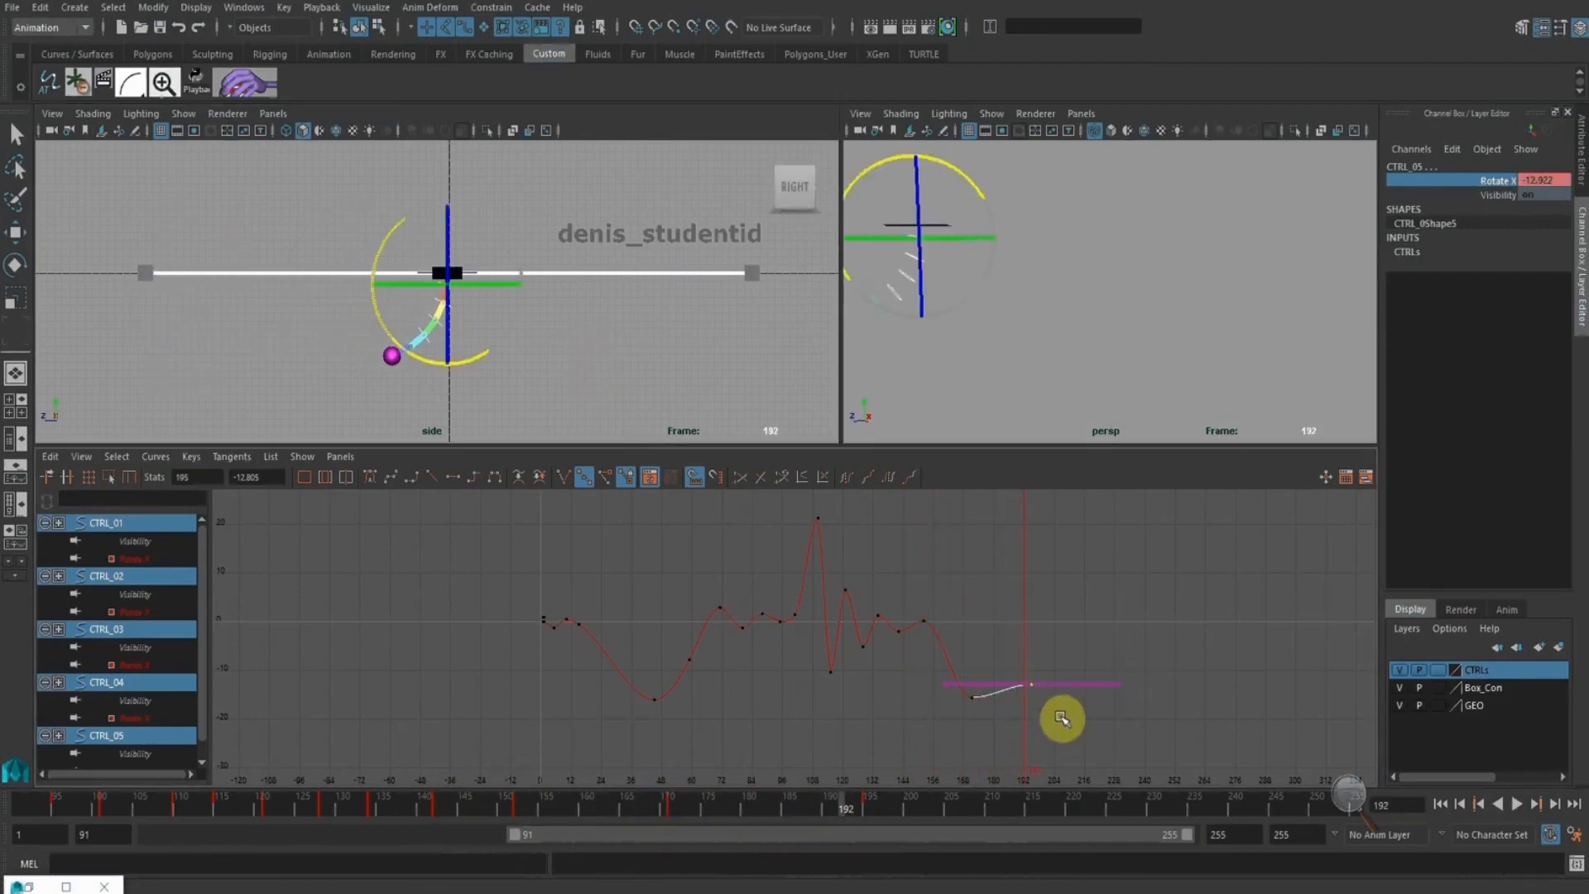
middle_click_drag(1057, 721, 1053, 637, "shift")
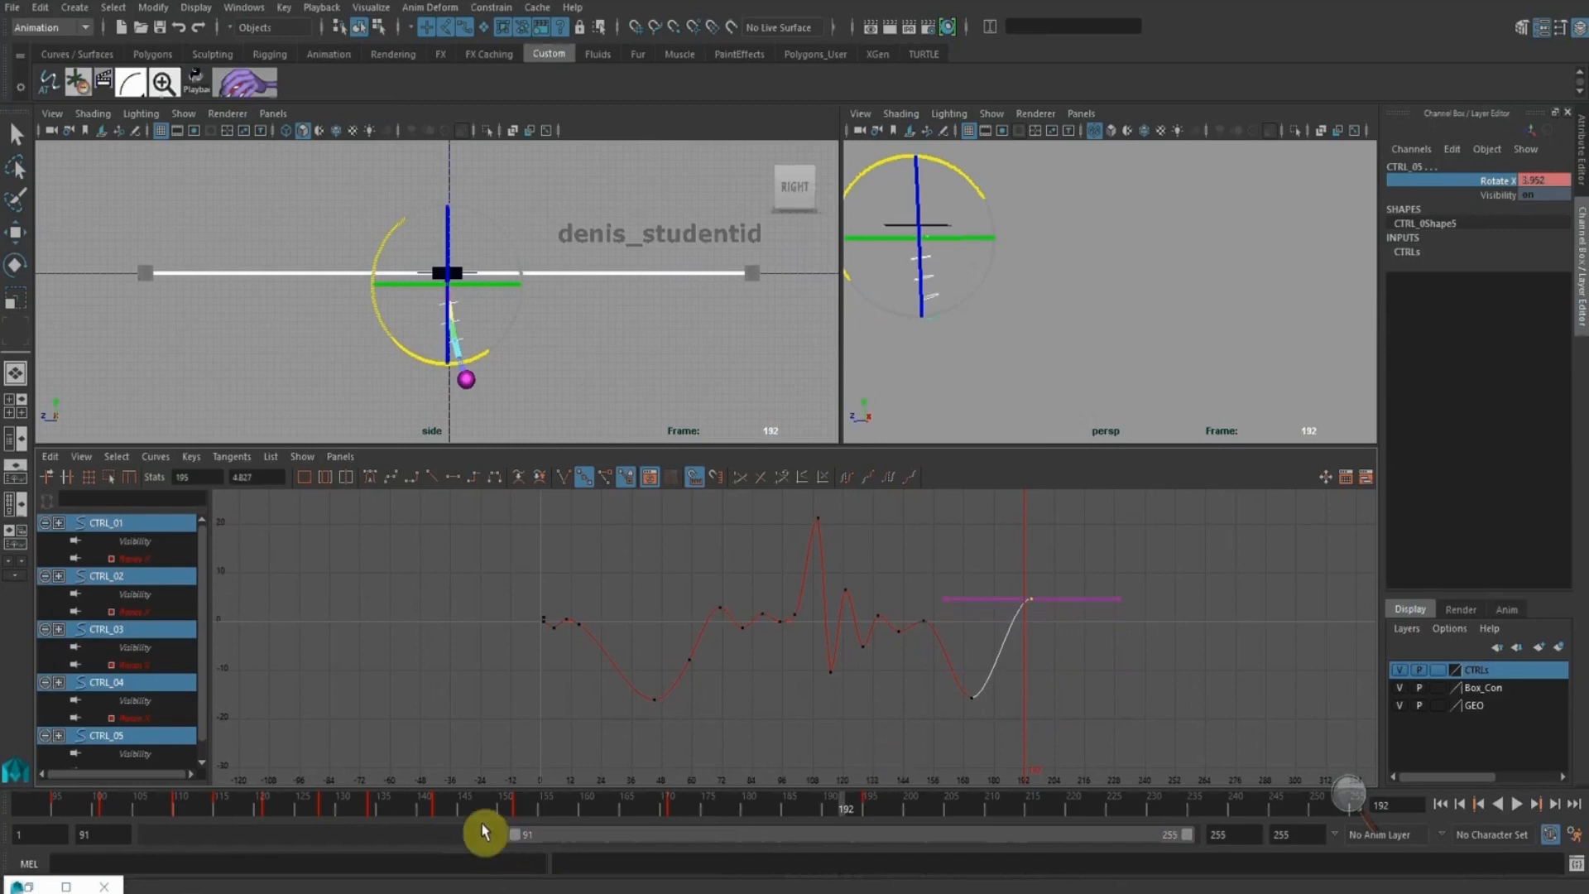
left_click_drag(496, 820, 758, 819)
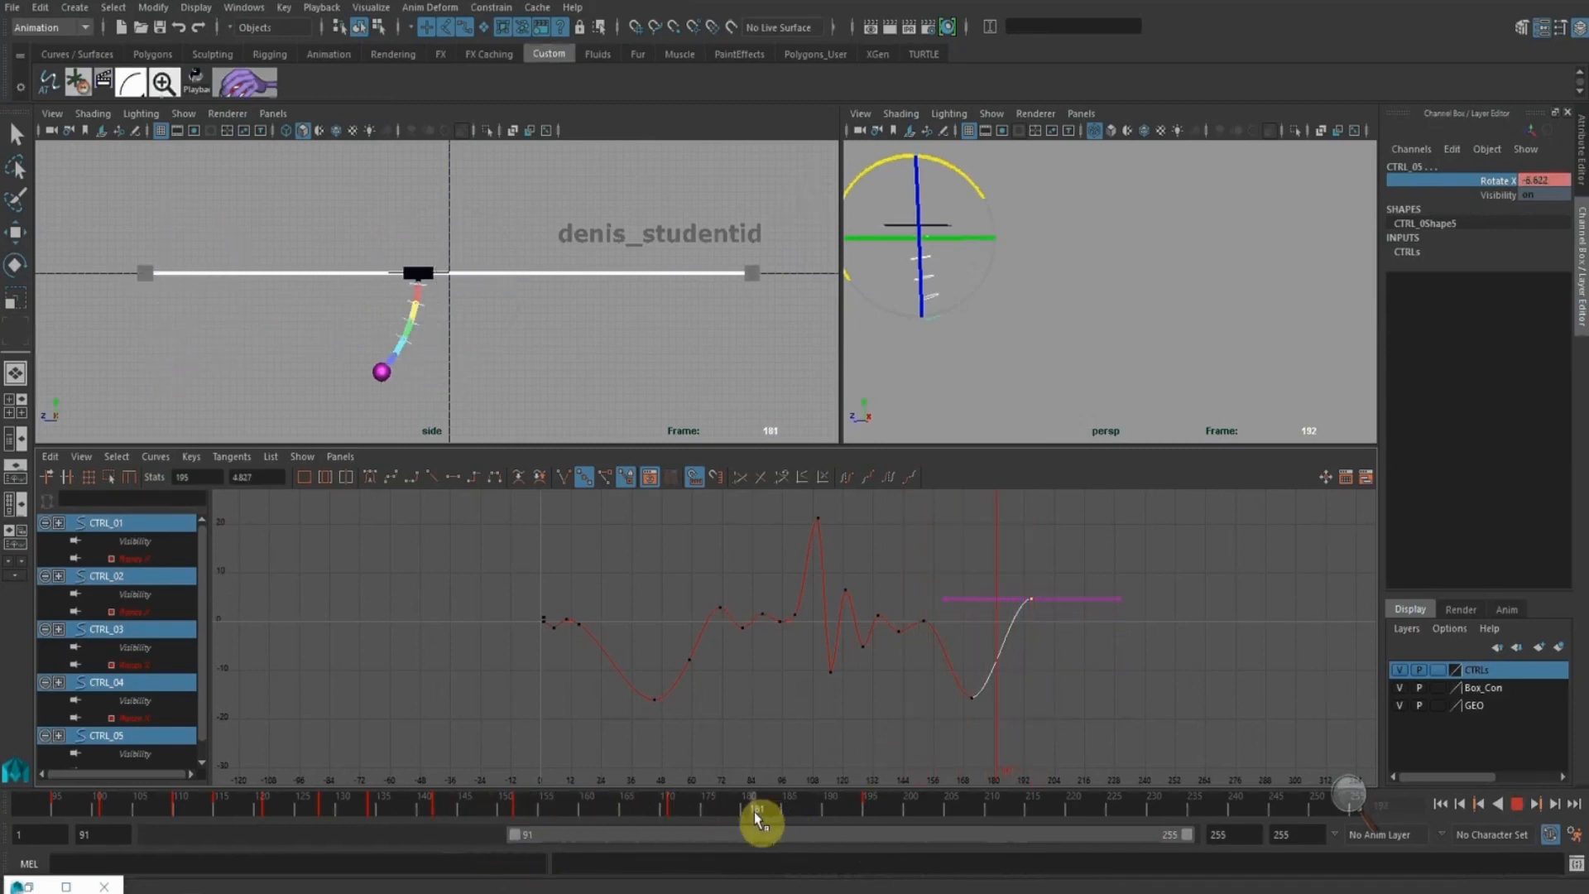
Key Rotate X at frame 181 and lower that key to about -17.2
right_click(1506, 186)
left_click(1503, 213)
middle_click_drag(1024, 609, 1026, 564, "alt")
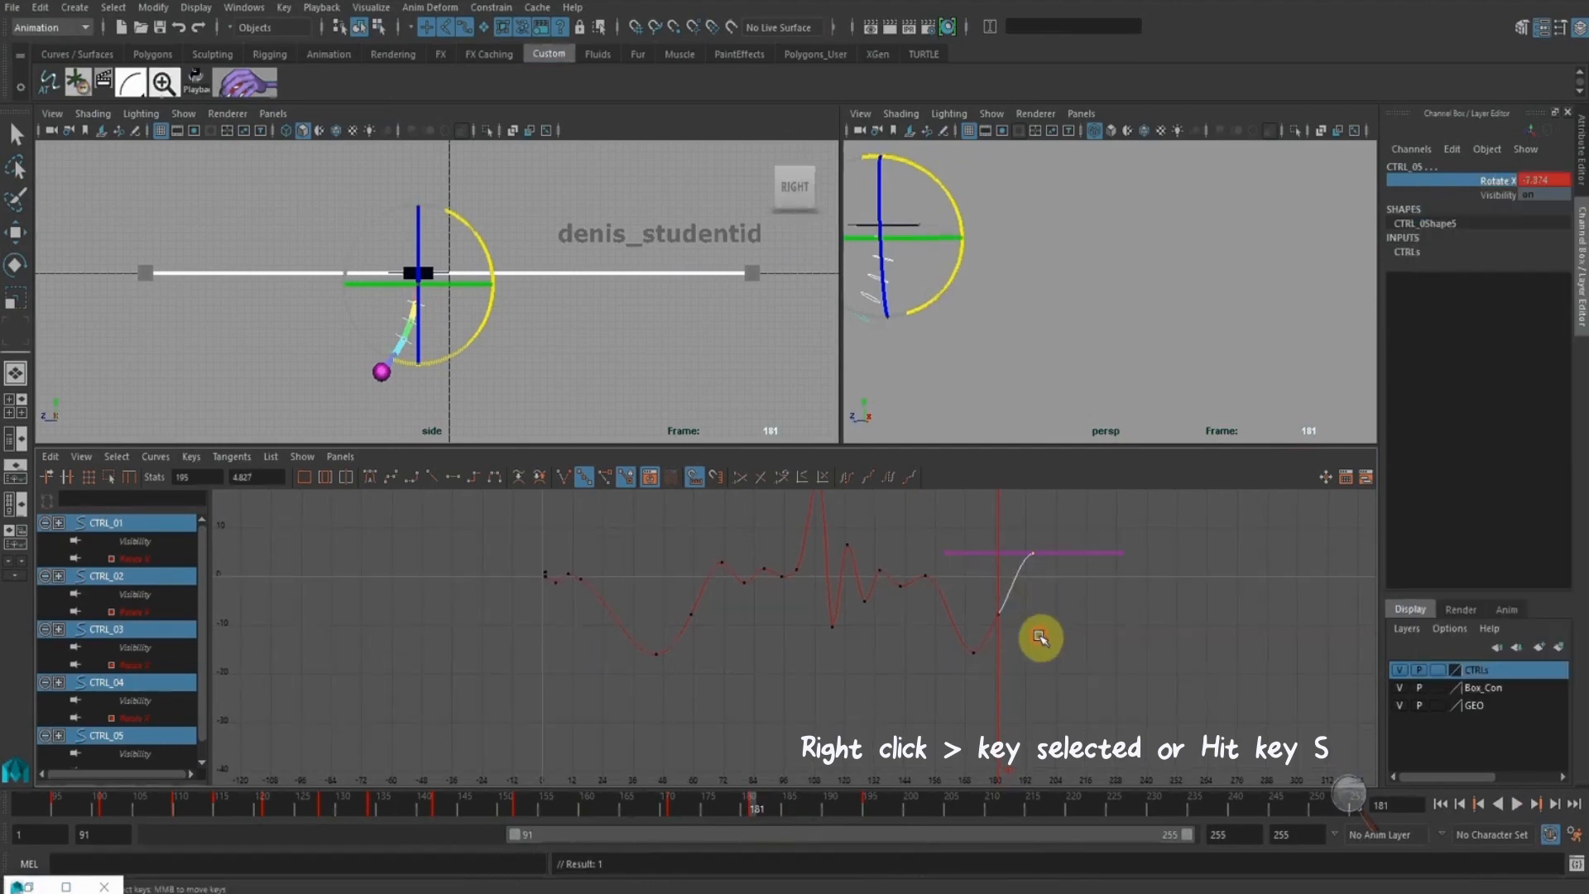
left_click_drag(1040, 637, 965, 588)
middle_click_drag(1010, 579, 1020, 623, "shift")
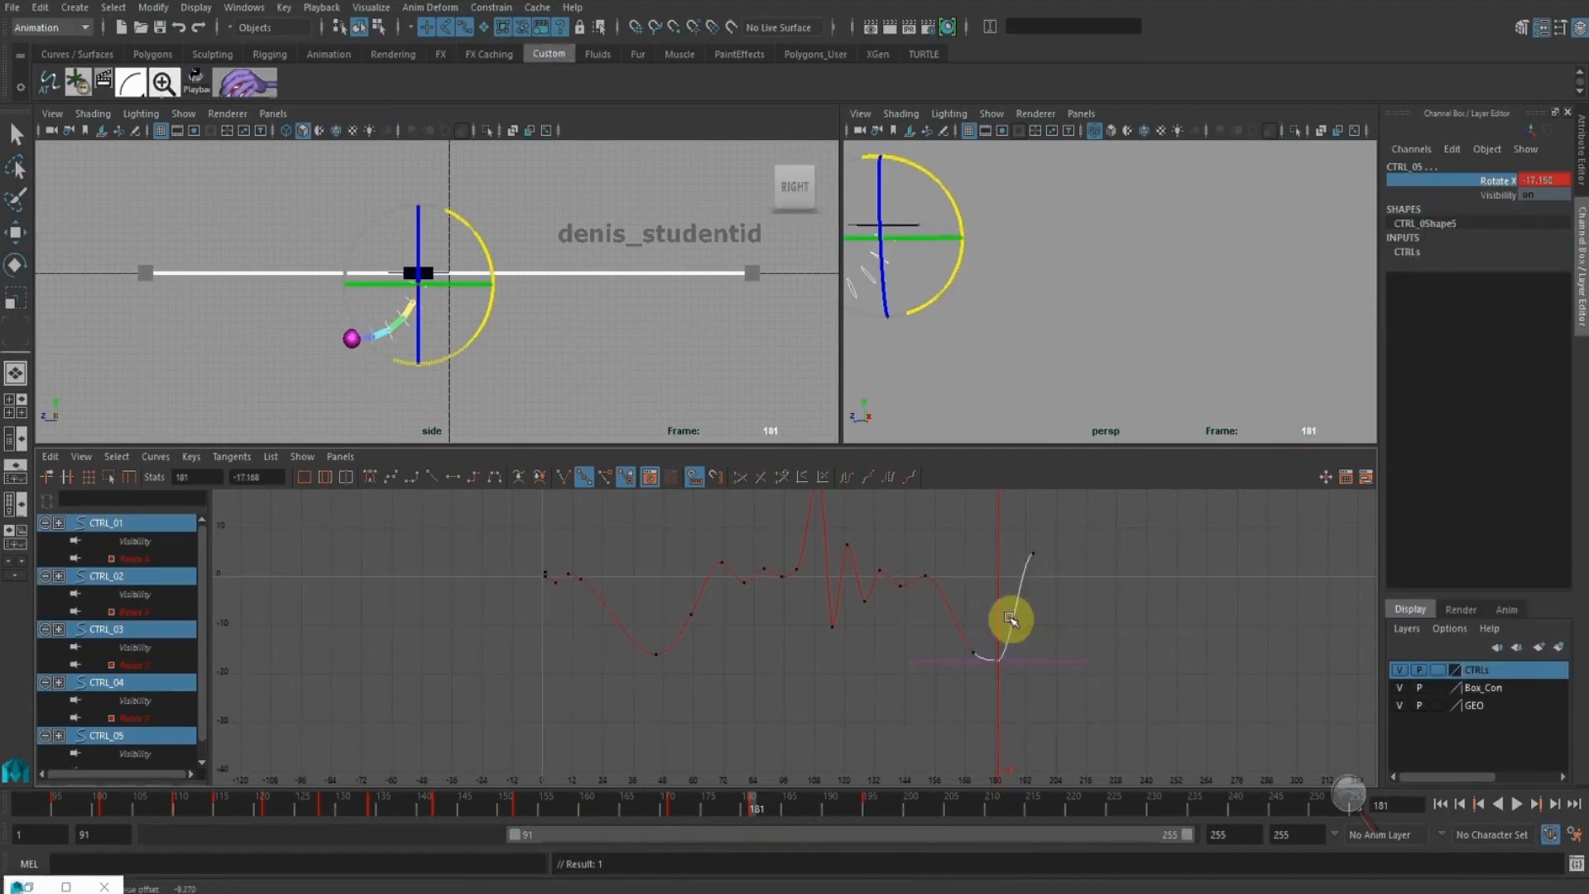
key("f")
Move the frame 181 key to frame 184, and raise it to about -14.1 together with the frame 171 key
mouse_move(756, 808)
left_mouse_down()
mouse_move(610, 809)
mouse_move(884, 836)
mouse_move(437, 782)
mouse_move(756, 809)
left_mouse_up()
left_click_drag(1111, 705, 1114, 707)
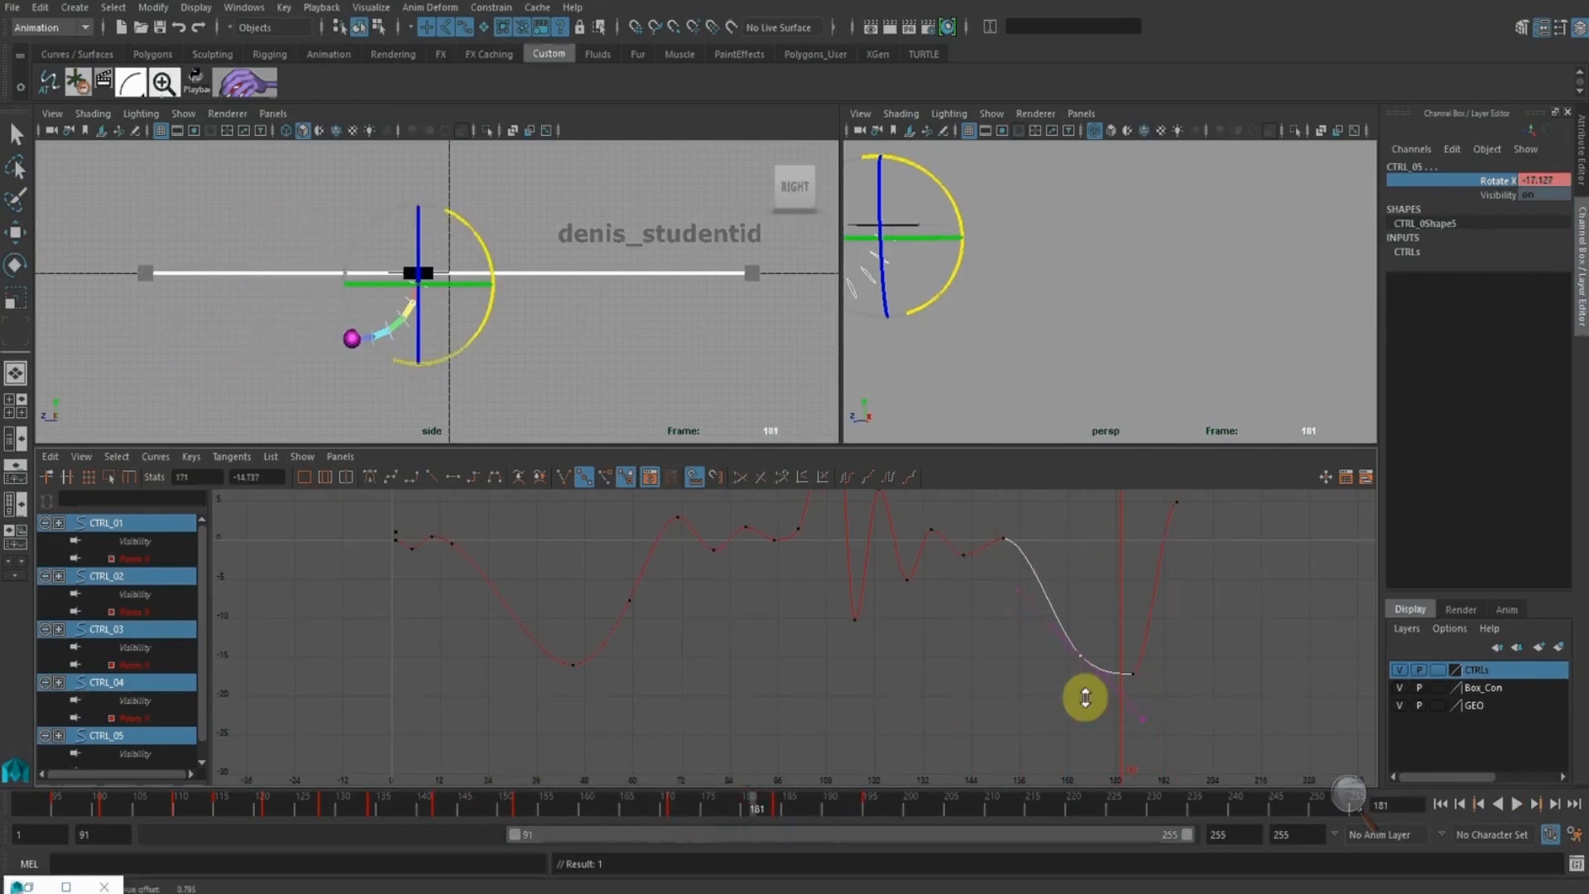
left_click_drag(1018, 601, 1177, 715)
middle_click_drag(1145, 709, 1142, 683, "shift")
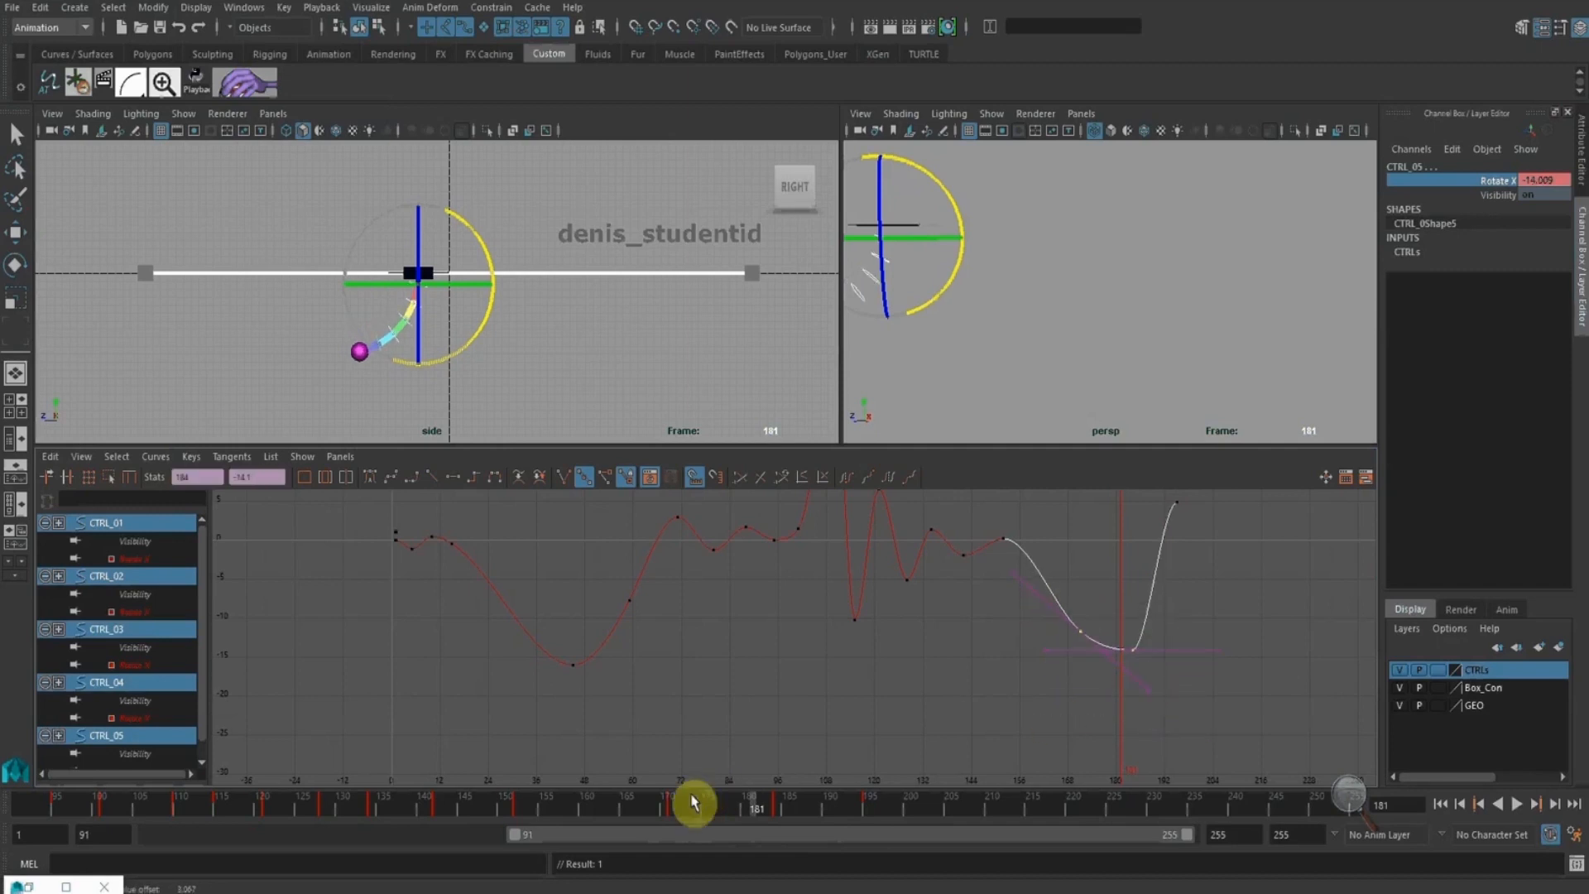
Scrub through the base move and shift the overswing key from frame 195 to frame 205
left_click_drag(695, 803, 910, 818)
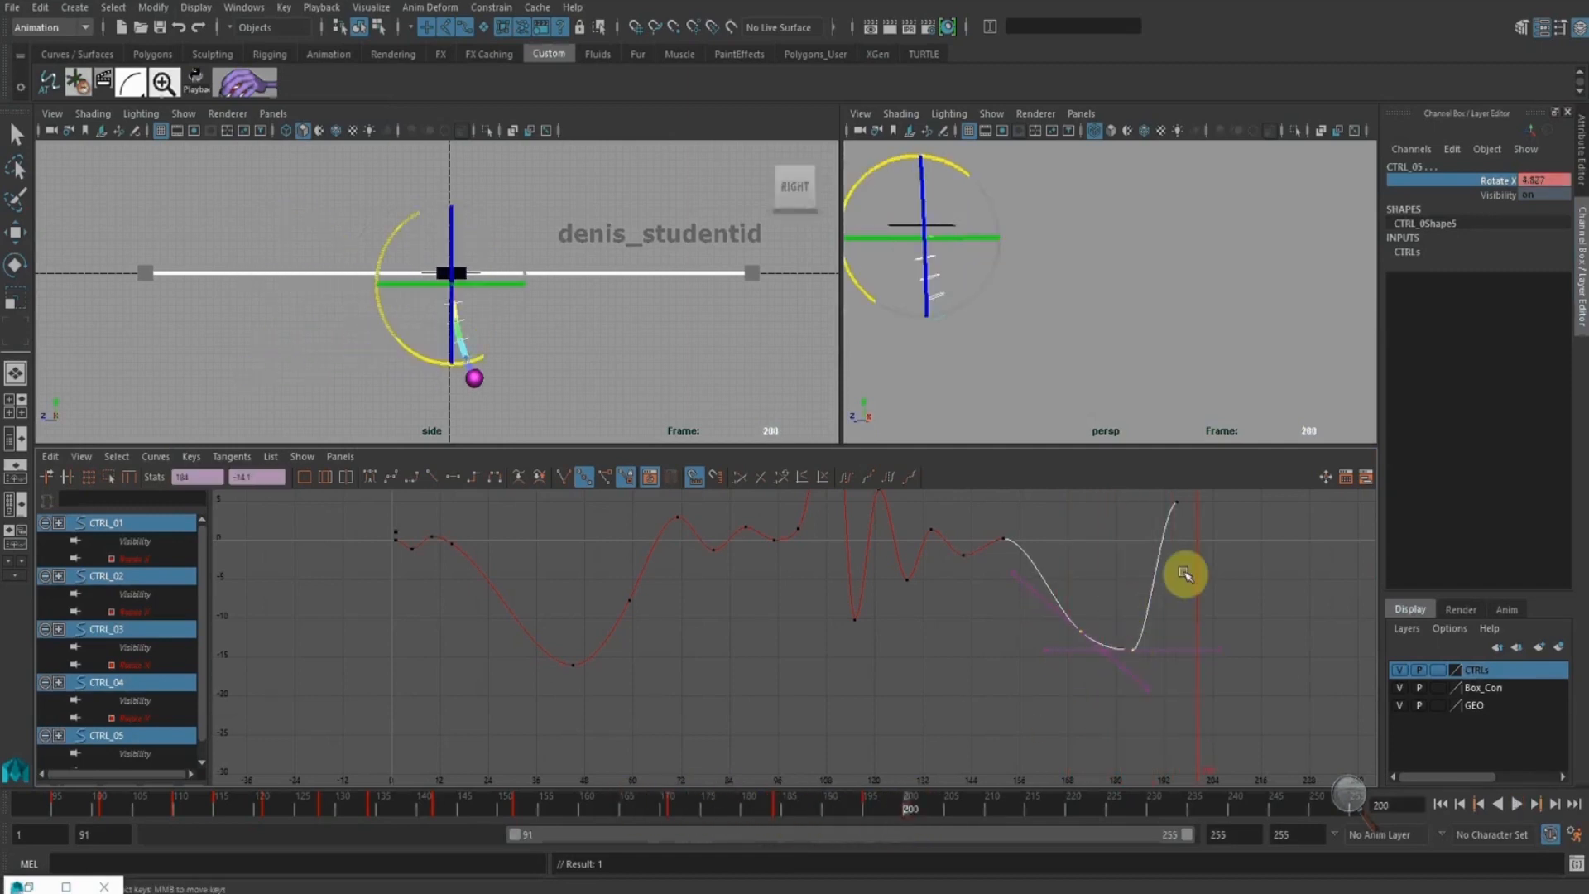
right_click_drag(1198, 568, 1233, 580, "alt+shift")
left_click_drag(1238, 581, 1145, 543)
middle_click_drag(1153, 536, 1194, 537, "shift")
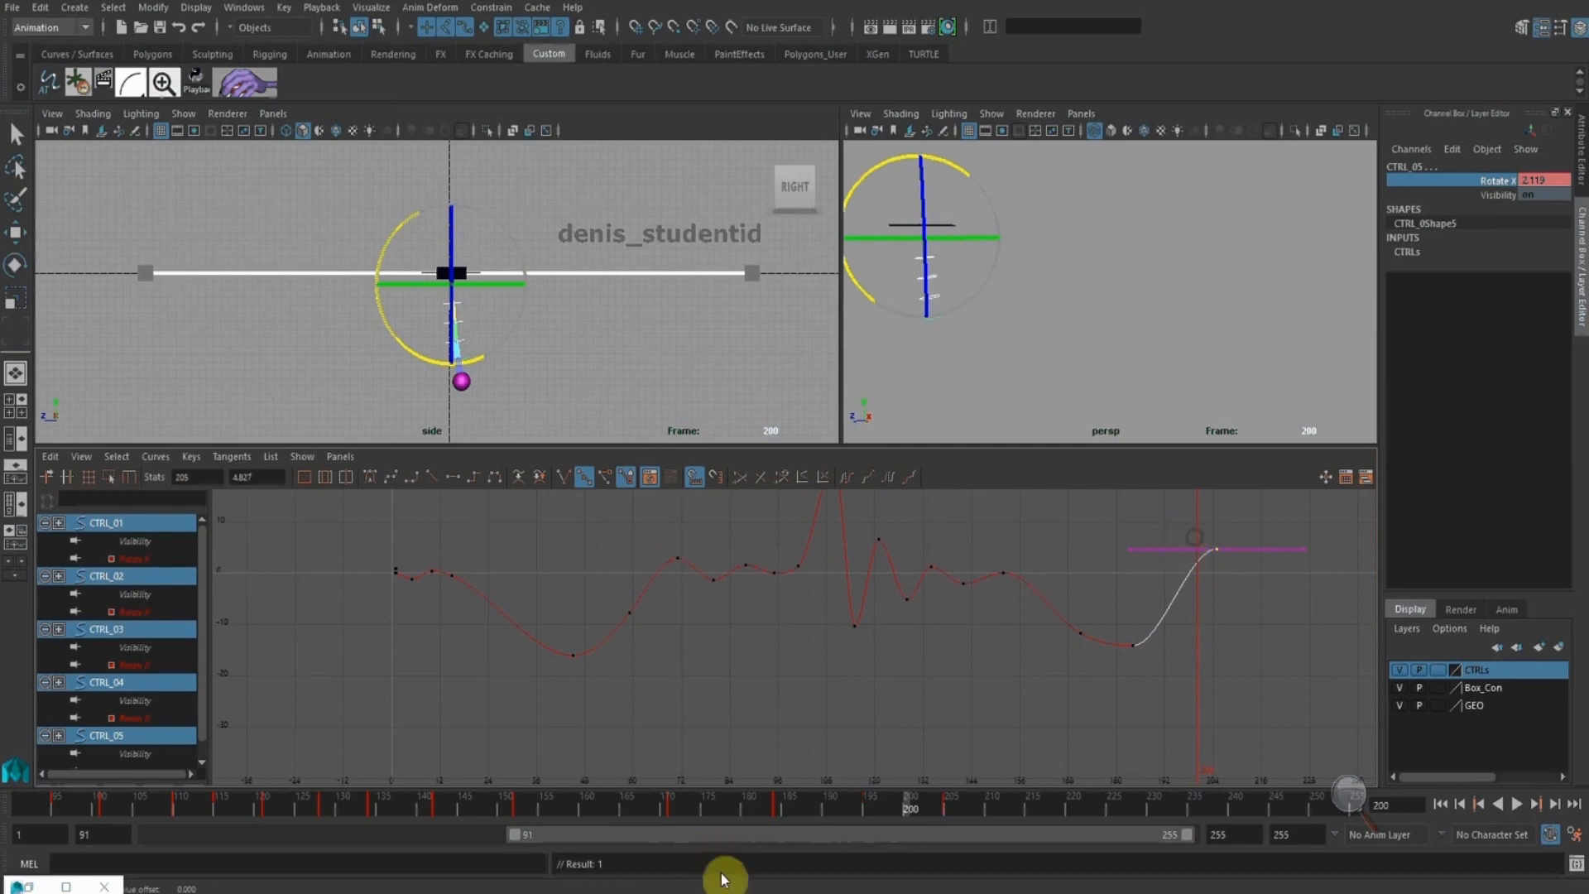
Key Rotate X at frame 217 and lower that key to about -3.8 for the return swing
left_click_drag(921, 793, 1049, 808)
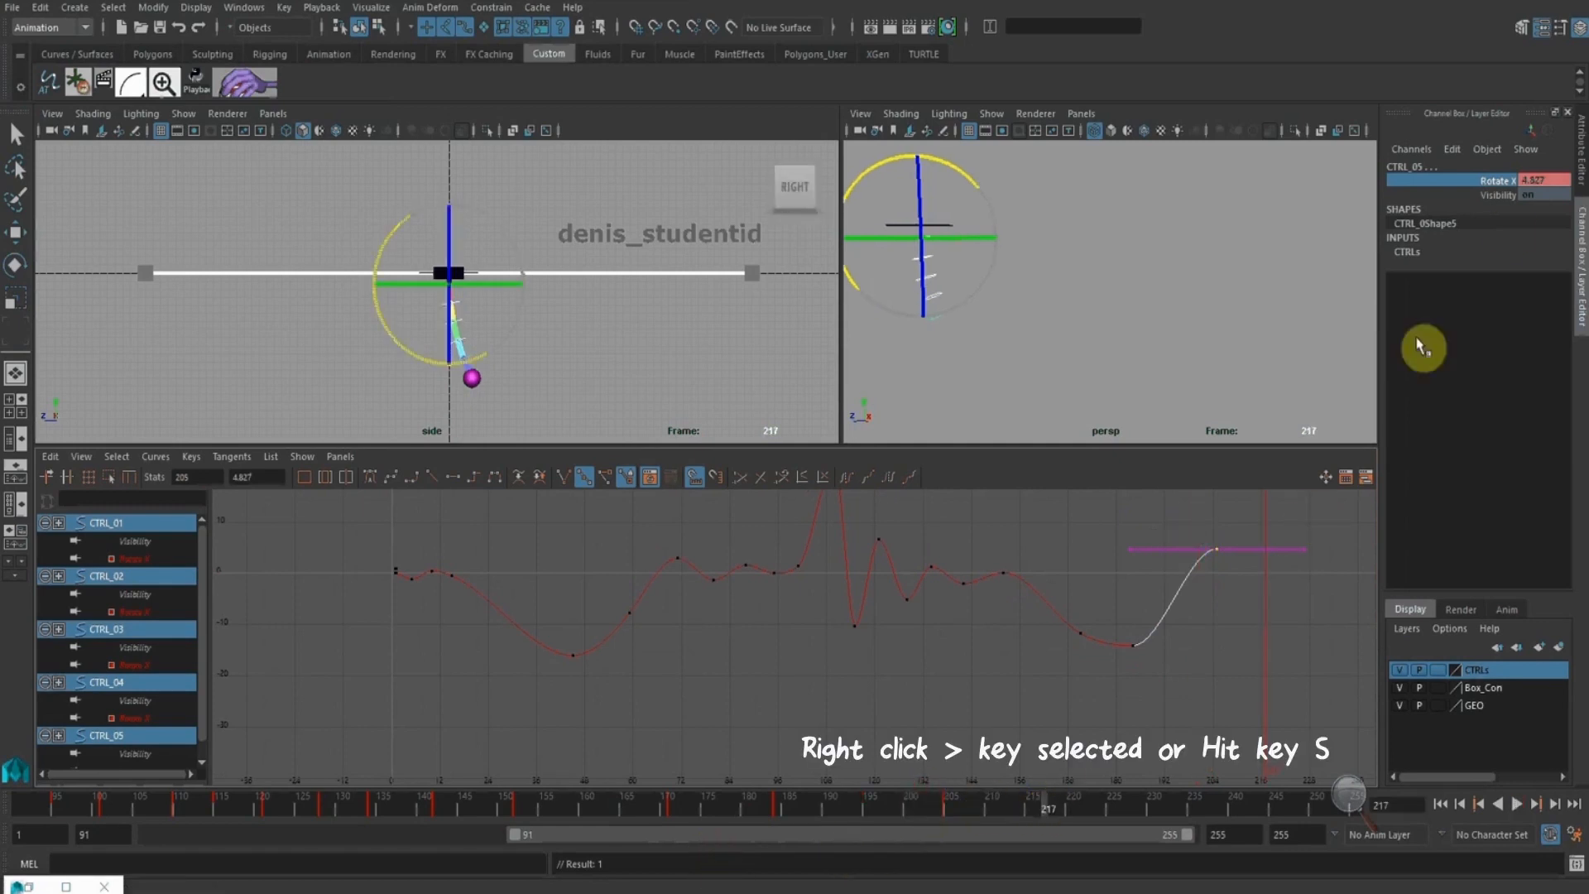
right_click(1499, 191)
left_click(1502, 199)
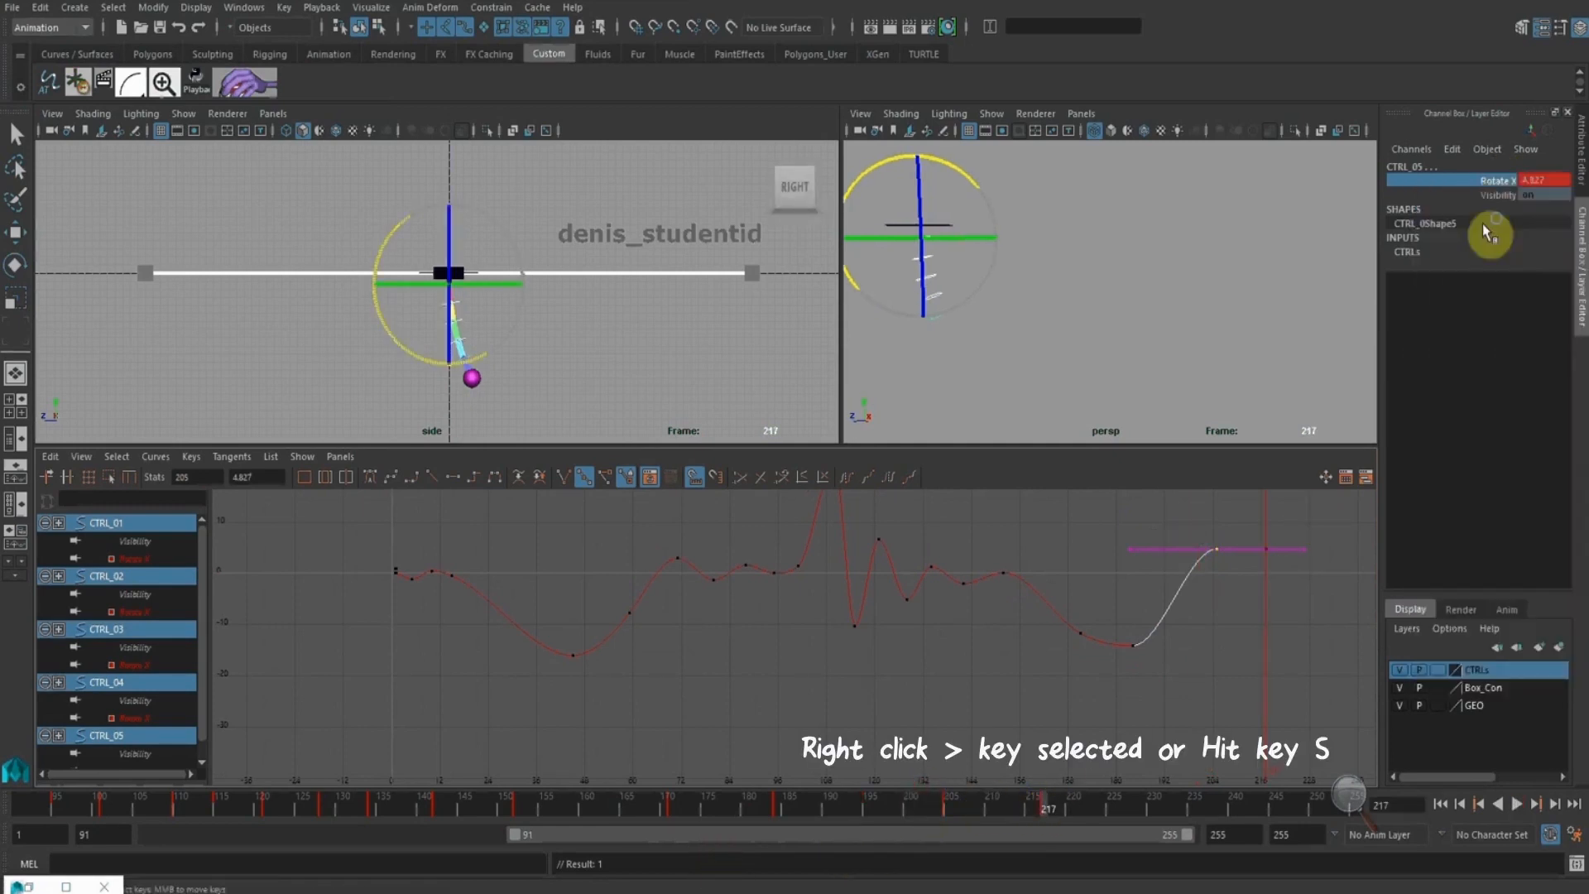
middle_click_drag(1258, 532, 1262, 547)
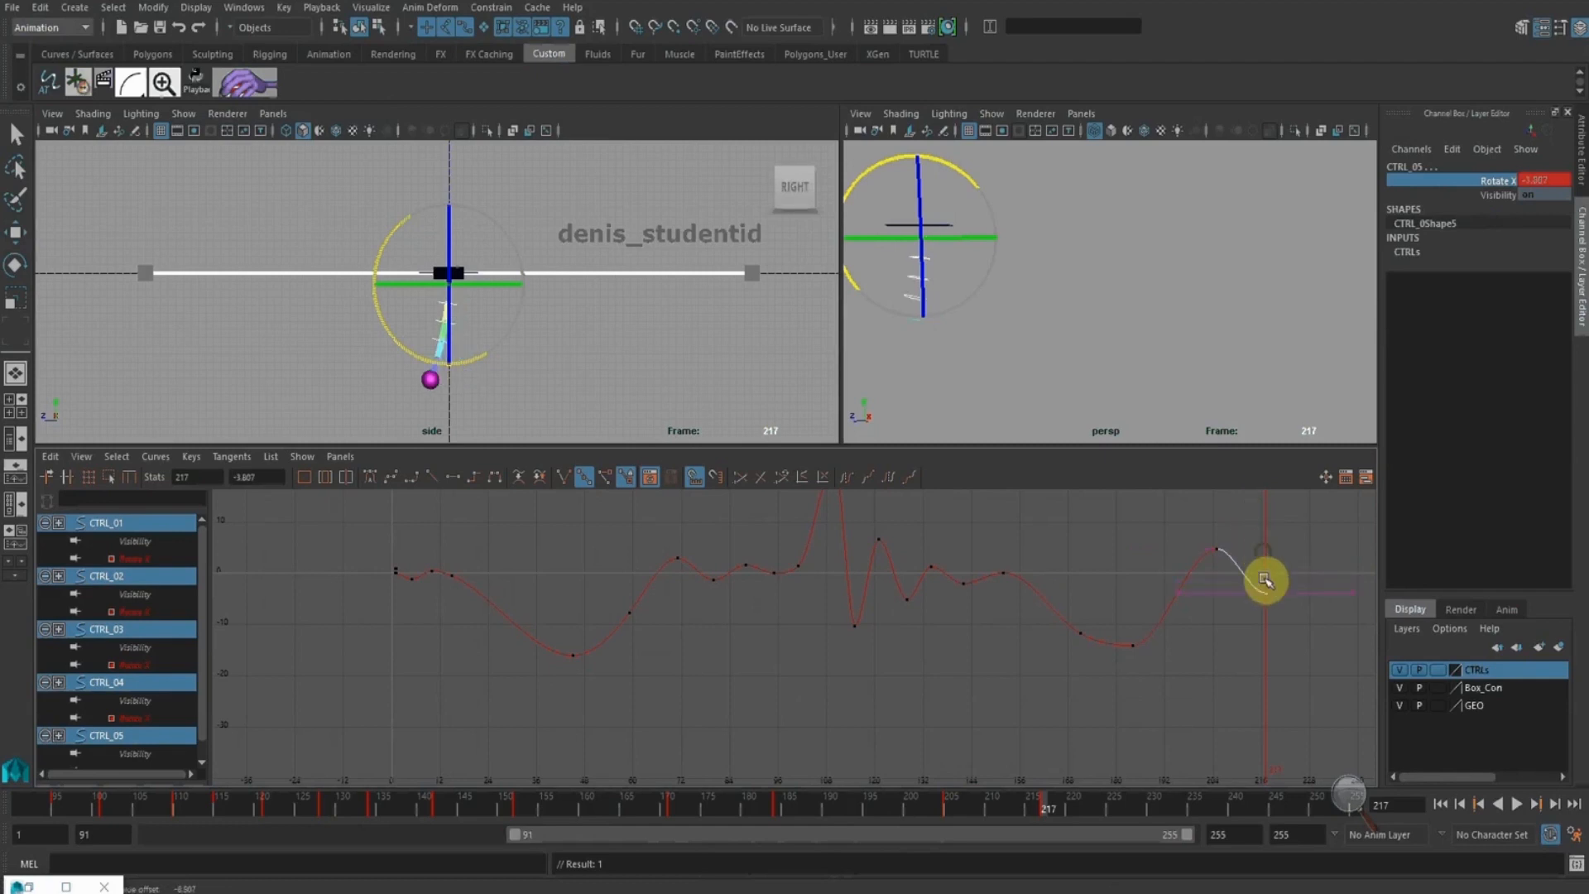
Key Rotate X at frame 228 and adjust that key to about 2.2
right_click(1513, 183)
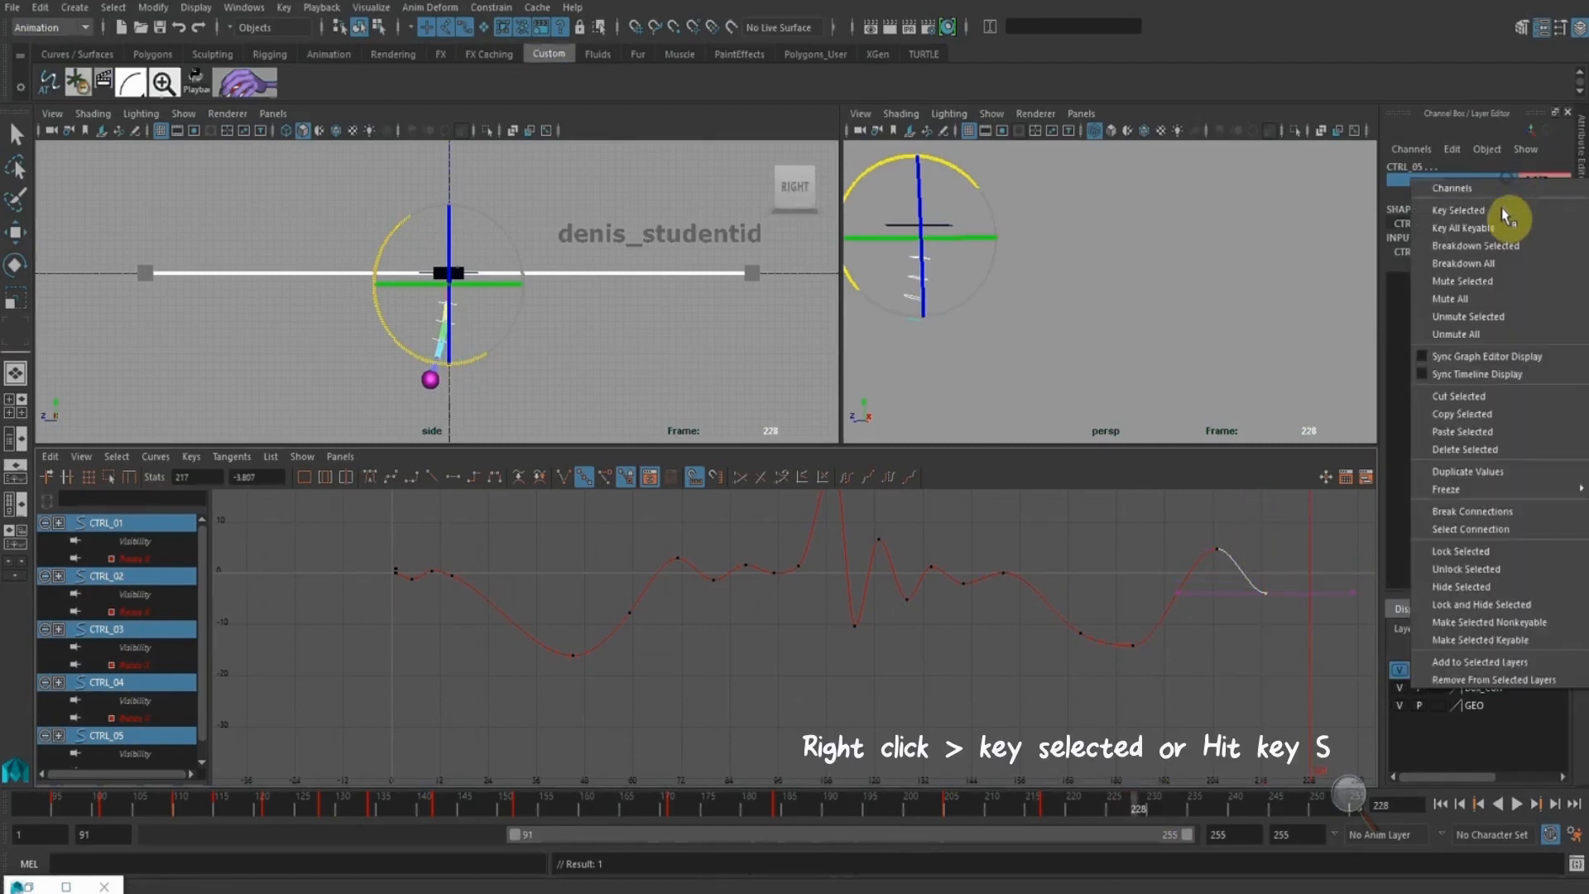
left_click(1505, 212)
right_click_drag(1242, 571, 1131, 610, "alt+shift")
left_click_drag(1209, 650, 1133, 566)
middle_click_drag(1156, 626, 1156, 585, "shift")
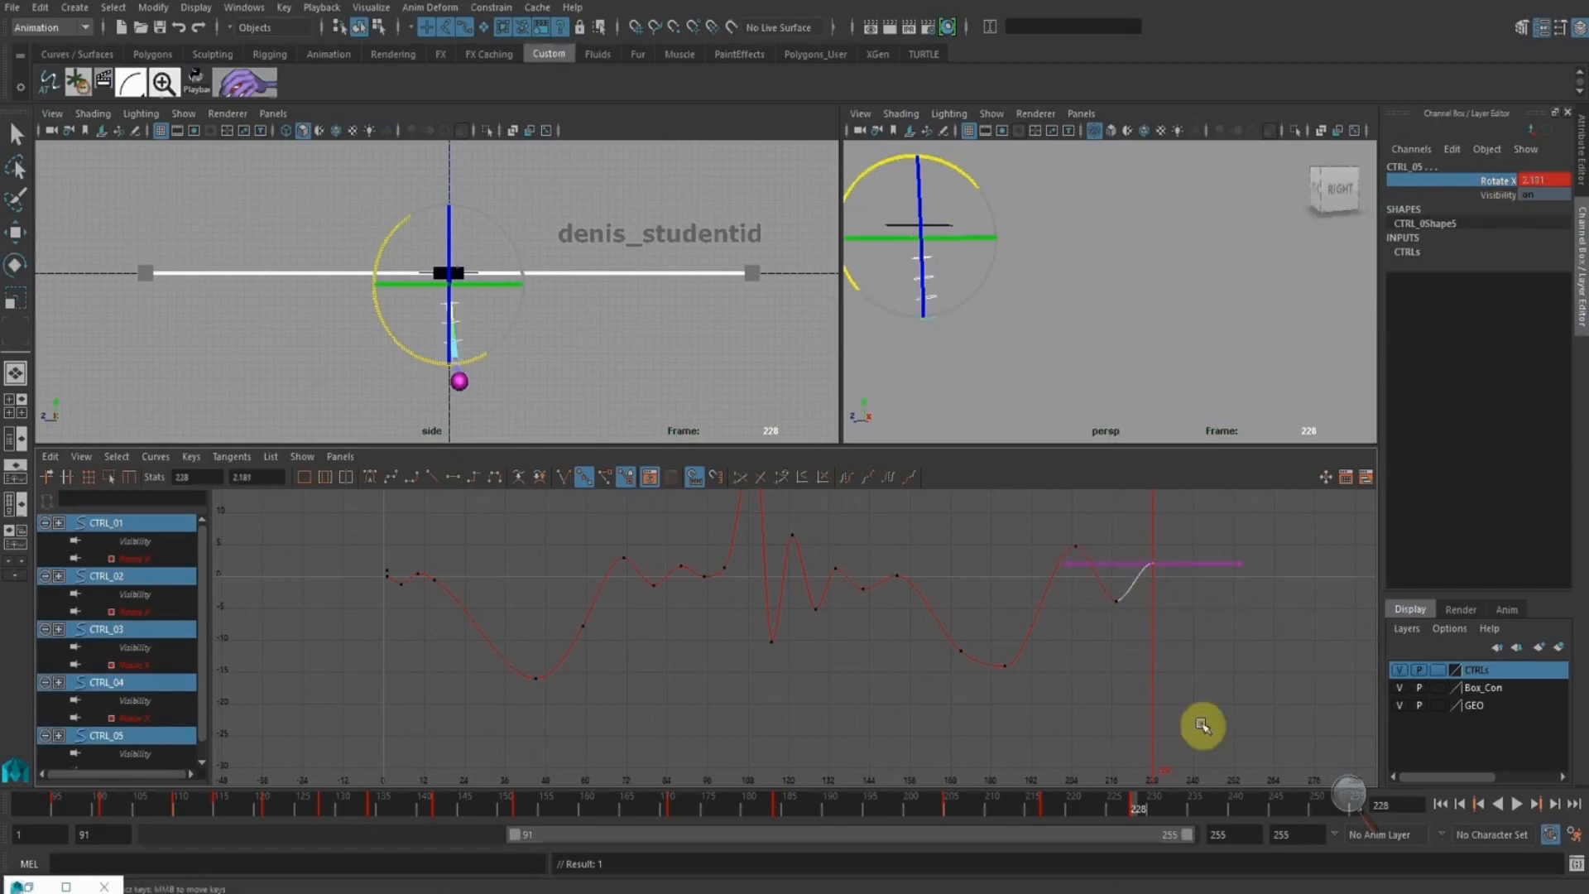
Key Rotate X at frame 237, lower that key to about 0.37 and move it to frame 239
left_click_drag(1160, 812, 1206, 812)
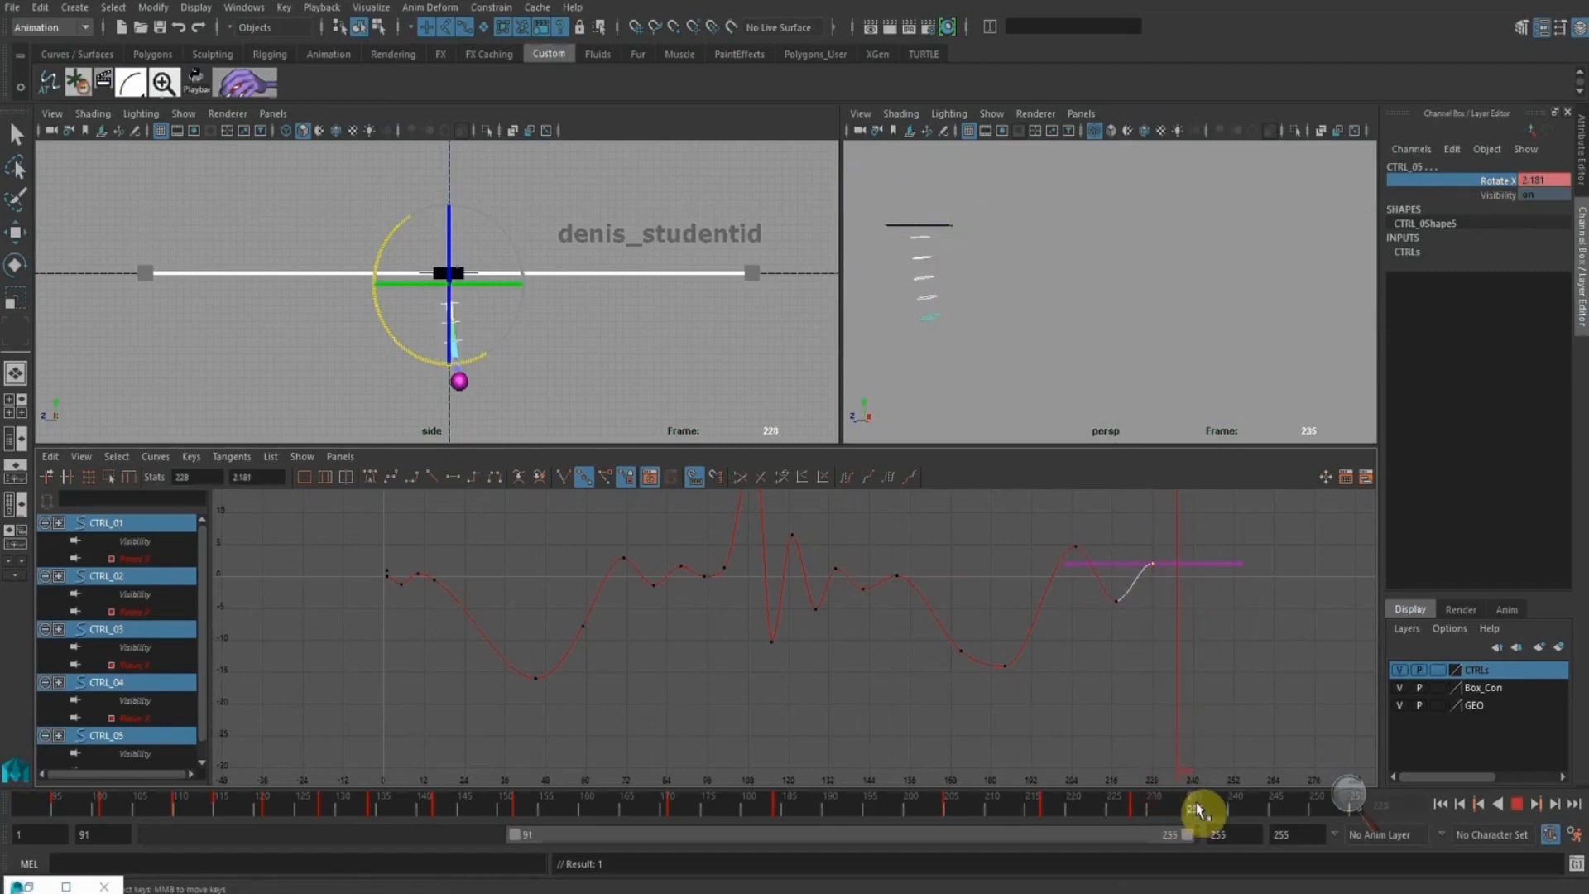
right_click(1480, 191)
left_click(1503, 206)
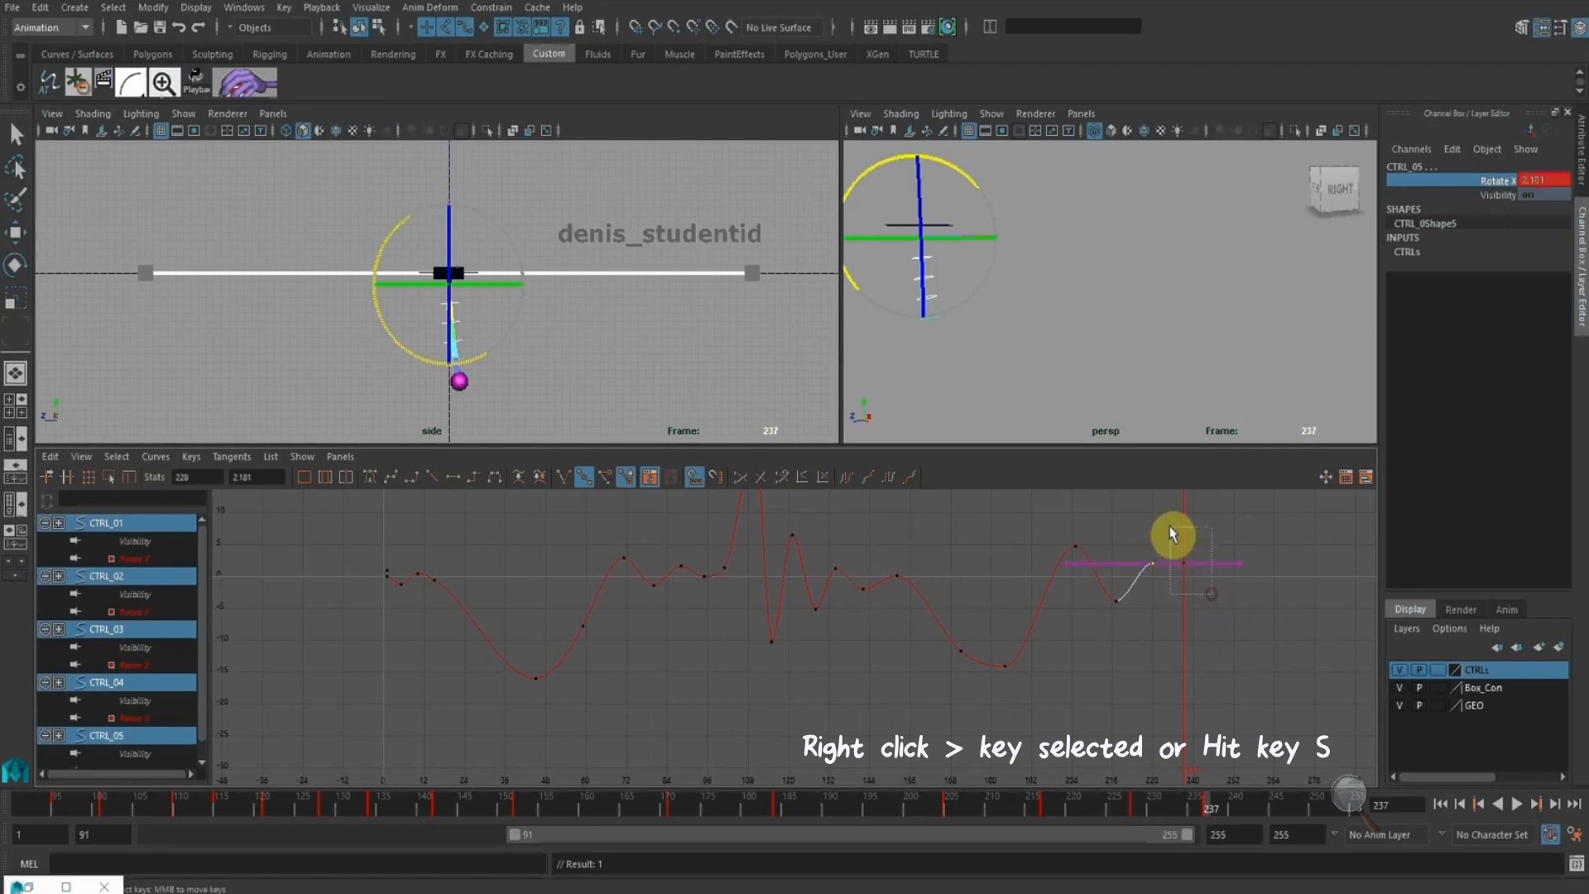
left_click_drag(1172, 534, 1174, 532)
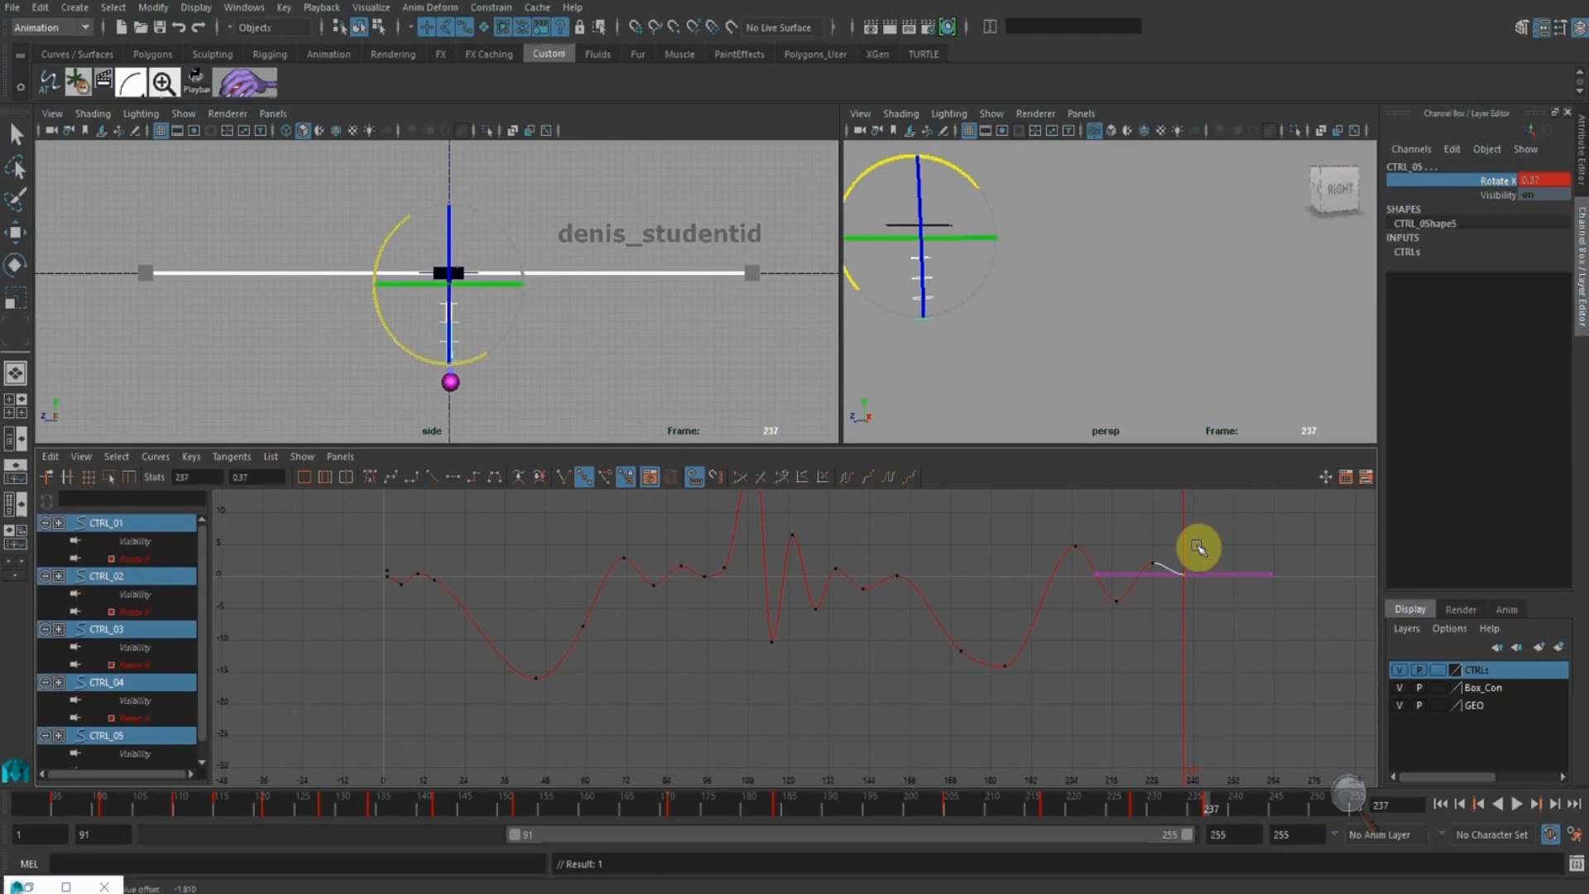
middle_click_drag(1179, 535, 1108, 547, "alt")
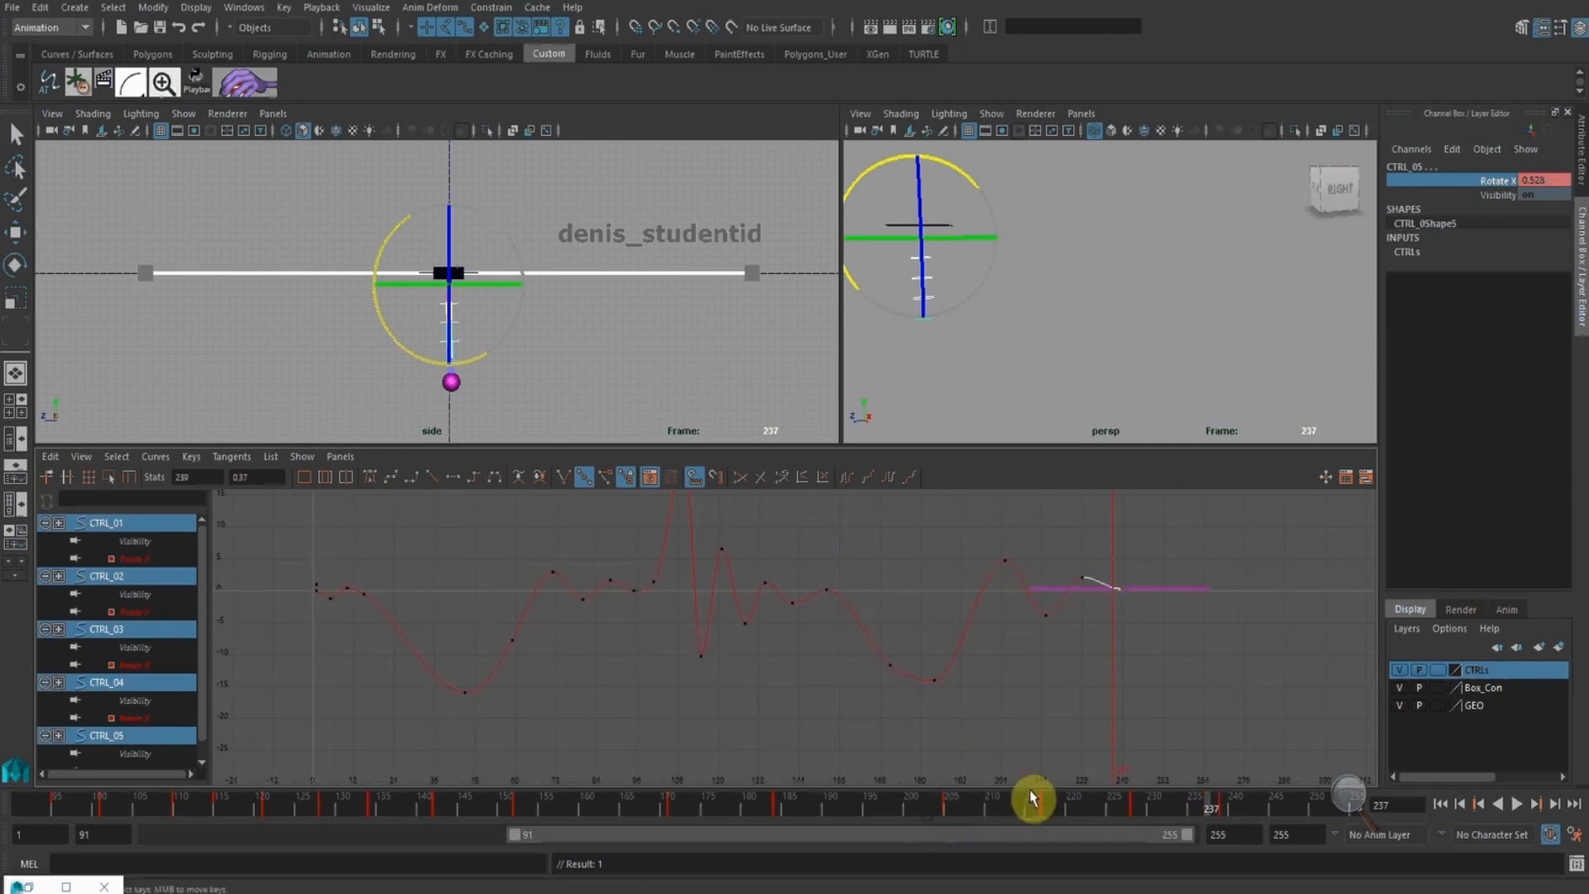
Scrub the timeline through the final settling swings up to frame 235 to review the motion
left_click_drag(958, 800, 1159, 804)
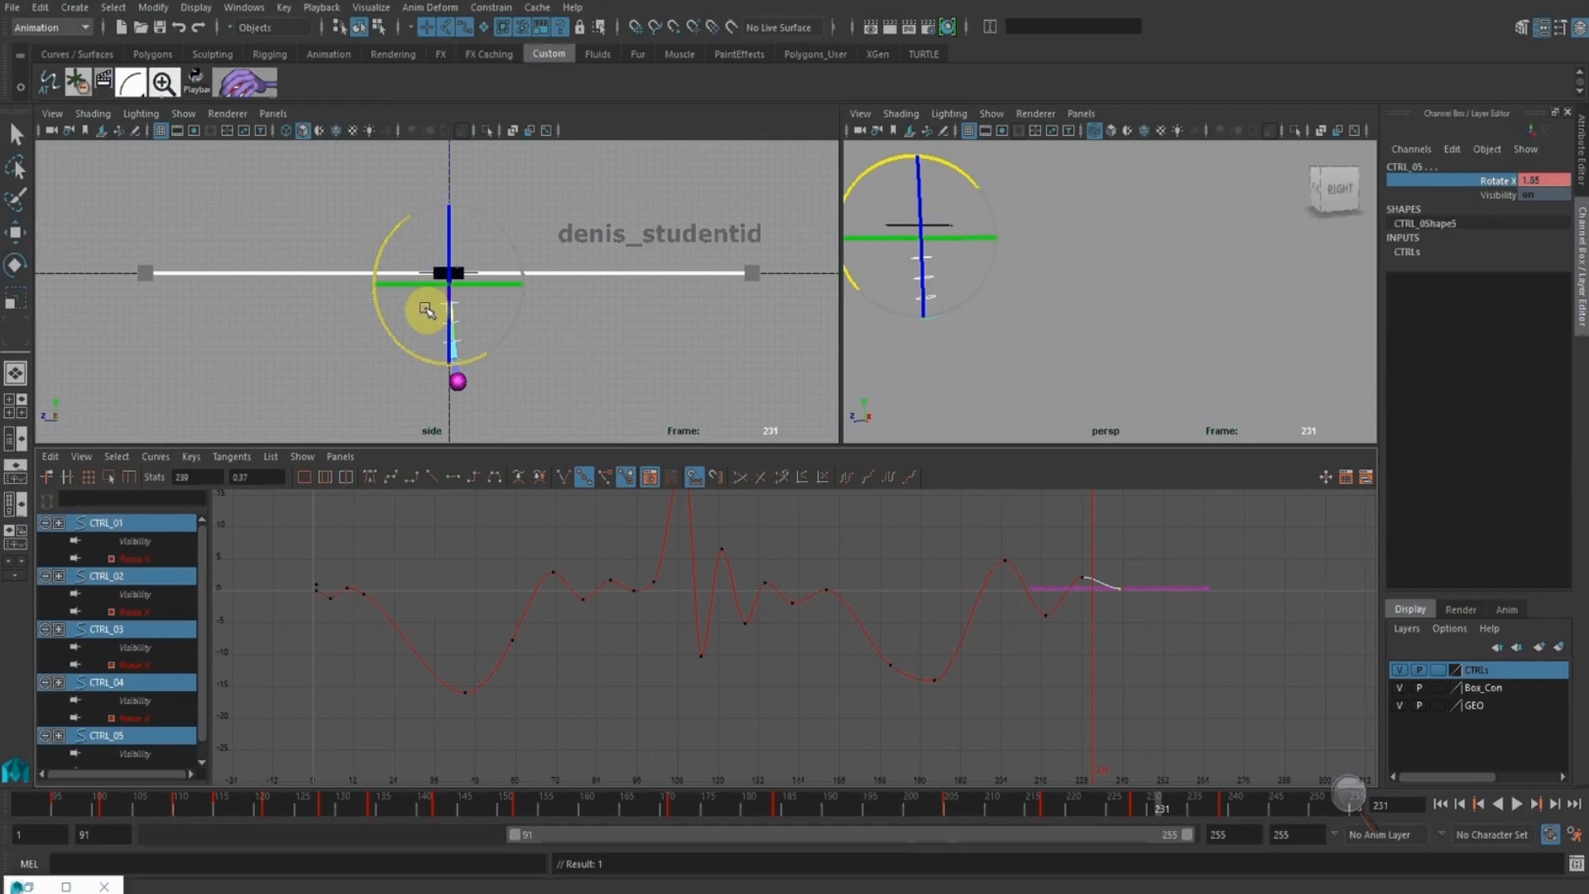
left_click(1139, 714)
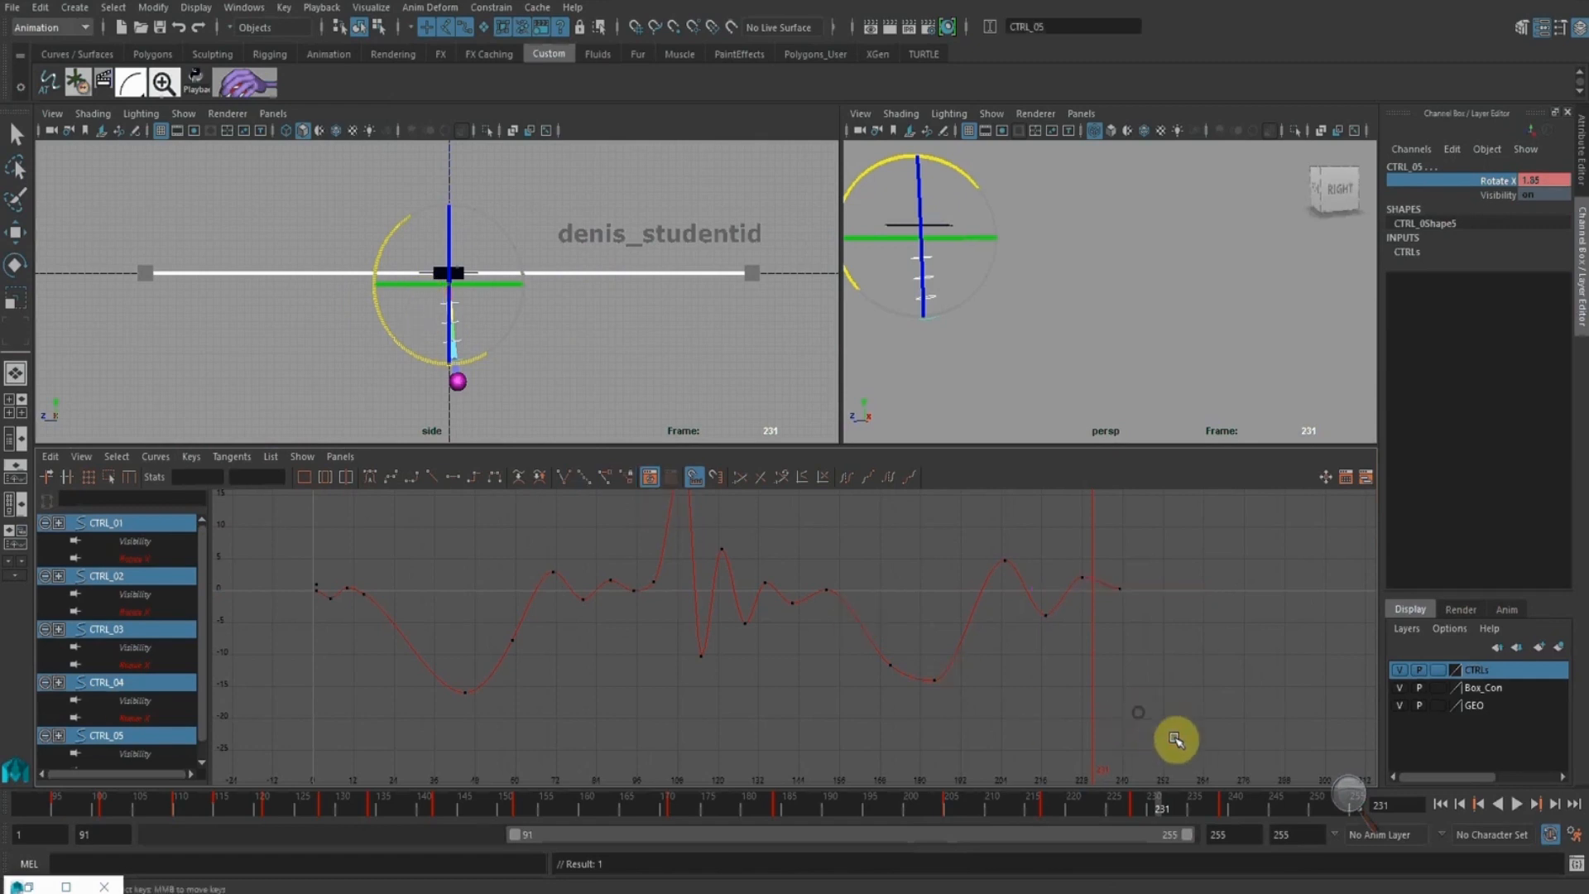
mouse_move(1159, 826)
left_mouse_down()
mouse_move(1076, 816)
mouse_move(1196, 818)
left_mouse_up()
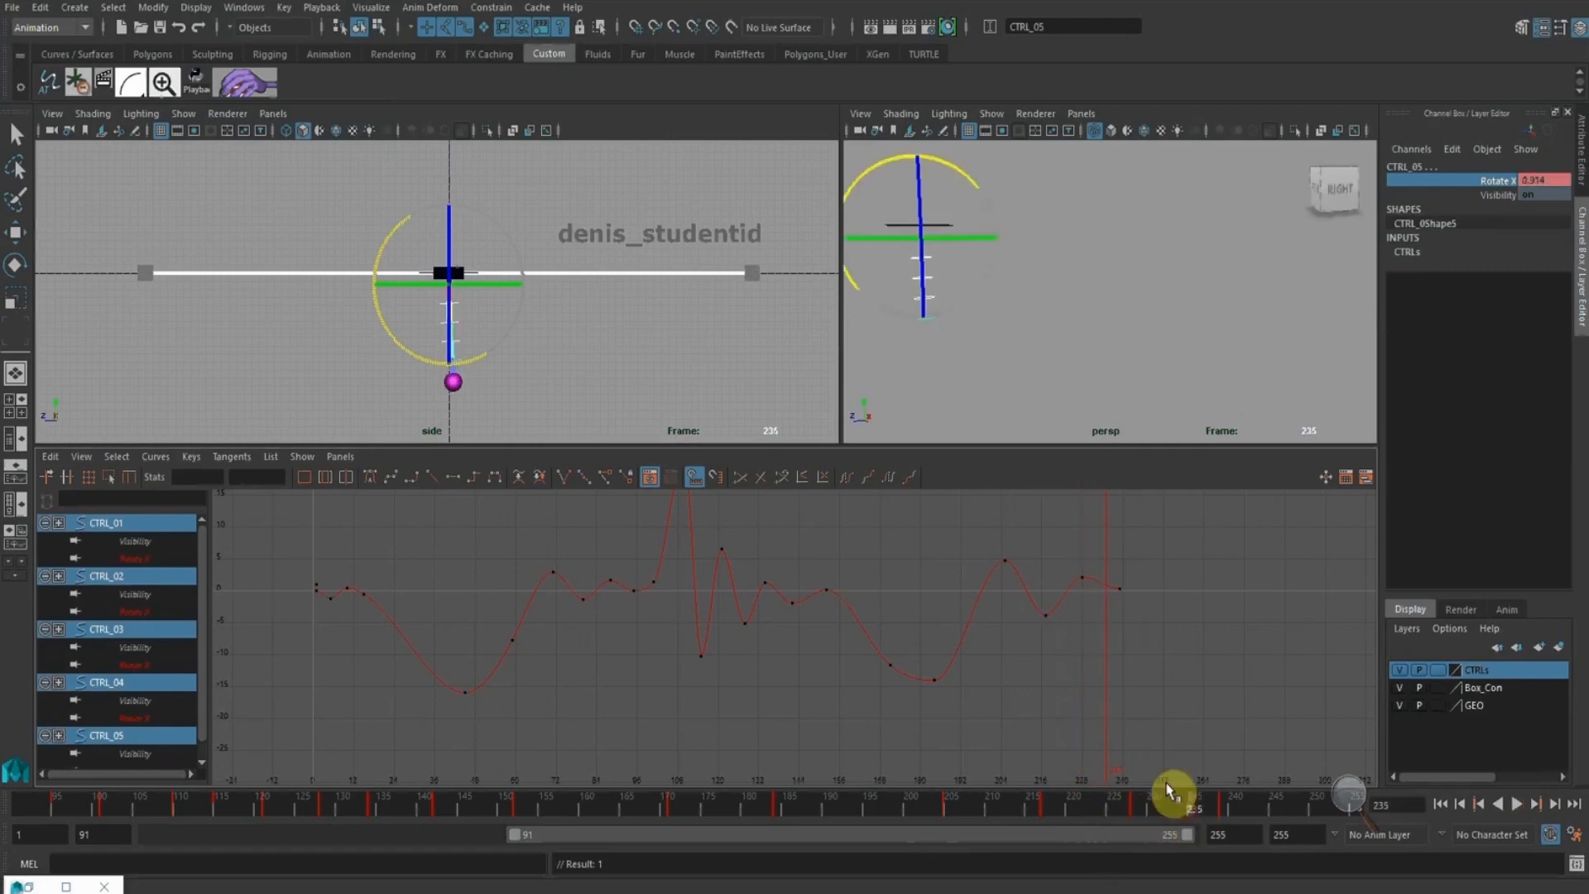
Play back the animation with the controls deselected to review the pendulum's swings and final settle
left_click(699, 325)
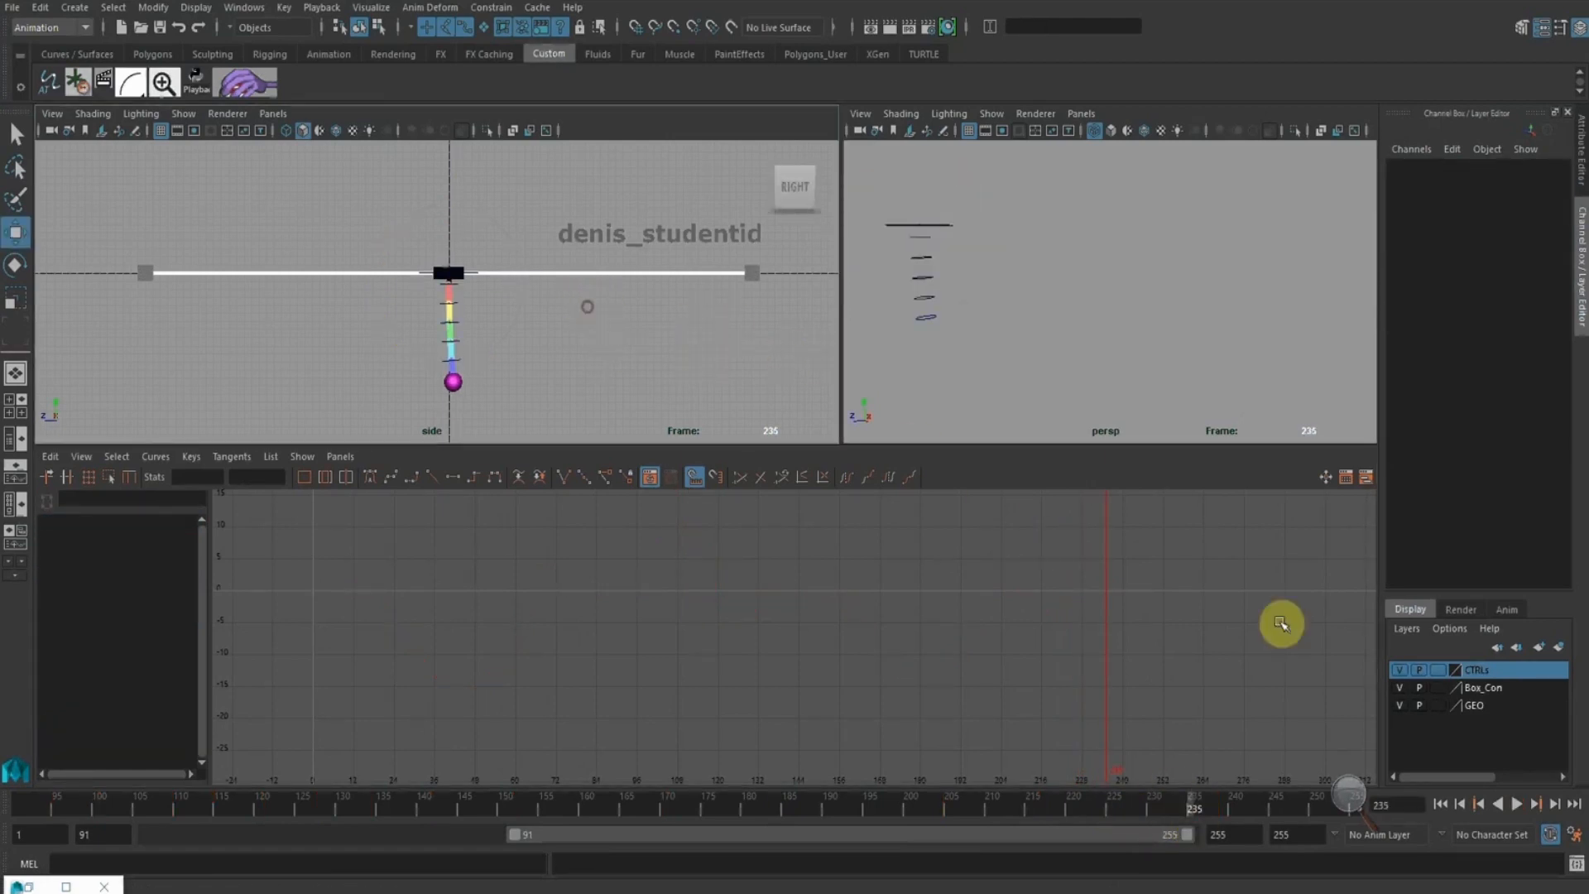
left_click(1515, 804)
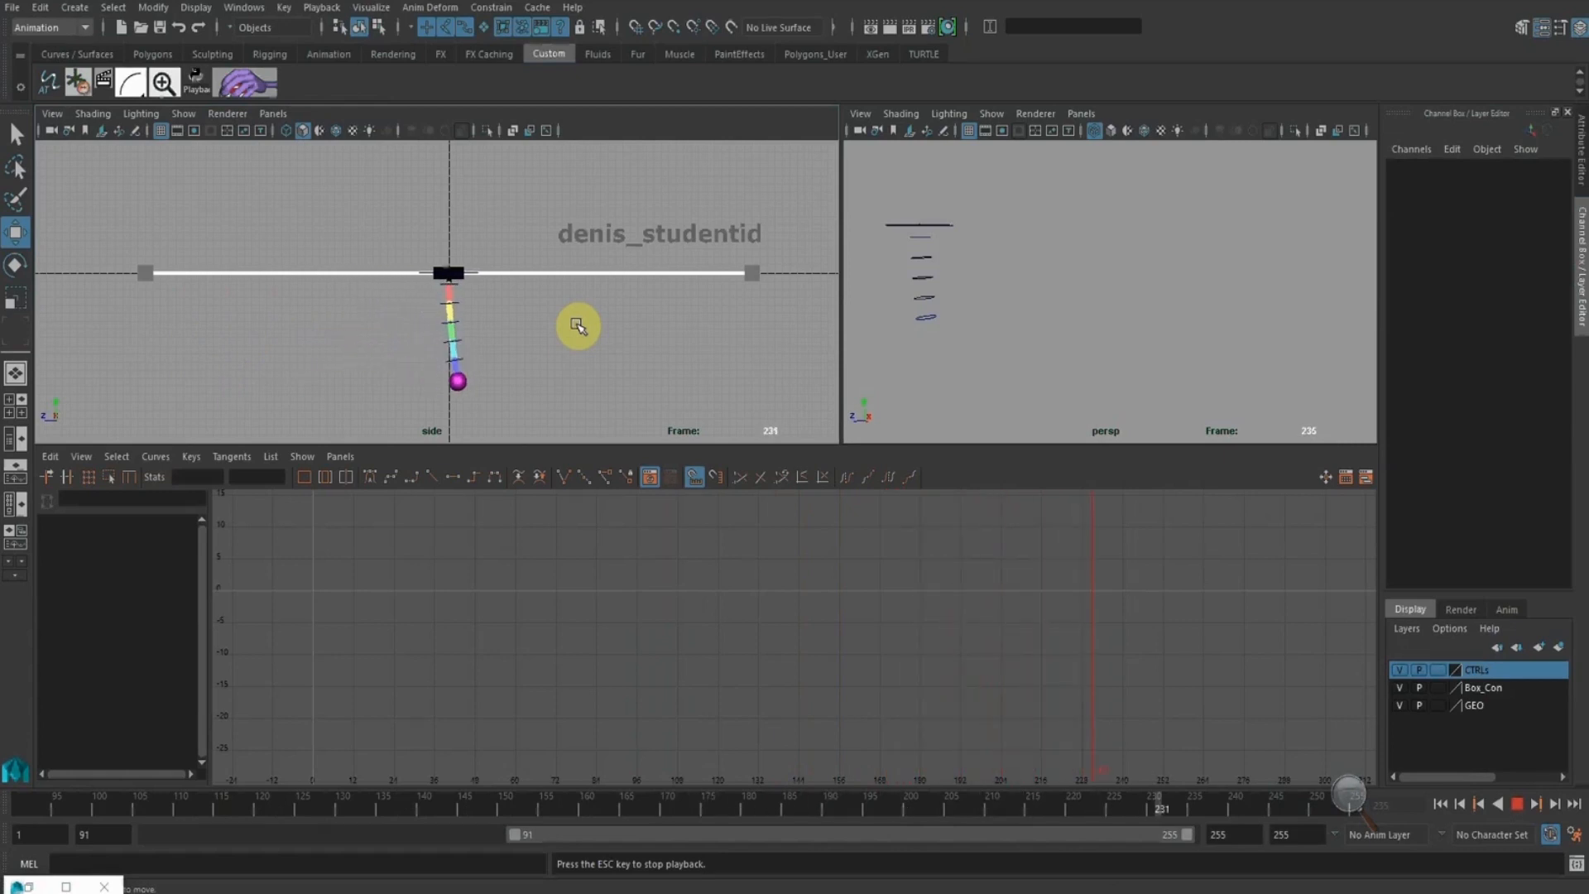
left_click(1517, 804)
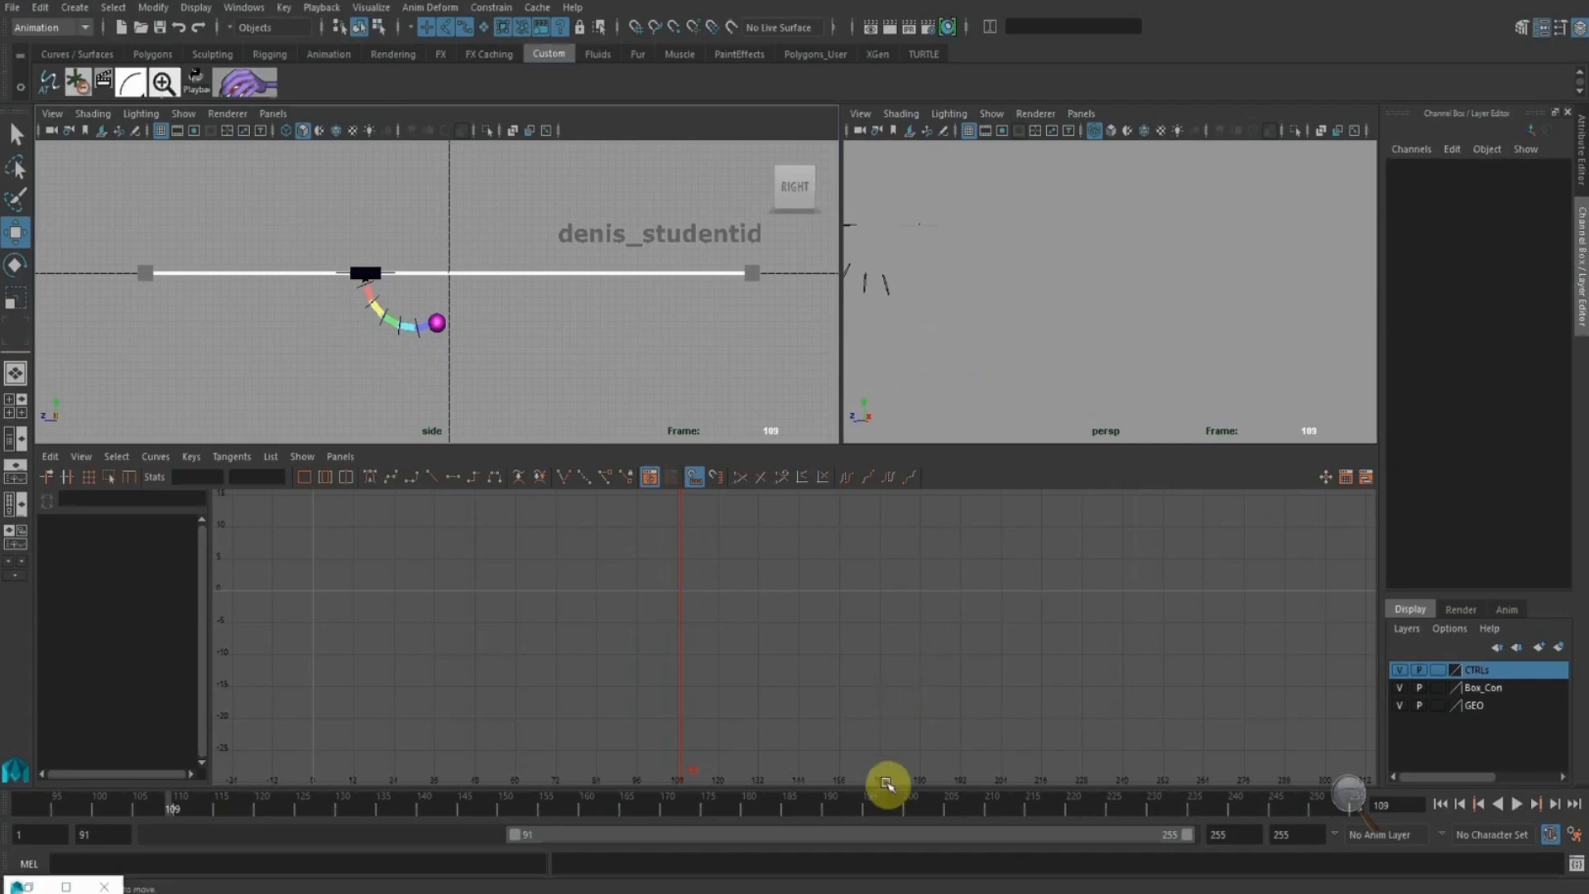
left_click(893, 800)
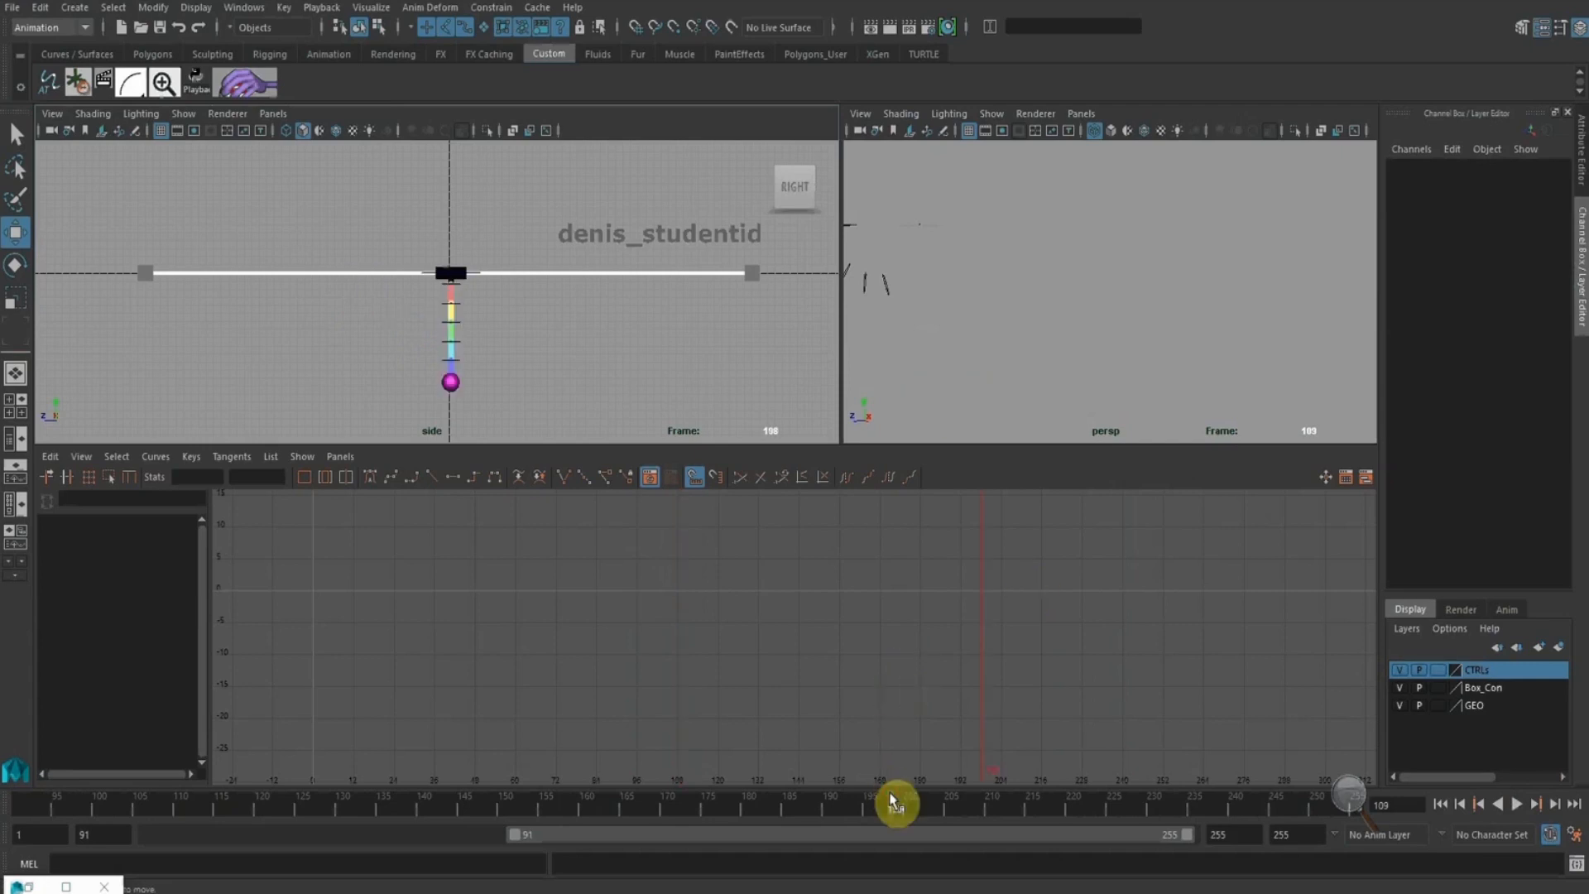
Move the controls' lowest Rotate X key in the final base move to frame 178
left_click_drag(1012, 371, 887, 239)
left_click_drag(869, 805, 733, 818)
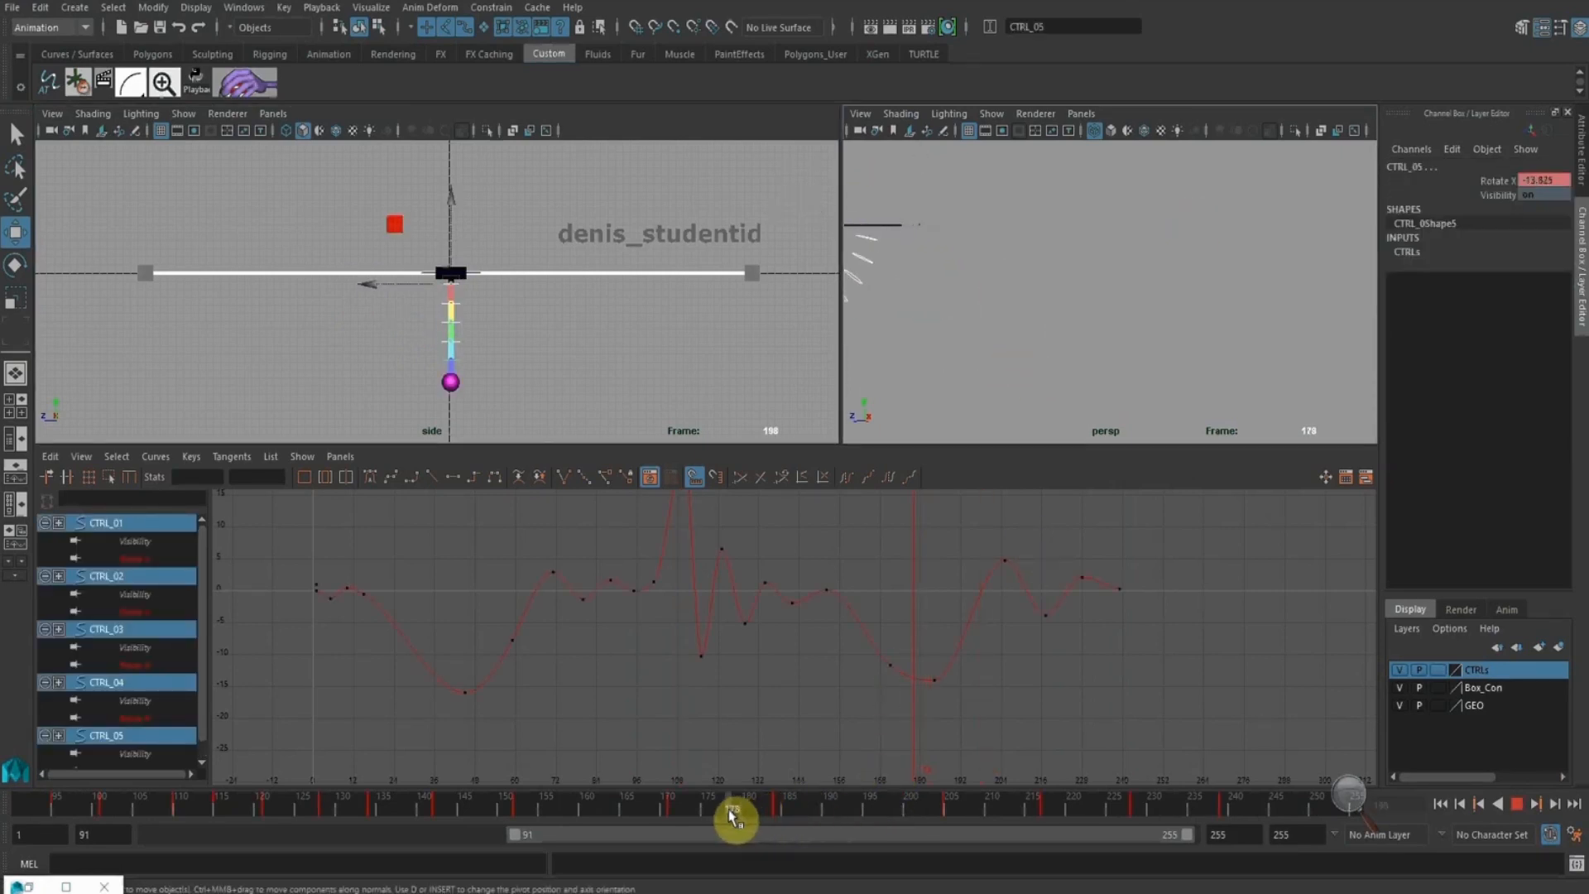
left_click_drag(972, 731, 908, 675)
middle_click_drag(995, 642, 968, 639, "shift")
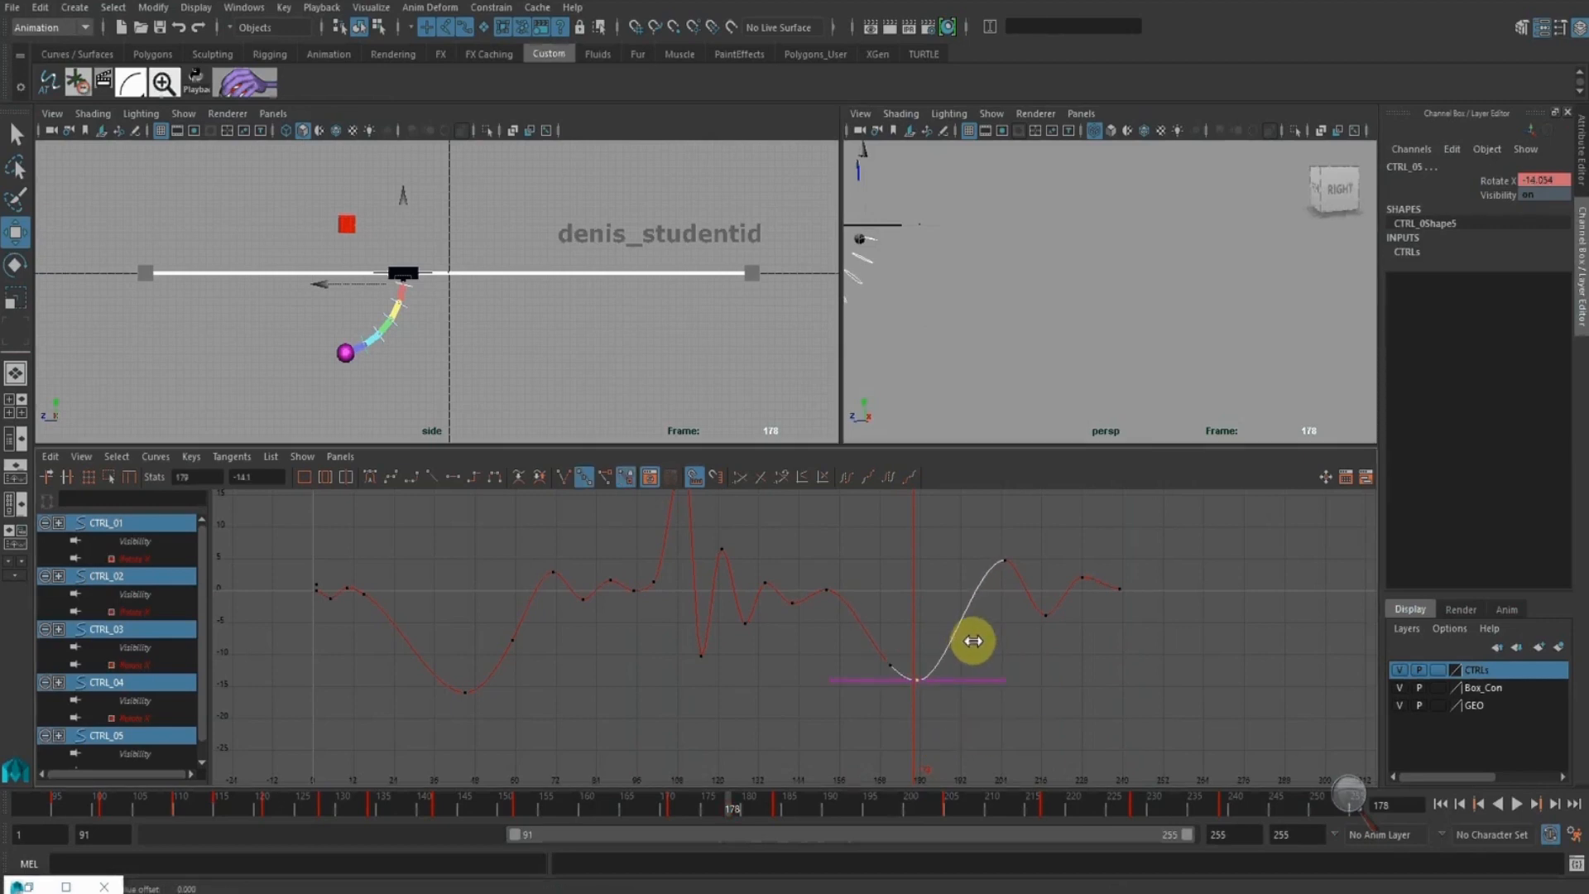
Play back the final base move and its settling swings from around frame 150
left_click(626, 396)
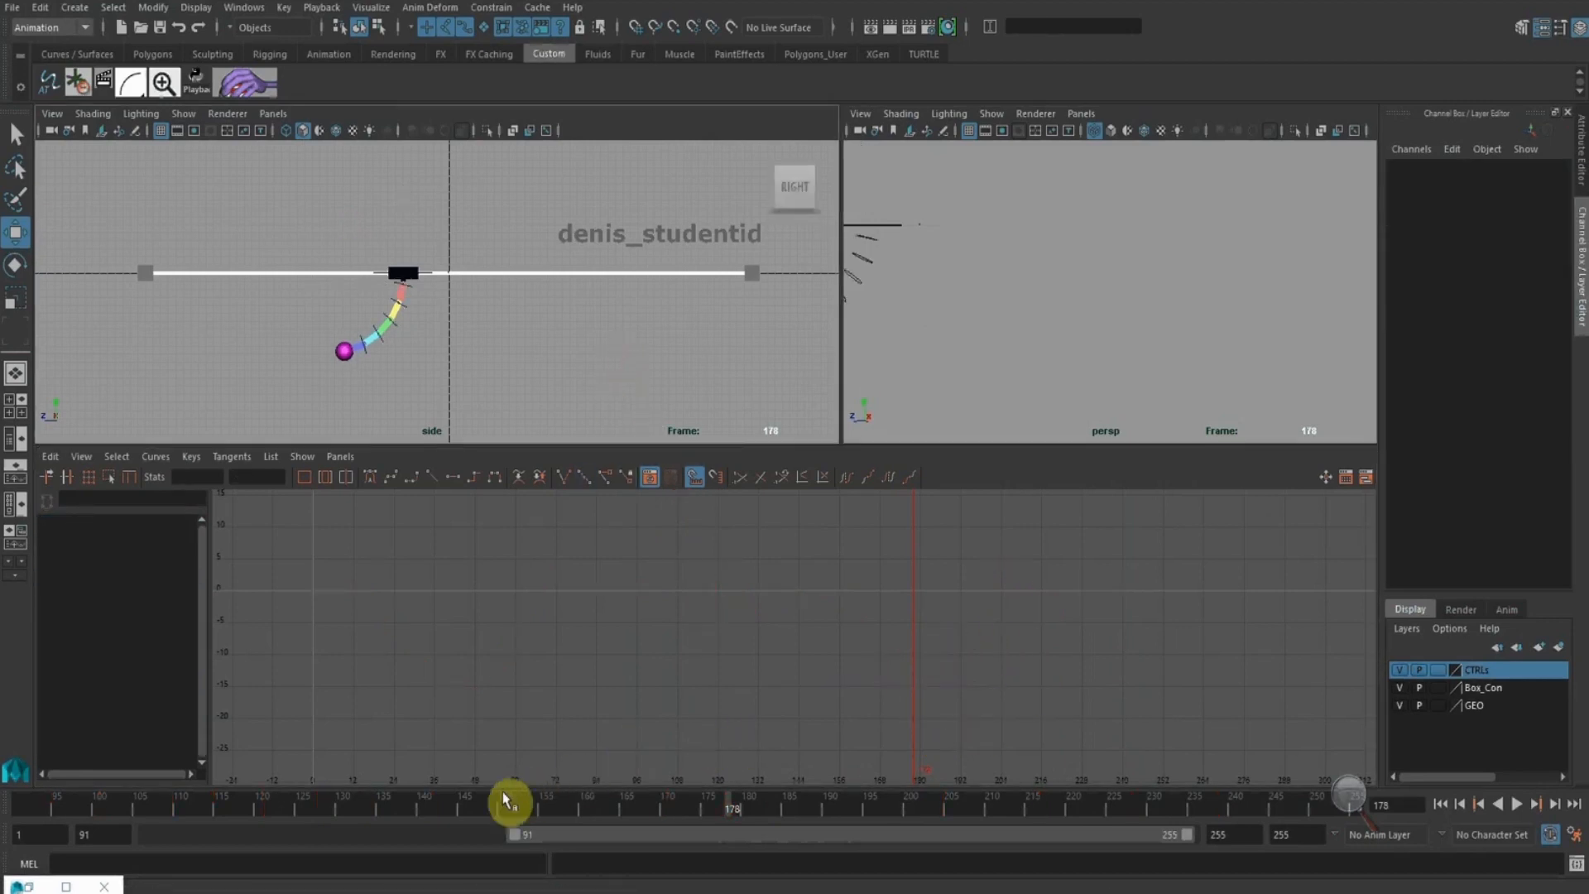
left_click(498, 806)
left_click(1518, 806)
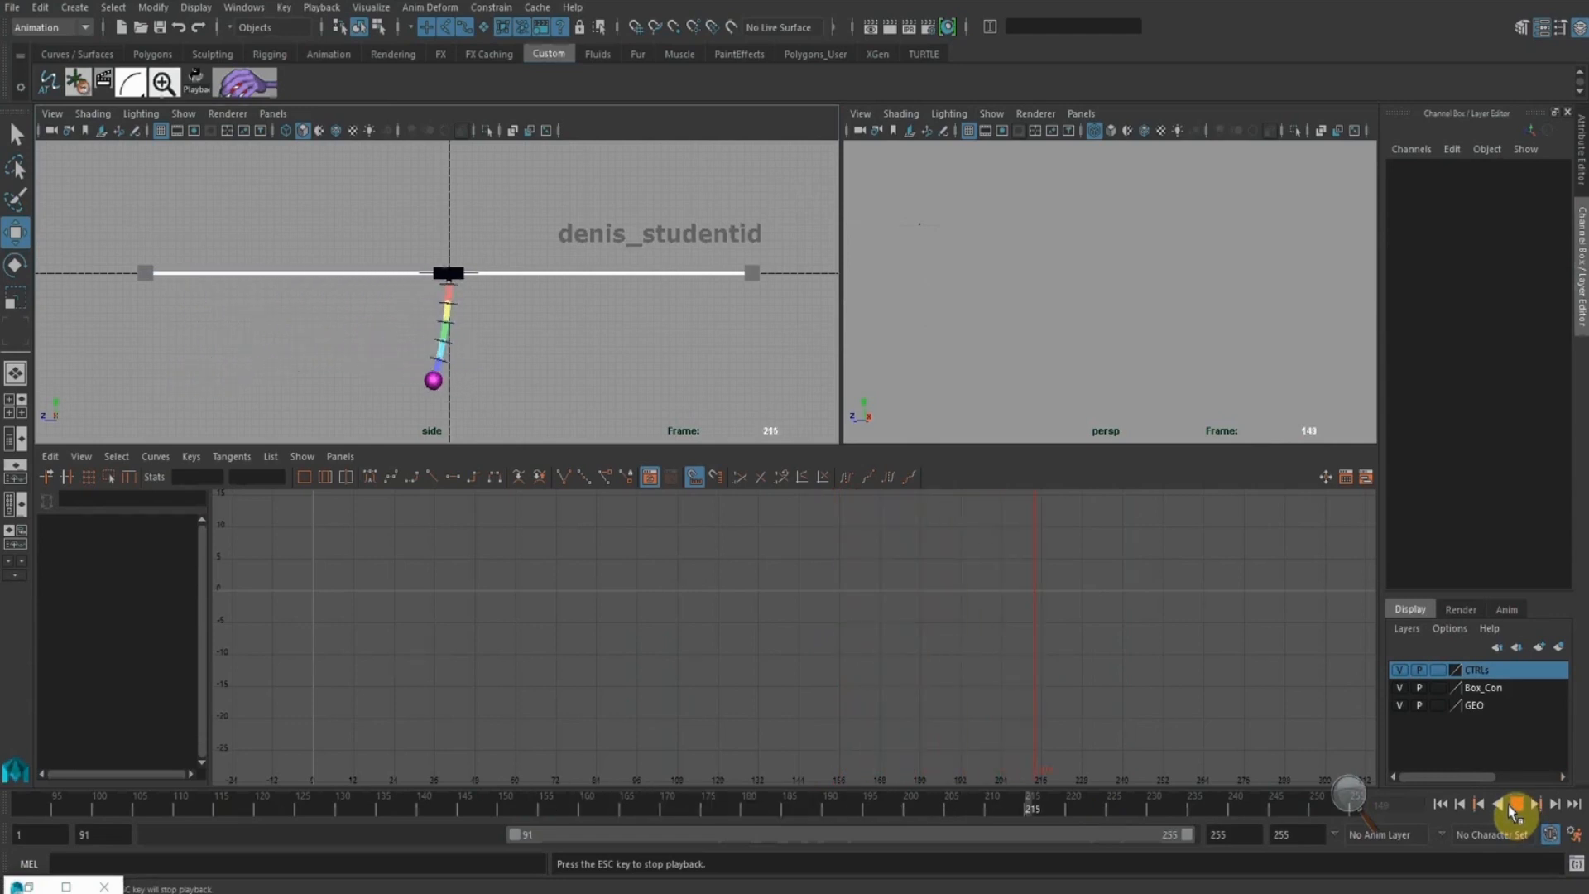
left_click(1511, 804)
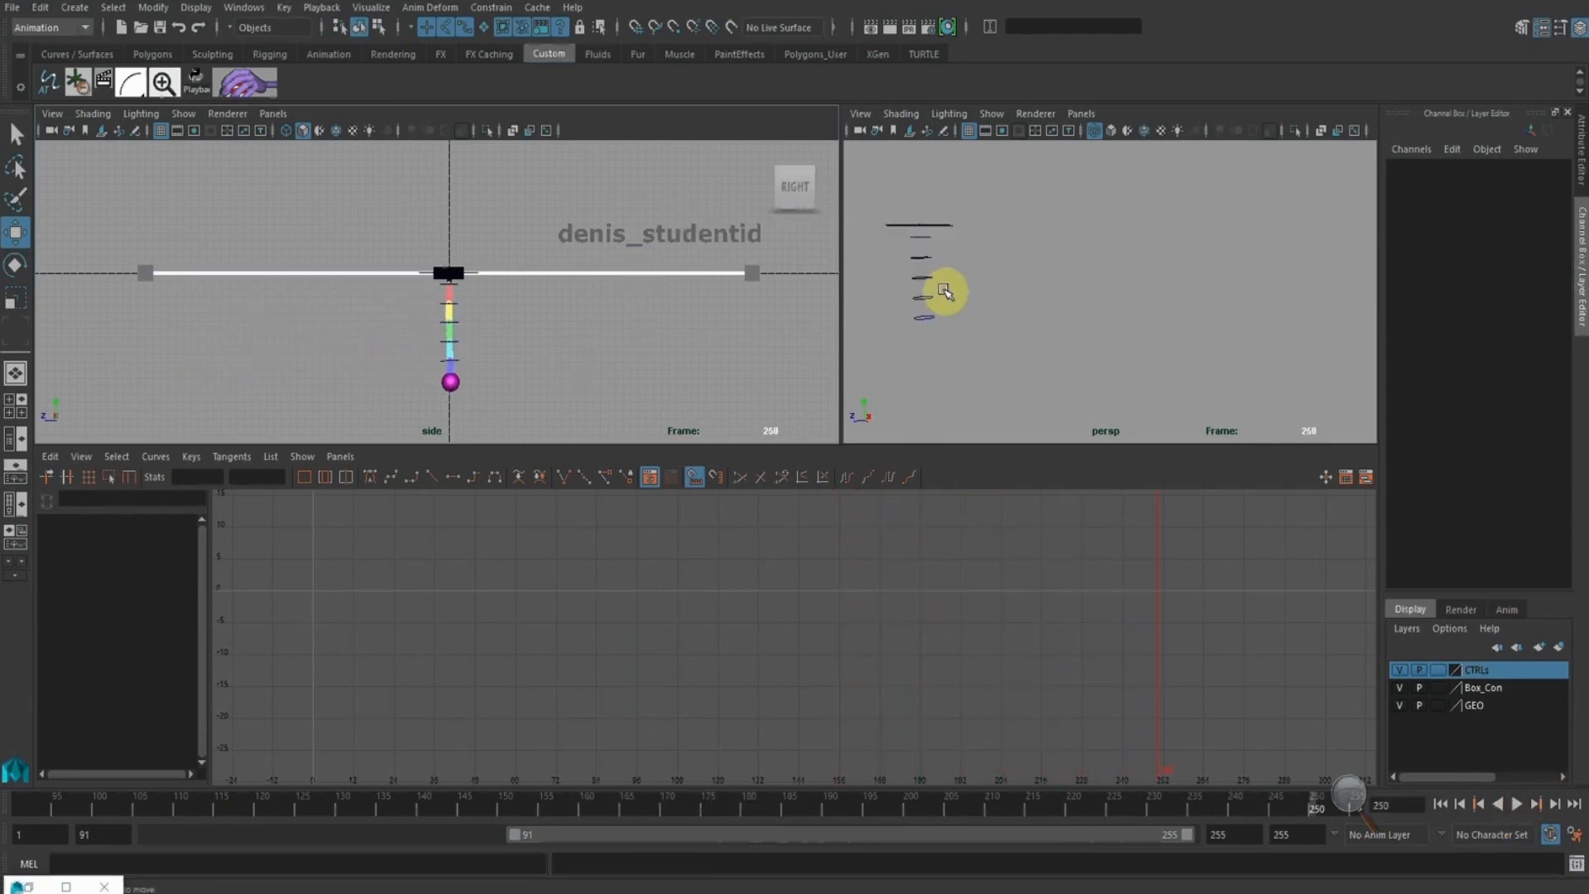
Select the pendulum controls and key their Rotate X at frame 250
left_click_drag(975, 355, 867, 236)
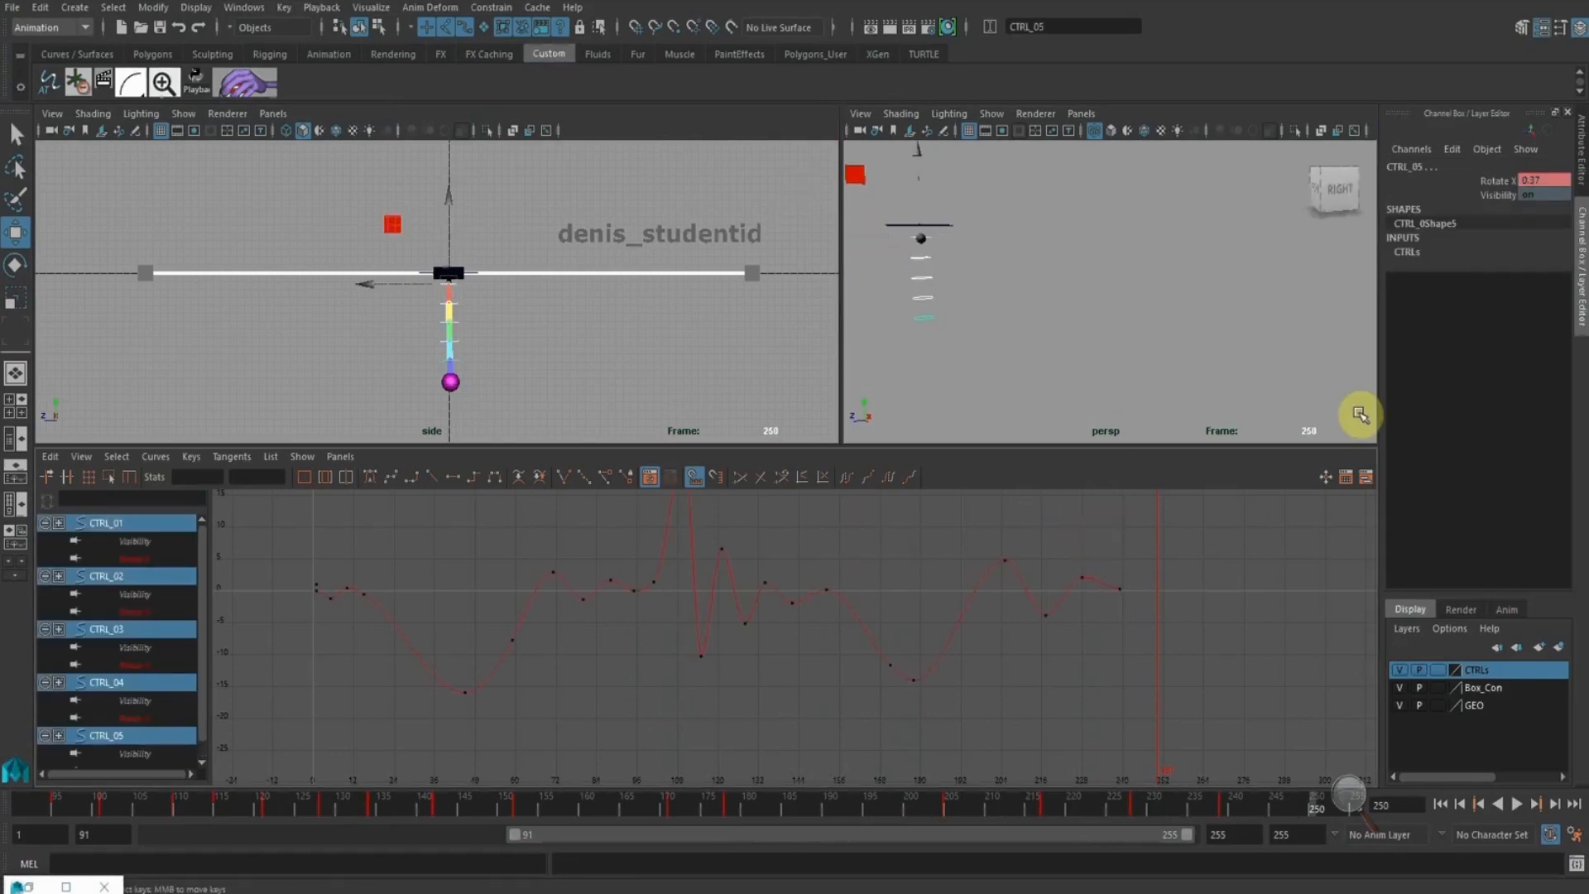
left_click(1489, 183)
right_click(1491, 184)
left_click(1487, 217)
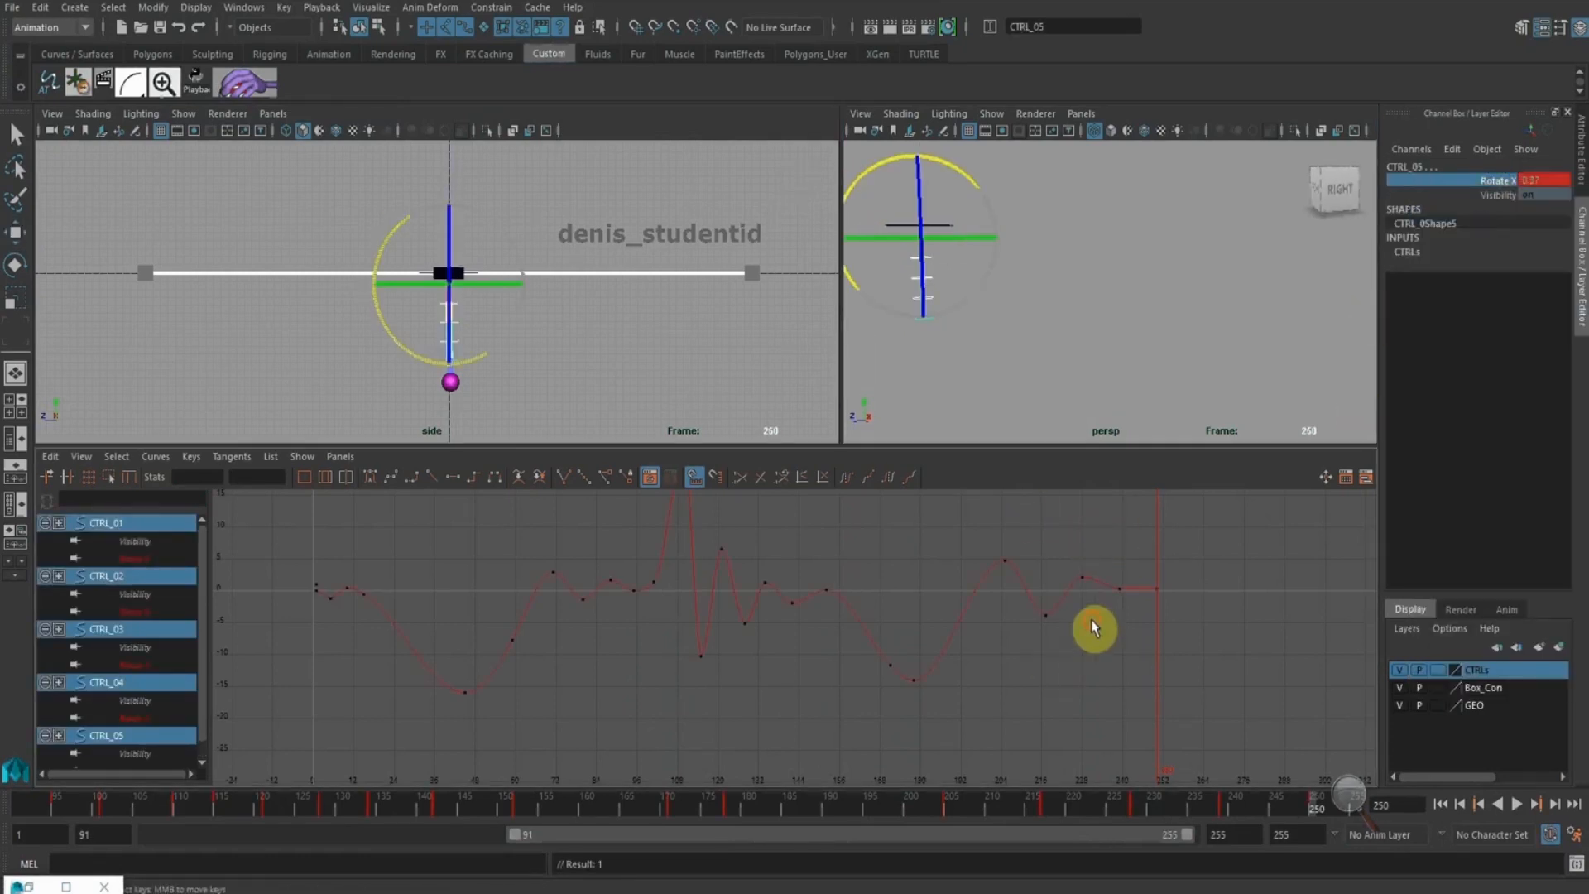
Lower the second-to-last Rotate X key to about -1.1 for one more small settling swing
right_click_drag(1091, 620, 1056, 595, "alt+shift")
middle_click_drag(1056, 596, 978, 602, "alt")
right_click_drag(978, 604, 985, 623, "alt")
left_click_drag(918, 552, 938, 598)
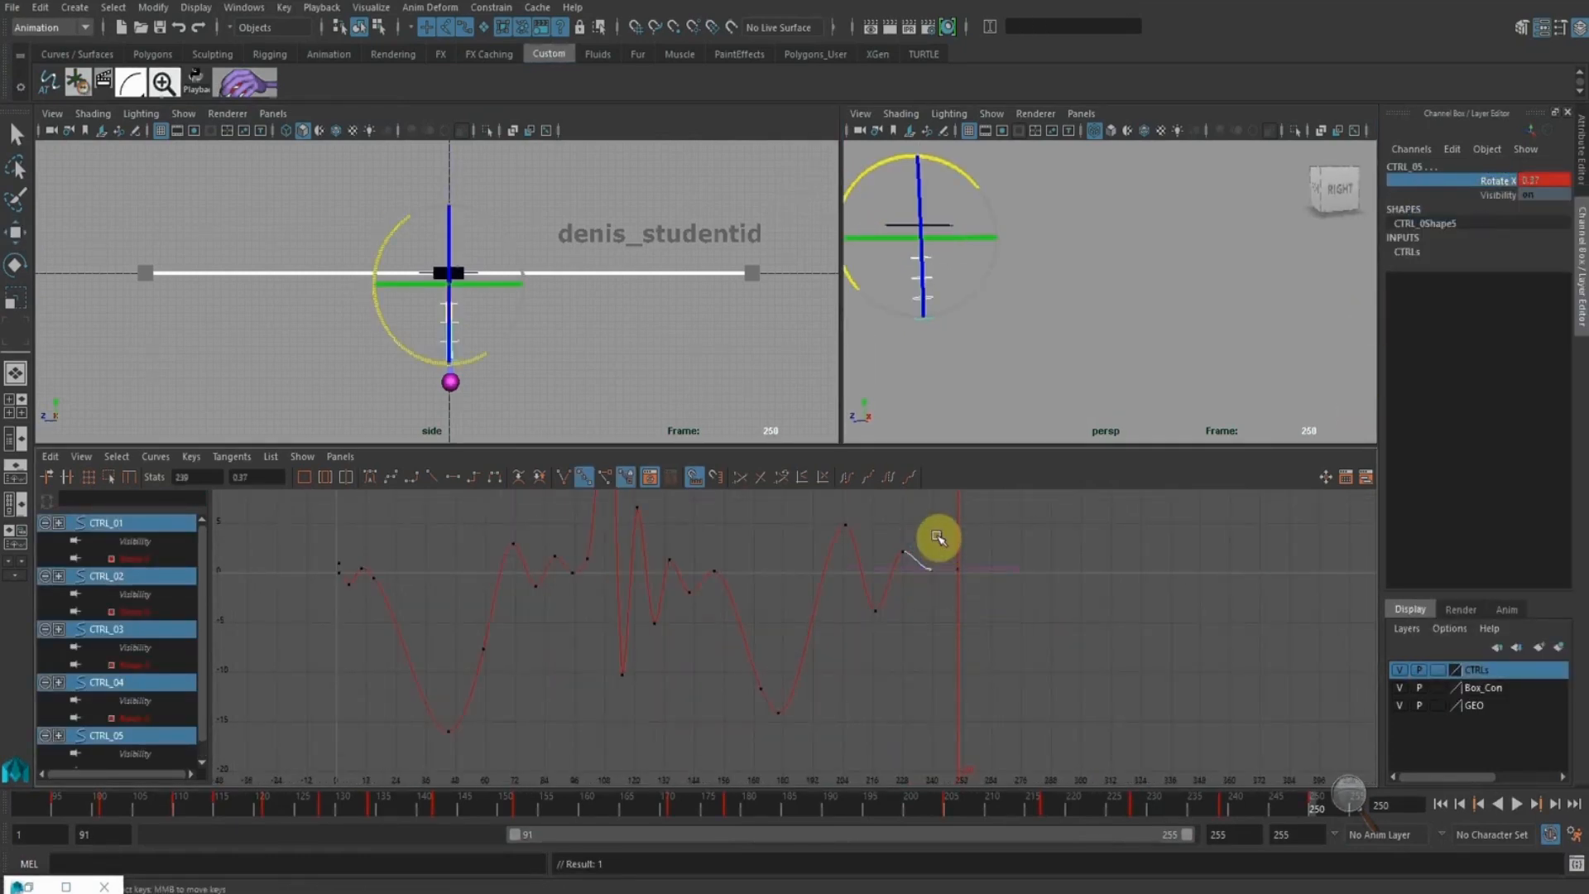
middle_click_drag(936, 539, 934, 560, "shift")
Move the last Rotate X key to frame 252 and play back the animation to check the settle
right_click_drag(937, 549, 951, 546, "alt")
middle_click_drag(976, 548, 927, 586, "alt")
left_click_drag(951, 519, 1029, 578)
middle_click_drag(1011, 581, 1024, 581, "shift")
middle_click_drag(966, 648, 958, 623)
left_click_drag(974, 523, 1045, 578)
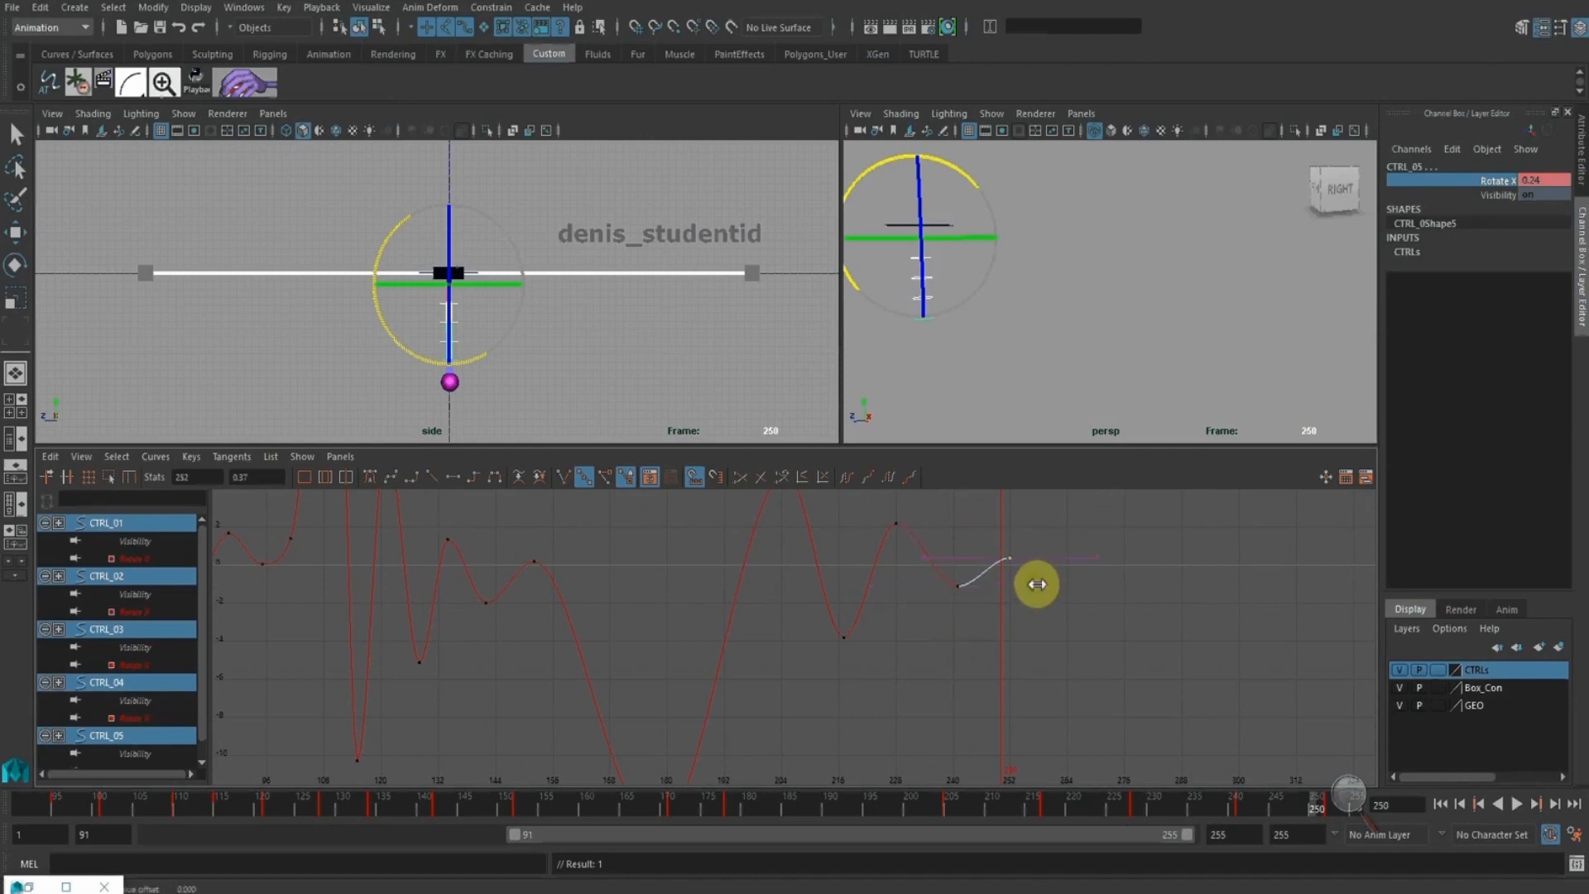
left_click(563, 347)
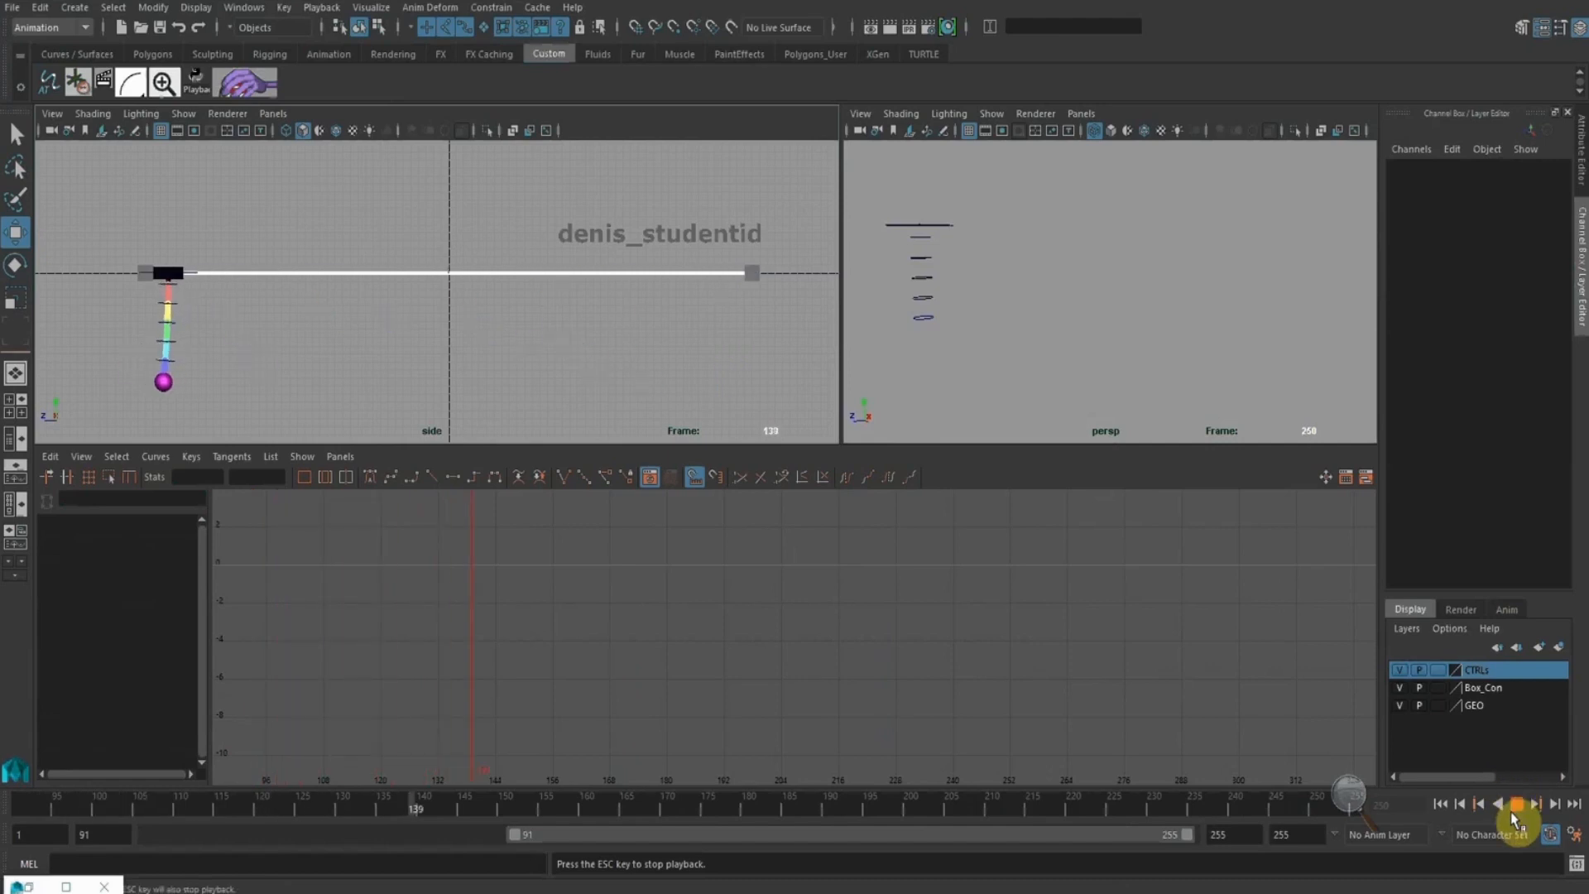
left_click(1517, 802)
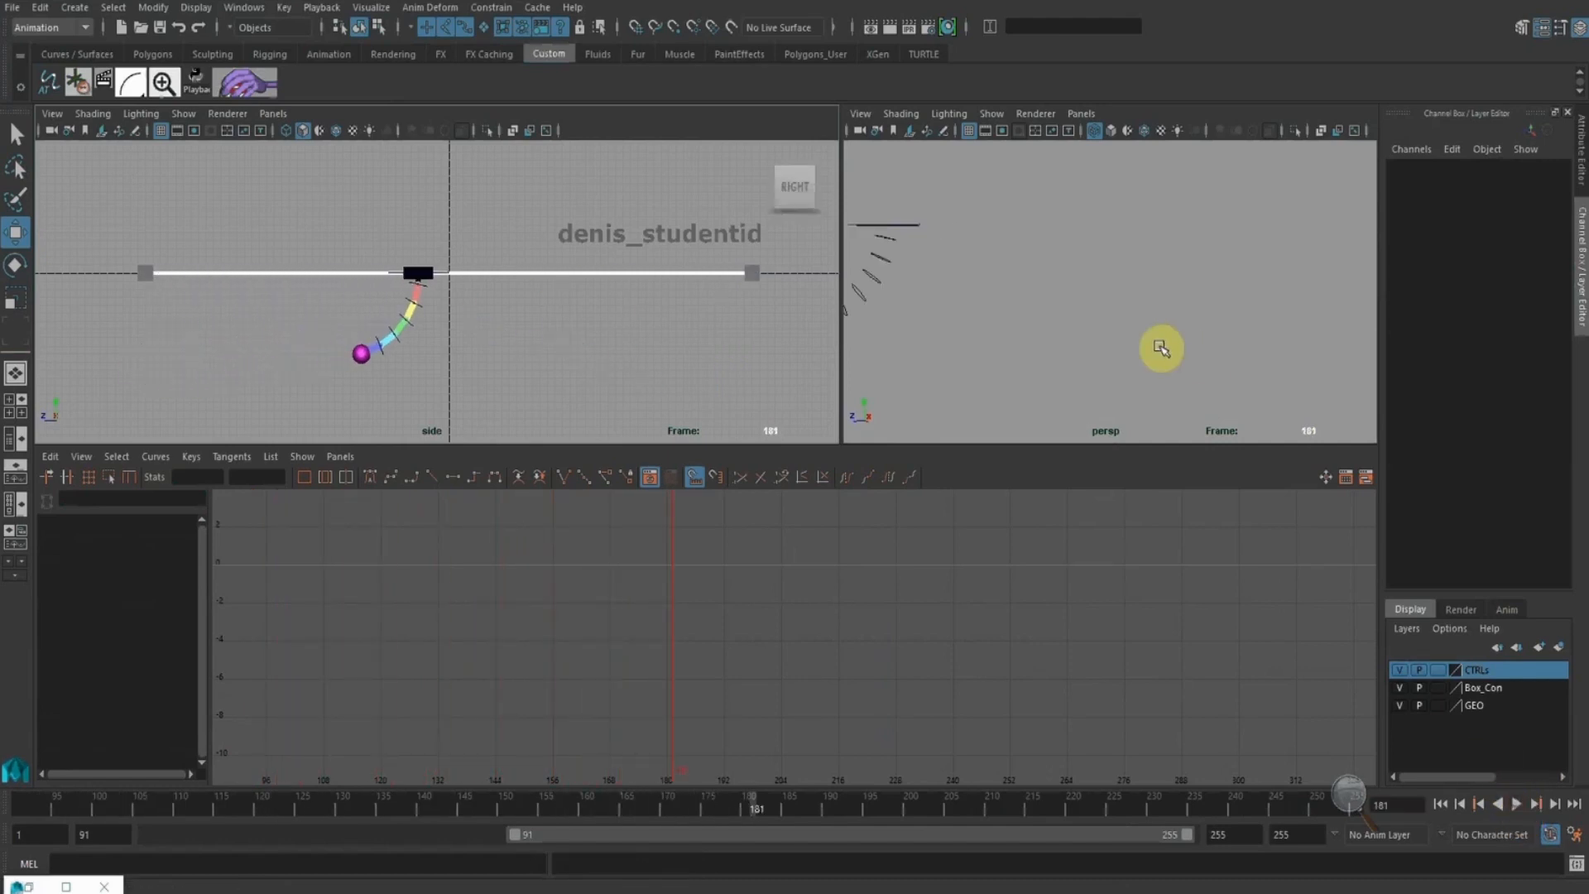
Raise the final move's lowest Rotate X key to about -13 and shift it and the preceding key about two frames earlier
middle_click_drag(1160, 351, 1245, 337, "alt")
left_click_drag(1117, 412, 945, 245)
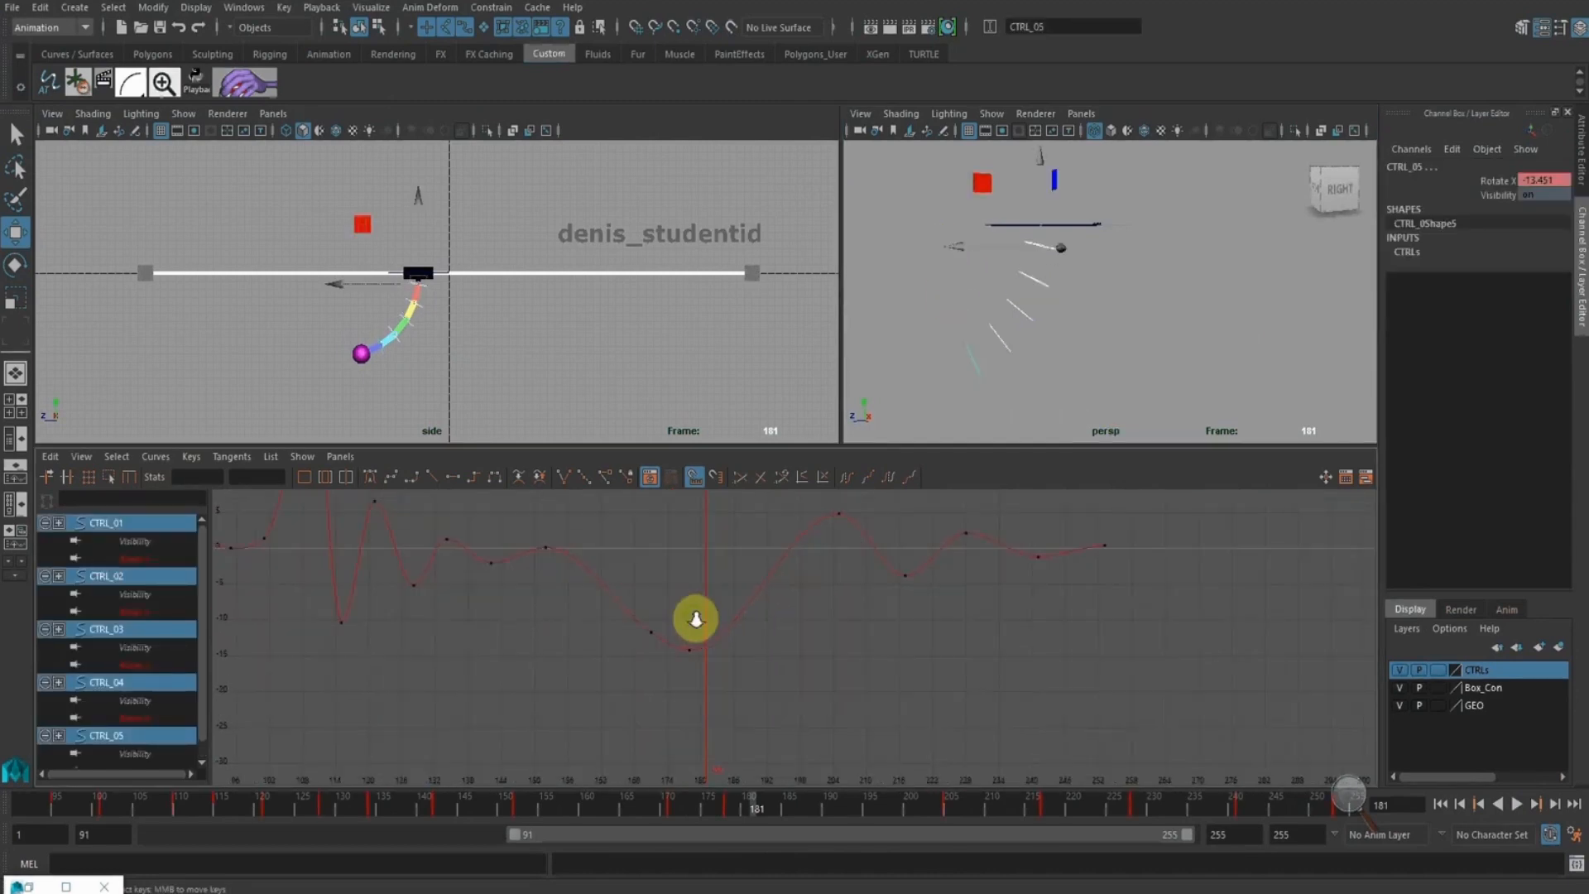
left_click_drag(720, 708, 719, 708)
middle_click_drag(720, 708, 718, 693)
left_click_drag(604, 611, 742, 684)
mouse_move(732, 672)
middle_mouse_down("shift")
mouse_move(713, 670)
mouse_move(712, 649)
middle_mouse_up("shift")
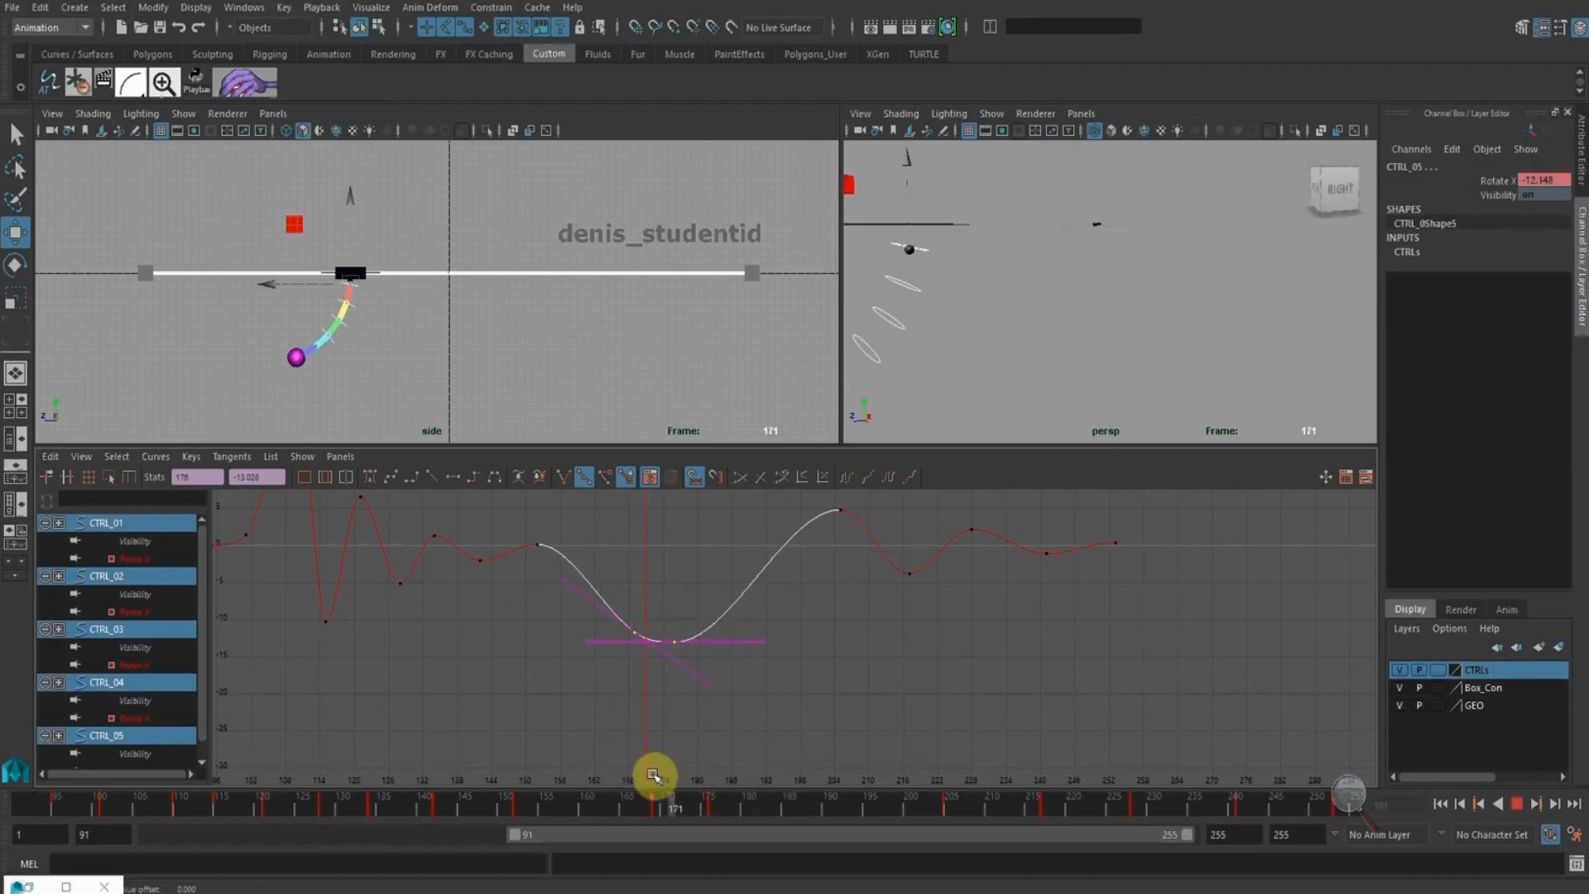
Play and scrub through the final base move up to frame 178 to review the drag
middle_click(512, 385)
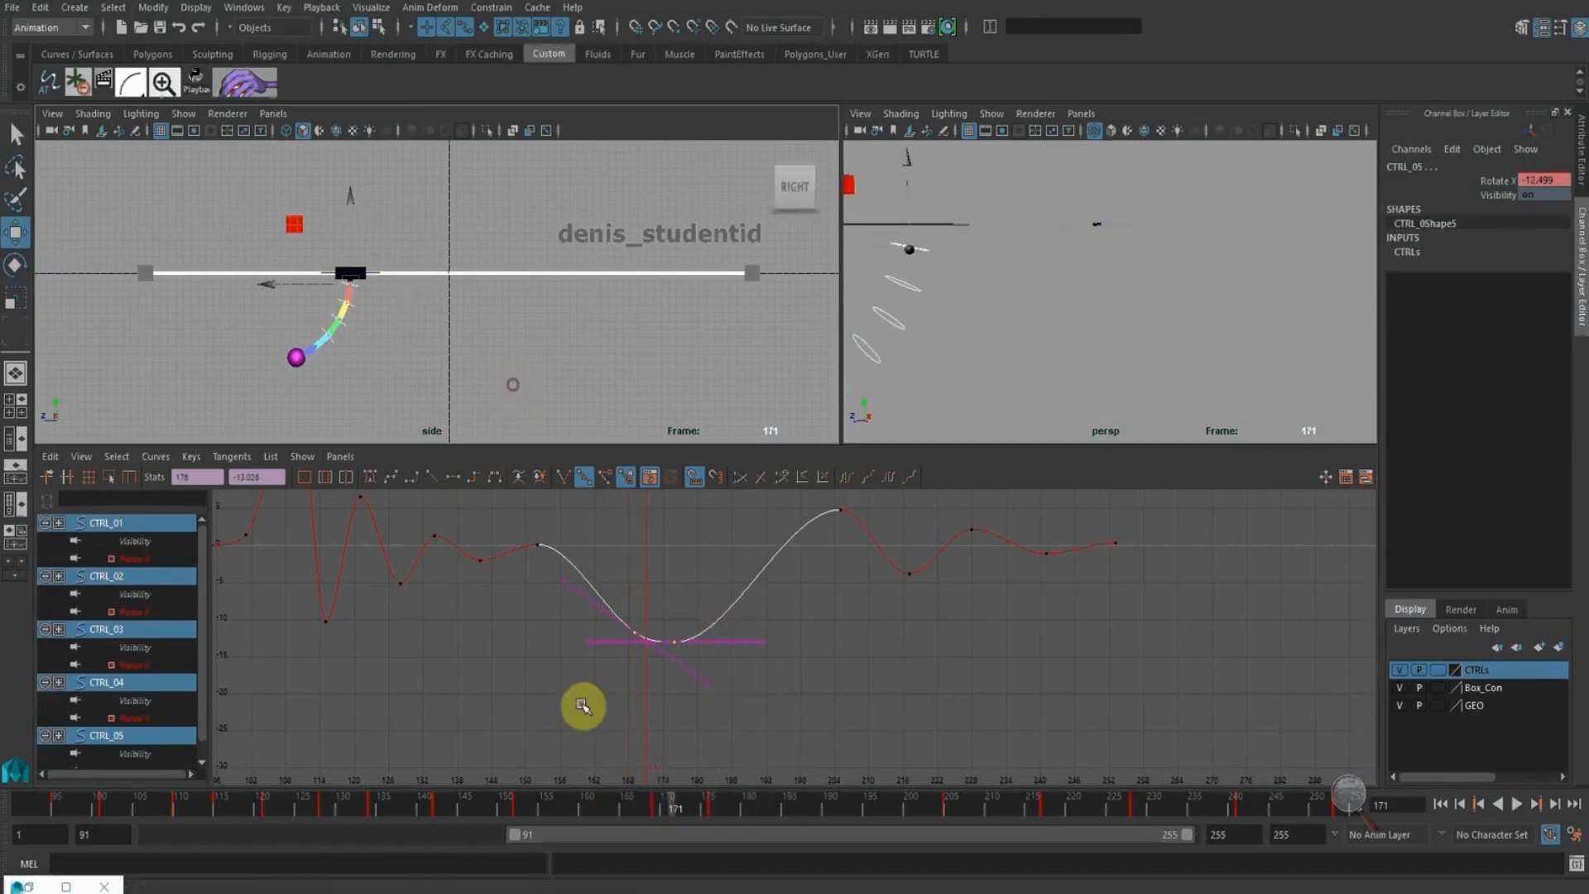
left_click(516, 803)
key("alt+v")
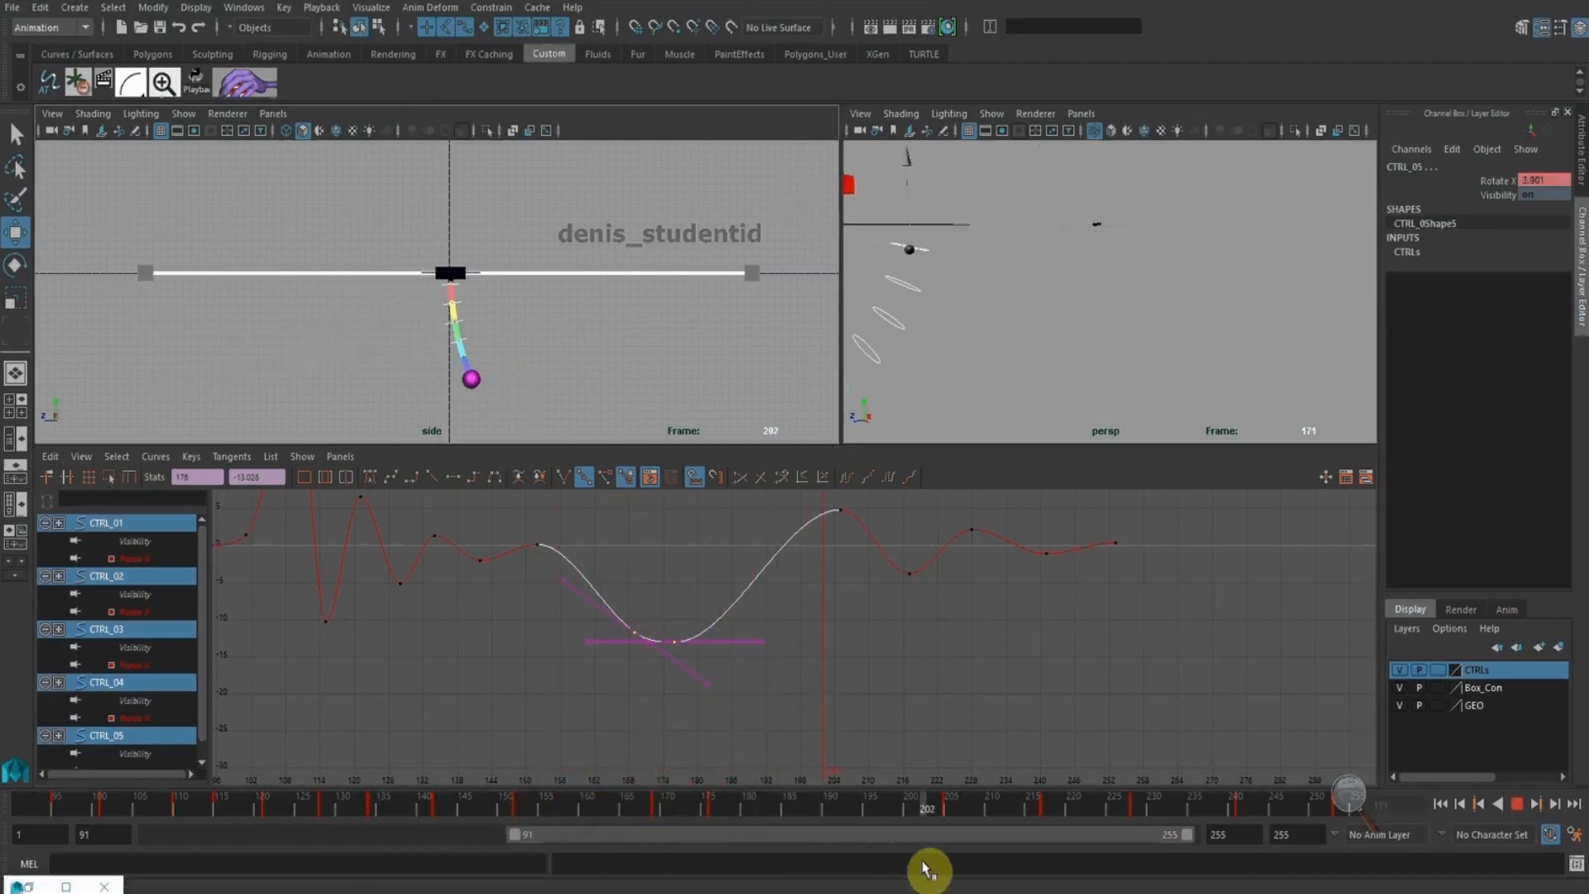
left_click_drag(430, 795, 729, 833)
Move the final move's lowest Rotate X key to frame 175 and raise it to about -12.5
left_click(660, 557)
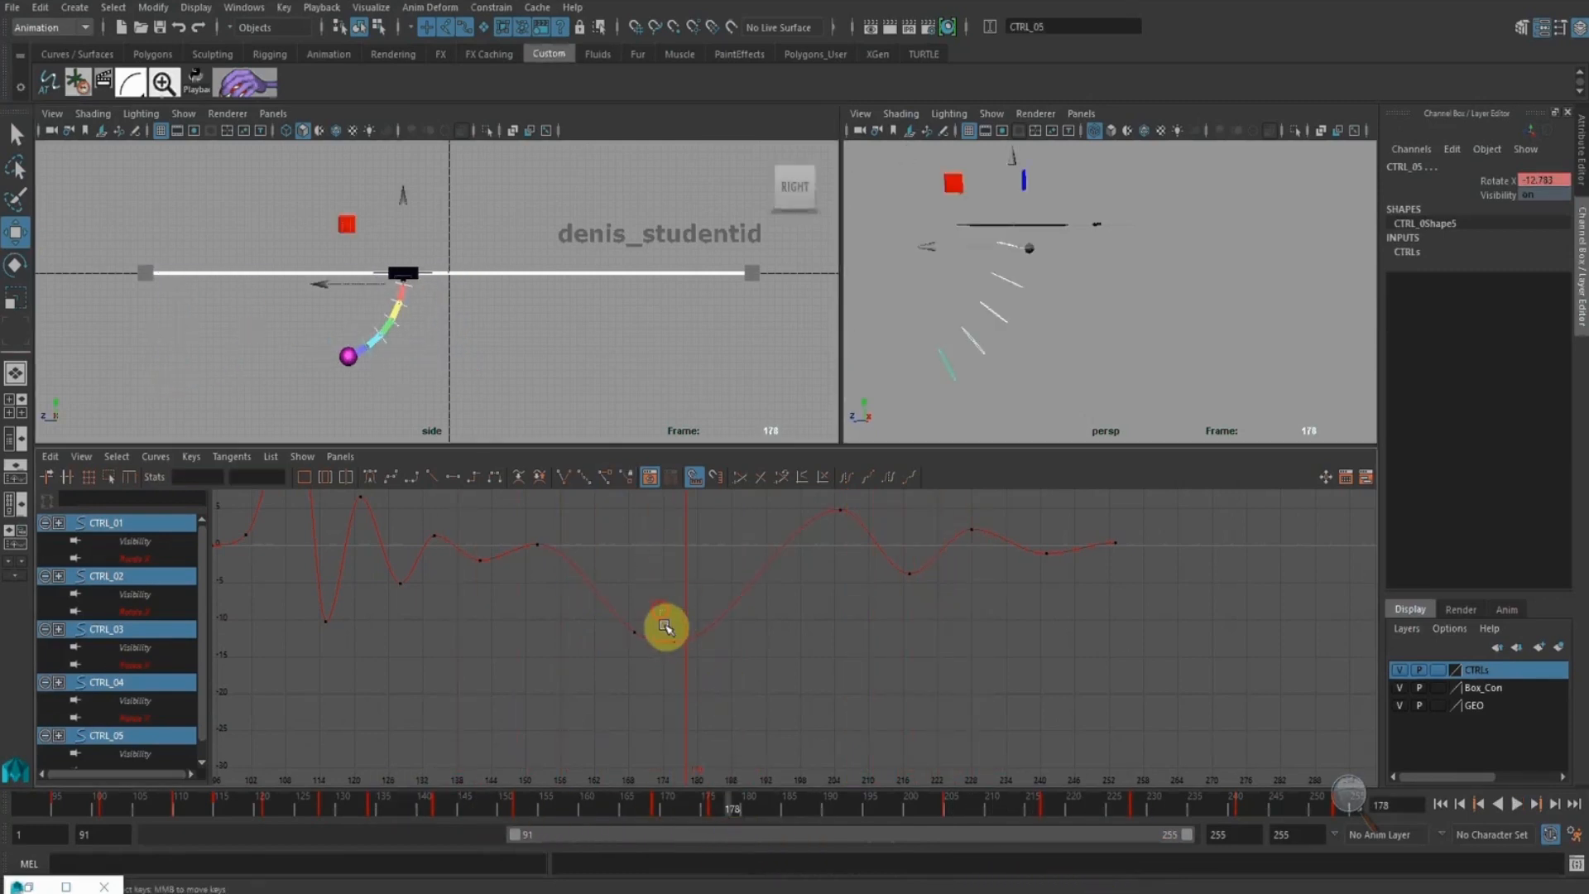
left_click_drag(667, 627, 708, 686)
middle_click_drag(702, 677, 700, 674, "shift")
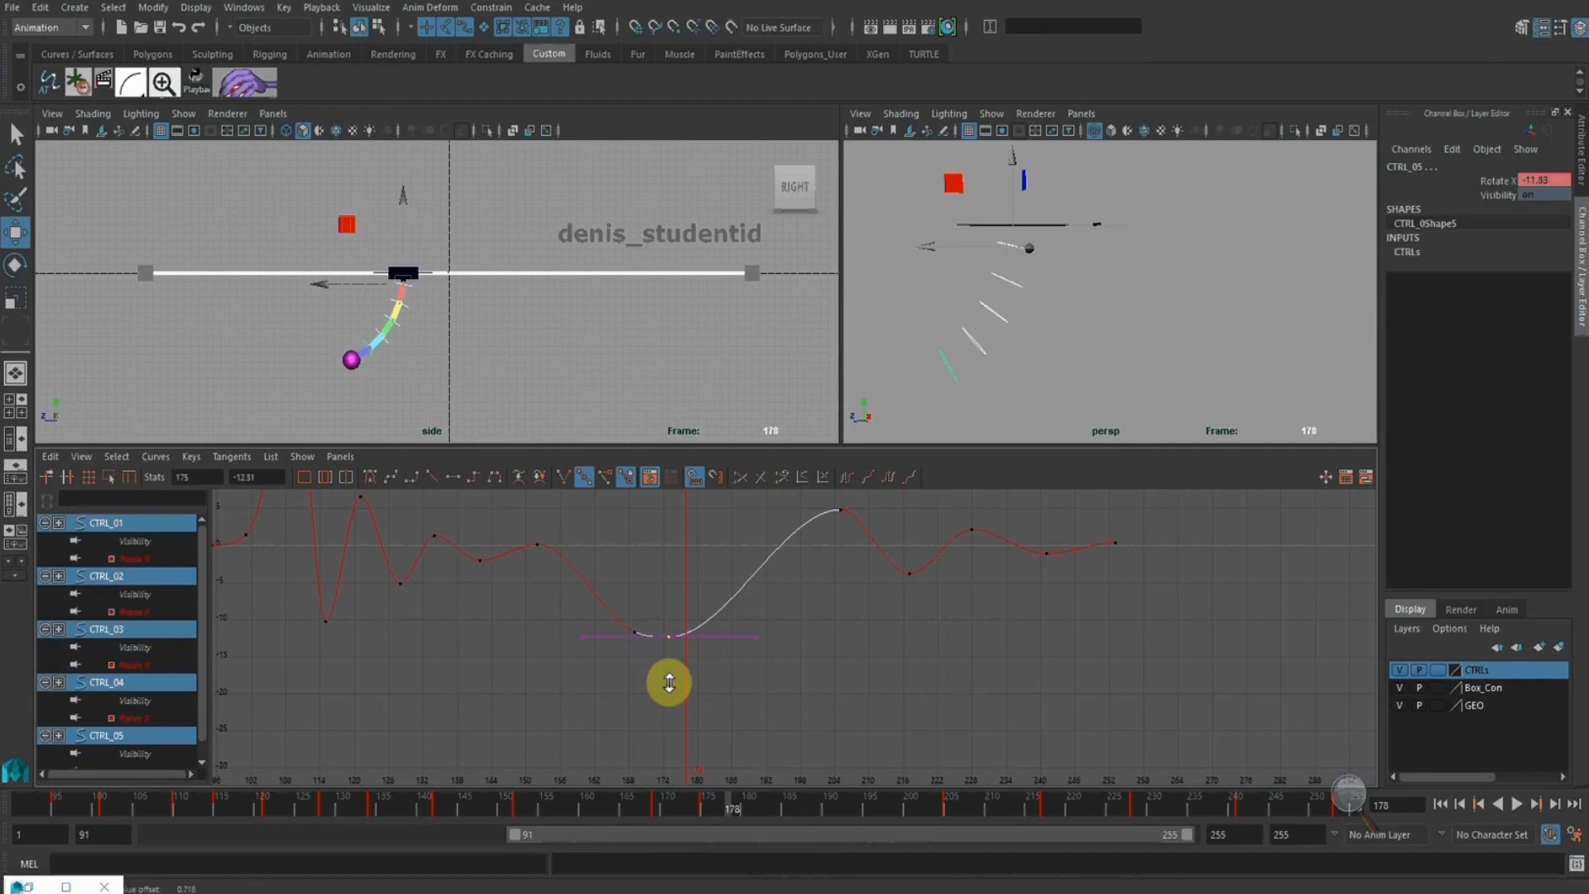
Play back the animation with nothing selected to review the adjusted drag
left_click(590, 416)
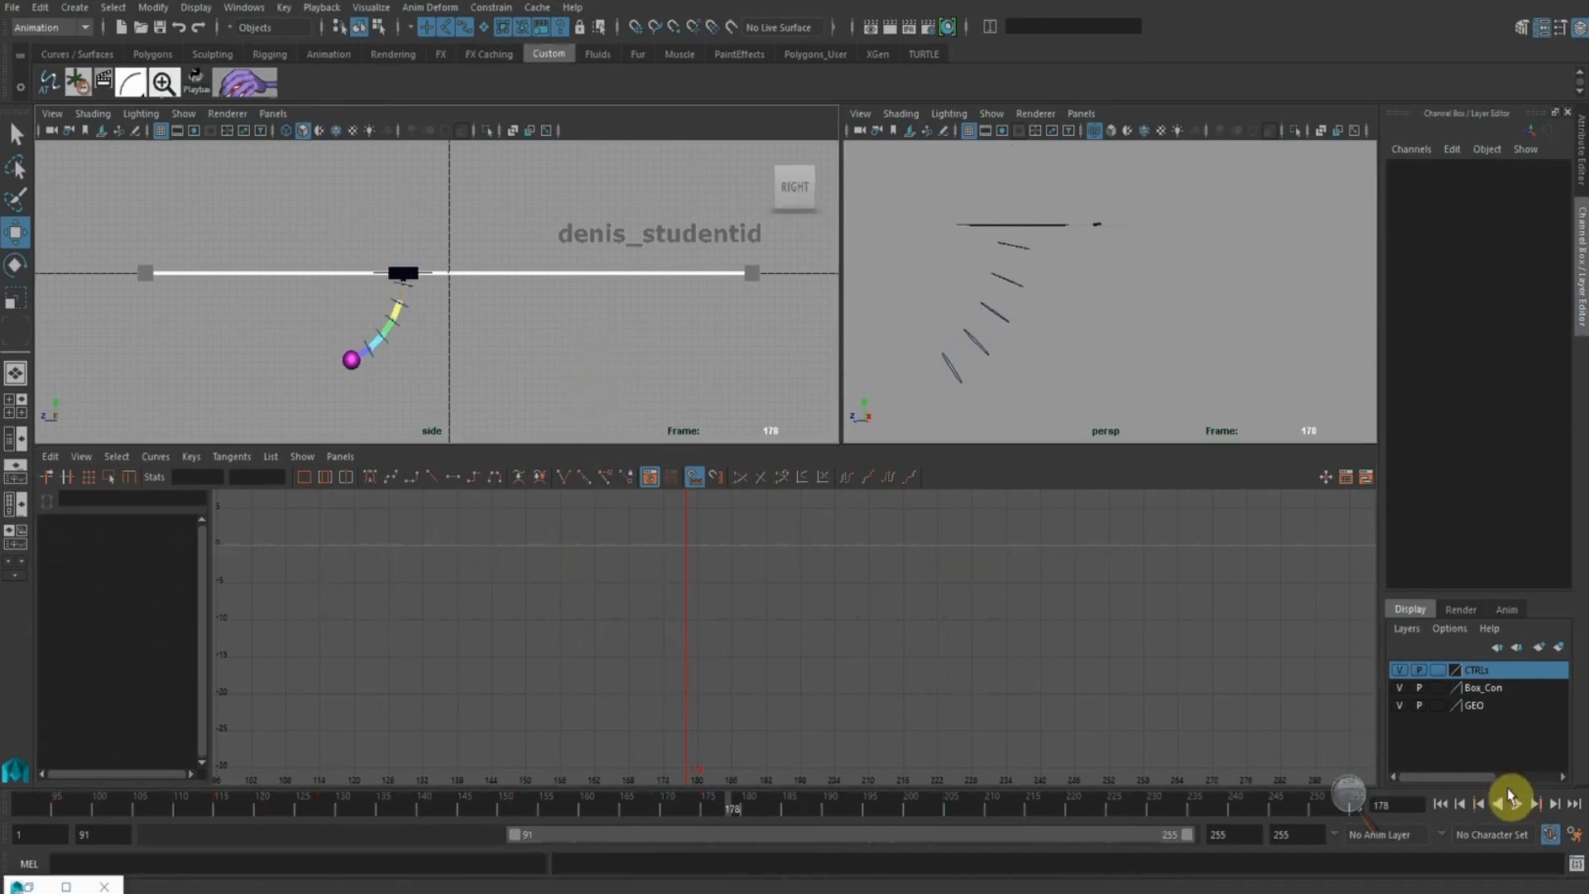
left_click(1515, 803)
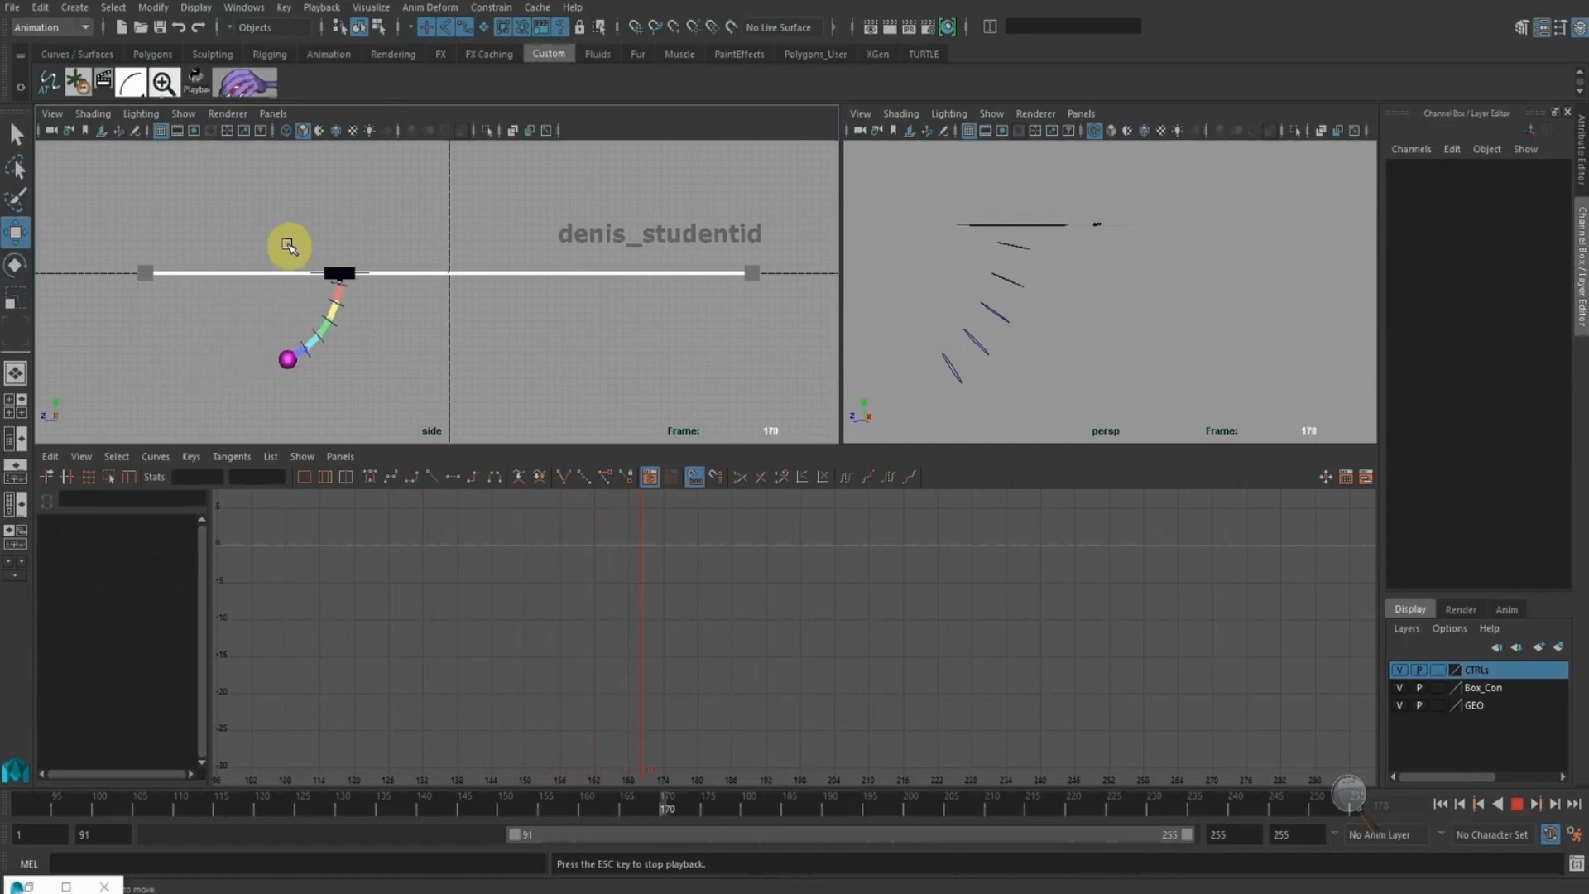
left_click(1518, 803)
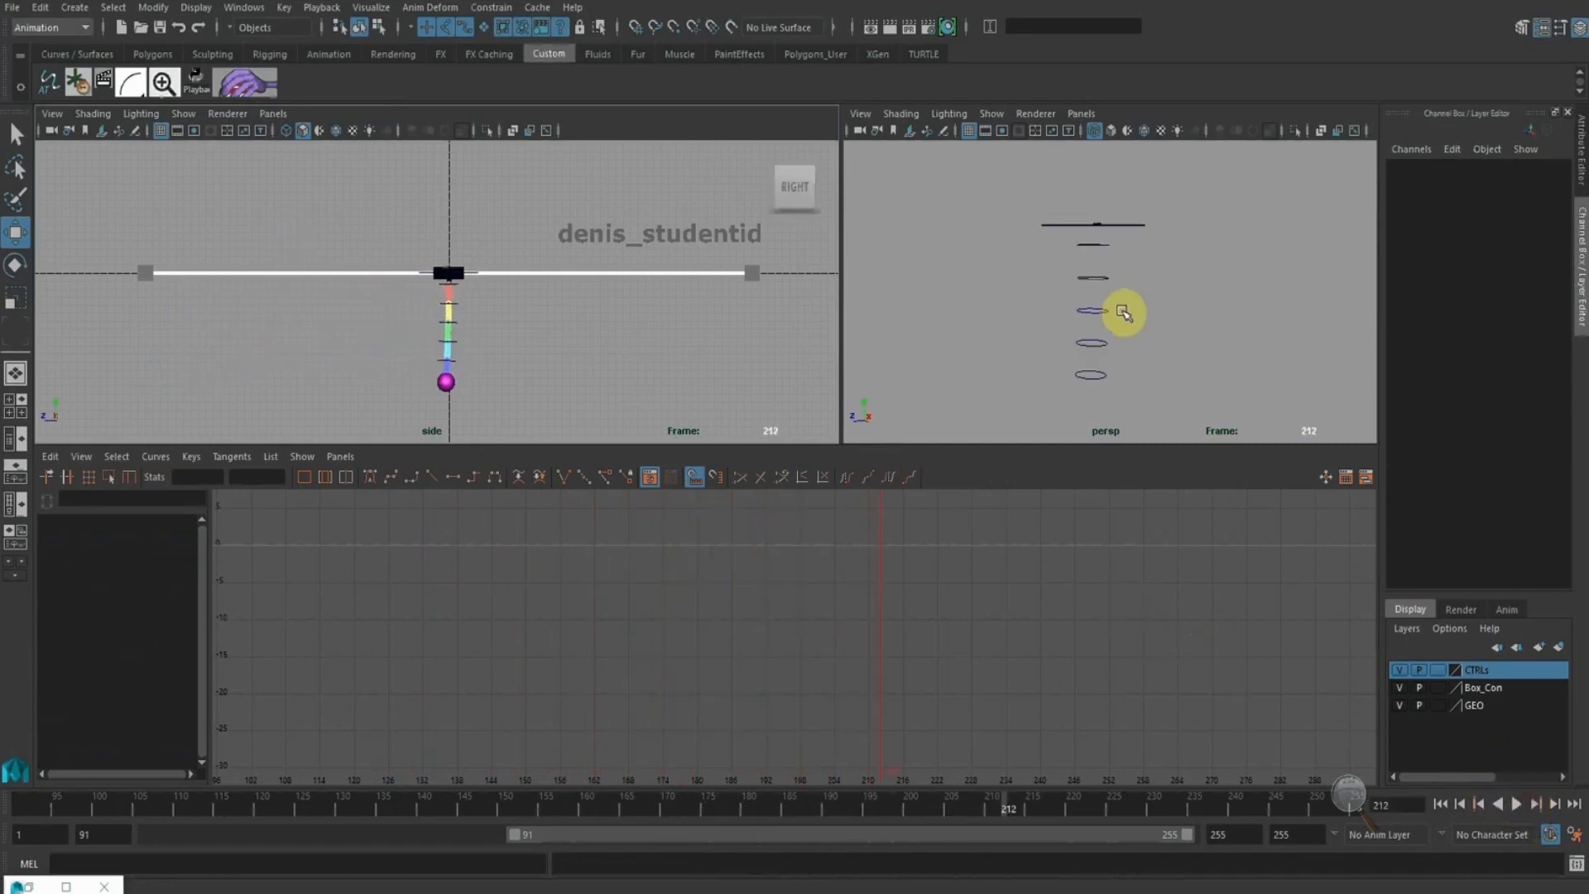
Raise the controls' Rotate X key at frame 134 to about 3.7 for a stronger swing
left_click_drag(1172, 422, 1001, 242)
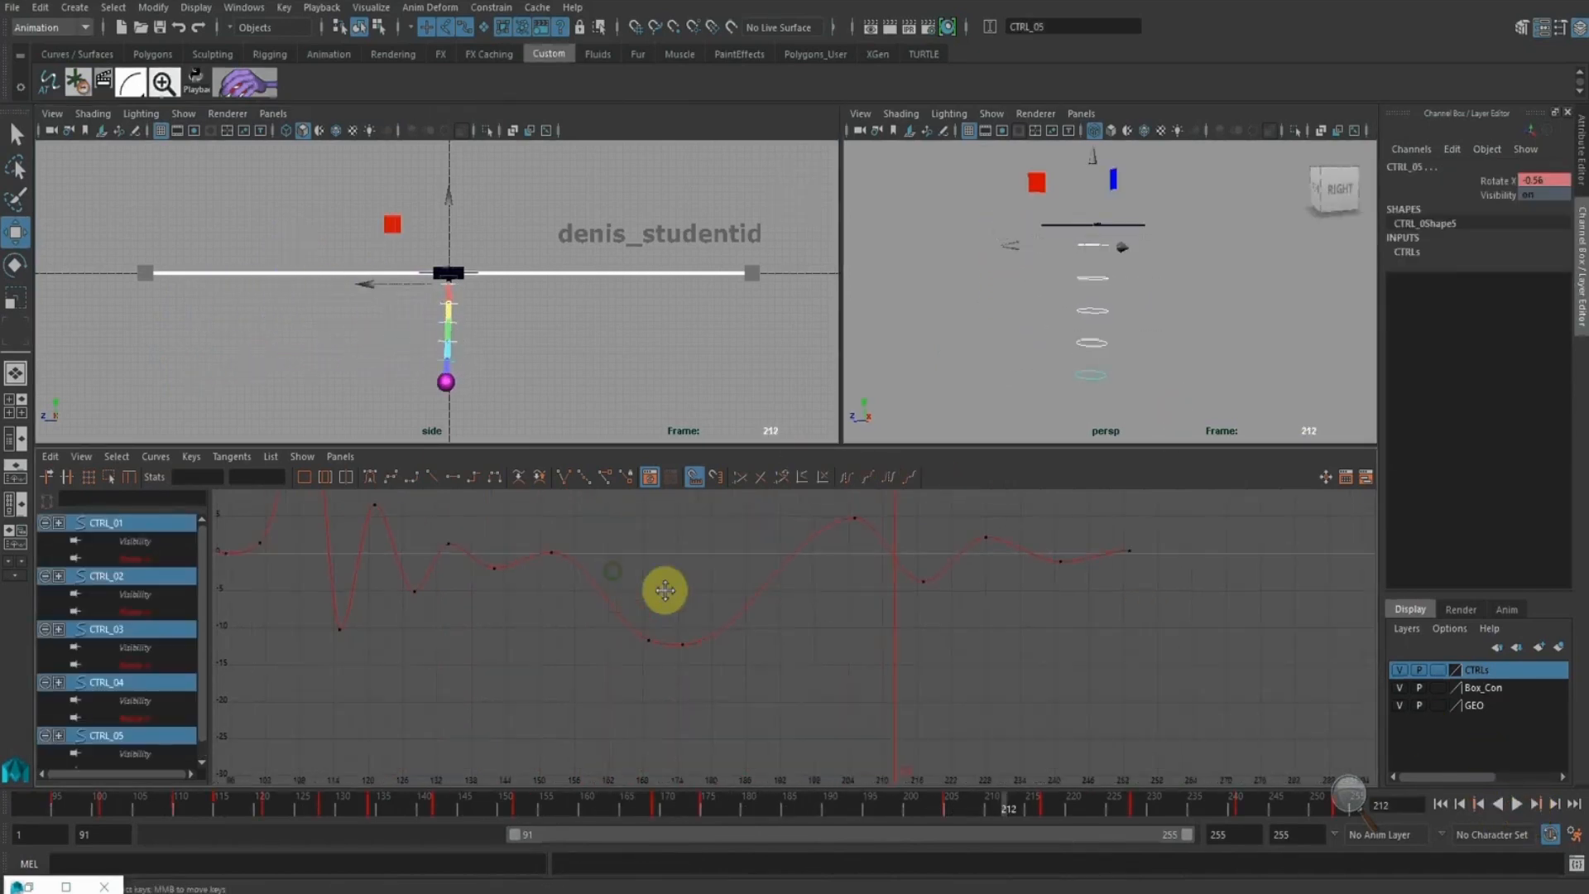
left_click_drag(192, 805, 377, 820)
right_click(250, 358)
key("alt+v")
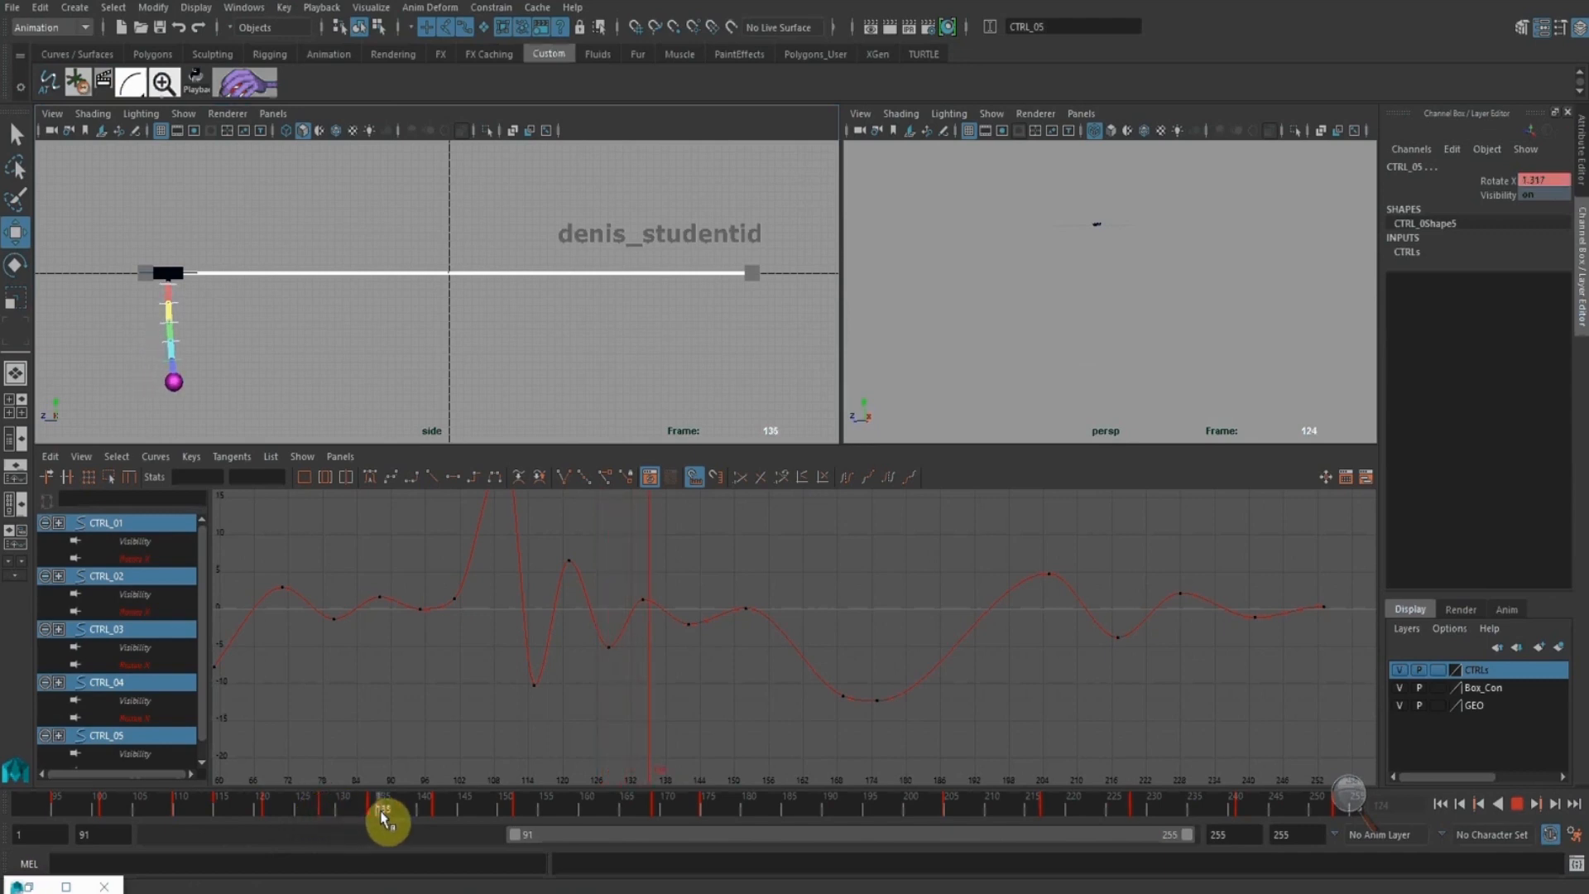
left_click_drag(624, 572, 654, 658)
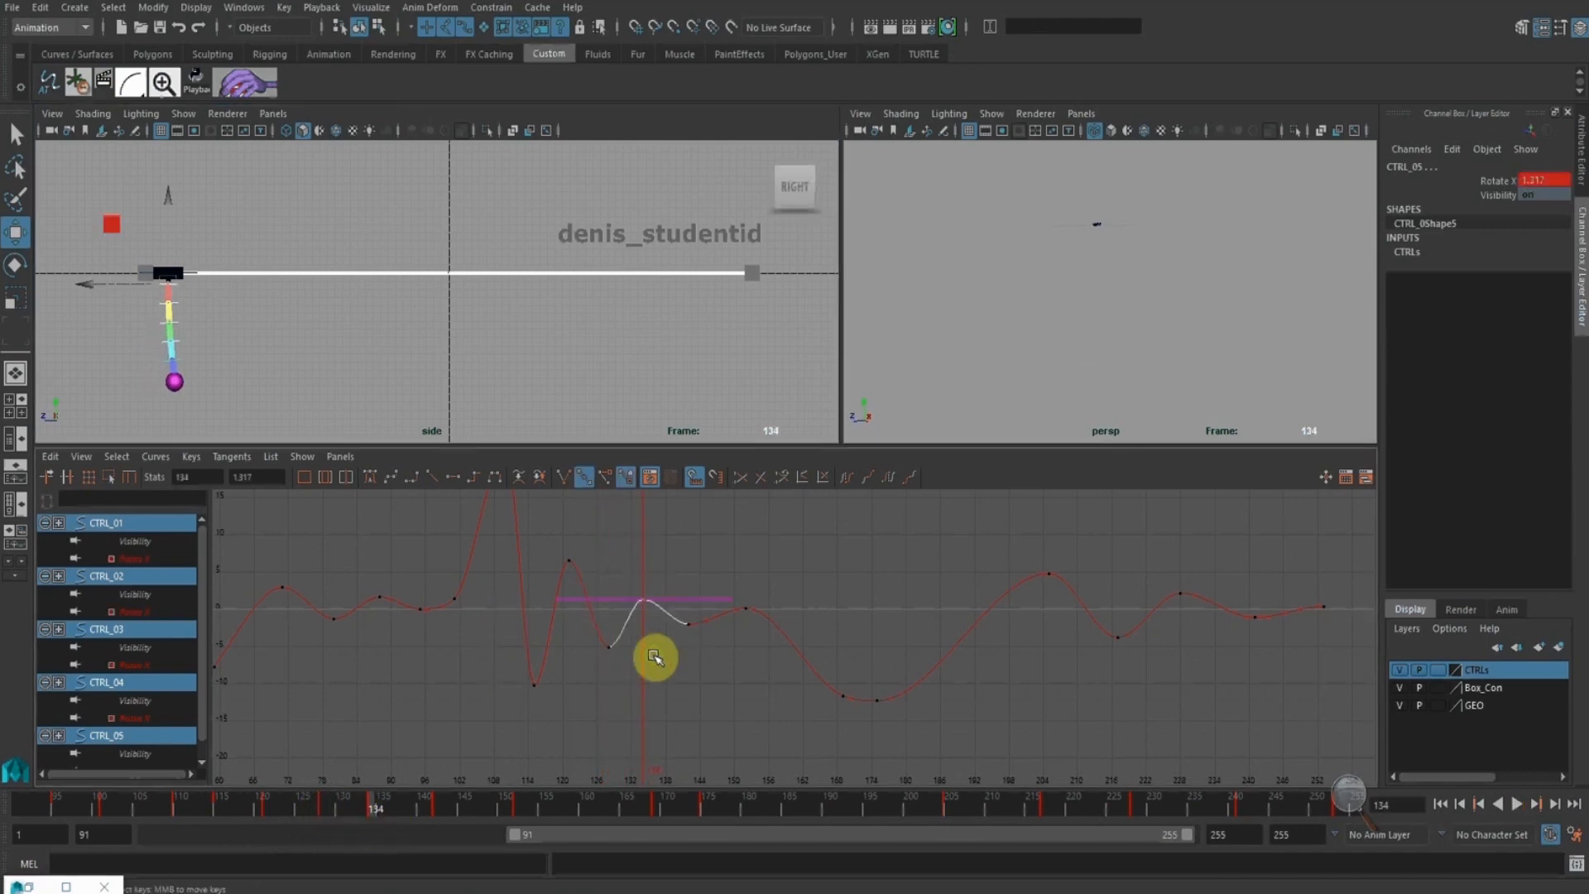
middle_click_drag(649, 633, 649, 617)
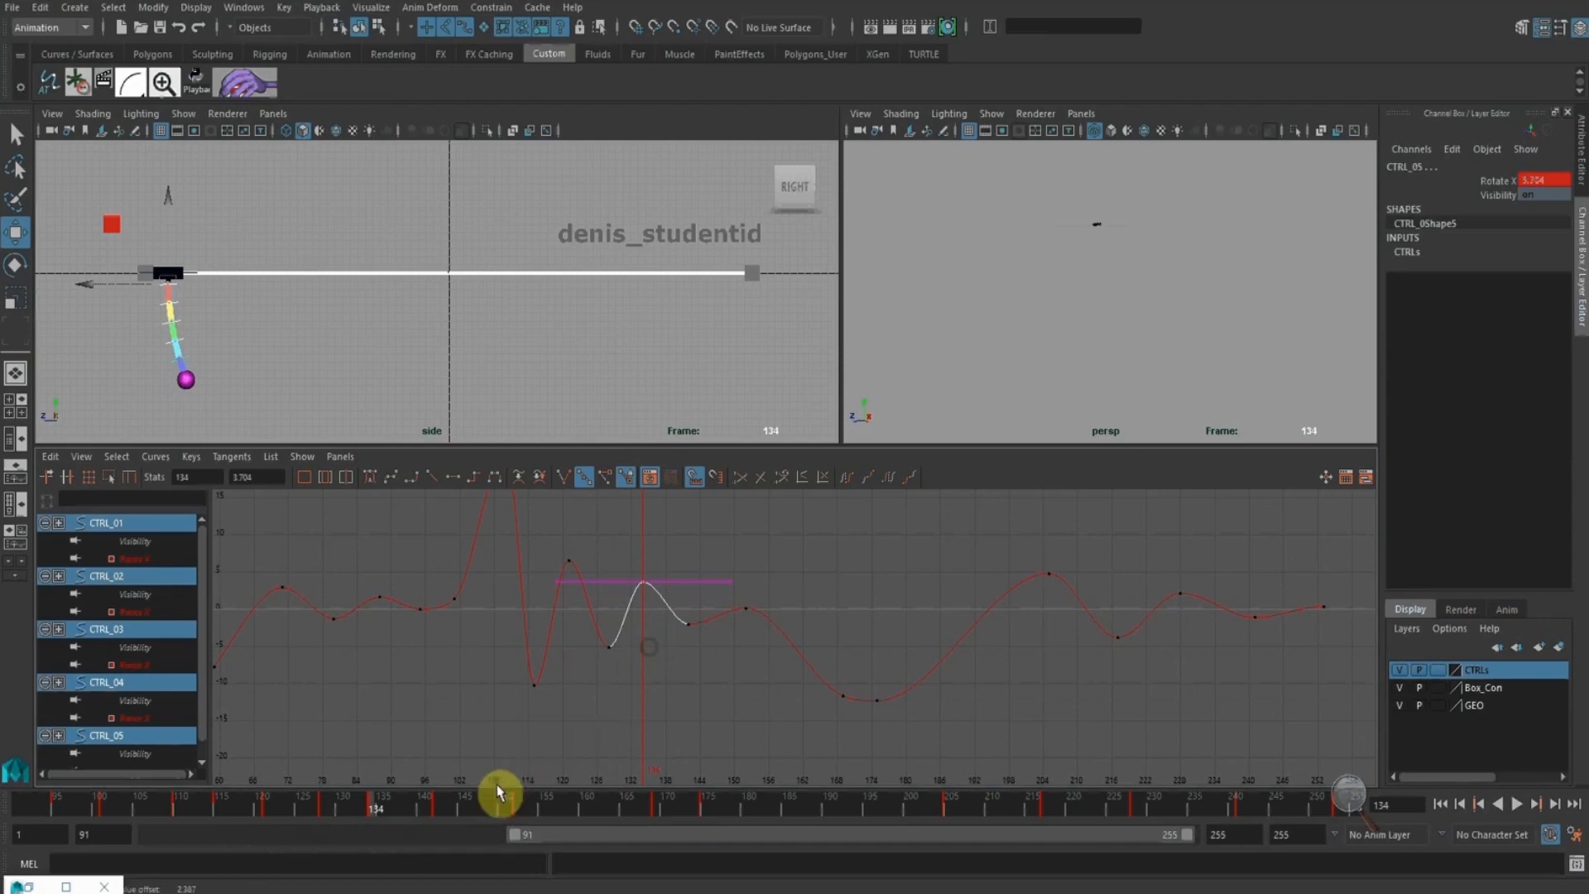
Raise the Rotate X key at frame 152 to about 1.2
left_click_drag(408, 808, 519, 820)
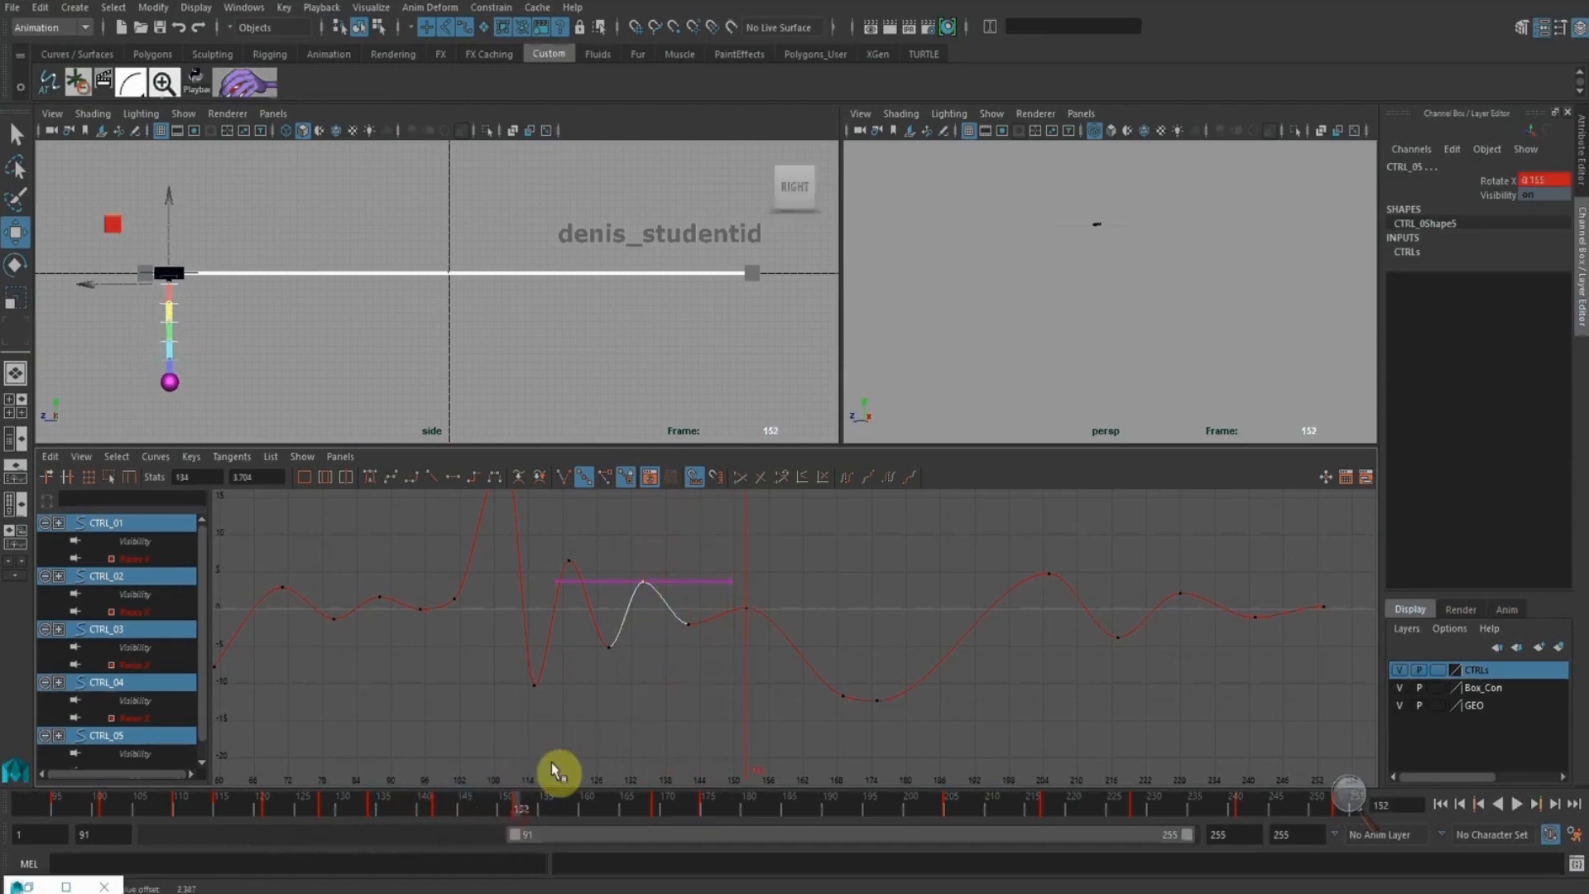
left_click(747, 610)
middle_click_drag(749, 649, 753, 666)
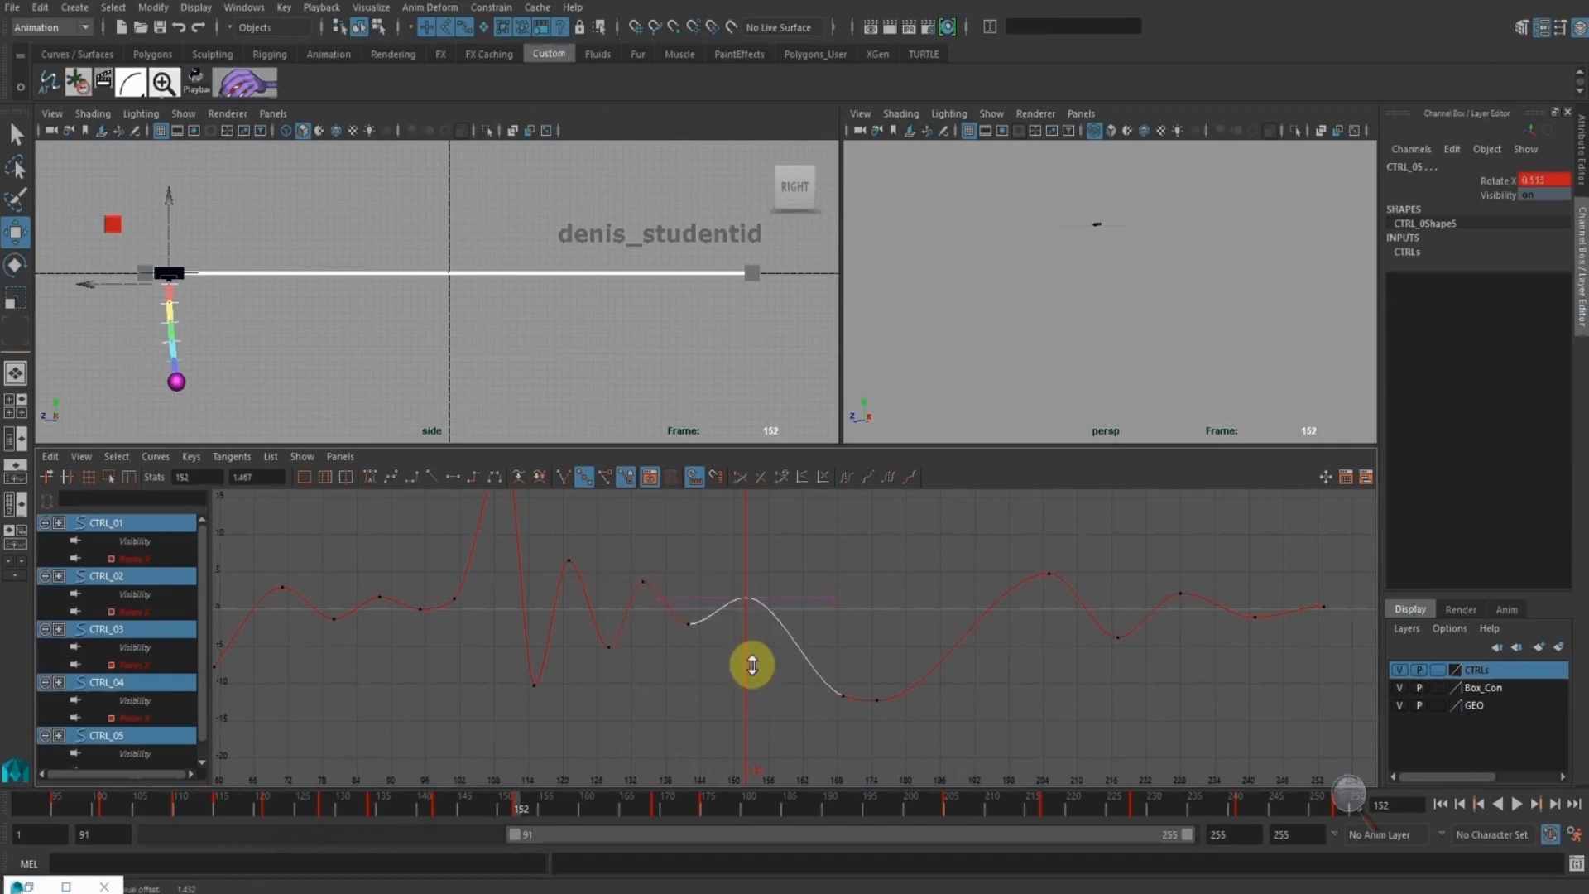
Key Rotate X at frame 157, lower that key to about -4.5 and steepen its tangent
mouse_move(545, 808)
left_mouse_down()
mouse_move(524, 808)
mouse_move(559, 809)
left_mouse_up()
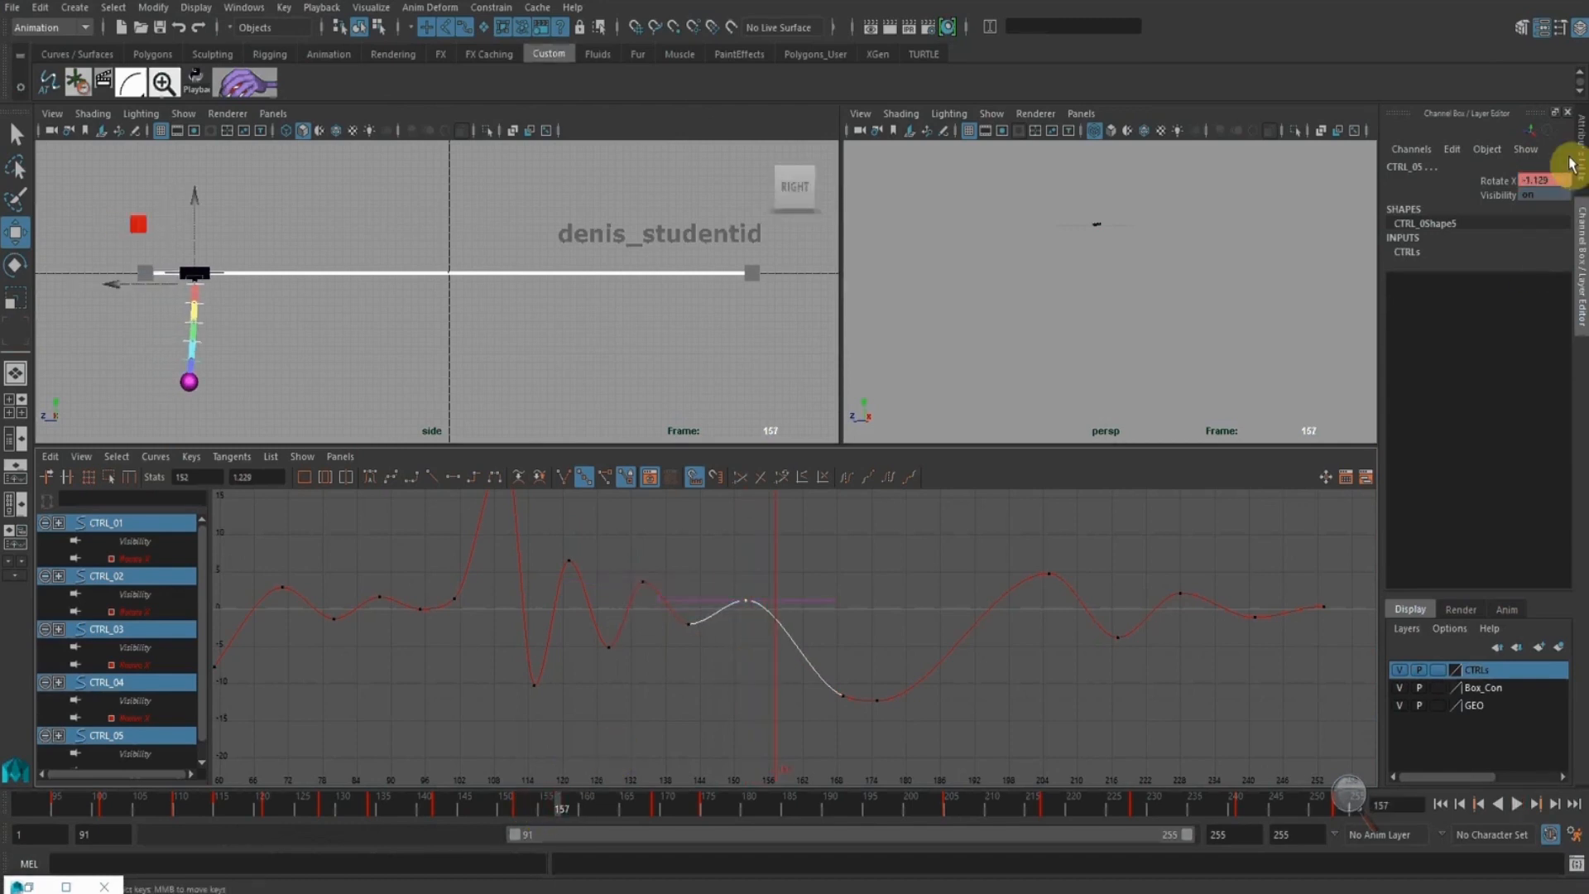
left_click(1499, 180)
right_click(1498, 180)
left_click(1492, 212)
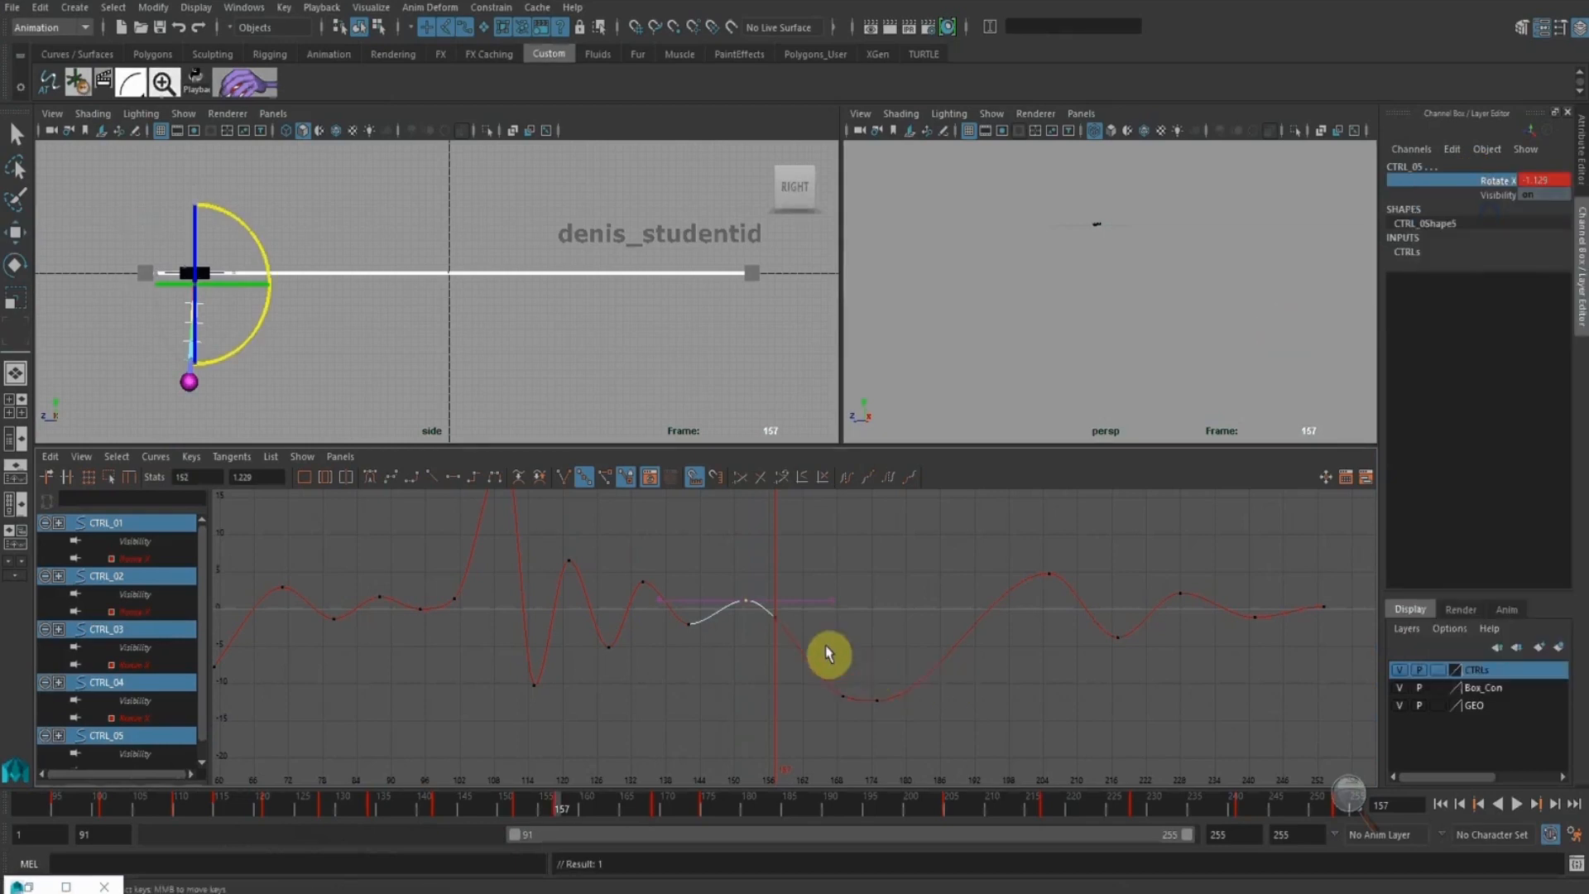
mouse_move(762, 576)
middle_mouse_down()
mouse_move(778, 536)
mouse_move(780, 563)
middle_mouse_up()
left_click_drag(686, 549, 735, 595)
middle_click_drag(723, 556, 728, 551)
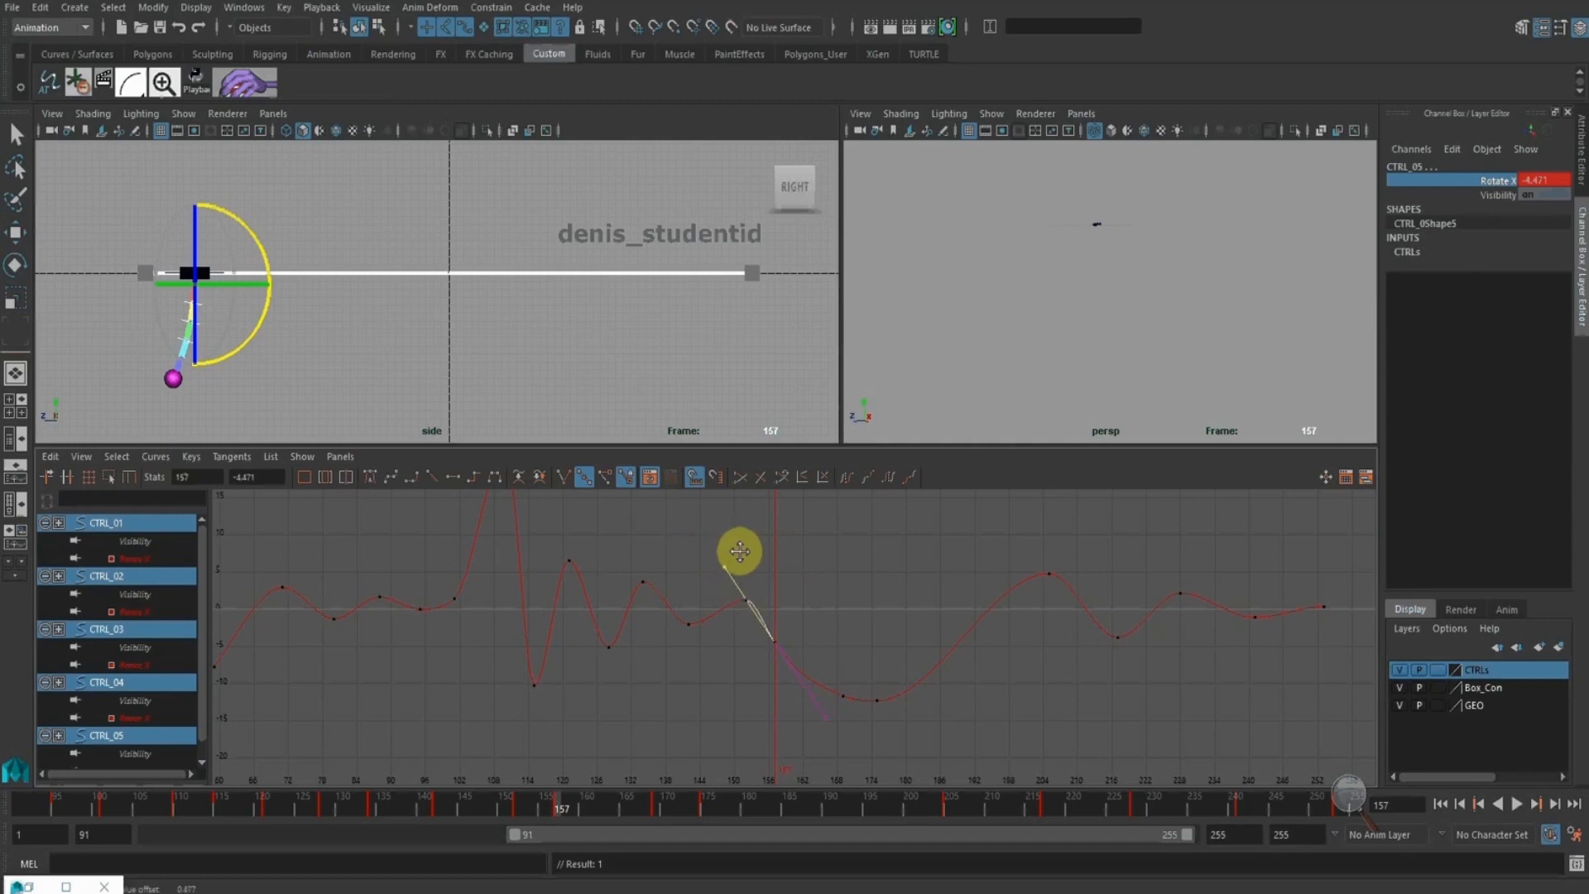
Move the Rotate X key at frame 152 to frame 151
left_click_drag(393, 809, 574, 853)
left_click(767, 515)
left_click_drag(707, 573, 762, 625)
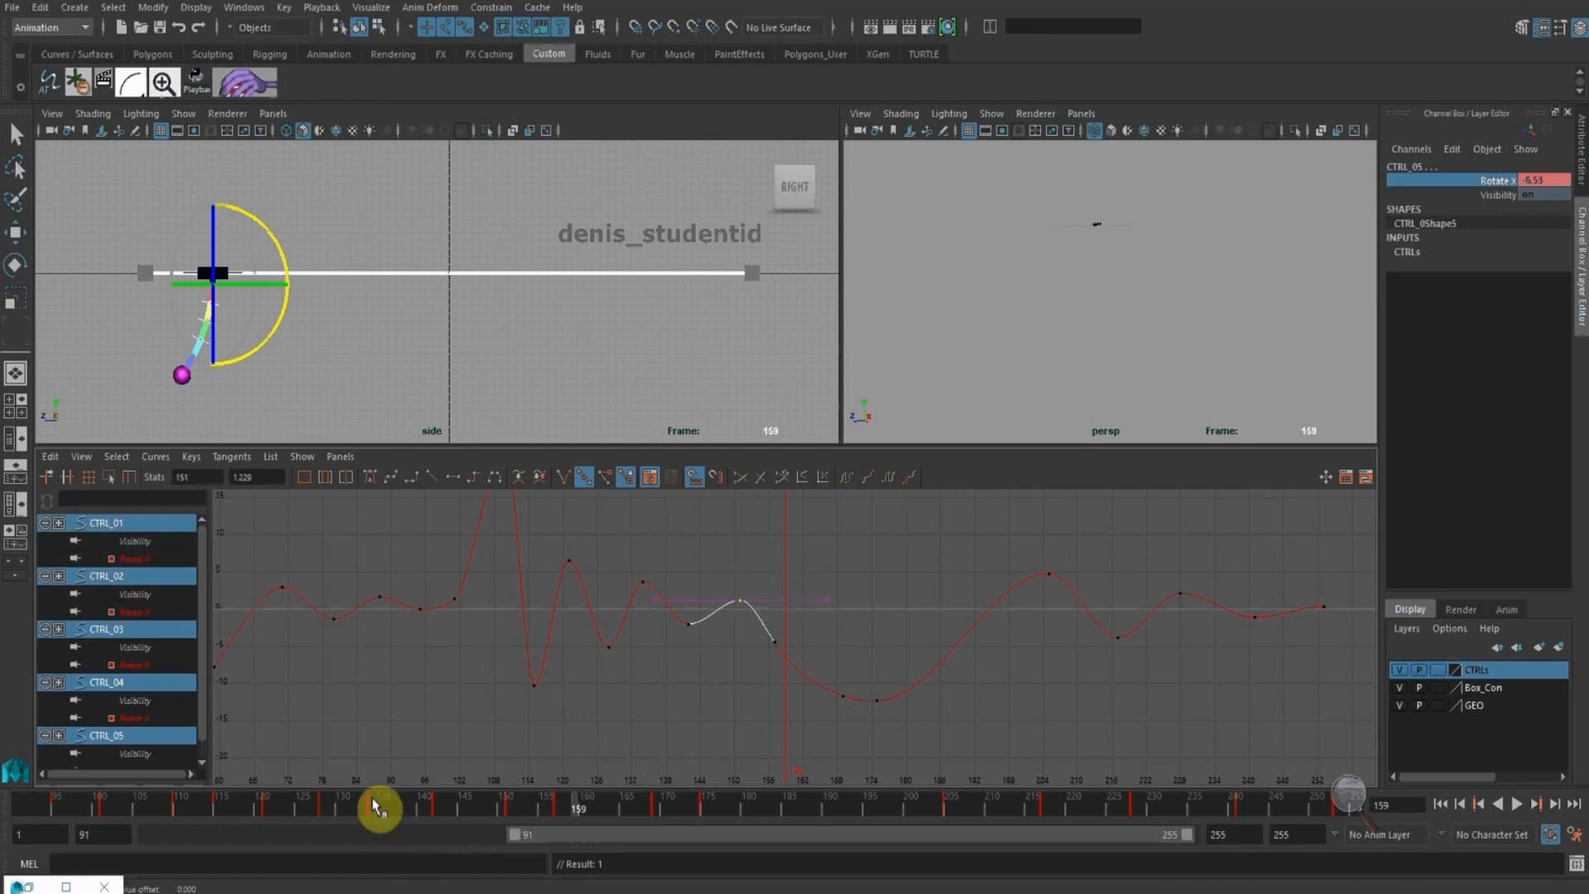
Scrub from about frame 134 to frame 172 to review the start of the final base move, then deselect the controls
left_click_drag(375, 807, 679, 816)
left_click(590, 361)
key("w")
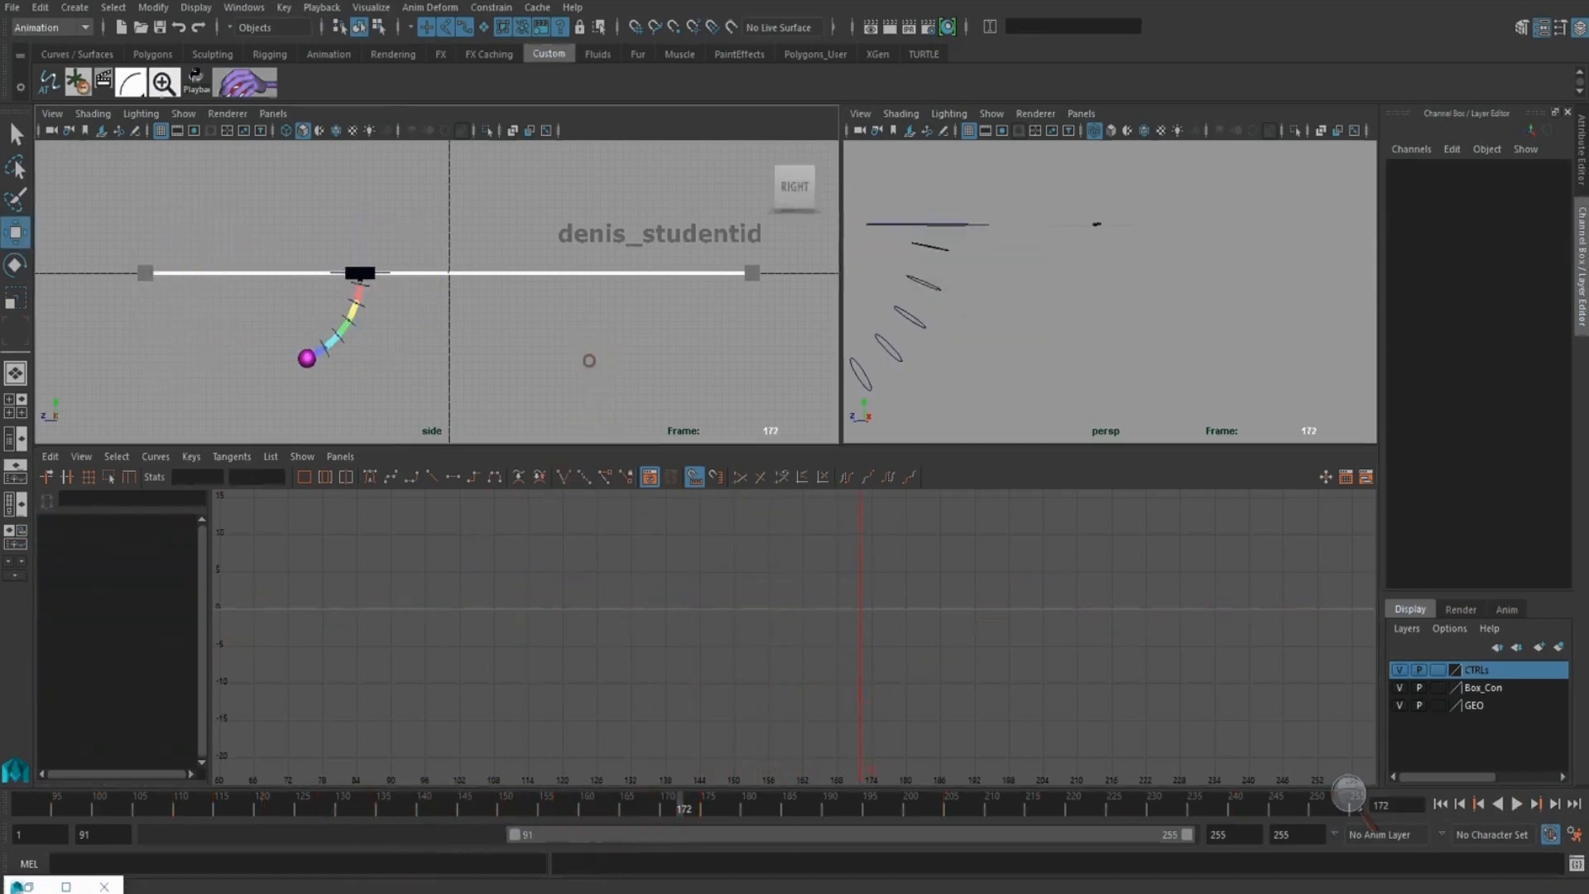
Play back the final base move and its settling swings, then extend the playback range to frames 1–255
left_click(1518, 804)
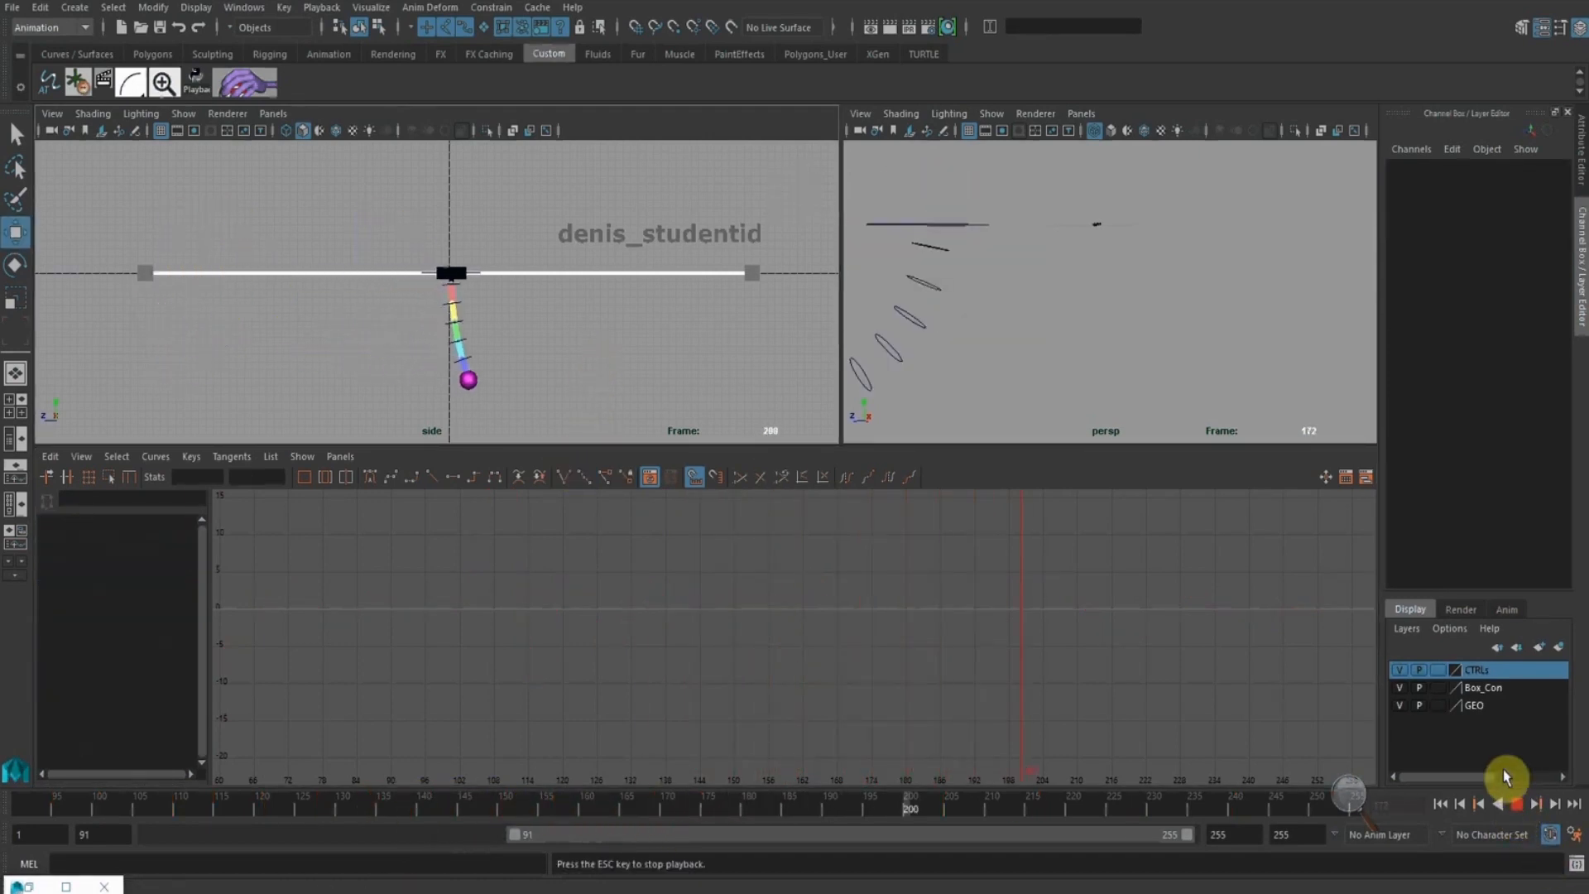
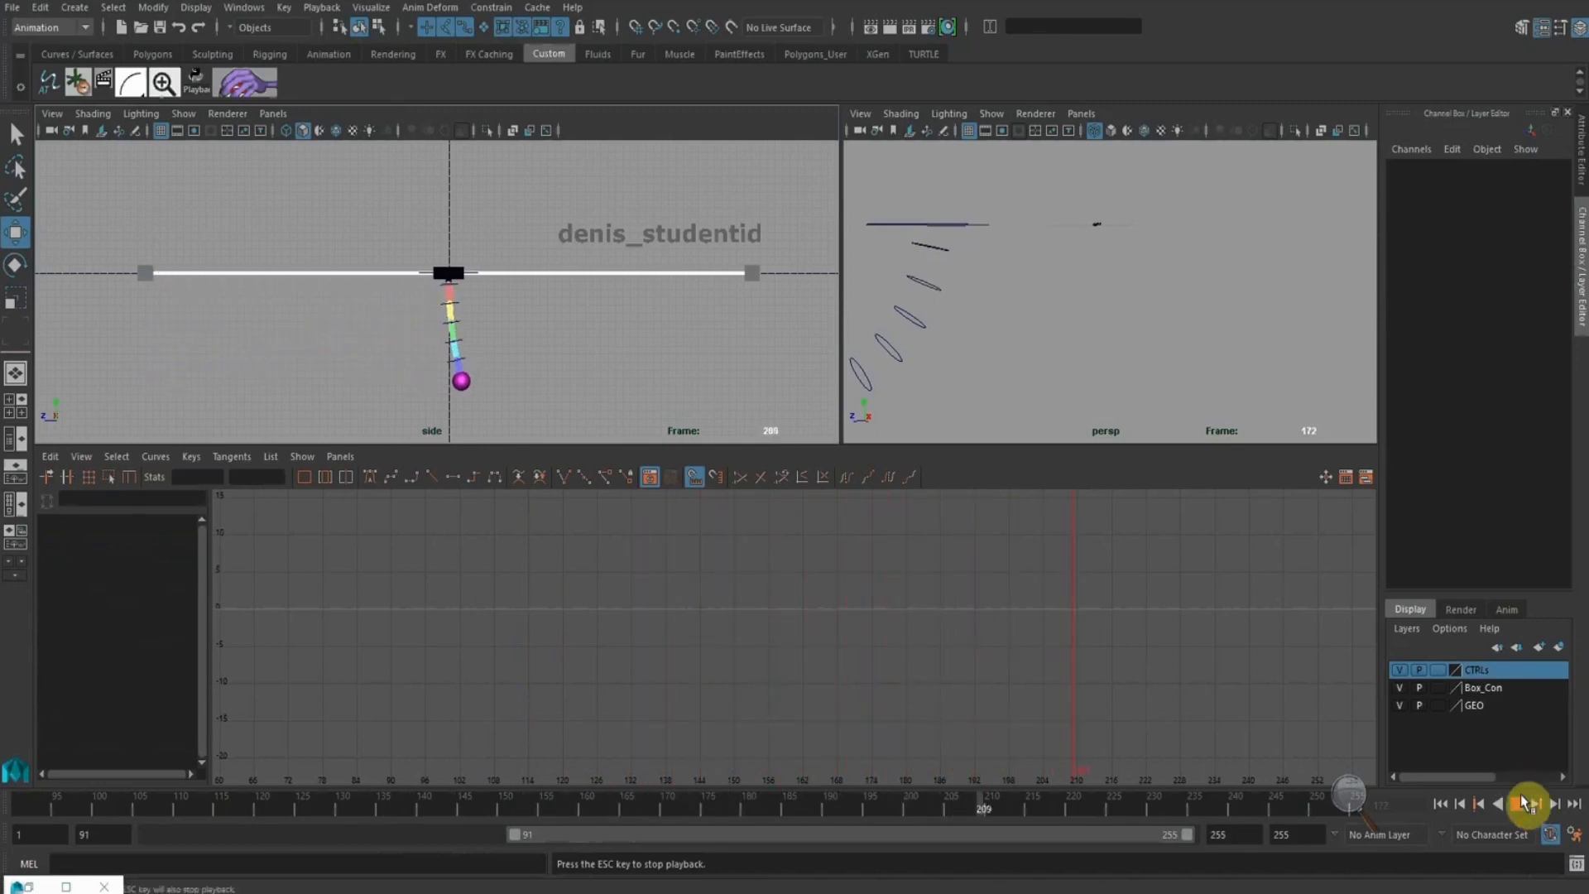
left_click(1517, 803)
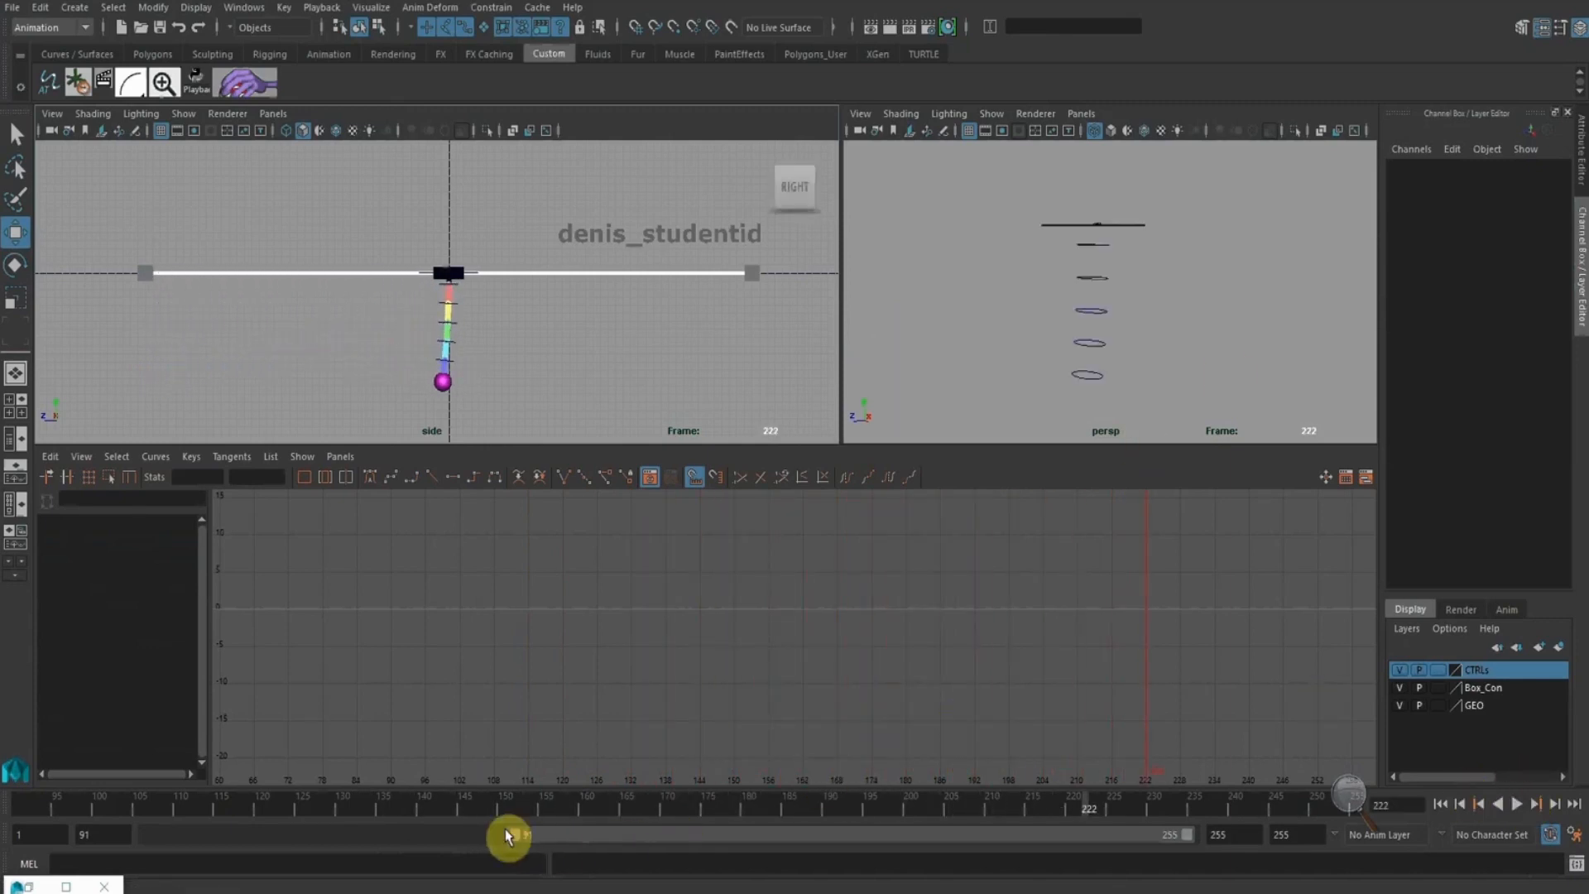
left_click_drag(515, 836, 114, 845)
left_click_drag(823, 836, 1256, 884)
Adjust the perspective view around the pendulum controls, go to frame 1 and select all five controls to show their full Rotate X curves
left_click_drag(1209, 329, 1141, 322, "alt")
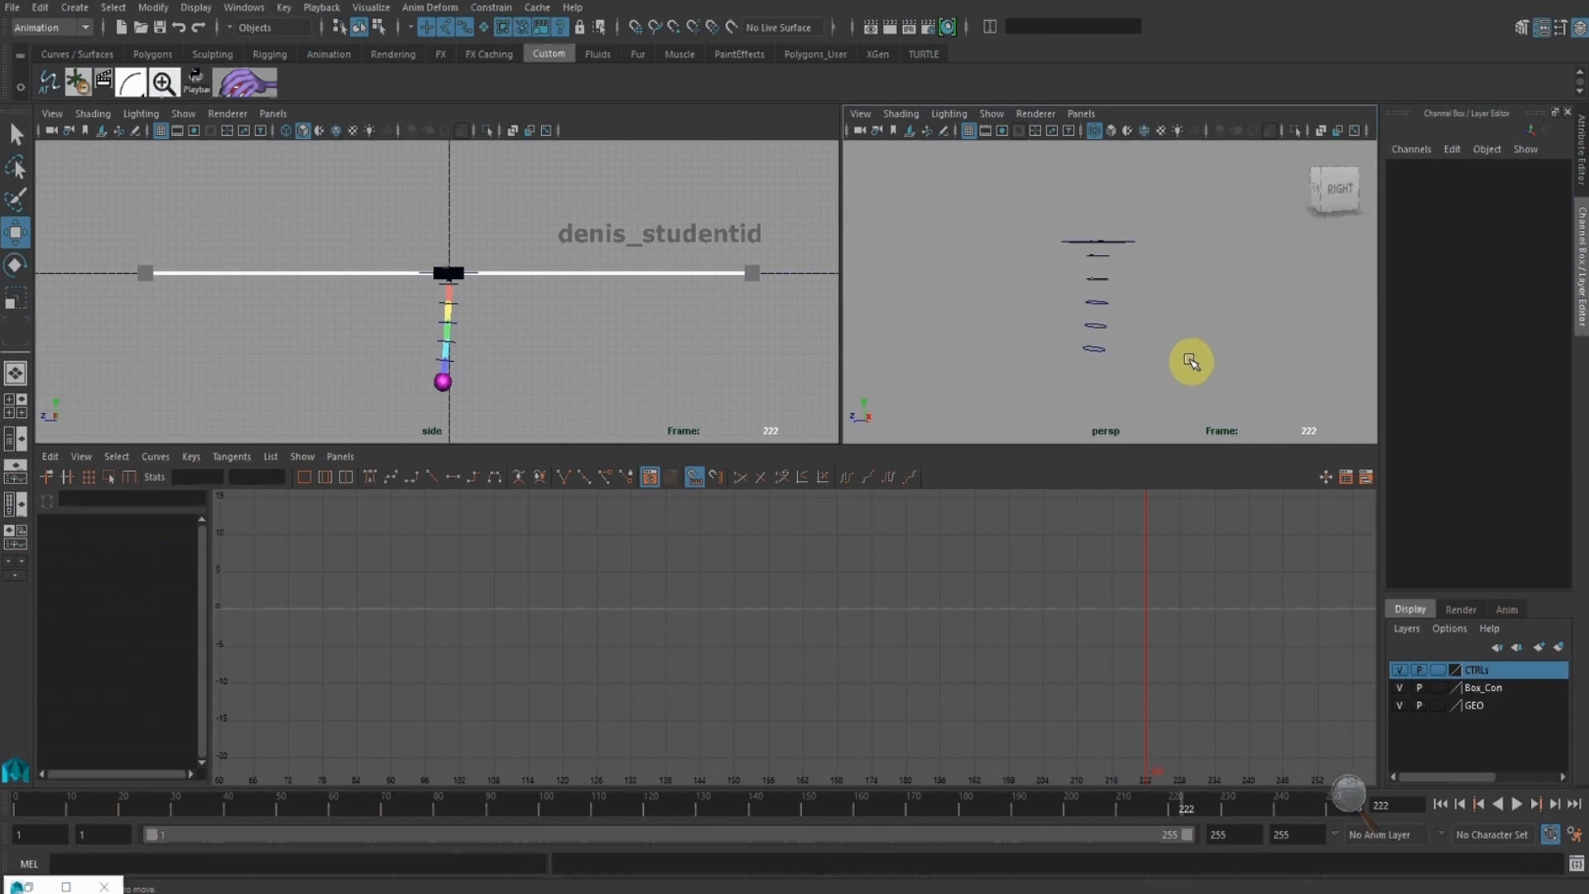
left_click_drag(1174, 396, 1155, 351)
left_click(1105, 261)
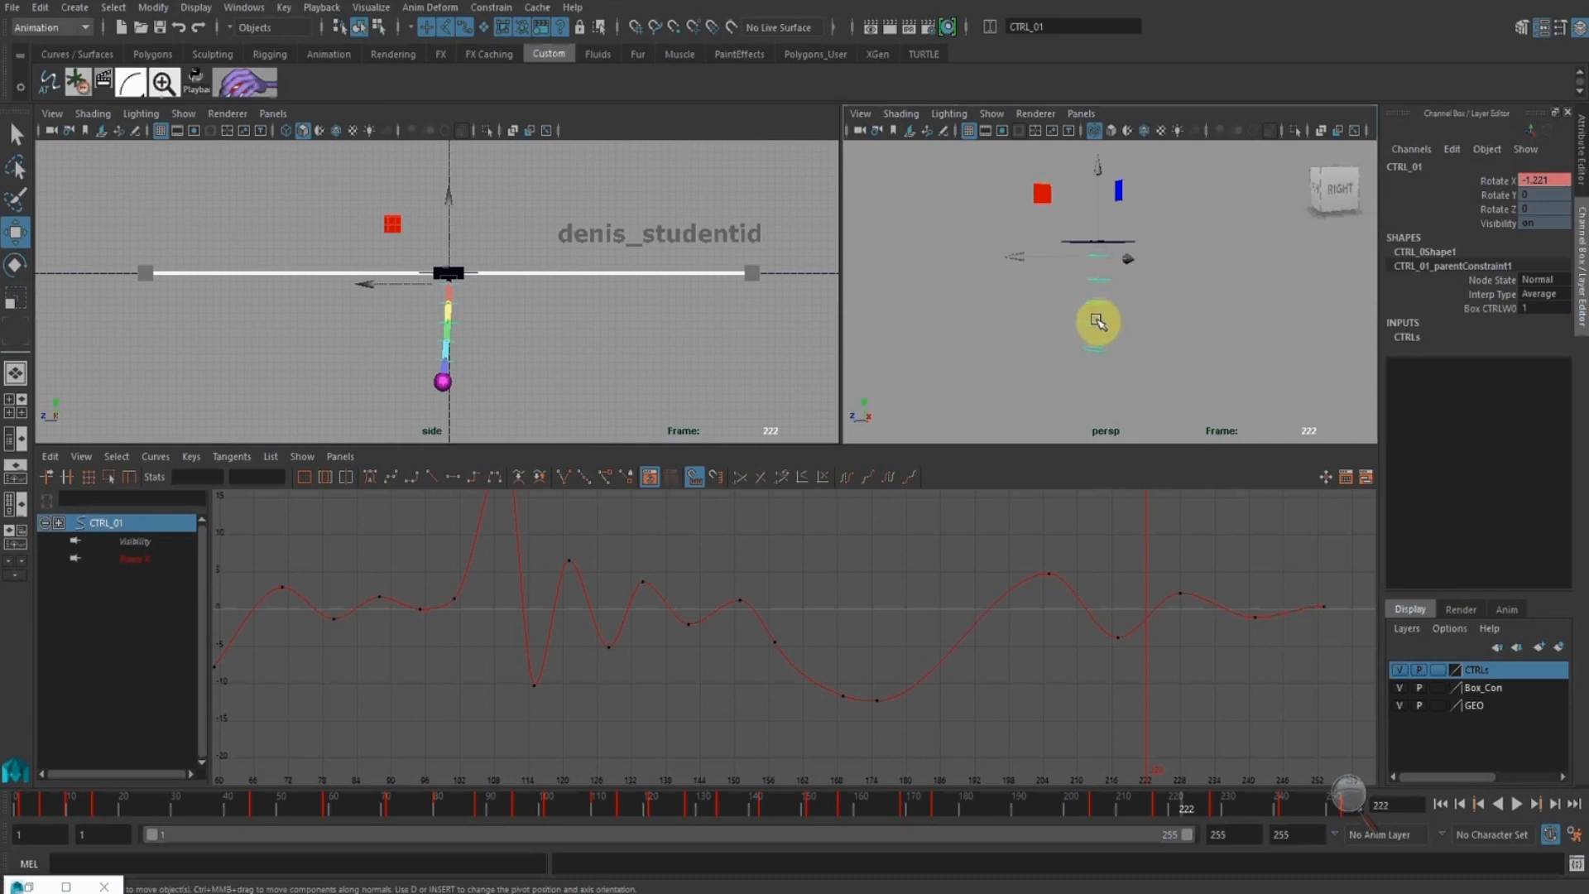
left_click(1142, 331)
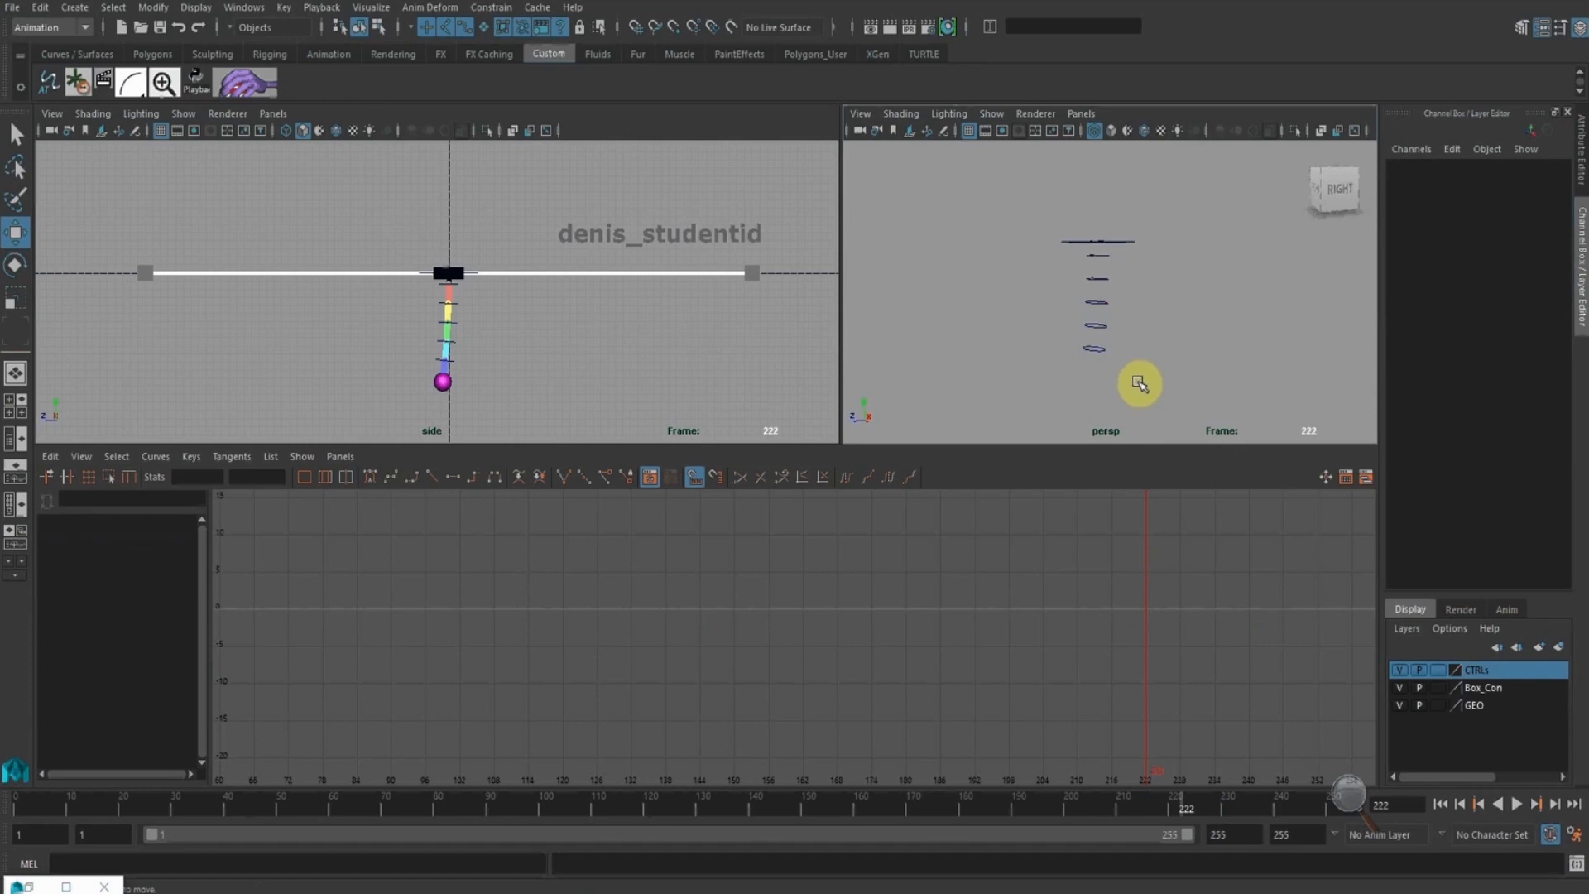
left_click(17, 802)
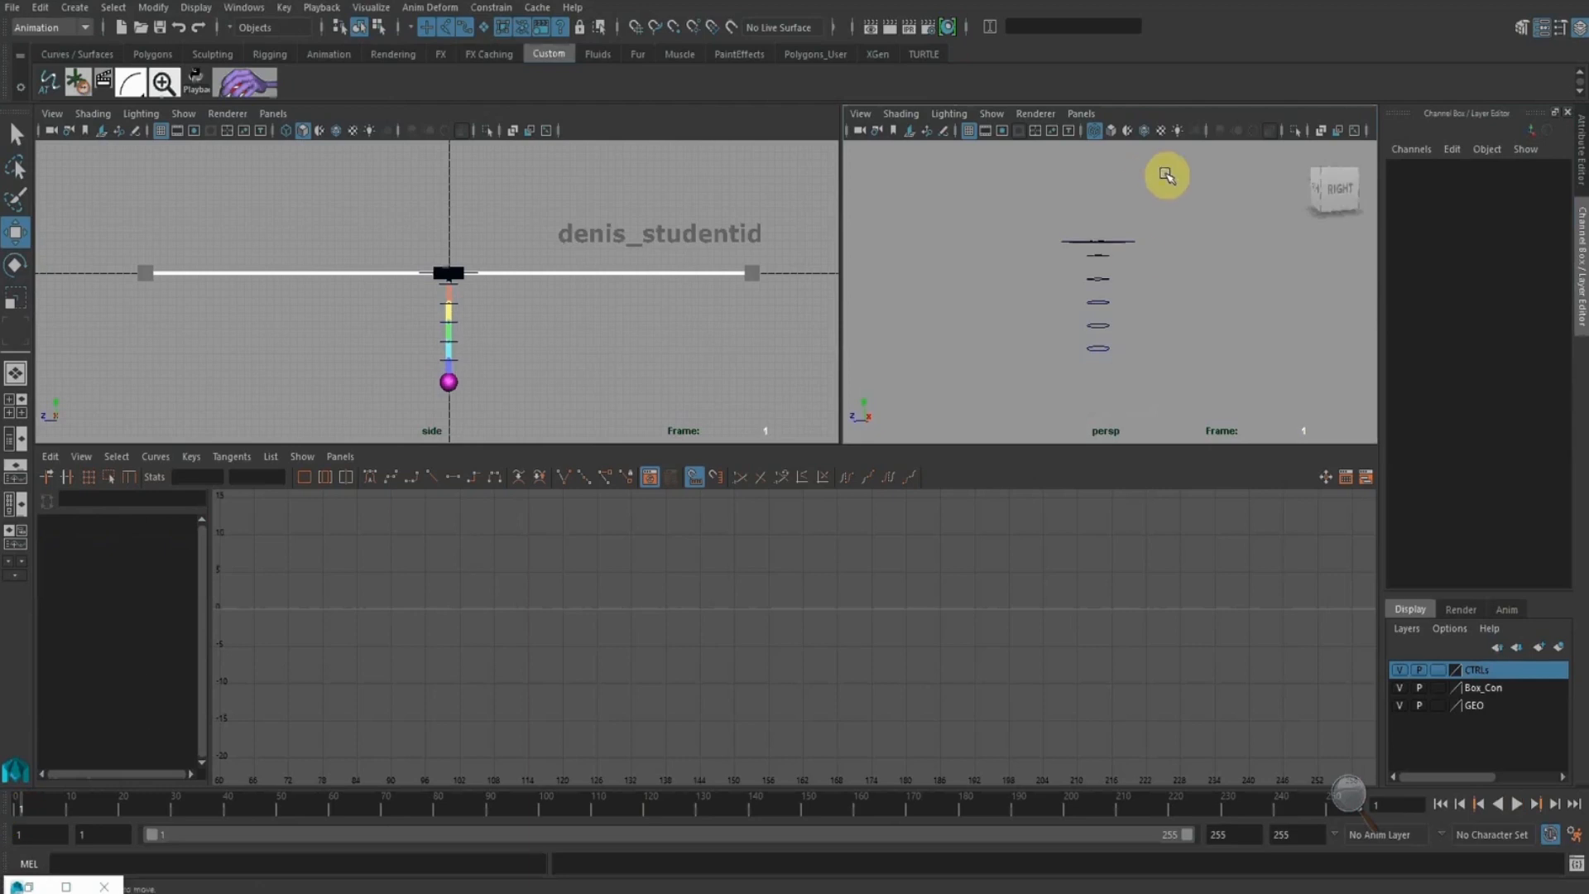
left_click_drag(1145, 389, 1050, 231)
scroll(818, 692, "down", 6)
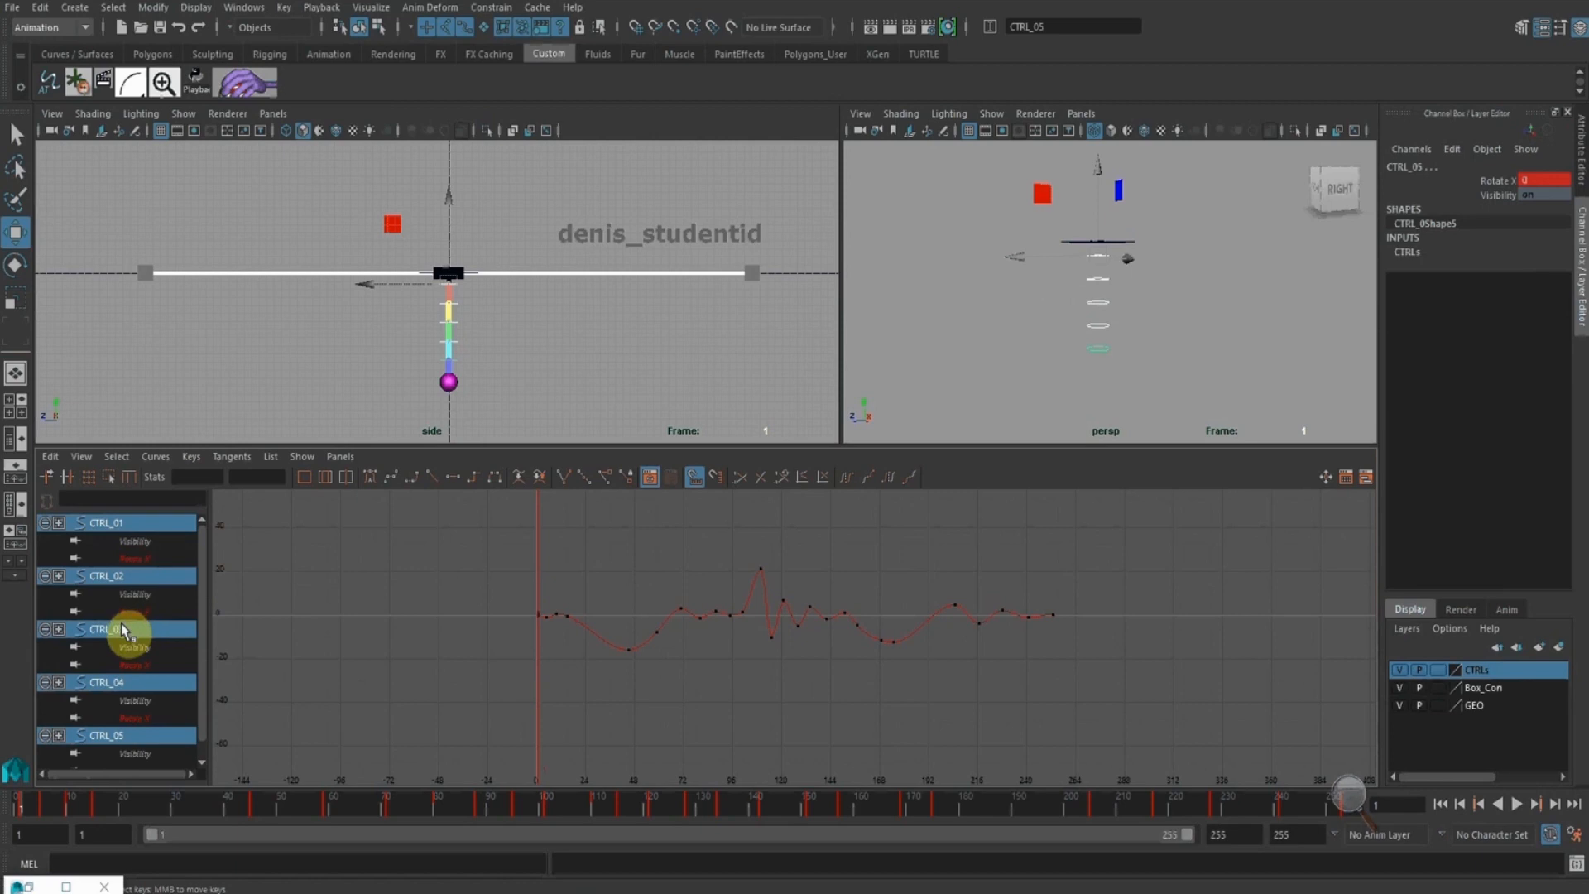
Shift all Rotate X keys of CTRL_02 through CTRL_05 one frame later, keeping their values unchanged
left_click_drag(1162, 379, 1056, 282)
left_click_drag(497, 510, 601, 610)
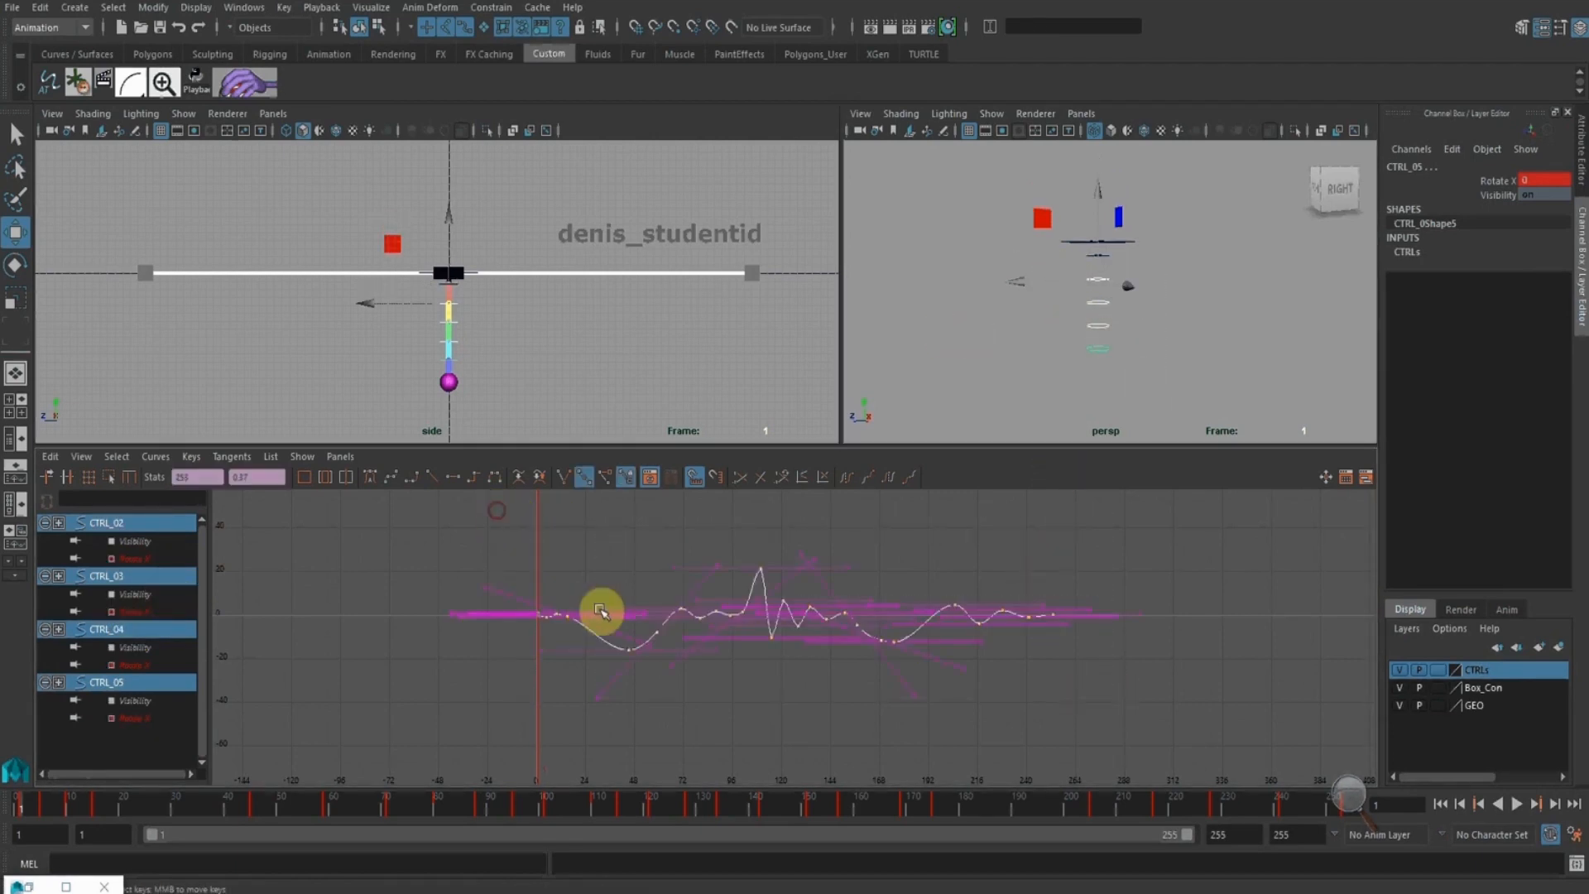
scroll(595, 594, "up", 3)
middle_click_drag(557, 582, 573, 601, "alt")
scroll(574, 589, "down", 1)
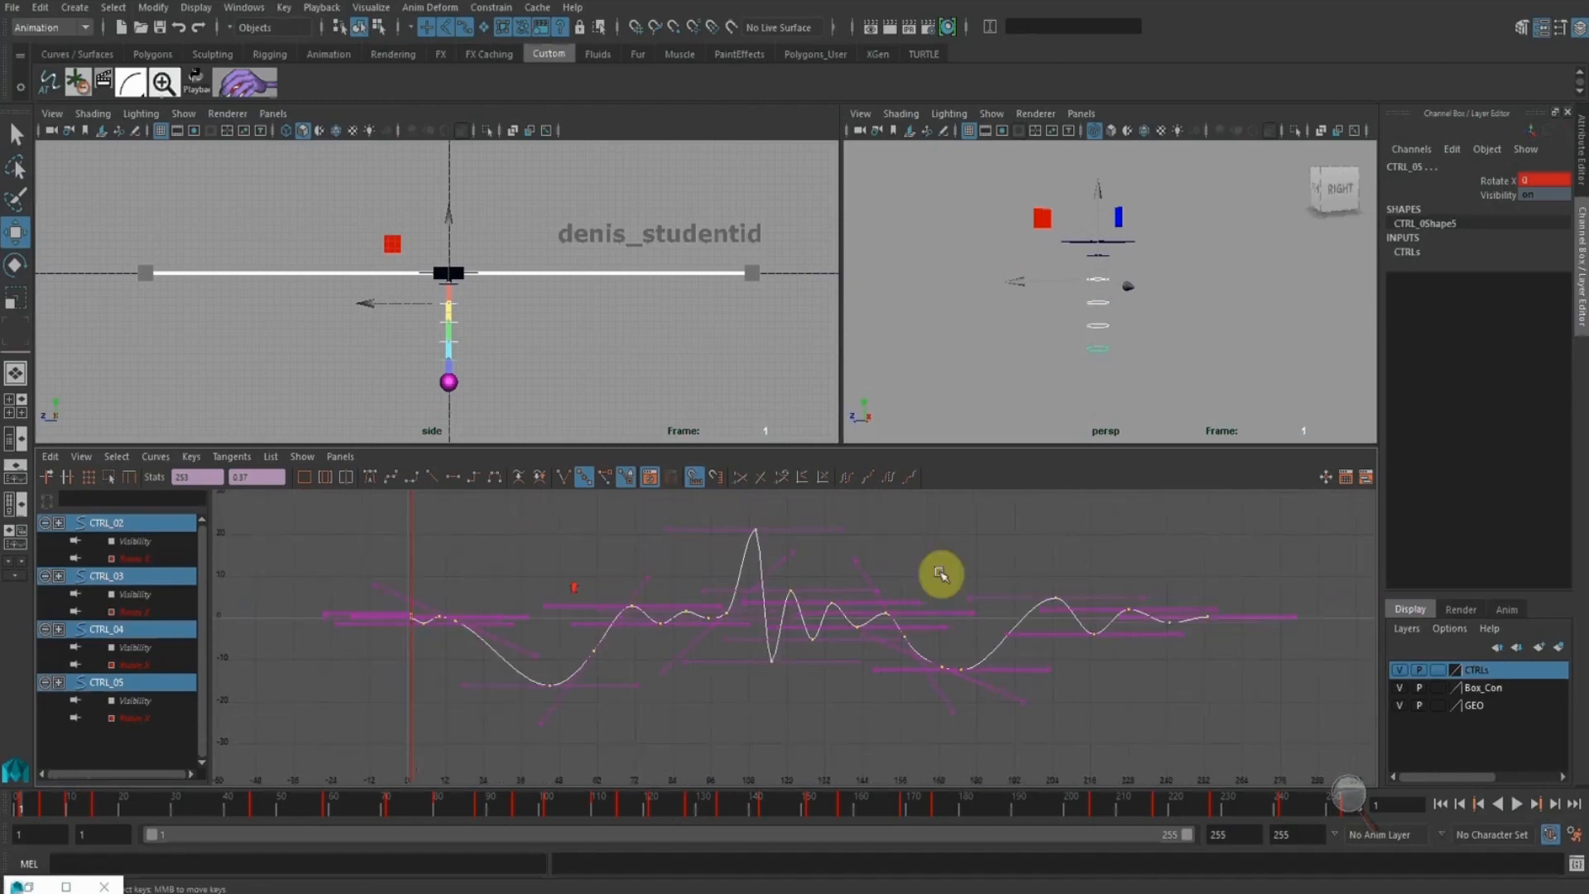
left_click(955, 554)
left_click_drag(1262, 730, 422, 482)
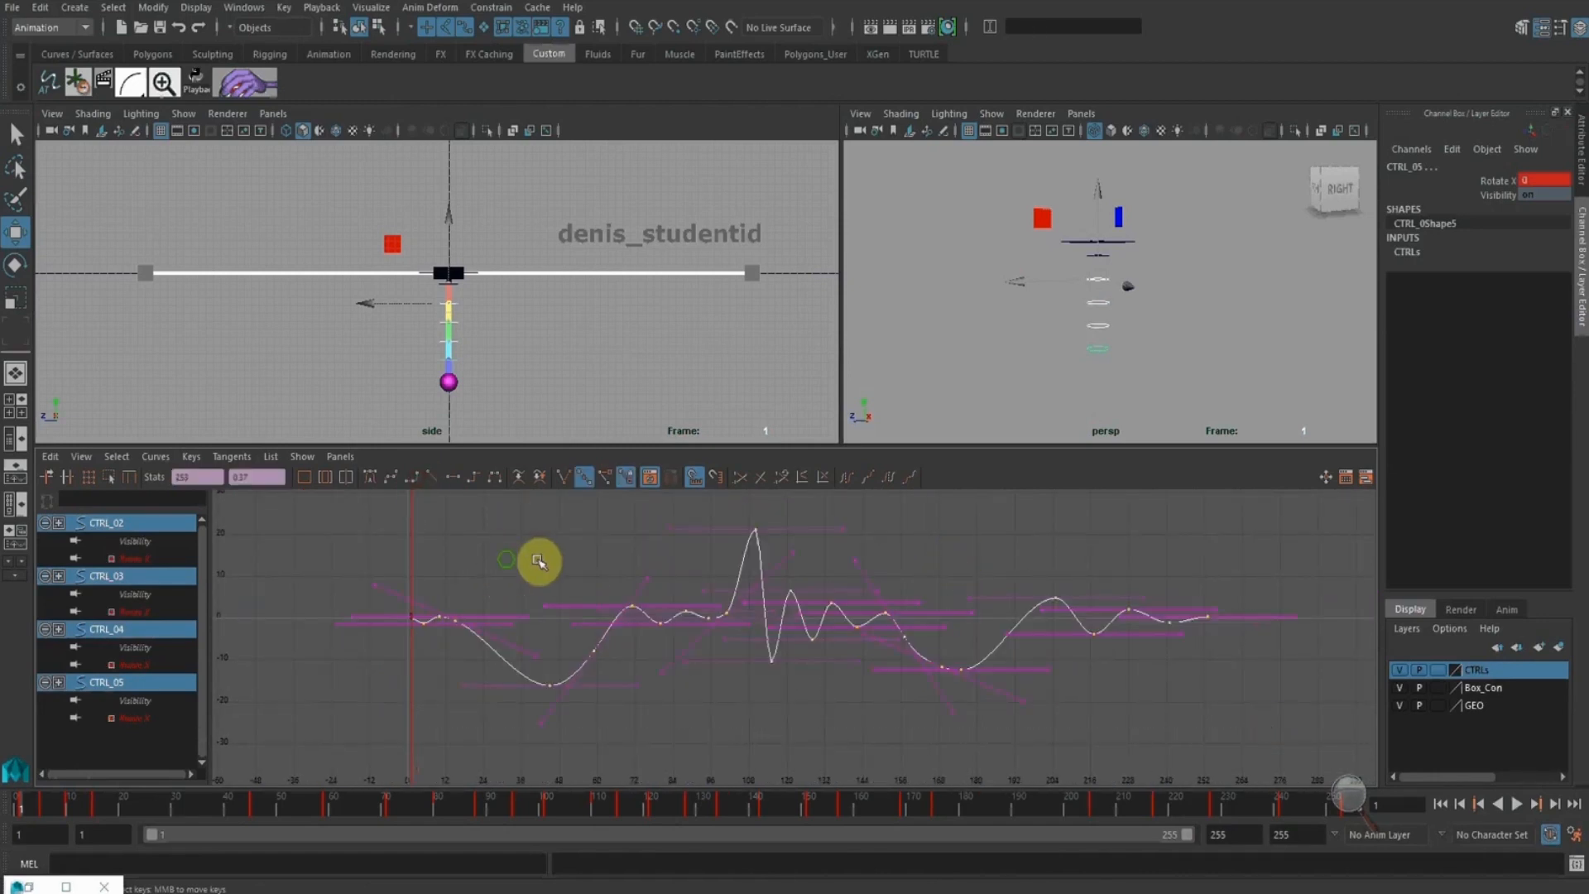
middle_click_drag(532, 557, 635, 568, "alt")
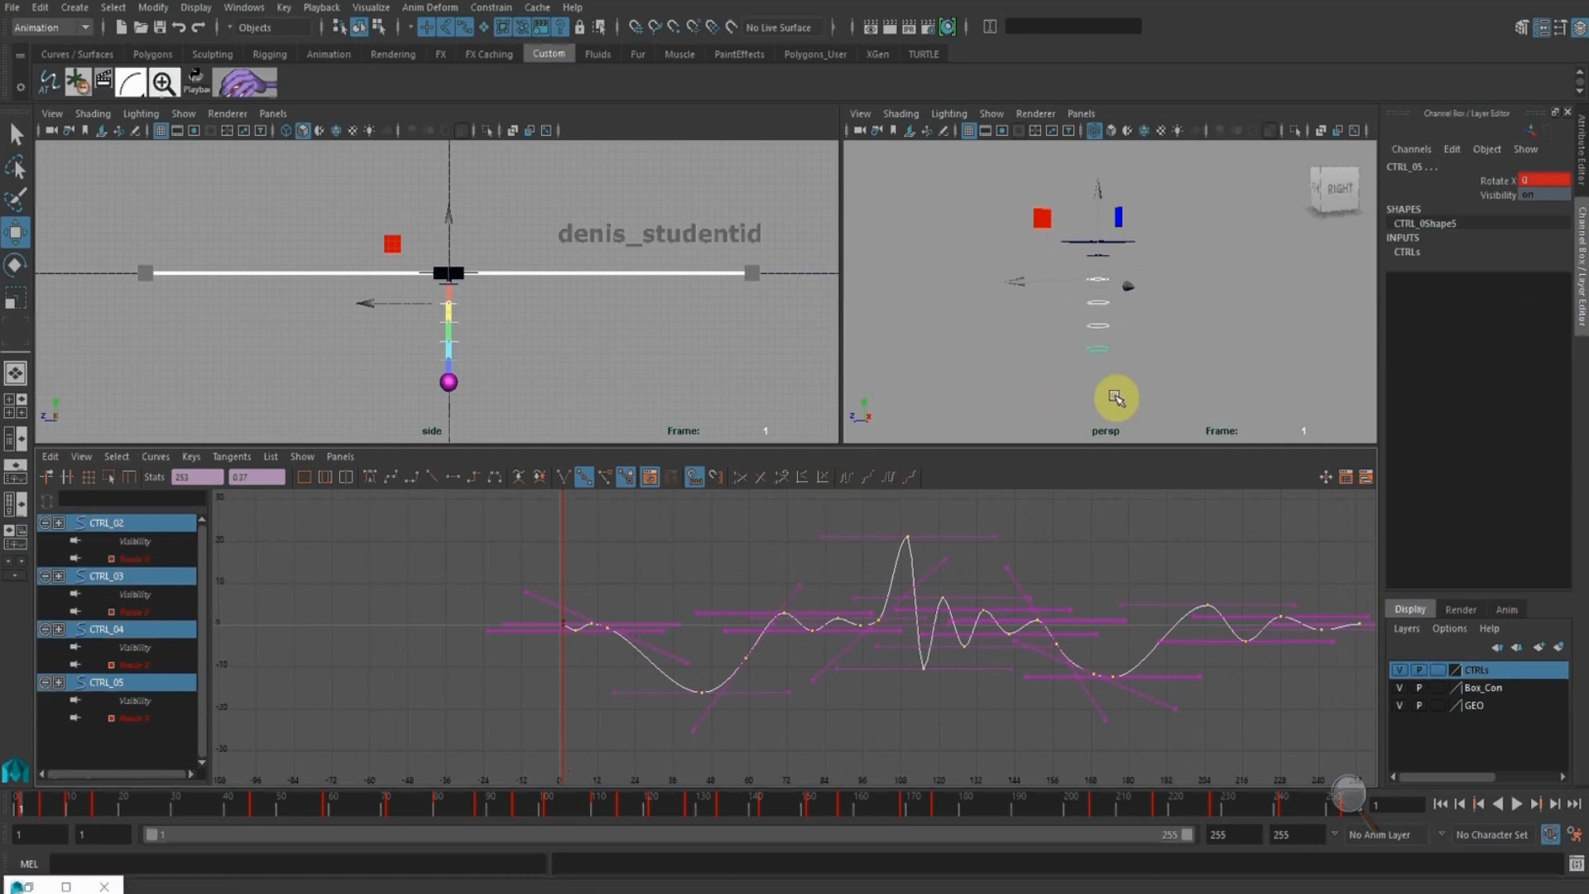
left_click(745, 539)
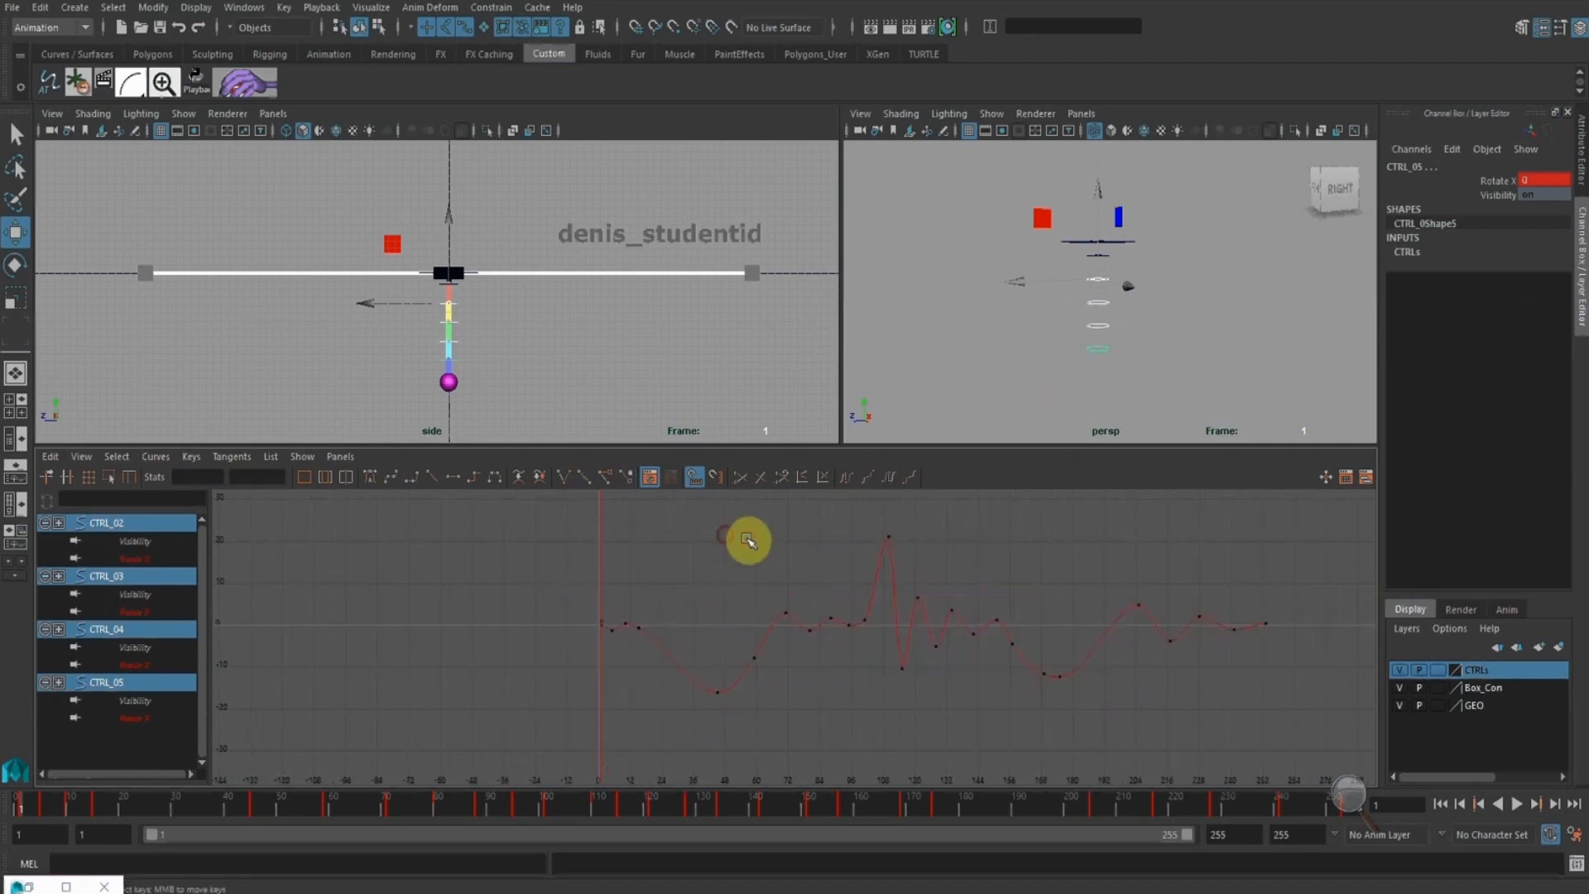
left_click_drag(1306, 723, 564, 498)
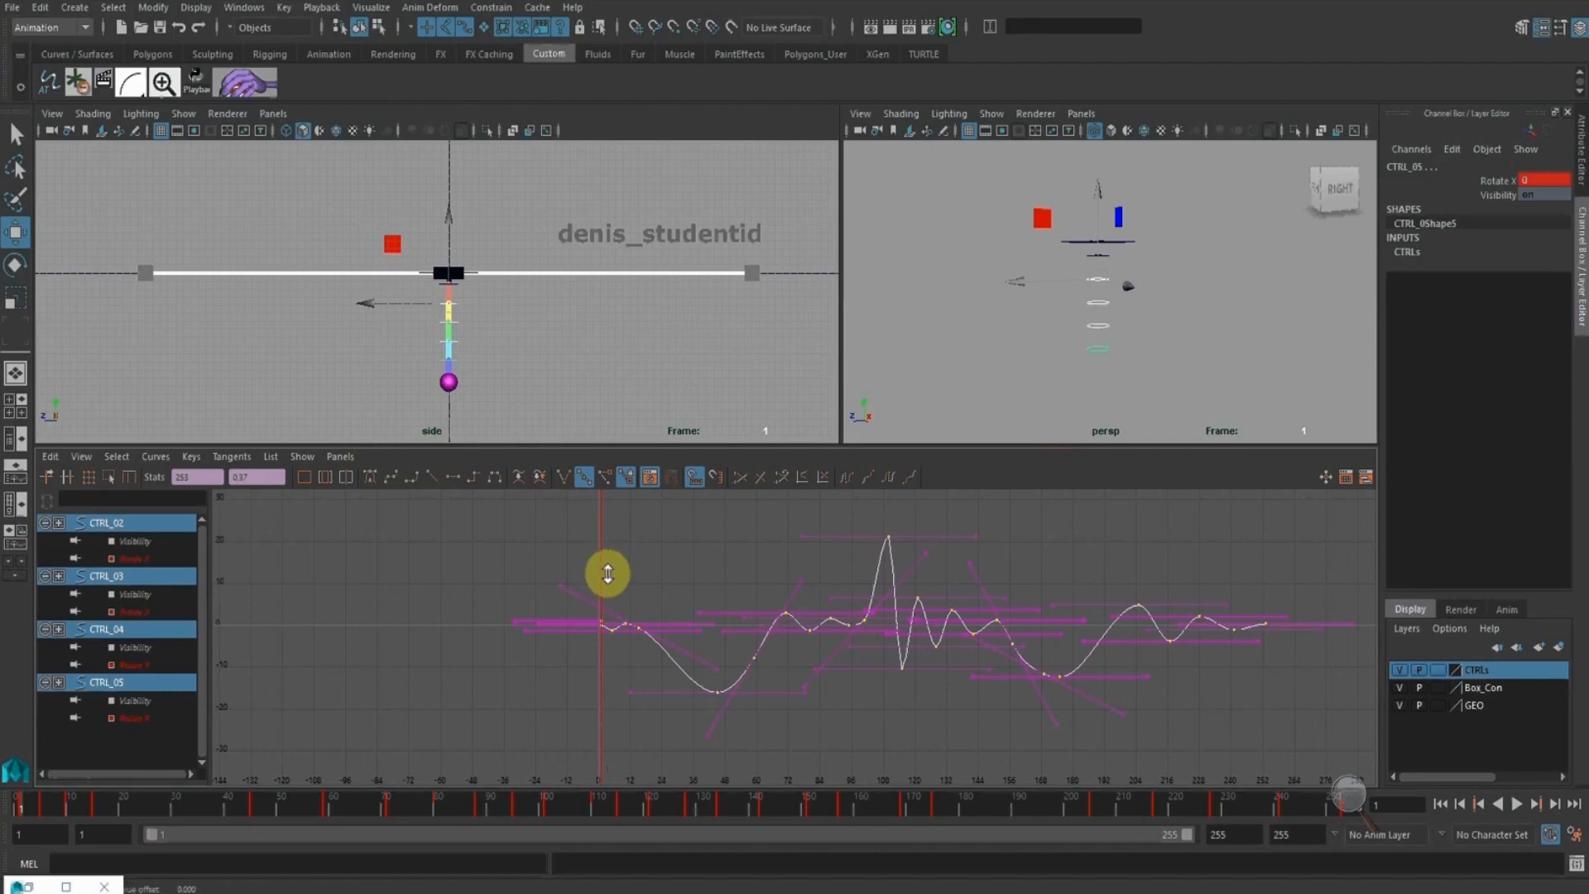
middle_click_drag(618, 574, 626, 574, "shift")
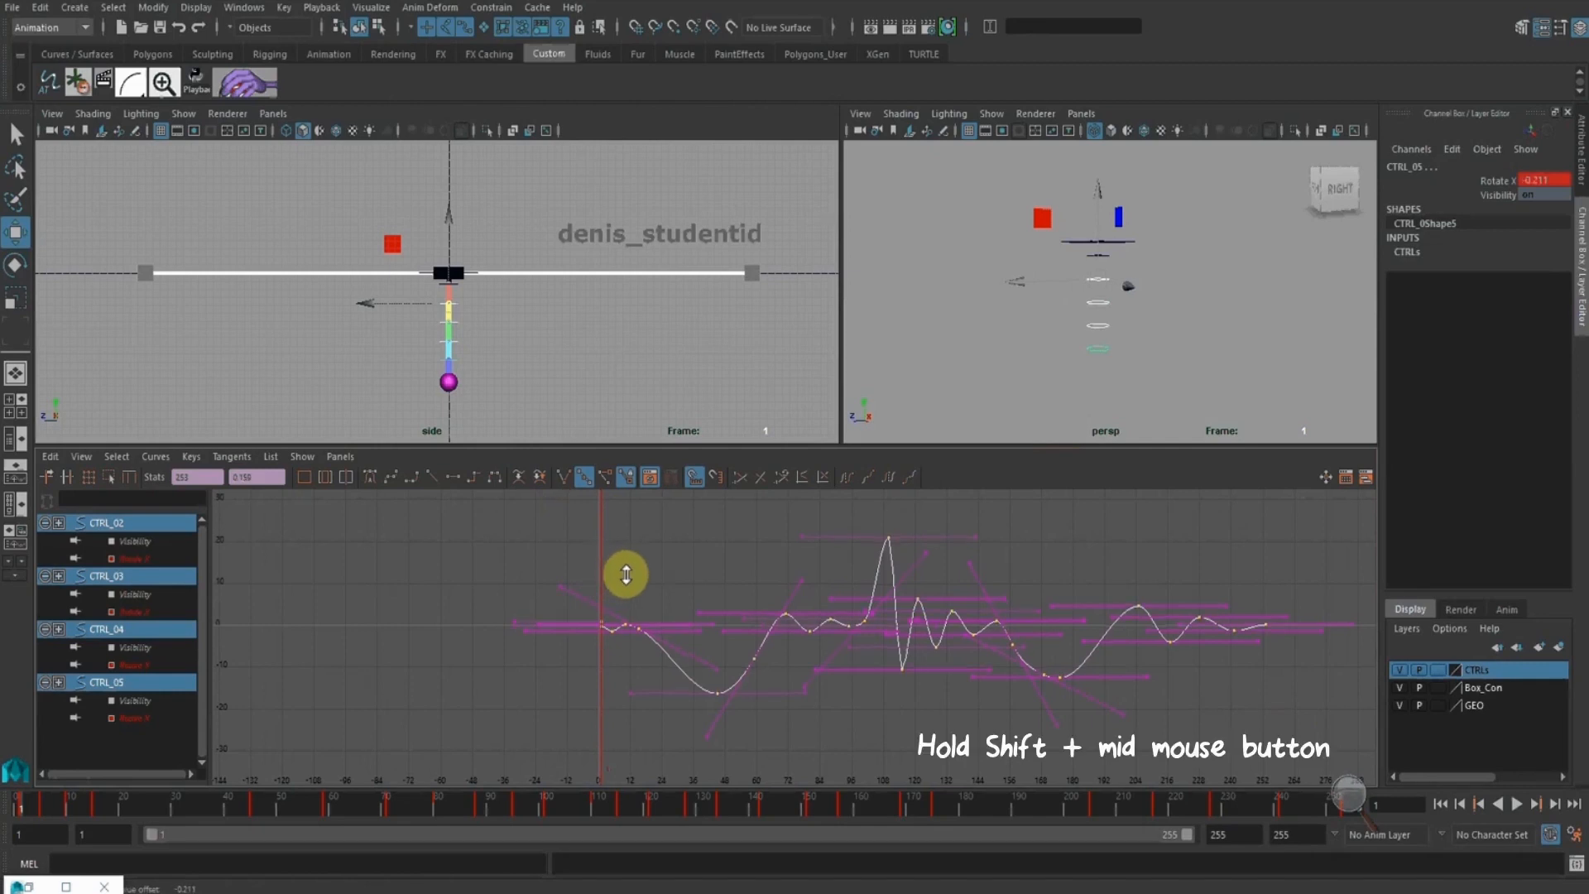
key("ctrl+z")
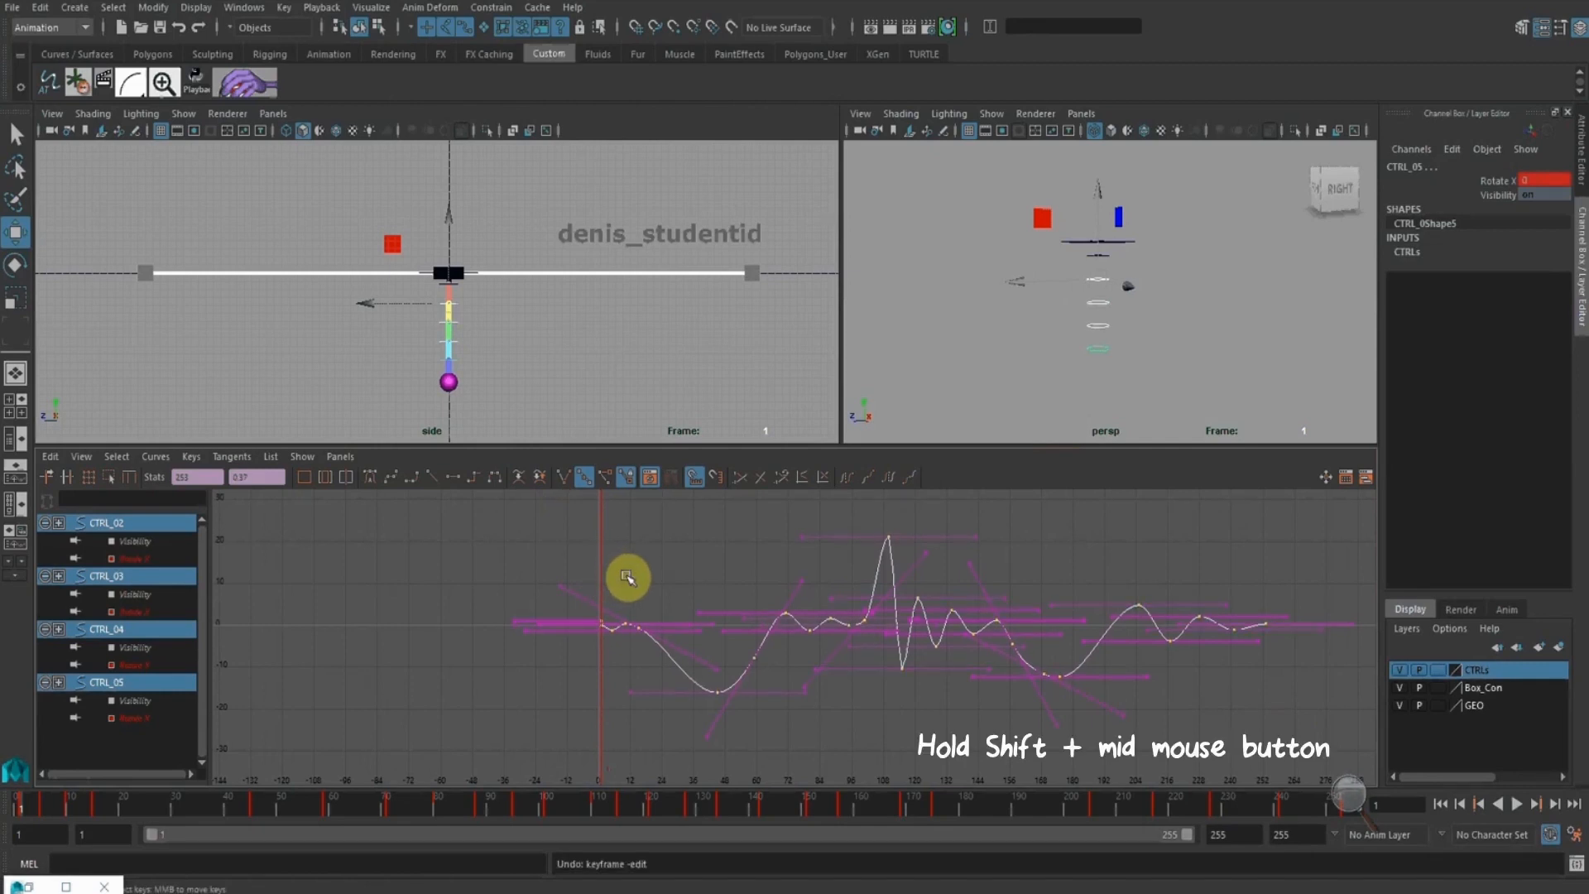
middle_click_drag(625, 564, 628, 572, "shift")
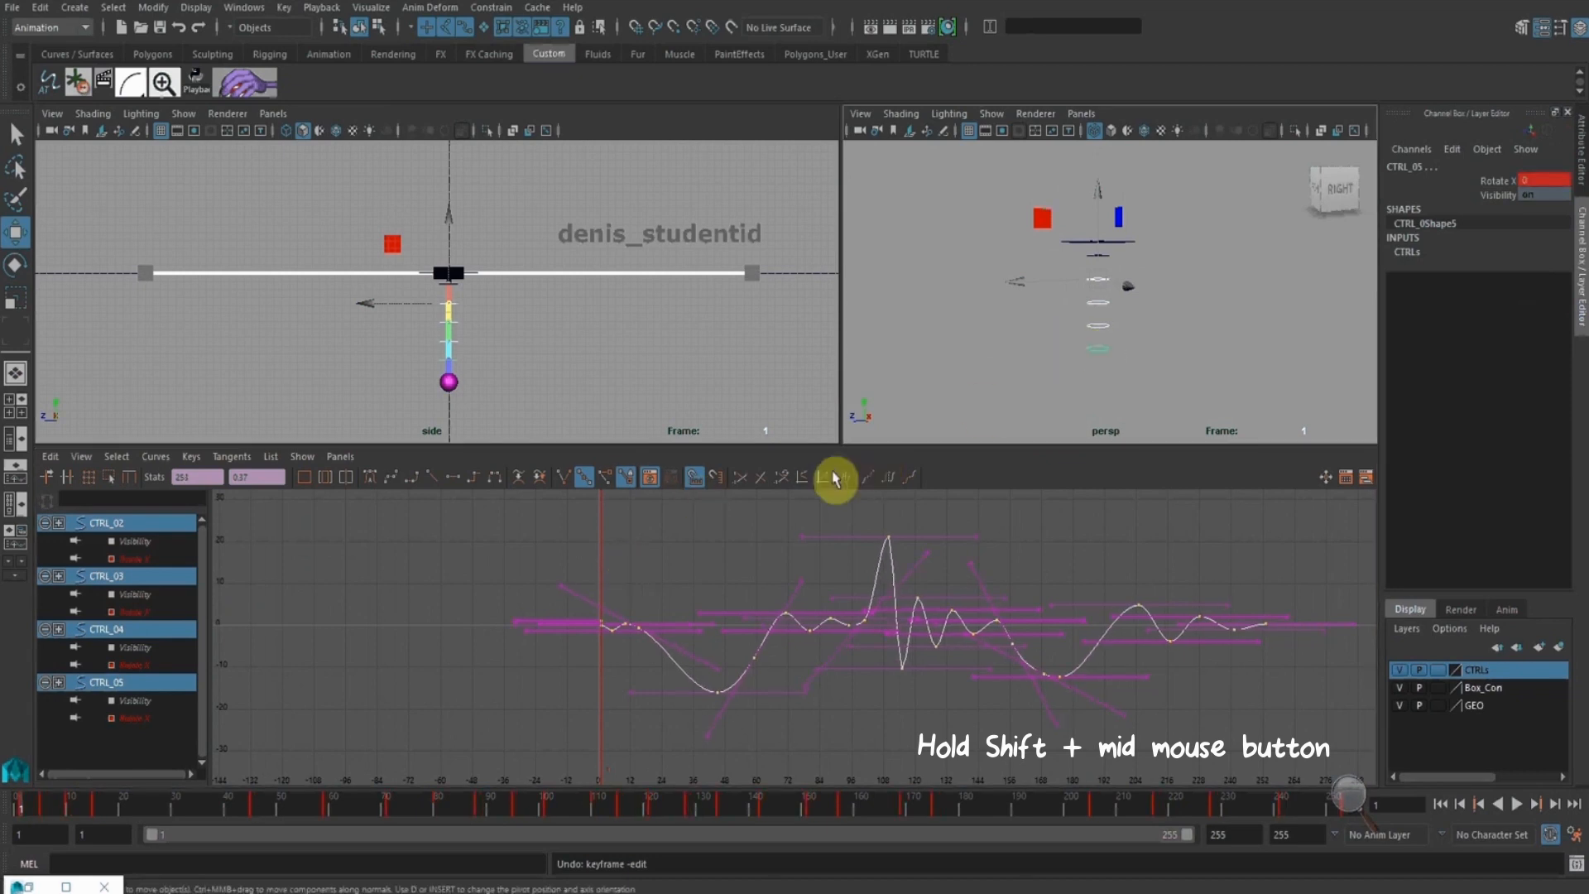
scroll(699, 586, "up", 10)
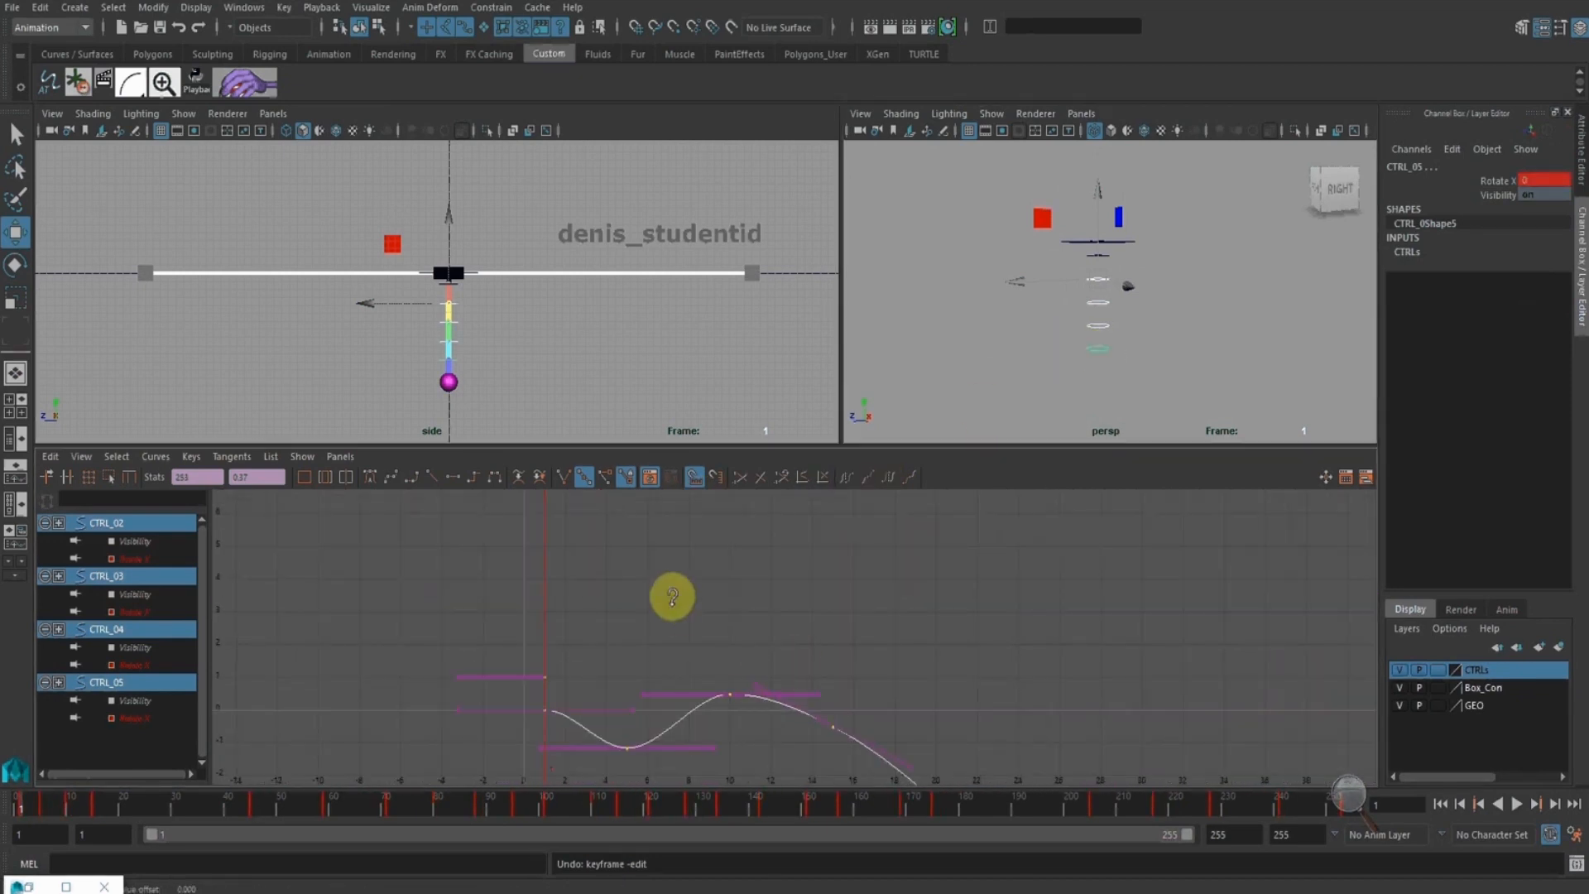
scroll(852, 631, "down", 7)
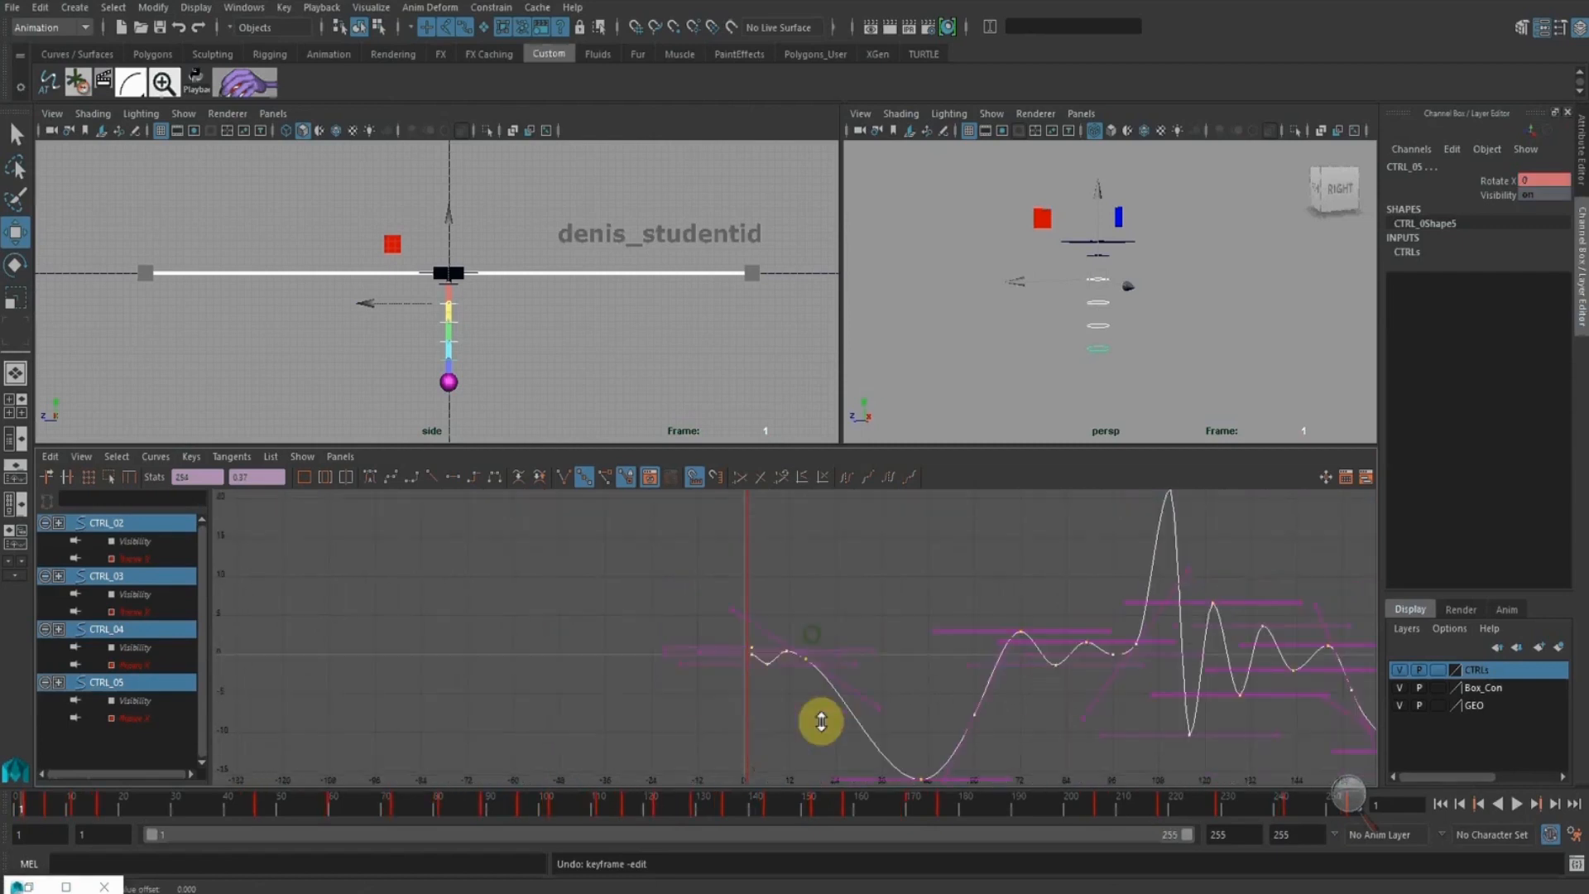
scroll(745, 608, "down", 5)
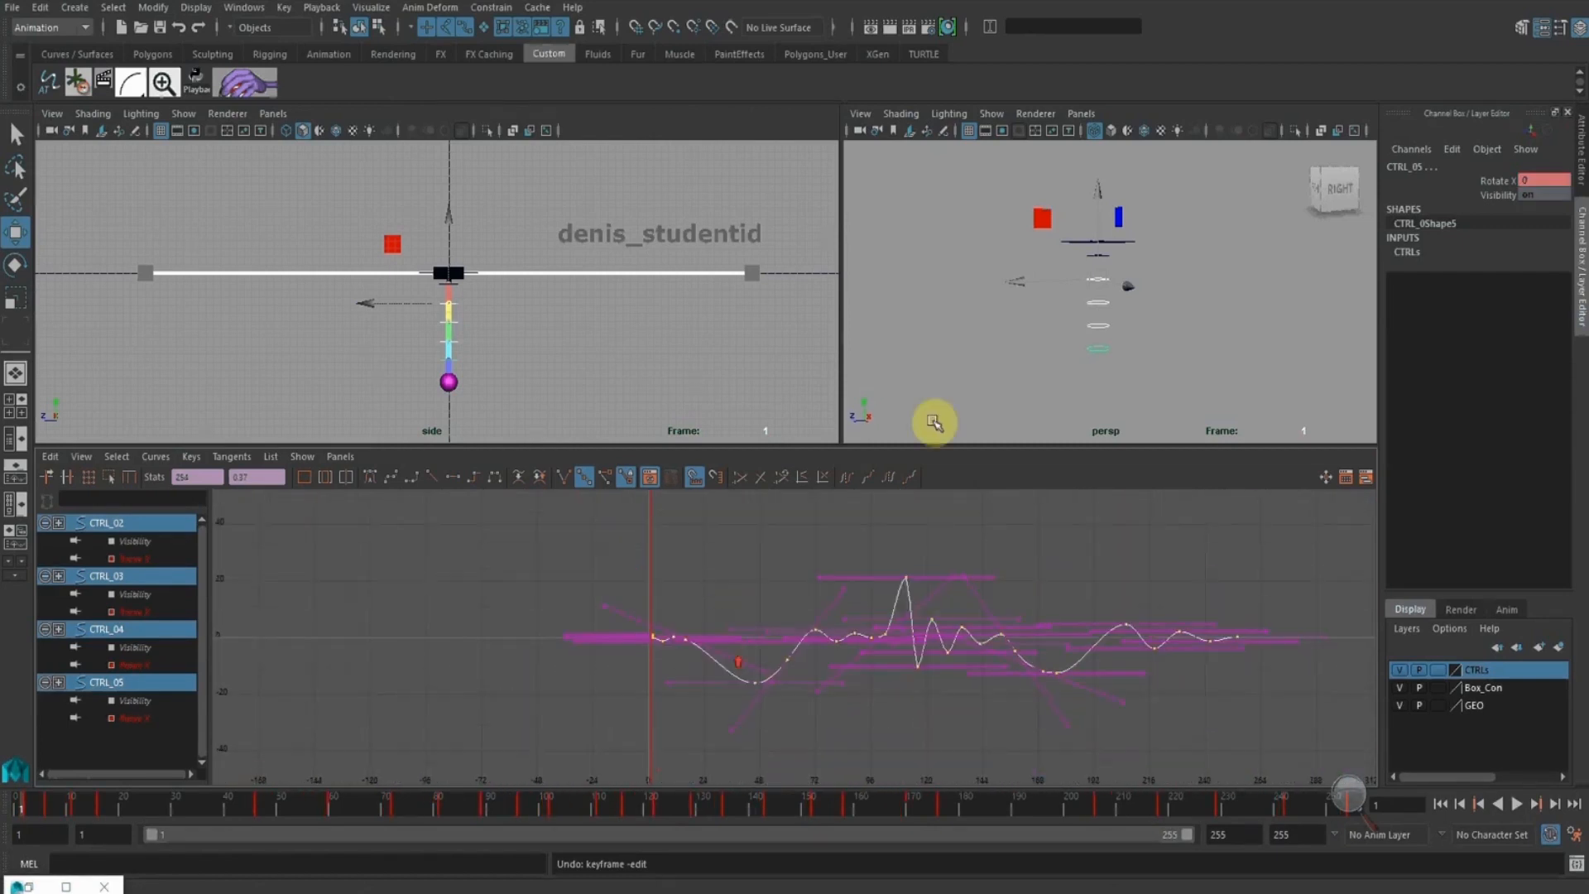
Shift all Rotate X keys of CTRL_03 through CTRL_05 one more frame later
left_click_drag(1166, 387, 1025, 301)
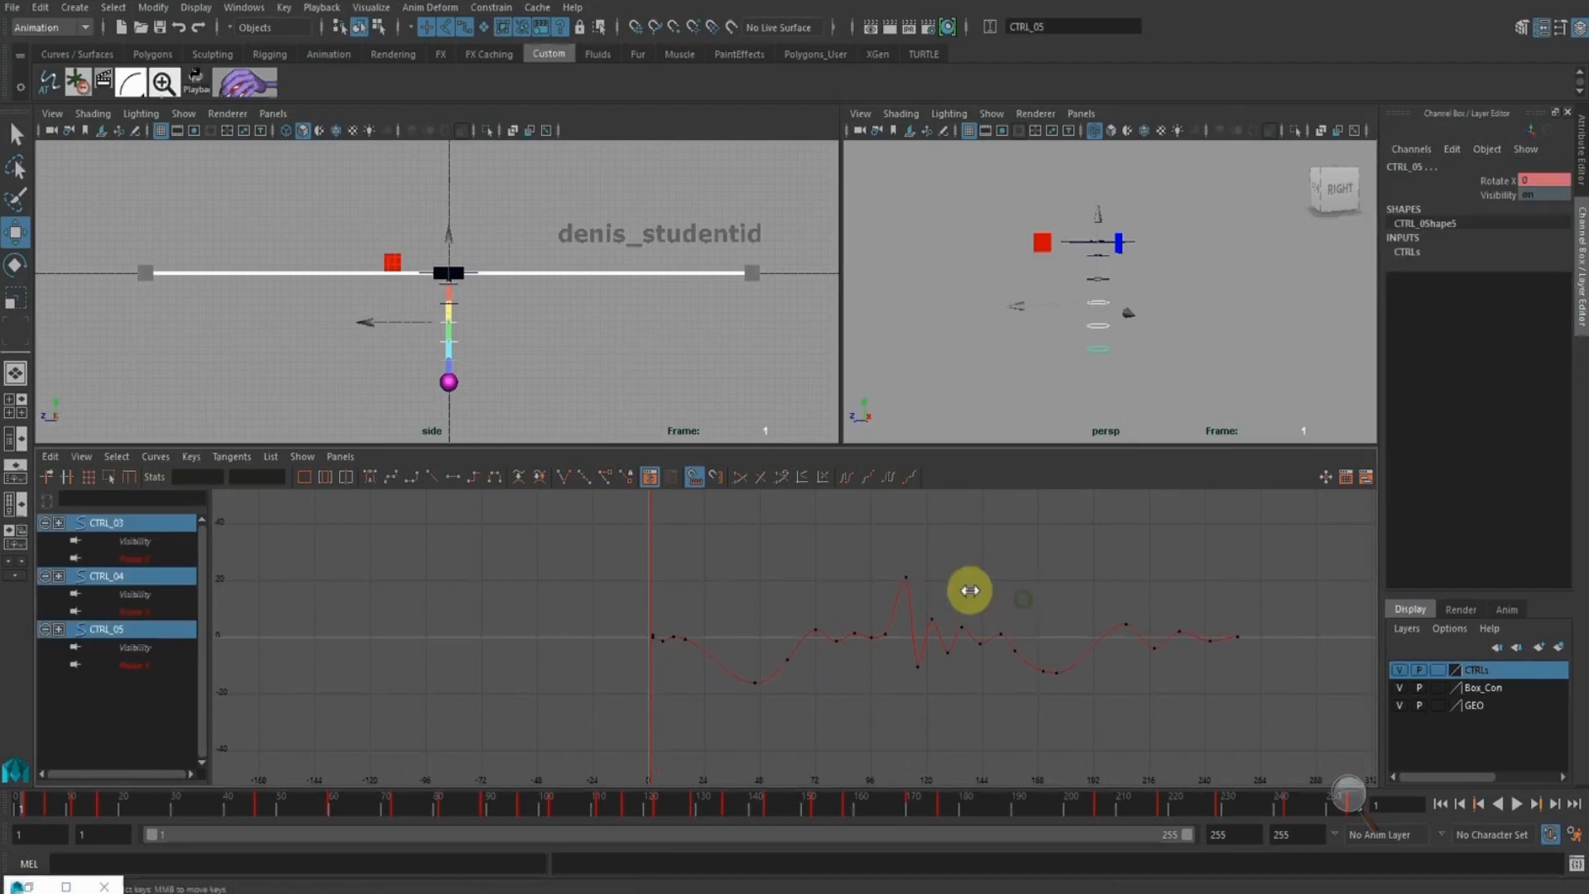
key("f")
scroll(568, 593, "up", 4)
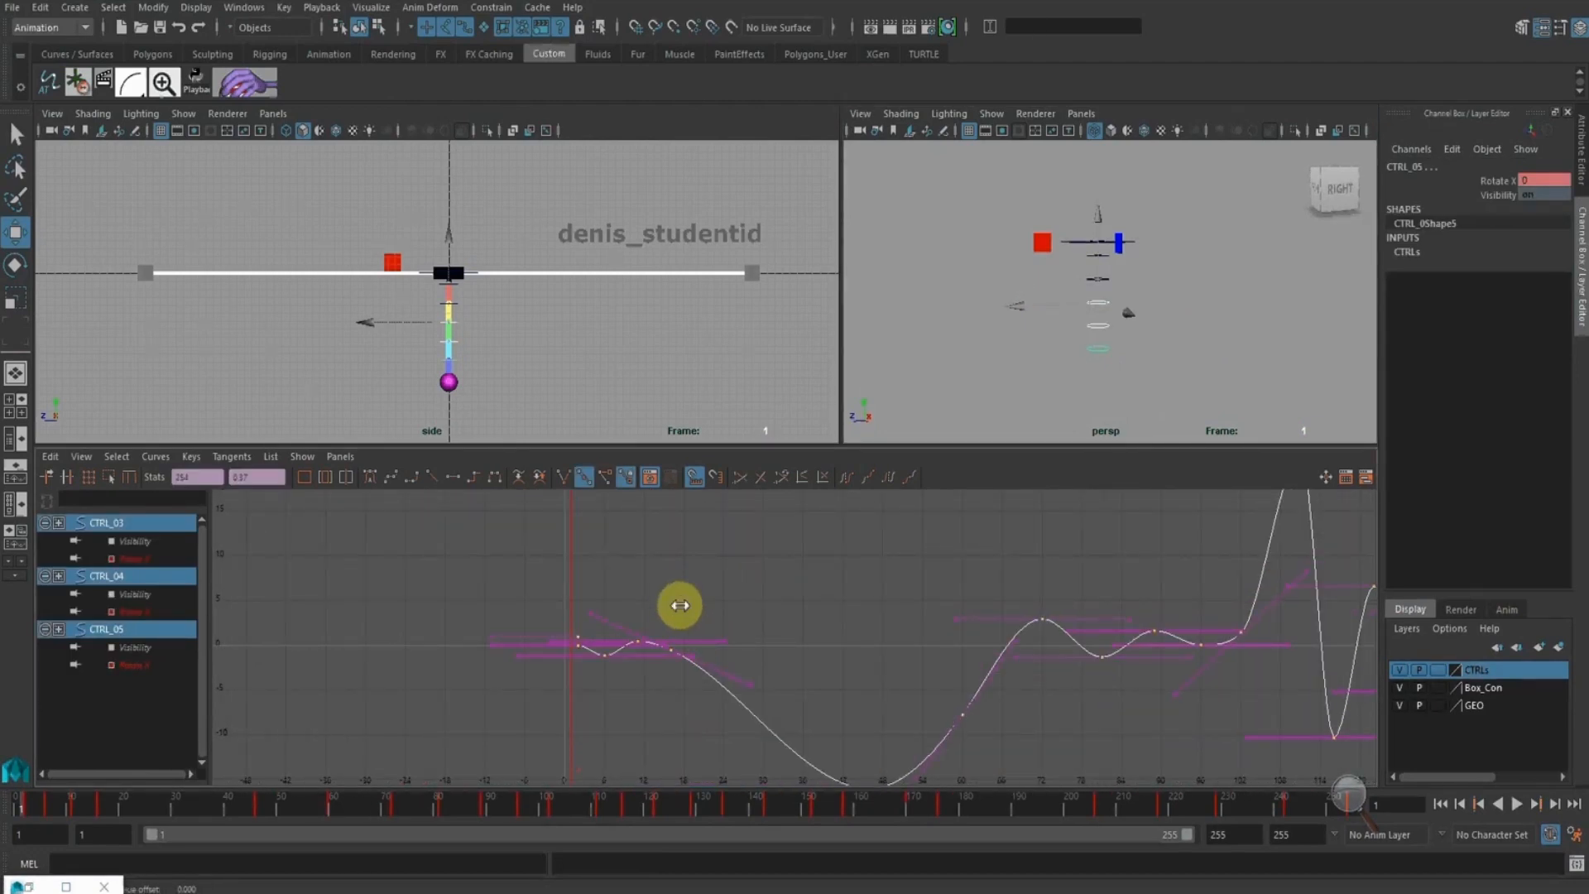
middle_click_drag(680, 605, 685, 605, "shift")
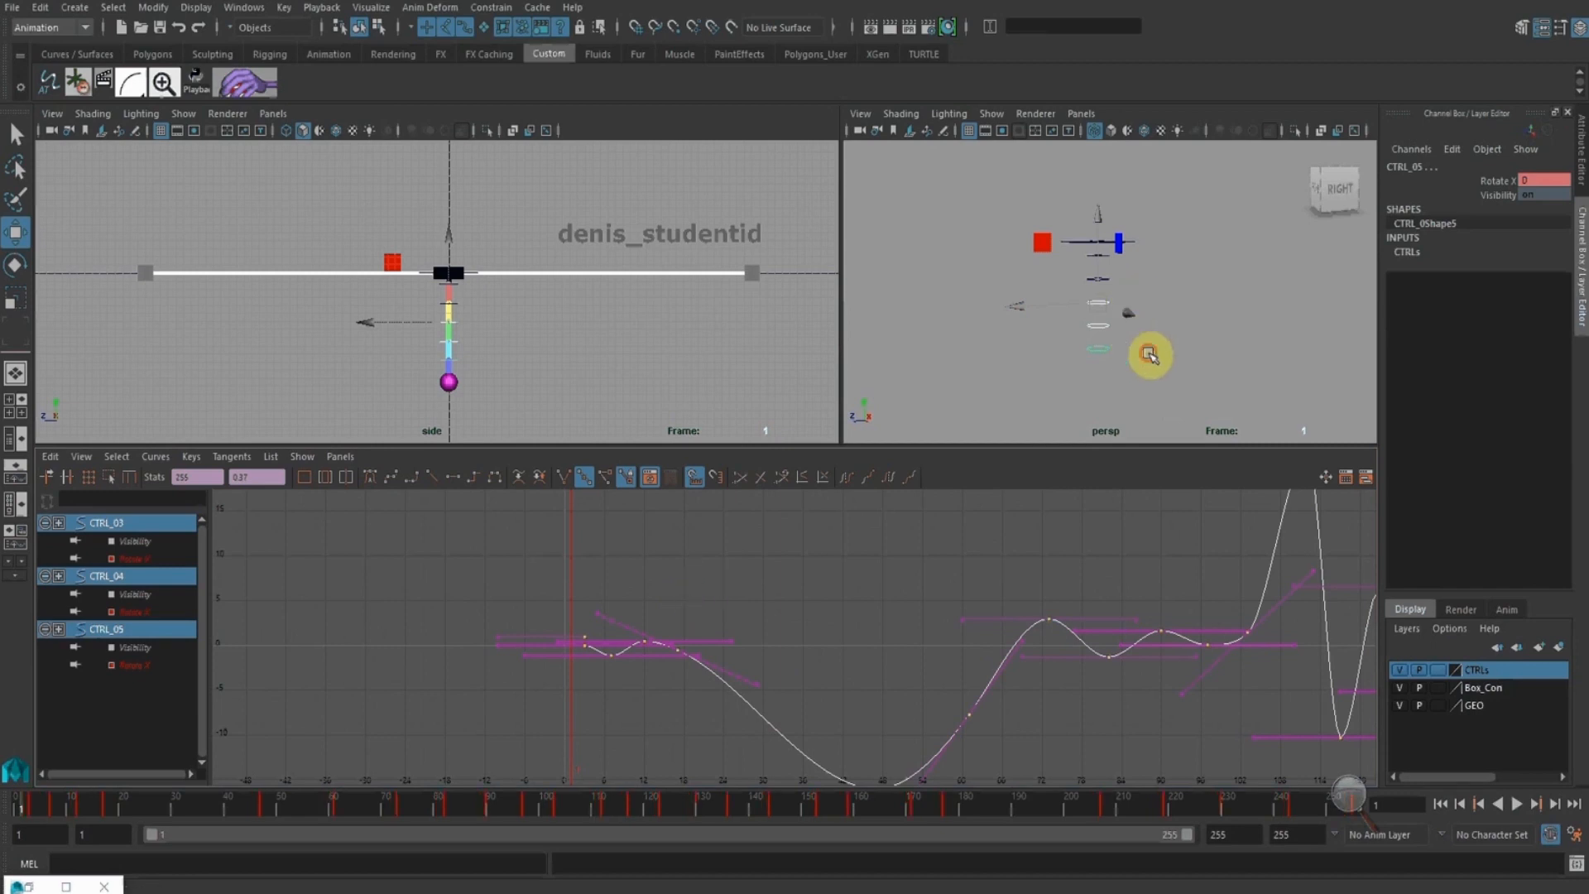
Select only CTRL_04 and CTRL_05 and shift all their Rotate X keys another frame later
left_click(1149, 353)
left_click_drag(1133, 380, 1055, 324)
right_click_drag(1050, 577, 911, 543, "alt")
left_click_drag(1075, 725, 670, 584)
scroll(727, 561, "up", 10)
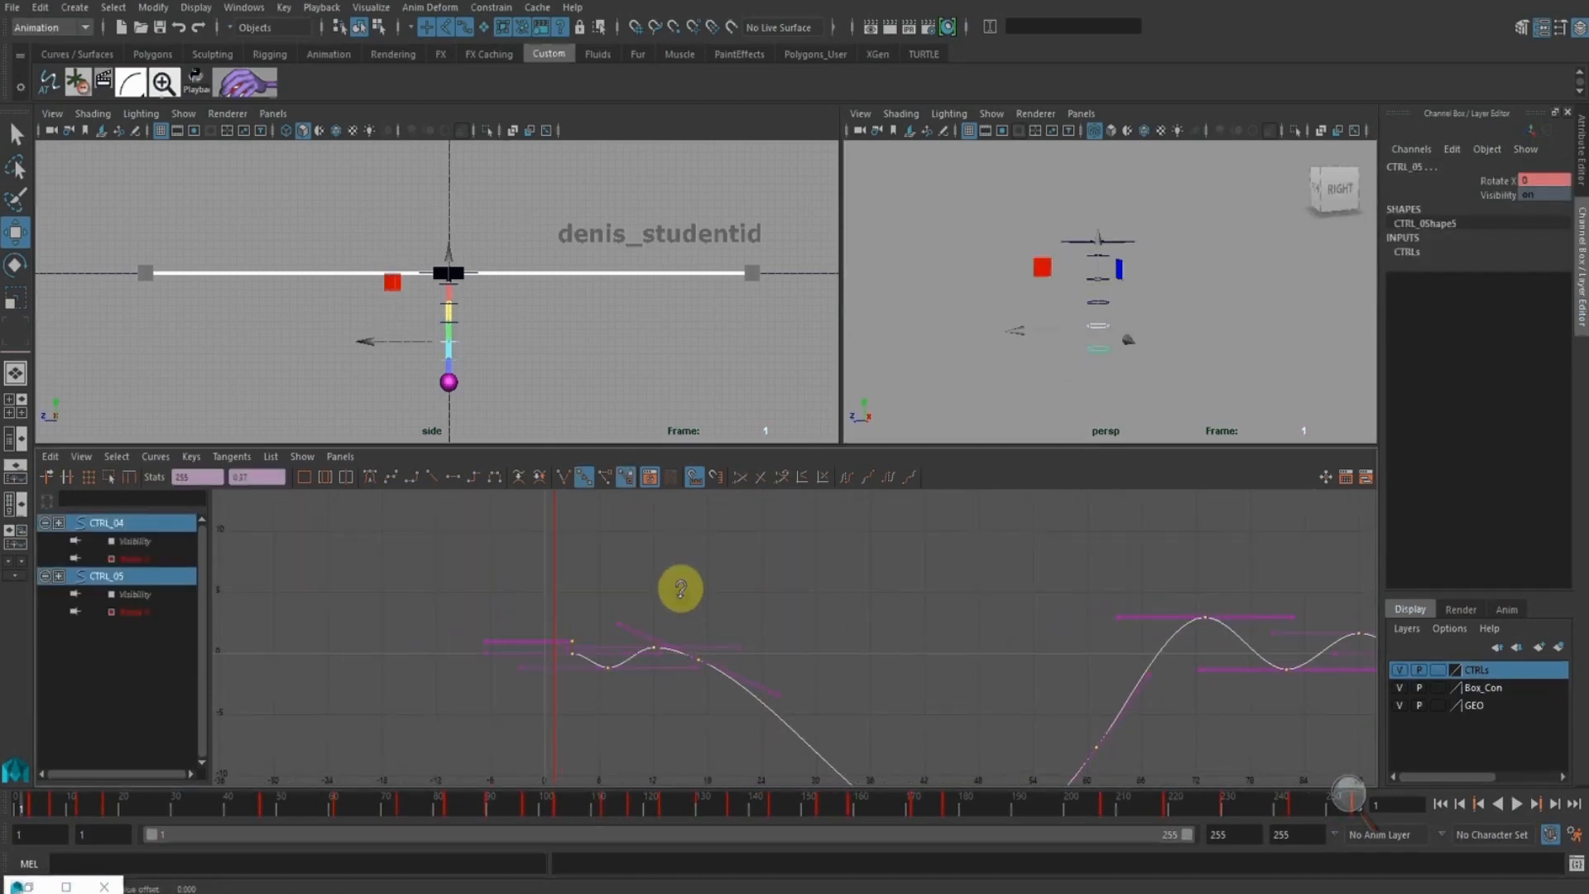
middle_click_drag(687, 596, 692, 596, "shift")
Select only CTRL_05 and shift all its Rotate X keys one further frame later
left_click(1158, 372)
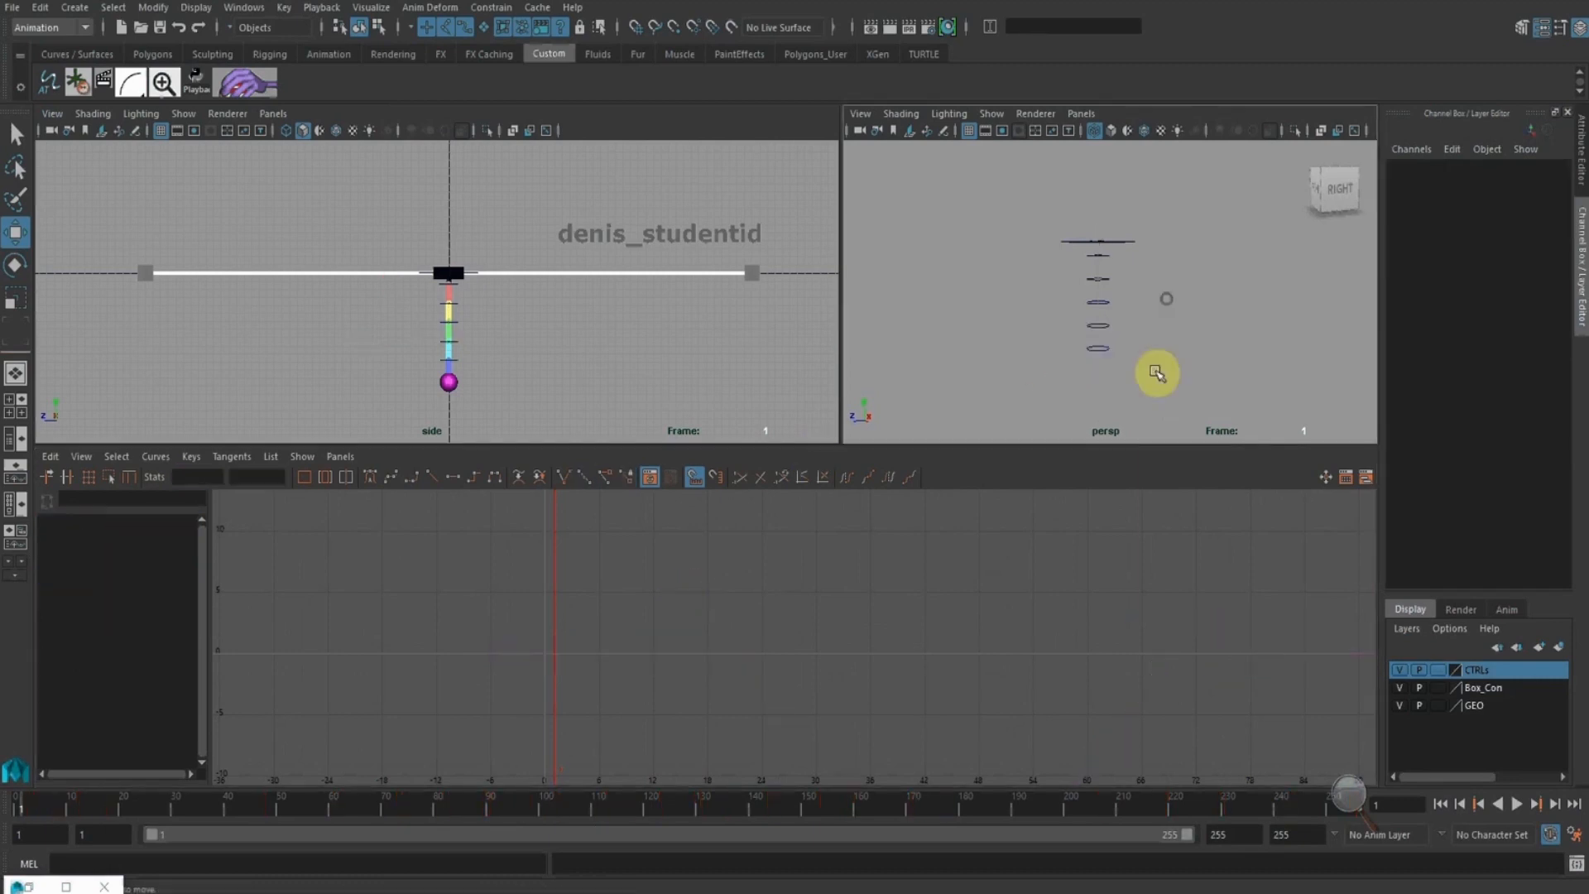
left_click_drag(1058, 337, 1058, 337)
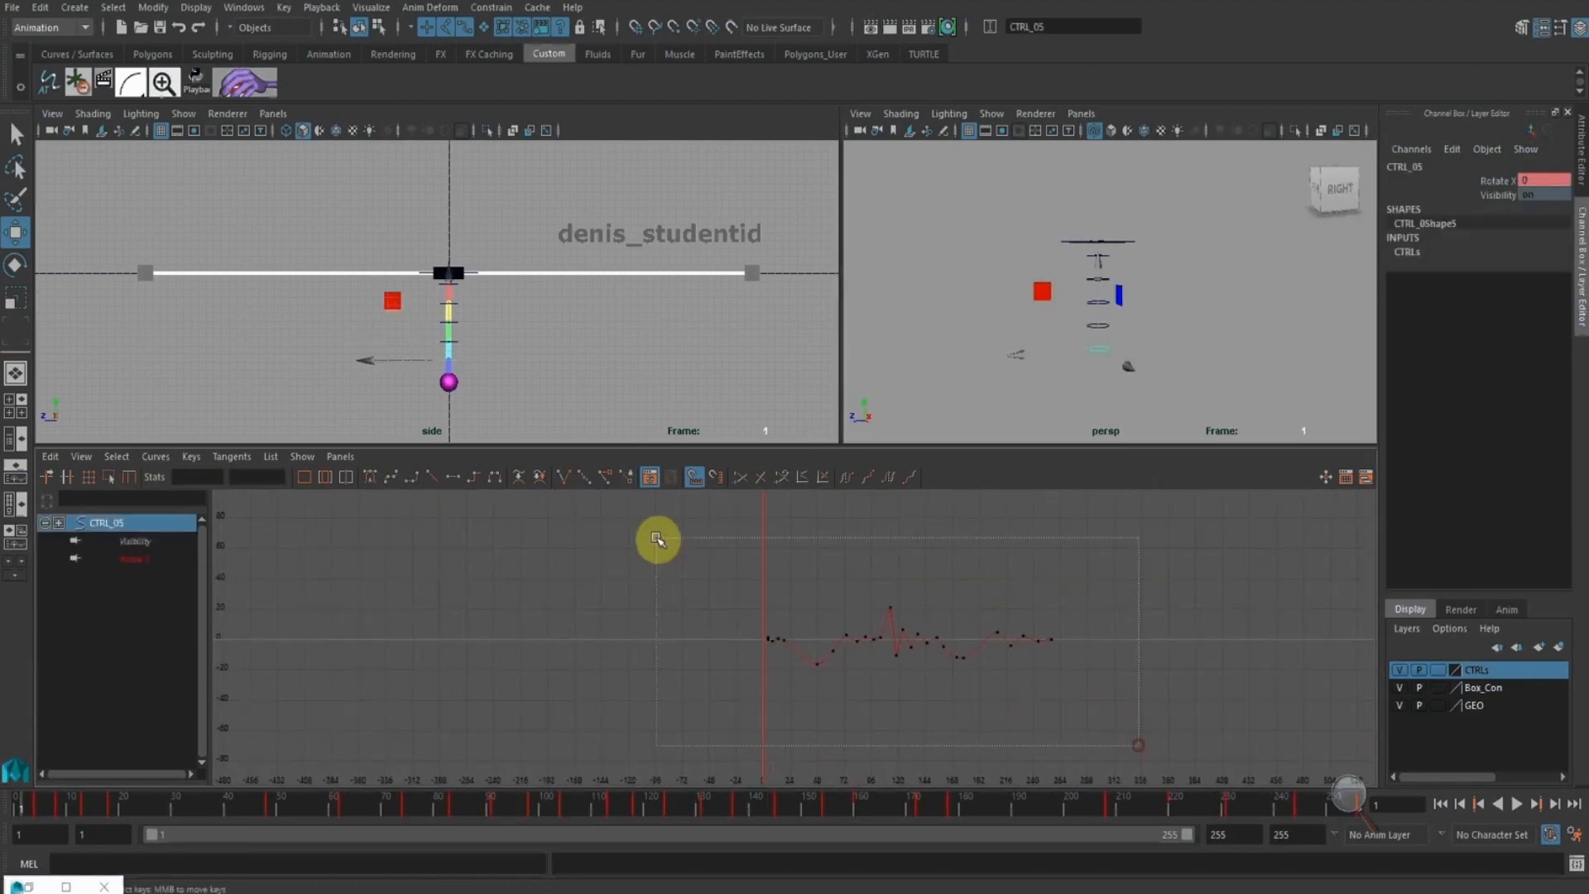
right_click_drag(657, 539, 714, 591, "alt")
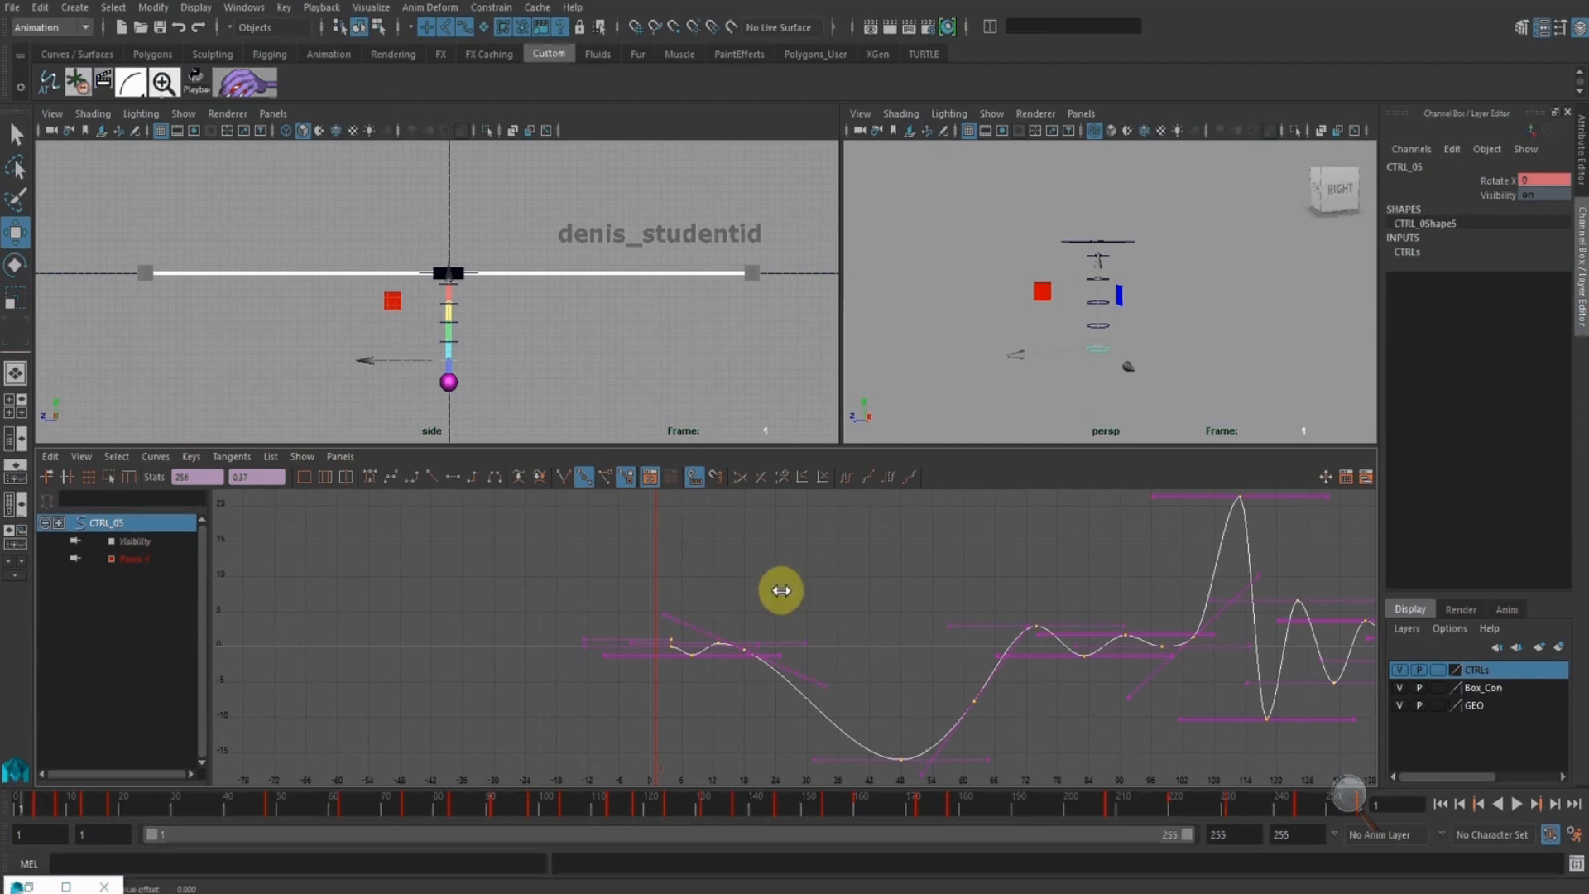
Select all the pendulum controls together and inspect their staggered Rotate X curves
left_click(1163, 394)
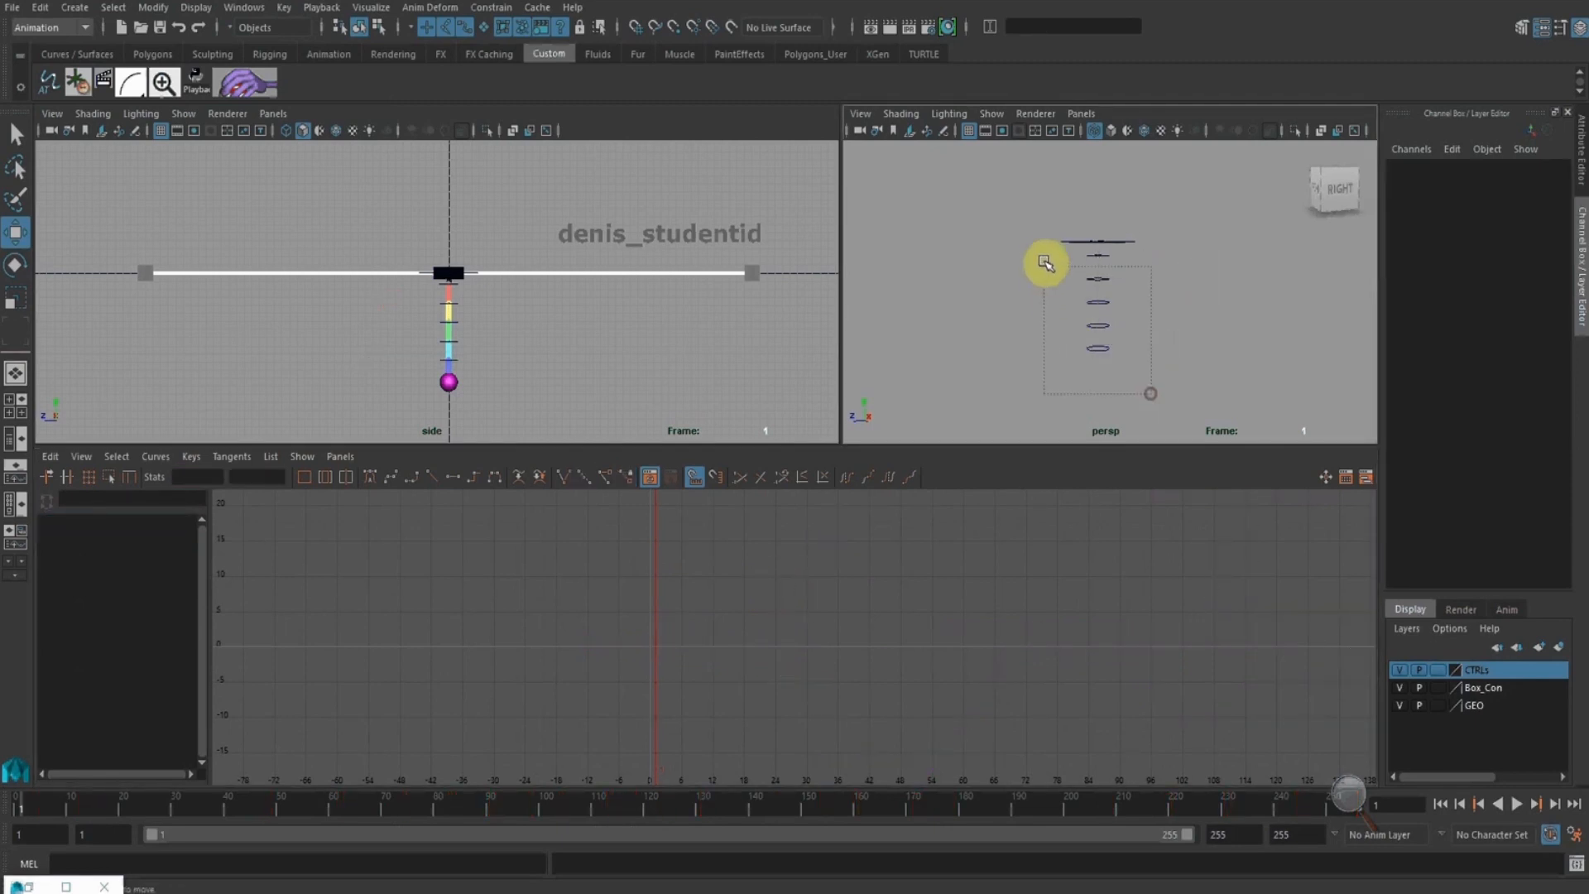
left_click_drag(1042, 250, 1042, 250)
right_click_drag(1114, 656, 976, 712, "alt")
right_click_drag(786, 611, 927, 658, "alt")
Deselect the controls, maximize the side view and play the whole animation from frame 1
left_click(677, 344)
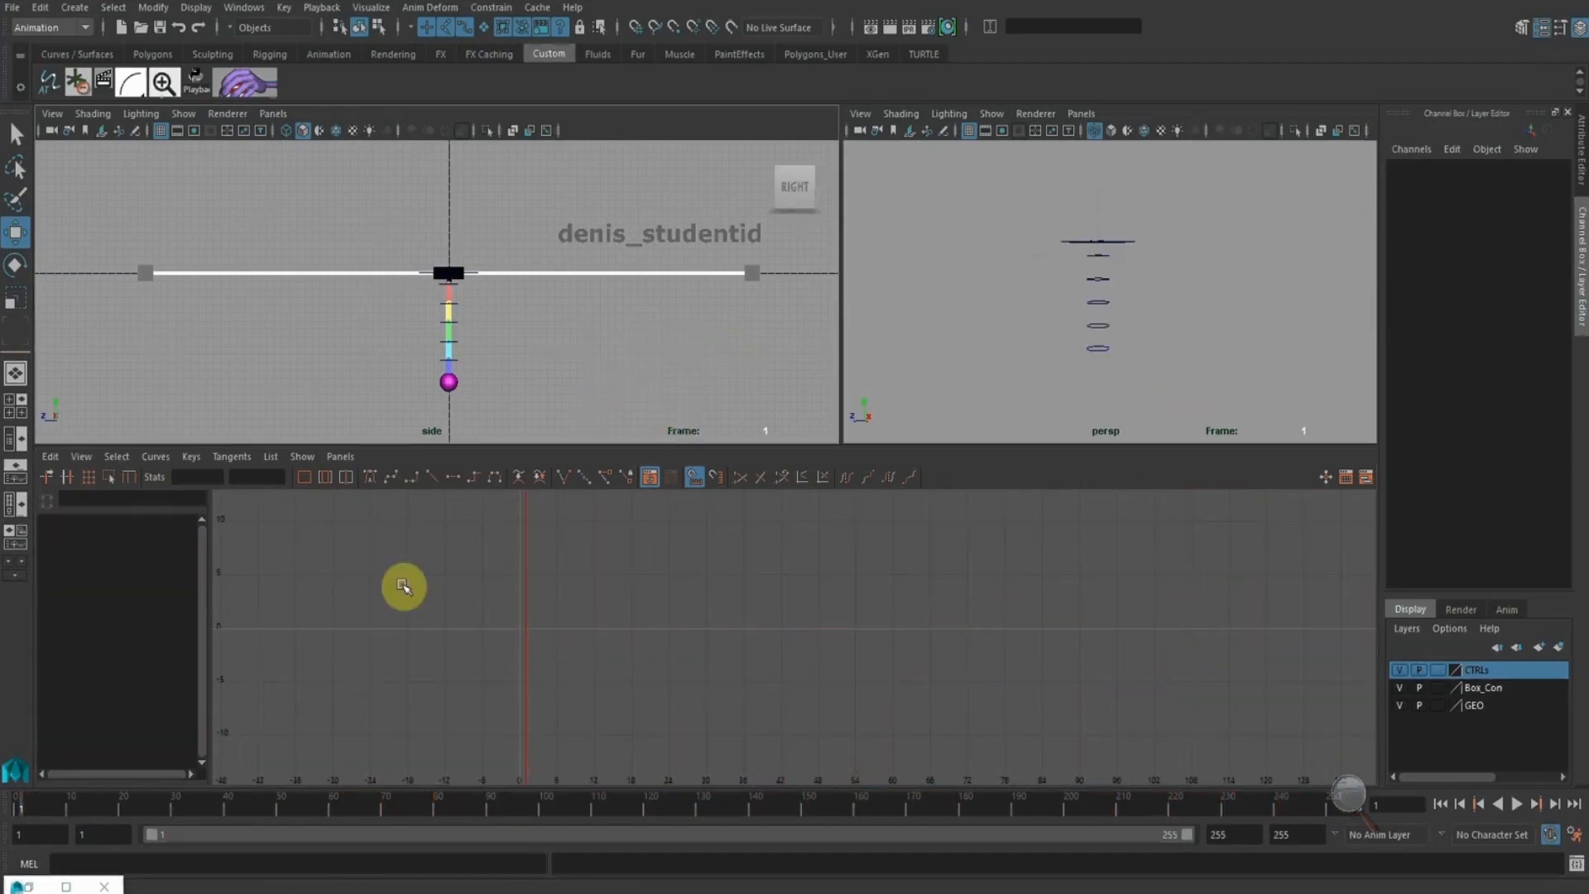
key("space")
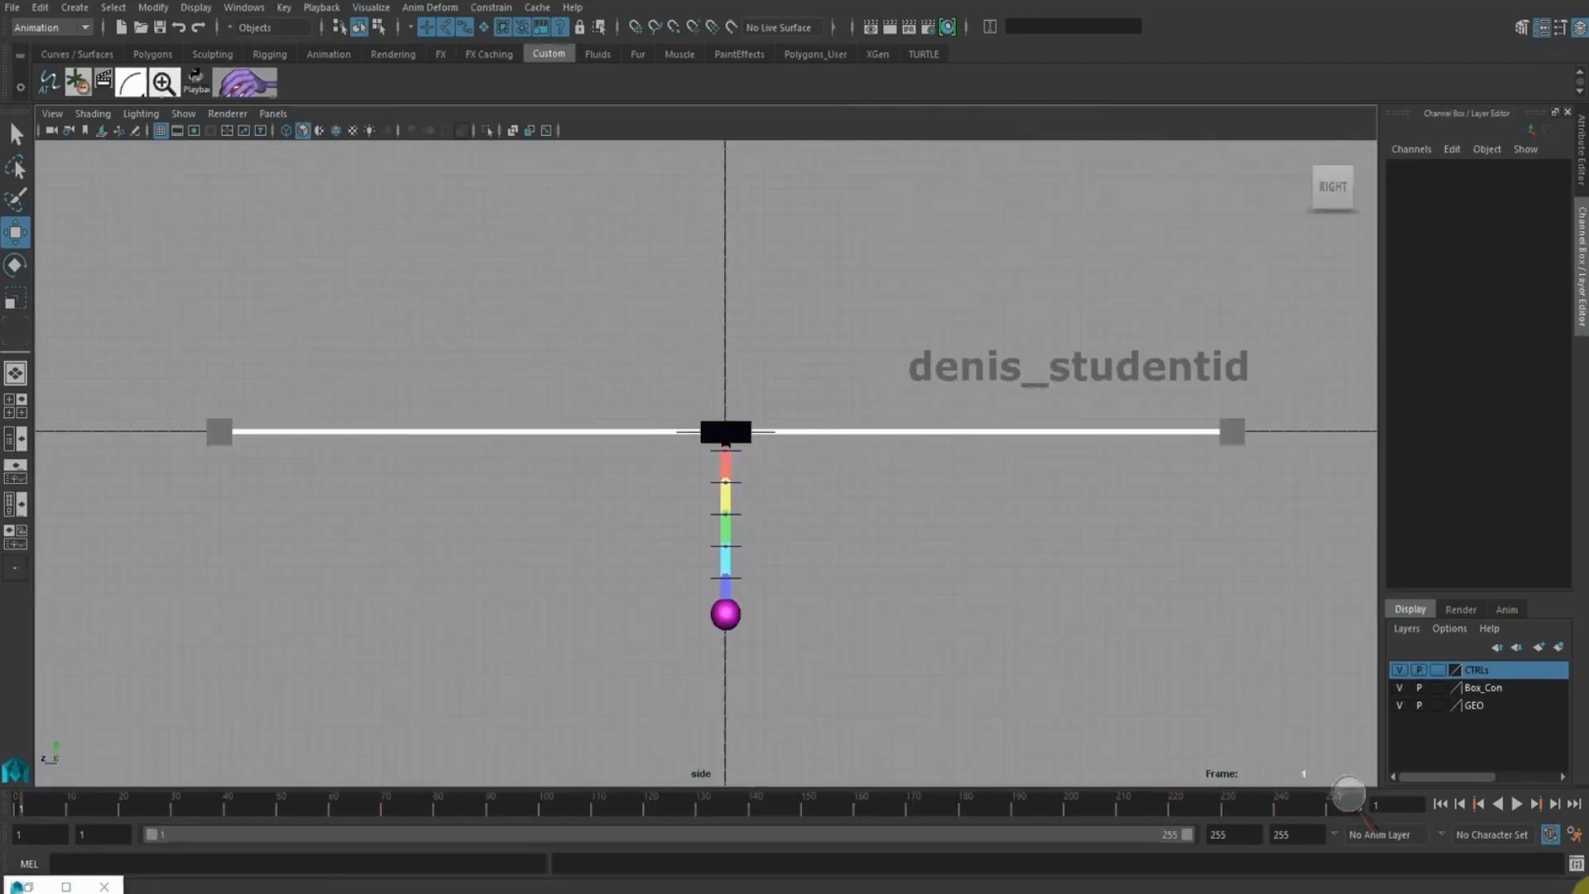
left_click(1520, 804)
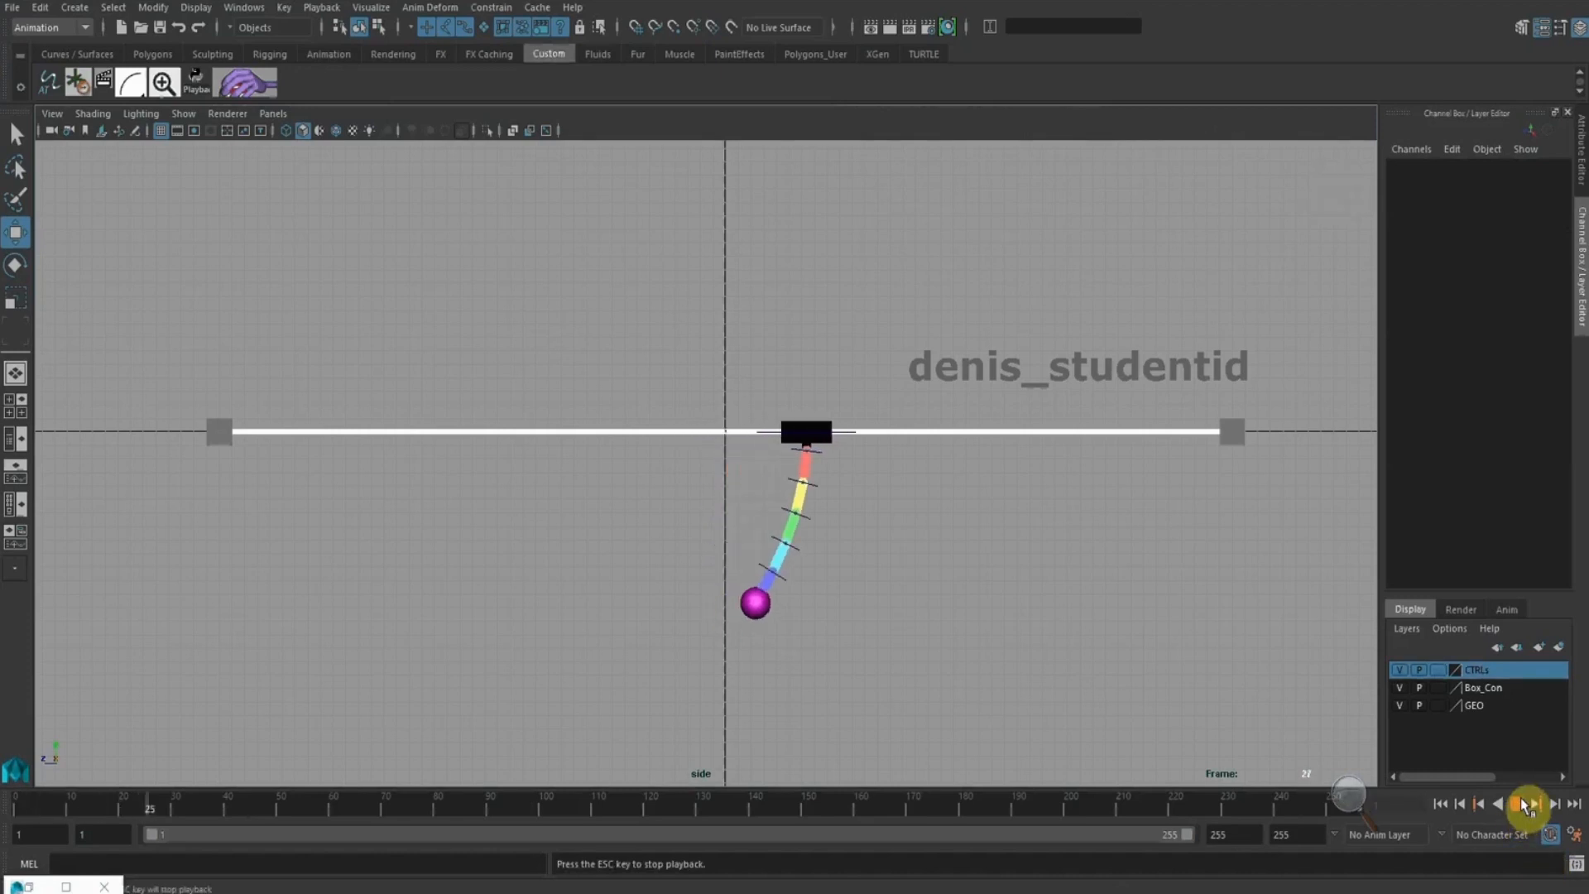